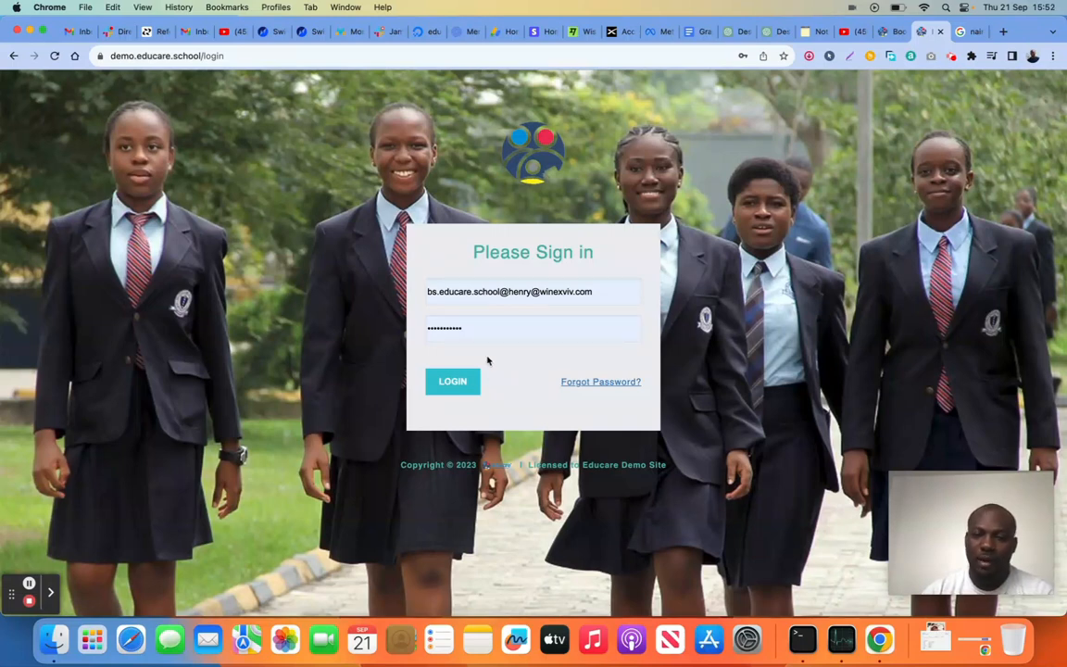
Sign in to the school demo site with the prefilled credentials and expand the Finance section
click(452, 383)
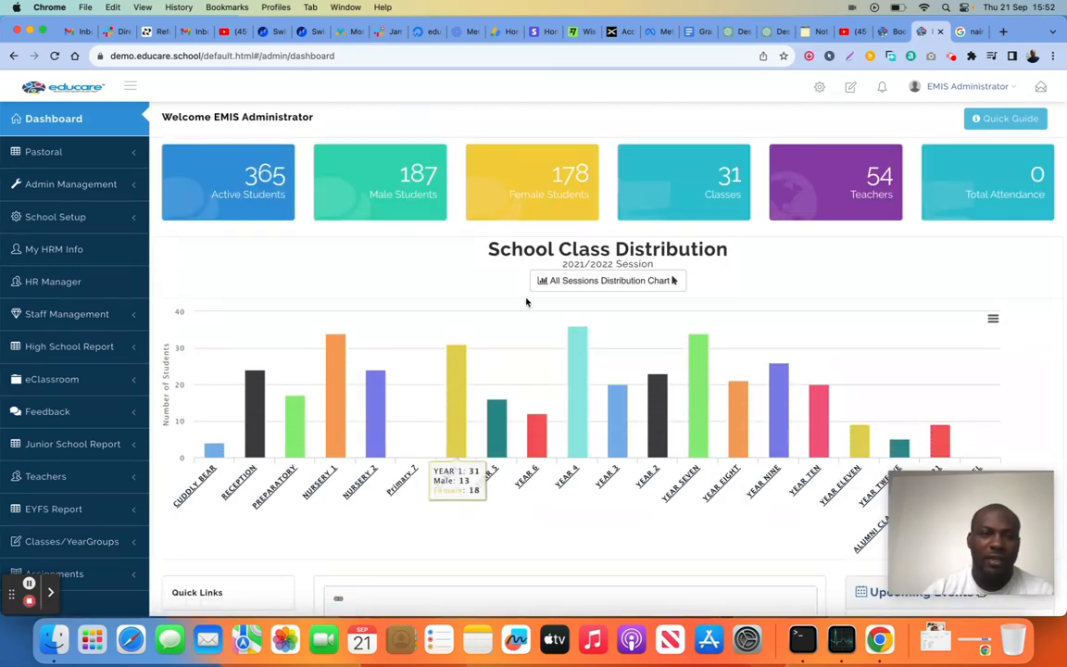
scroll(528, 300, down, 1)
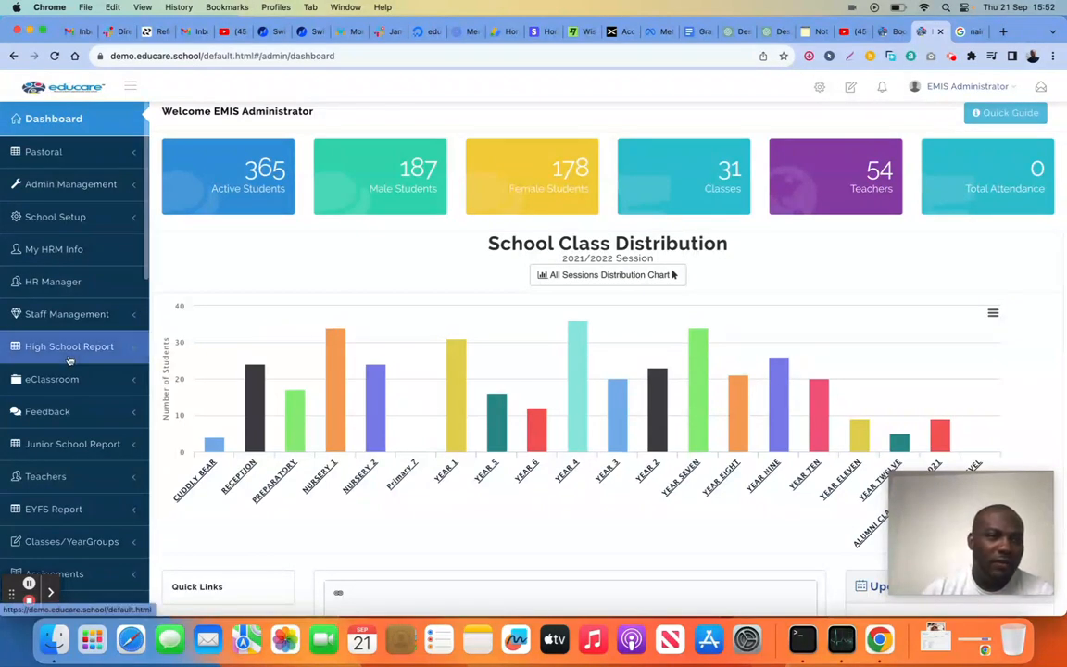
scroll(70, 361, down, 8)
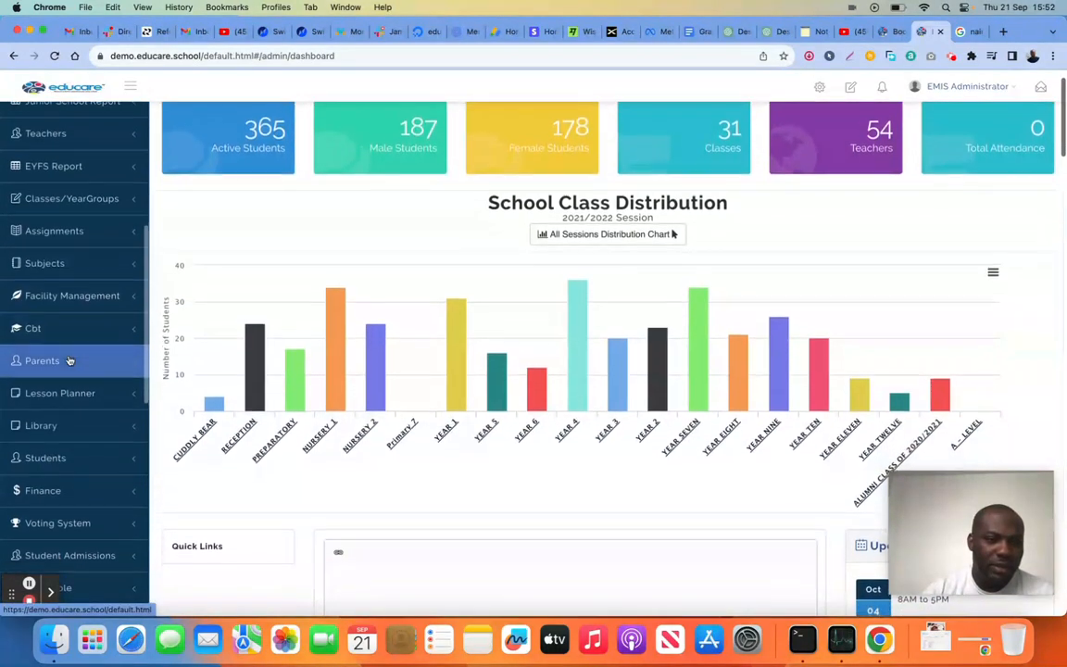
scroll(70, 360, down, 5)
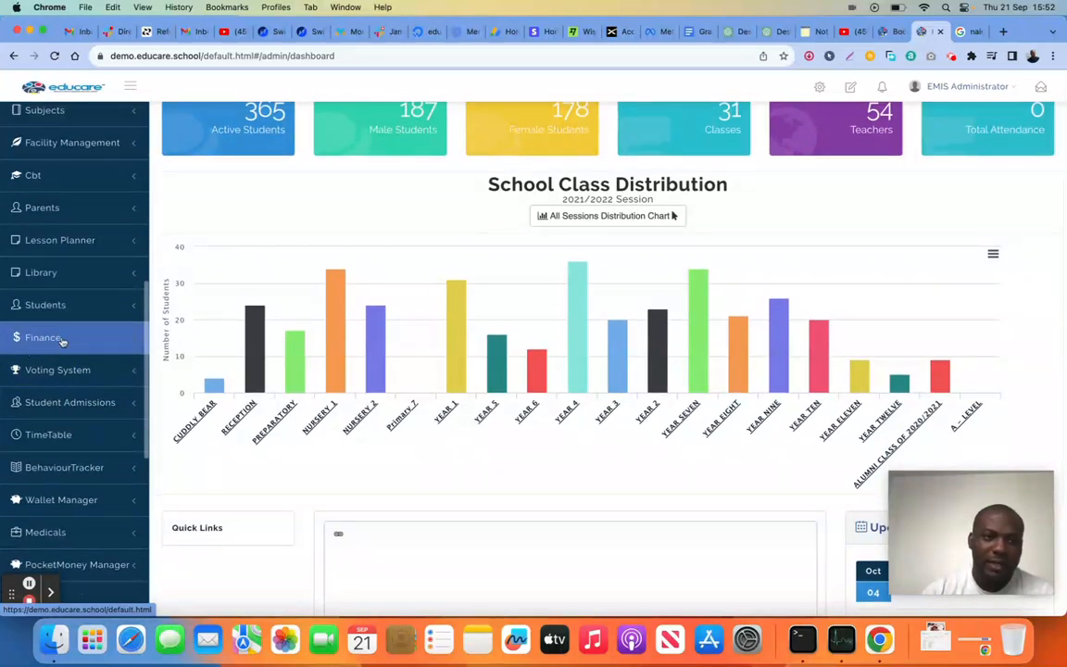
click(62, 342)
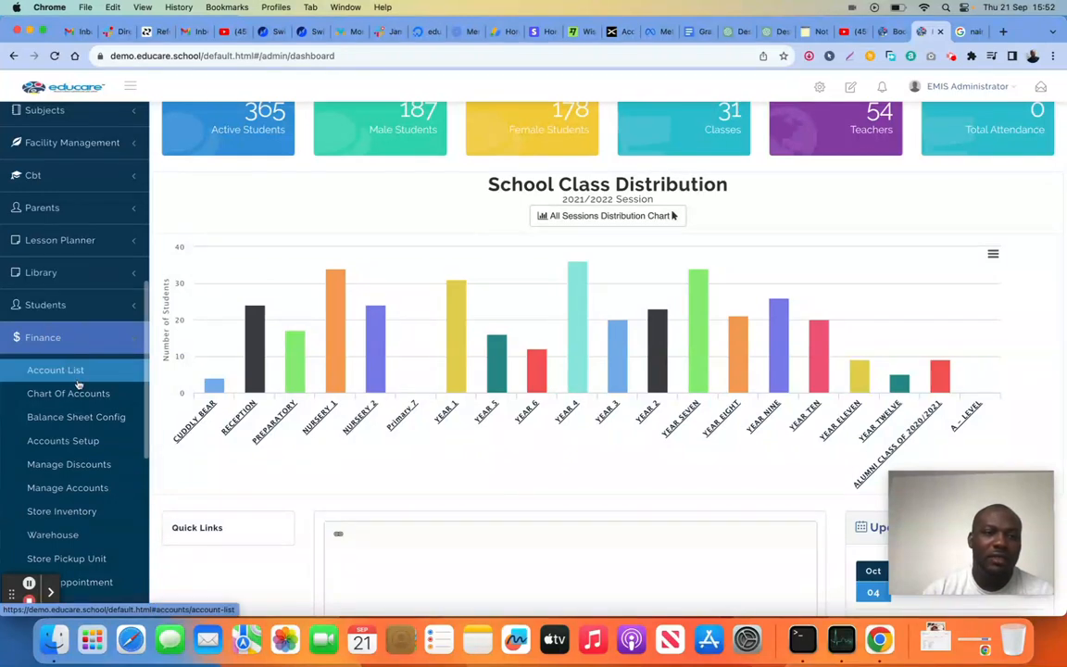
Examine the Finance options from Account List through General Ledger
scroll(76, 373, down, 5)
scroll(78, 385, up, 3)
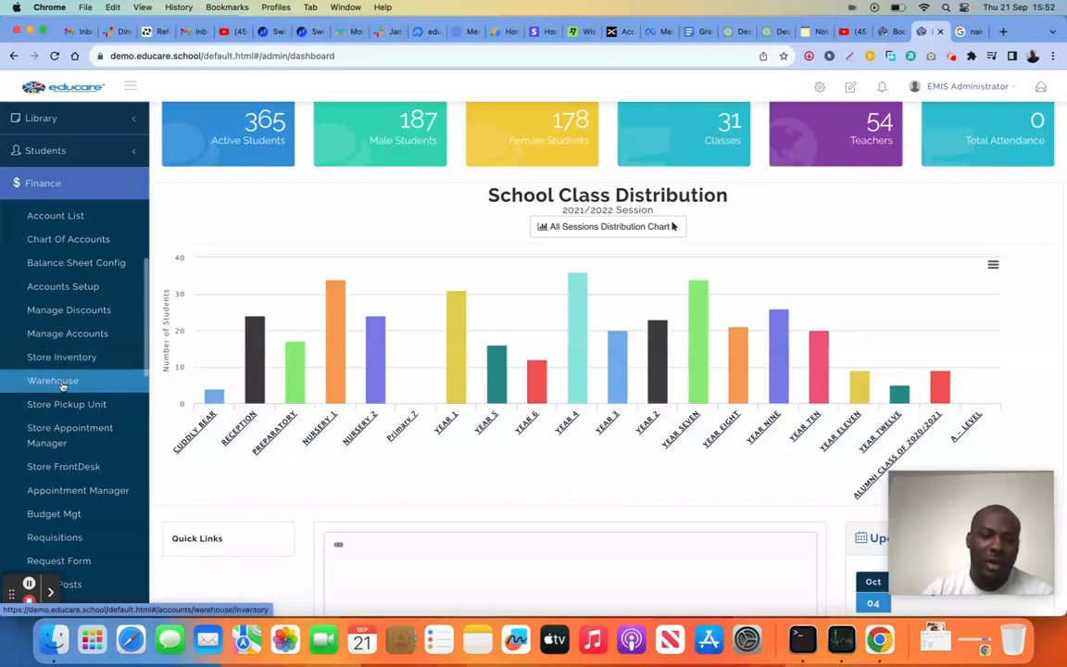
scroll(67, 406, down, 3)
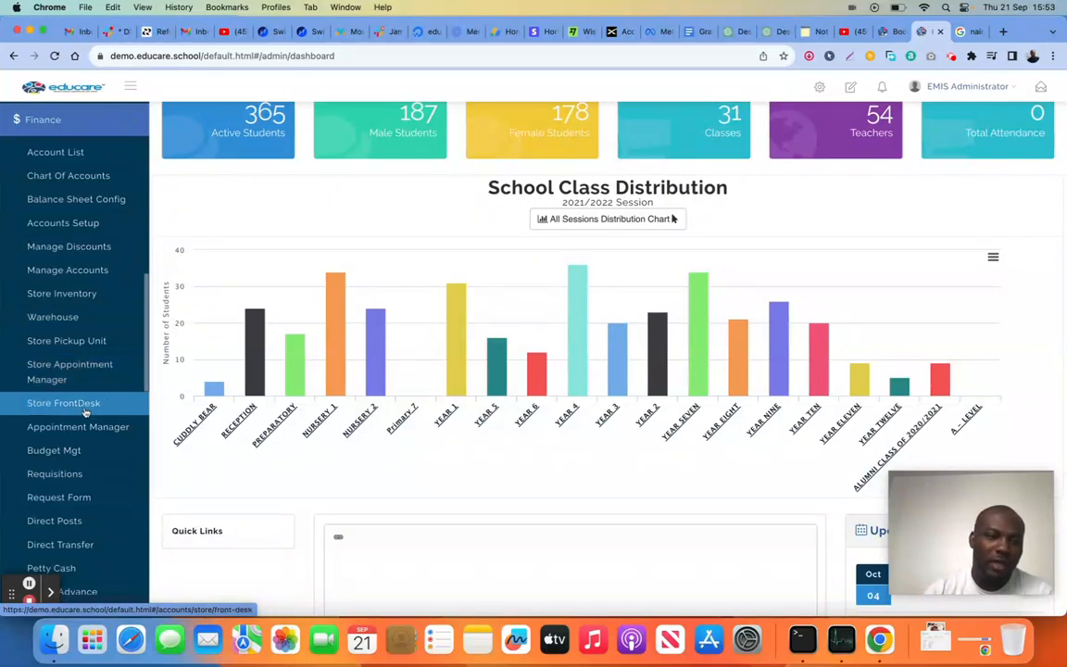
scroll(85, 412, down, 1)
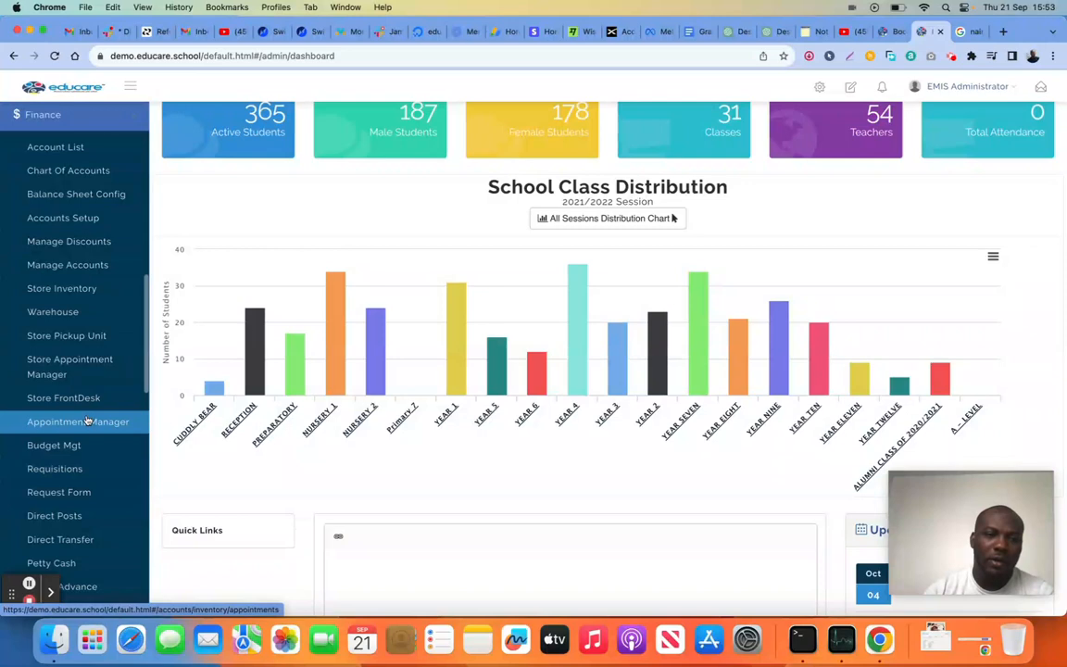
scroll(86, 412, down, 4)
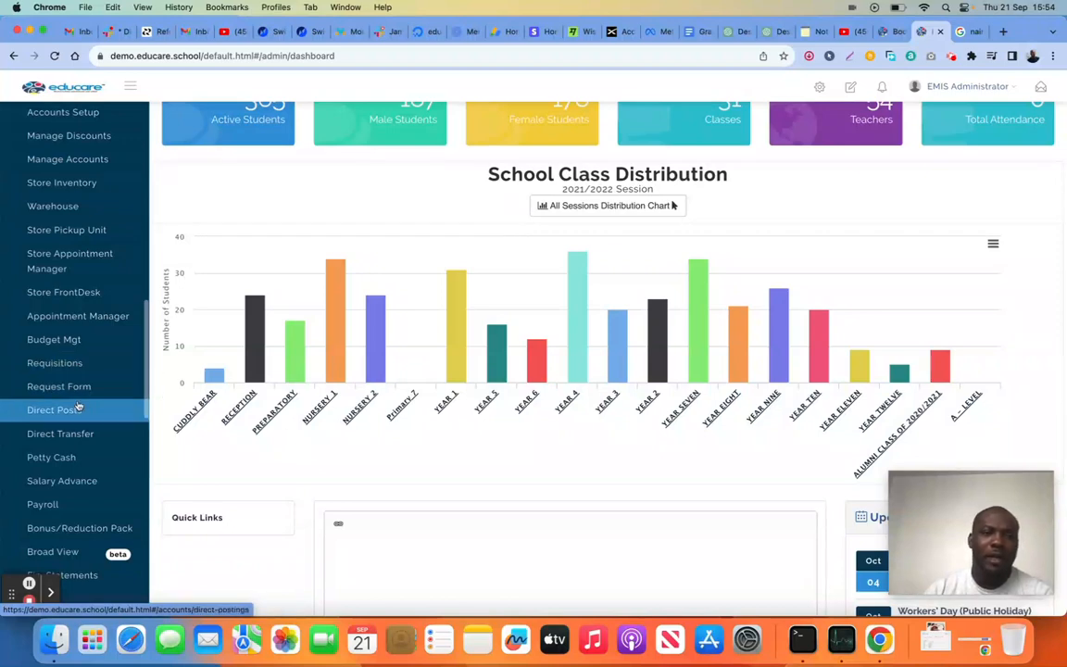
scroll(79, 417, down, 3)
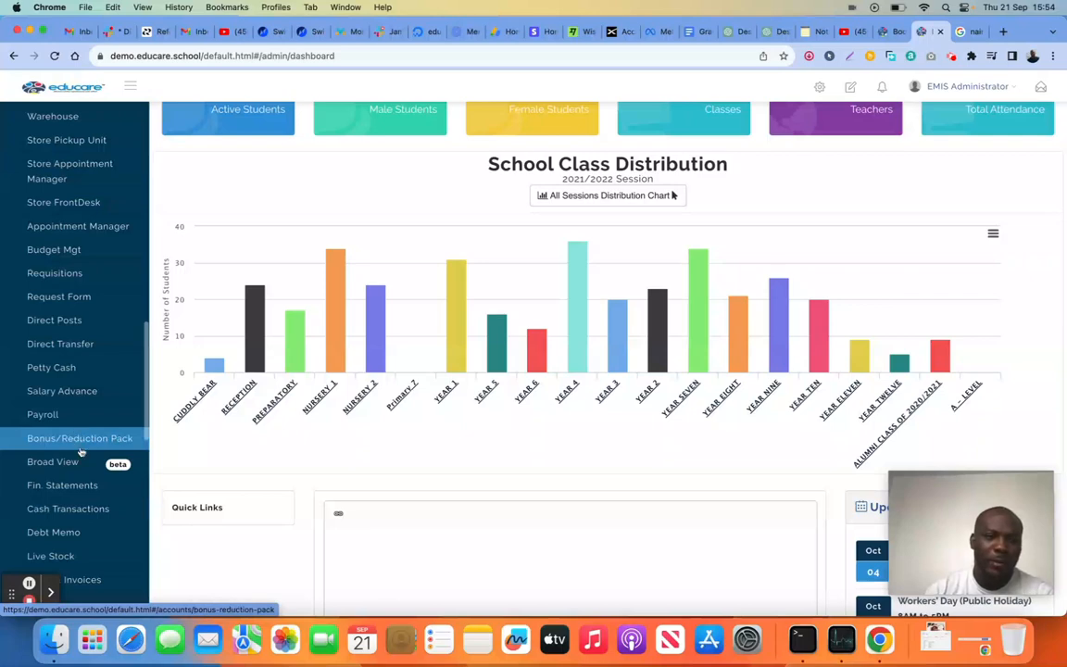
scroll(81, 452, down, 5)
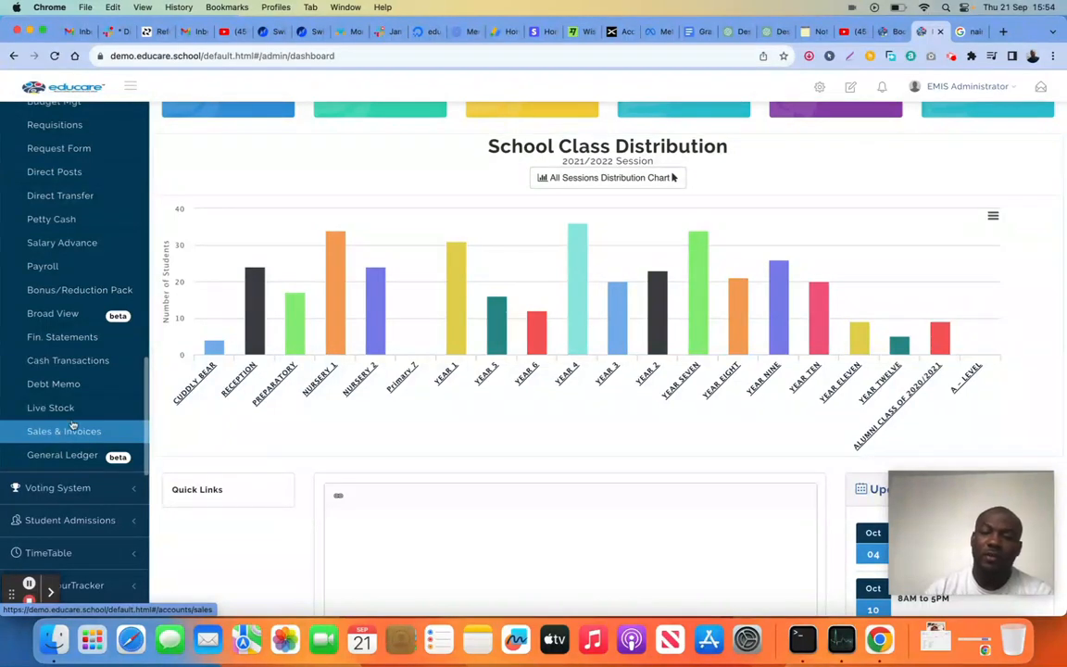
scroll(71, 361, up, 2)
scroll(71, 360, up, 5)
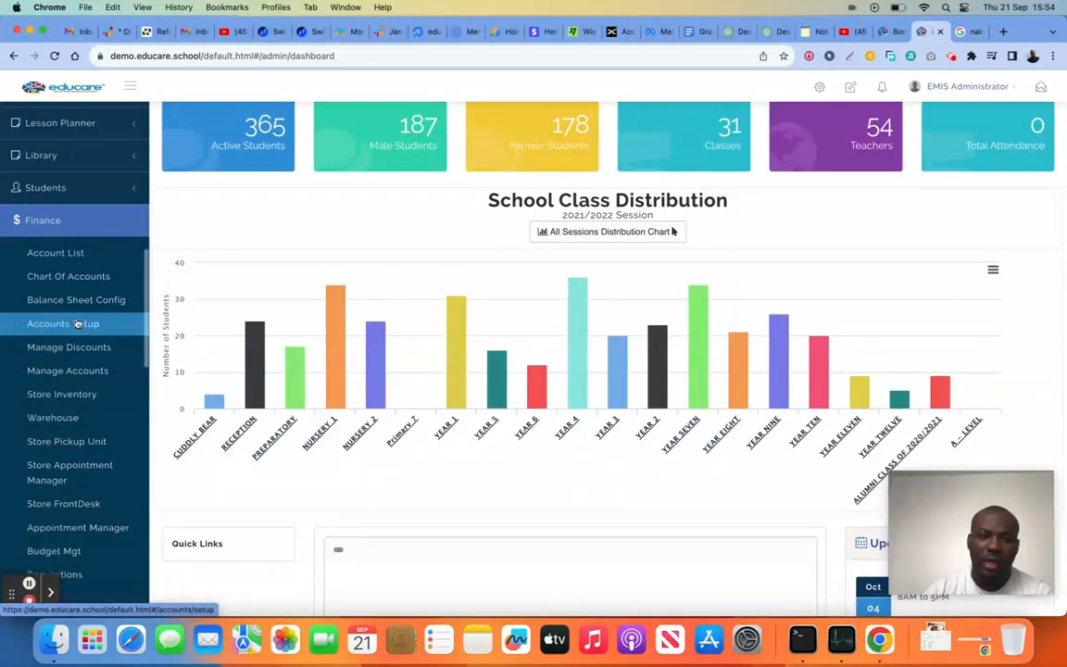
Open the finance Account List and start a new NUBAN account
click(82, 253)
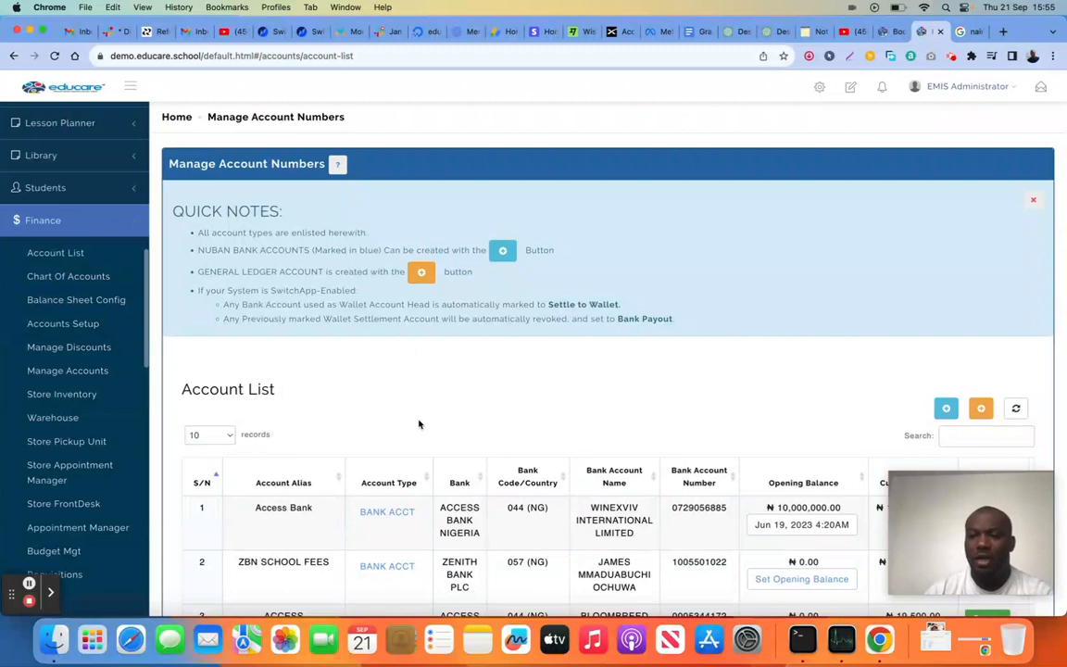
click(947, 409)
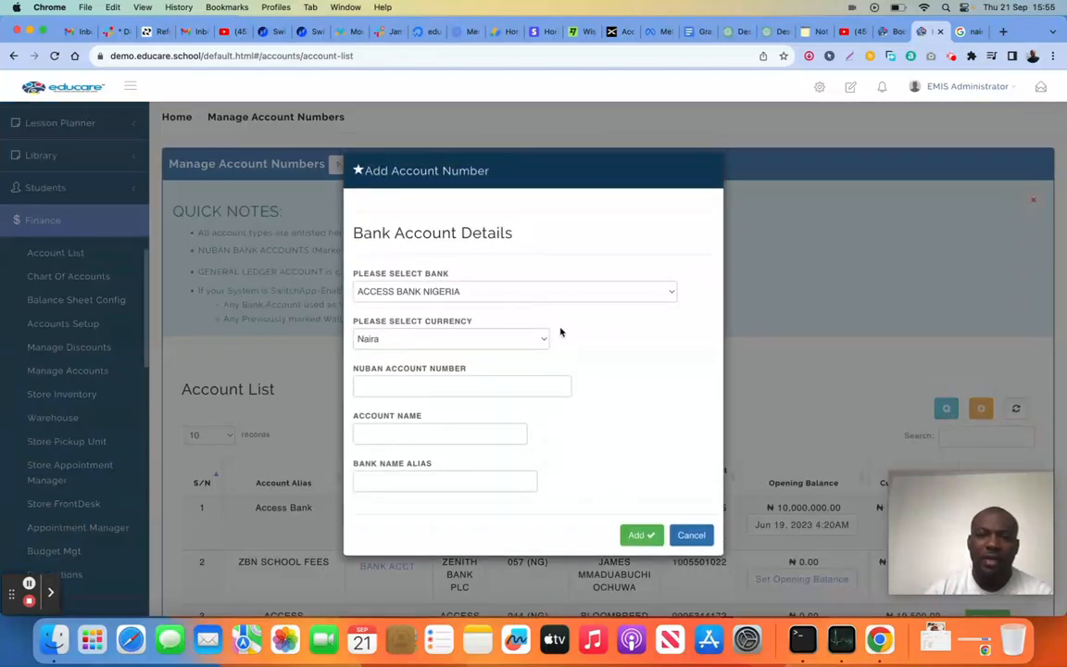
Examine the bank and currency choices offered for the new NUBAN account, keeping ACCESS BANK NIGERIA and Naira
click(529, 295)
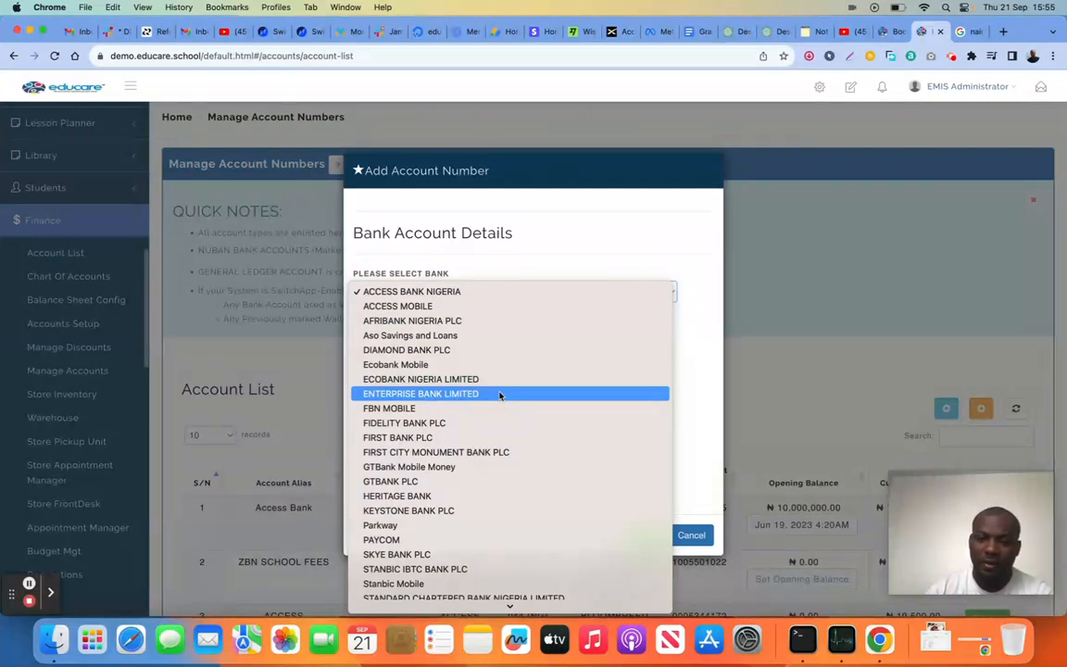
scroll(495, 450, down, 10)
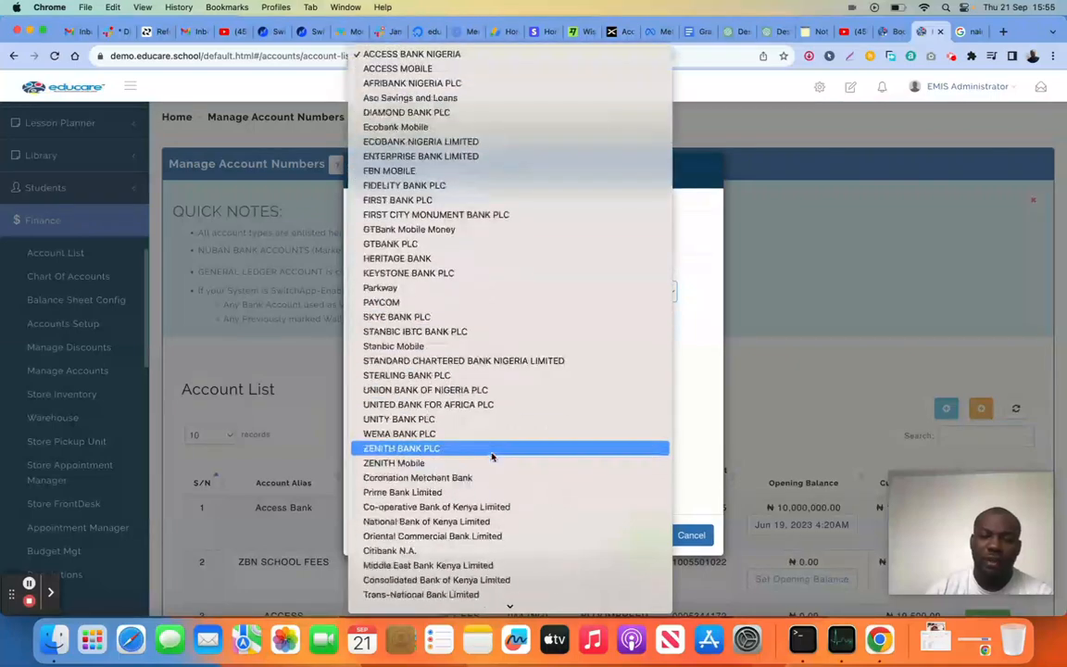
scroll(528, 463, down, 8)
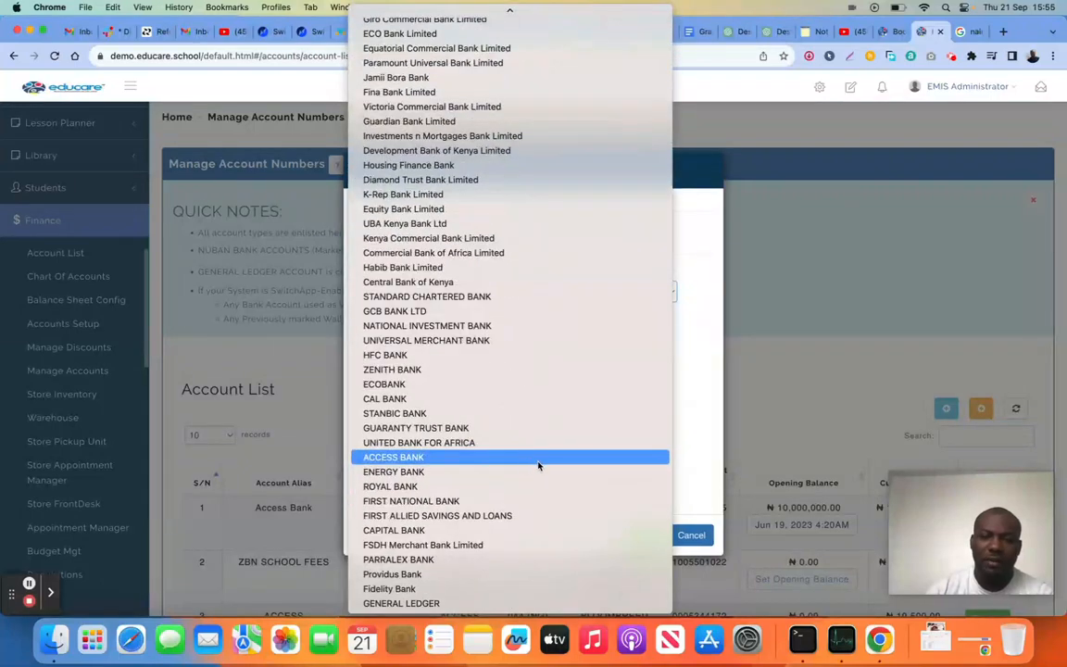
click(694, 395)
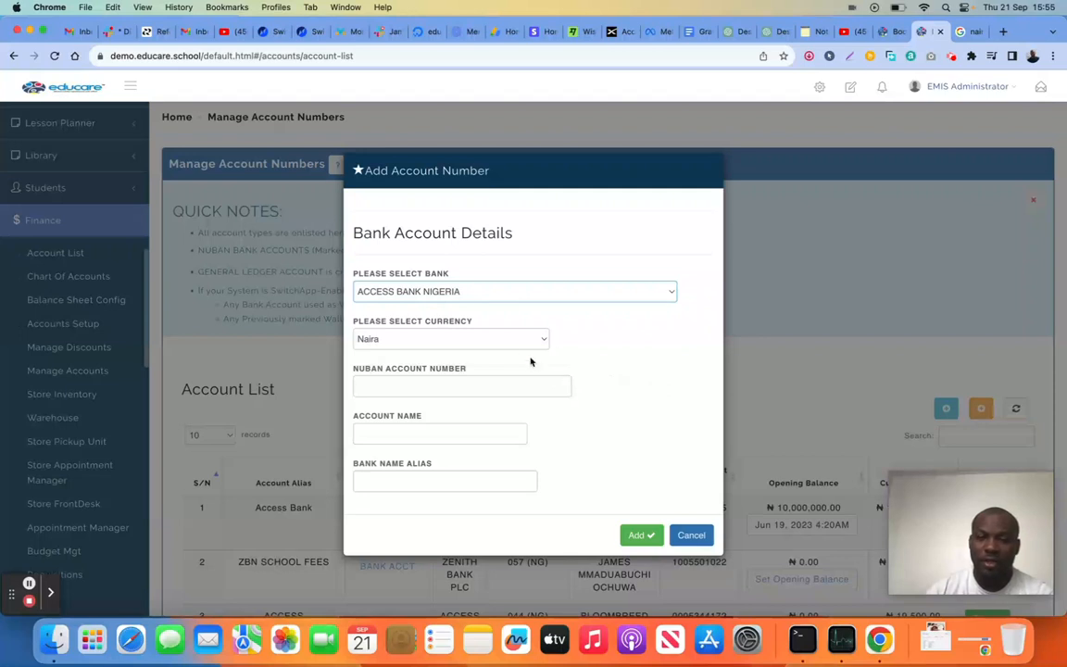
click(485, 335)
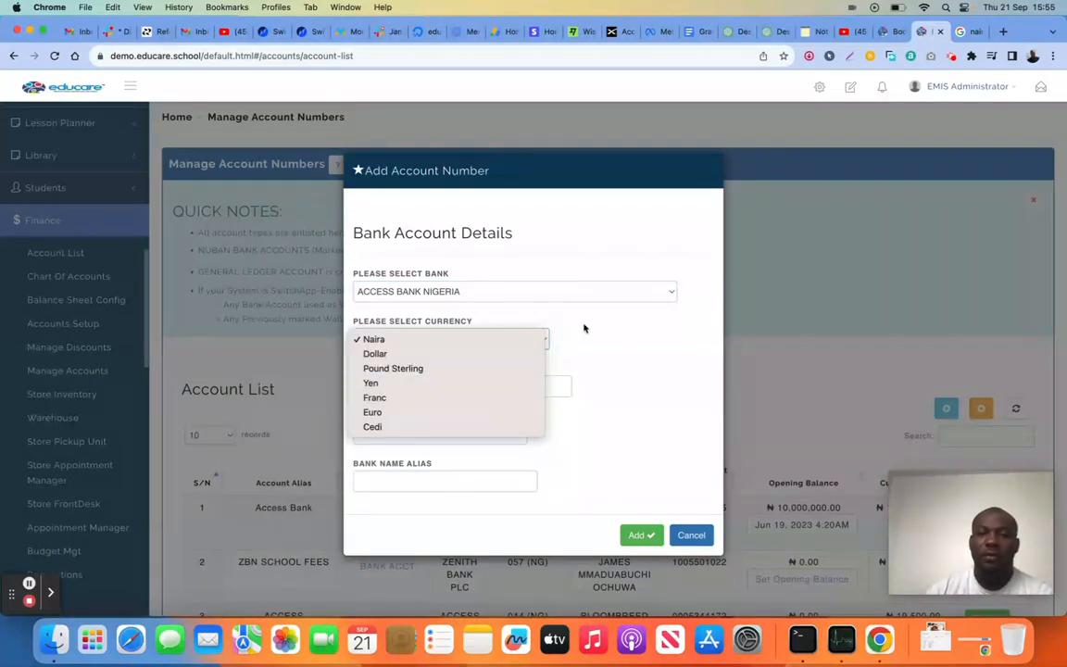
click(621, 358)
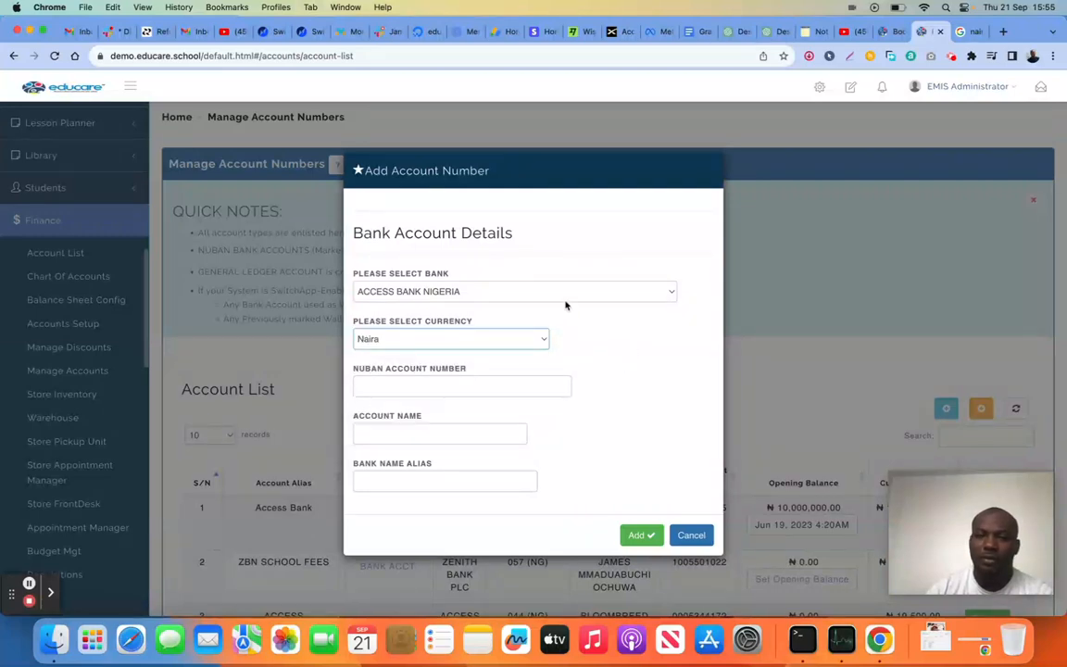
click(435, 388)
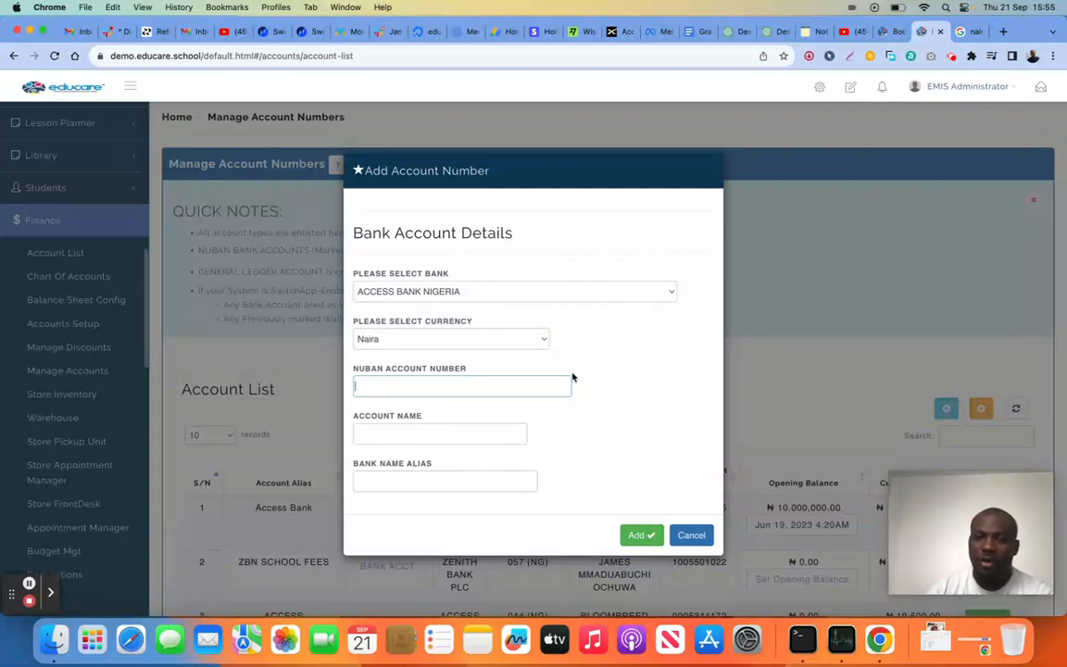
Try ECOBANK NIGERIA LIMITED as the bank for the new NUBAN account and discard the form without adding it
click(473, 291)
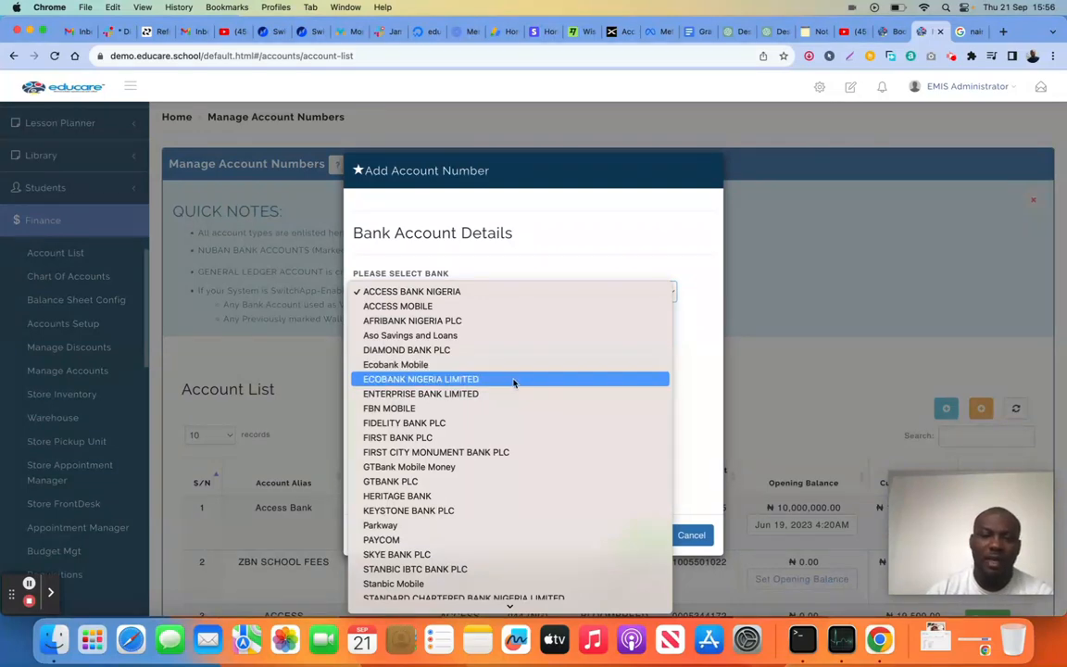
click(478, 379)
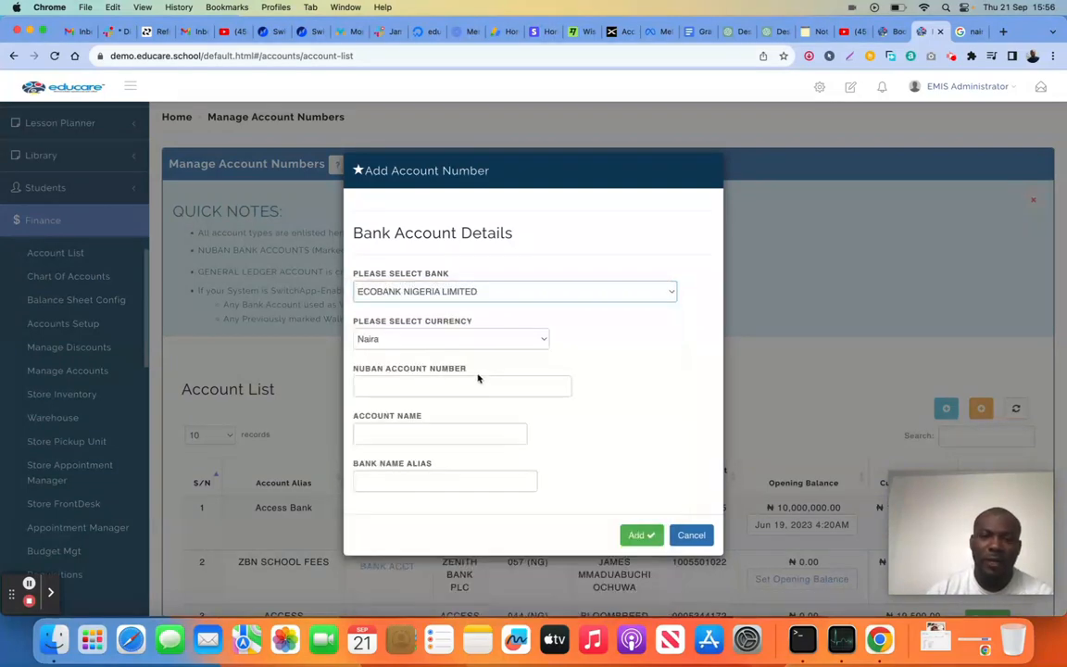
click(416, 381)
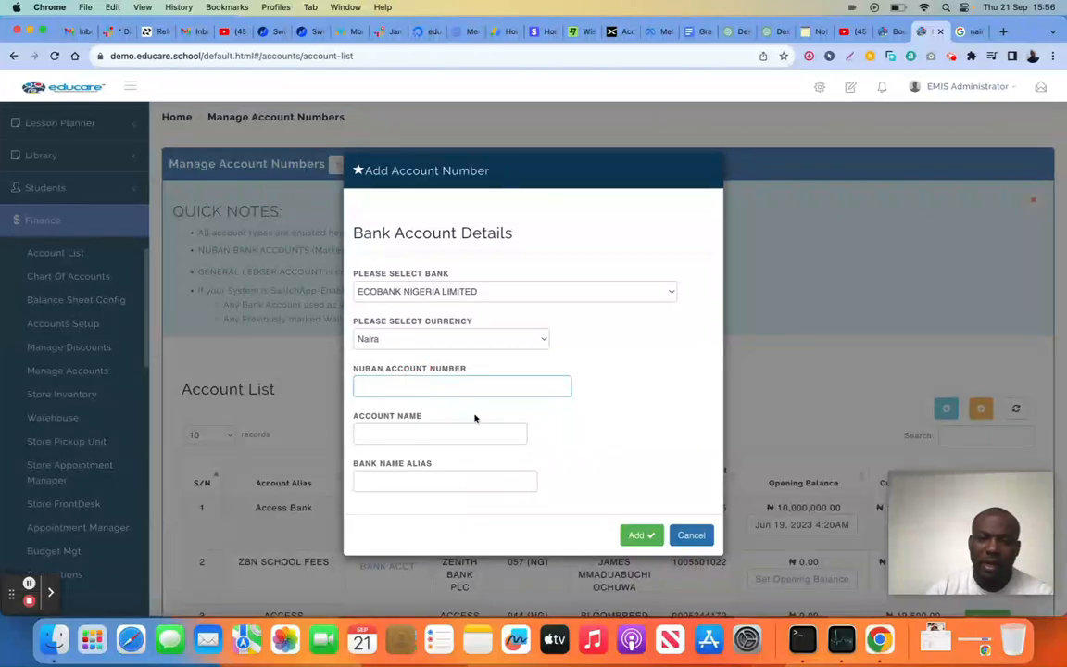
click(419, 480)
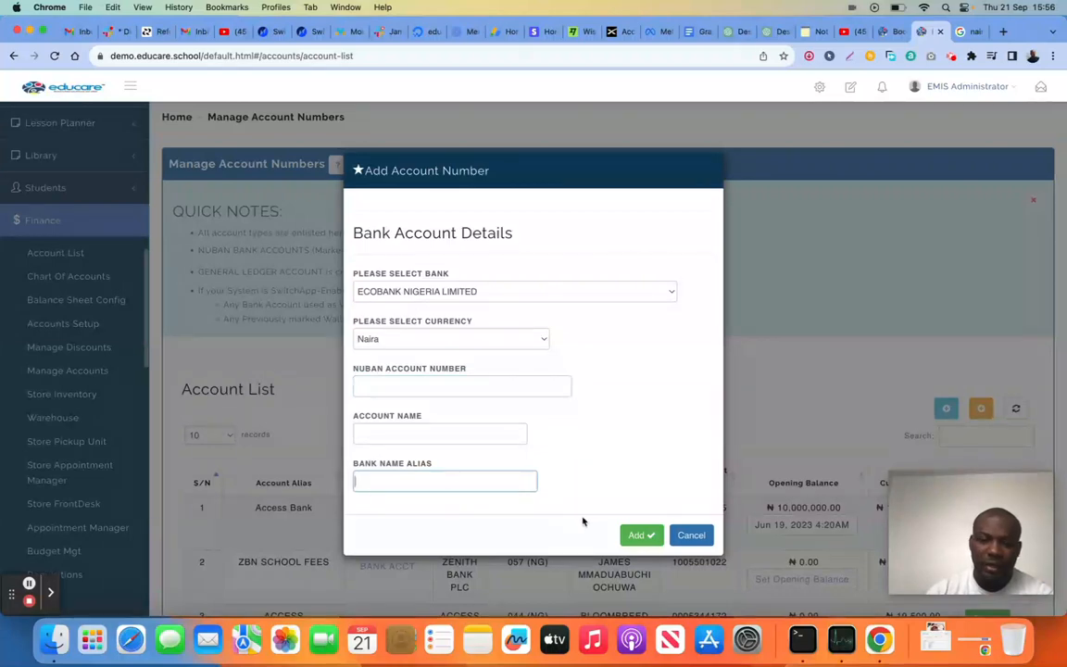
click(687, 536)
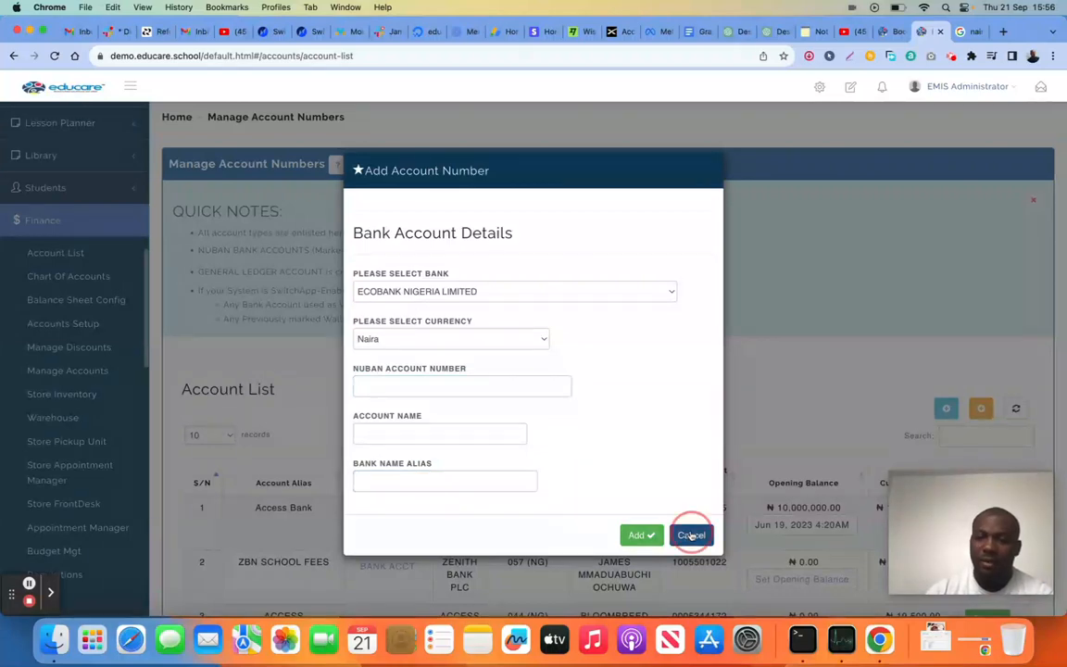
View the new ledger account form and its currency choices, and close it without adding an account
click(982, 408)
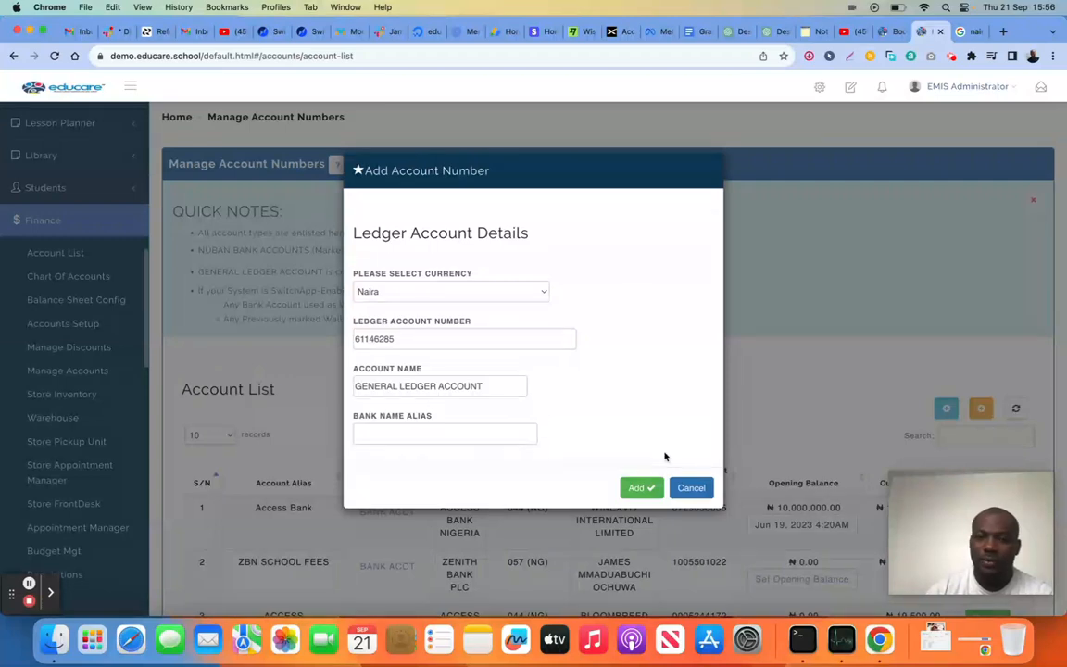
click(473, 291)
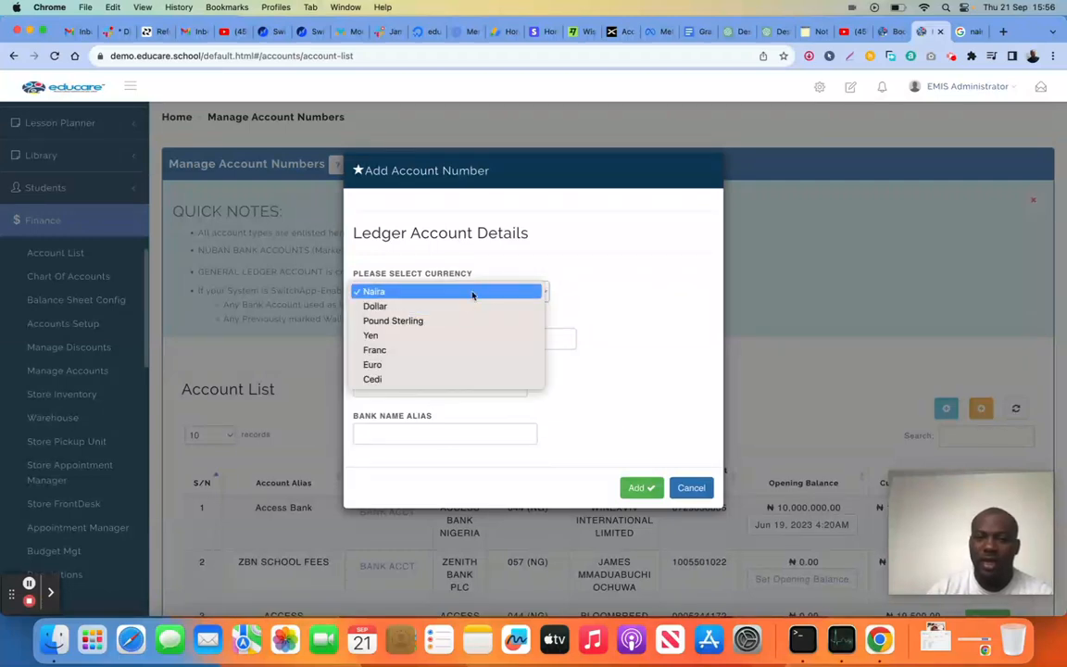
click(614, 380)
click(691, 487)
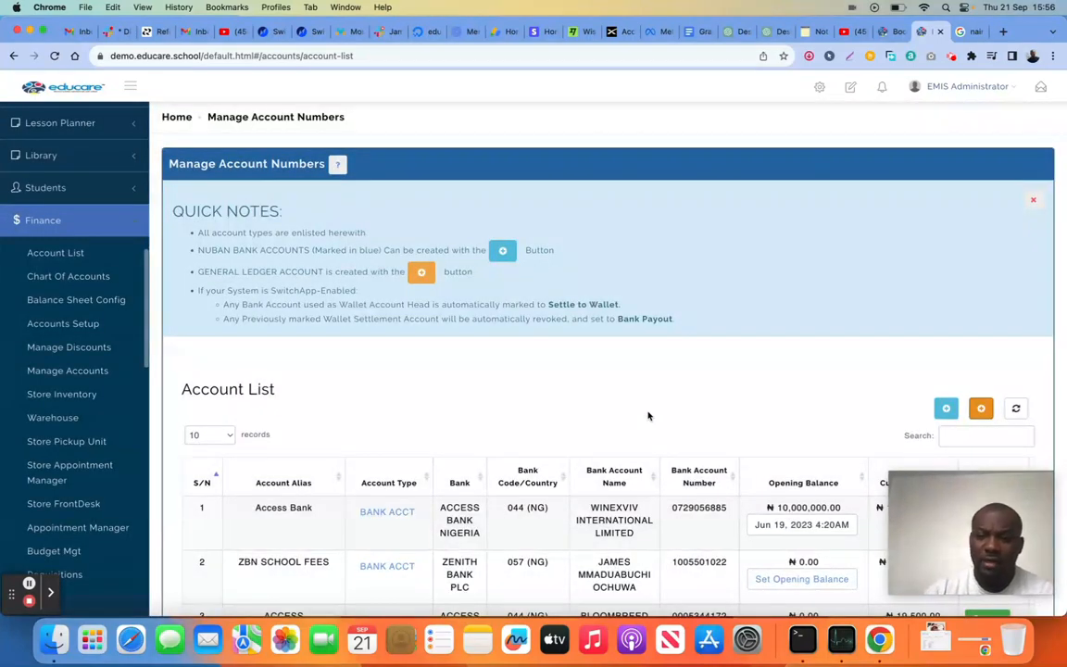
Open the opening balance settings of the Access Bank account in the account list
mouse_move(944, 494)
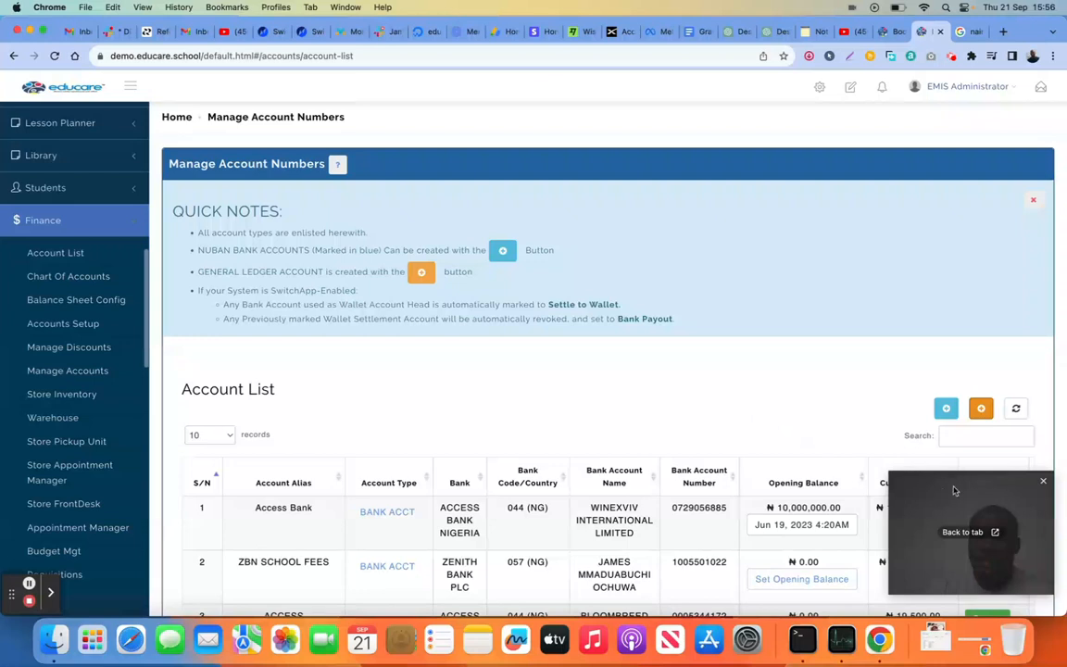
drag(959, 494, 631, 466)
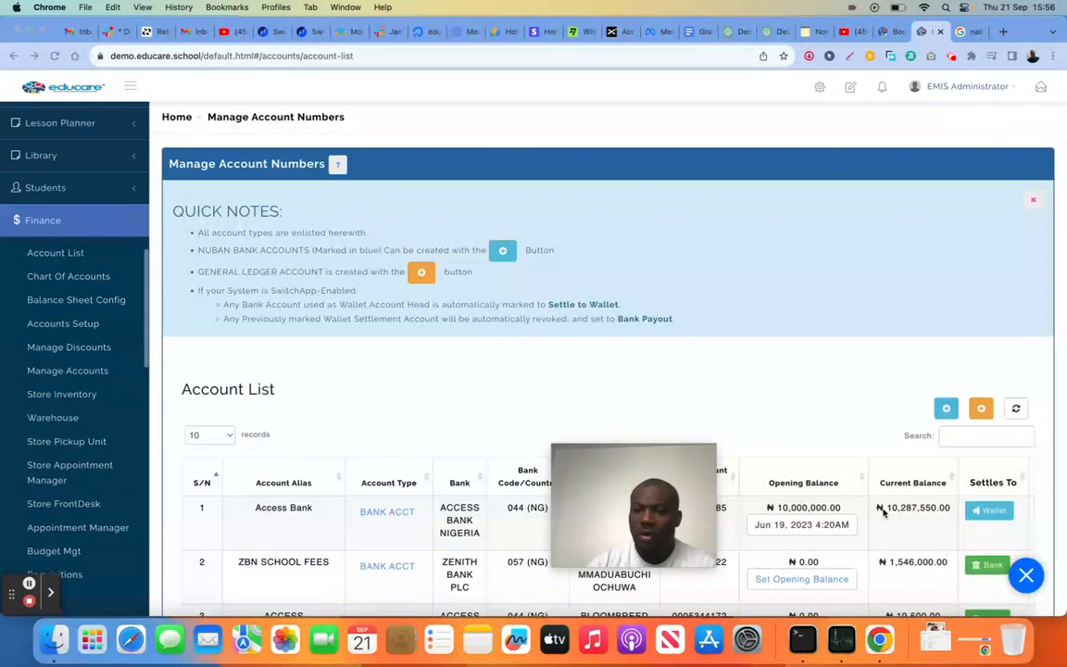
scroll(936, 507, down, 1)
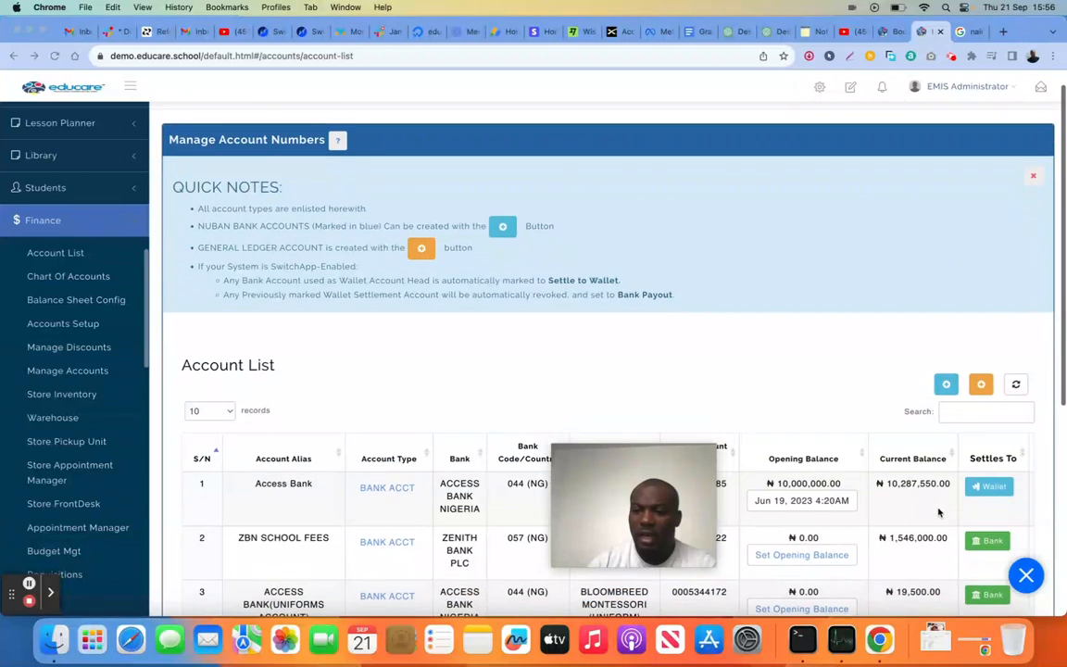
scroll(878, 505, down, 1)
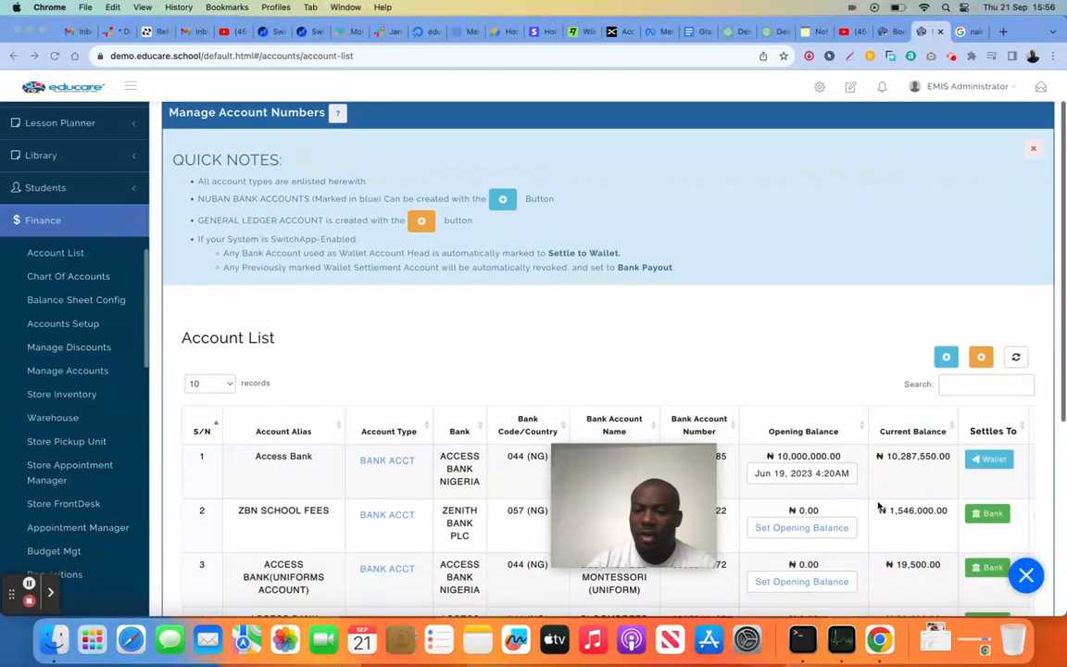
click(802, 473)
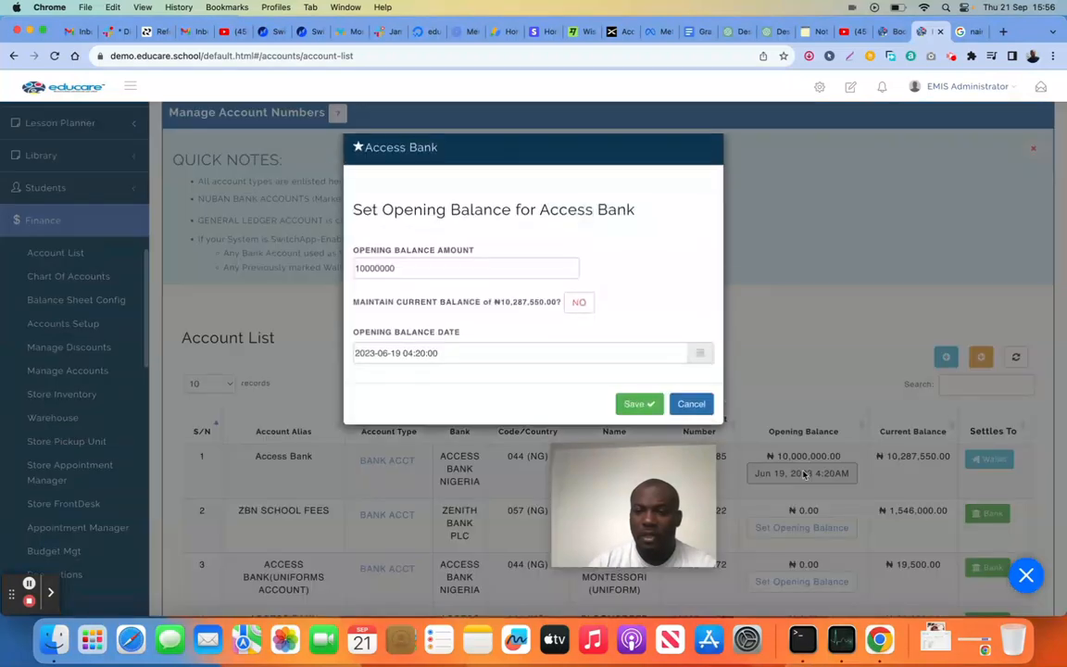
drag(642, 473, 924, 511)
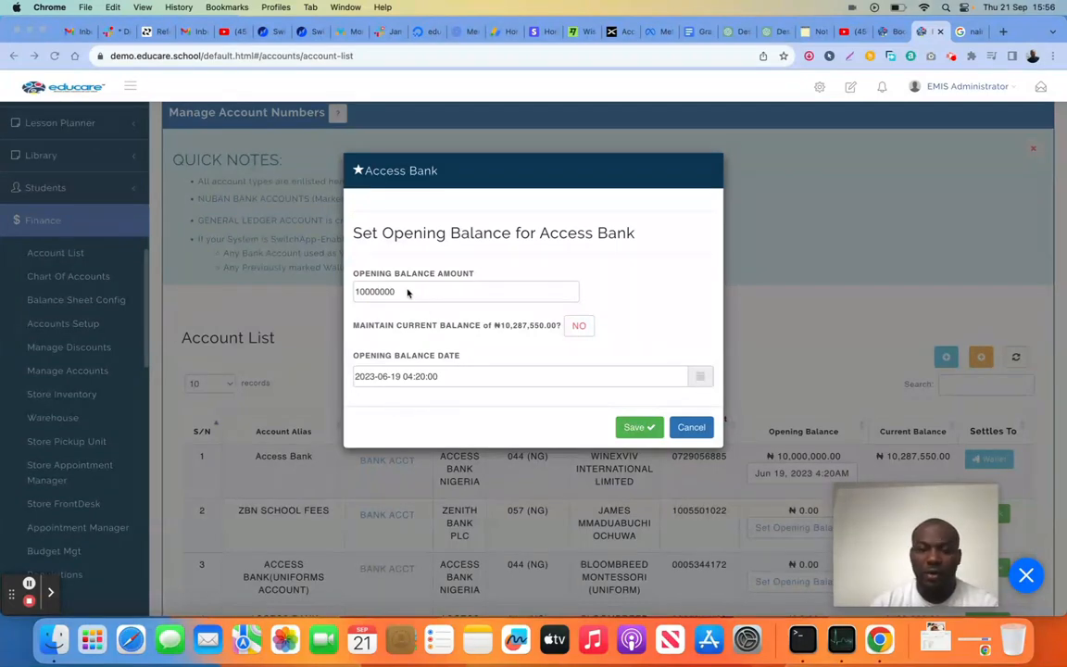
Close the opening balance settings without saving and try the settlement options of the Access Bank and ZBN SCHOOL FEES accounts
click(696, 430)
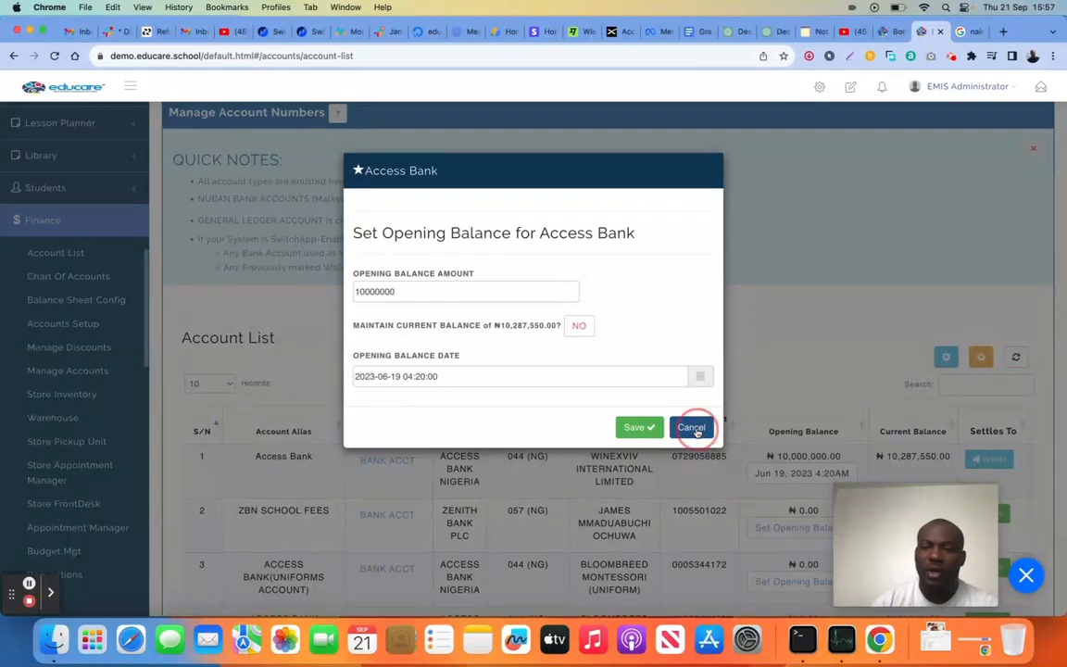
scroll(769, 438, down, 1)
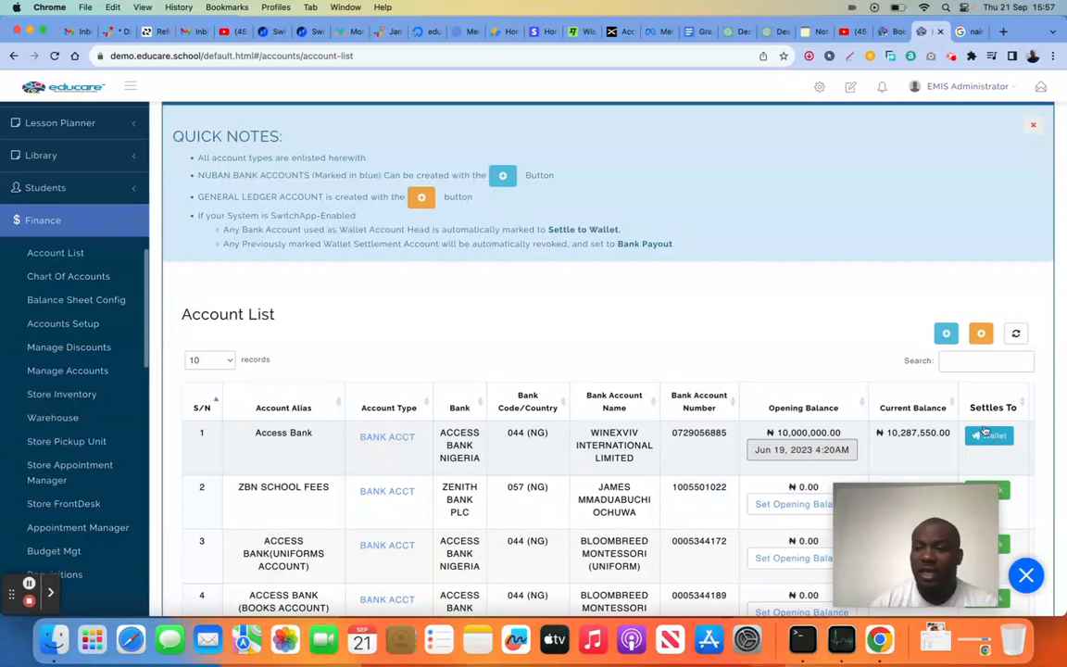
scroll(990, 445, down, 1)
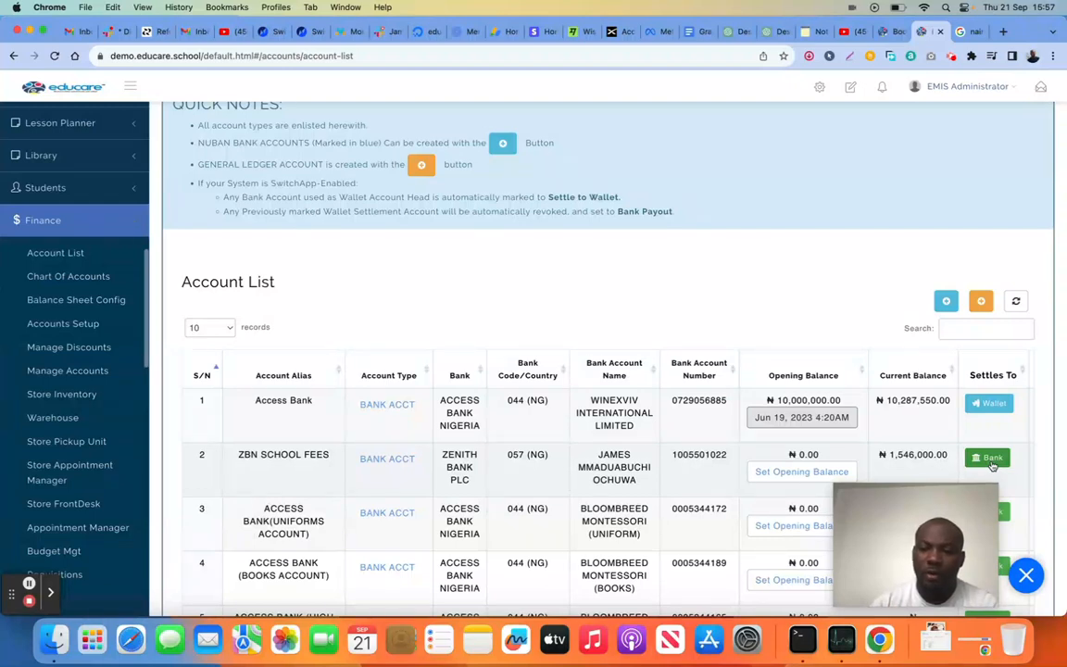
scroll(980, 399, down, 1)
click(984, 397)
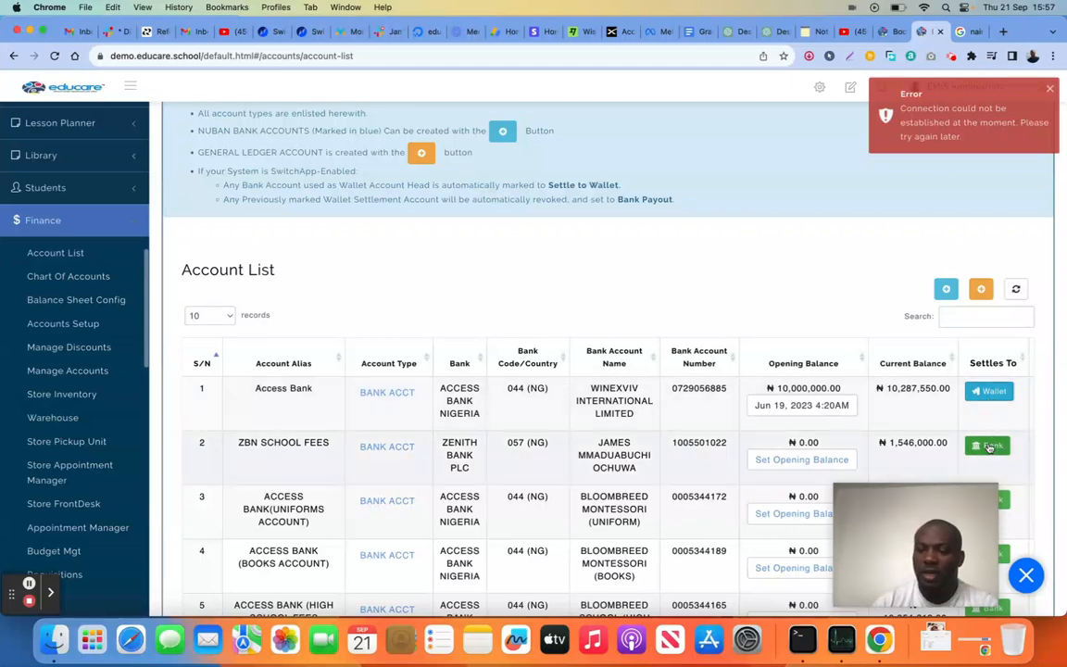
click(990, 446)
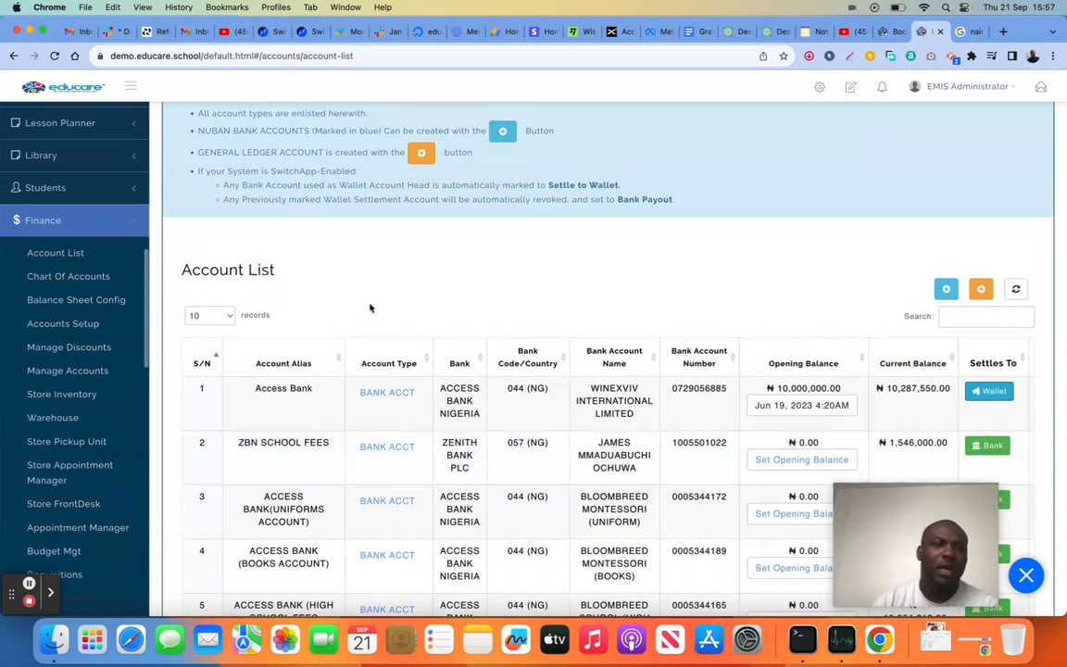
Open the Chart Of Accounts and look through its list of accounts
click(85, 277)
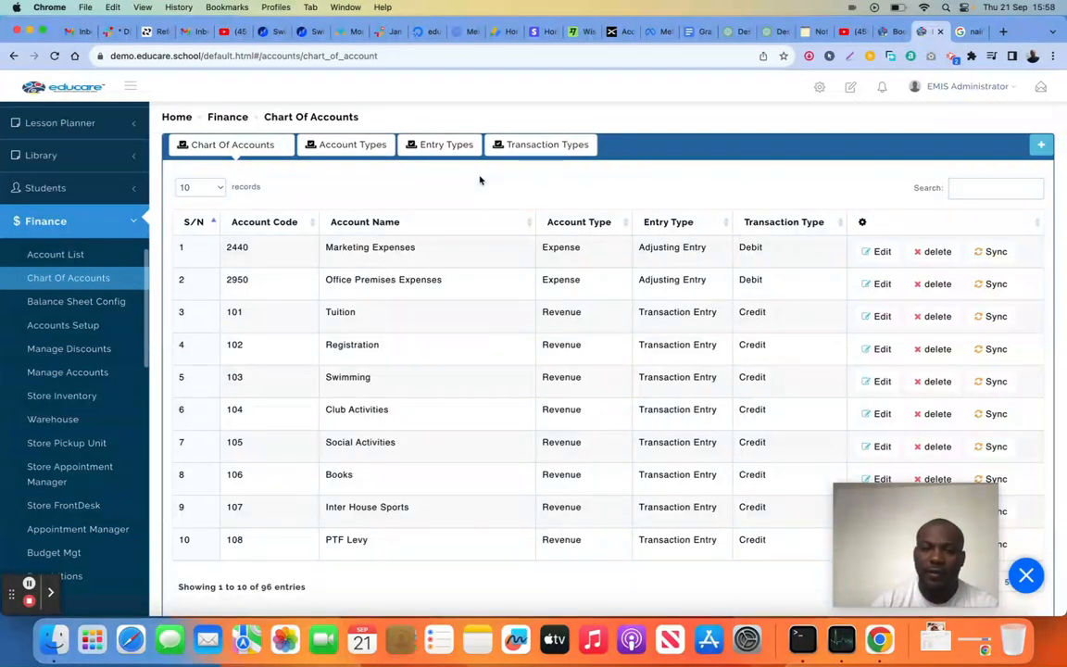
scroll(536, 321, down, 2)
scroll(535, 324, up, 2)
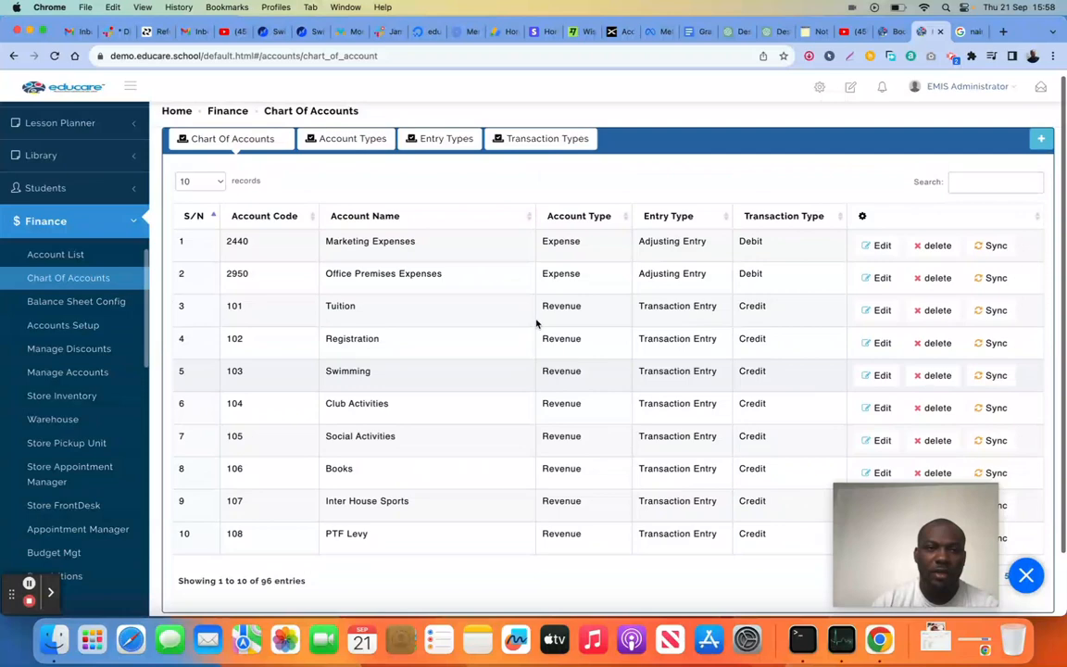
scroll(547, 321, down, 2)
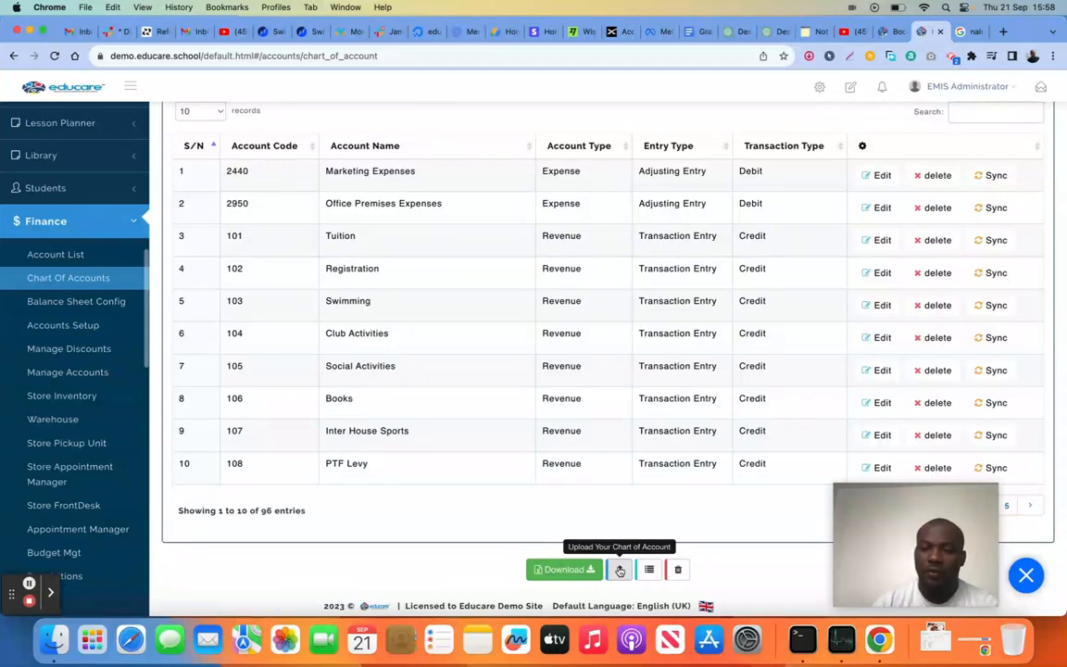
View the upload instructions for importing a chart of accounts, close them without importing, and check the populate and download options
click(620, 571)
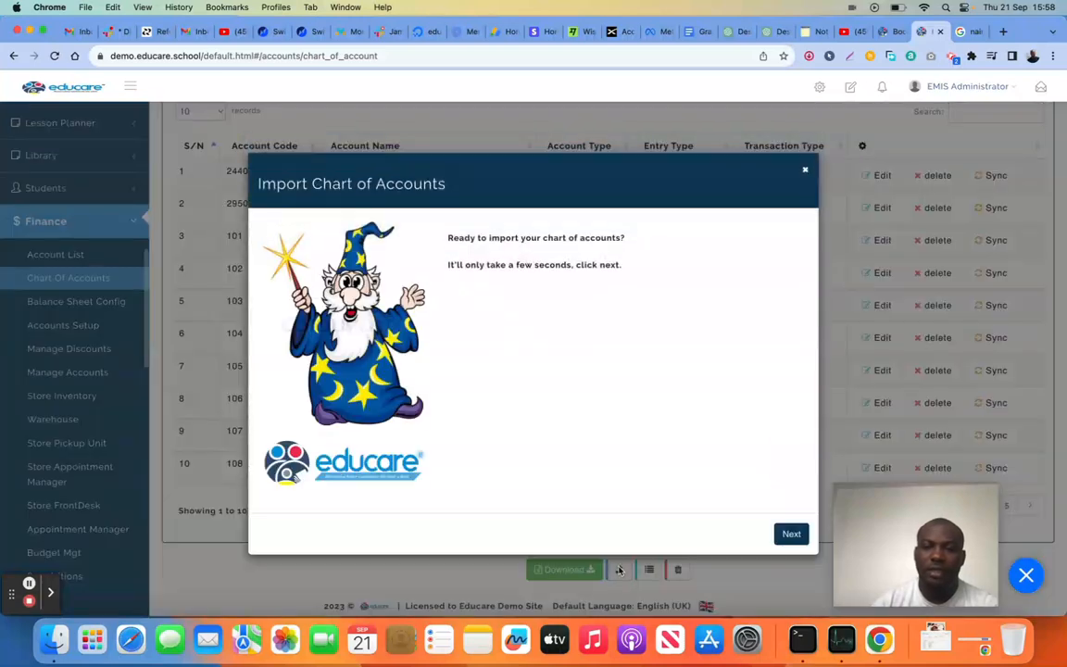
click(788, 534)
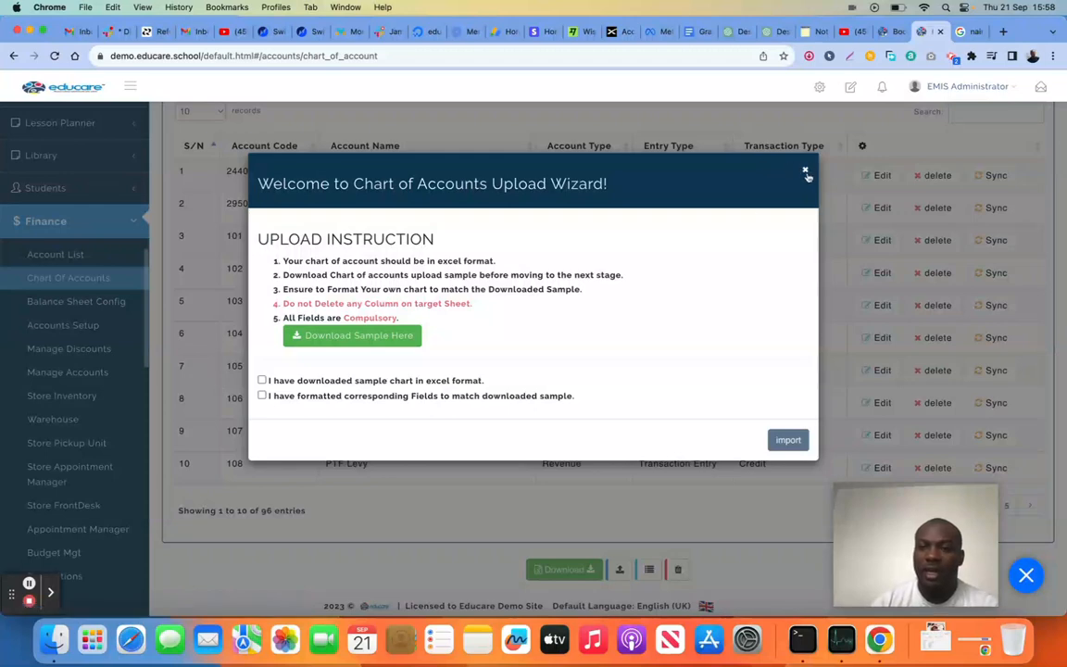
click(806, 172)
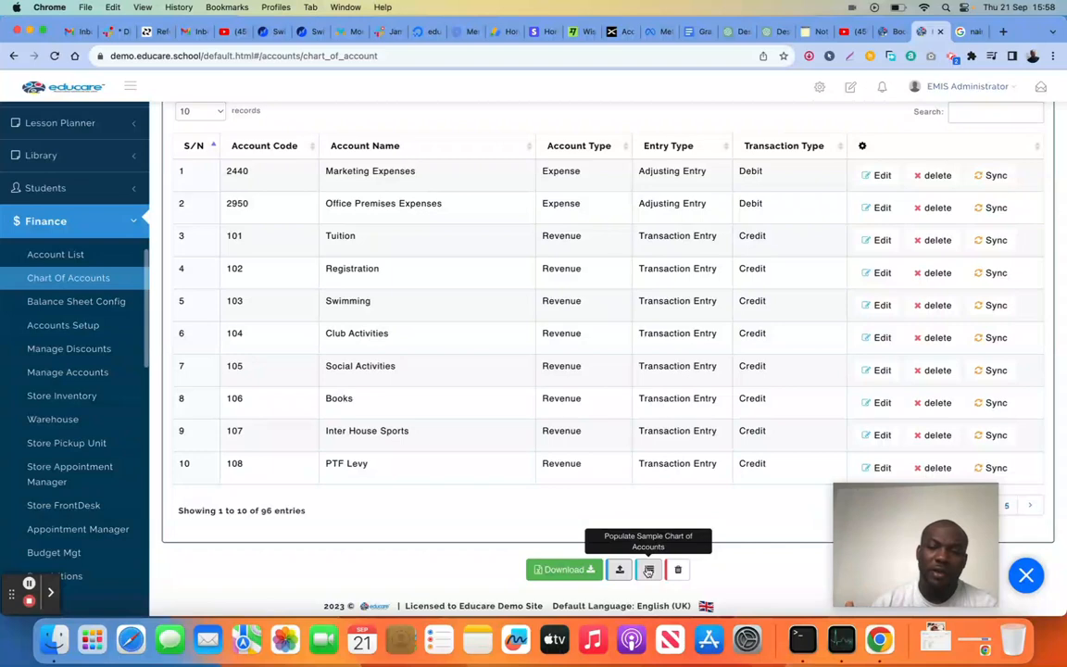
scroll(564, 467, up, 2)
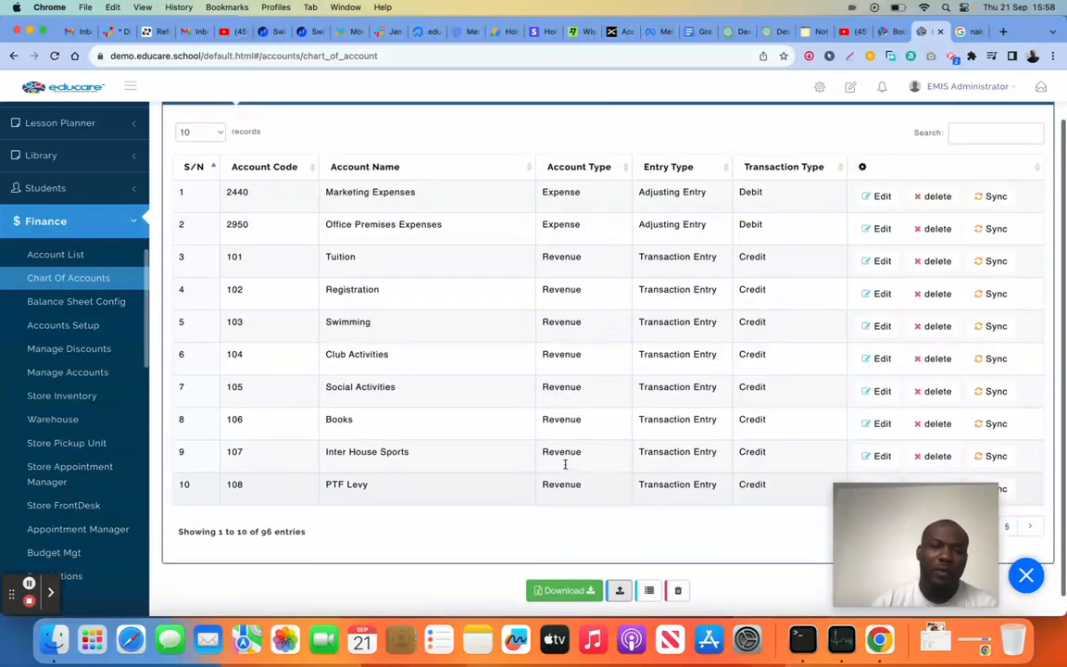
scroll(565, 465, down, 2)
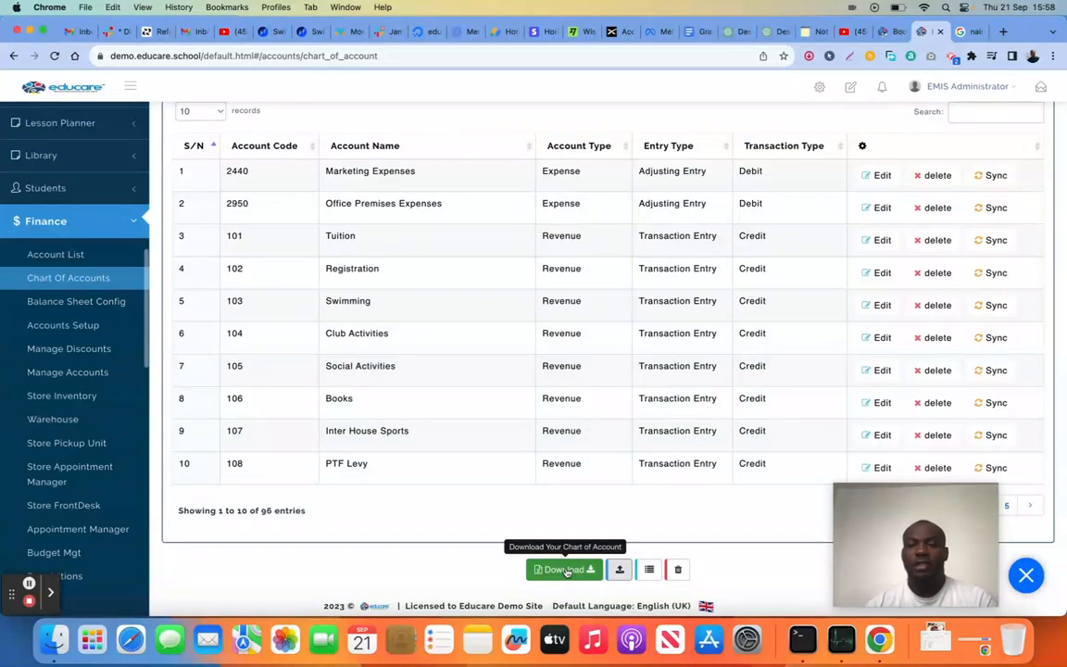
scroll(556, 506, up, 2)
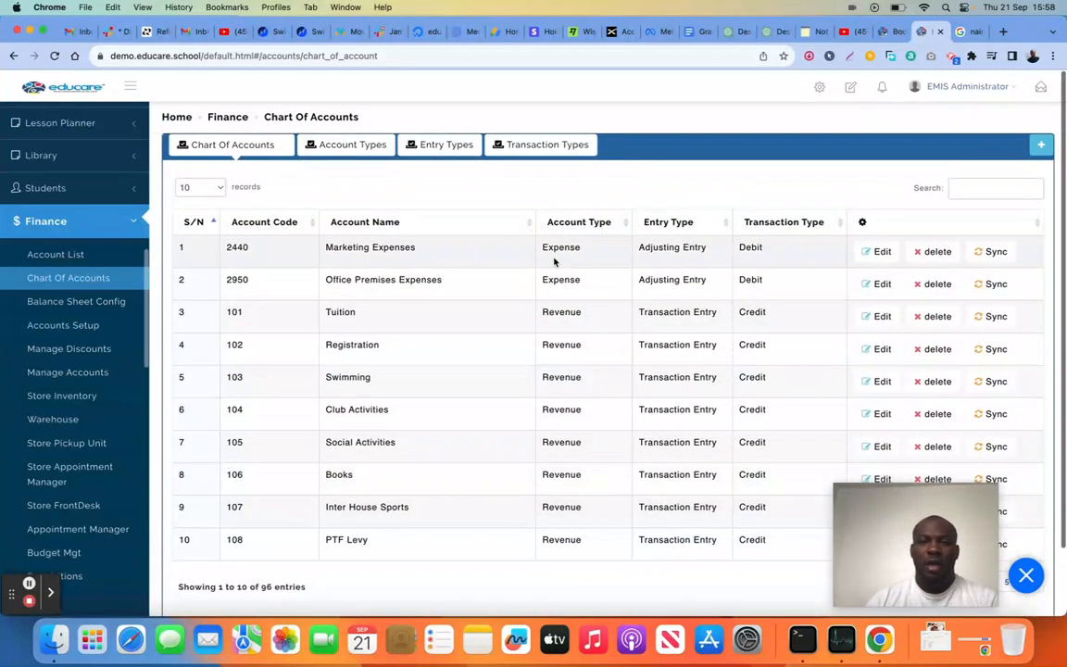
View the transaction types and the edit form of the Debit type, leaving it without saving
click(519, 146)
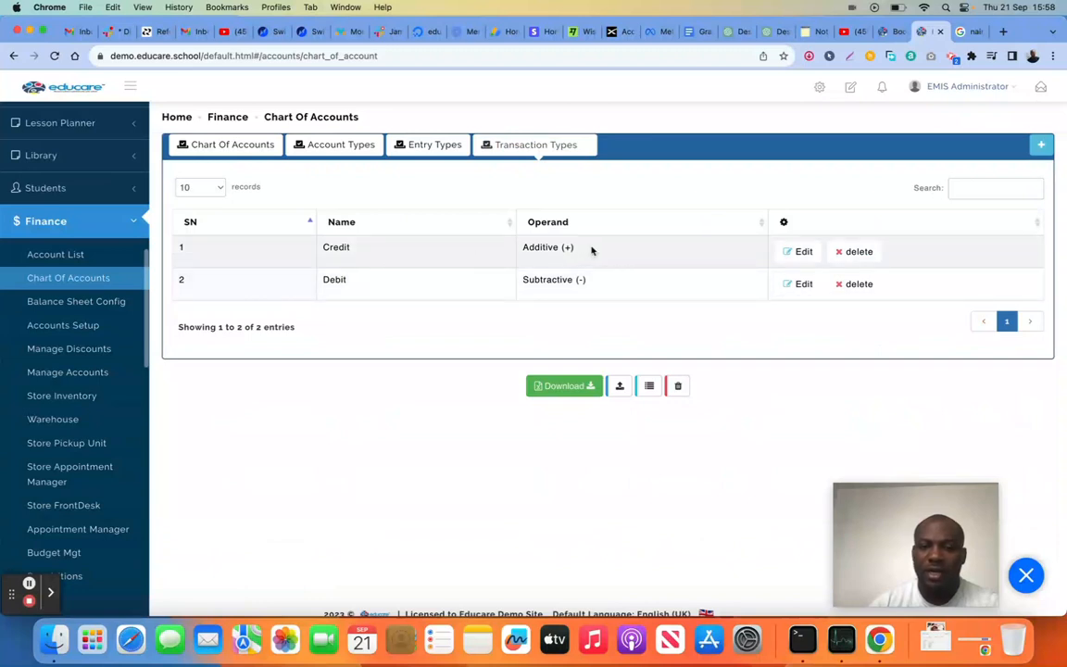
click(803, 285)
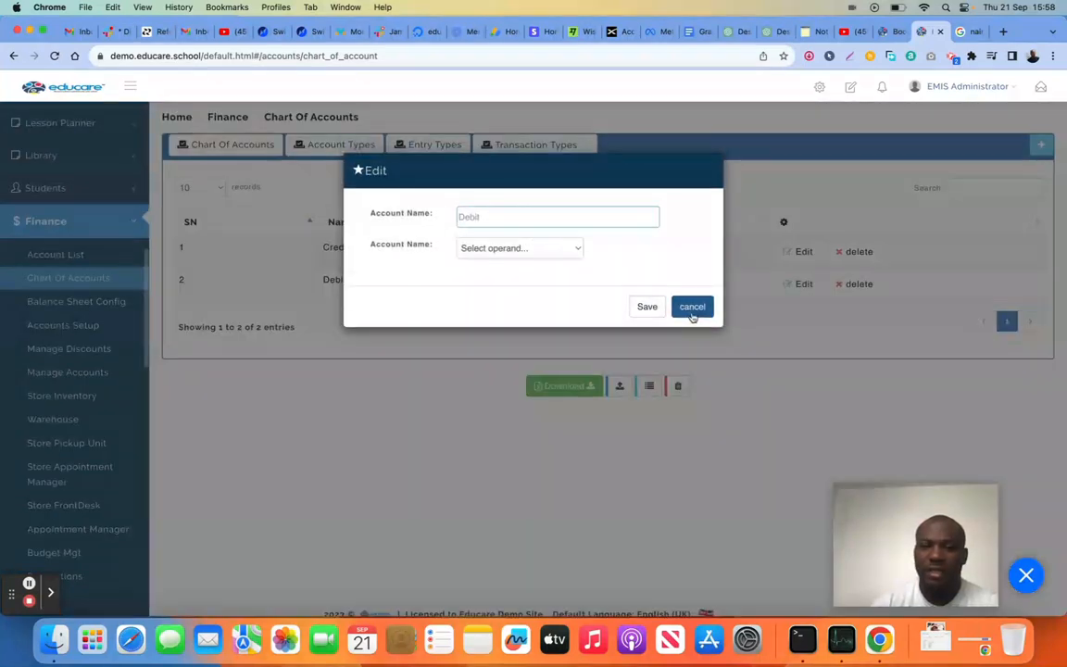
click(695, 310)
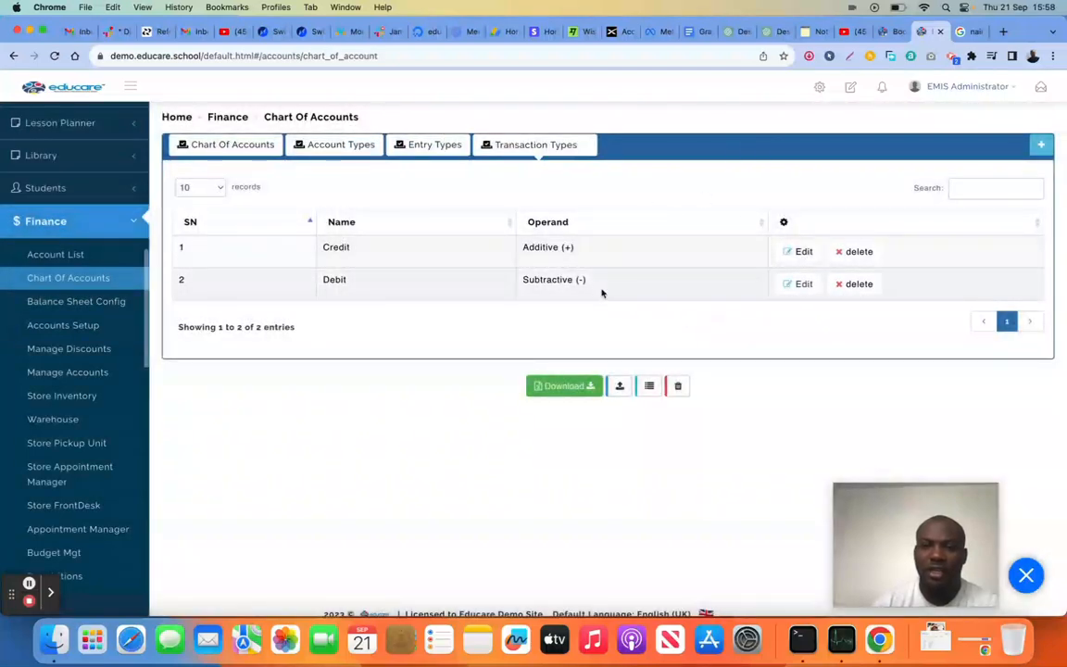
View the entry types, their new-entry field and the group choices for editing Transaction Entry, without saving anything
click(424, 148)
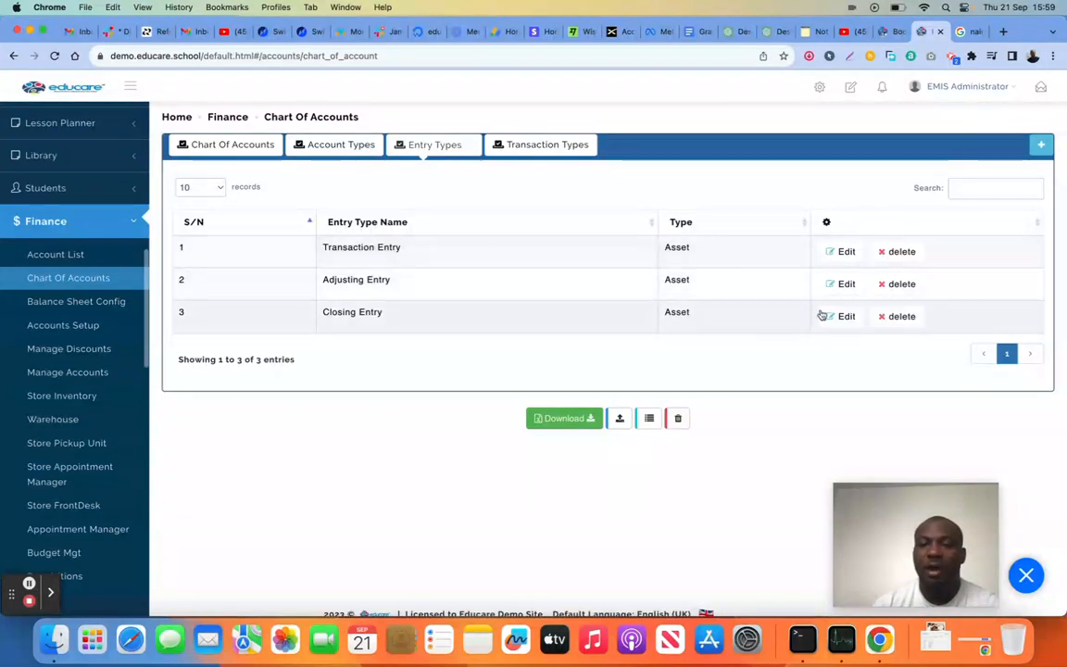
click(1043, 147)
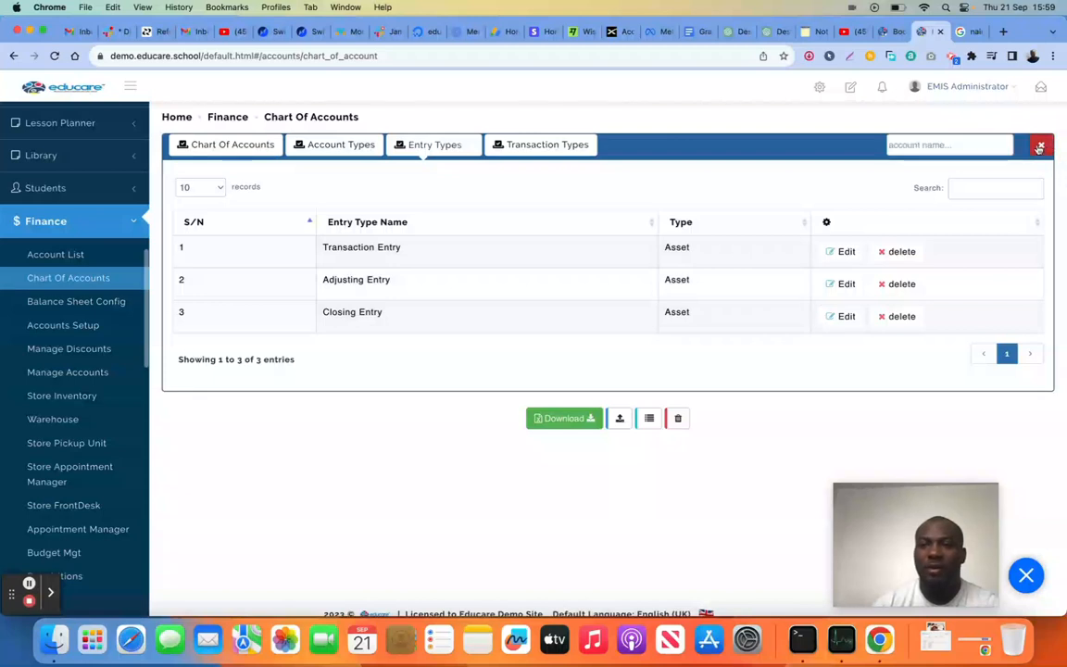
click(1043, 147)
click(842, 252)
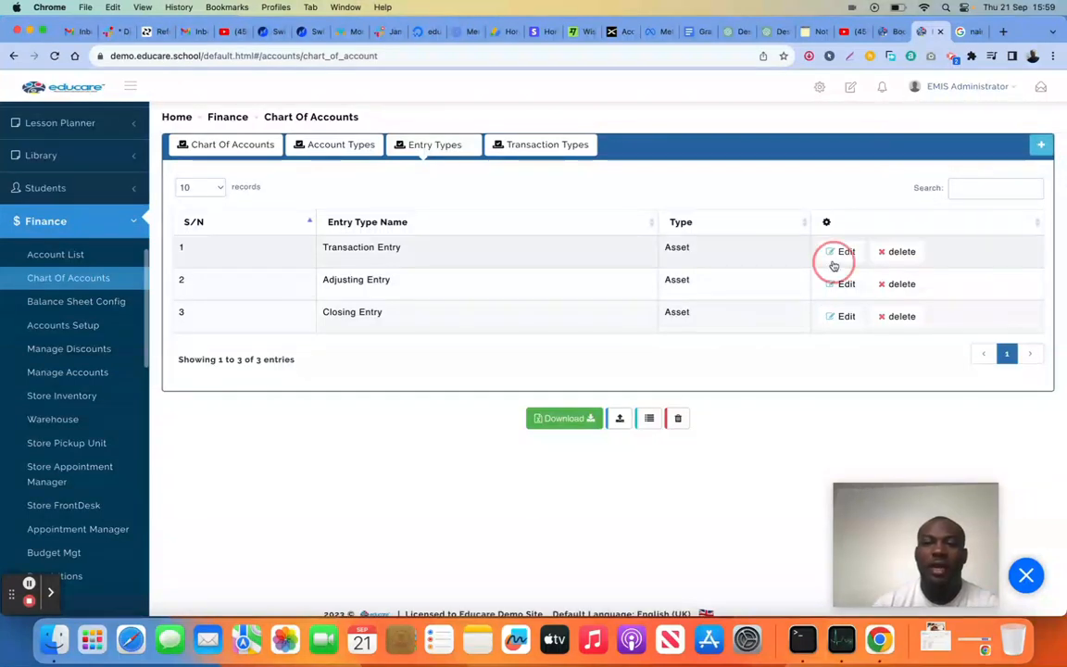
click(519, 249)
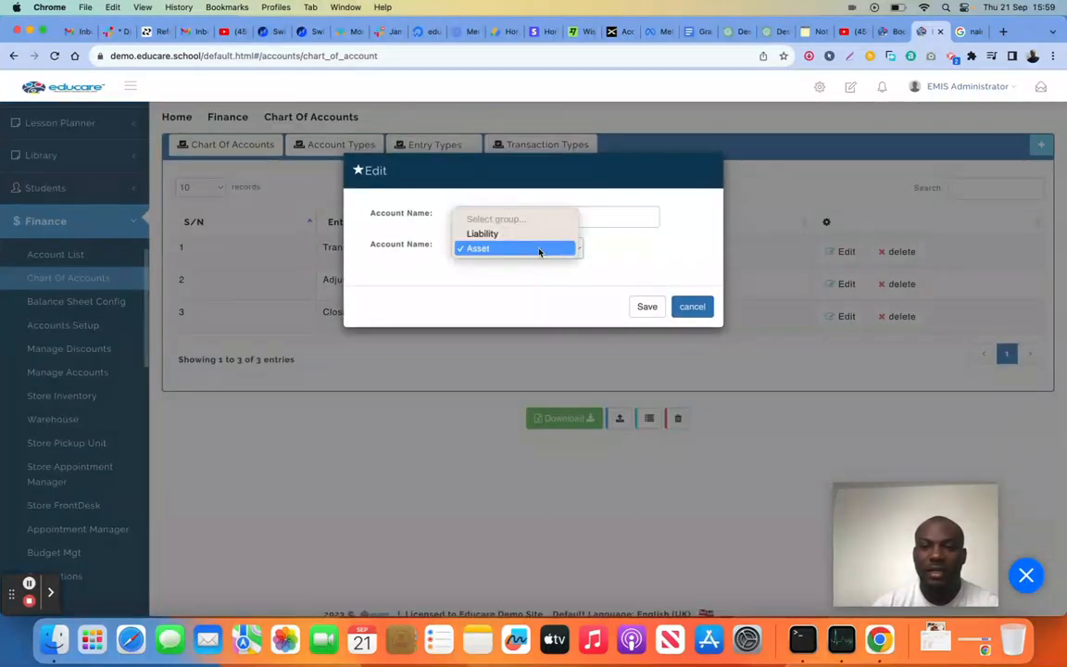
click(593, 251)
click(692, 308)
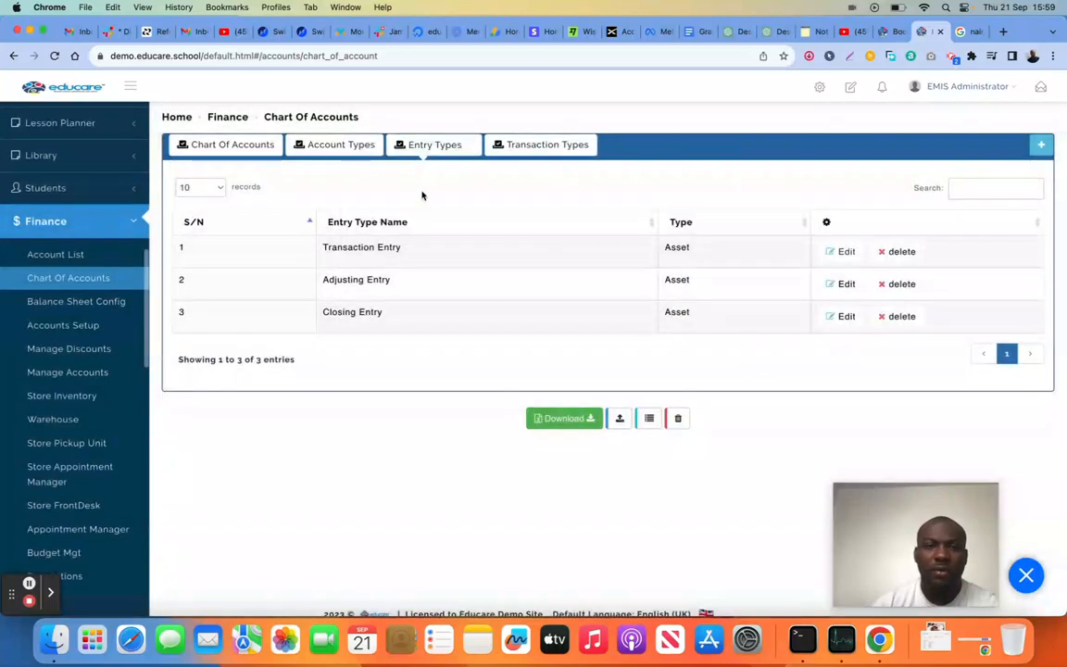
View the account types and the edit form of the Marketing Expenses account, leaving both without changes
click(341, 146)
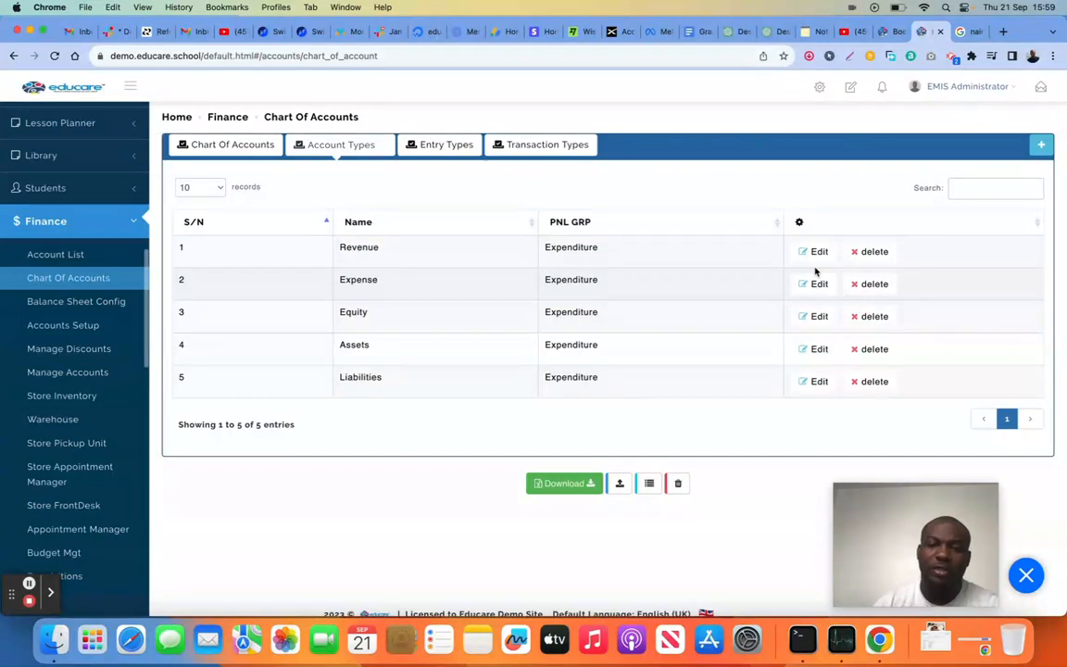
click(234, 144)
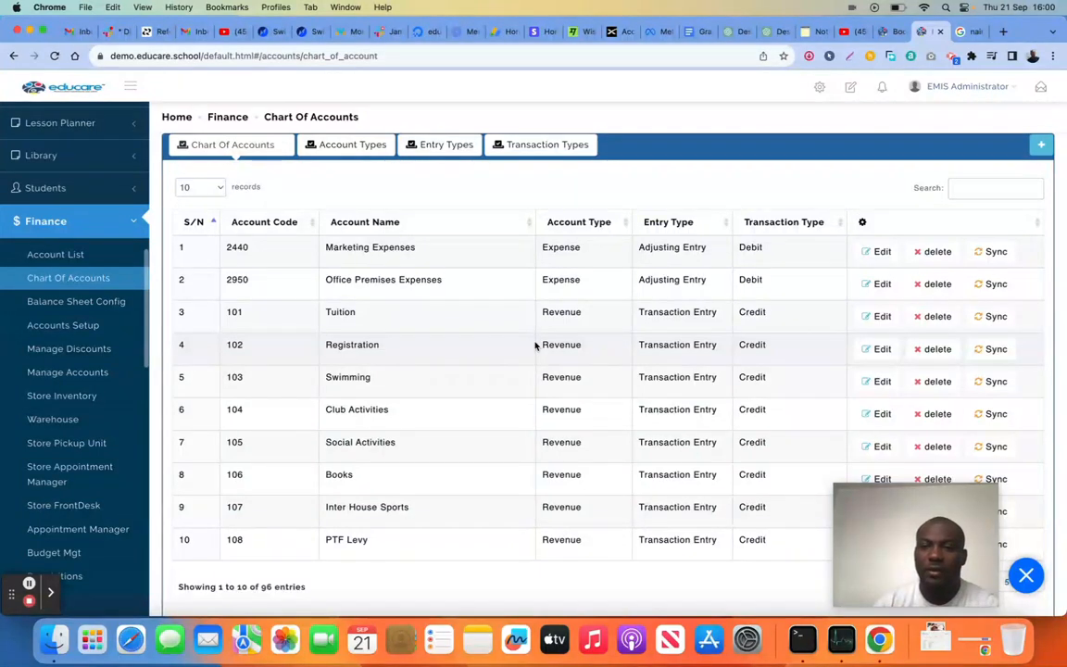
click(885, 252)
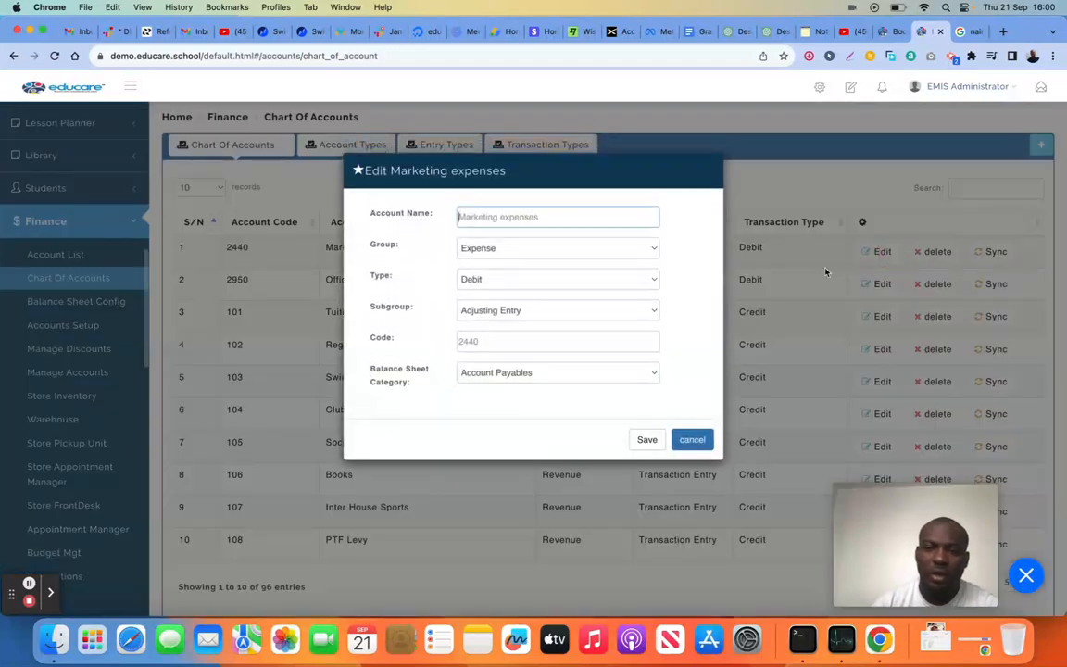
click(702, 440)
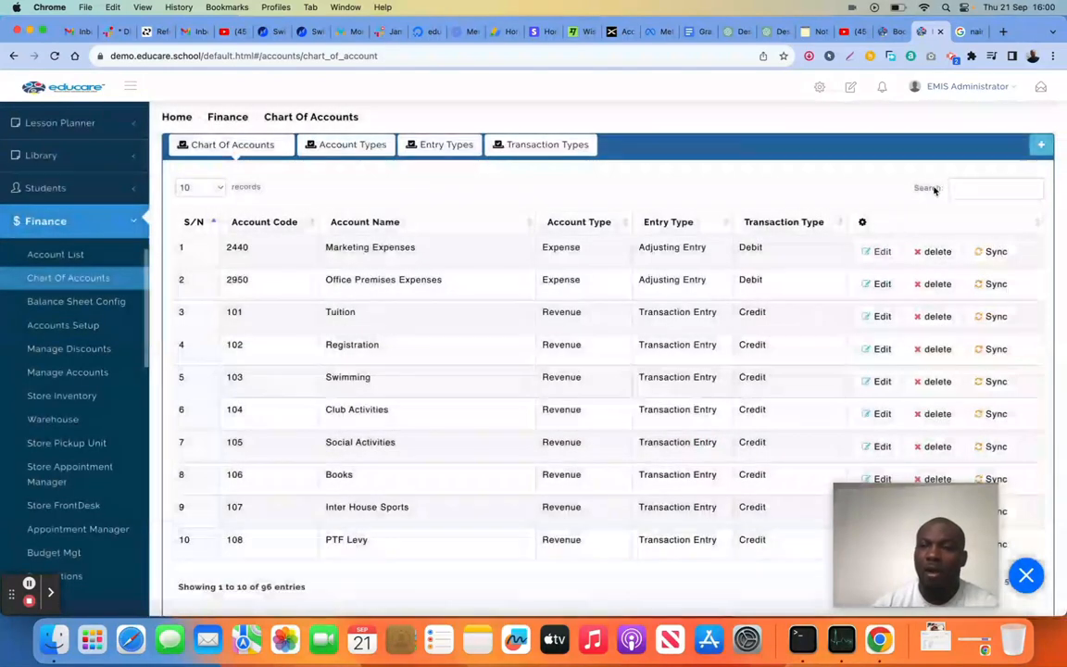
Start a new account in the chart of accounts with code 4003 and the name Diesel Supply
click(1042, 147)
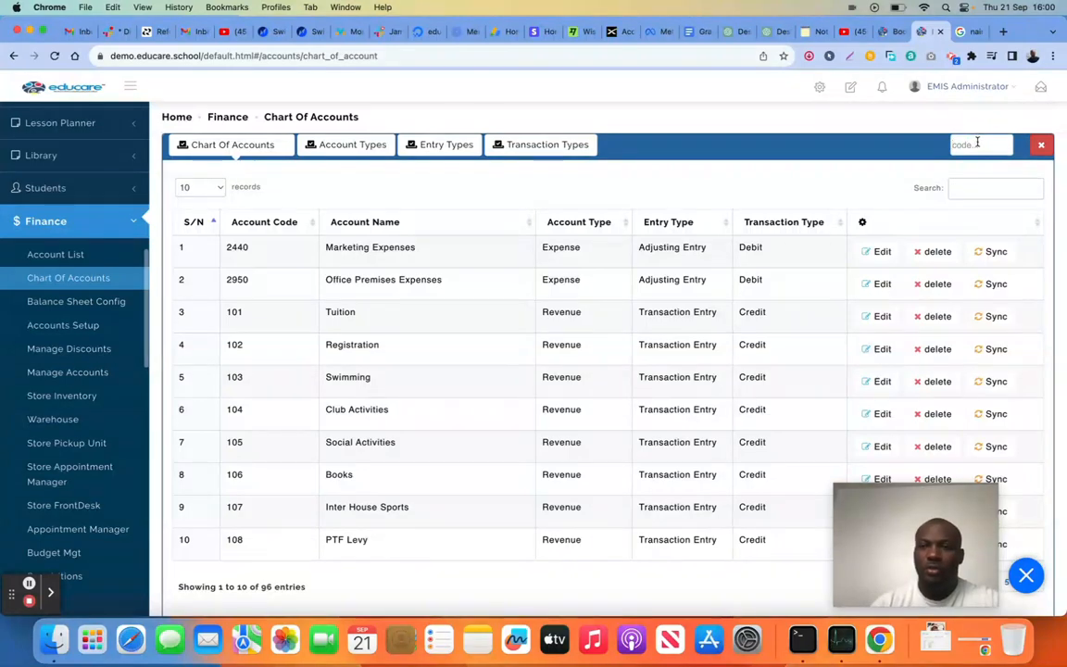
text(Dies)
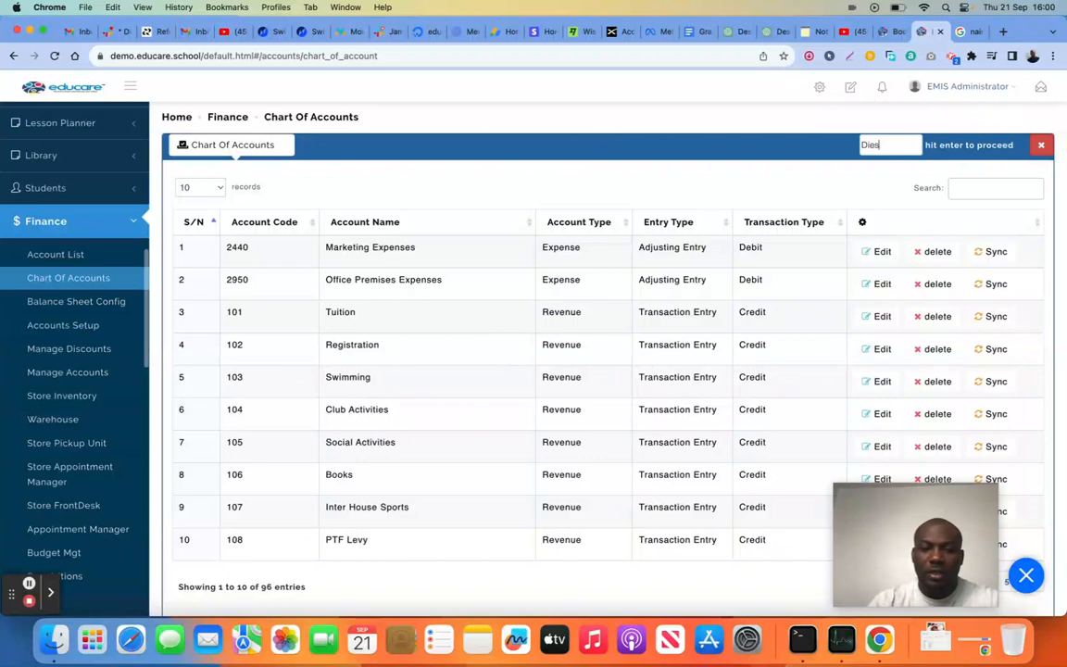
text(el)
key(BackSpace)
key(BackSpace)
key(BackSpace)
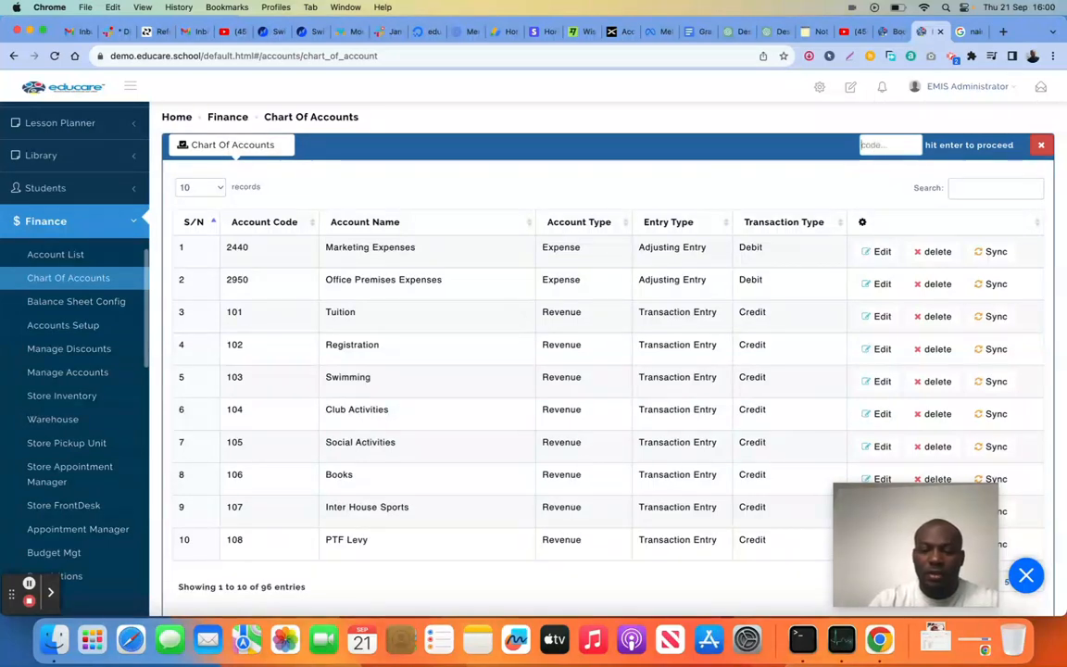
text(4003)
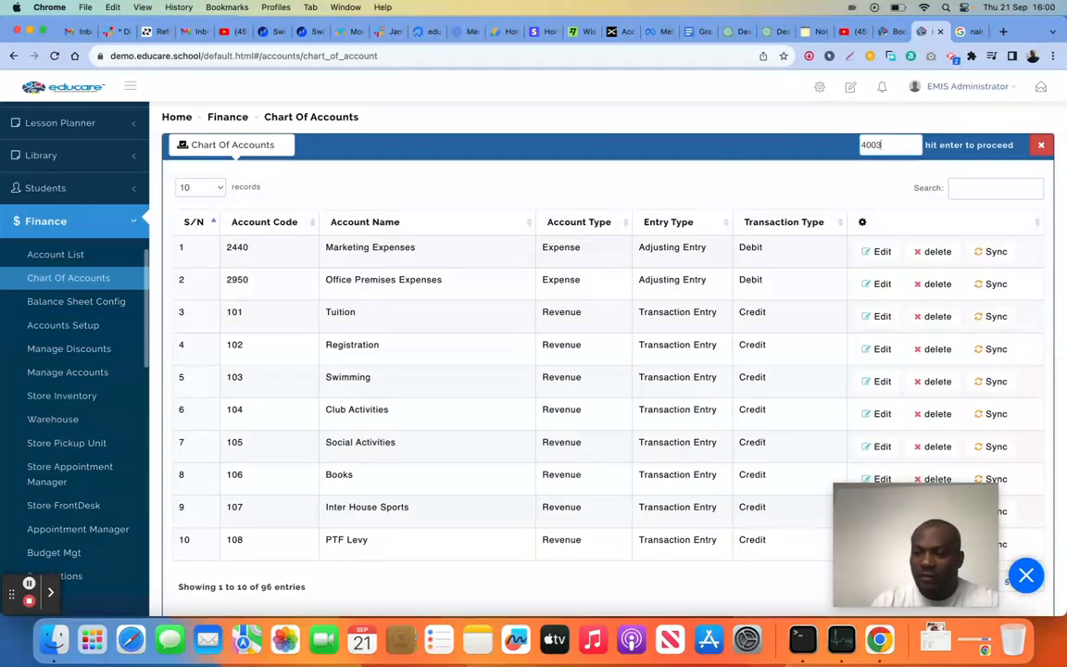
key(Return)
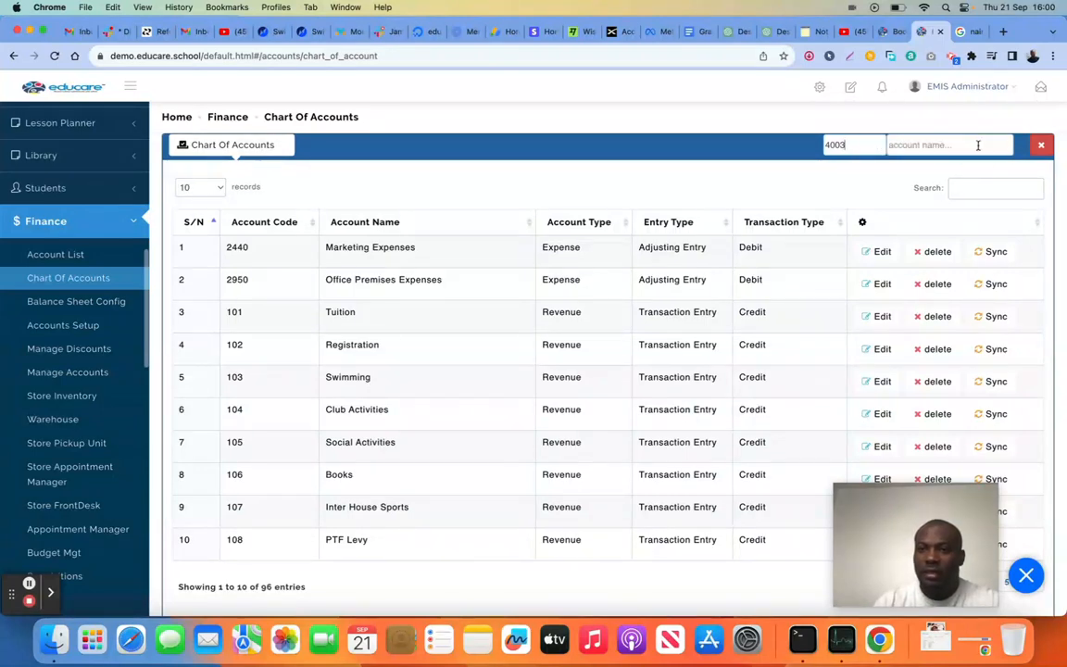
text(Diesel Supply)
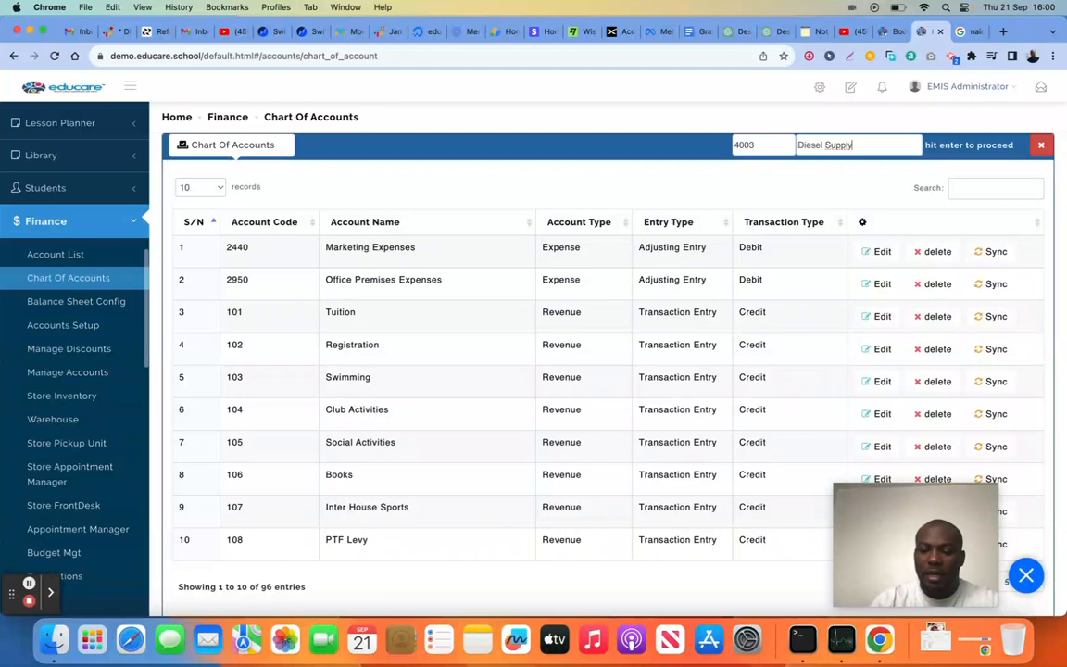
key(Return)
Assign the new Diesel Supply account to the Expense group and the Transaction Entry subgroup
click(948, 147)
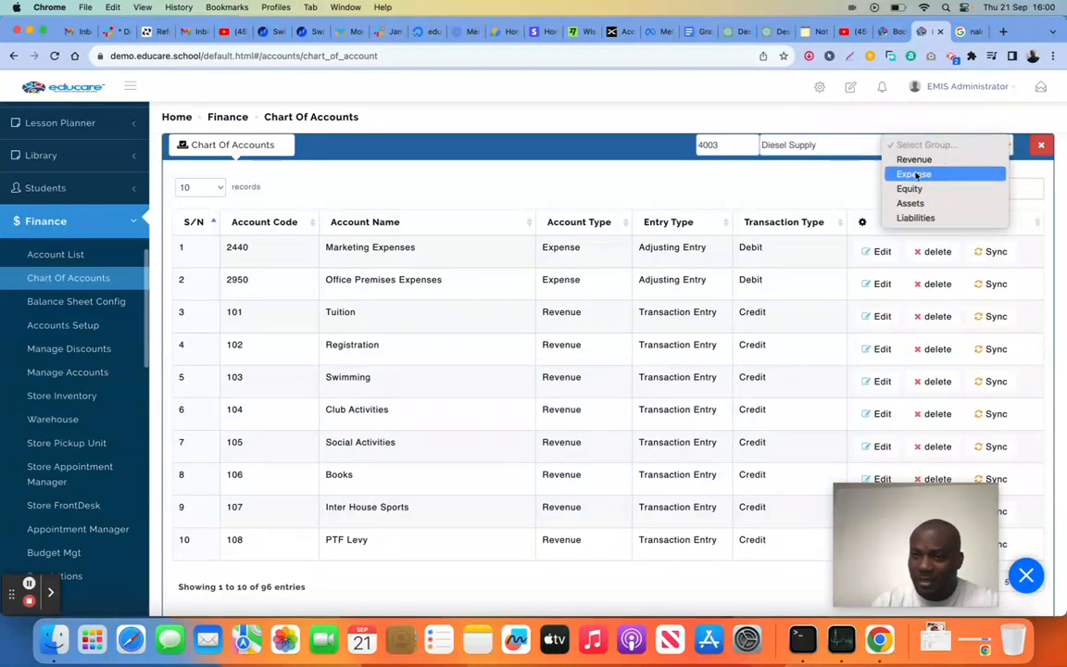
click(915, 175)
click(957, 146)
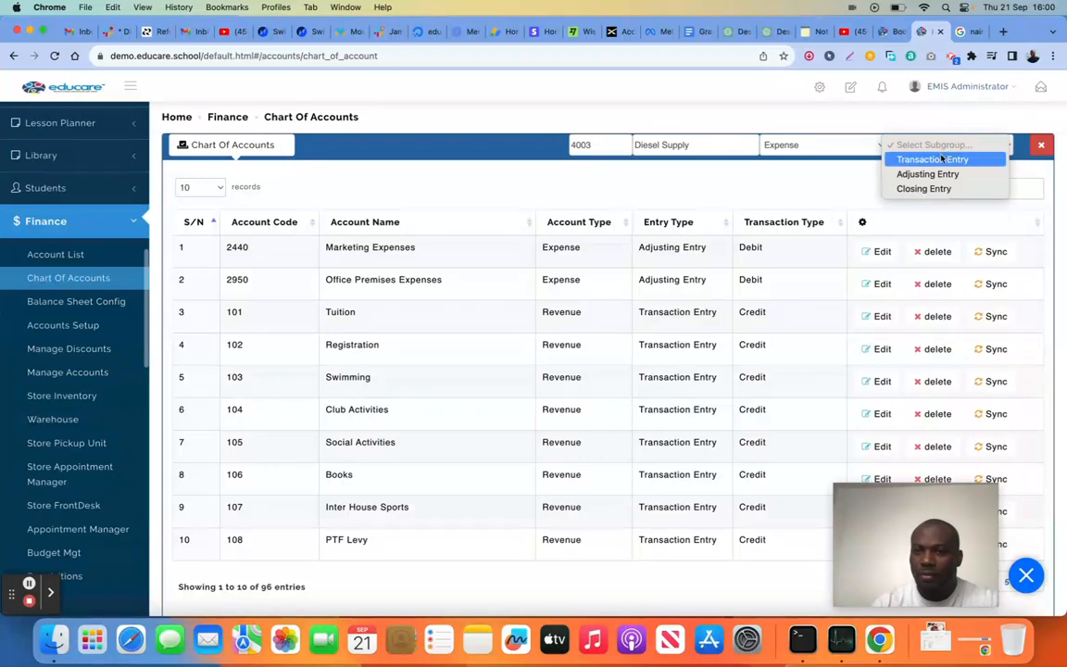
click(936, 160)
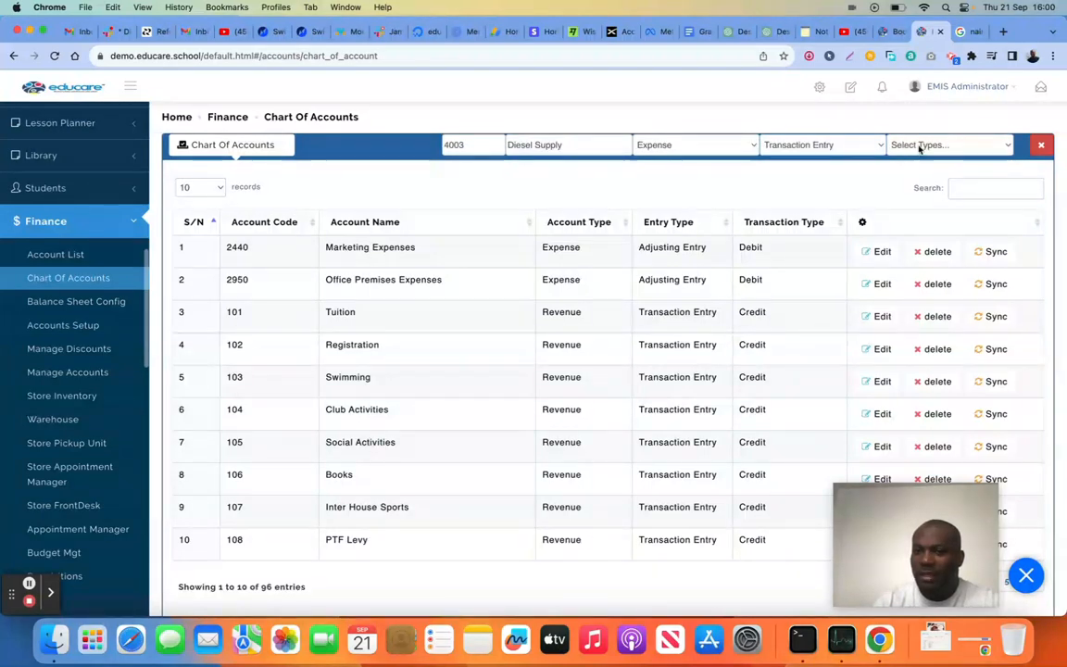
Set the transaction type of the new Diesel Supply account to Debit and save the account
click(923, 146)
click(914, 175)
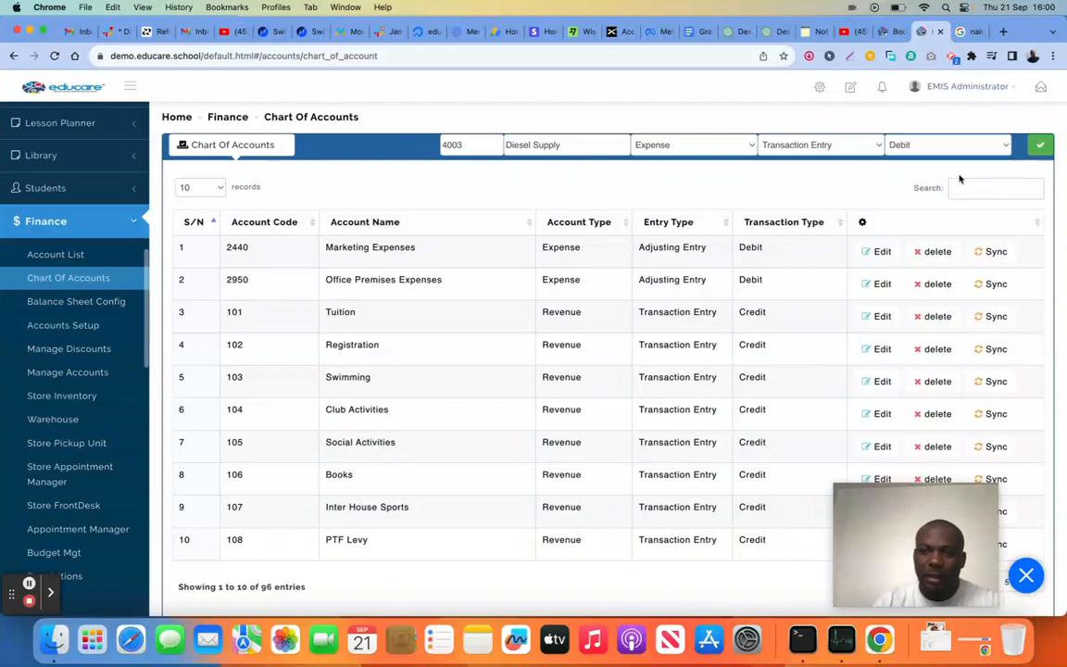
click(1044, 150)
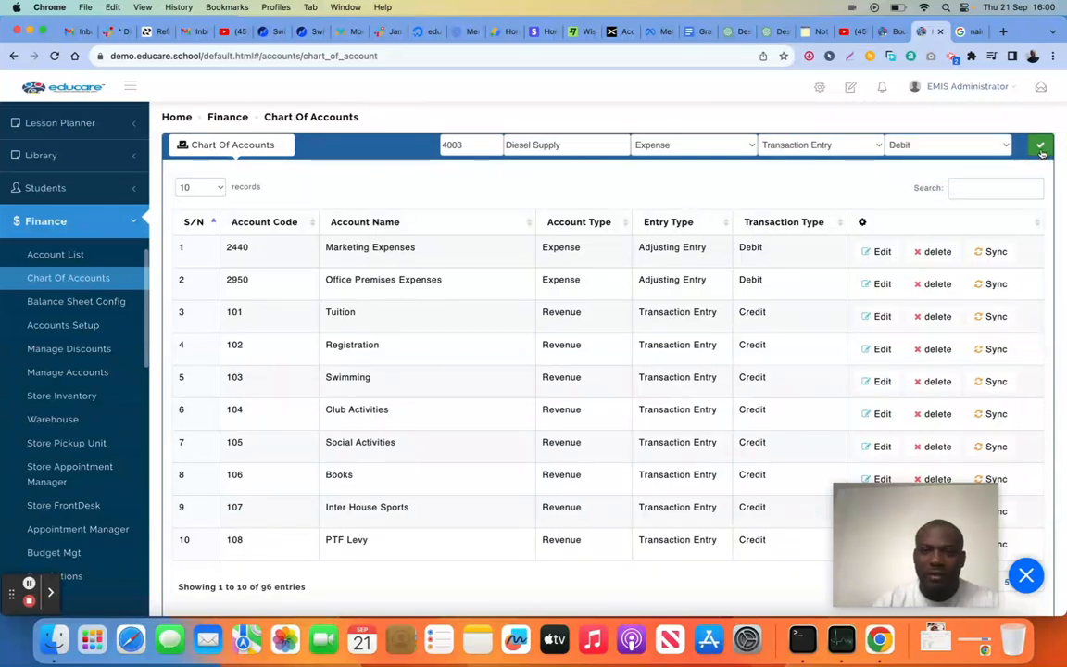
Search the chart of accounts for "dies" to check the new Diesel Supply entry, and clear the search
scroll(679, 342, down, 2)
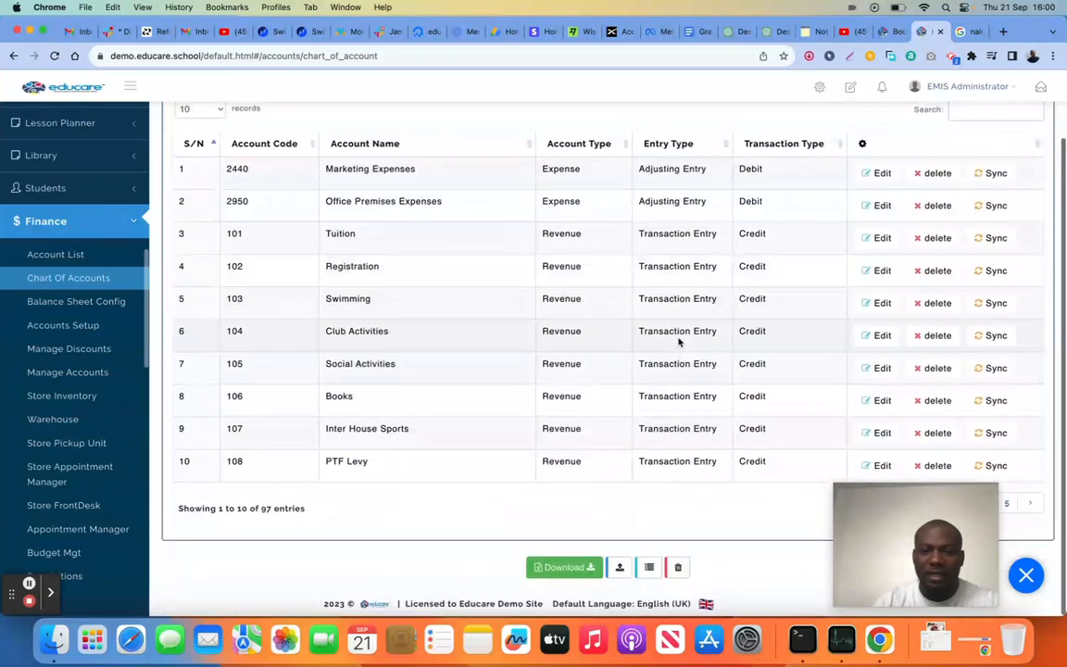
scroll(749, 321, up, 1)
click(972, 168)
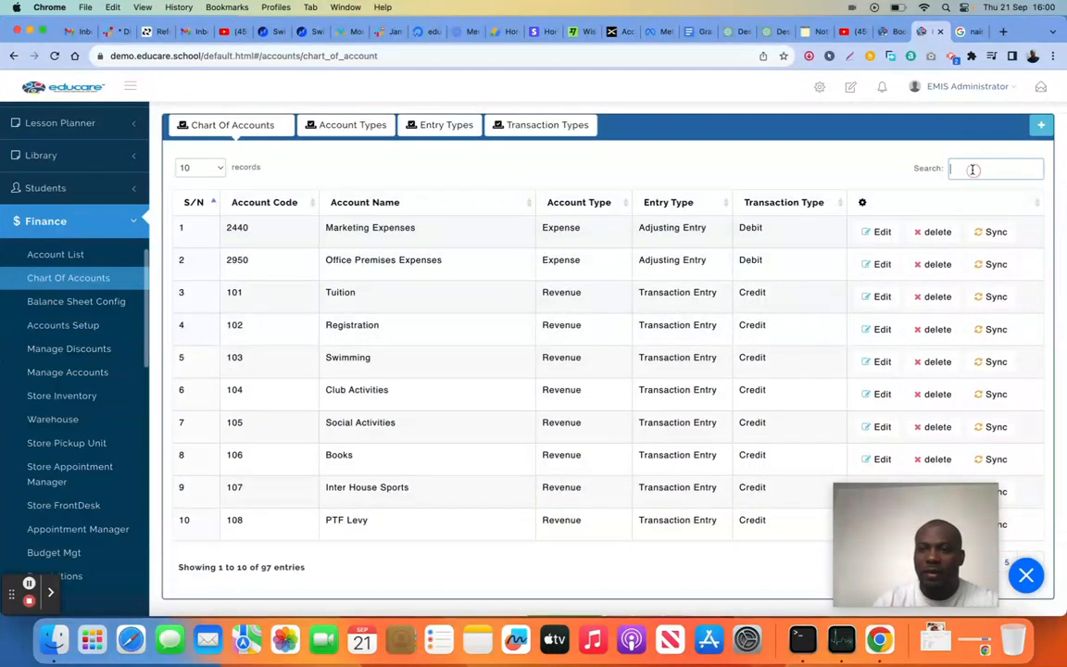
text(dies)
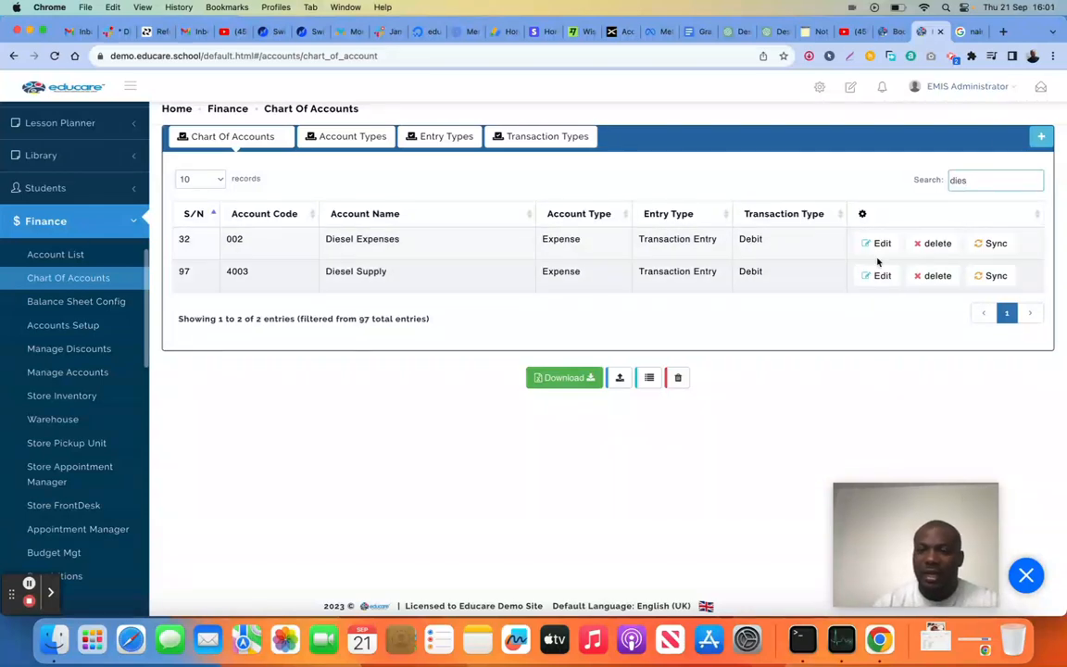
drag(976, 174, 946, 181)
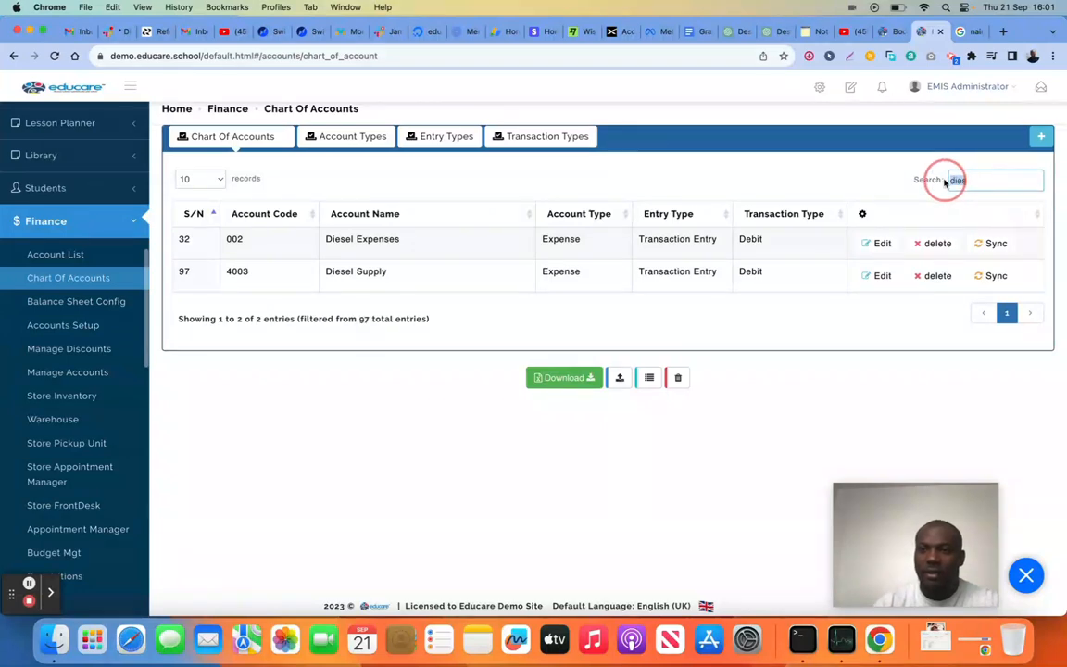
key(BackSpace)
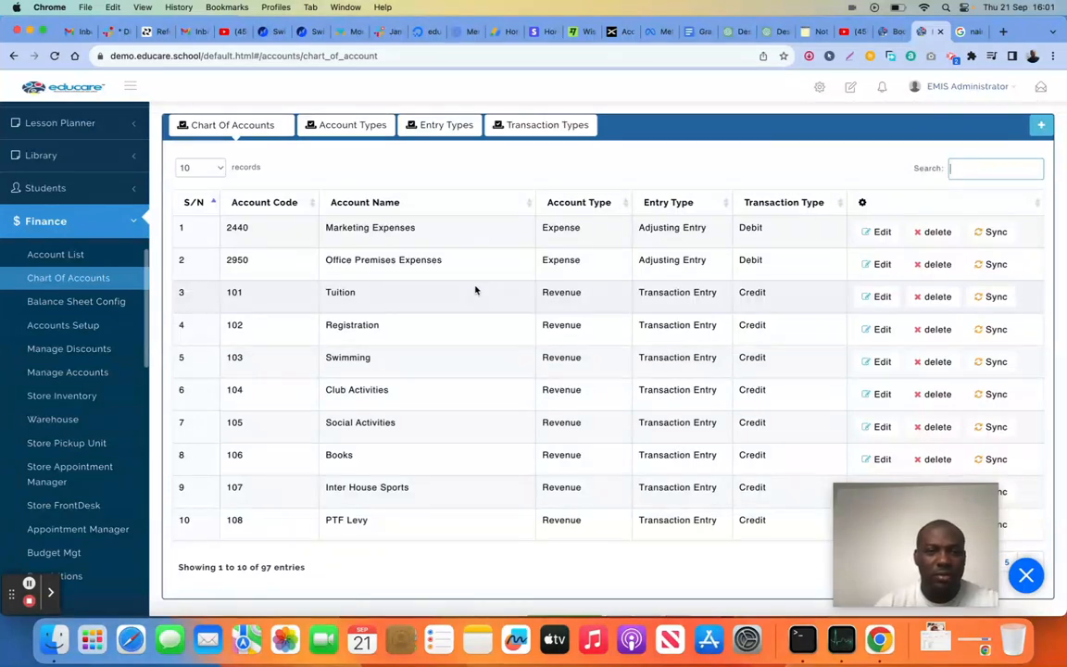
View the balance sheet configuration's entry types and return to its balance sheet groups
click(60, 306)
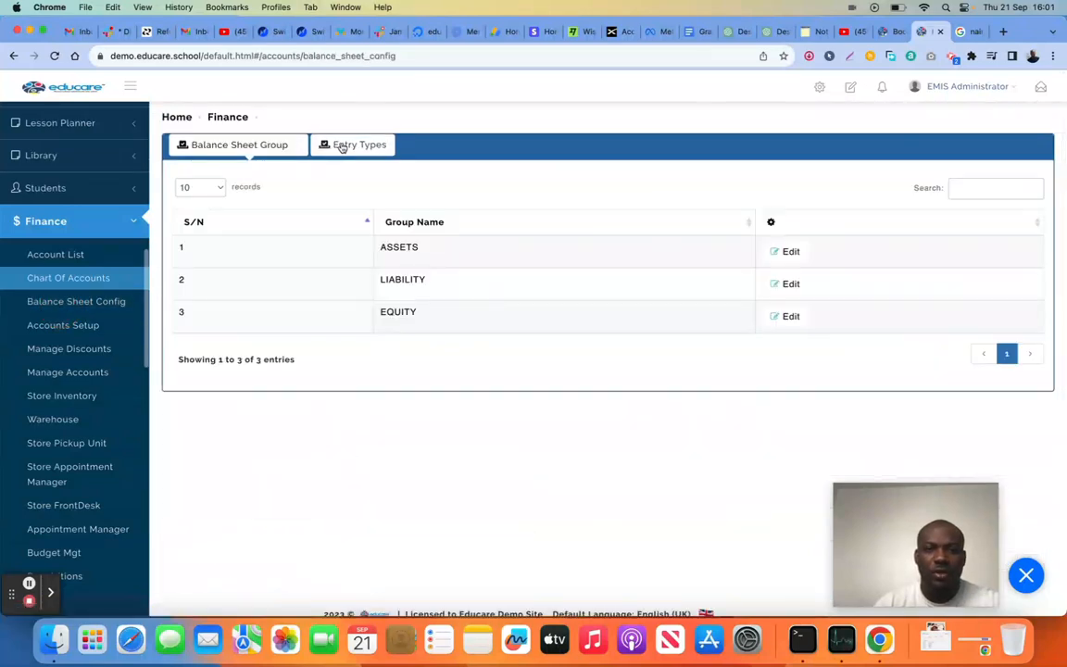
click(342, 146)
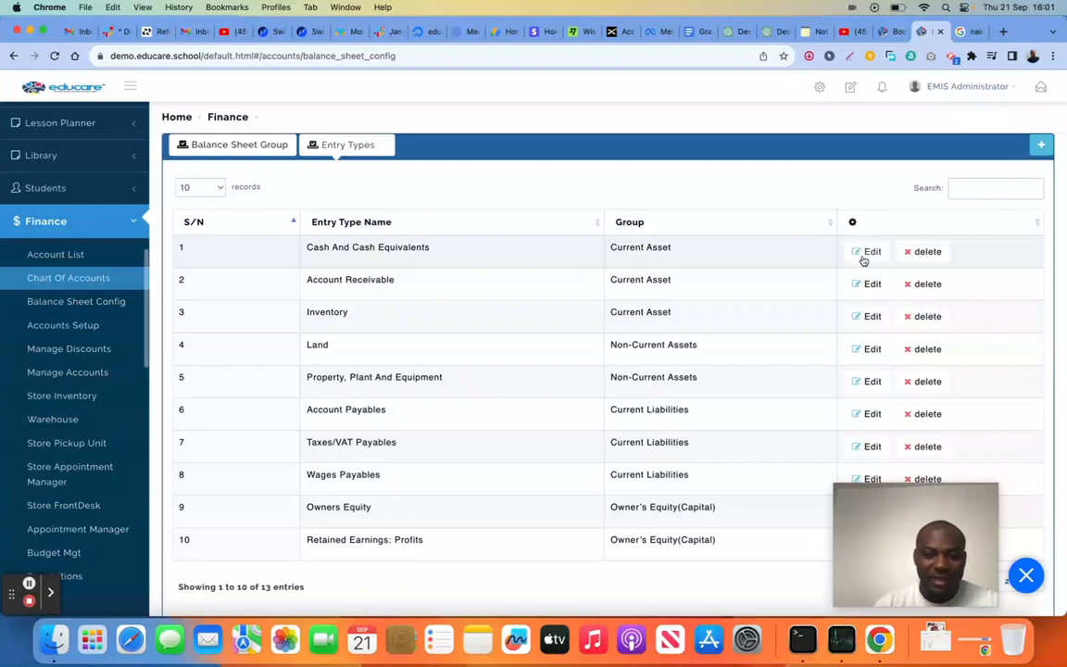
click(218, 143)
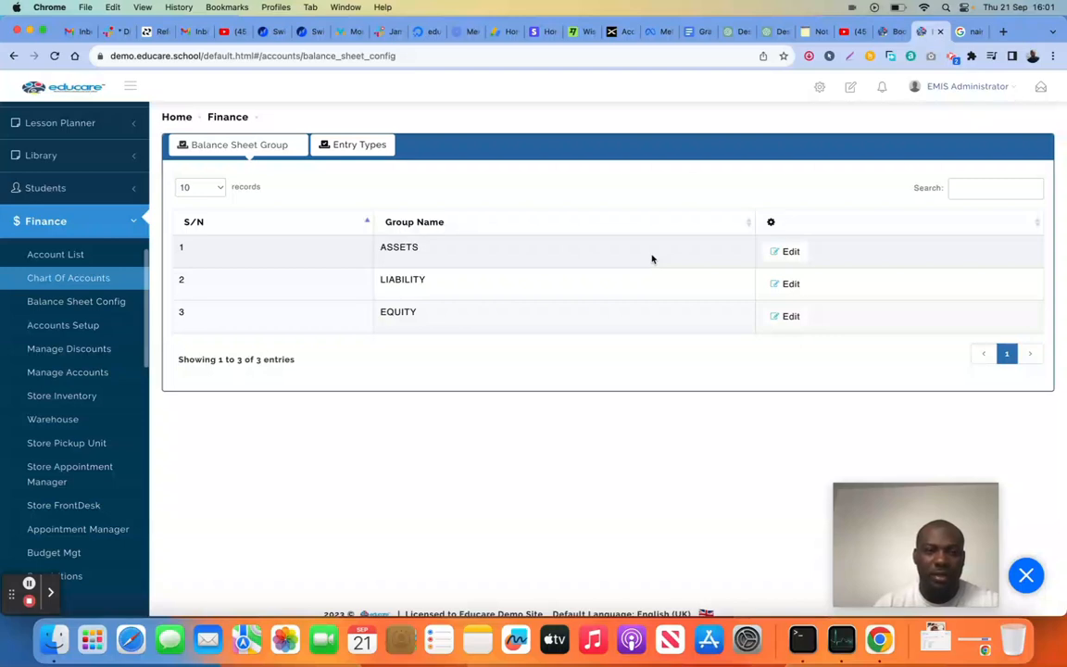
Open Accounts Setup and look through the payment gateway notes, gateway selection and API manager
click(88, 326)
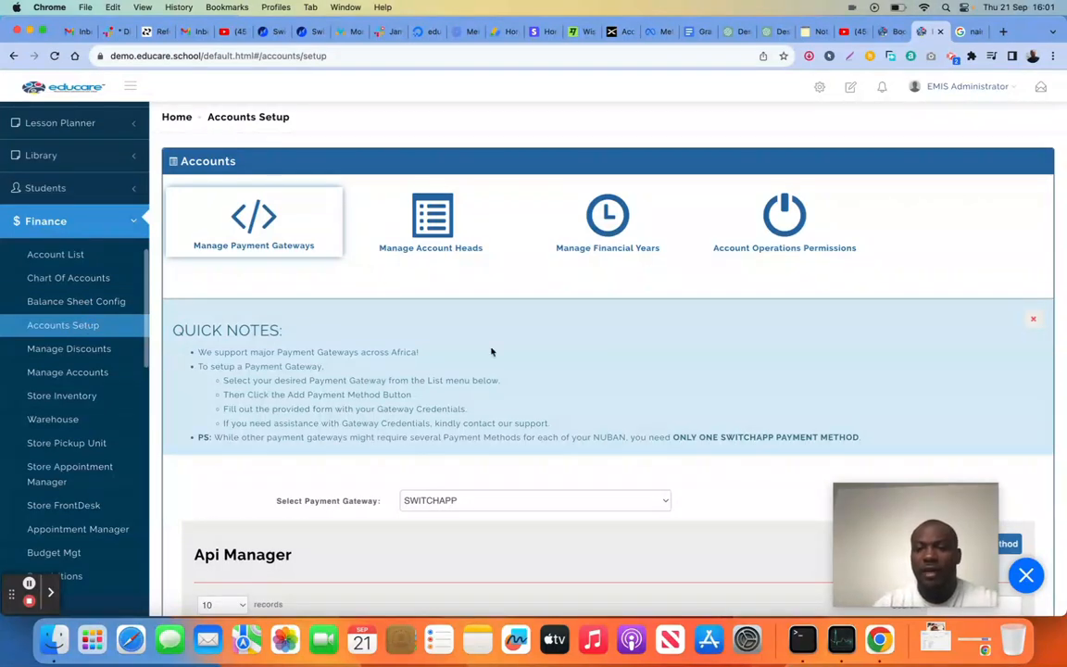
scroll(492, 352, down, 2)
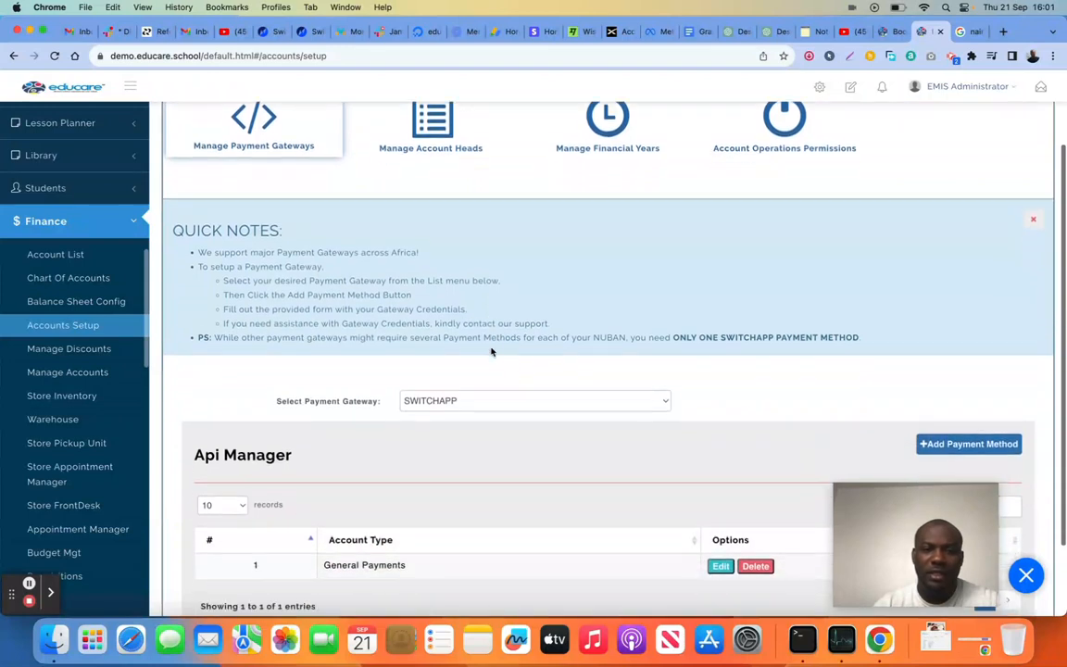
scroll(492, 352, up, 3)
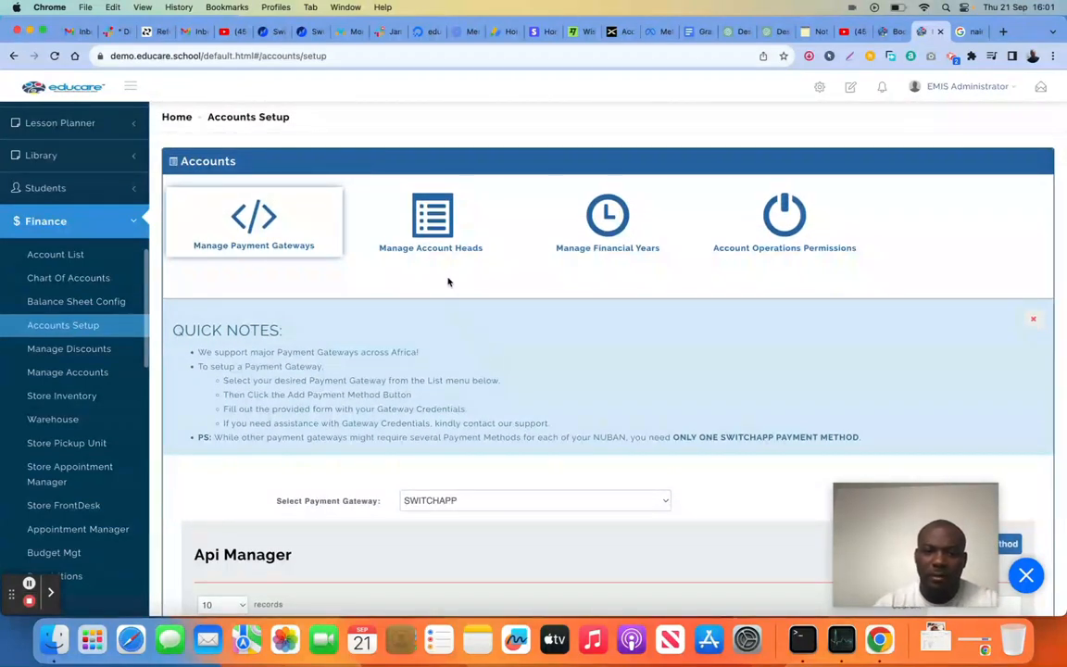
scroll(447, 281, down, 4)
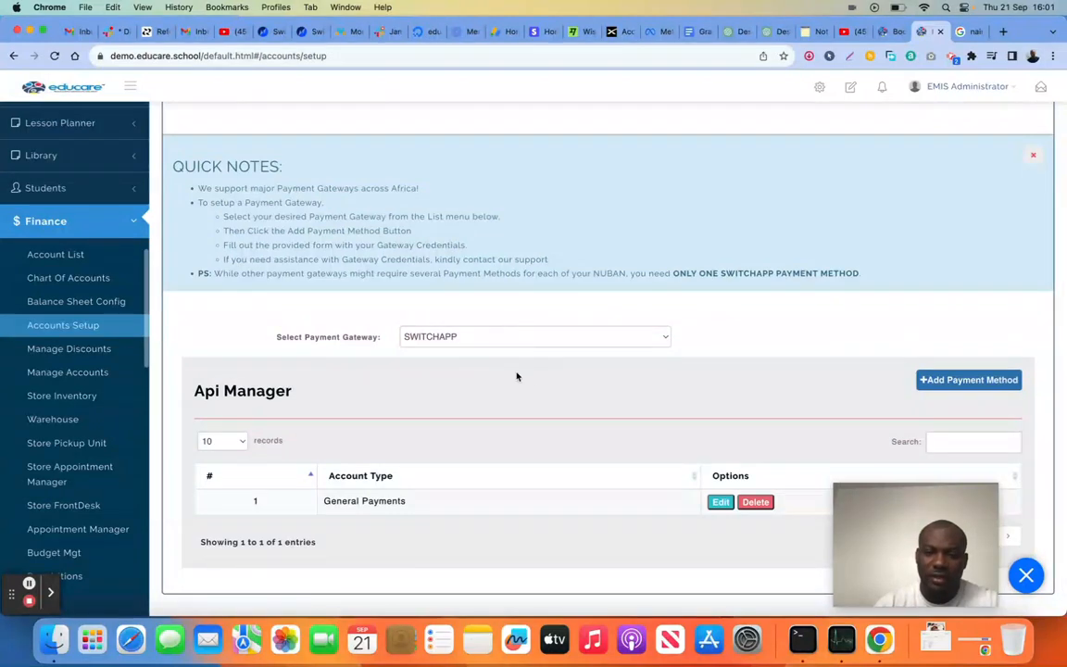
scroll(517, 376, up, 4)
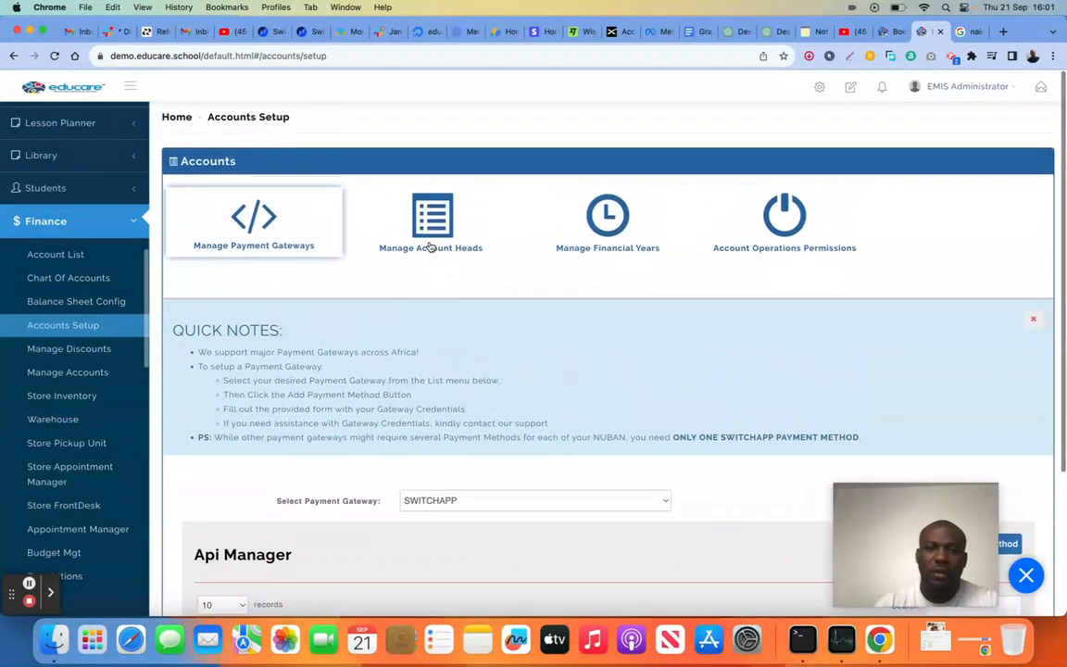
Open Manage Account Heads and review the quick notes and the list of existing account heads
click(434, 217)
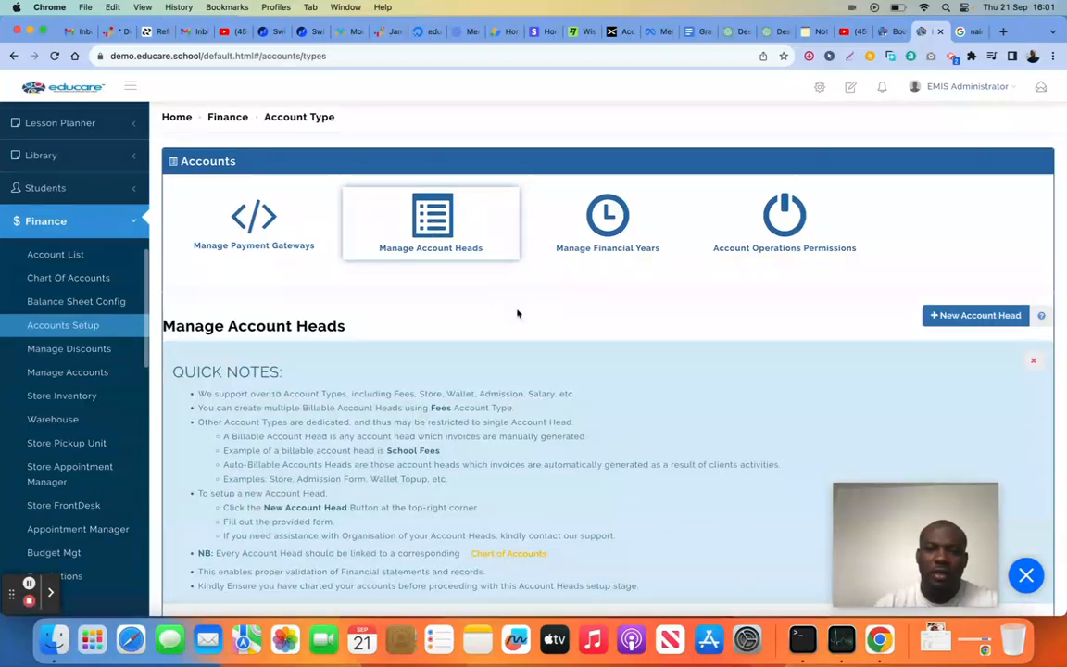
scroll(526, 325, down, 2)
scroll(525, 325, down, 10)
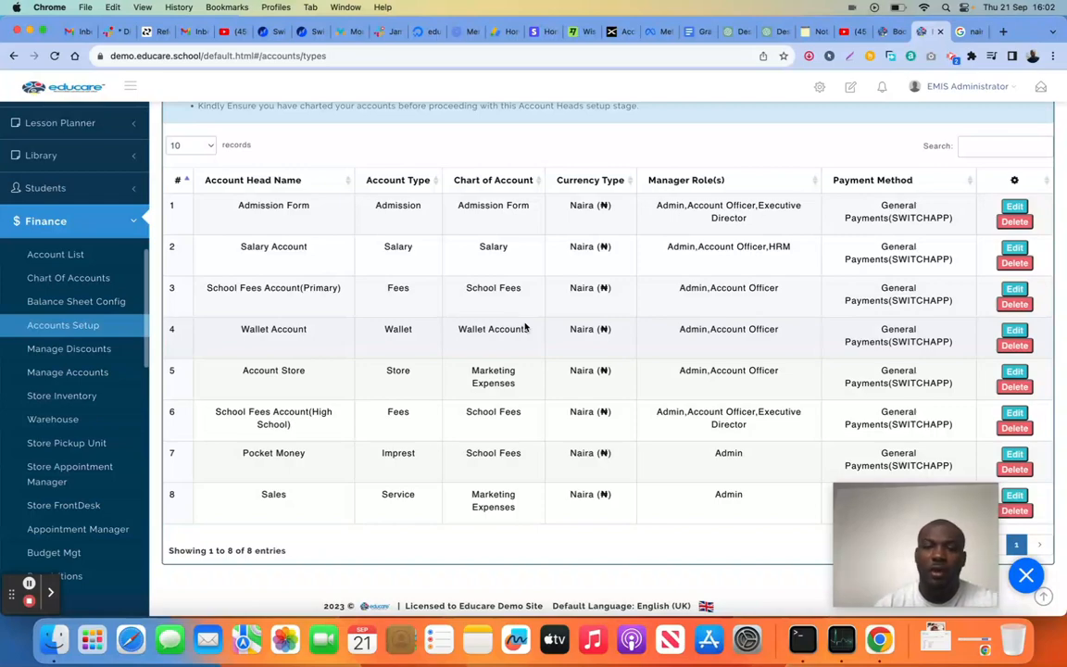
scroll(557, 221, up, 3)
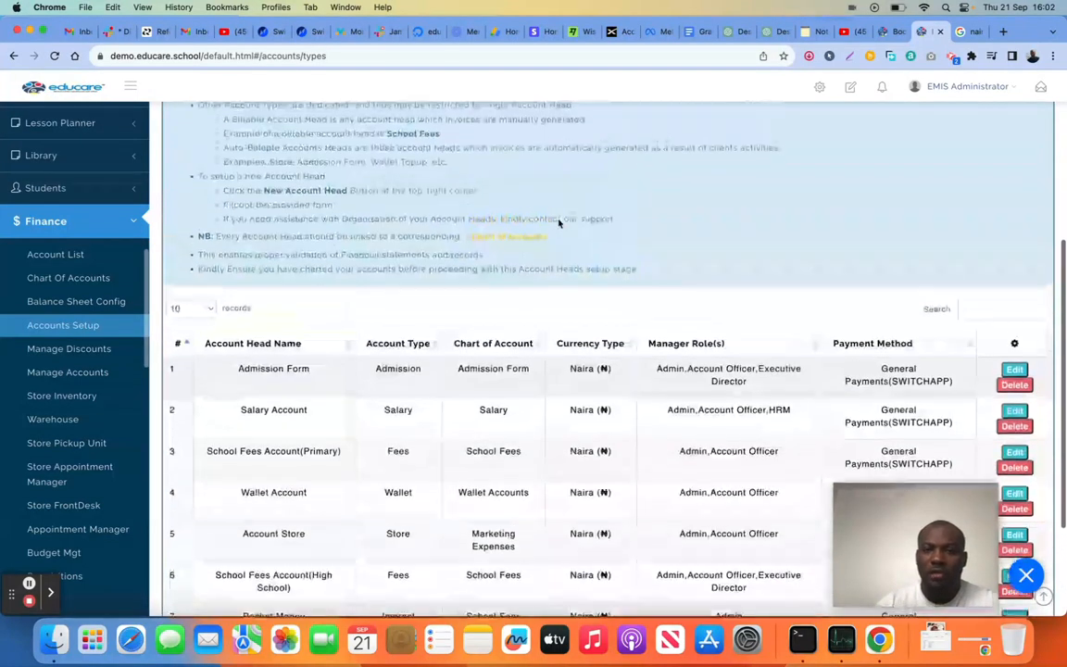
scroll(558, 221, up, 5)
scroll(557, 221, down, 8)
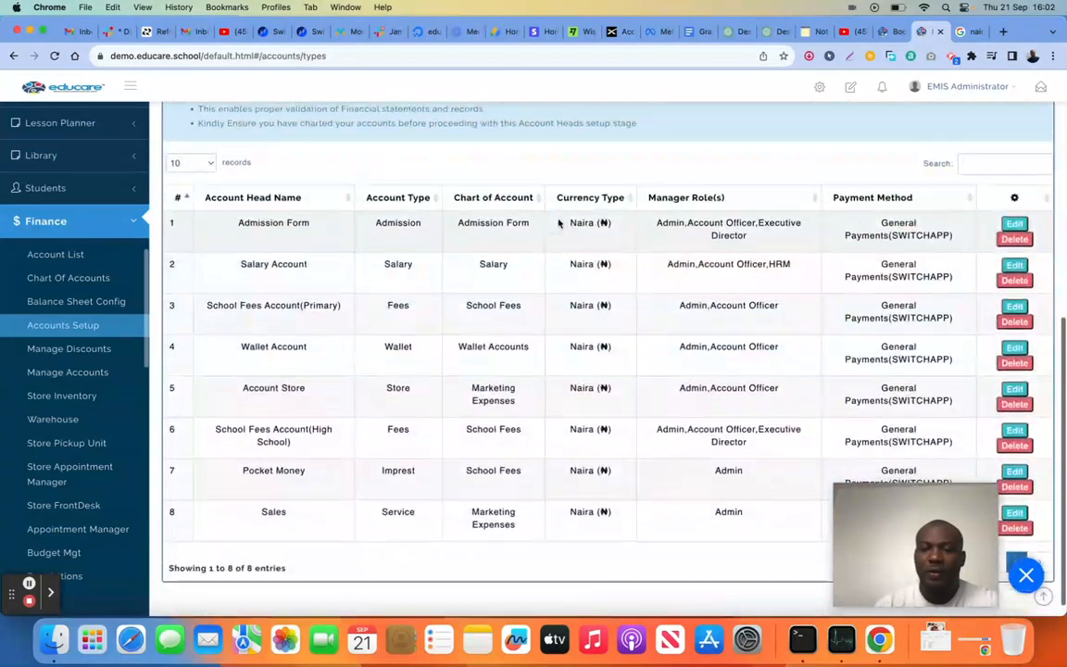
Start a new account head and name it Nursery 3 Fees
scroll(559, 223, up, 8)
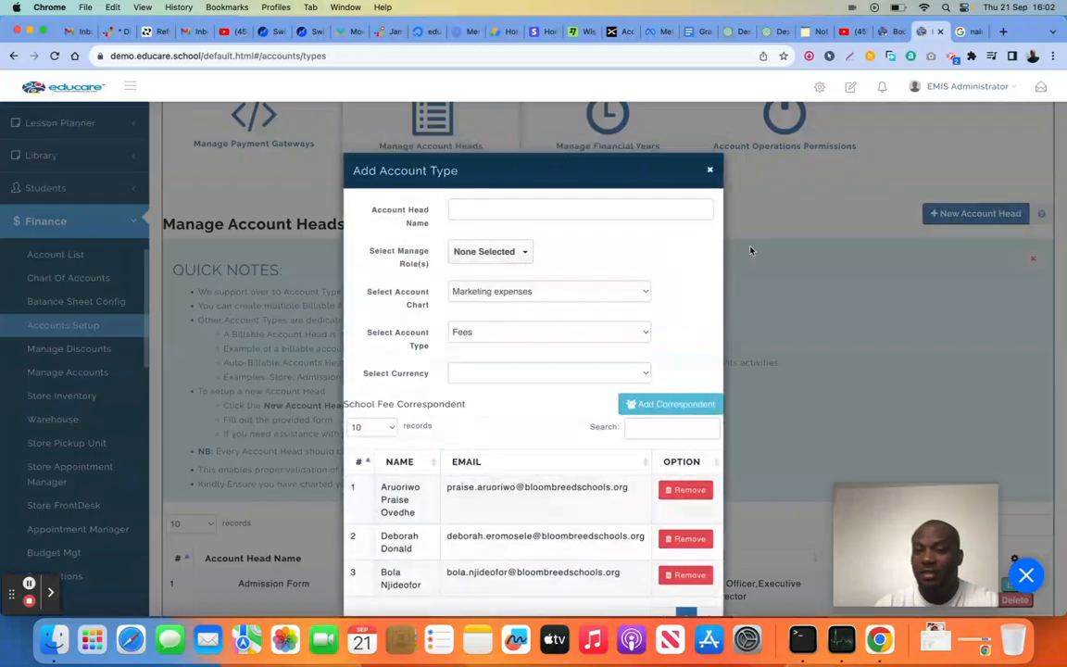
click(591, 210)
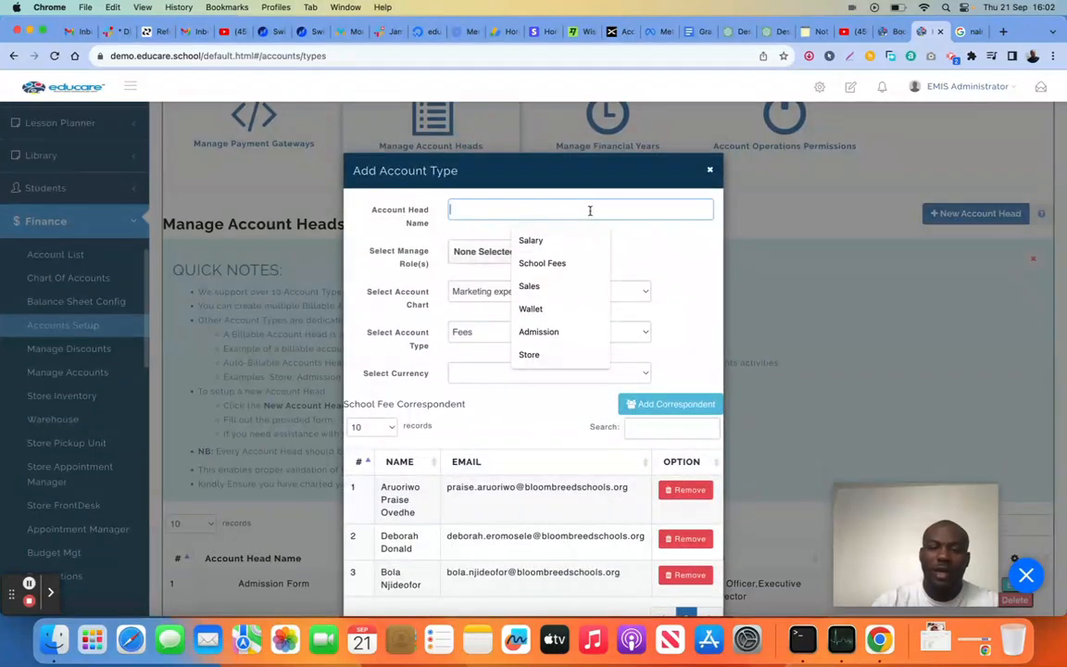
text(Nursery 3 Fees)
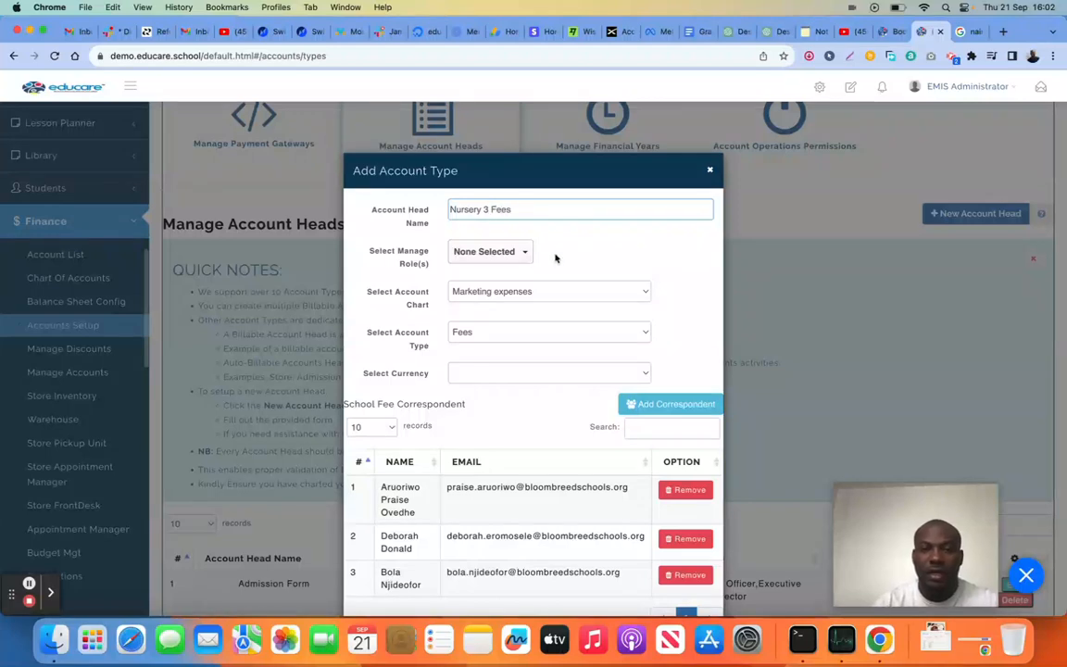
Assign the Admin and Account Officer roles as managers of the Nursery 3 Fees account head
click(491, 250)
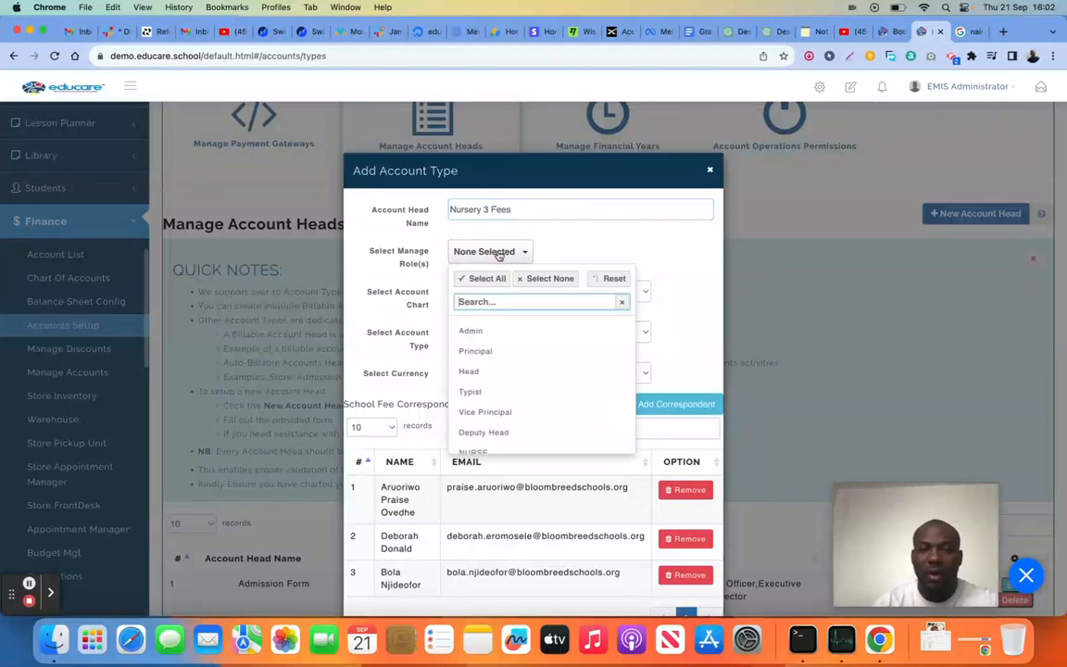
click(492, 332)
scroll(529, 374, down, 3)
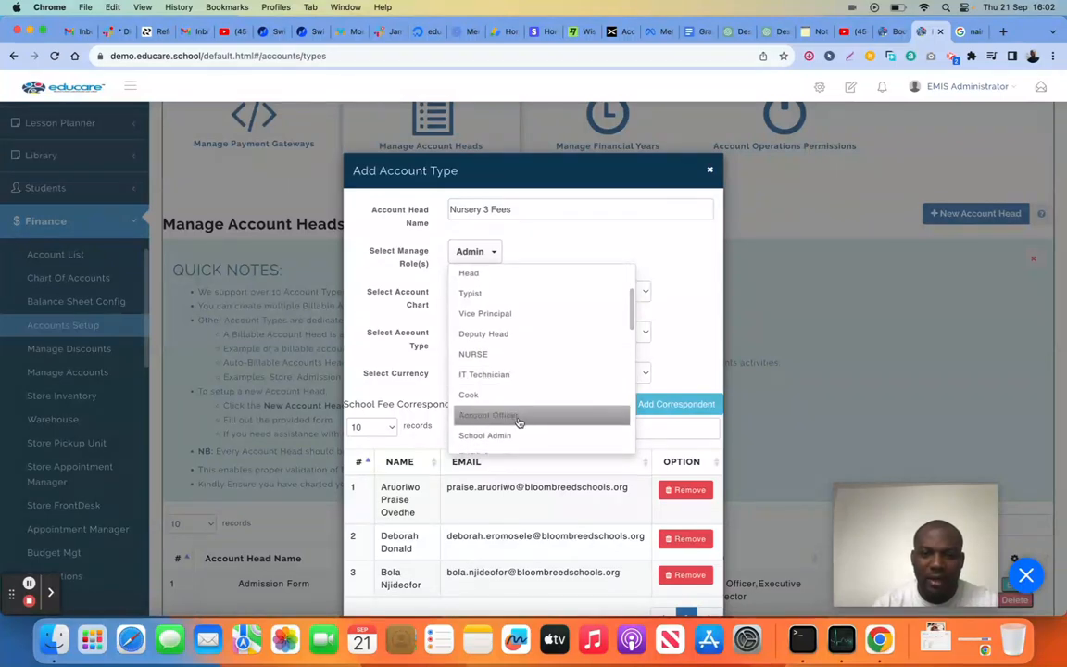
click(517, 422)
scroll(520, 424, down, 2)
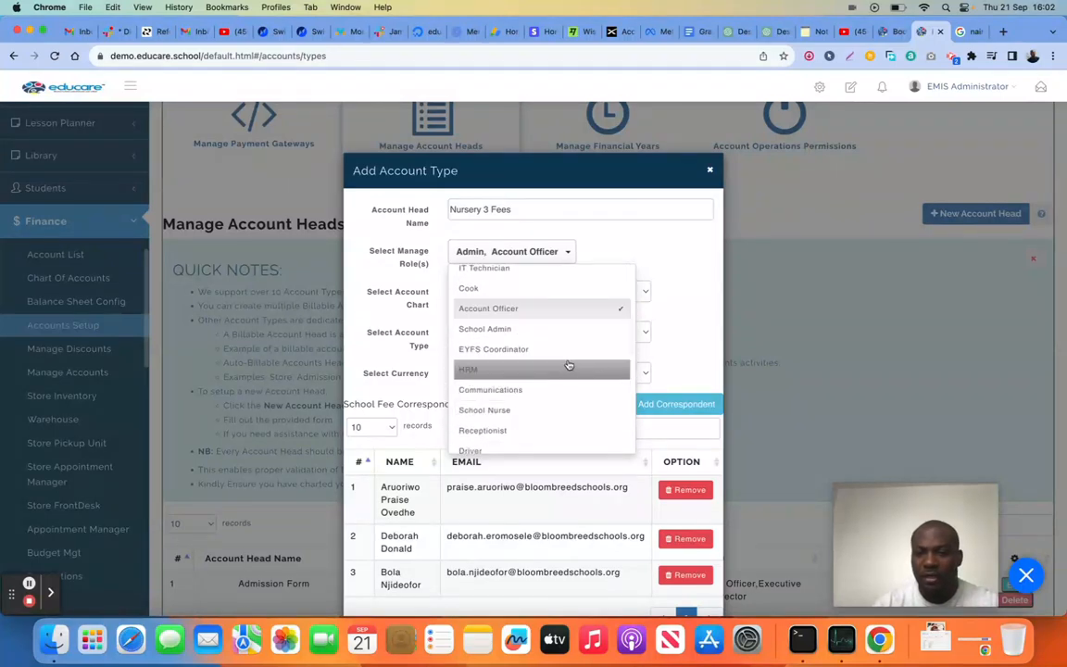
scroll(567, 366, down, 3)
scroll(595, 381, down, 6)
click(626, 302)
Link the Nursery 3 Fees account head to the Registration account chart
click(526, 292)
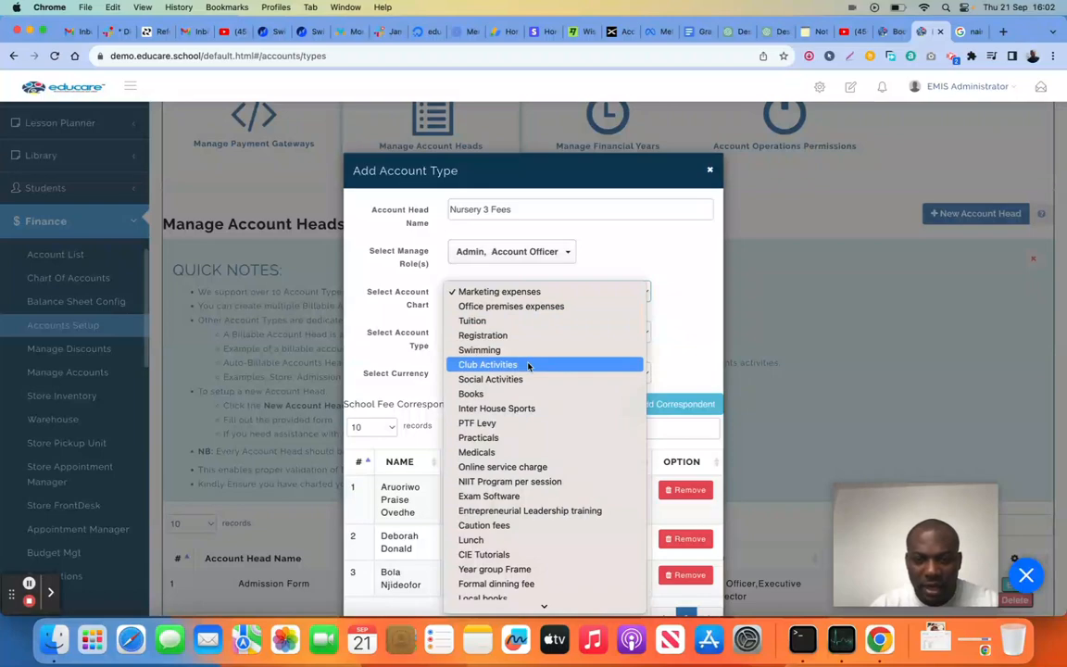
scroll(528, 366, down, 15)
scroll(528, 366, down, 14)
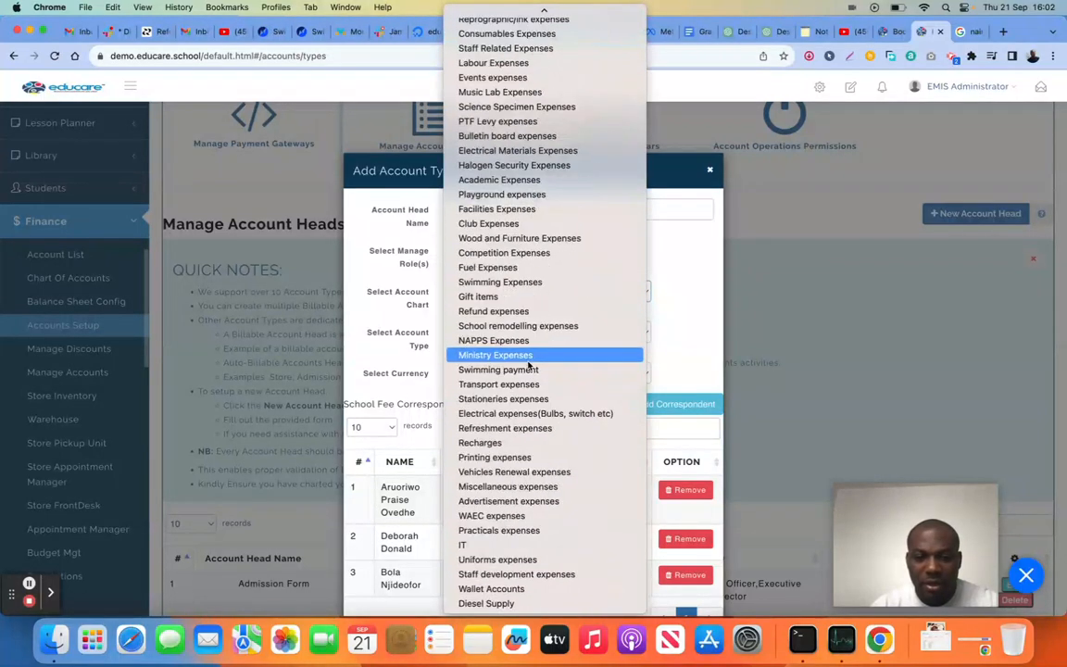
scroll(538, 362, up, 20)
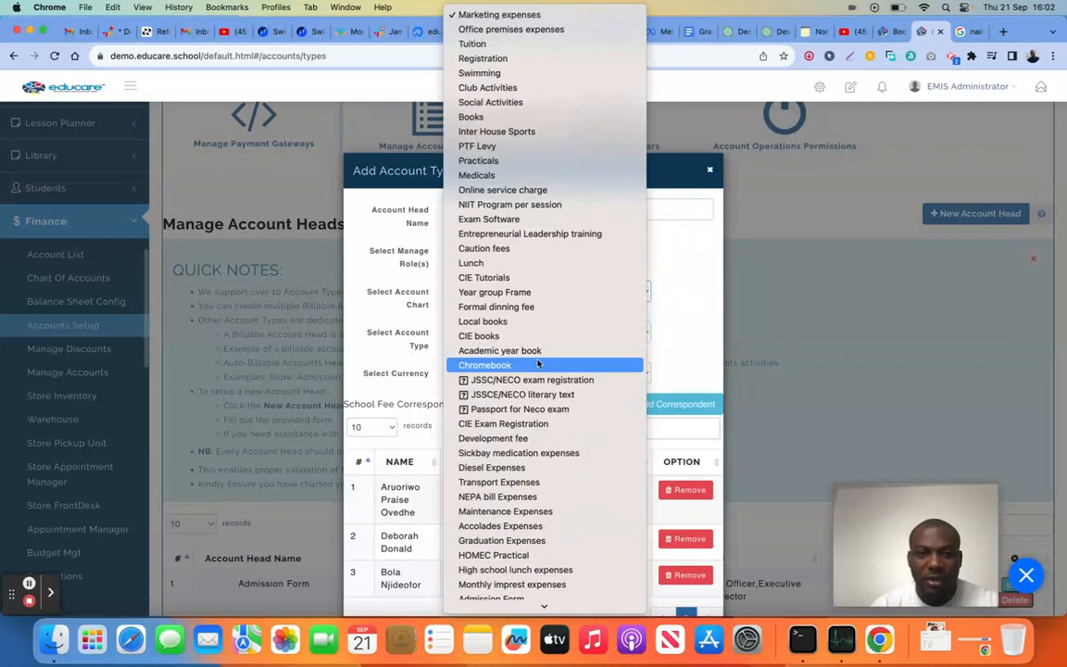
click(538, 59)
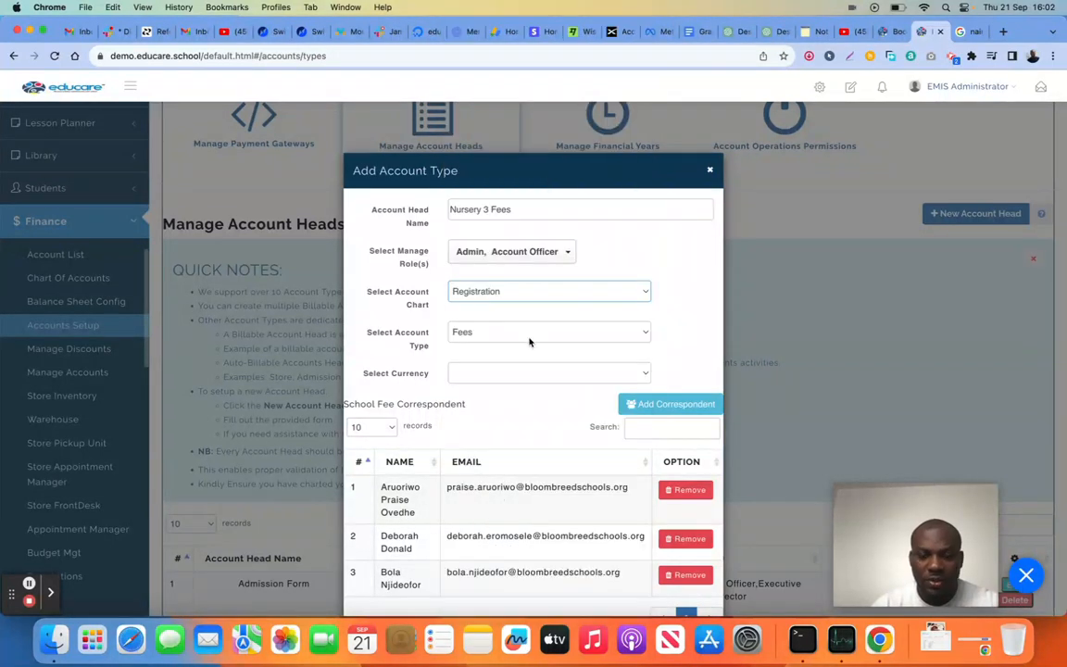
Review the account type choices and the Fees correspondent section, and set the account type to Admission
click(522, 336)
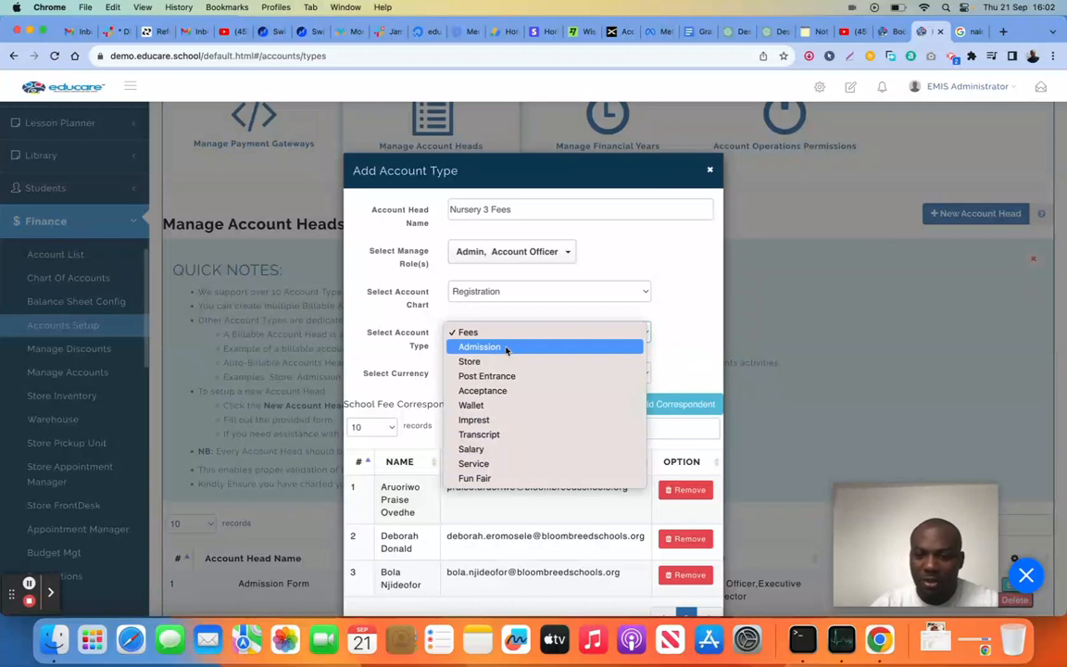
click(689, 333)
scroll(621, 384, down, 8)
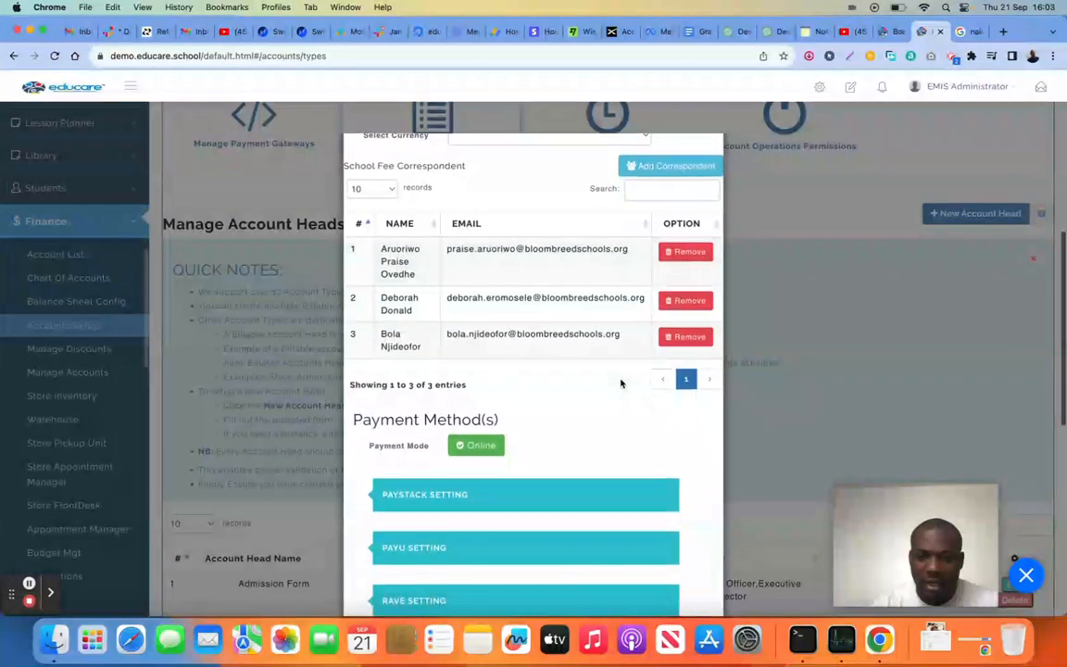
scroll(621, 383, up, 8)
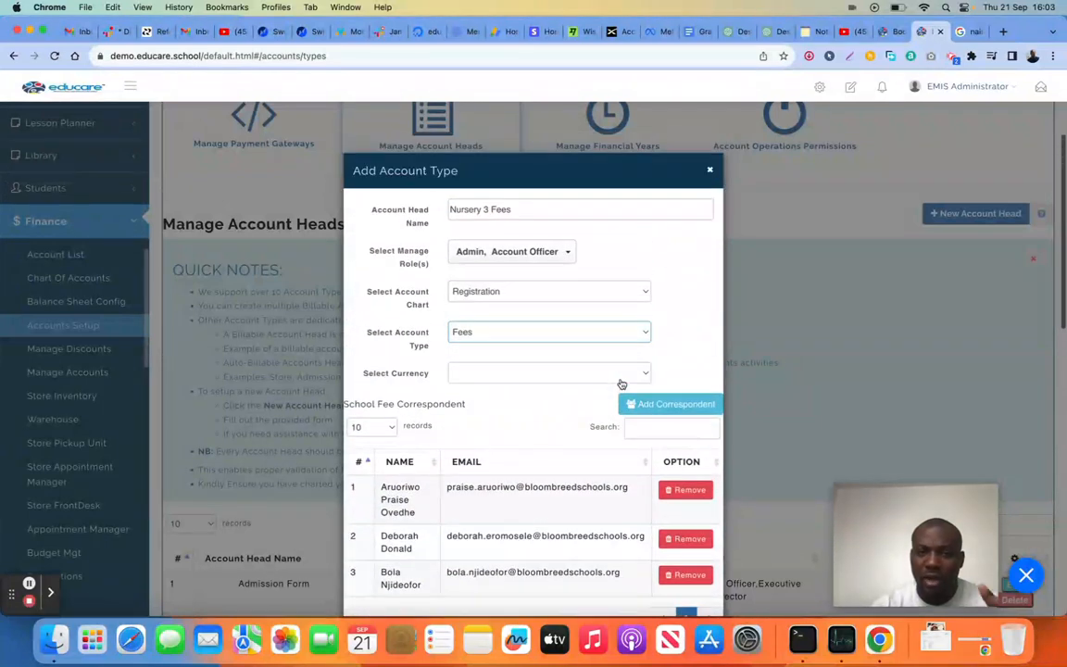
click(521, 340)
click(502, 349)
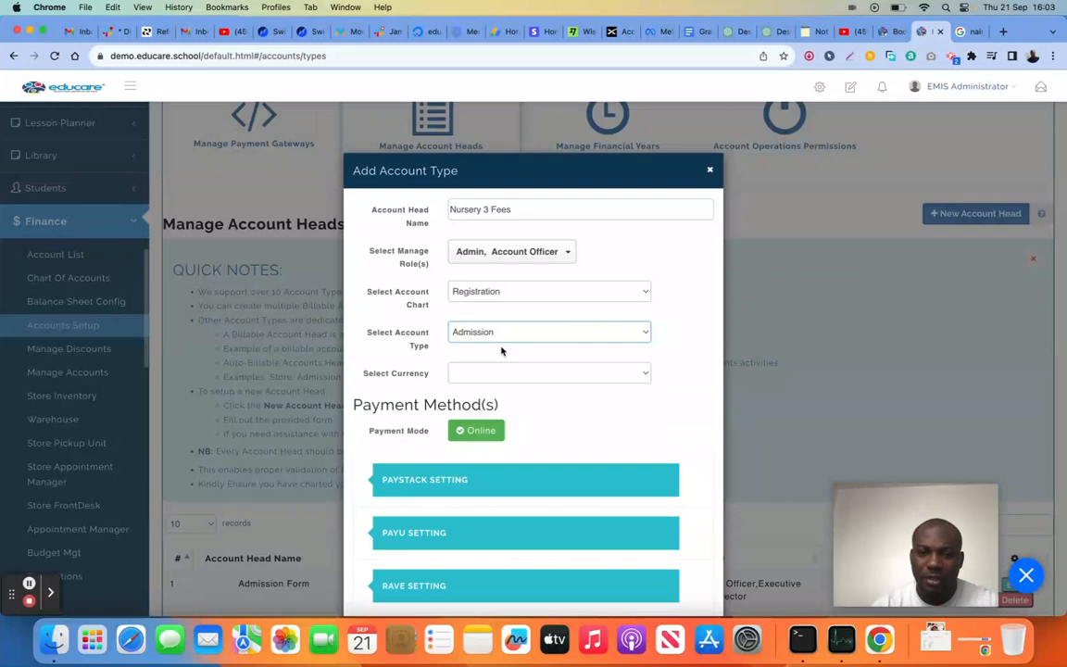
Look over the payment method settings and set the account head's currency to Naira
scroll(518, 409, down, 3)
scroll(521, 370, up, 2)
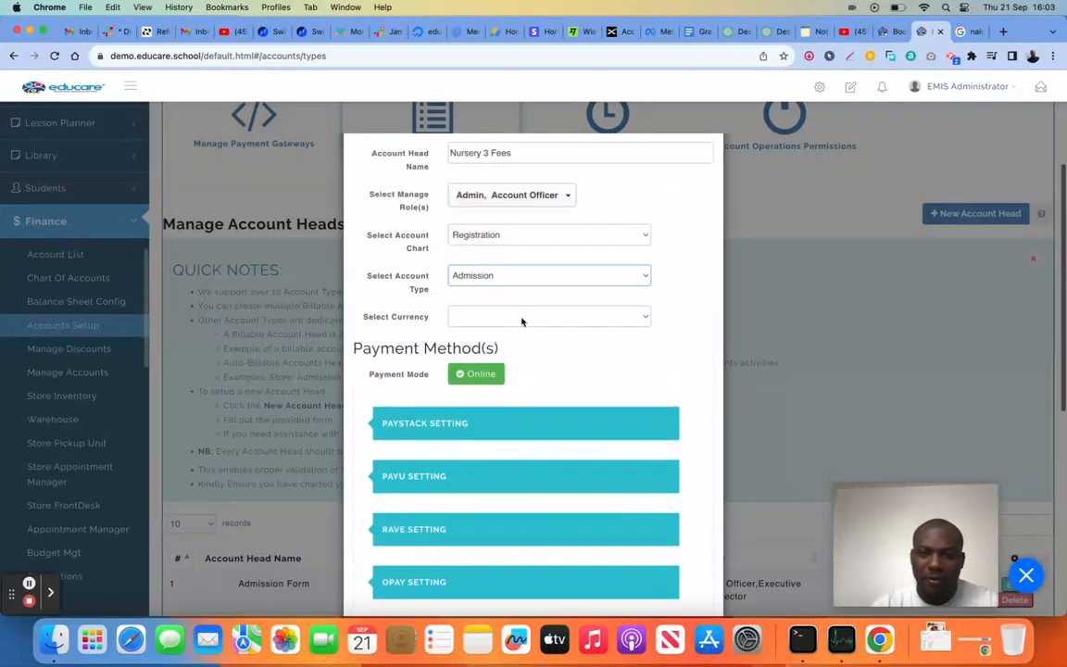
click(517, 316)
click(515, 333)
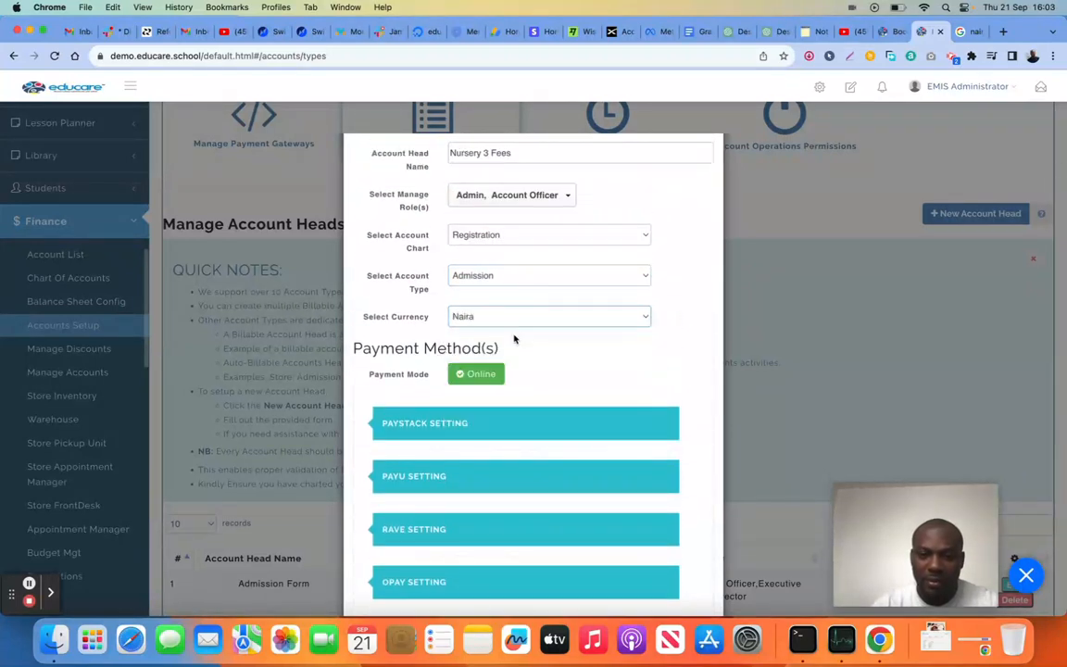
scroll(528, 396, down, 5)
scroll(529, 396, up, 3)
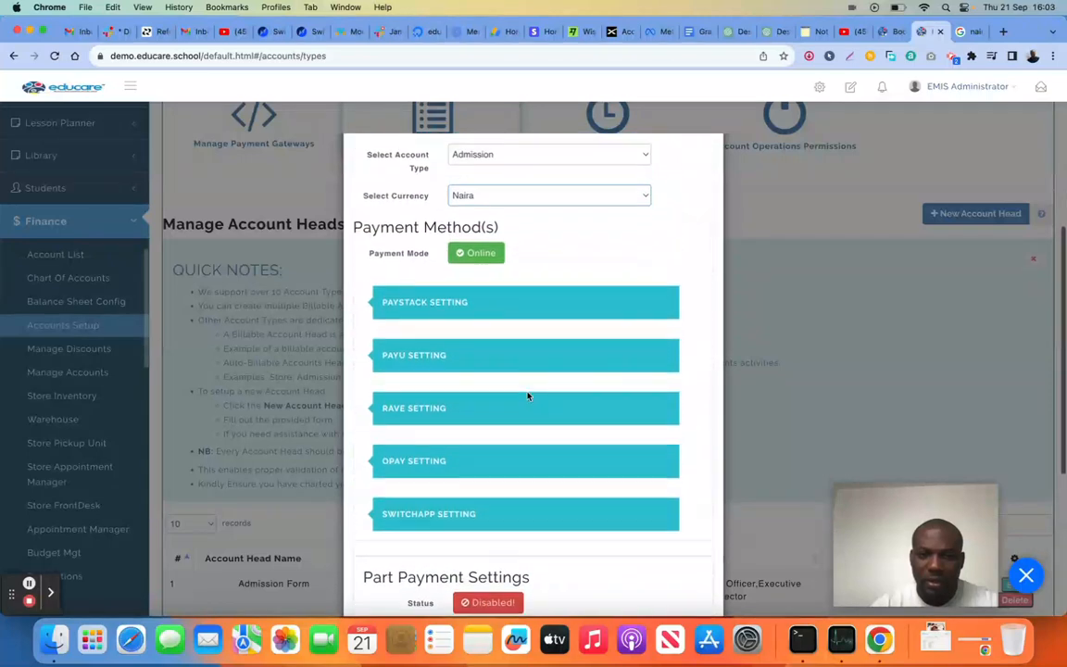
scroll(521, 338, up, 3)
click(519, 326)
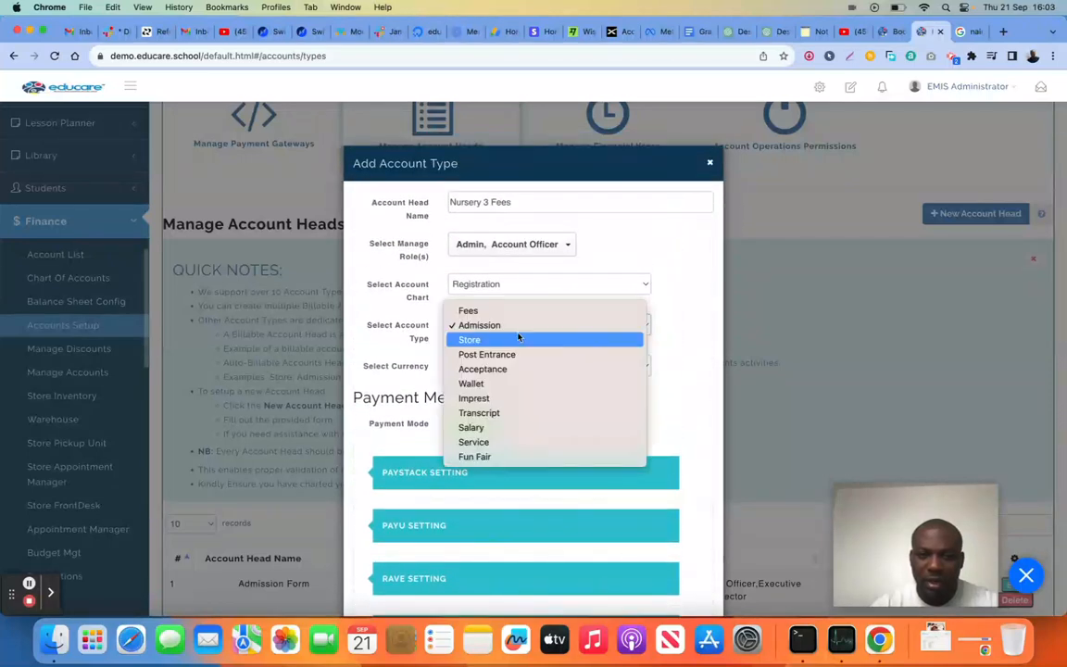
click(686, 346)
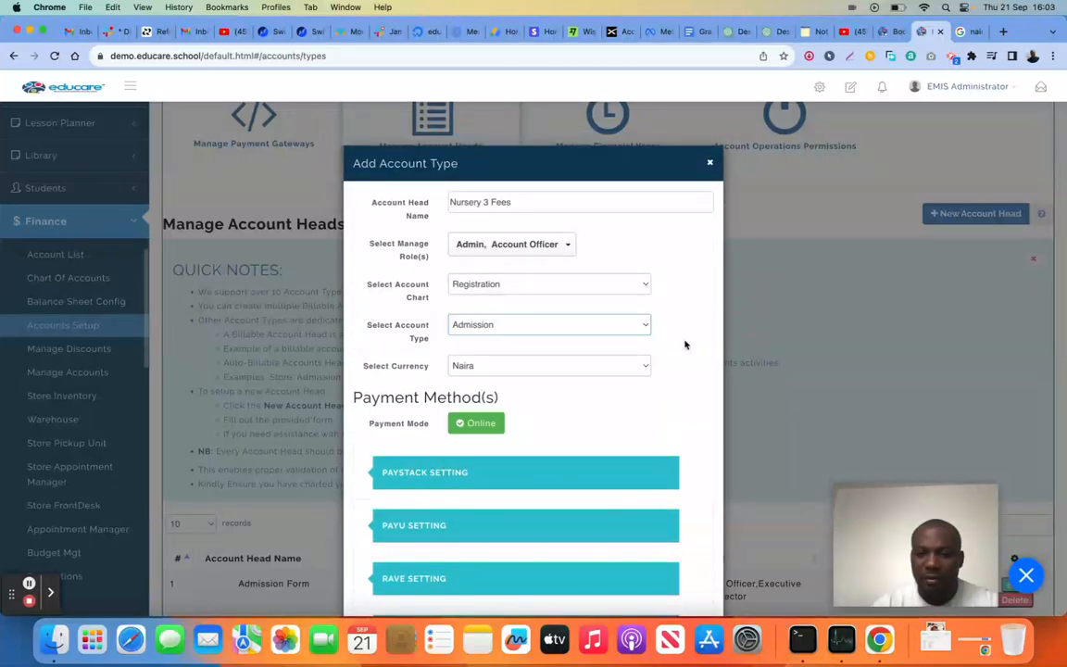
Enable the SwitchApp setting for the Nursery 3 Fees account head with General Payments as its live key
scroll(685, 346, down, 5)
click(532, 390)
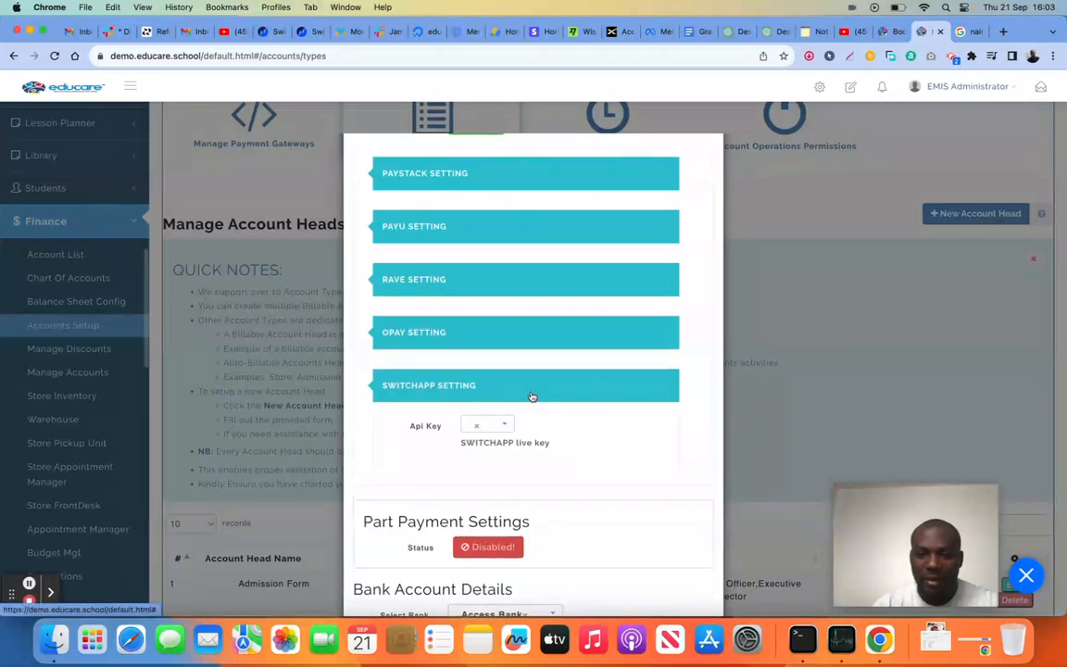
scroll(505, 393, down, 1)
click(502, 396)
click(483, 450)
scroll(587, 378, up, 5)
scroll(586, 378, up, 2)
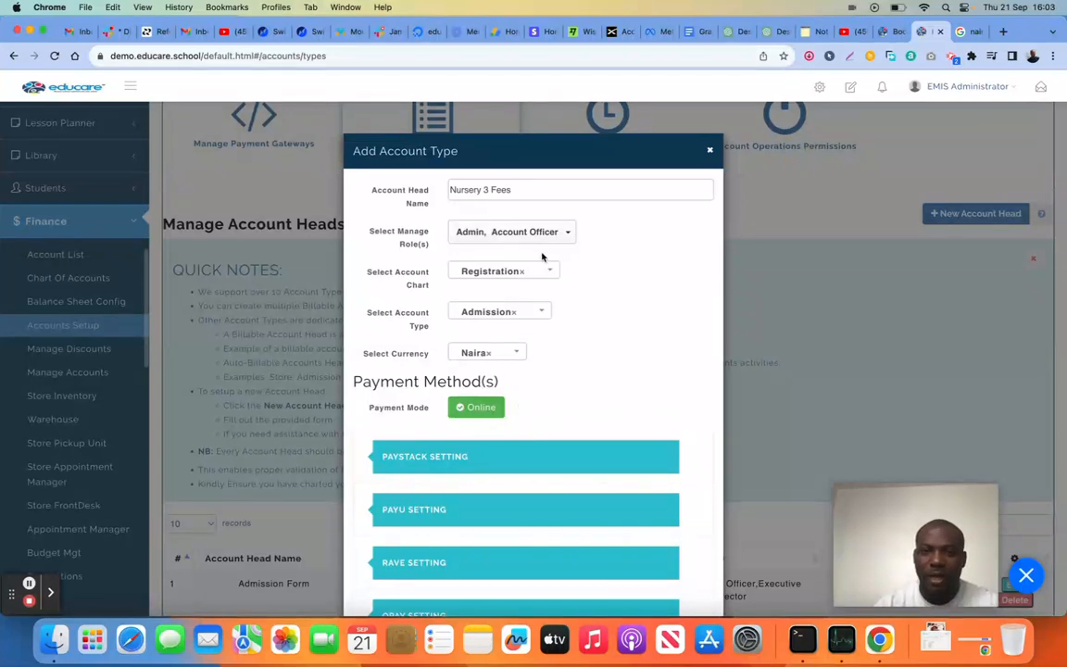
Try the Store account type for the account head and switch it to Post Entrance
click(528, 322)
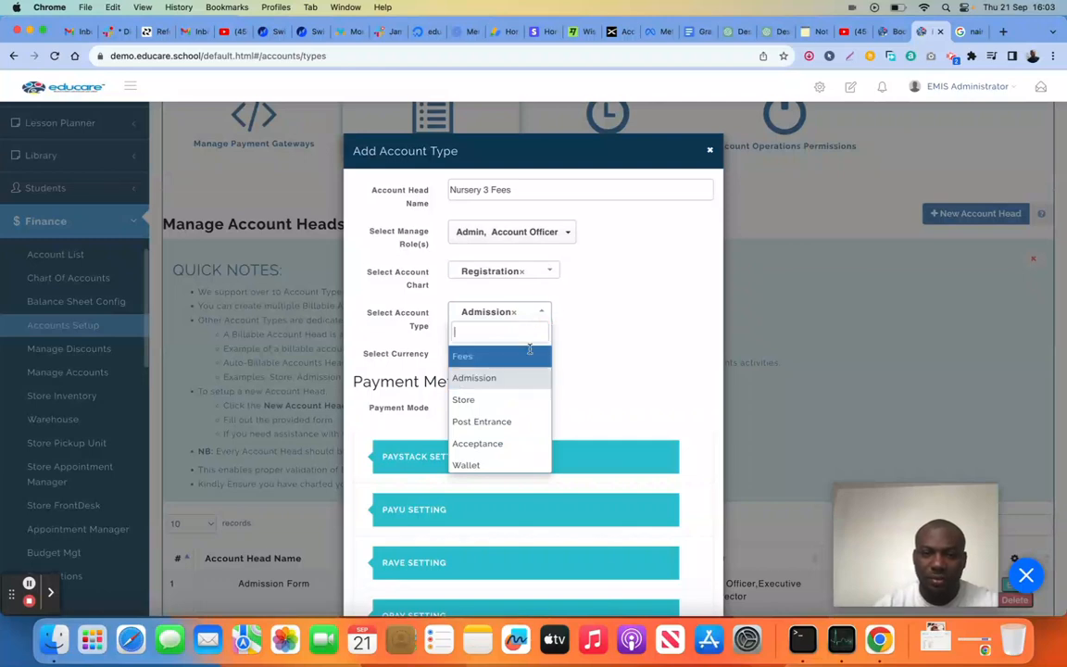
click(511, 403)
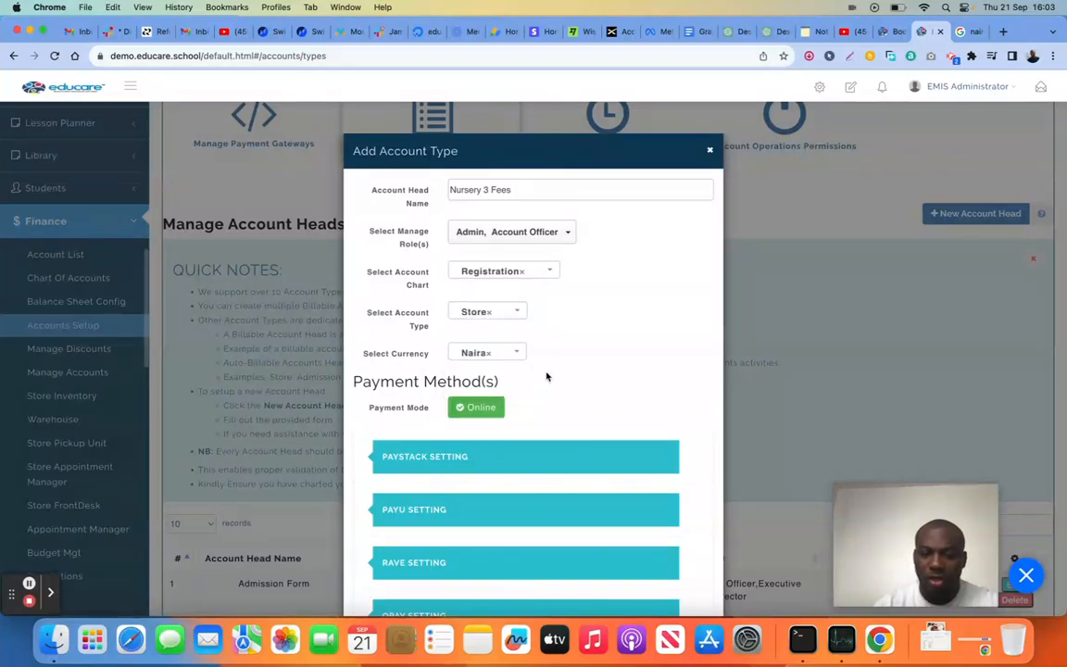
click(519, 312)
click(496, 424)
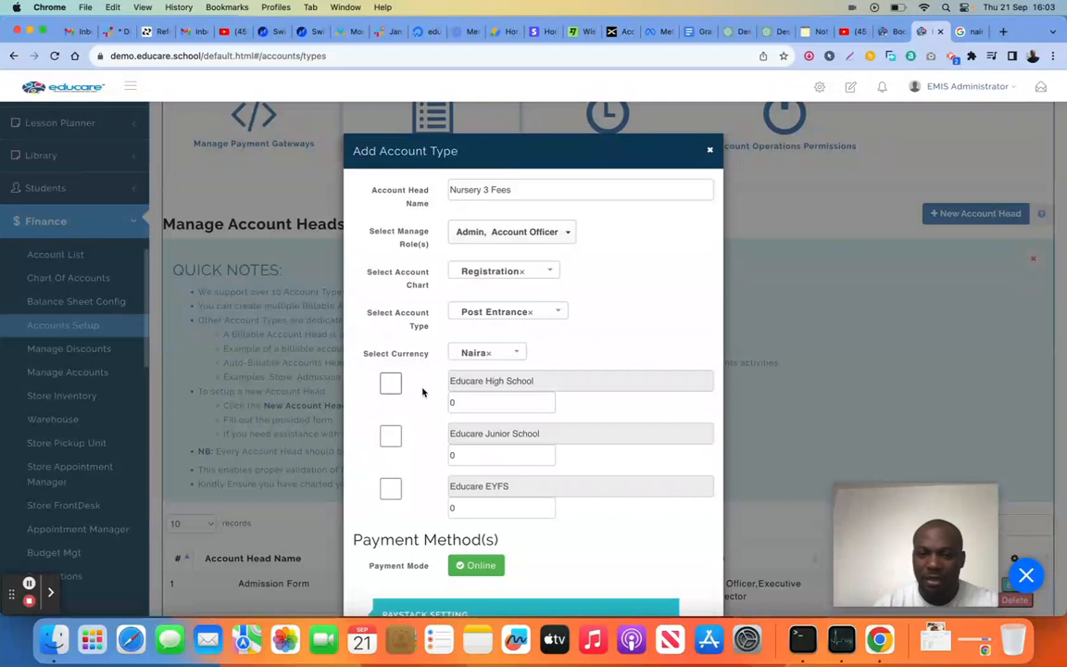
Enable all three schools for the Post Entrance type, with amounts of 20000 for High School, 23000 for Junior School and 4000 for EYFS
click(391, 387)
click(453, 402)
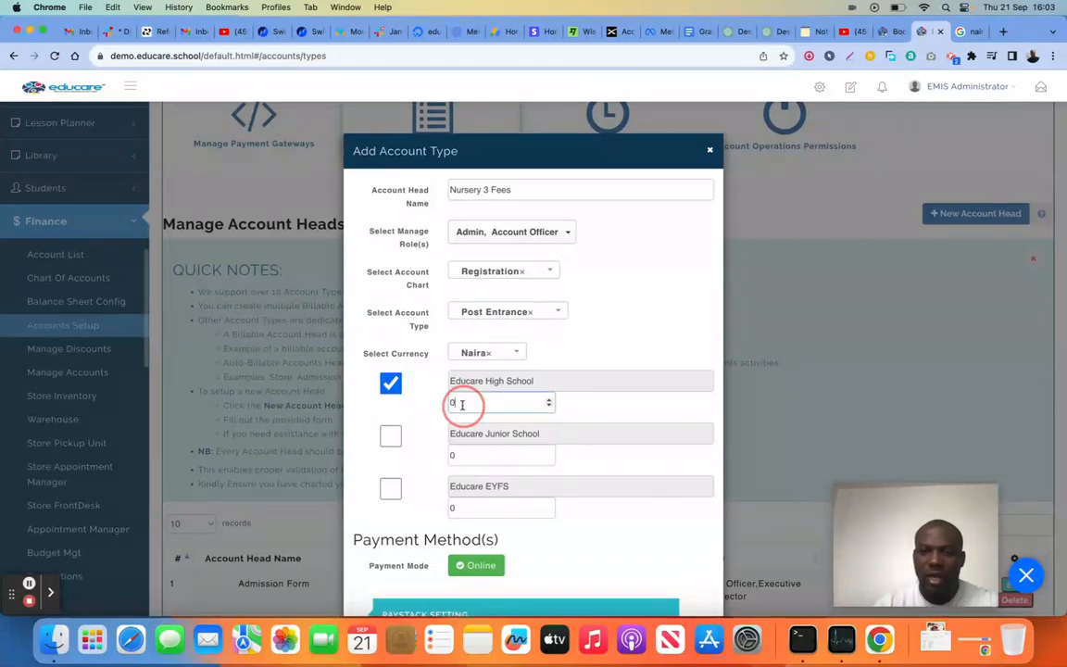
key(BackSpace)
text(20000)
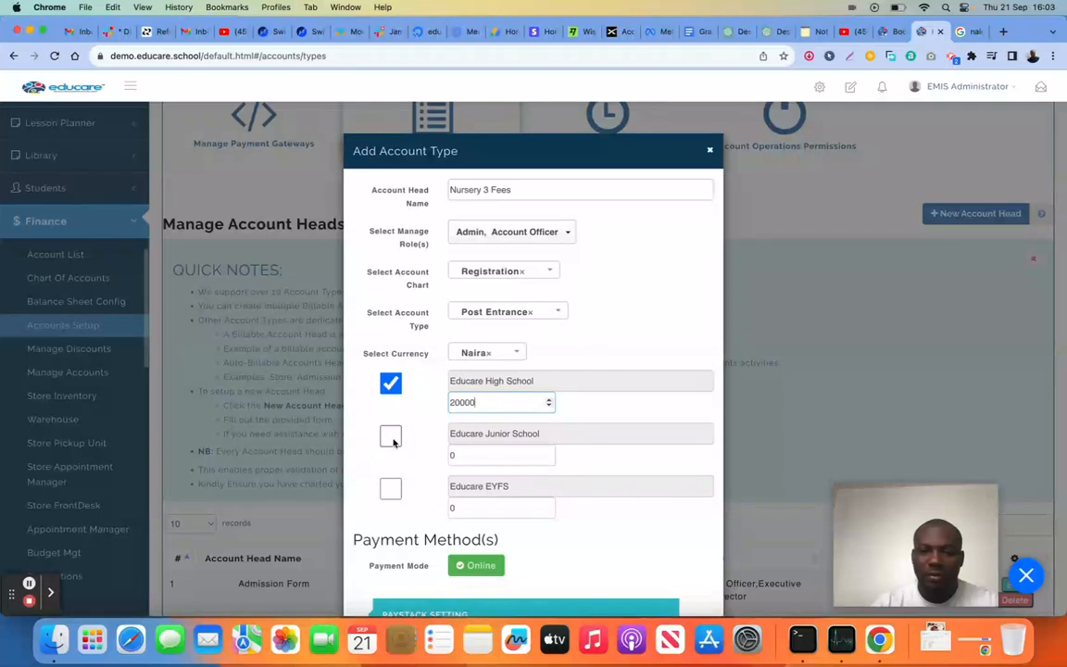
click(391, 435)
click(490, 454)
key(BackSpace)
text(23000)
click(391, 488)
click(451, 508)
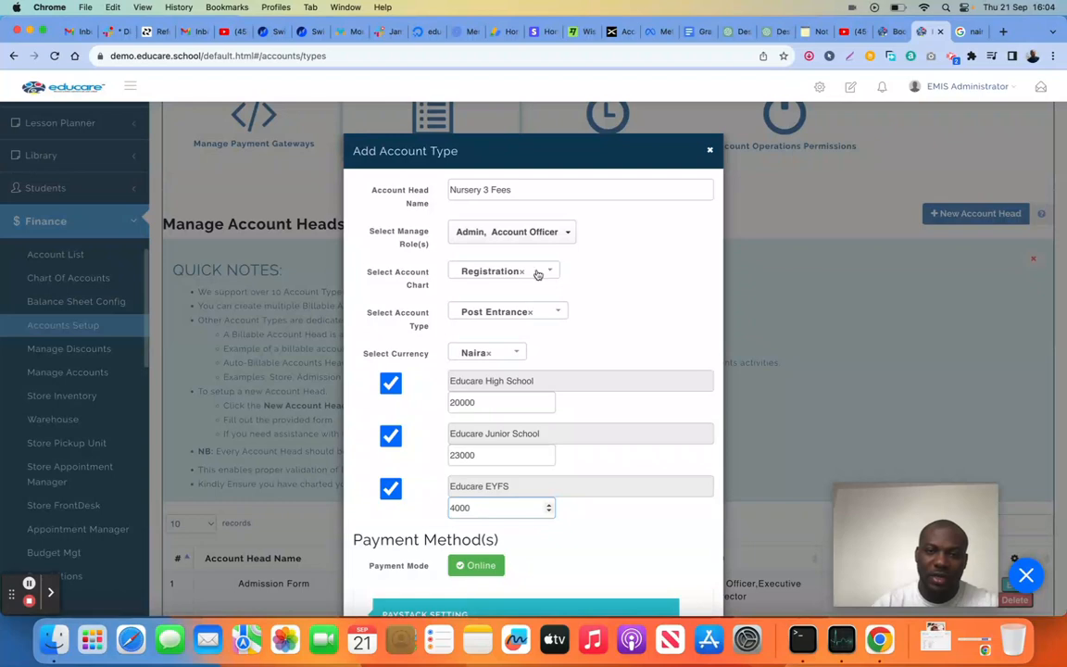
Look through the remaining account type choices, from Wallet and Imprest to Service and Fun Fair
click(554, 311)
scroll(538, 410, down, 1)
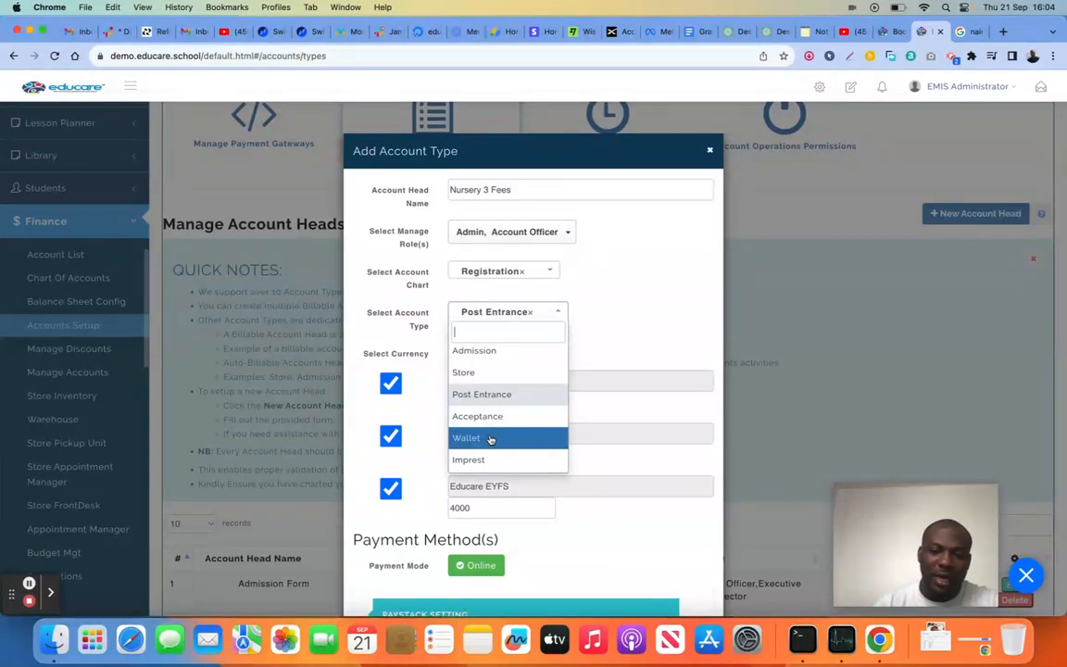
scroll(491, 440, down, 3)
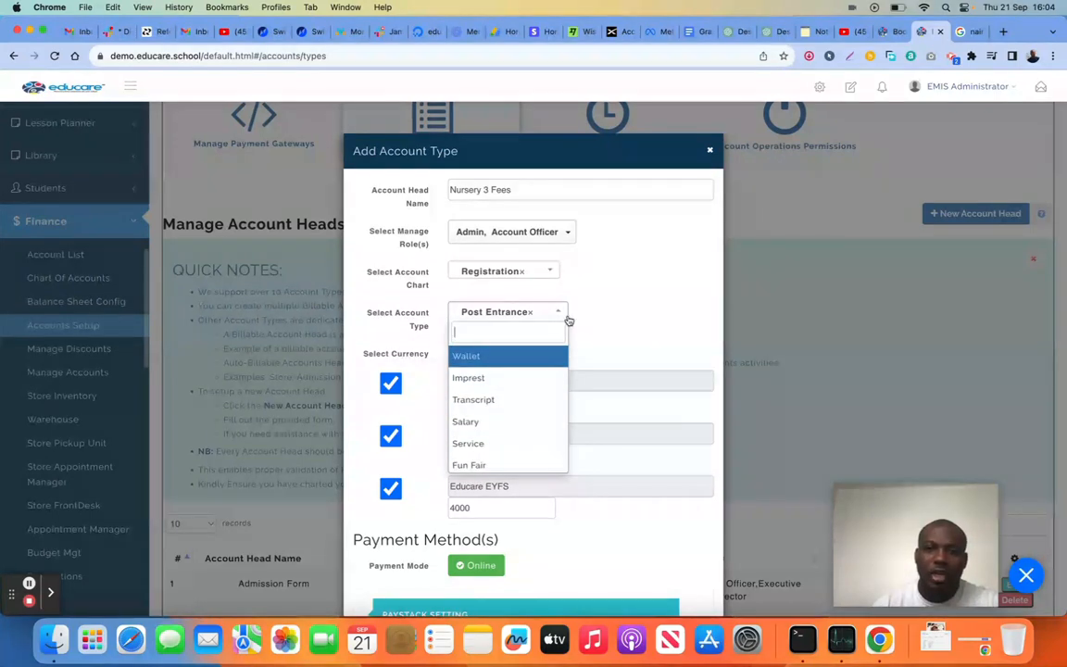
click(603, 320)
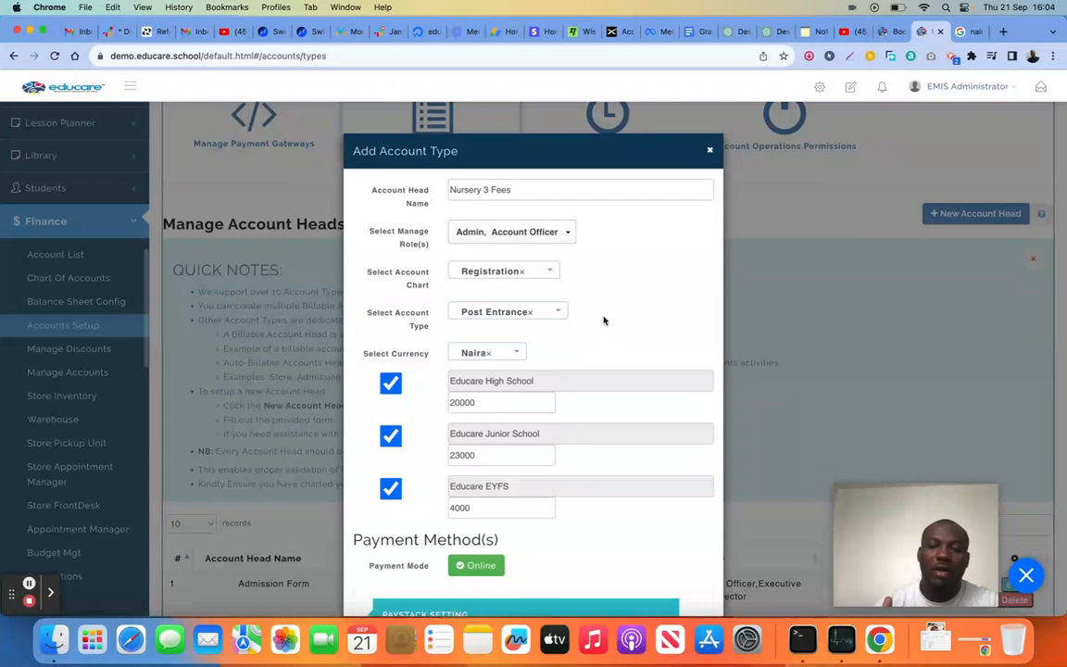
click(544, 312)
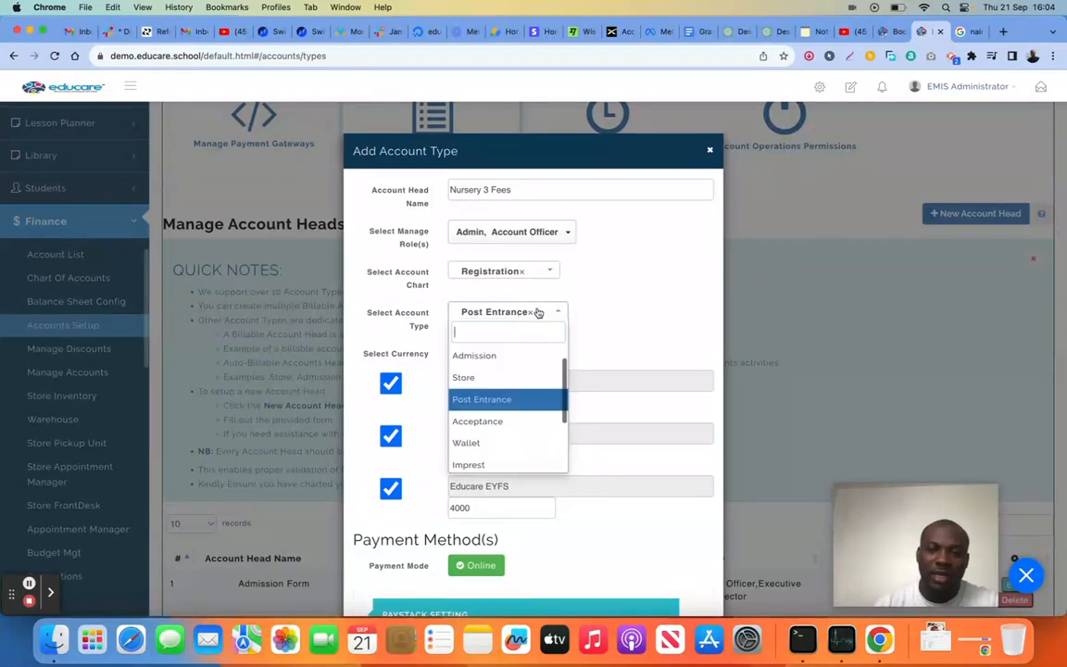
scroll(510, 420, down, 3)
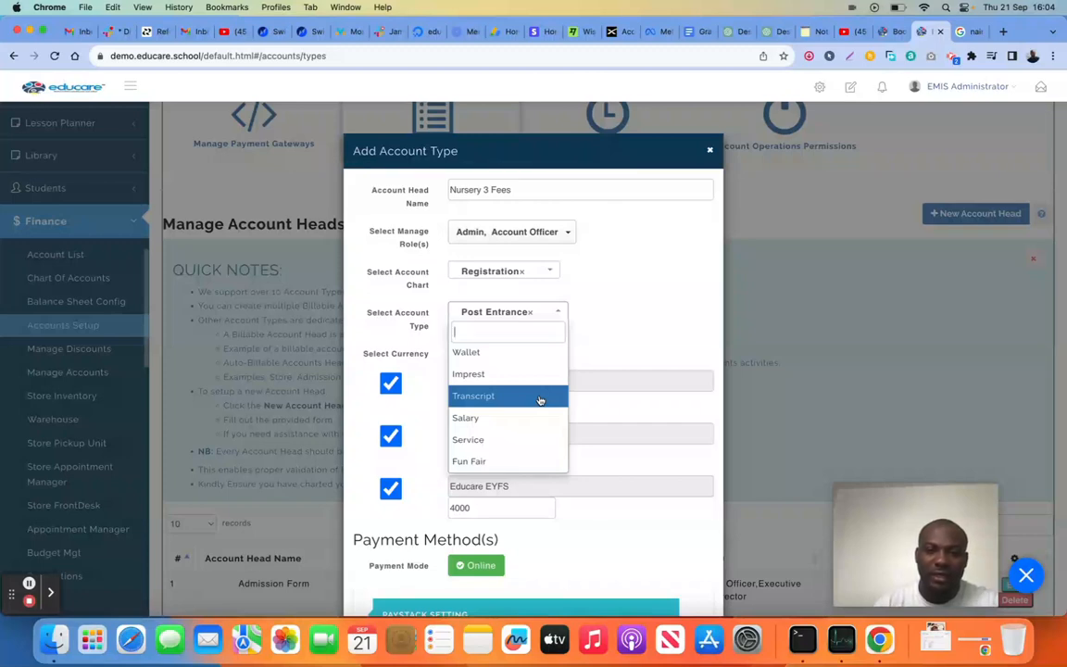
click(596, 310)
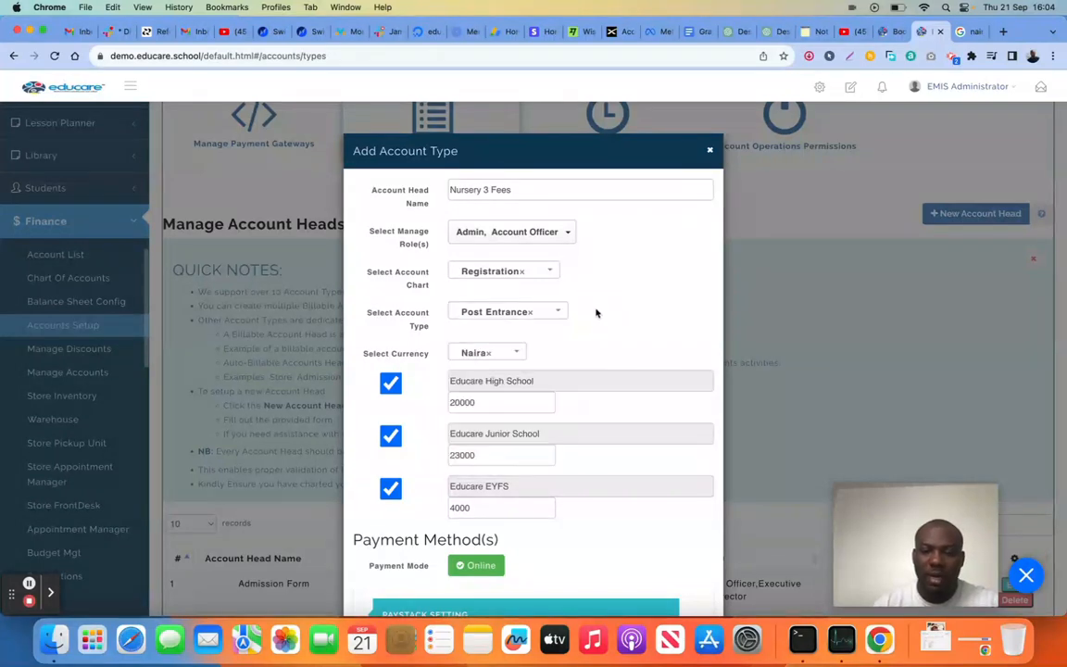
Set the Nursery 3 Fees account head's account type to Fees
scroll(596, 313, down, 3)
scroll(596, 309, up, 3)
click(549, 297)
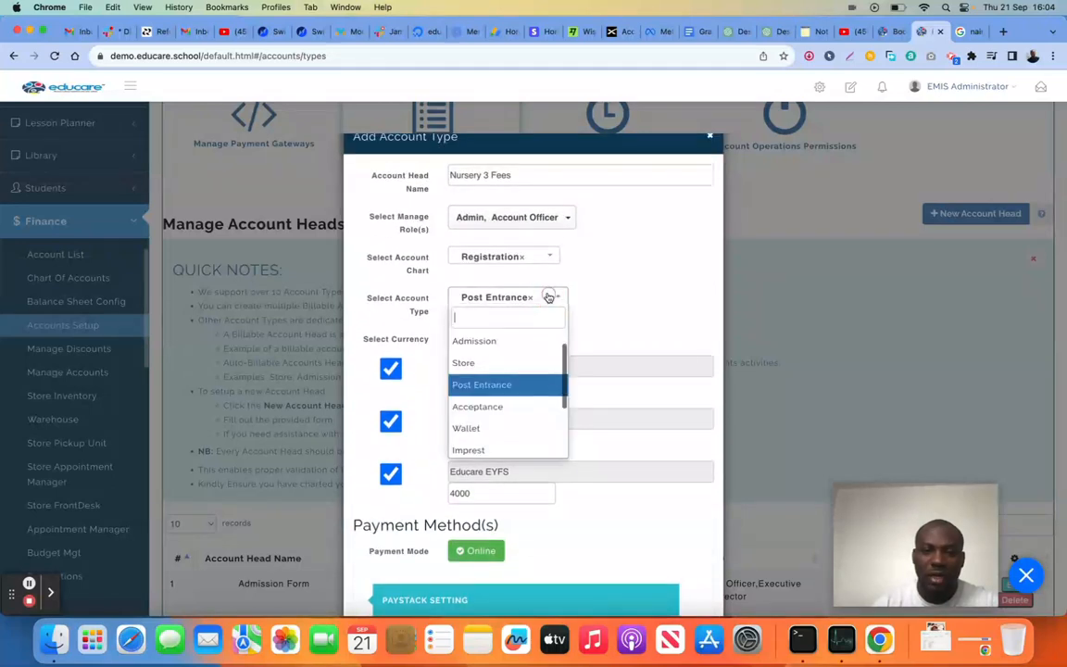
scroll(484, 361, up, 1)
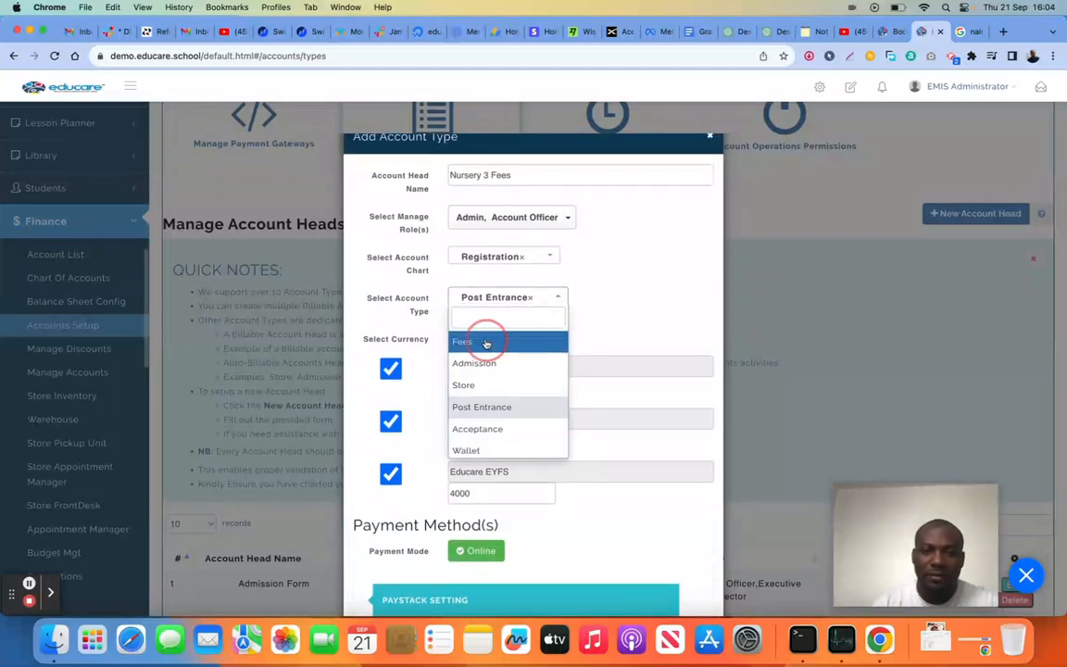
click(486, 344)
Review the School Fee Correspondent list and remove its third correspondent, confirming the removal
scroll(588, 317, down, 1)
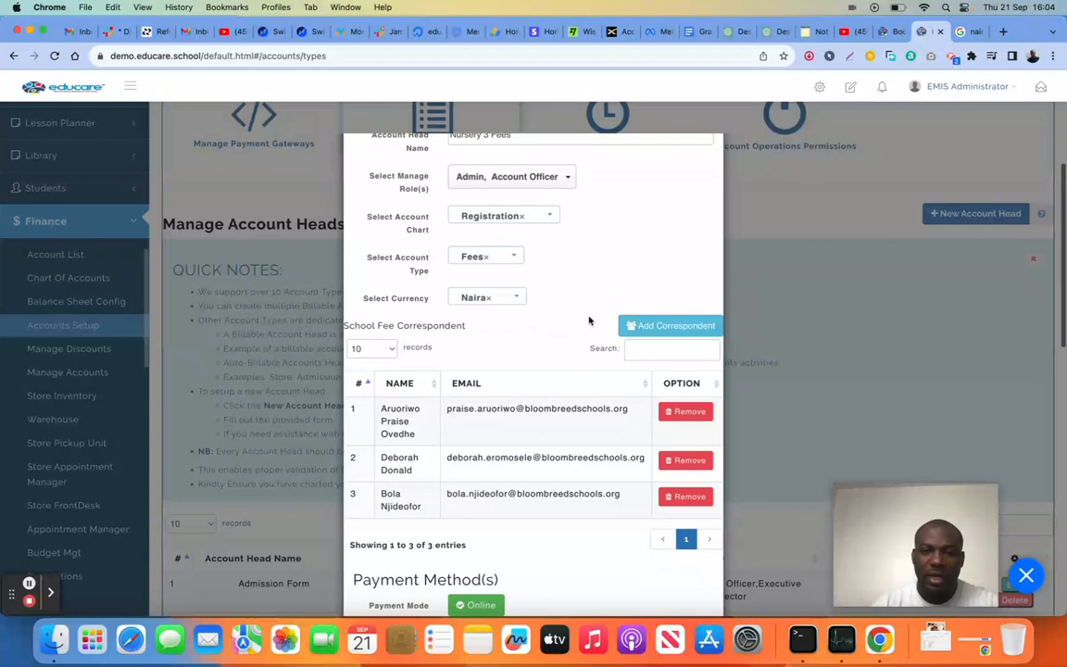
scroll(553, 300, down, 2)
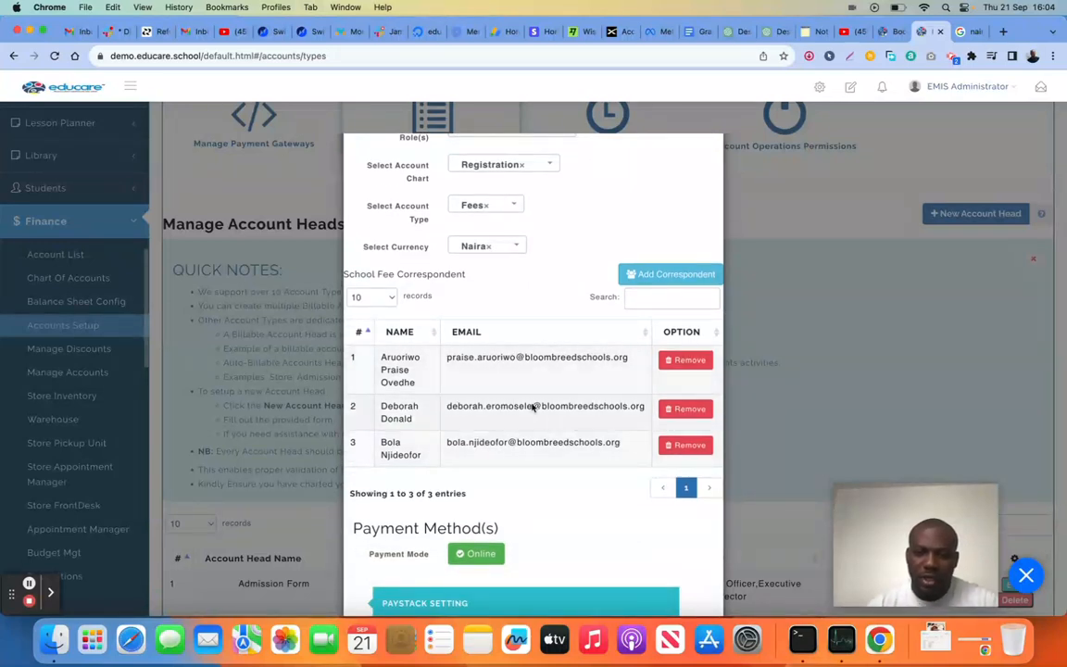
scroll(533, 393, up, 1)
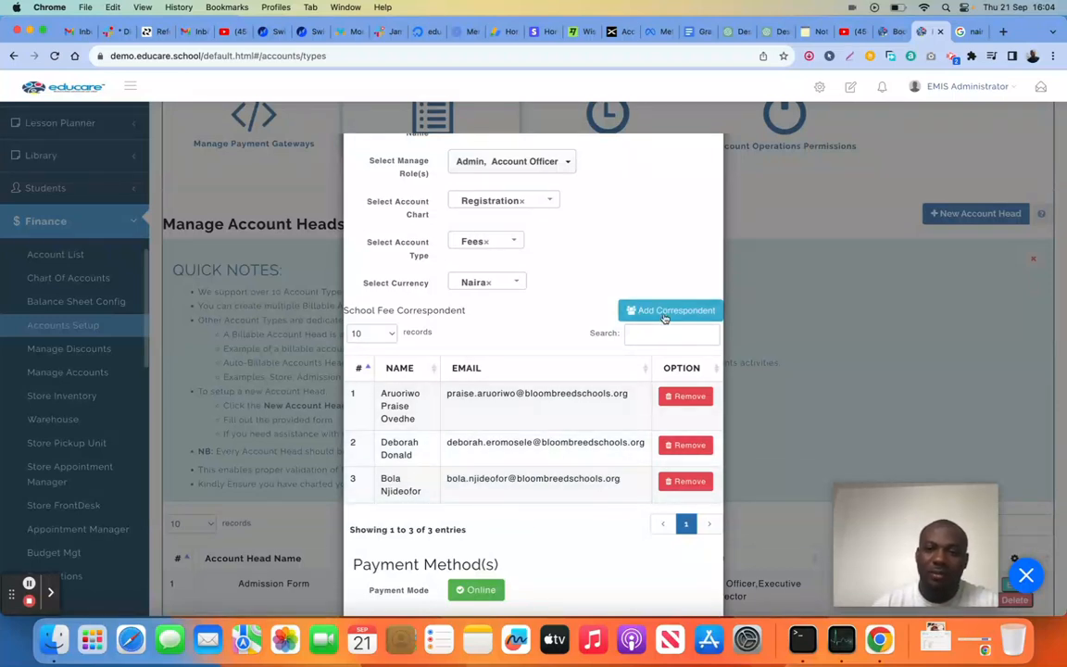
click(695, 483)
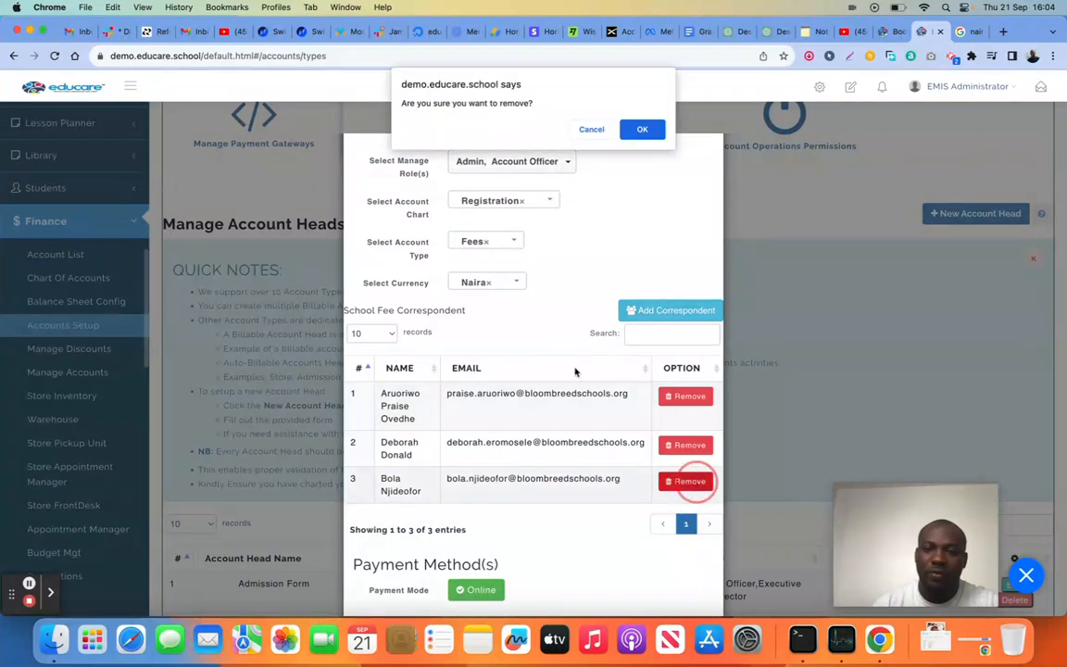
click(649, 131)
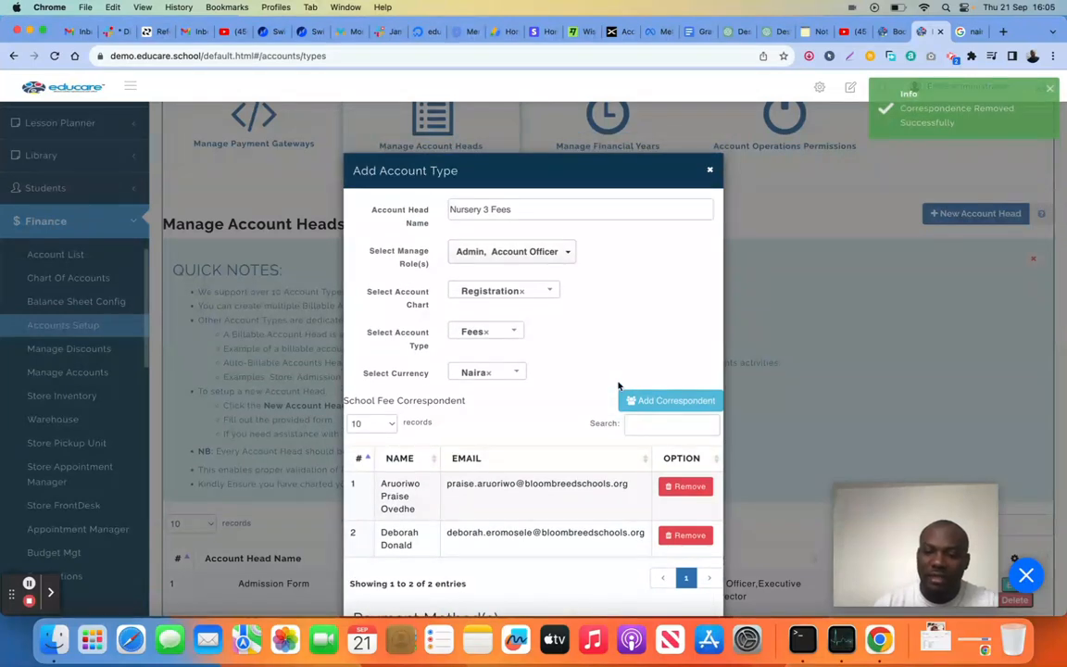
Check the SwitchApp, part payment and bank account details, and save the Nursery 3 Fees account head
scroll(590, 471, down, 4)
scroll(591, 471, down, 5)
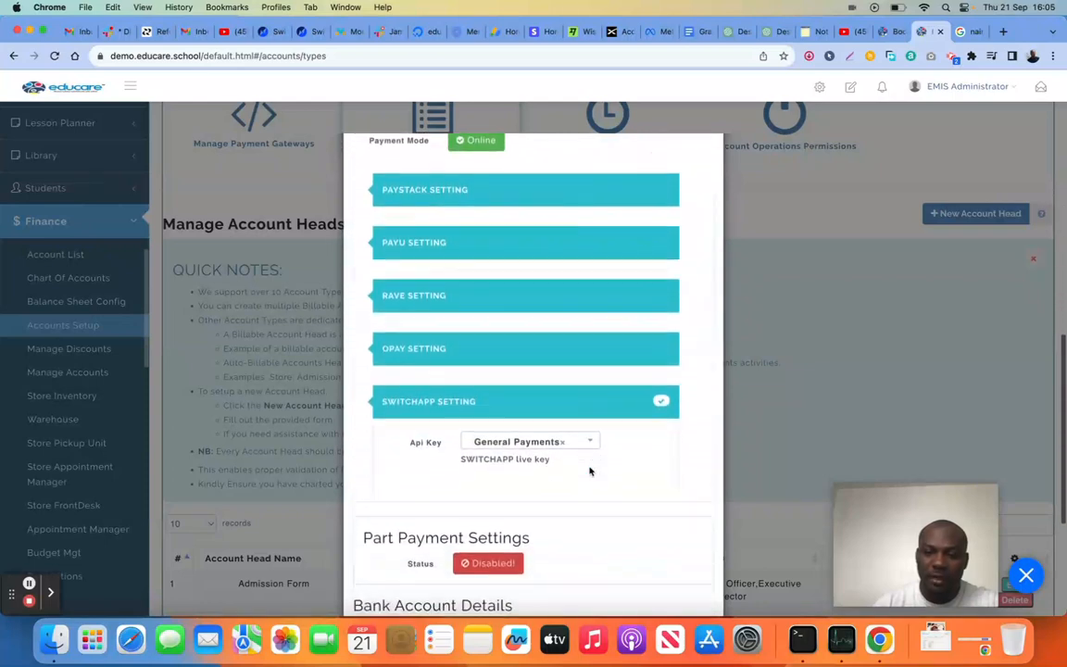
scroll(588, 445, down, 5)
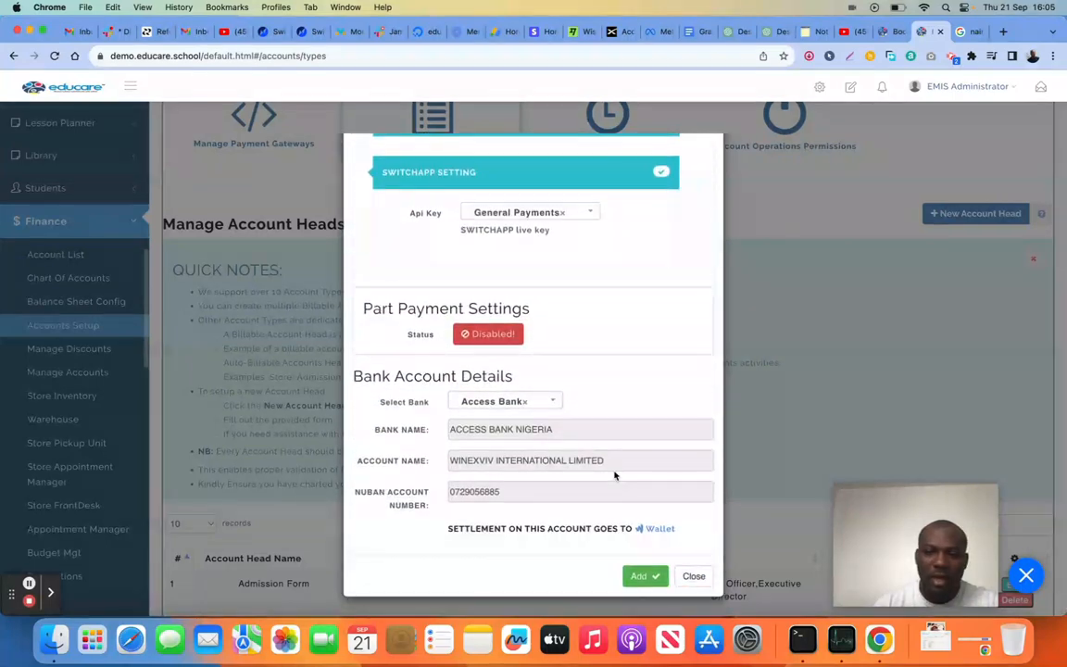
click(644, 577)
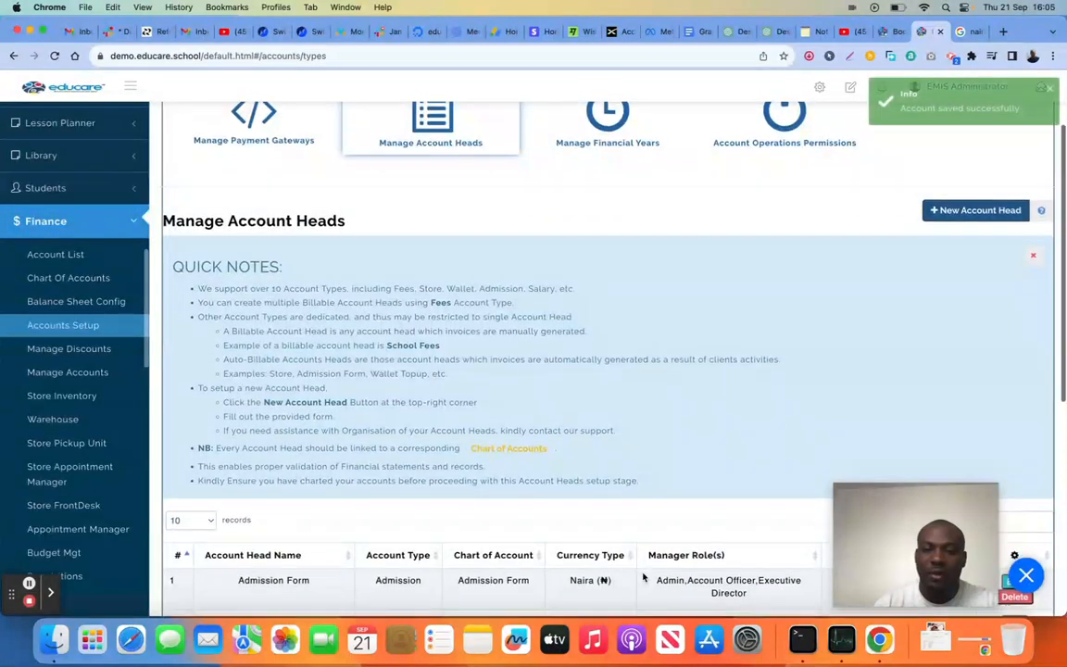
Search the account heads for "nur", clear the search, and look over the full list of account heads
scroll(927, 352, down, 5)
click(988, 208)
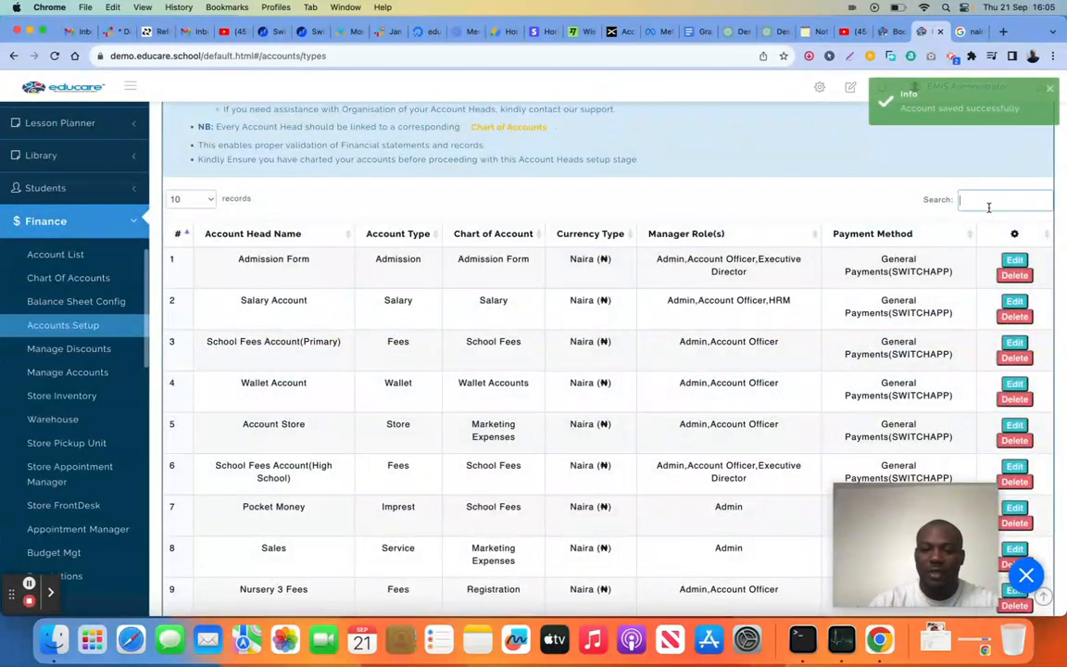
text(nur)
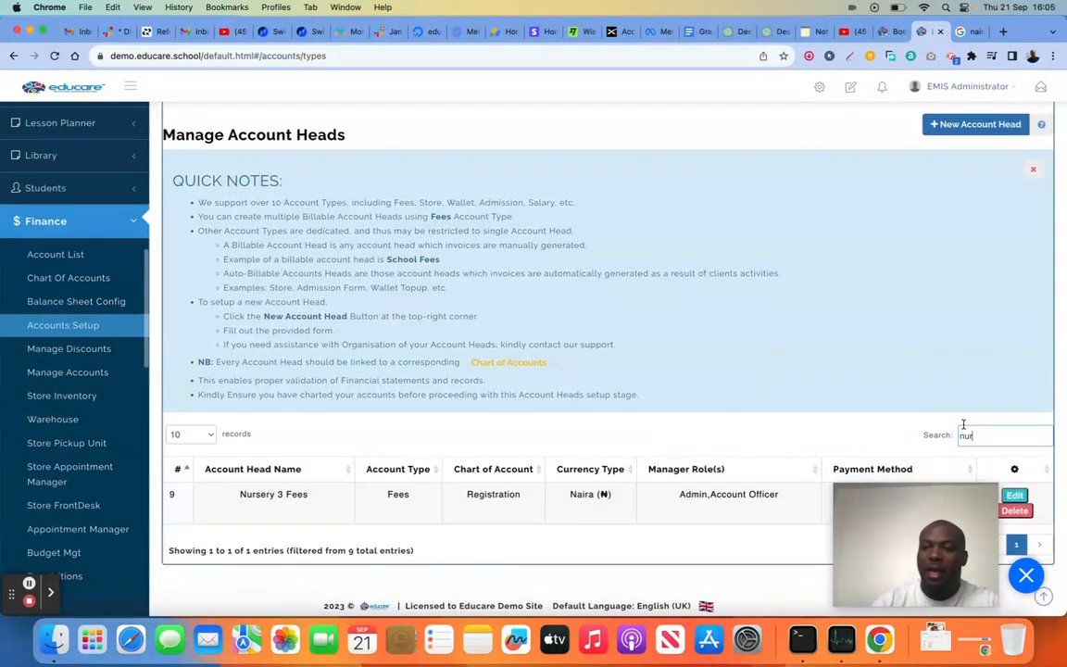
key(BackSpace)
key(BackSpace)
scroll(608, 371, down, 3)
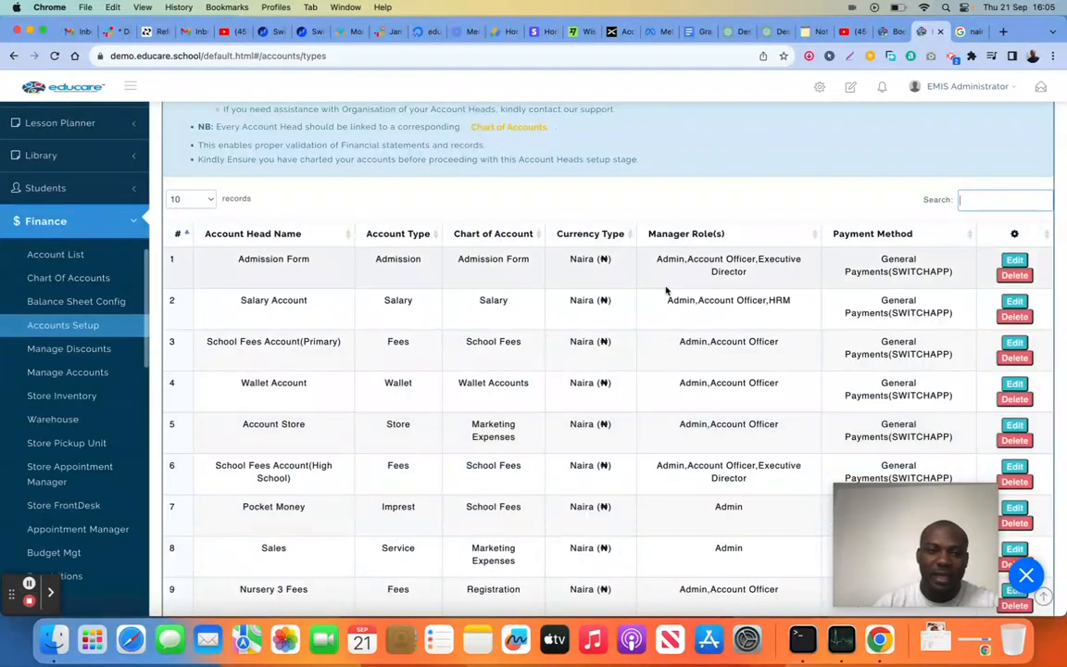
scroll(536, 326, down, 1)
scroll(536, 327, down, 3)
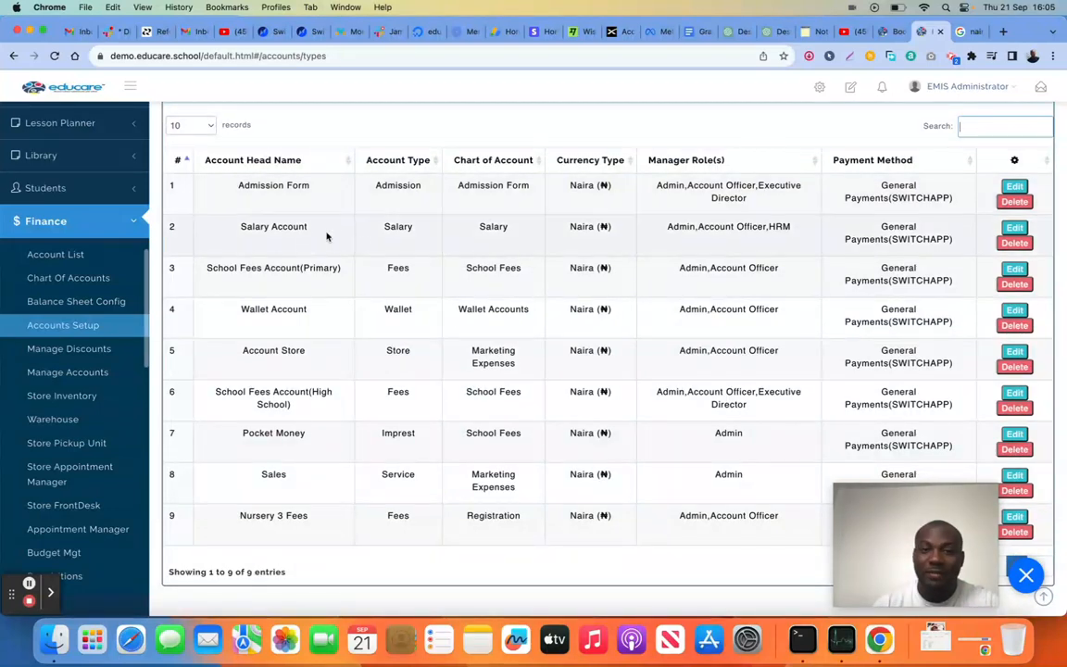
scroll(406, 250, up, 12)
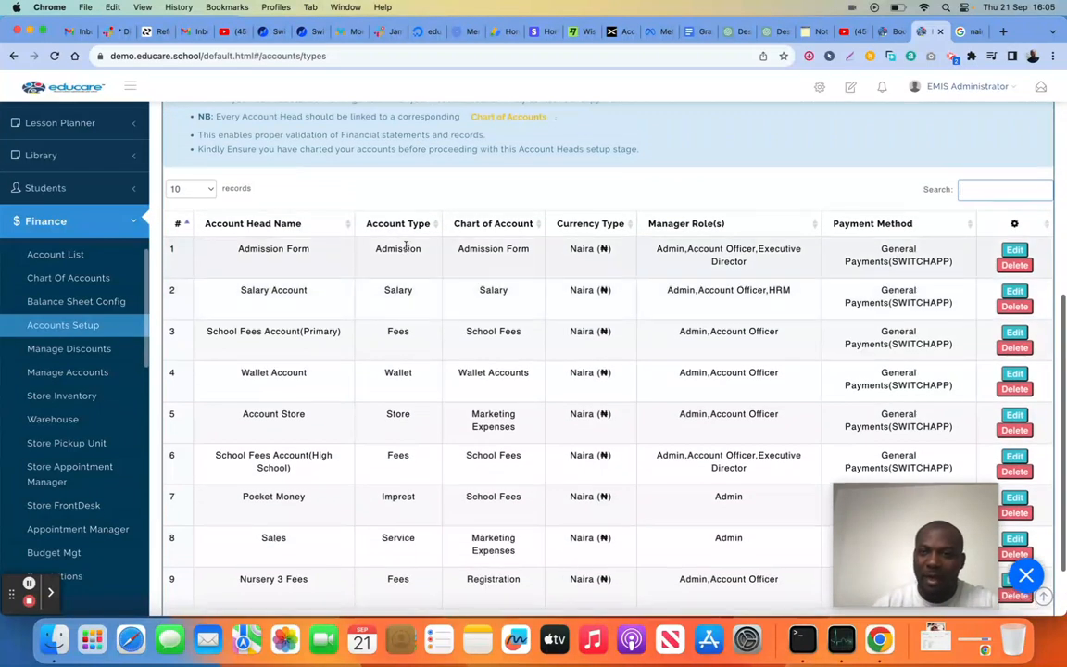
scroll(541, 276, up, 6)
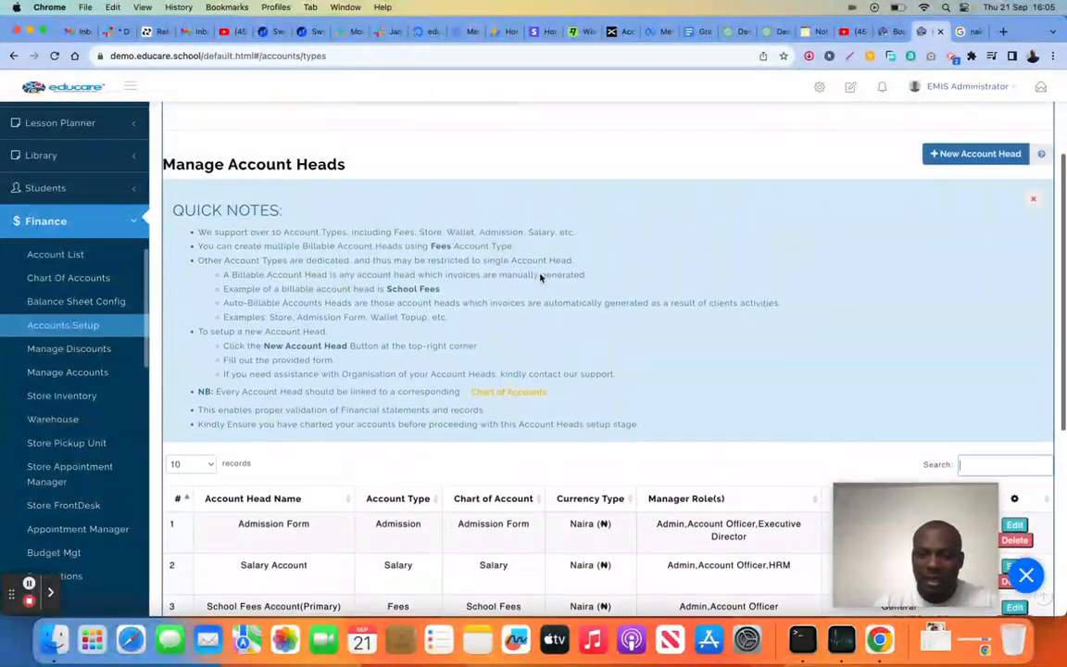
click(996, 157)
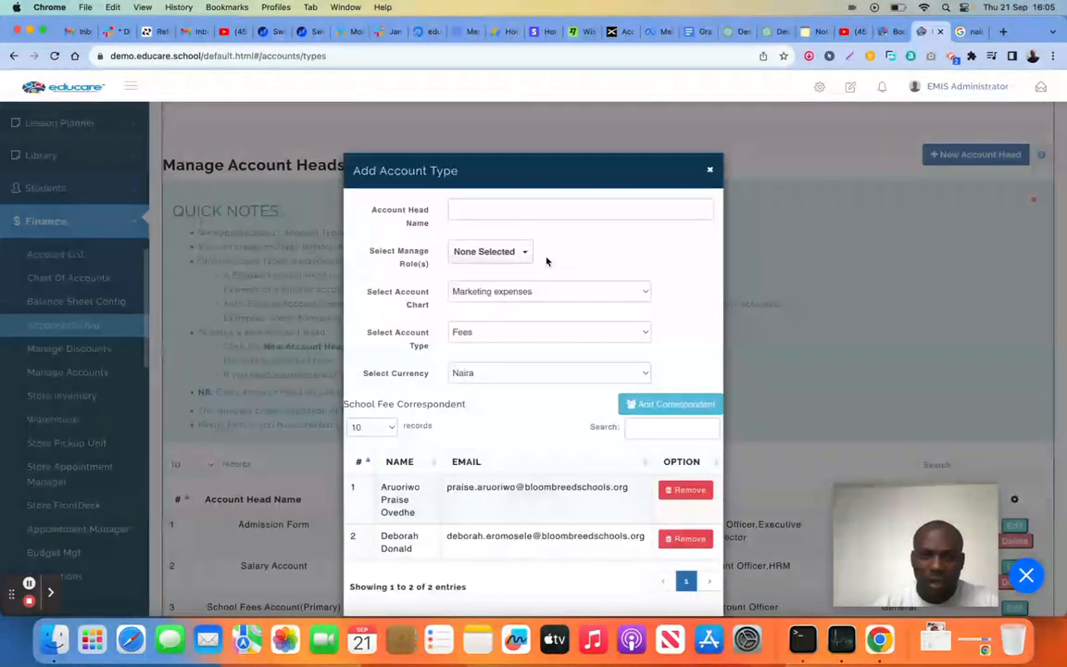
click(502, 206)
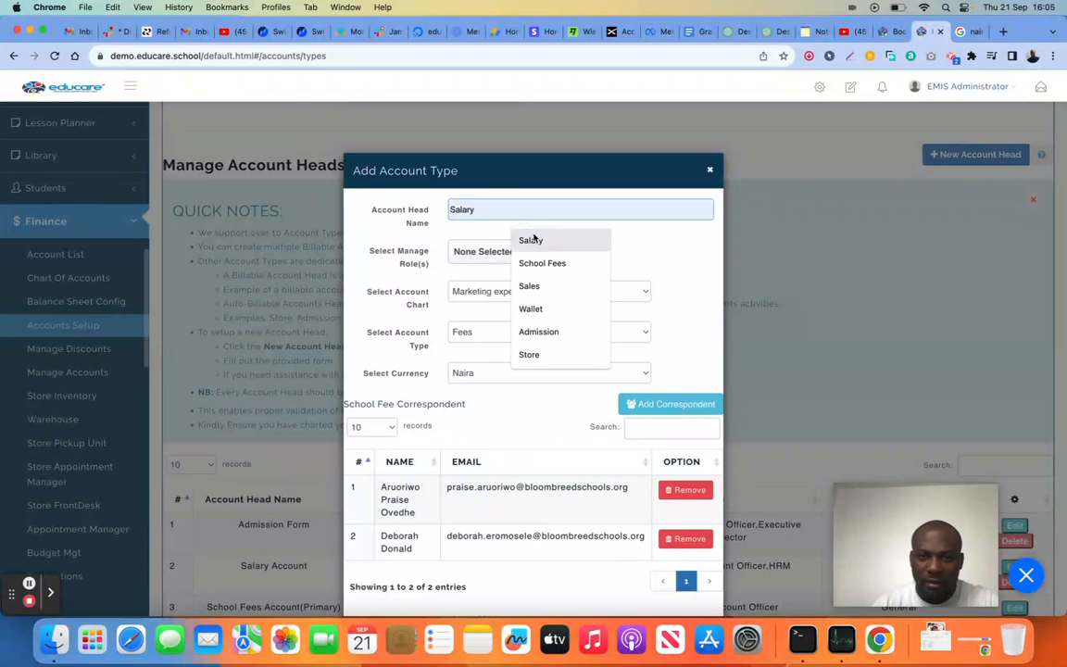
click(530, 237)
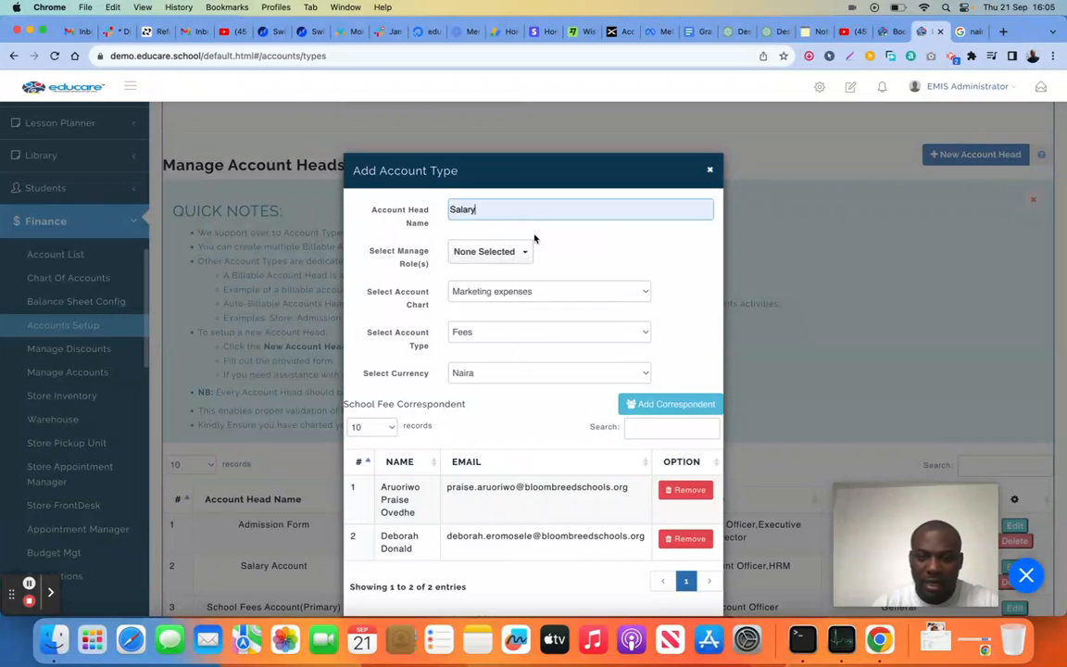
click(506, 334)
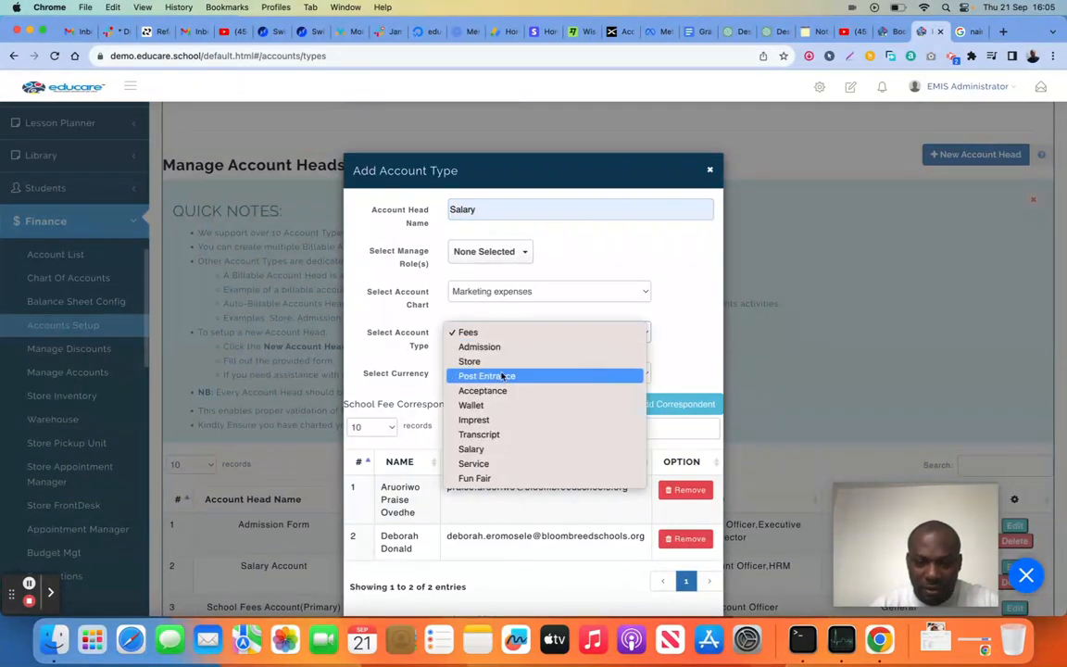
click(501, 450)
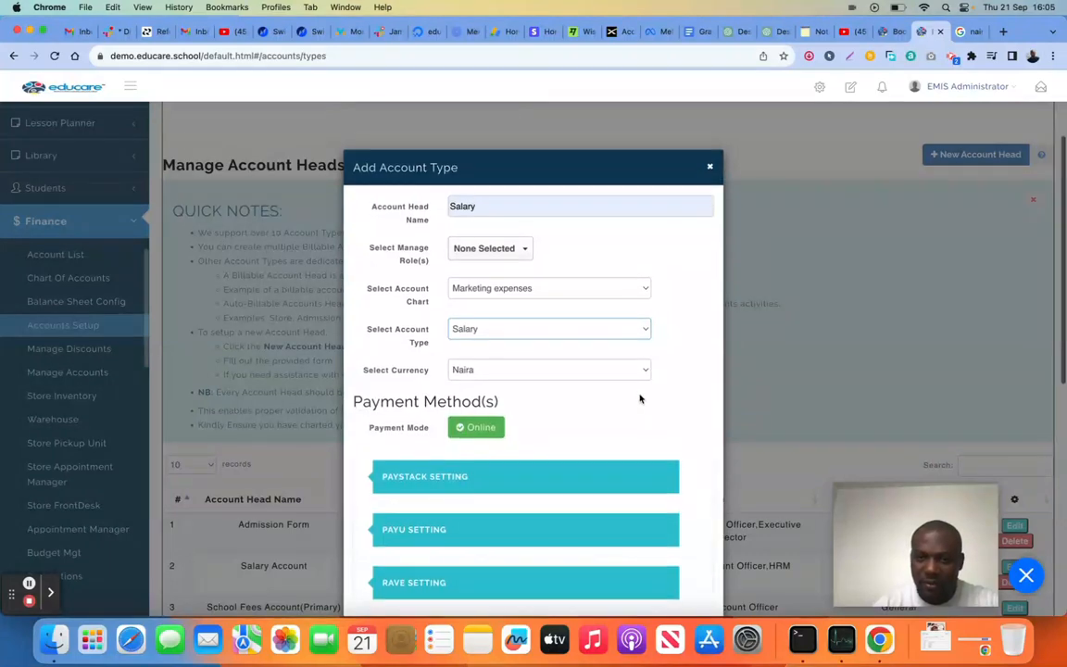
scroll(639, 398, down, 5)
click(696, 583)
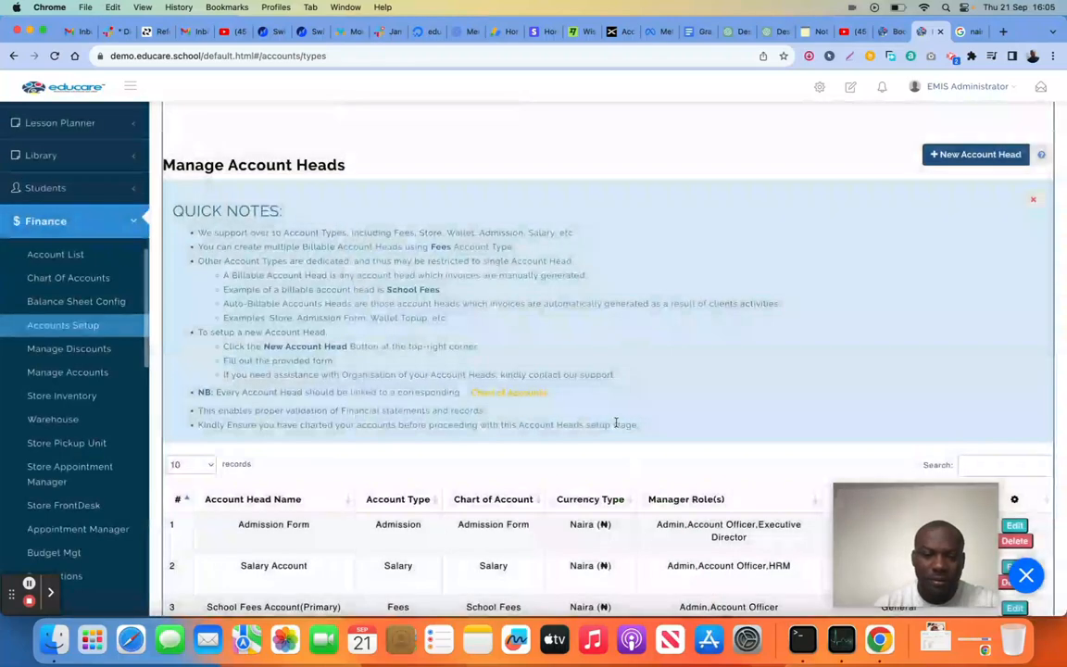
Review the account heads list, comparing each head's account type, chart of account, manager roles and payment method
scroll(556, 426, down, 3)
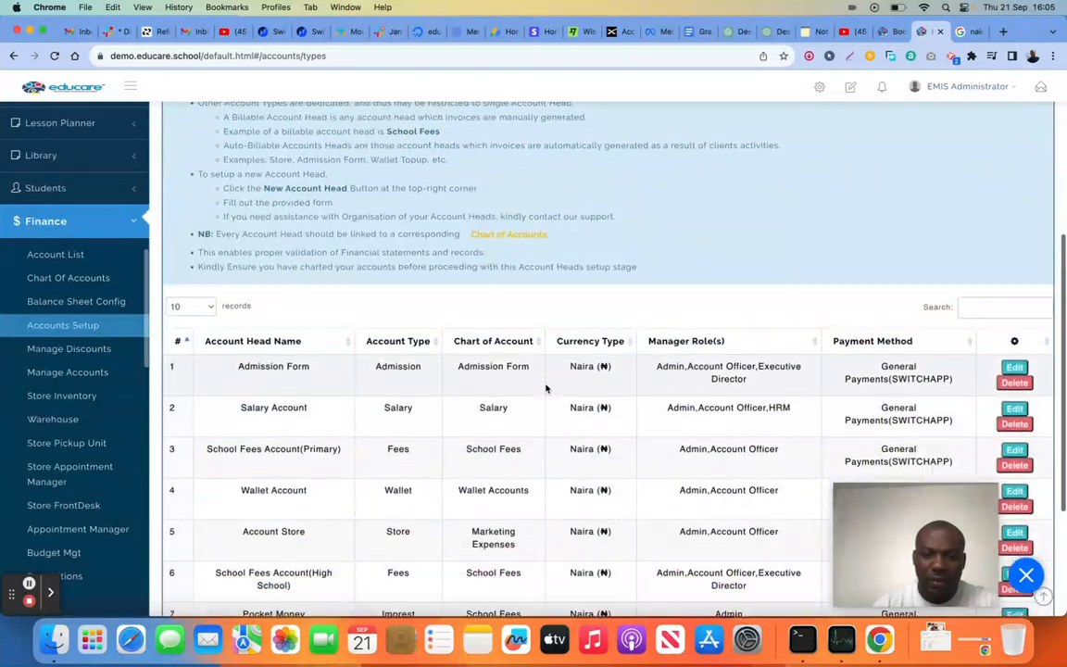
scroll(445, 385, down, 3)
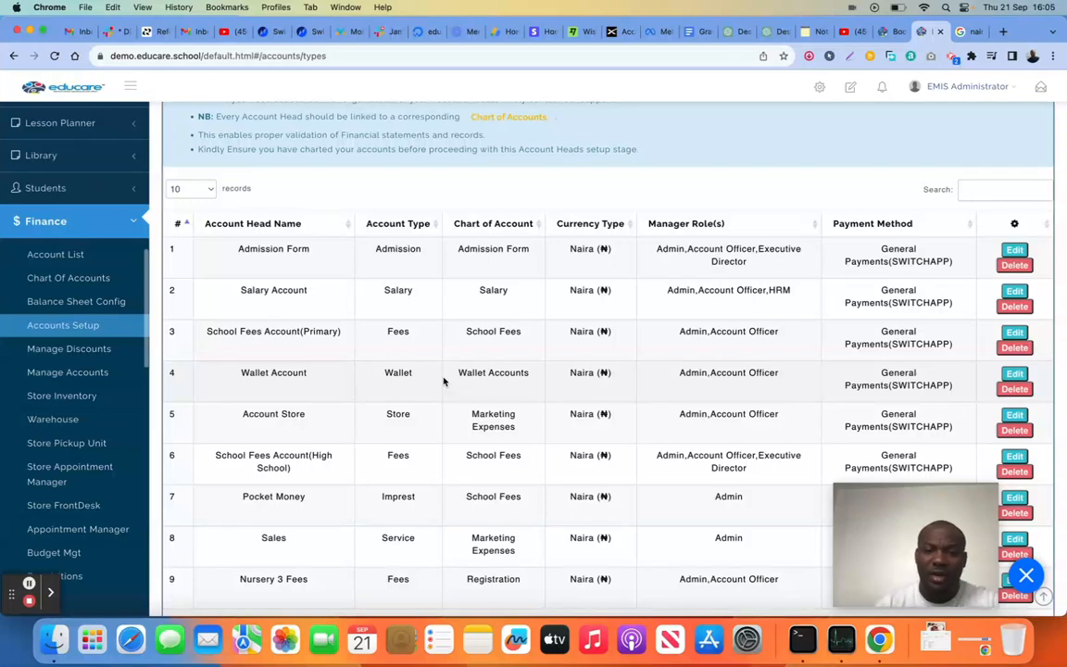
scroll(444, 381, down, 2)
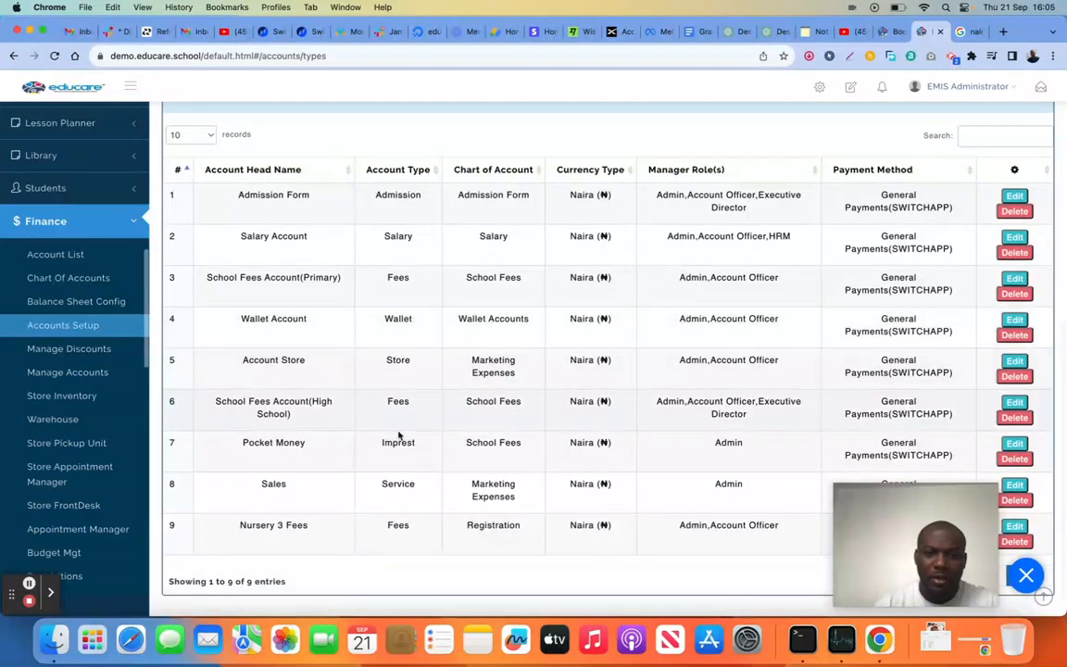
scroll(513, 483, down, 1)
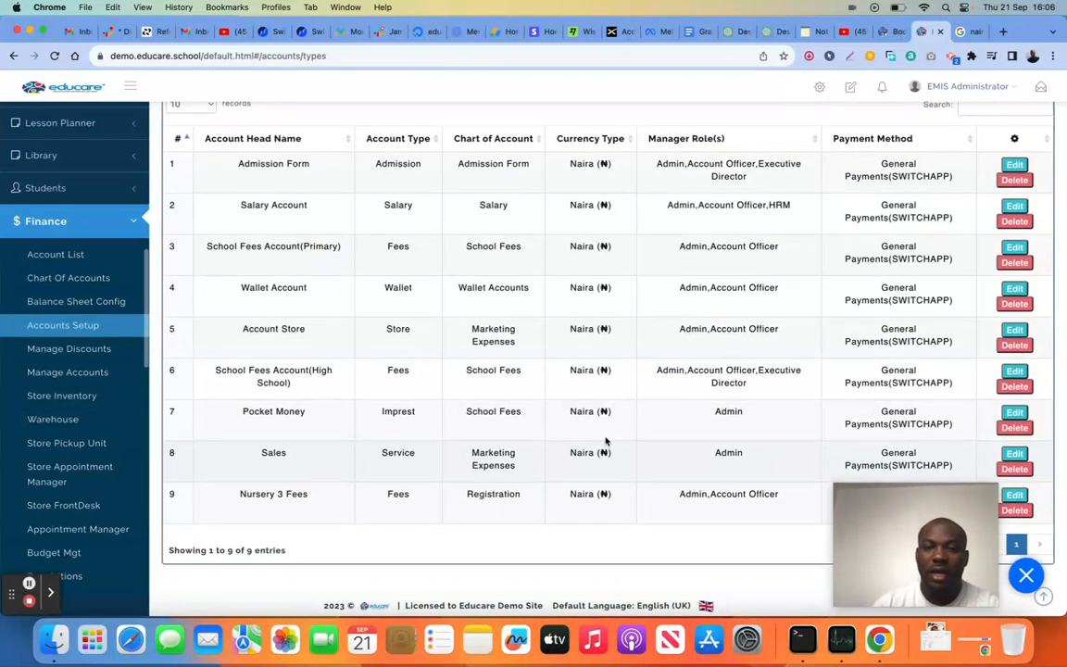
scroll(624, 433, up, 1)
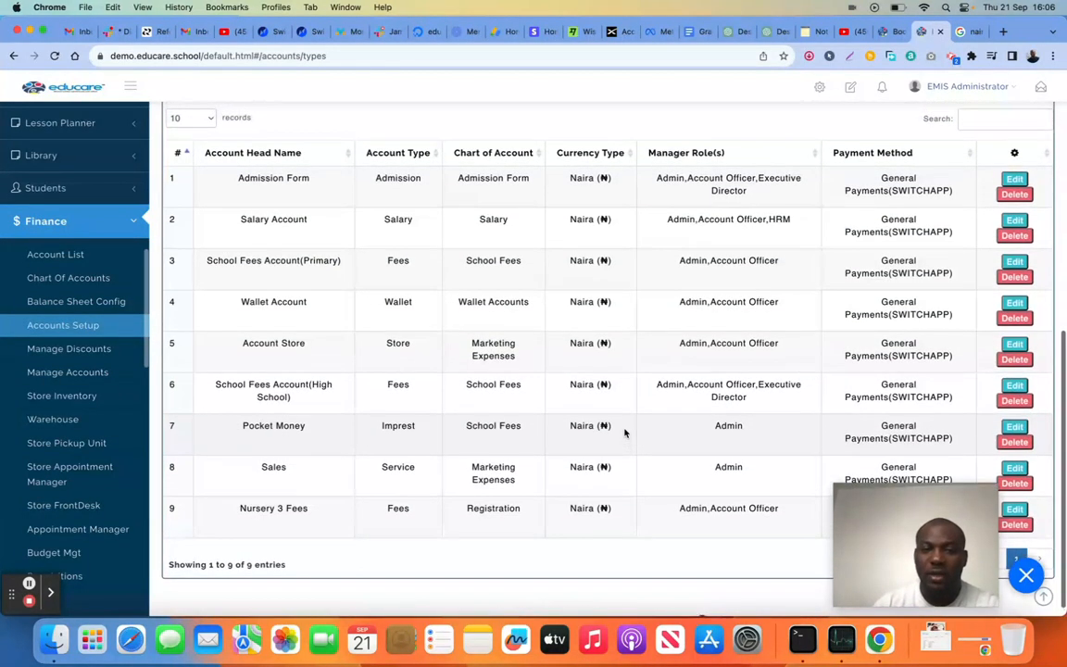
scroll(625, 433, down, 1)
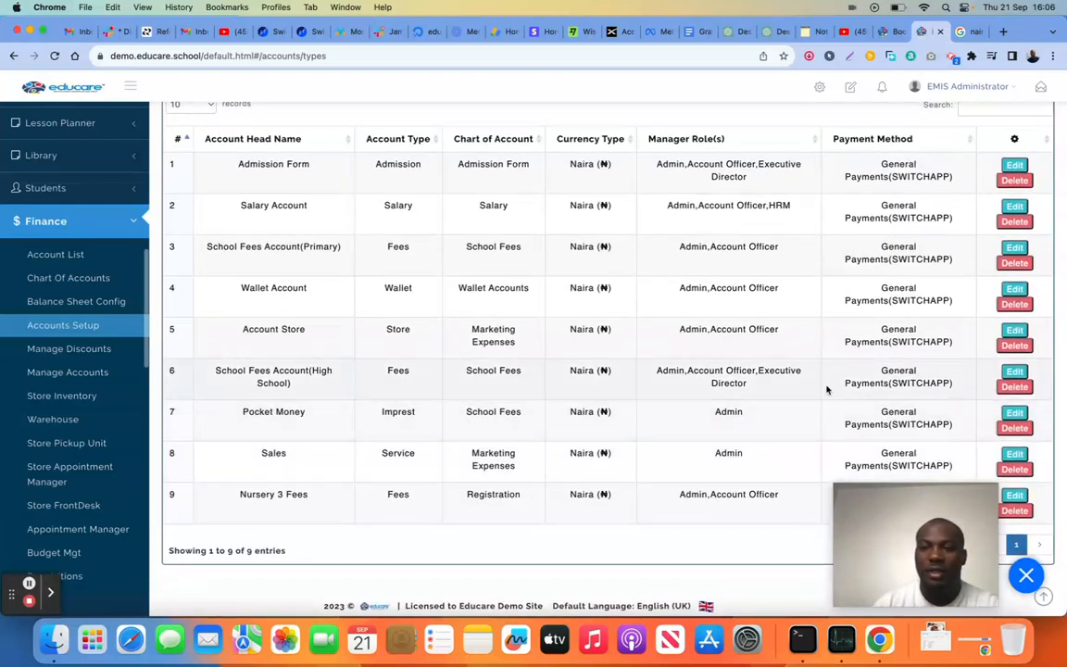
scroll(687, 326, up, 1)
scroll(688, 327, up, 4)
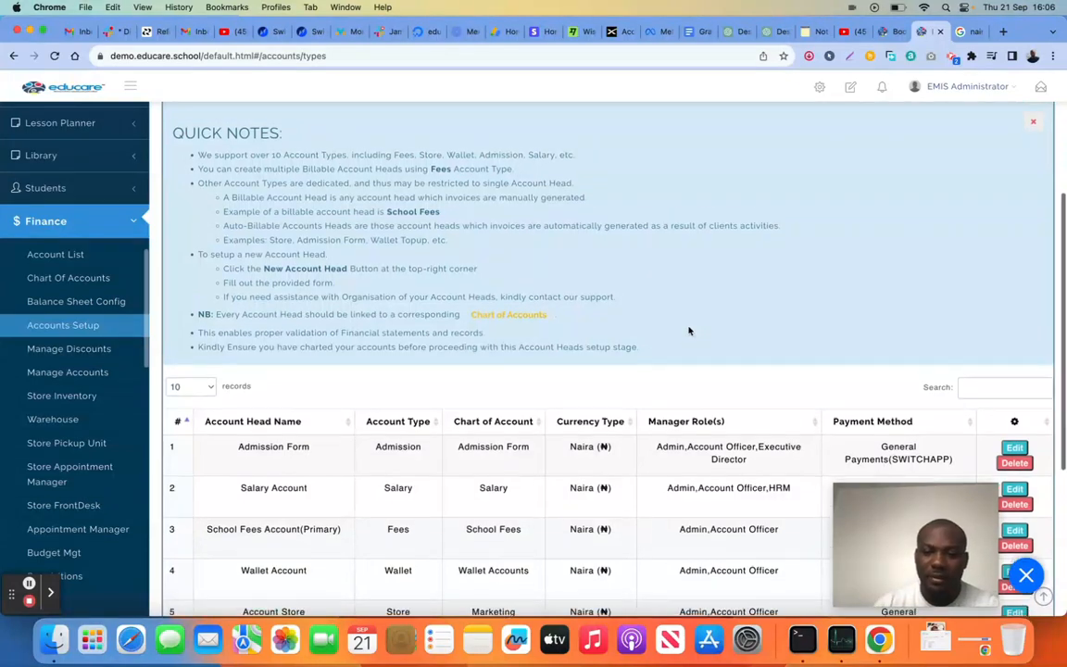
scroll(388, 336, down, 1)
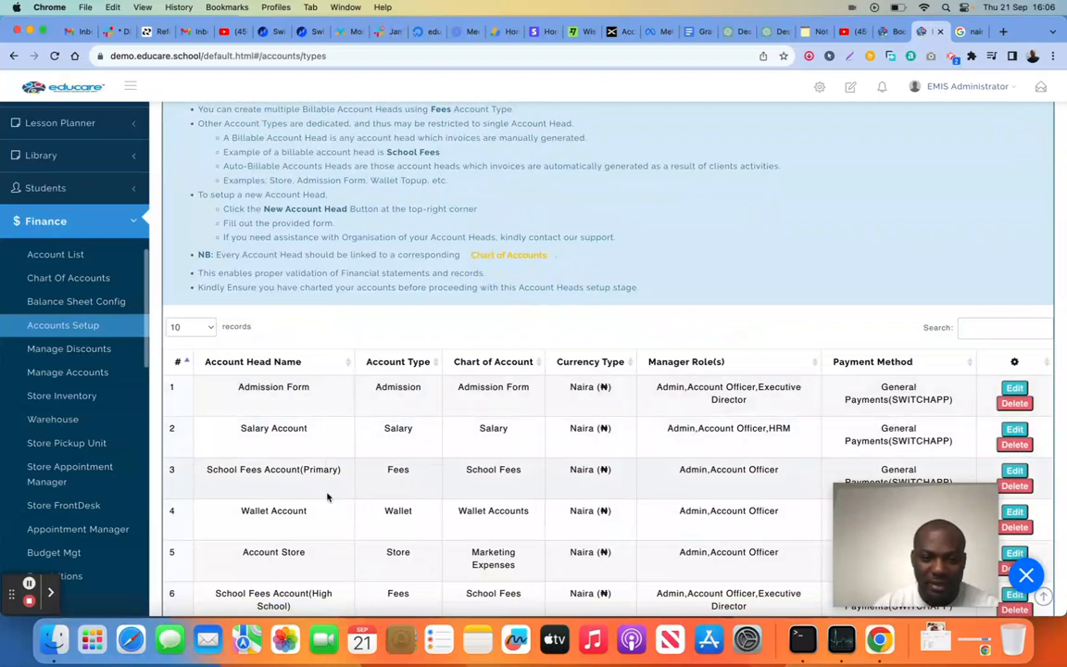
Open the Nursery 3 Fees account head under Manage Accounts and look over its dashboard of income, discounts and paid students
click(81, 373)
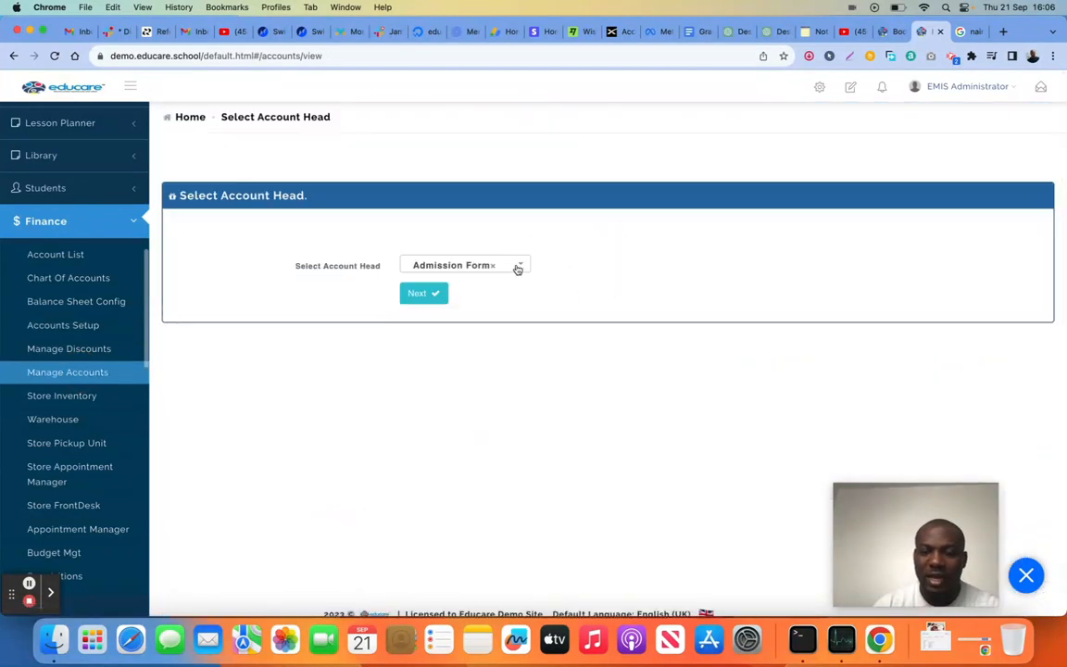
click(518, 268)
scroll(491, 380, down, 2)
scroll(493, 378, up, 2)
scroll(493, 378, down, 3)
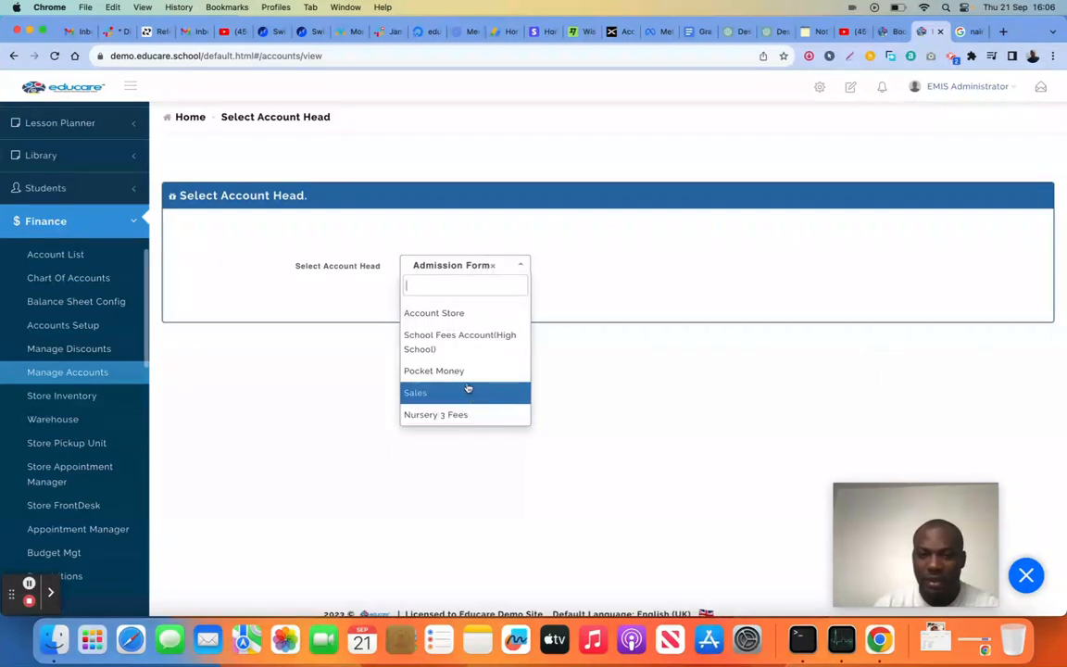
click(471, 415)
click(422, 294)
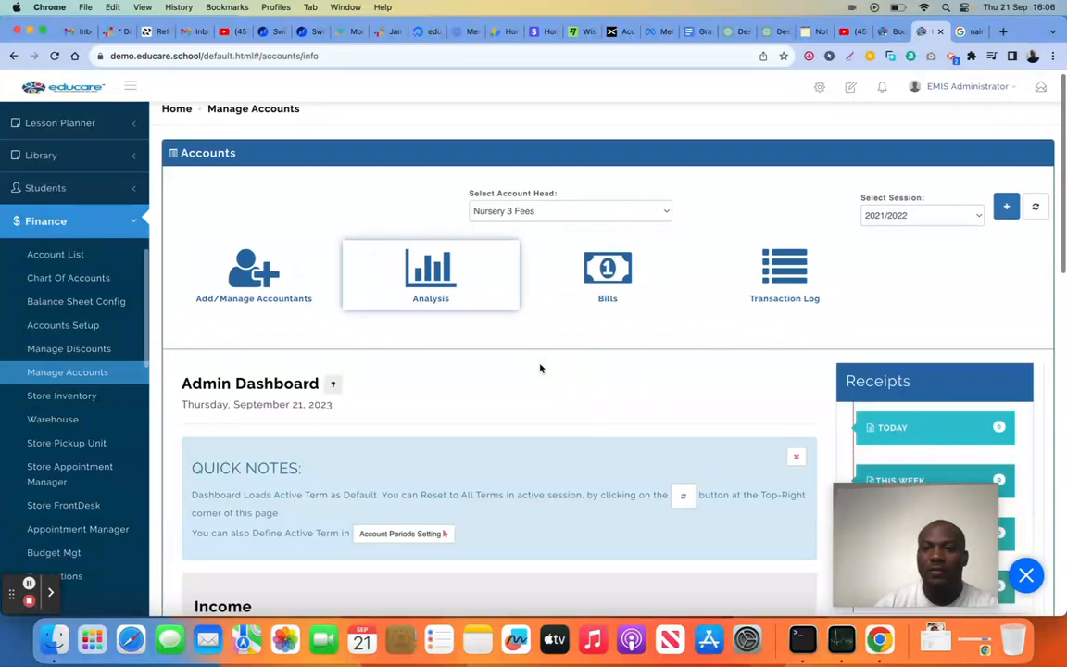
scroll(540, 368, down, 6)
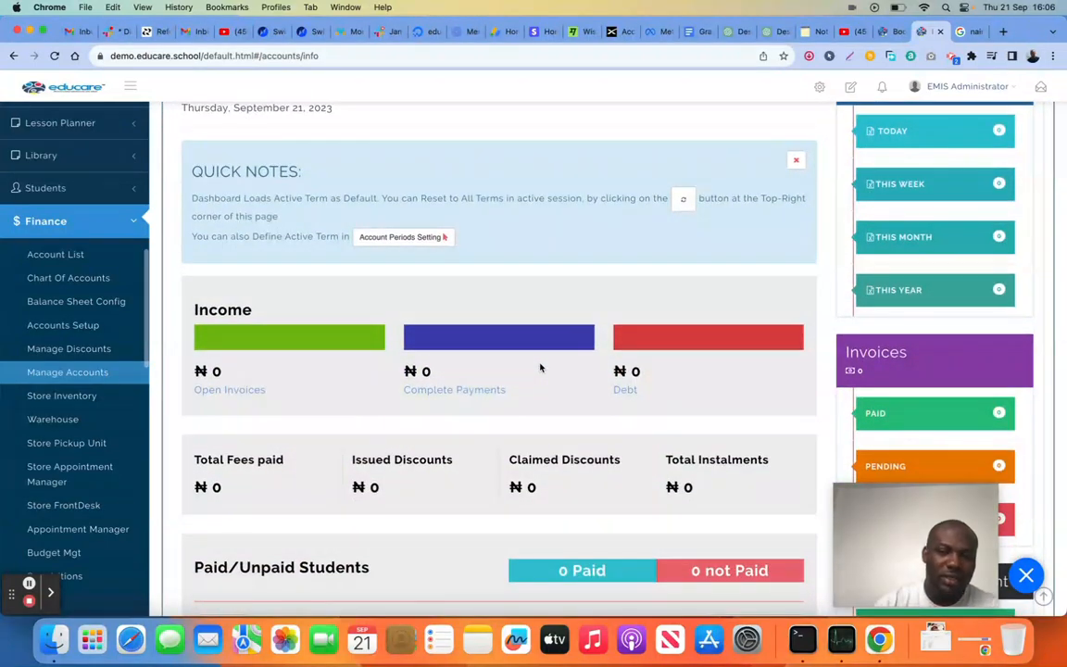
Return to Accounts Setup and show the list of financial years
click(56, 327)
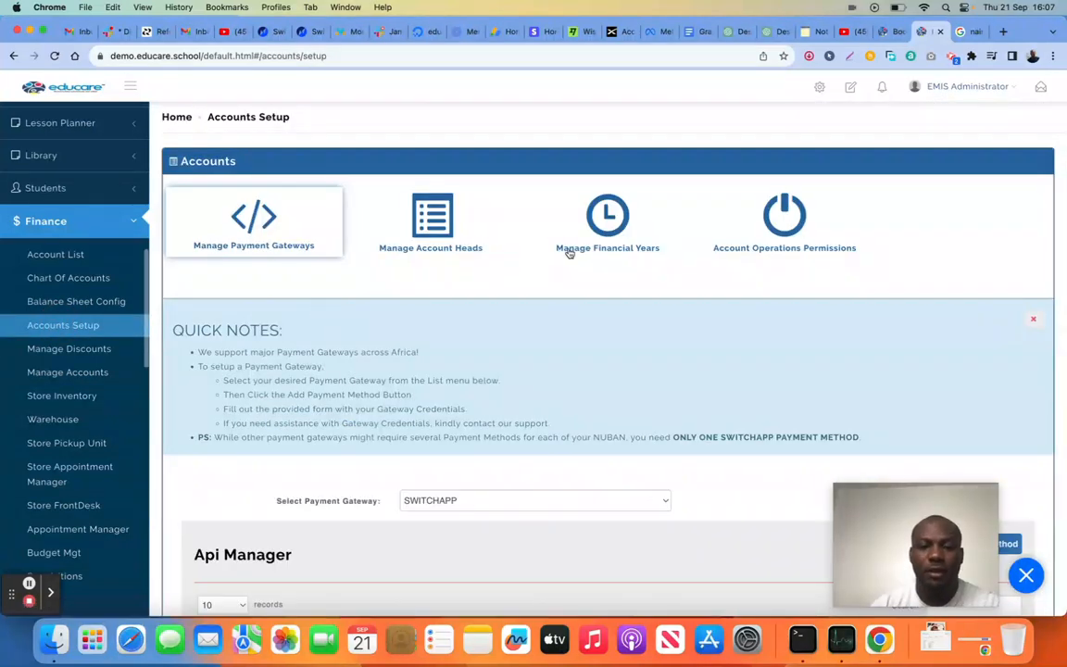
click(435, 225)
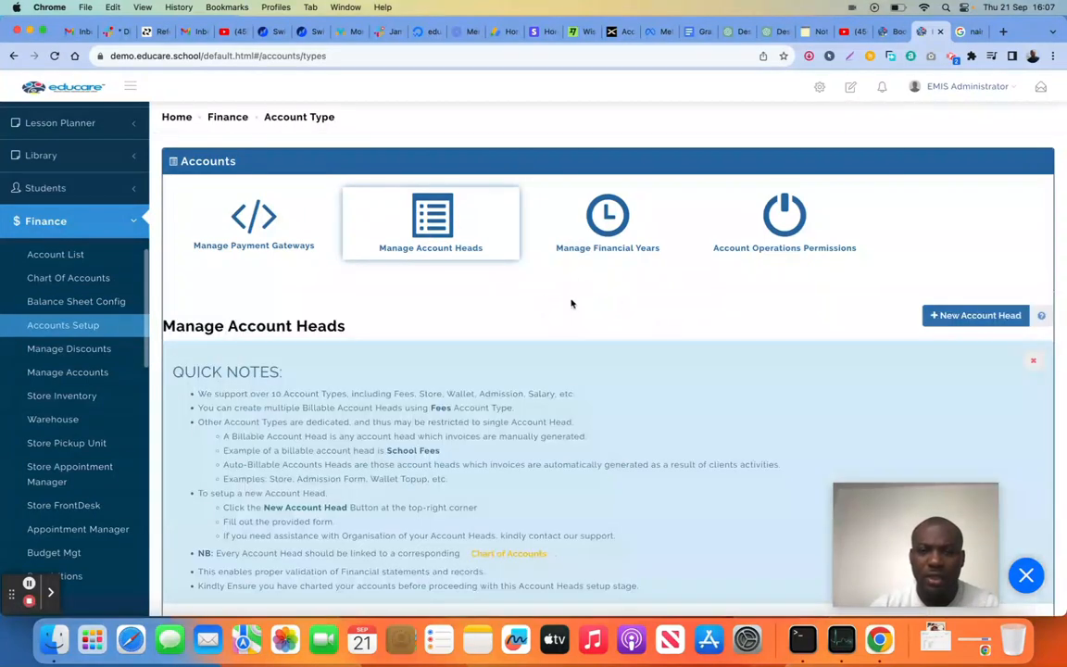
click(607, 212)
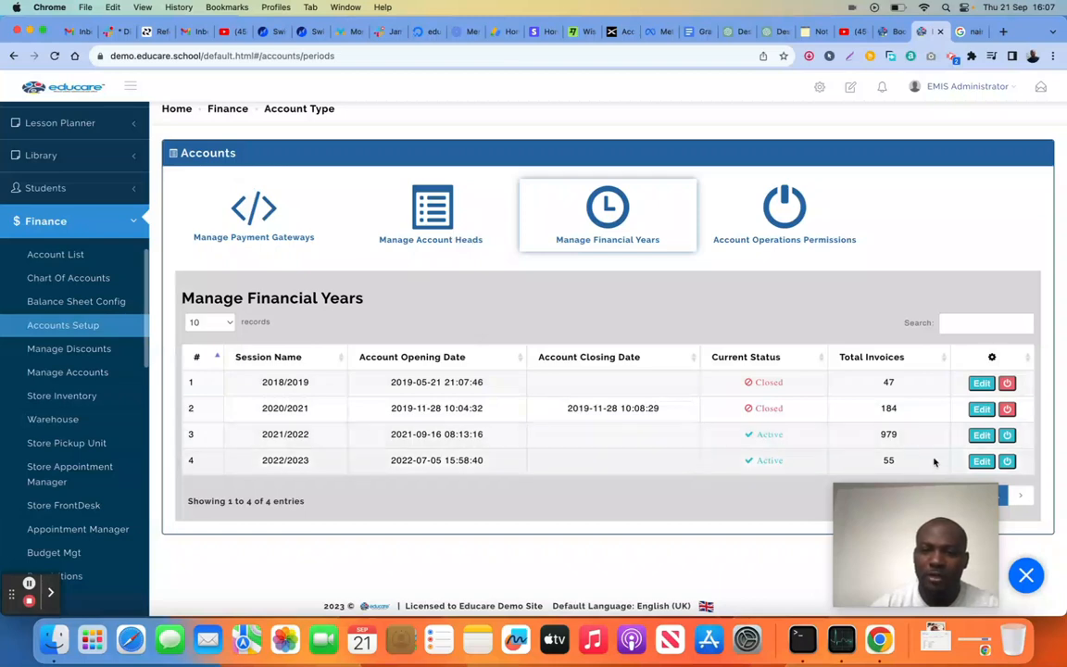
Retitle the 2022/2023 financial period as 2023/2024 Financial Year
click(983, 464)
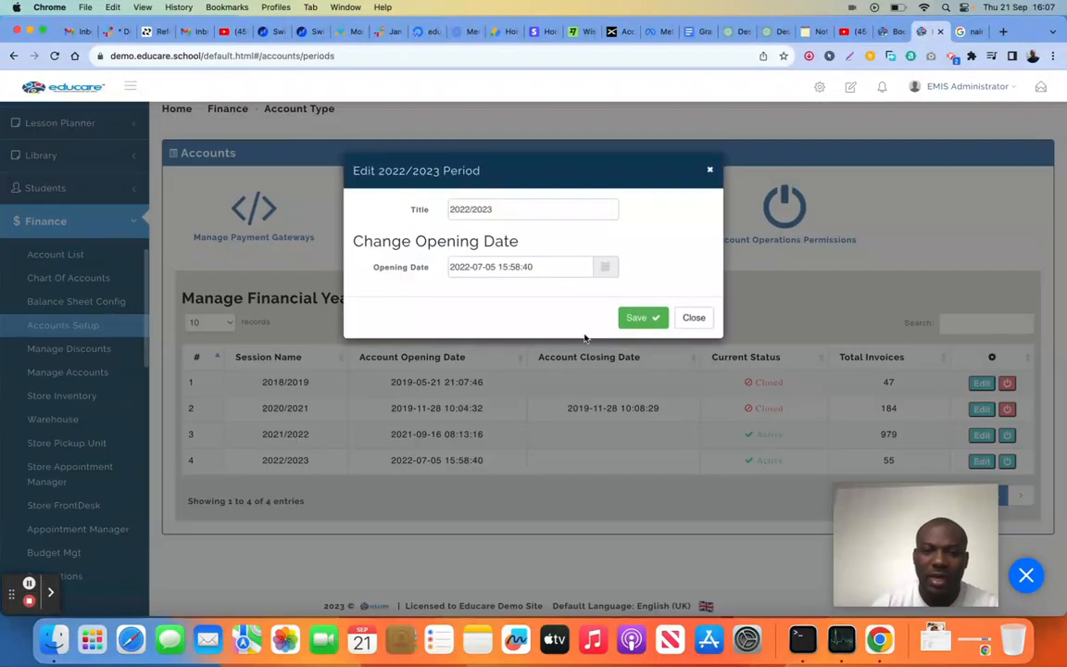
click(504, 209)
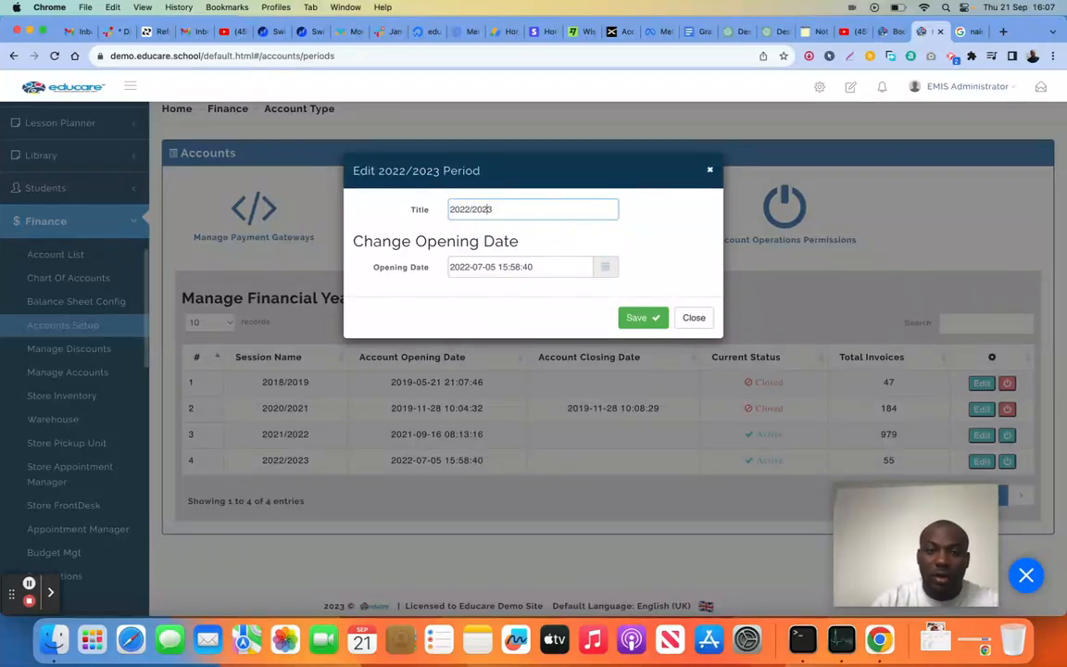
key(BackSpace)
text(3)
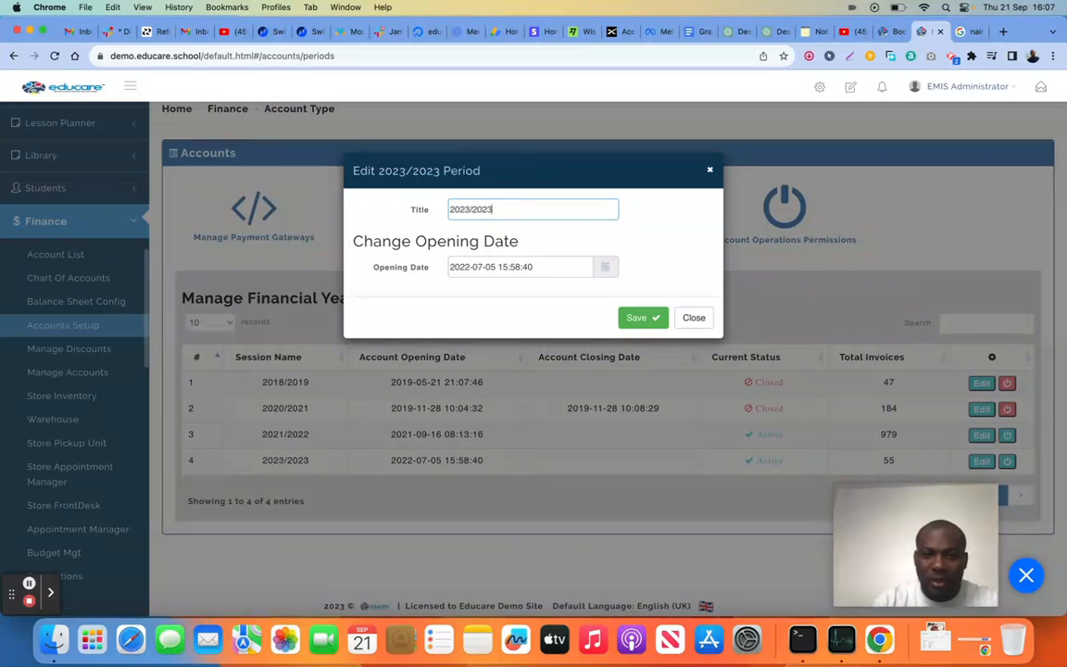
key(BackSpace)
text(4 Financial Year)
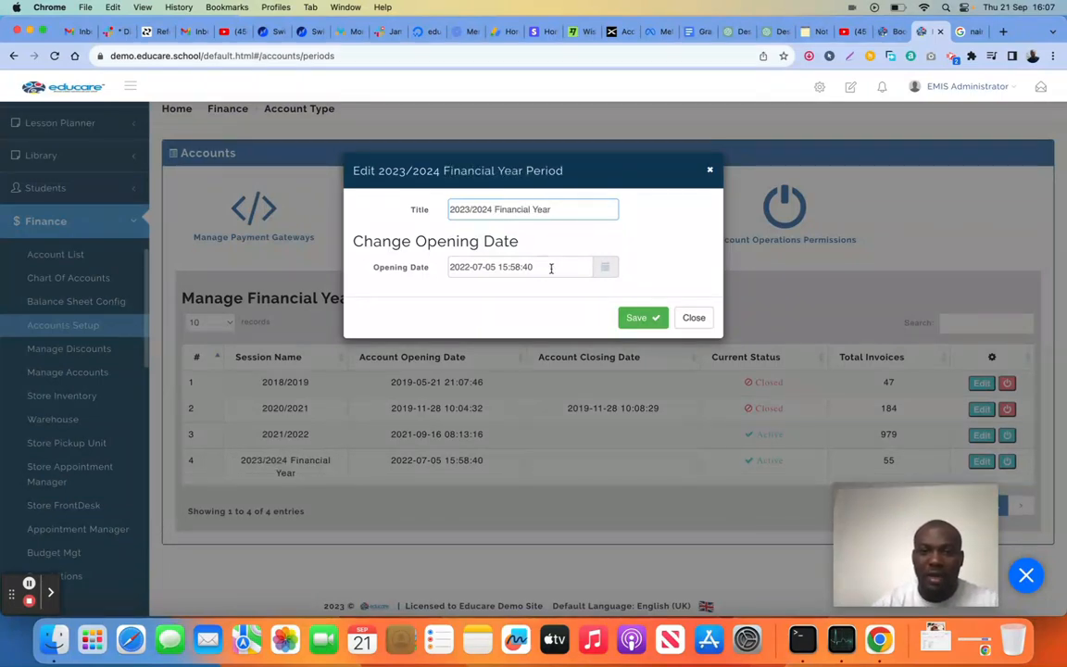
Set the 2023/2024 Financial Year period's opening date to September 21, 2023 at 4:25 PM
click(545, 267)
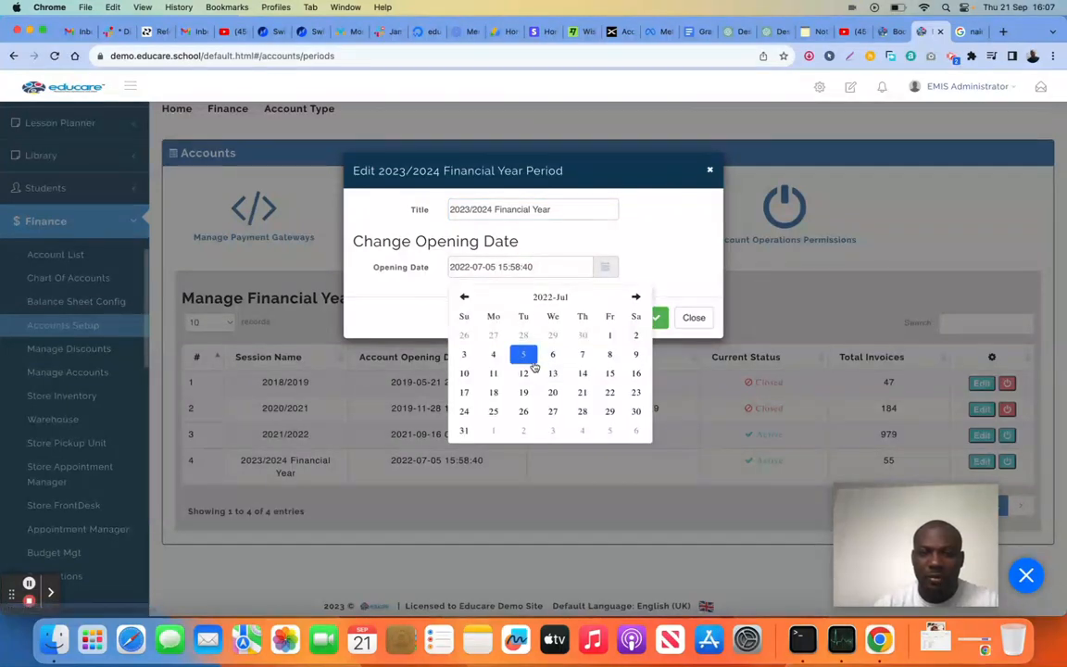
click(638, 298)
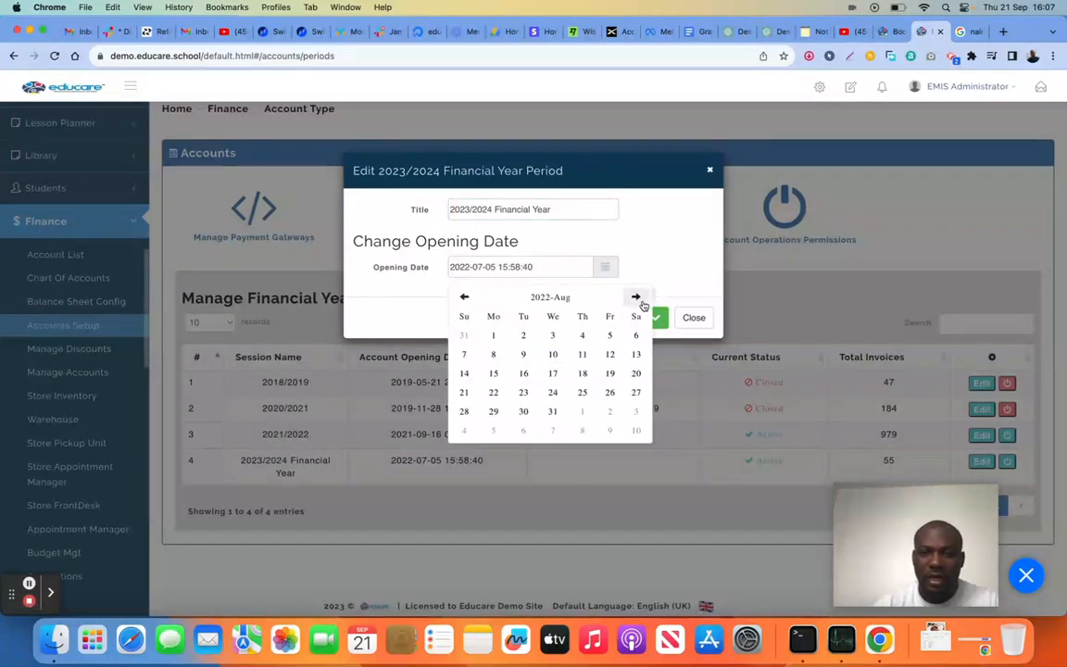
click(638, 299)
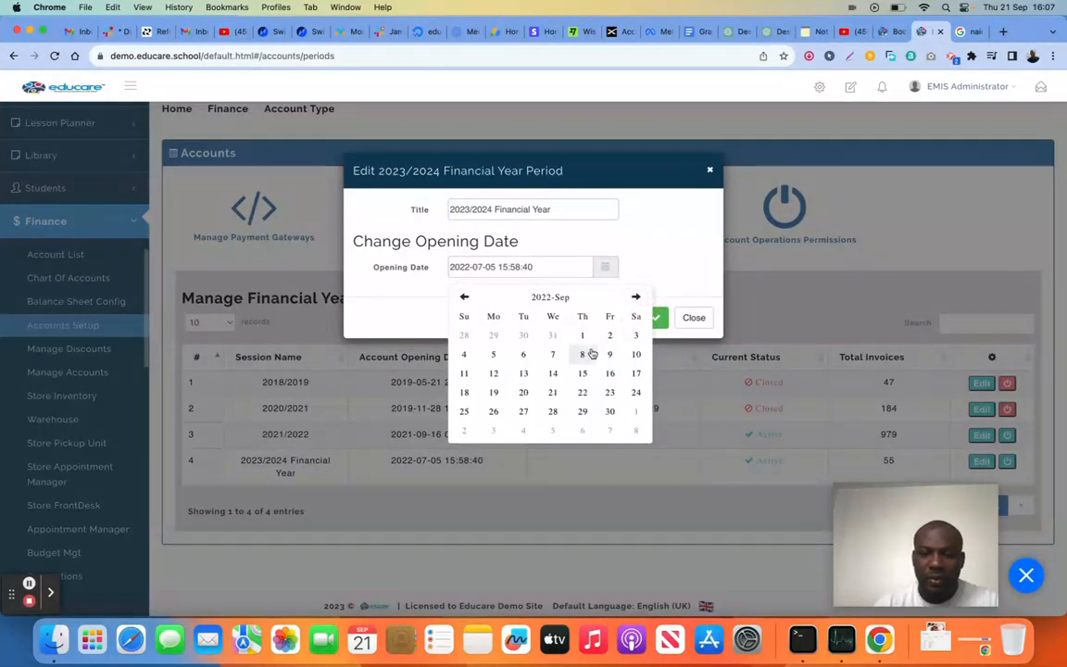
click(523, 391)
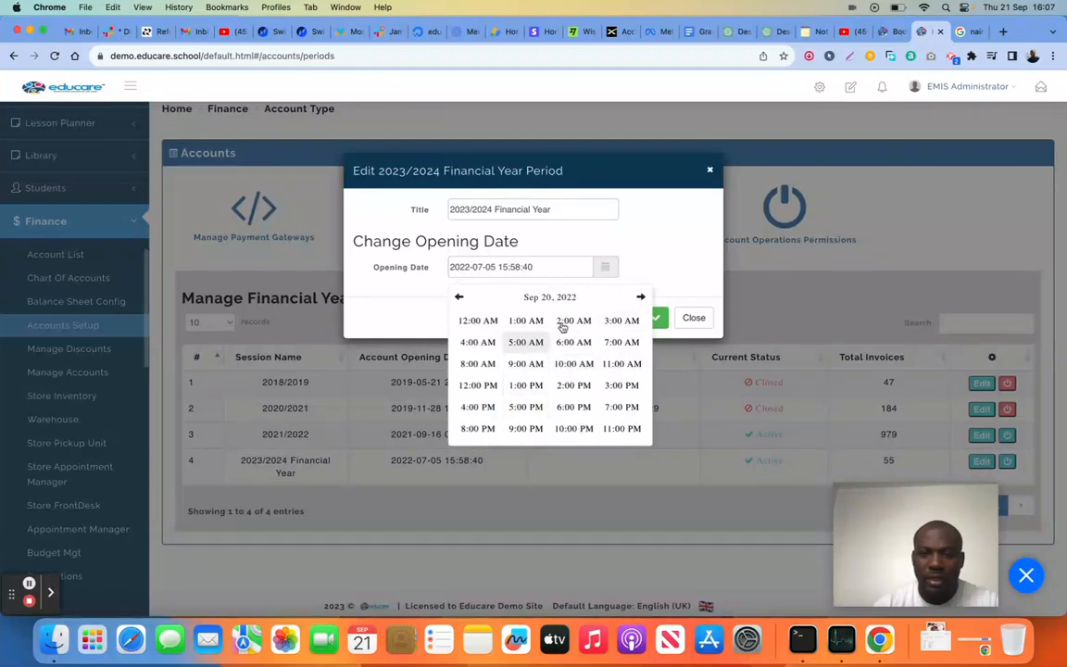
click(591, 294)
click(571, 296)
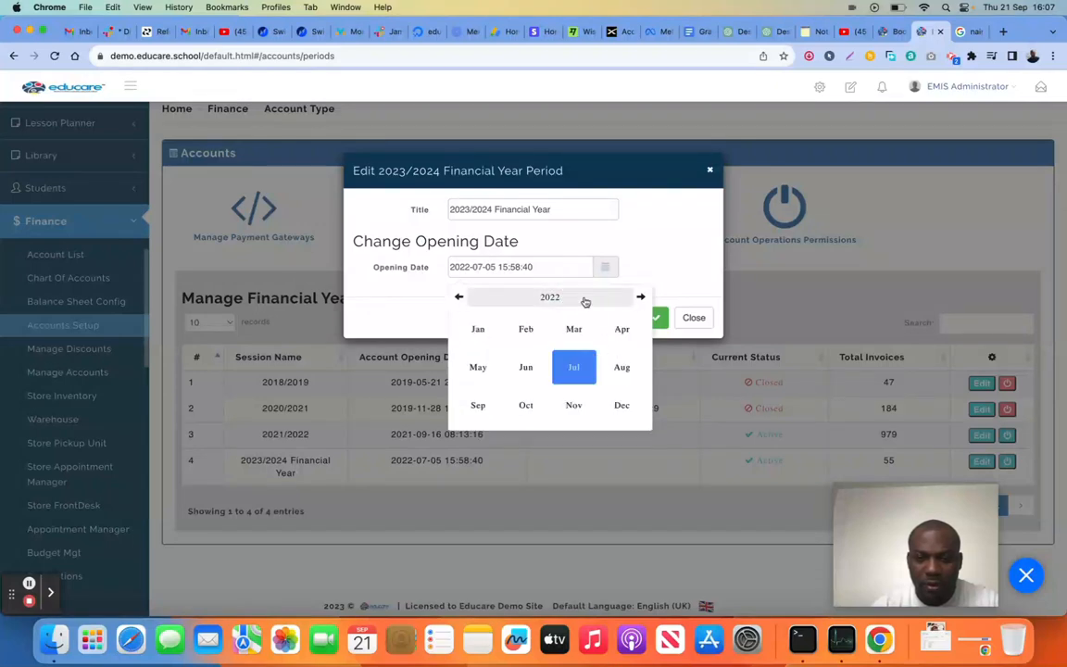
click(585, 297)
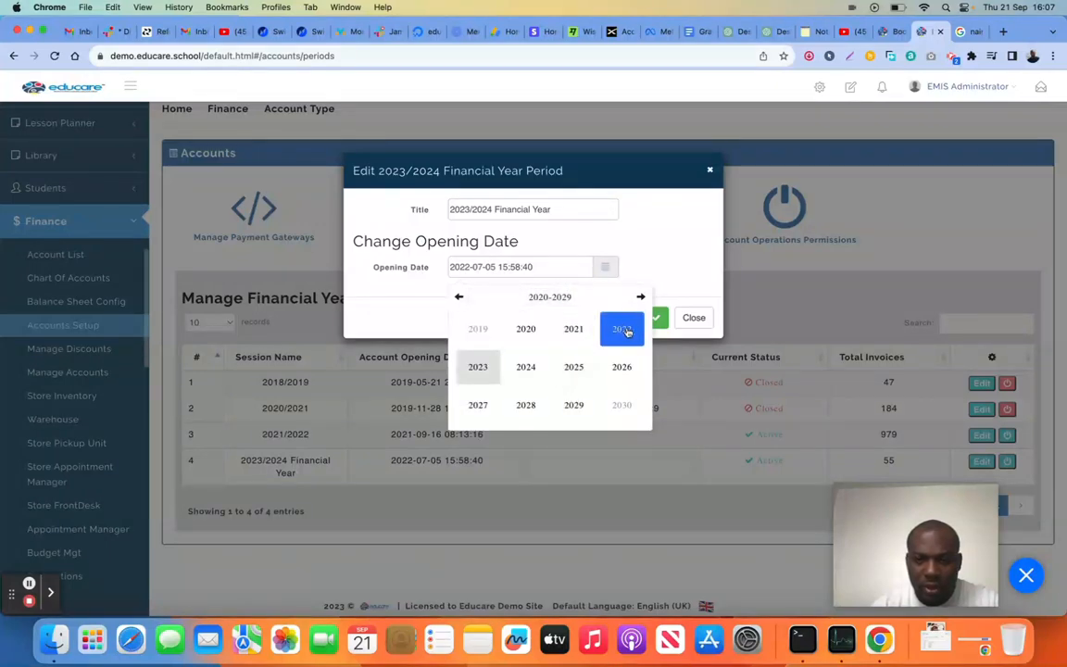
click(478, 366)
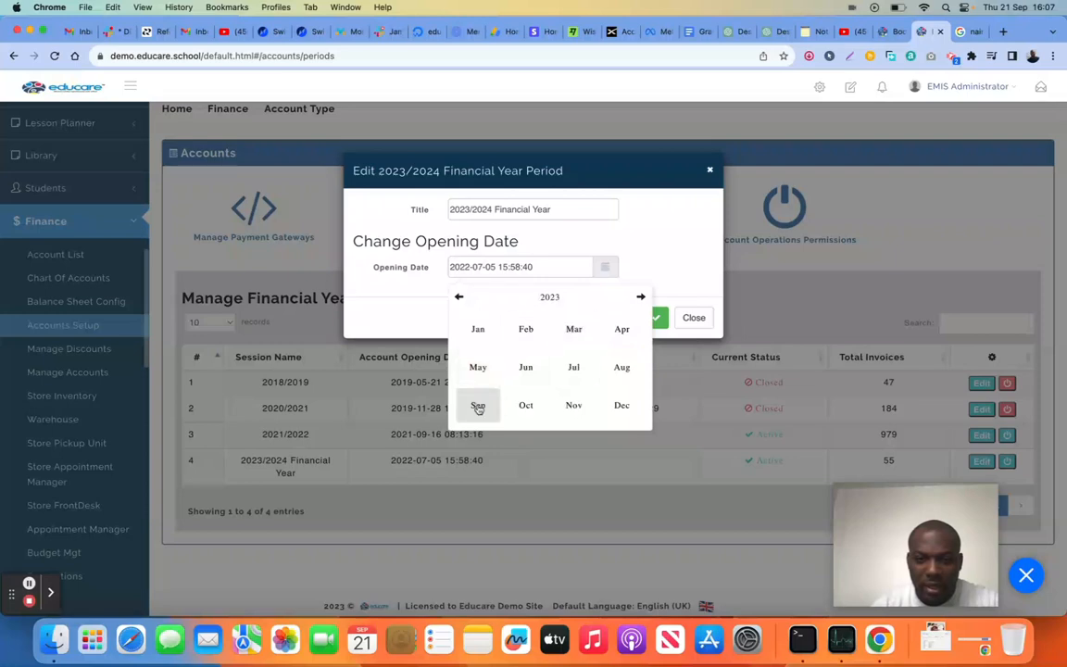
click(478, 406)
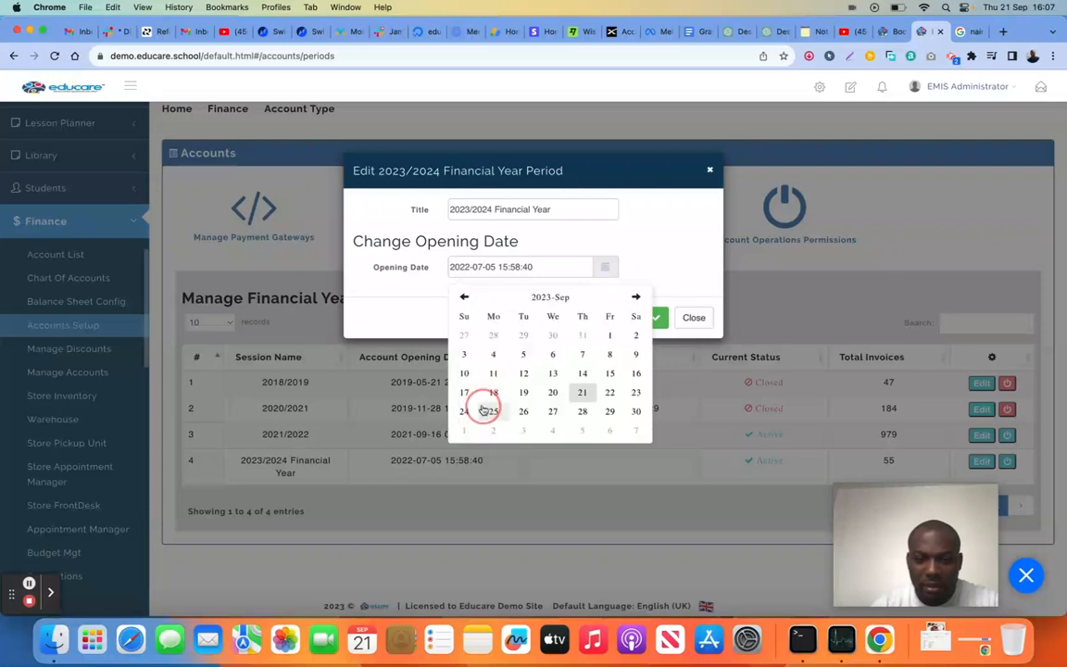
click(583, 394)
click(476, 405)
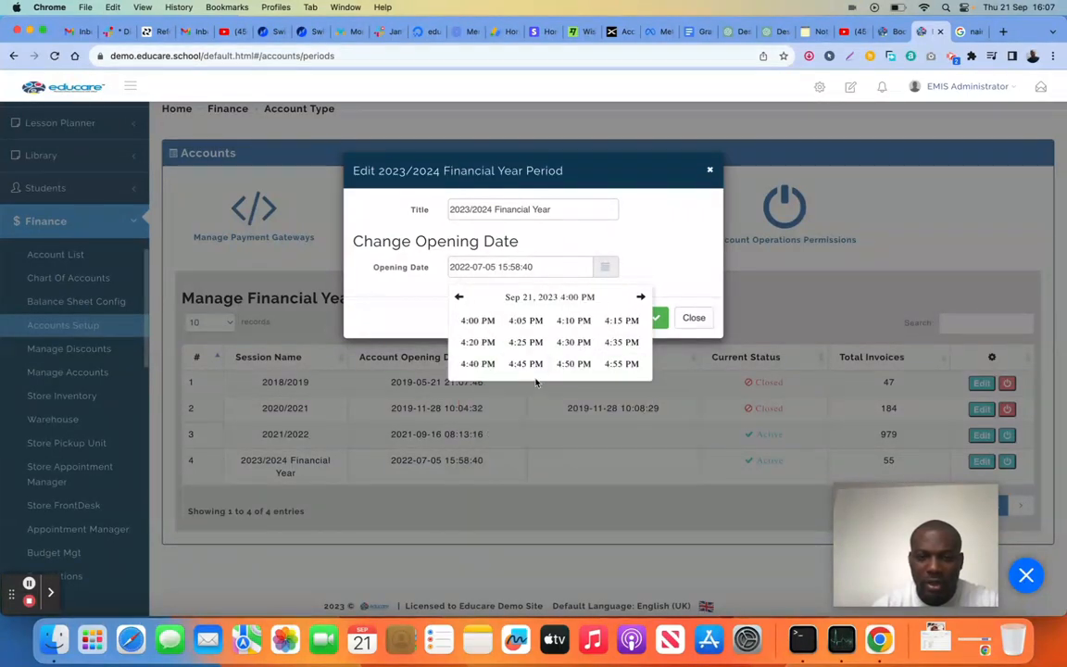
click(529, 345)
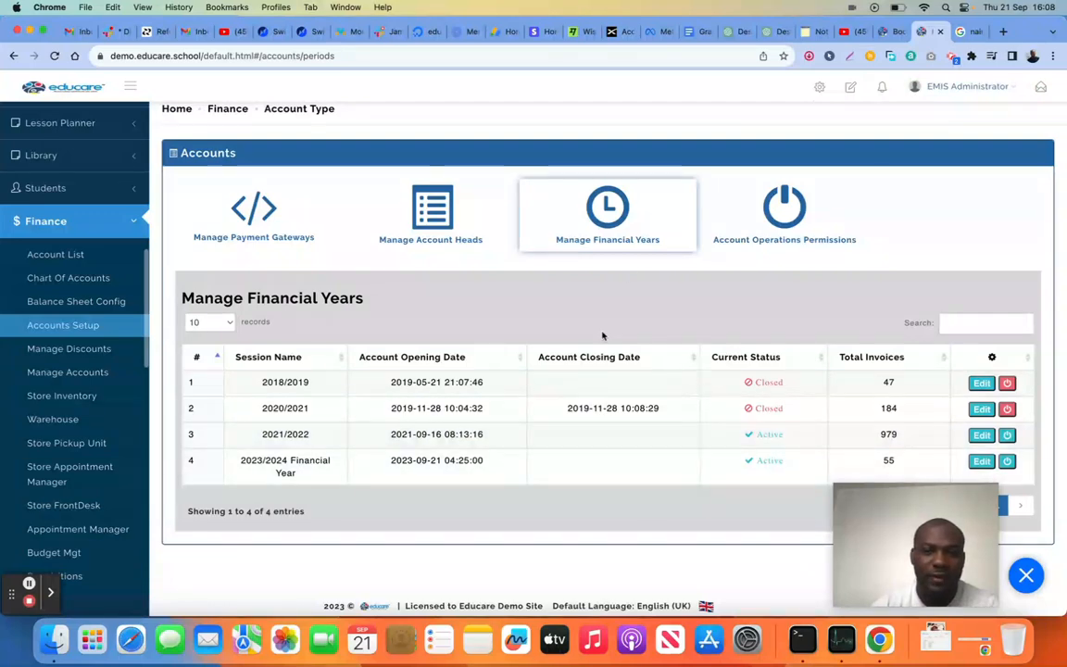
Show the account operation permissions in Accounts Setup and look over the chart of account entries
click(792, 210)
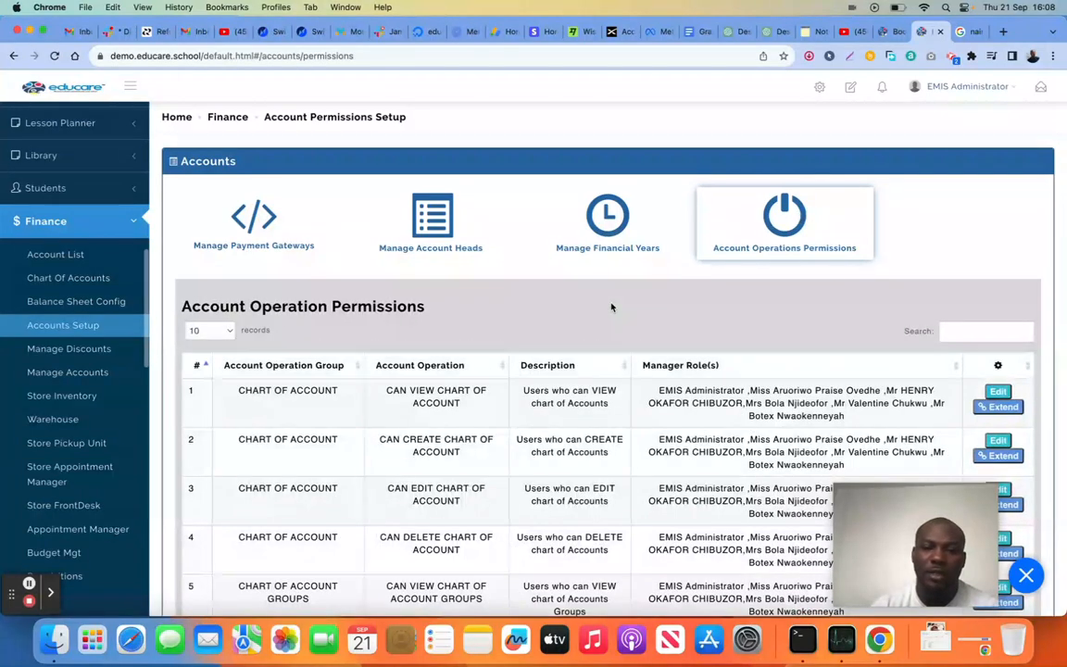
scroll(612, 305, down, 3)
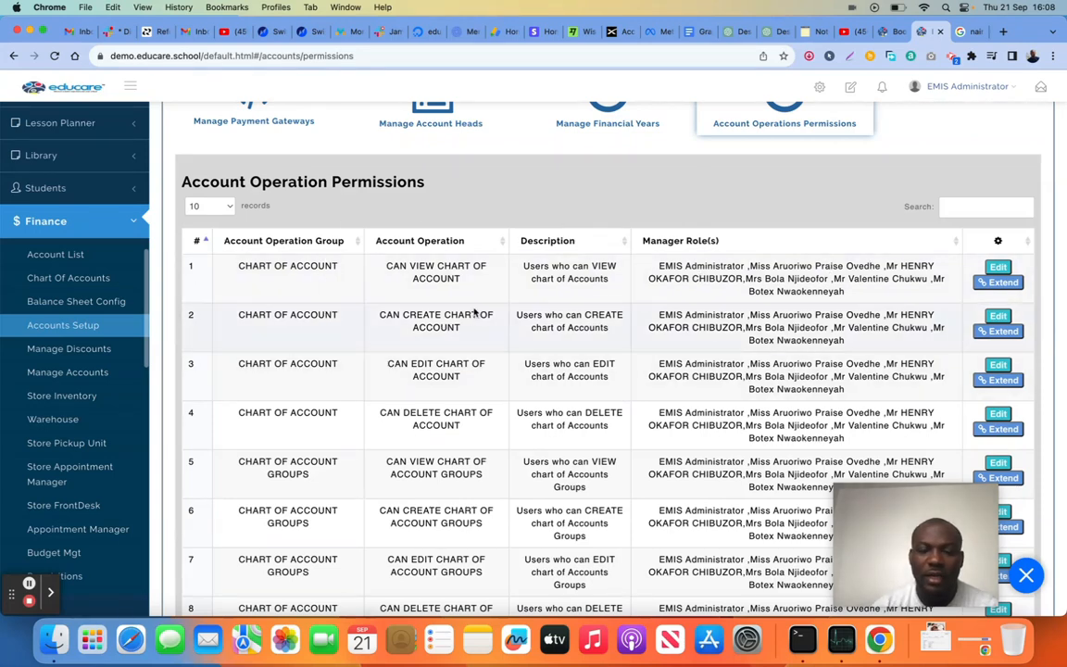
scroll(474, 313, down, 1)
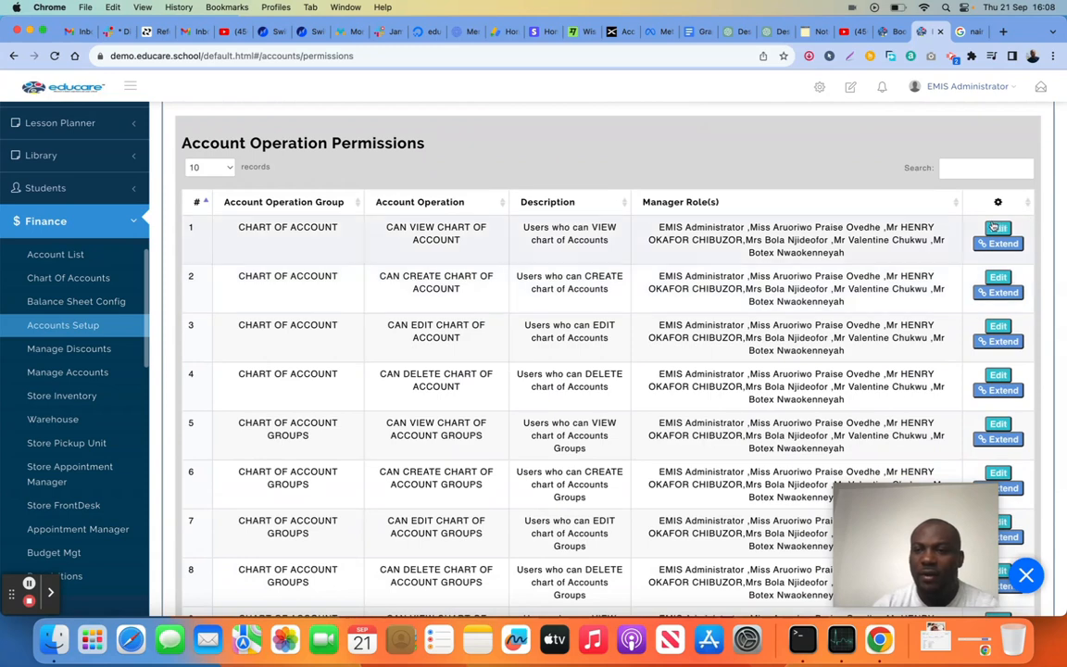
Remove the second listed staff member from the manager roles of the CAN VIEW CHART OF ACCOUNT permission and save
click(996, 229)
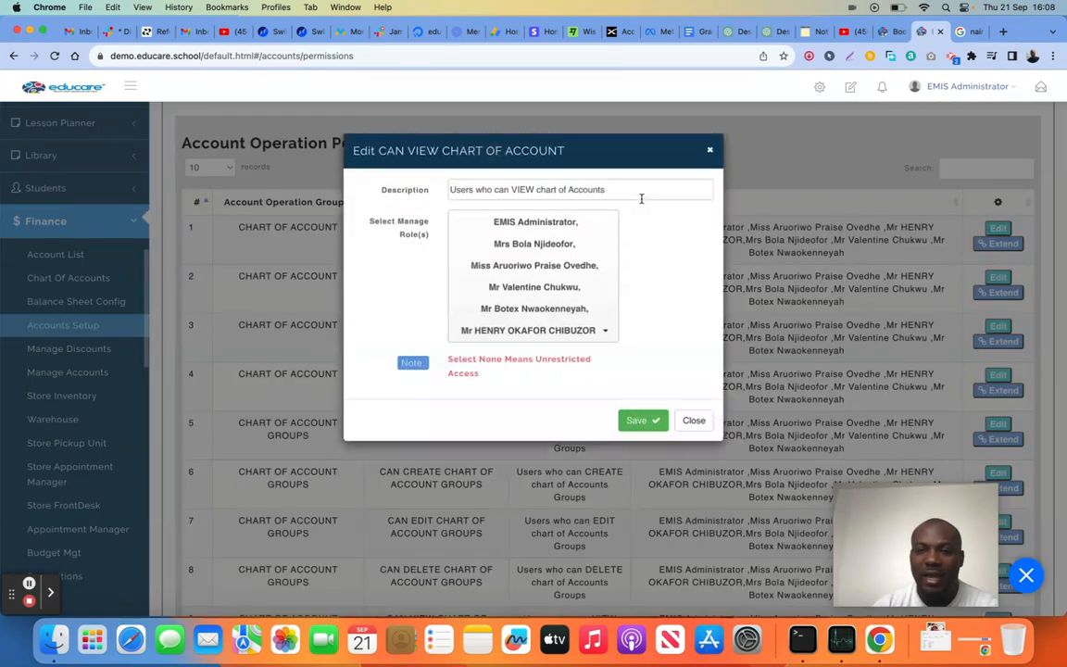
click(604, 354)
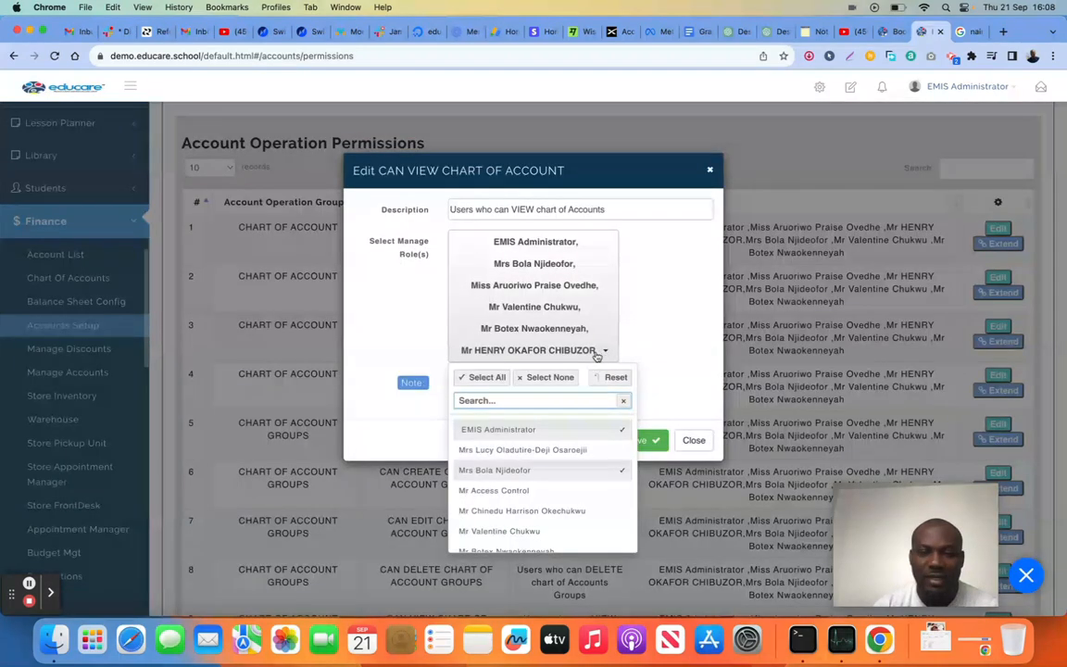
click(584, 471)
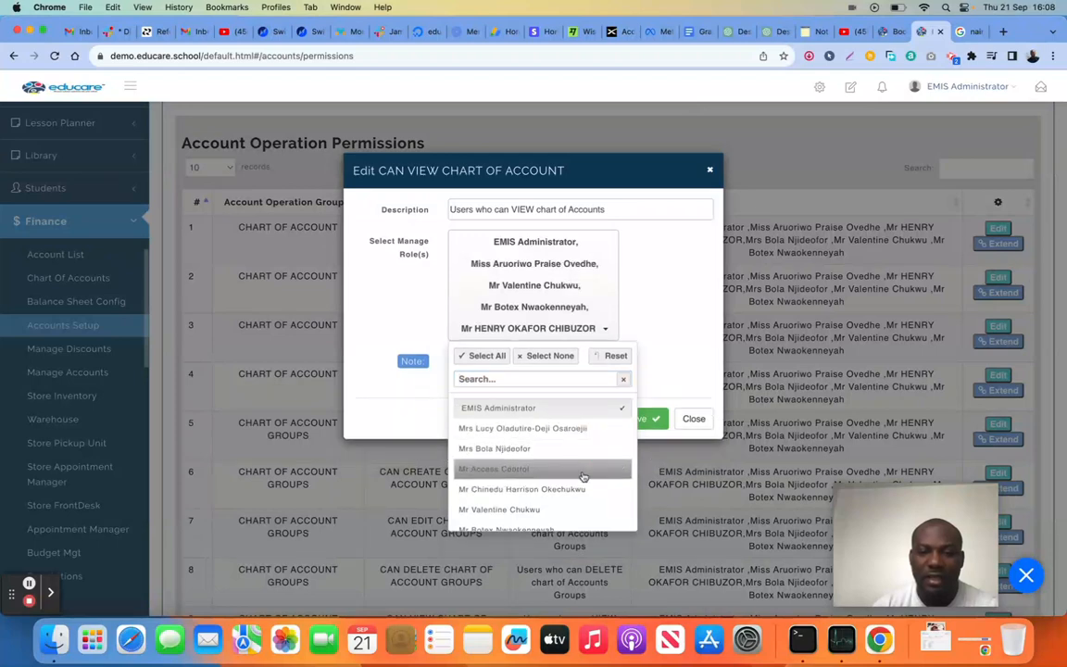
scroll(571, 476, down, 5)
scroll(572, 476, down, 6)
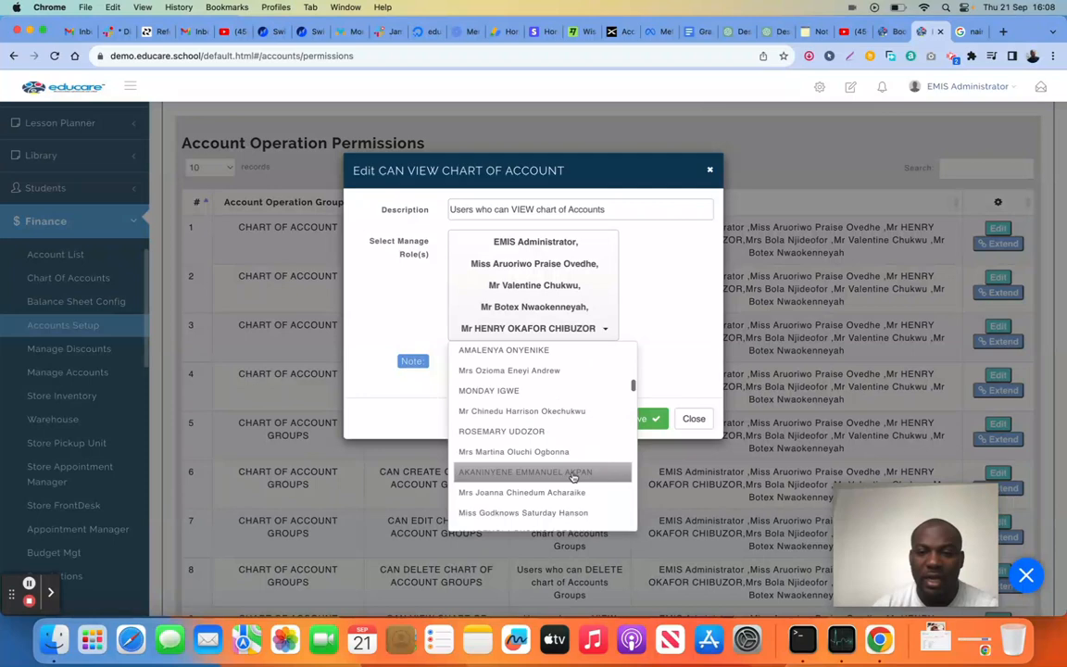
click(681, 350)
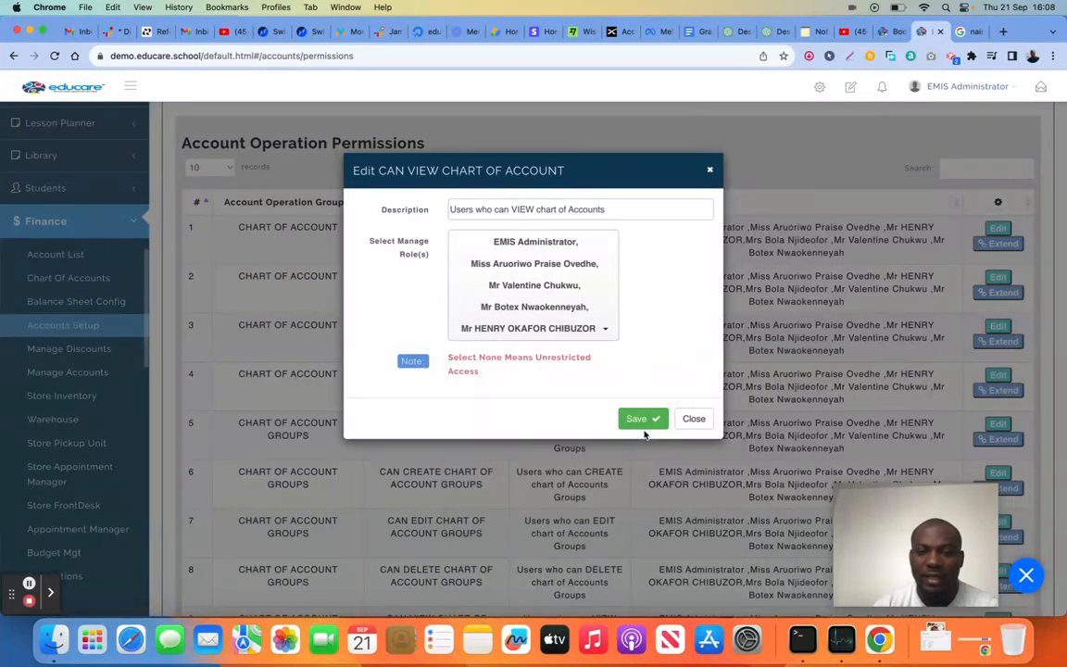
click(643, 421)
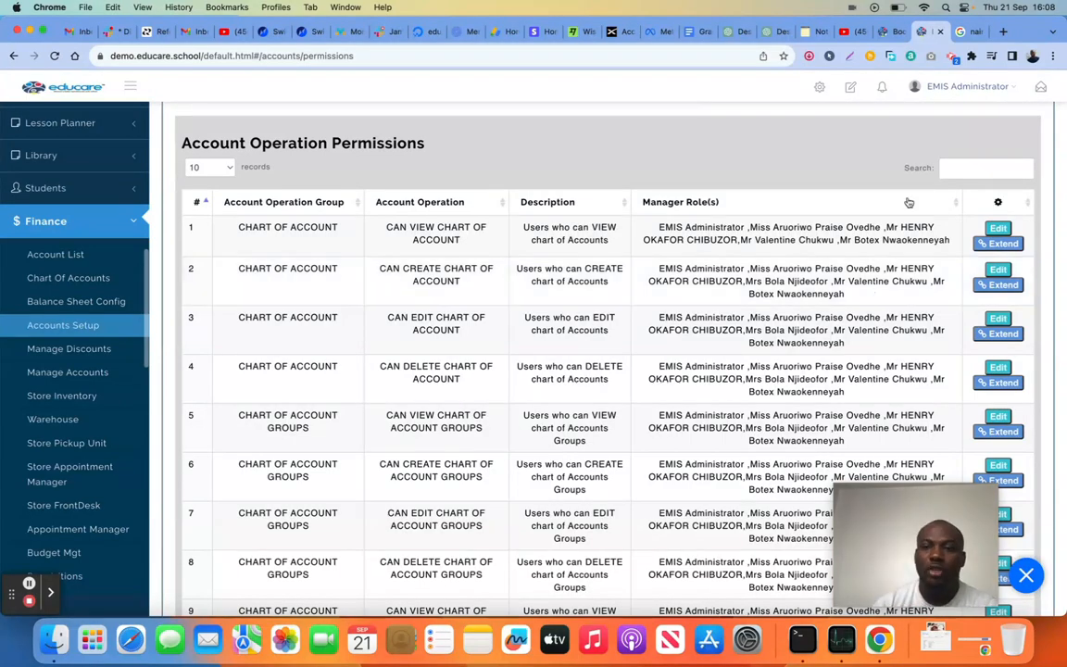
Look through all five pages of account operation permissions, then return to the first page
scroll(834, 176, down, 5)
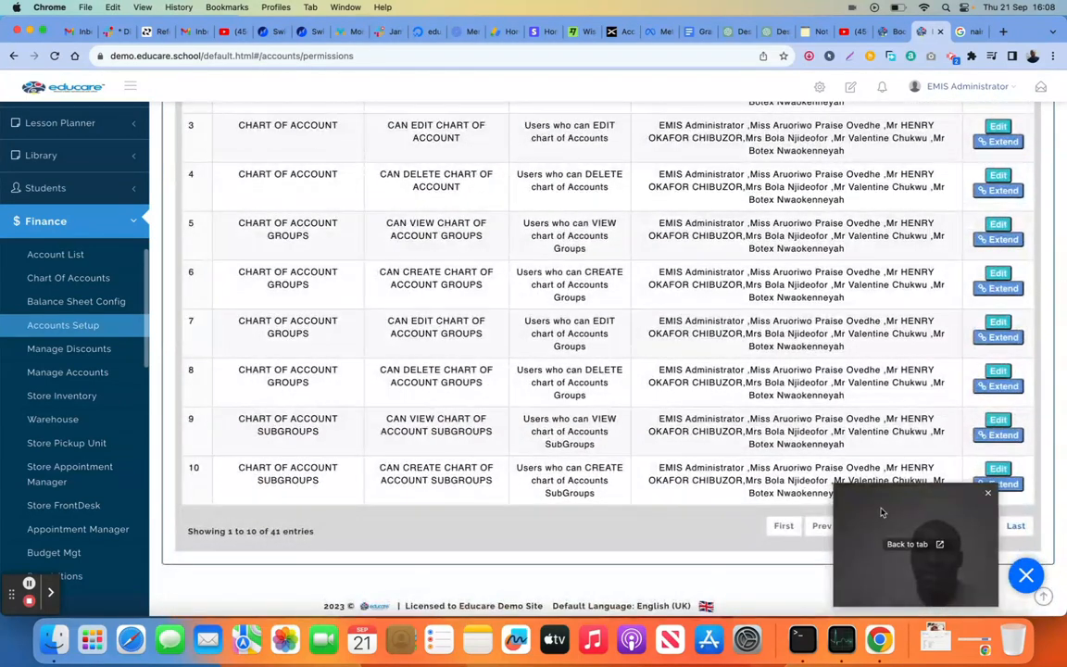
scroll(698, 361, up, 3)
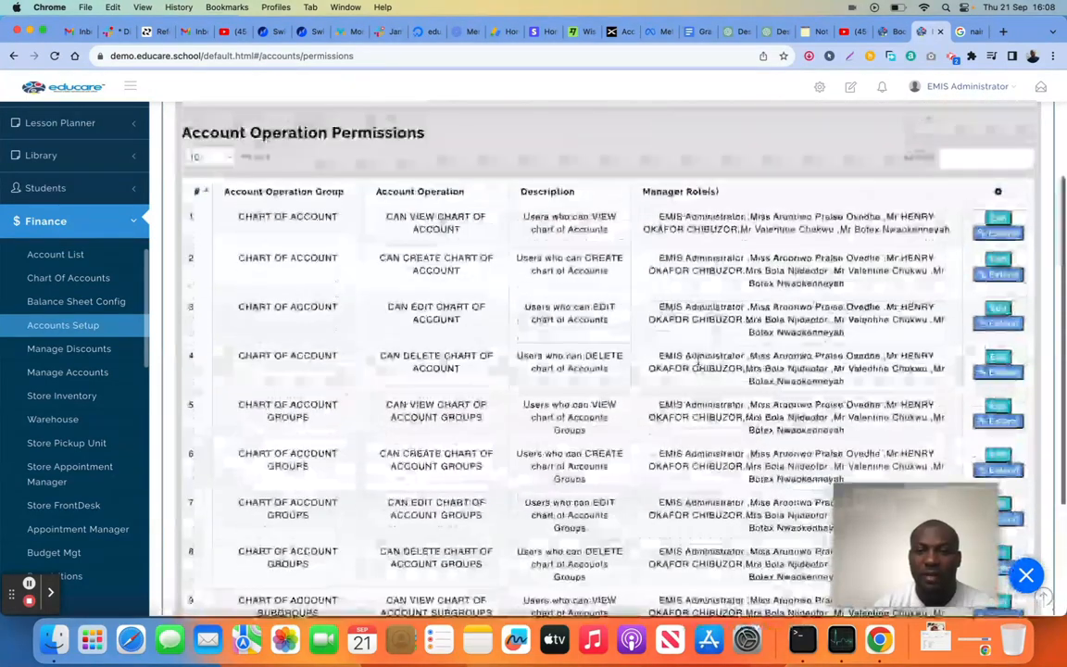
scroll(698, 359, down, 3)
drag(904, 528, 749, 530)
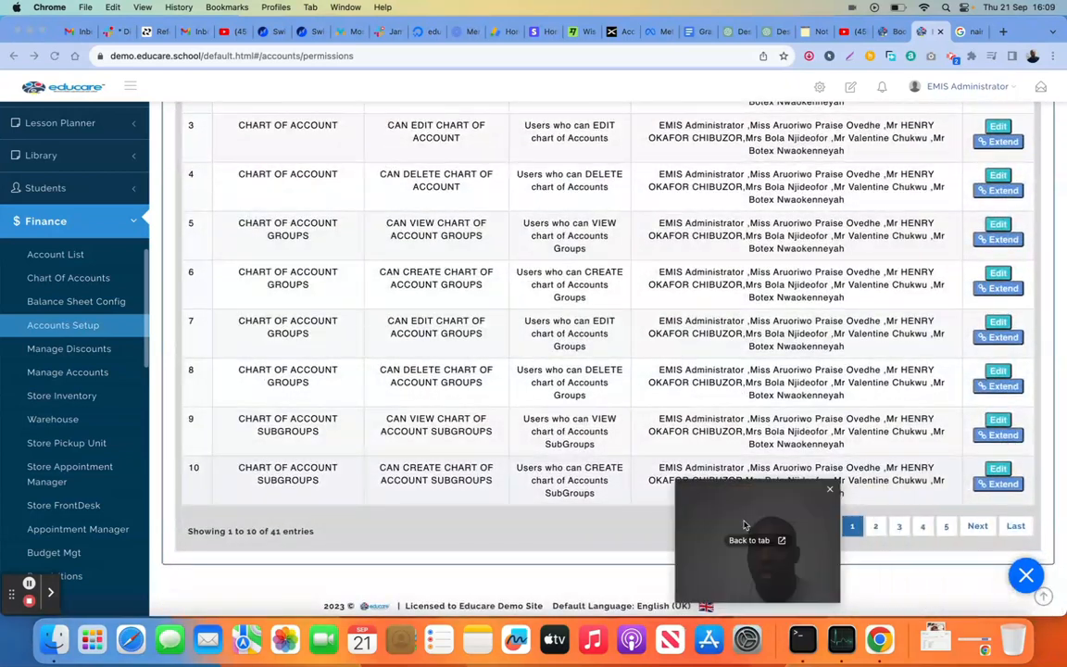
click(875, 527)
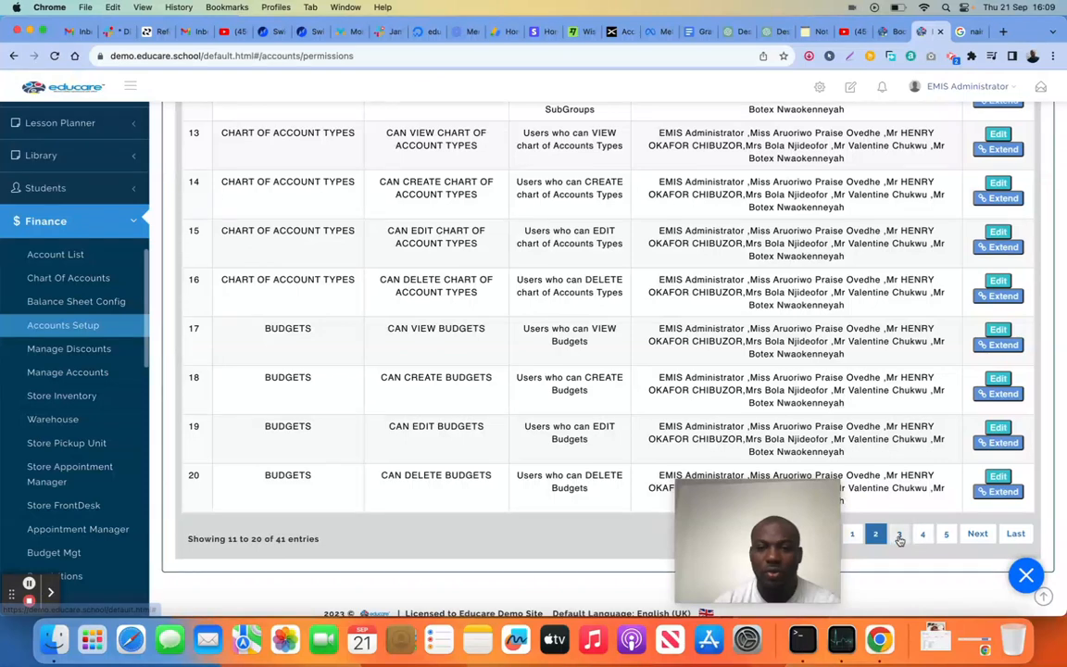
click(898, 537)
click(923, 537)
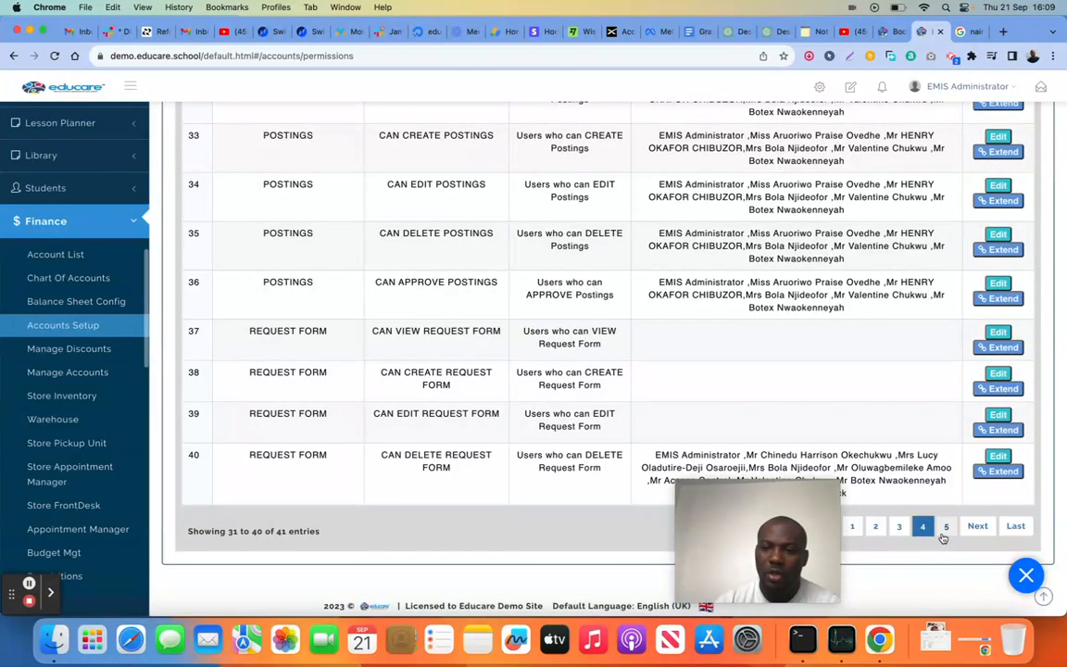
click(944, 532)
click(852, 453)
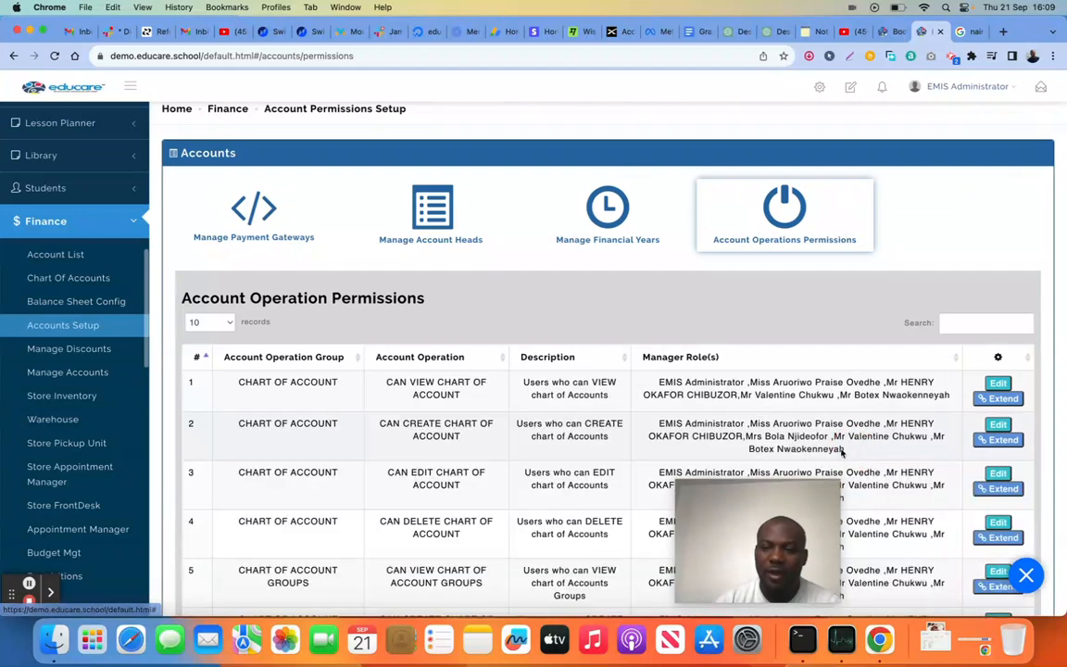
drag(742, 530, 881, 543)
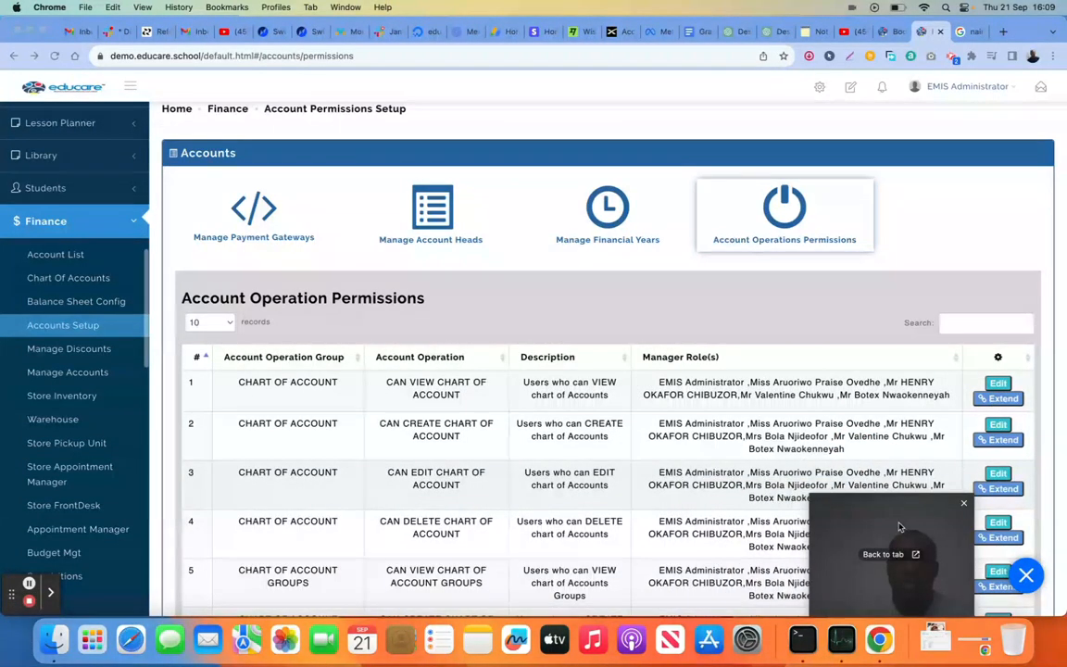
drag(912, 525, 915, 525)
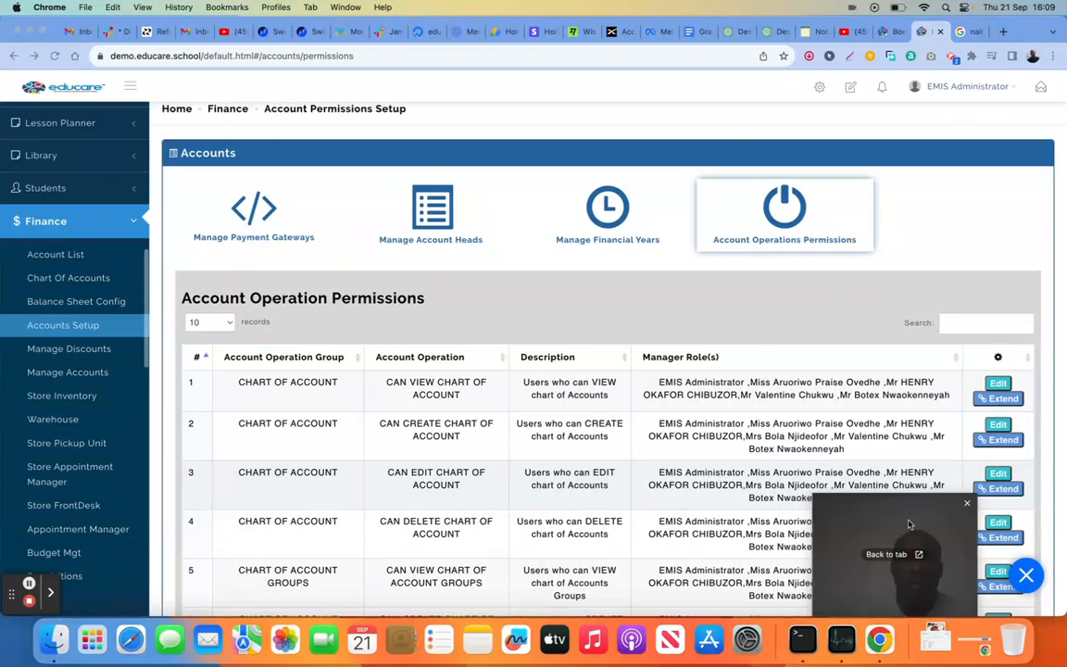
Begin a new discount type titled Test under Manage Discounts, with account head School Fees Account(Primary) and Invoice Scope
click(85, 351)
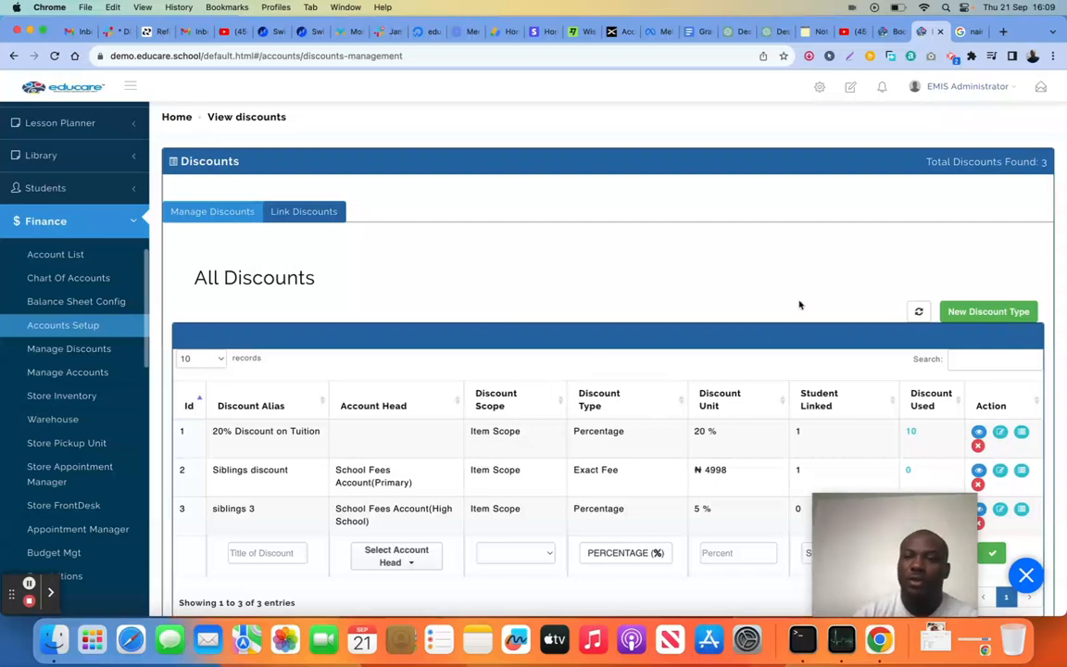
scroll(861, 345, down, 3)
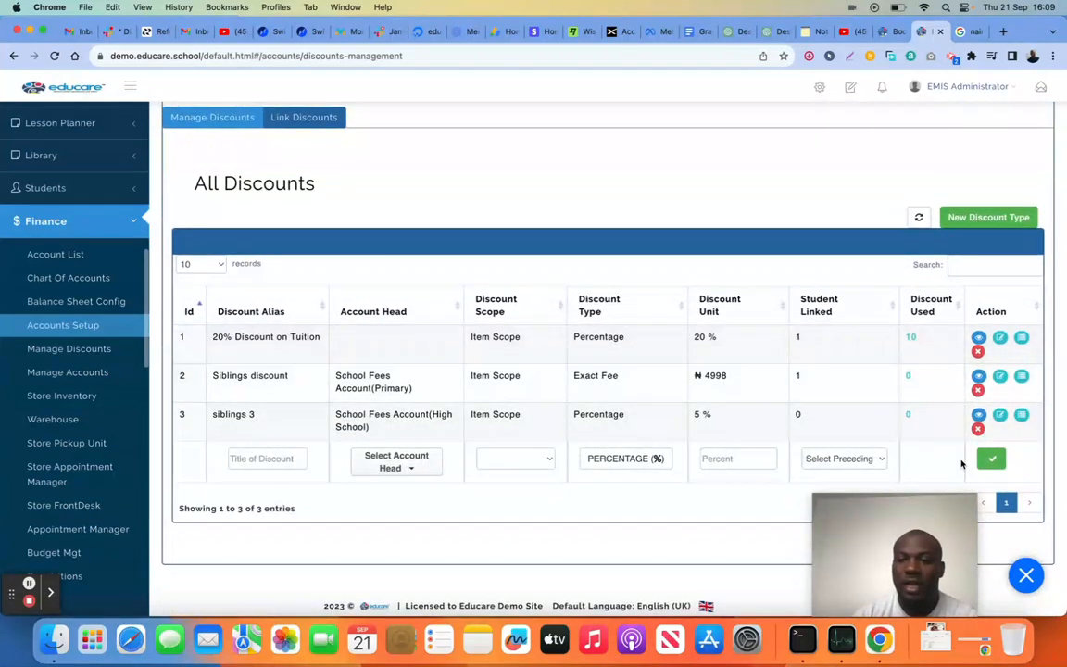
click(973, 221)
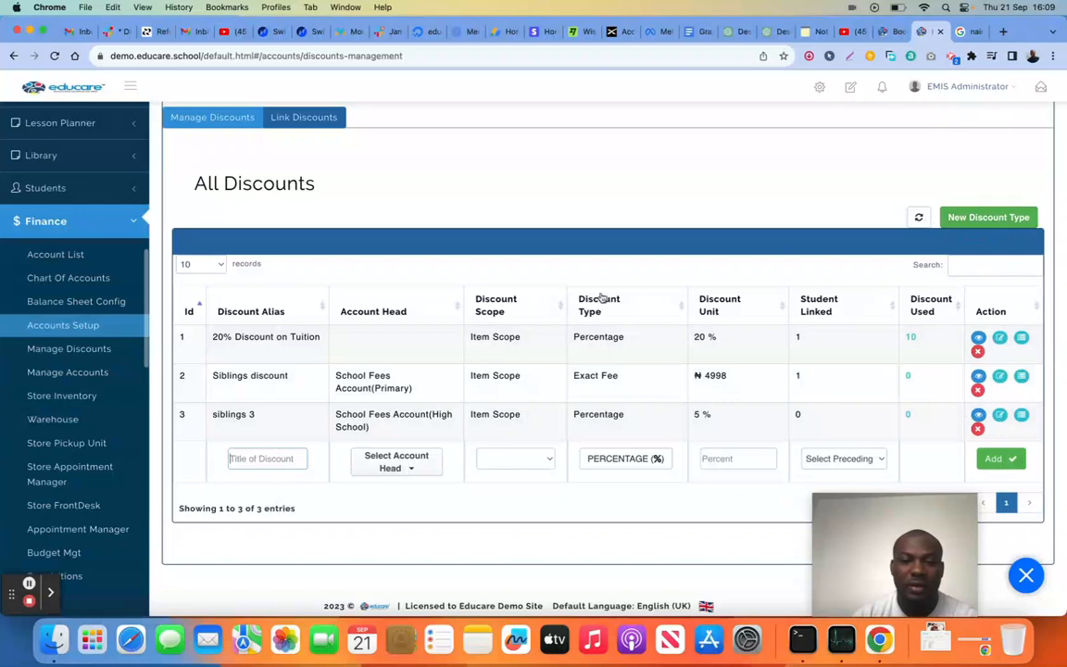
text(Test)
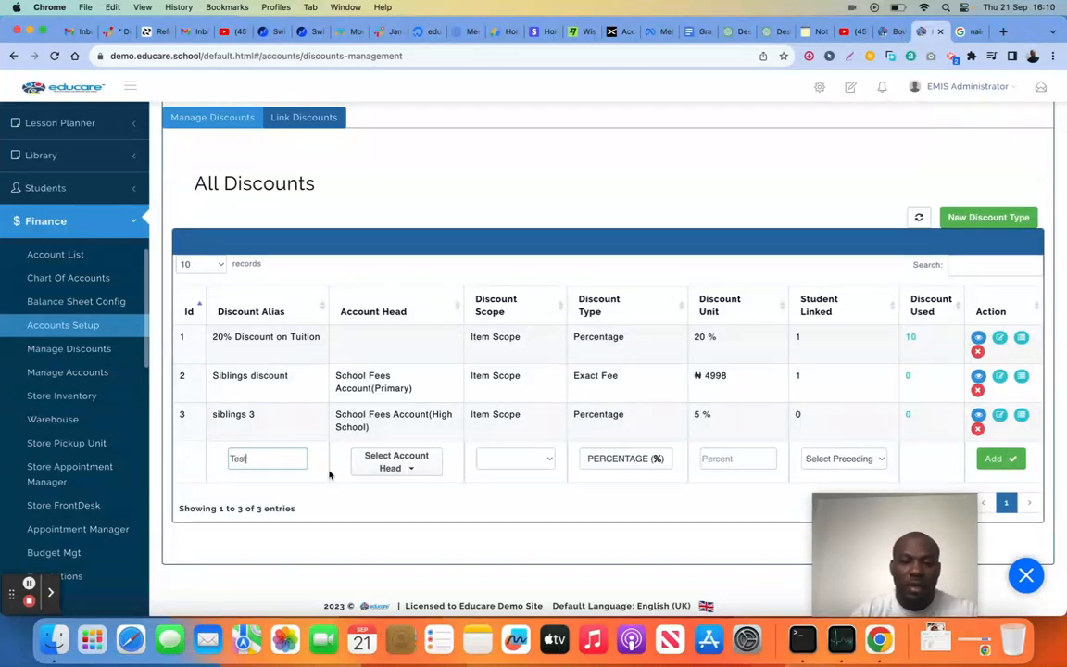
click(414, 463)
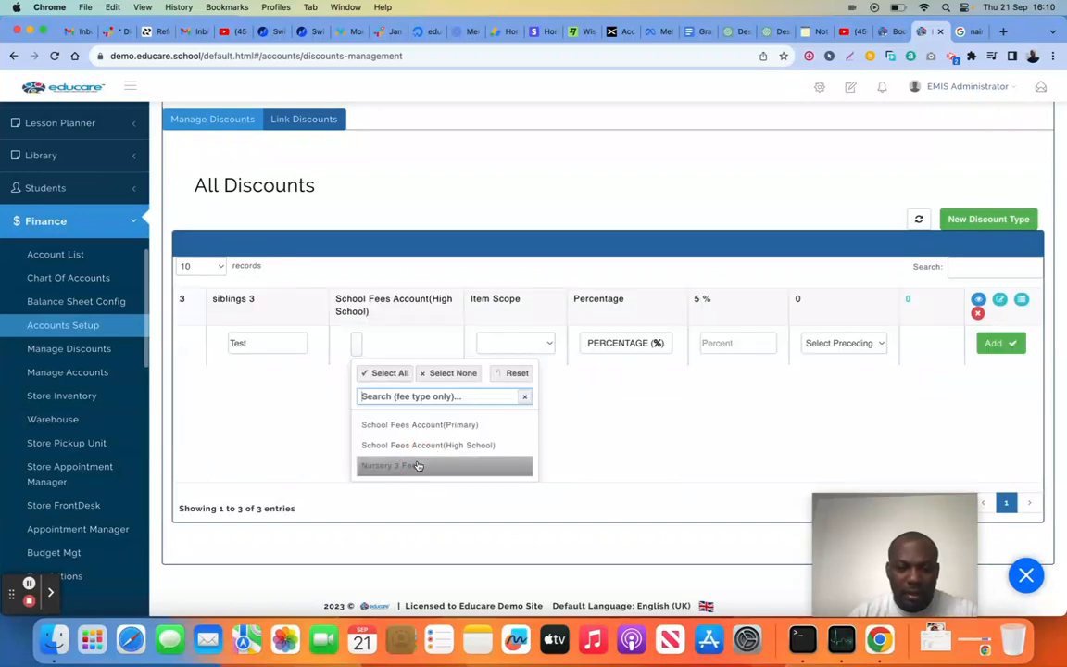
click(427, 426)
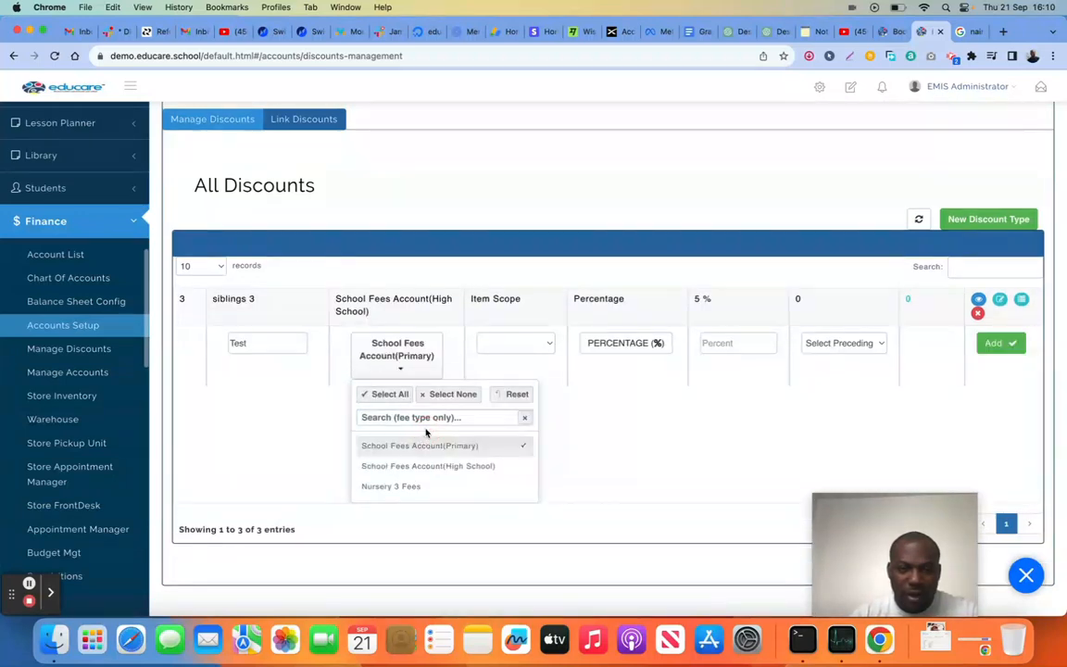
click(508, 346)
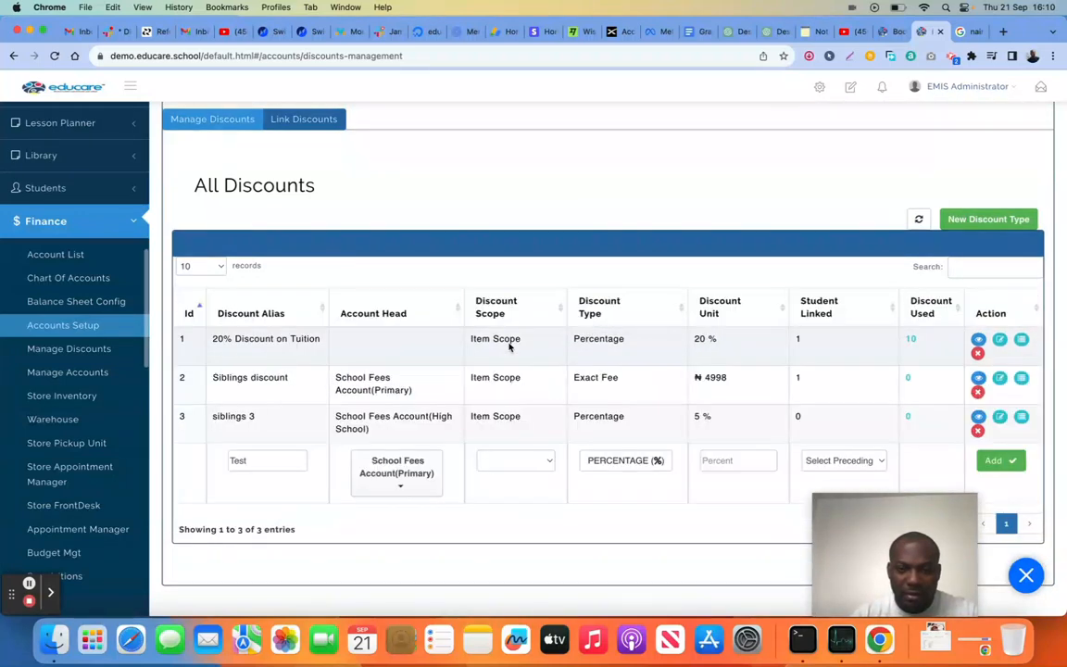
click(500, 463)
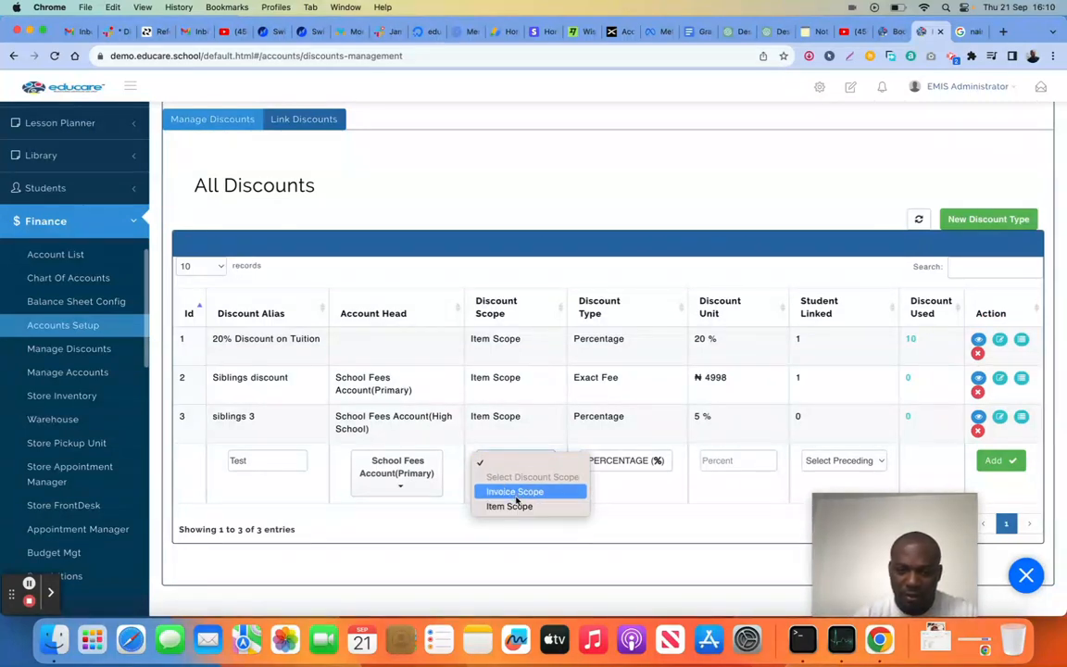
click(514, 491)
click(612, 467)
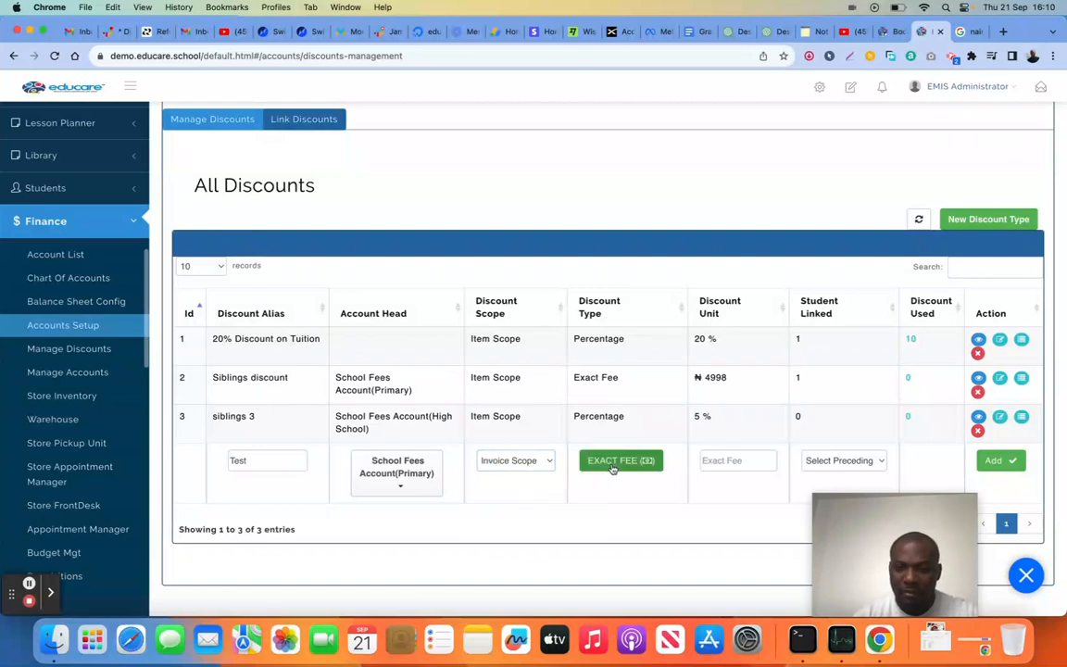
click(627, 463)
click(722, 458)
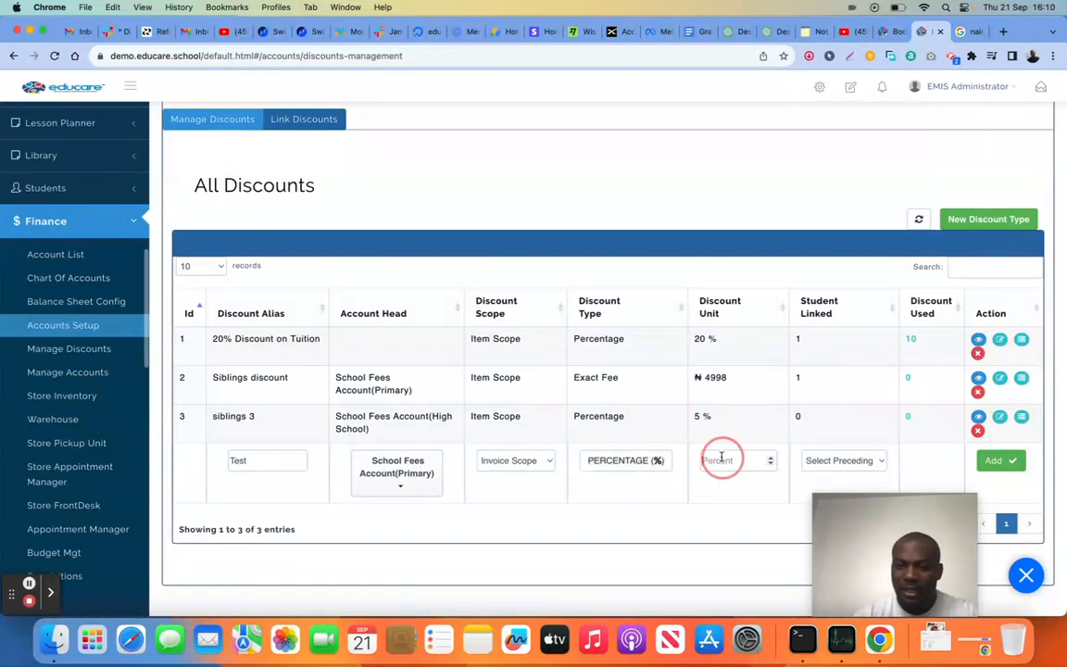
text(5)
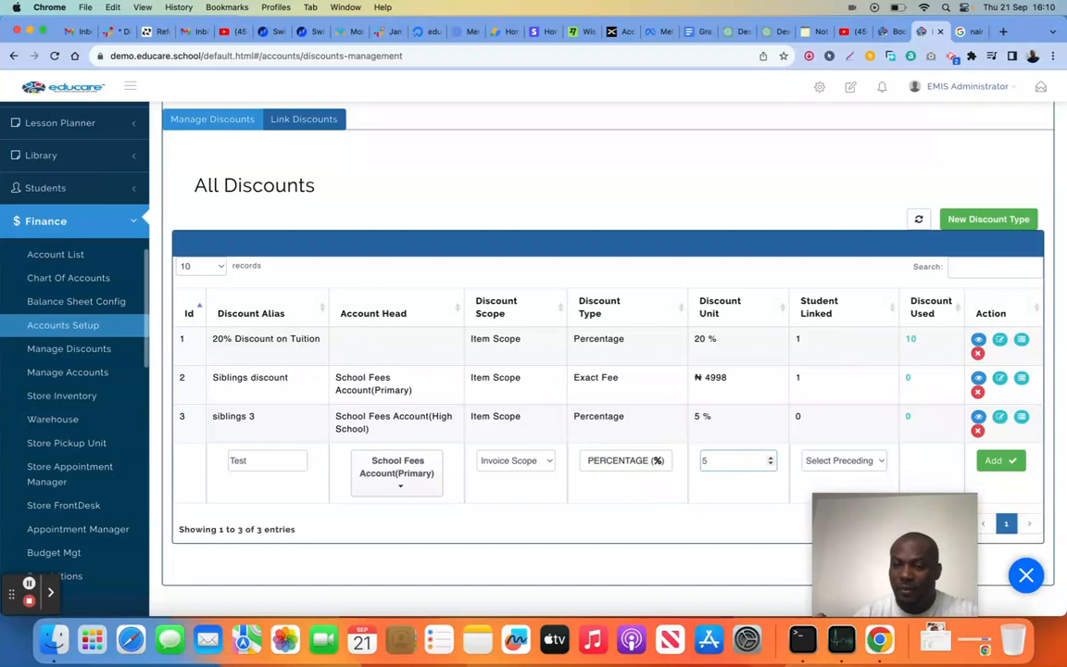
key(BackSpace)
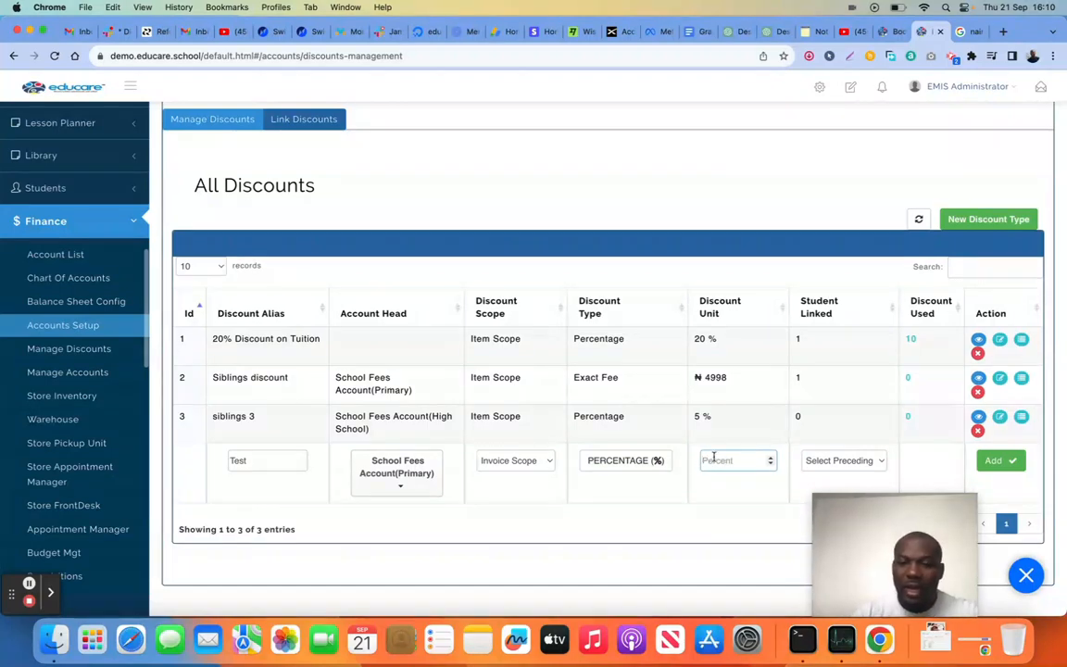
Make the Test discount an exact fee of 5000 with Siblings discount as its preceding discount, and add it
click(628, 462)
click(712, 460)
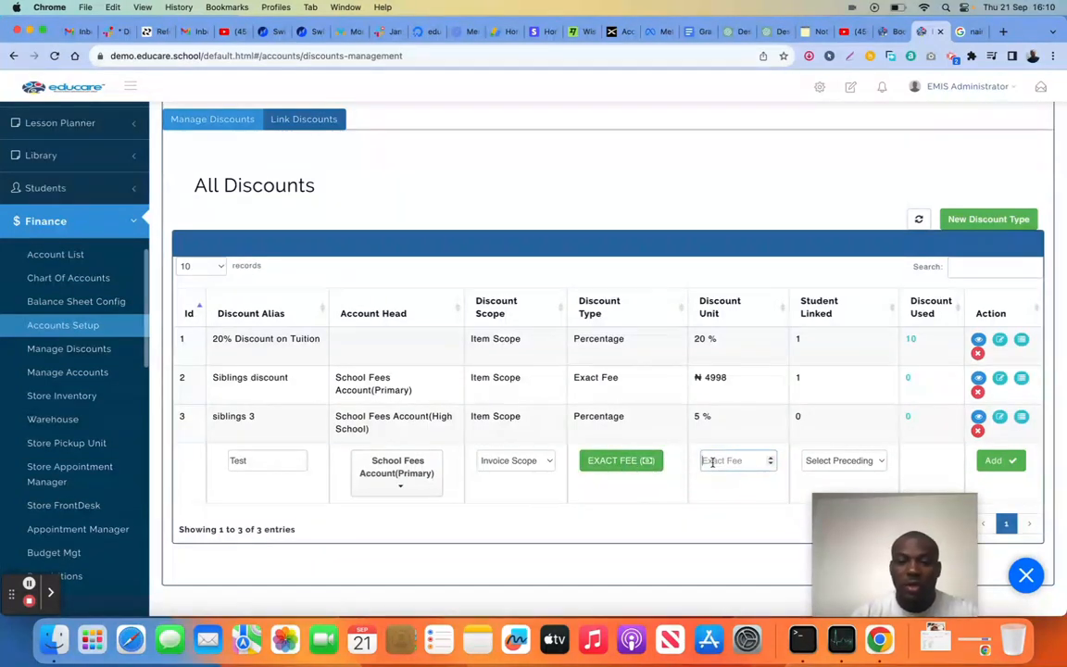
text(5000)
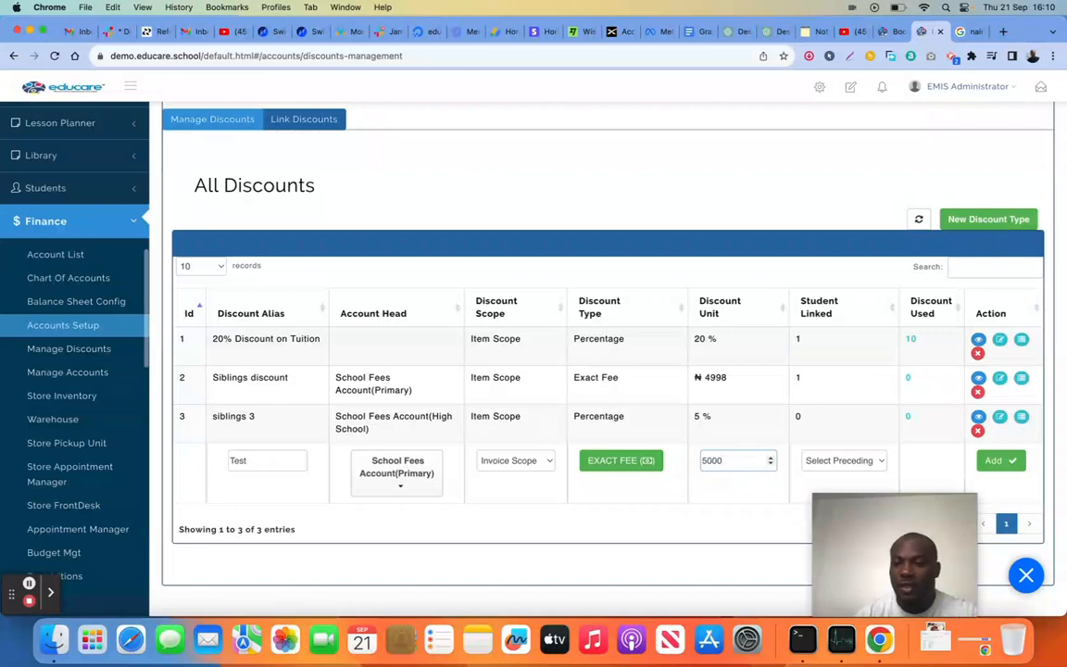
click(848, 460)
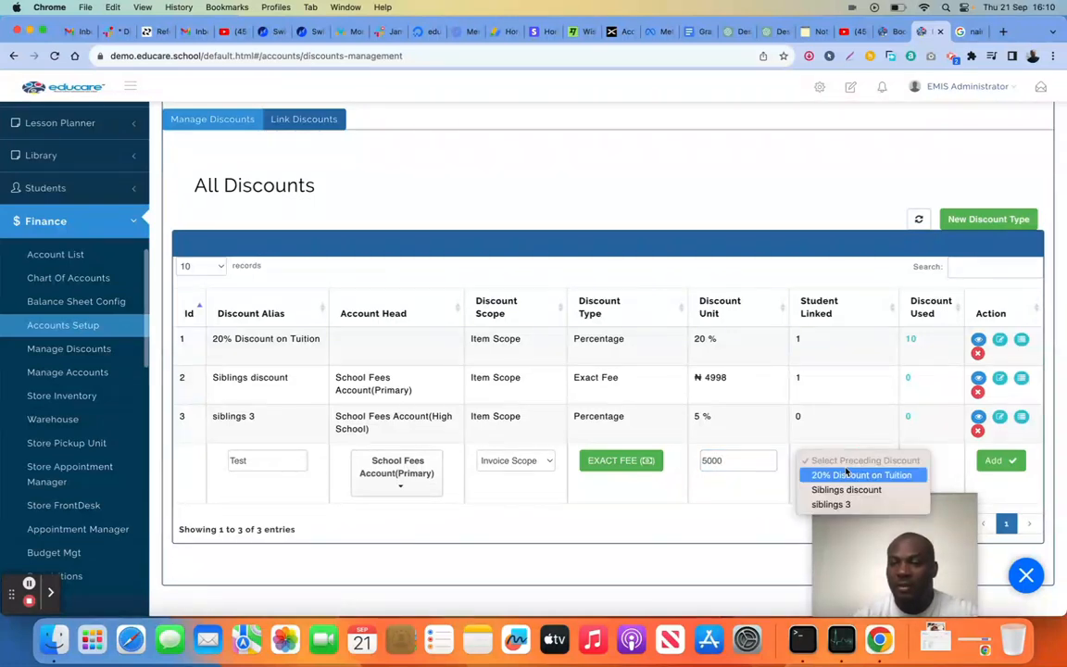
click(846, 490)
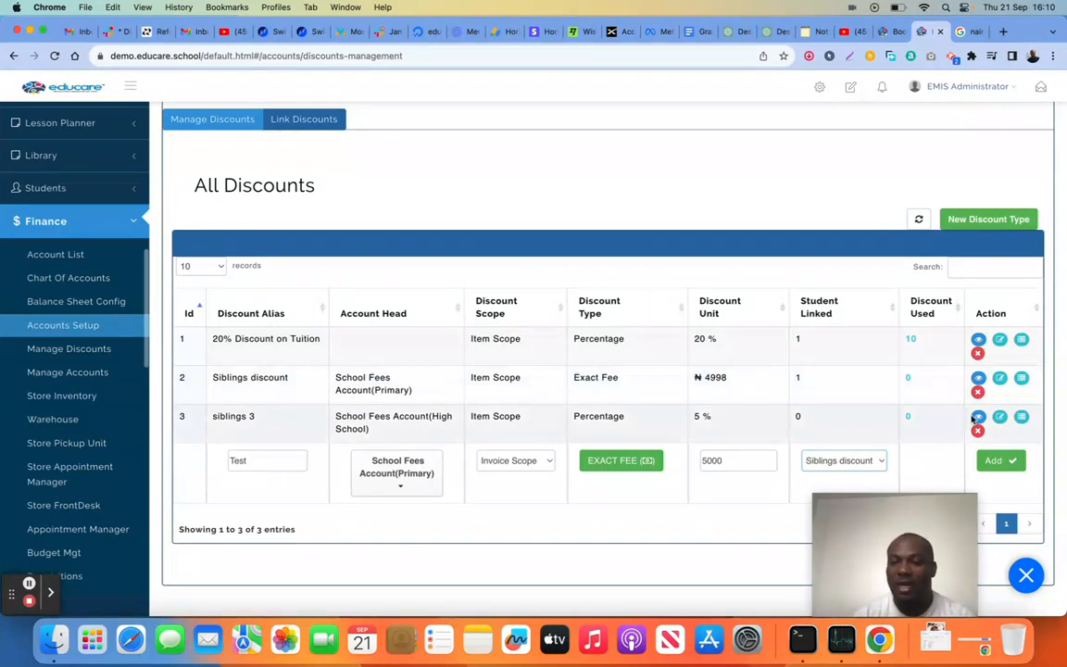
click(1003, 465)
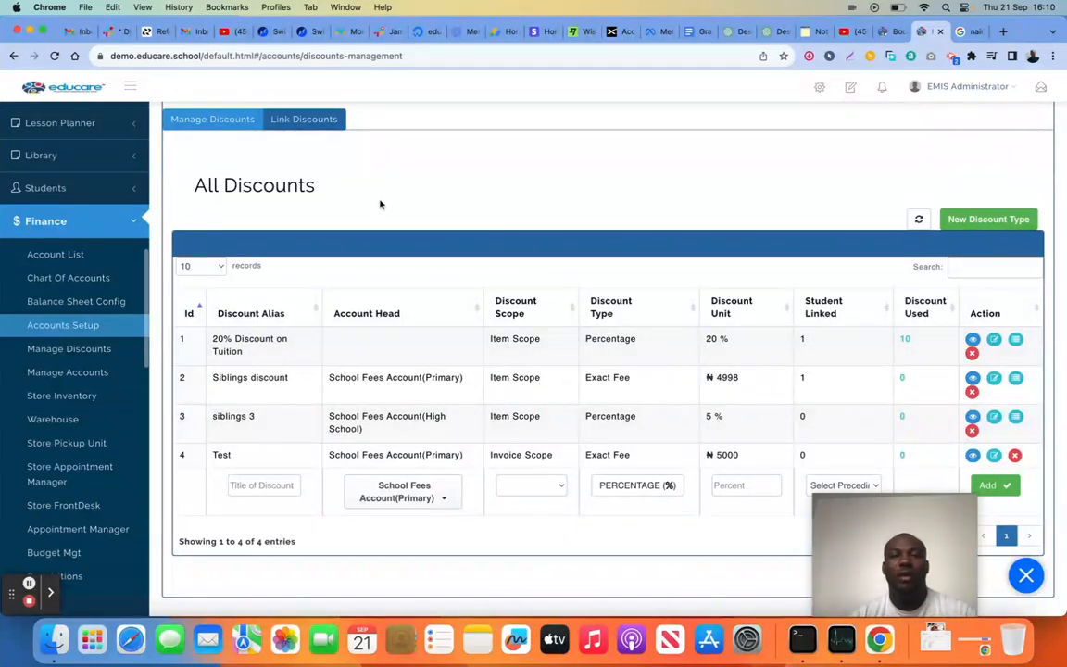
scroll(380, 205, up, 1)
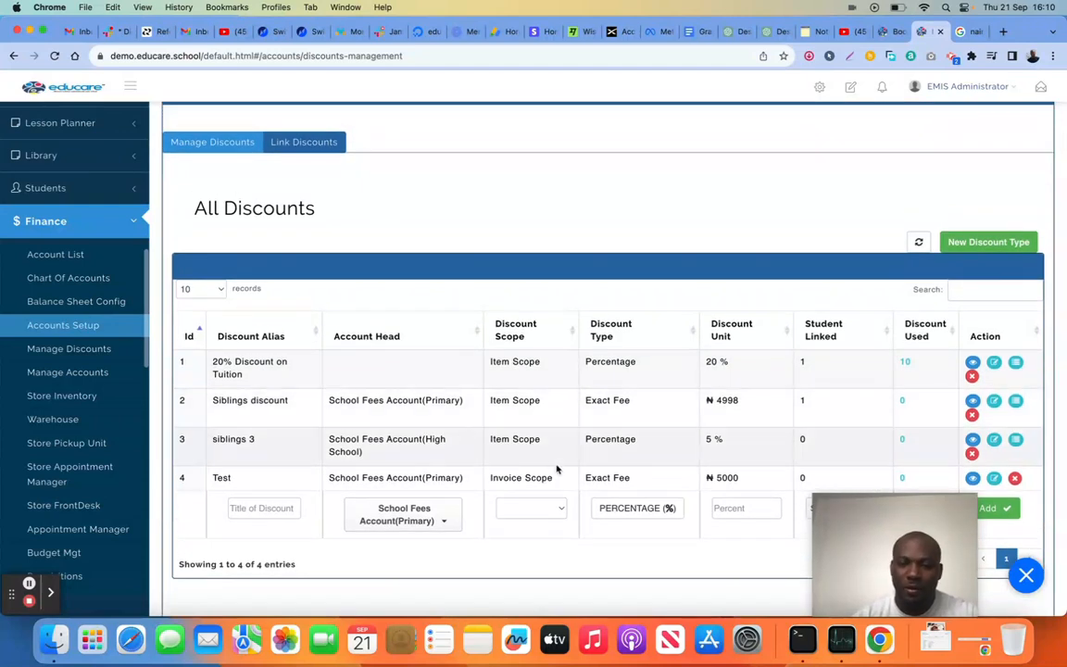
Open the form for linking discounts to students and choose Test as the discount
scroll(546, 473, down, 1)
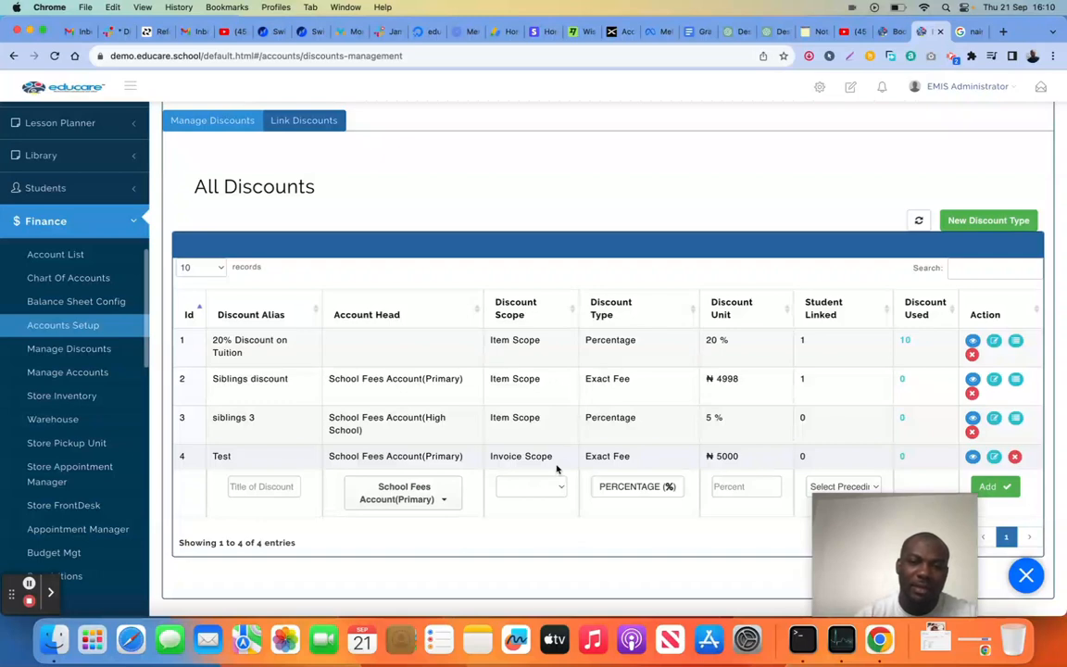
scroll(557, 467, up, 1)
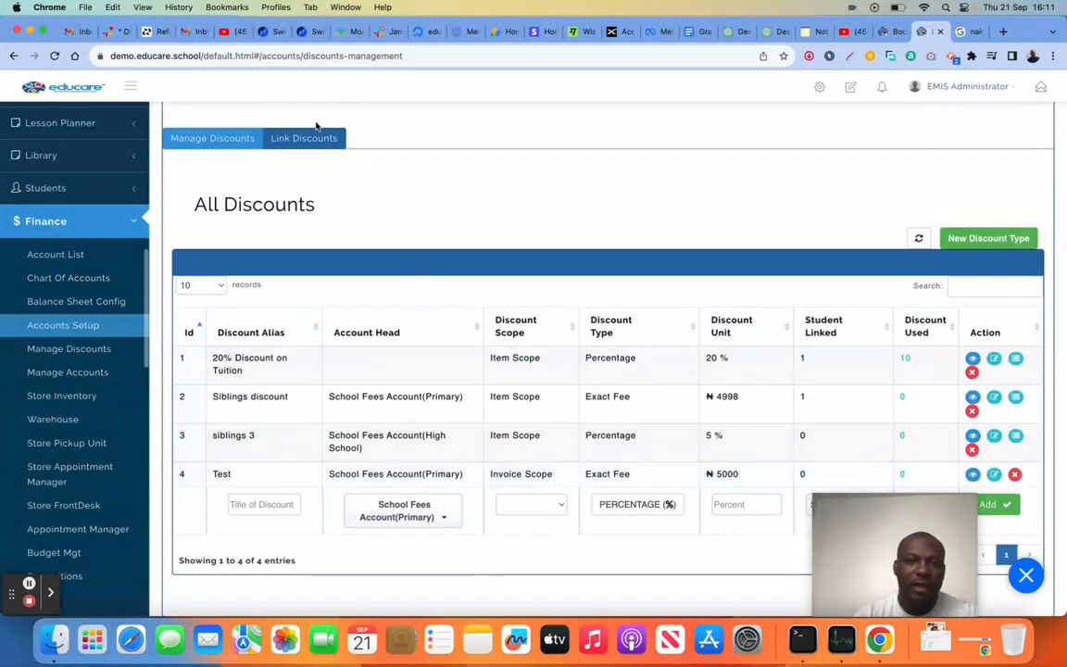
click(303, 139)
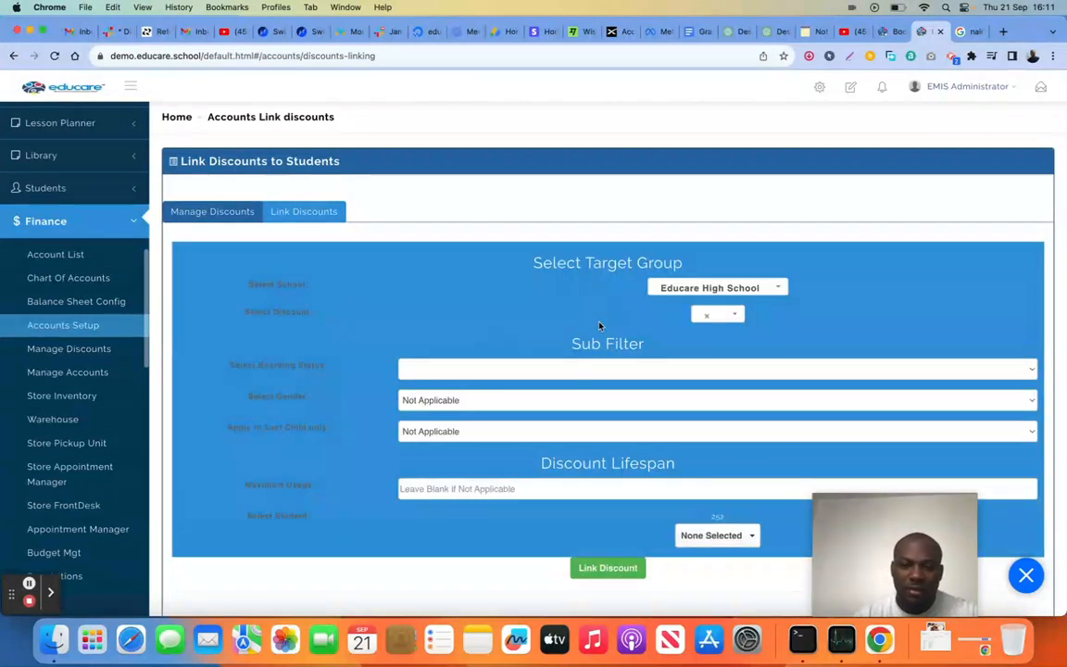
scroll(600, 326, down, 1)
click(732, 288)
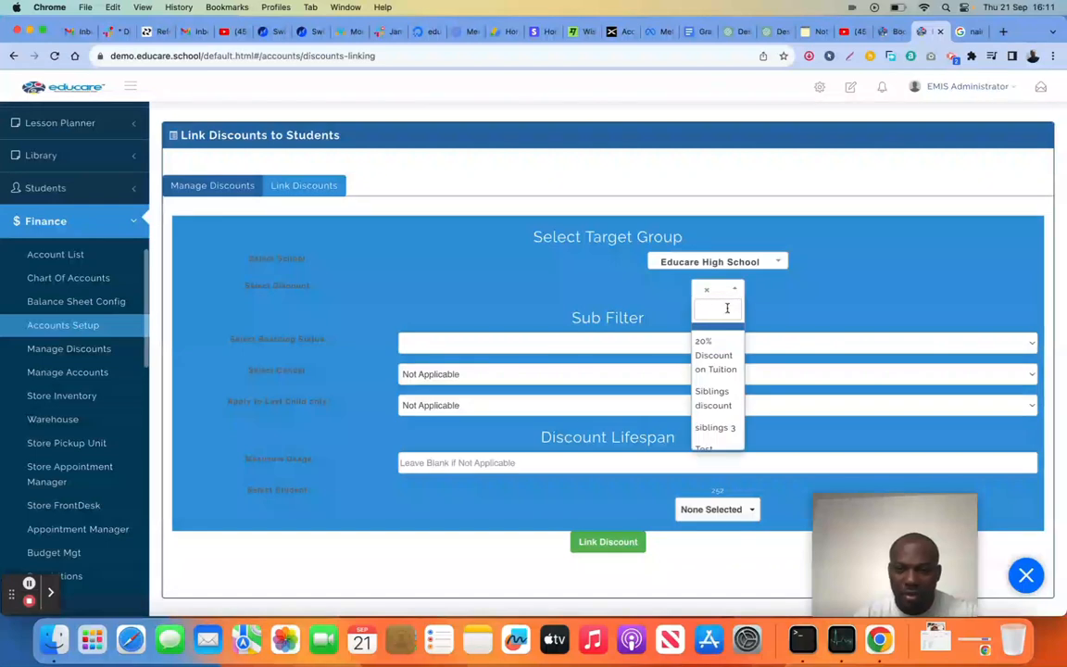
click(713, 443)
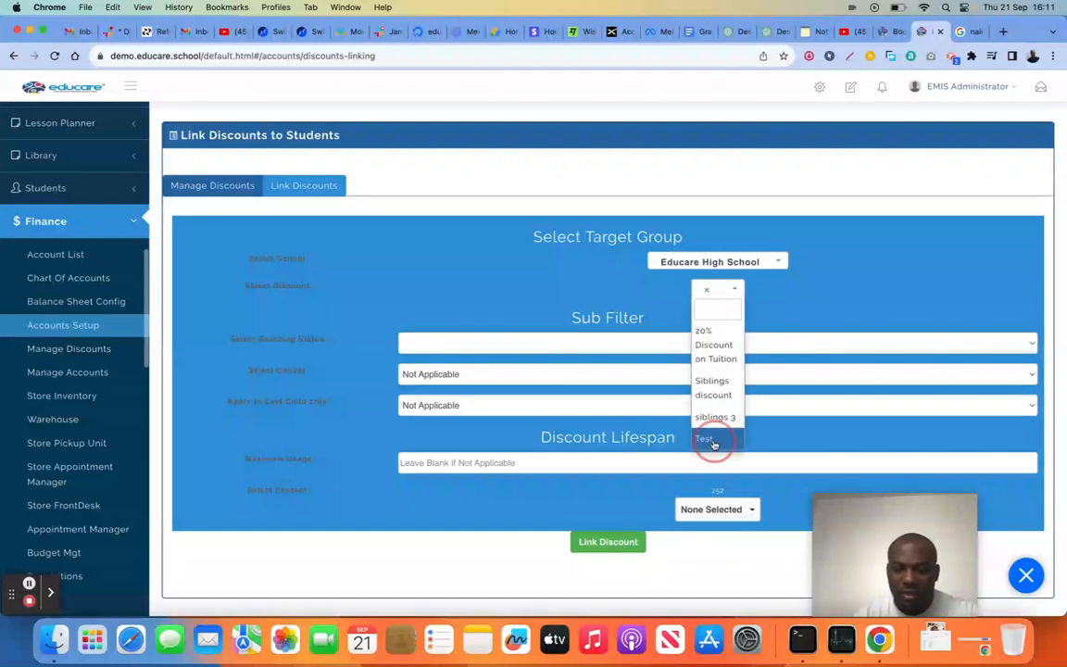
scroll(563, 310, down, 1)
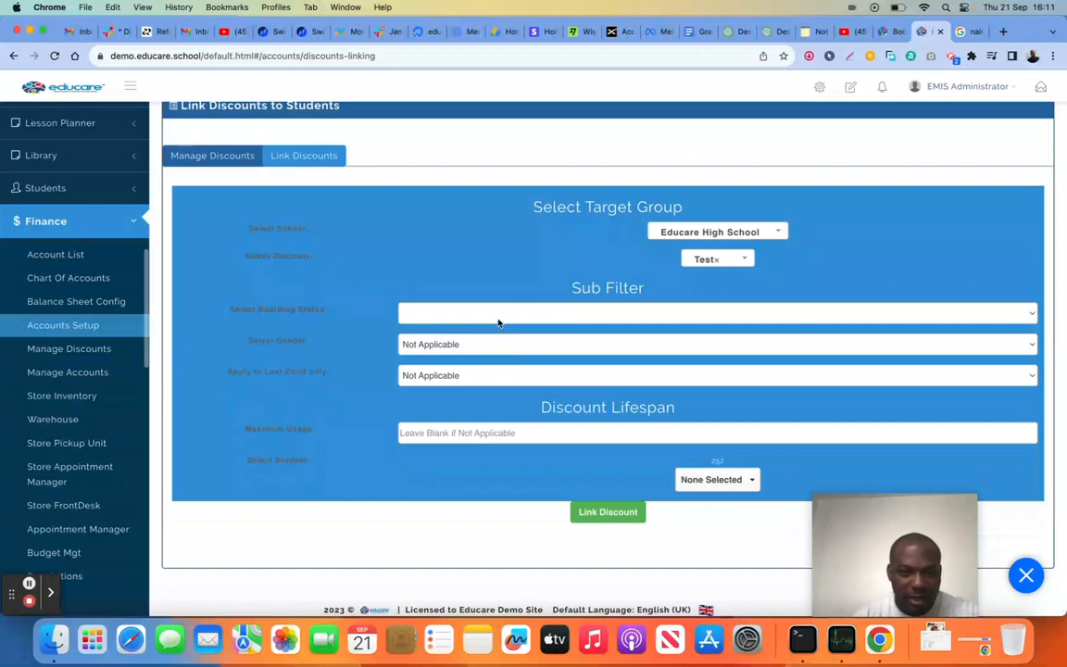
Select the first listed student, set the maximum usage to 2, and link the Test discount
scroll(501, 352, down, 1)
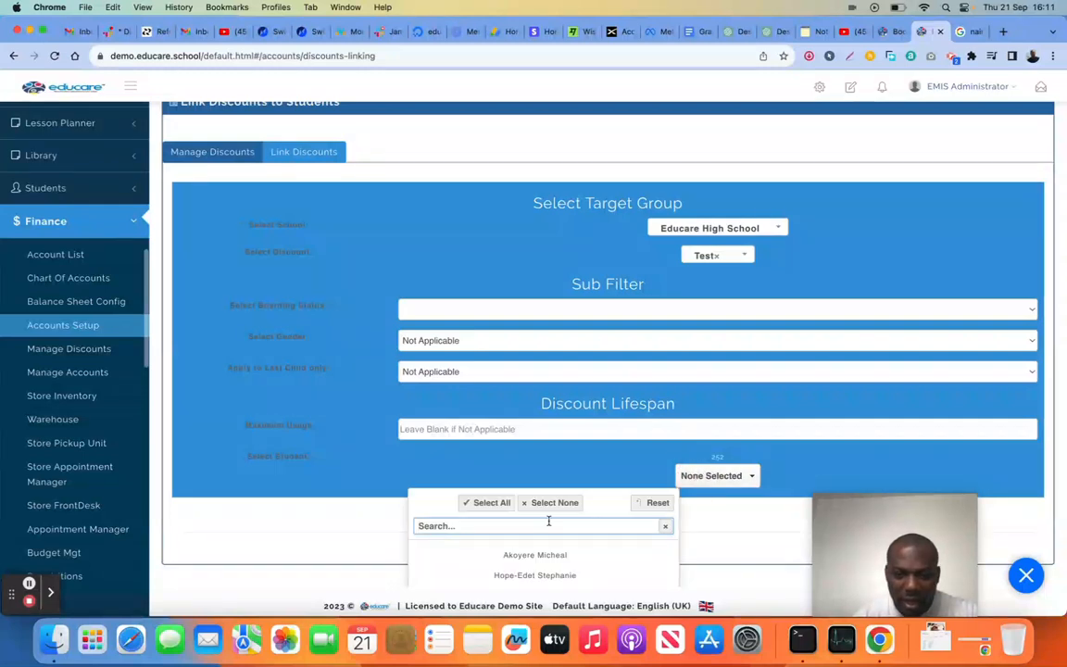
click(545, 556)
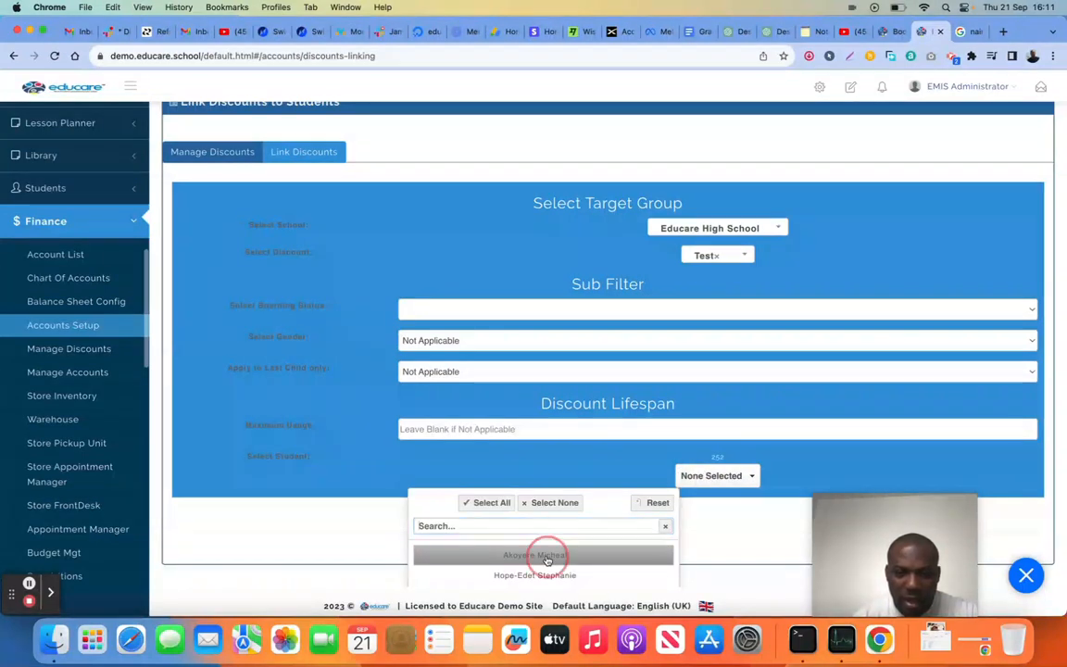
click(573, 460)
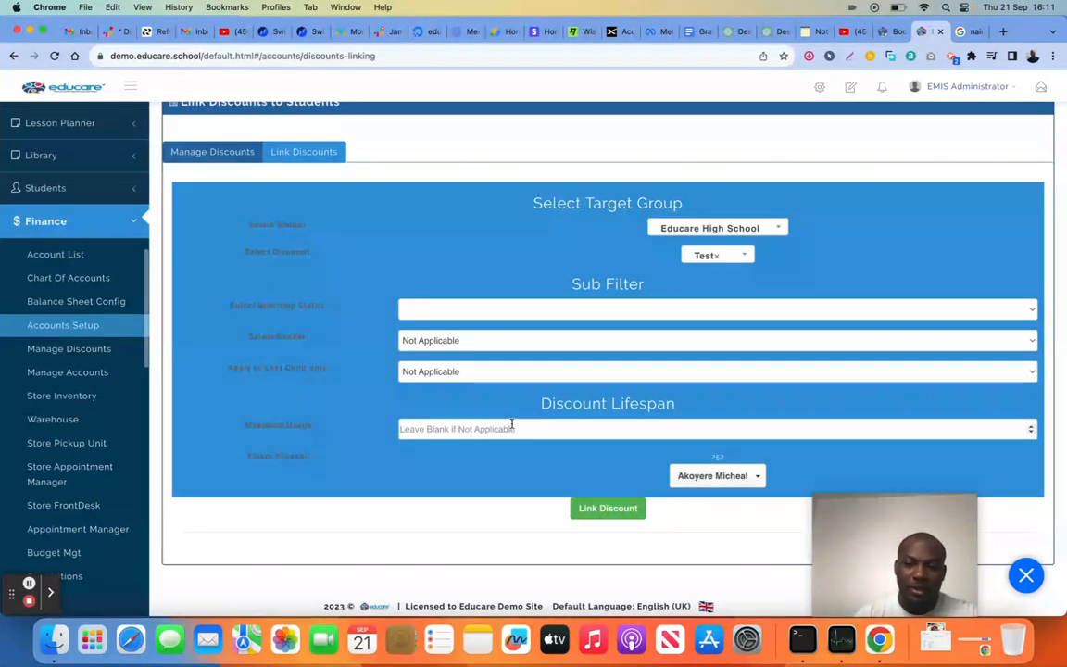
text(2)
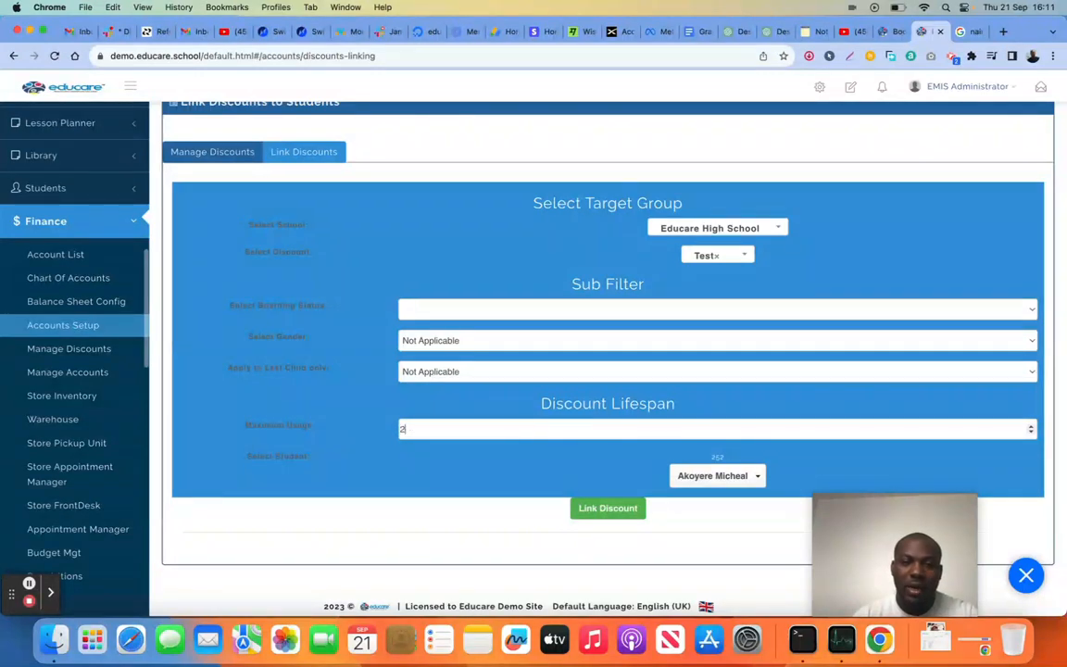
click(610, 510)
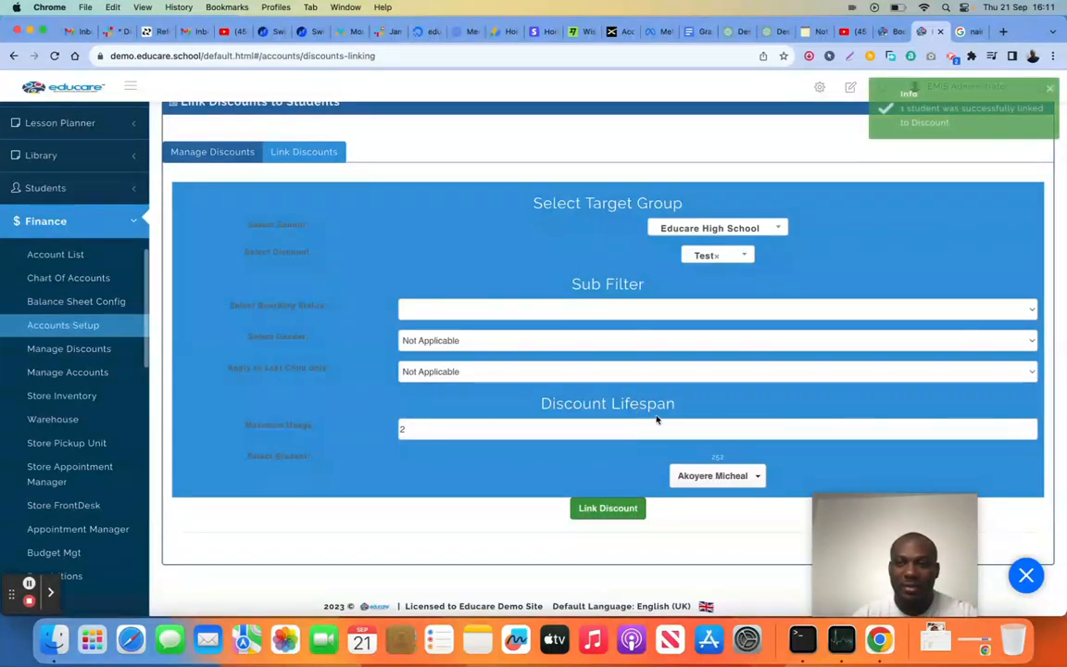
Return to the list of all discounts, check the Test discount's linked student details, and close them
click(208, 152)
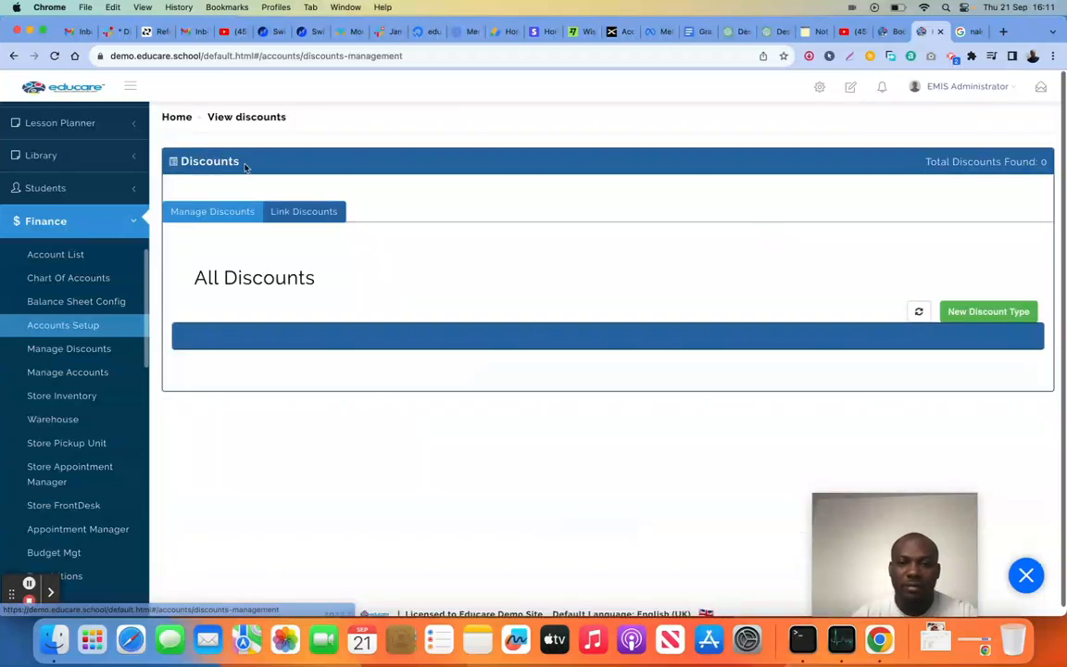
scroll(569, 356, down, 3)
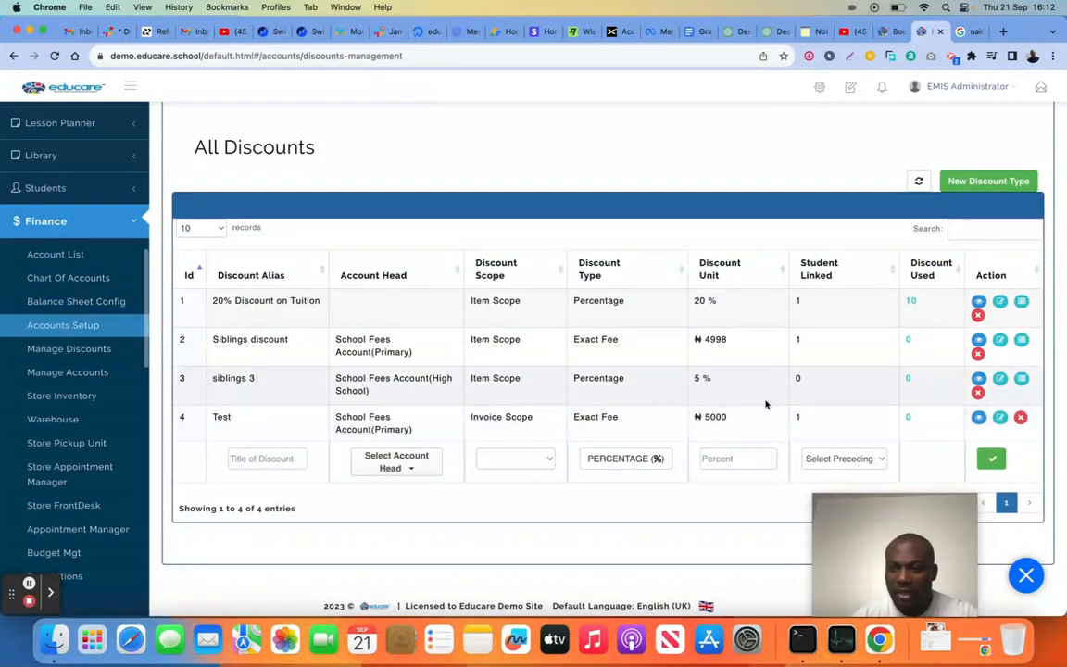
click(978, 417)
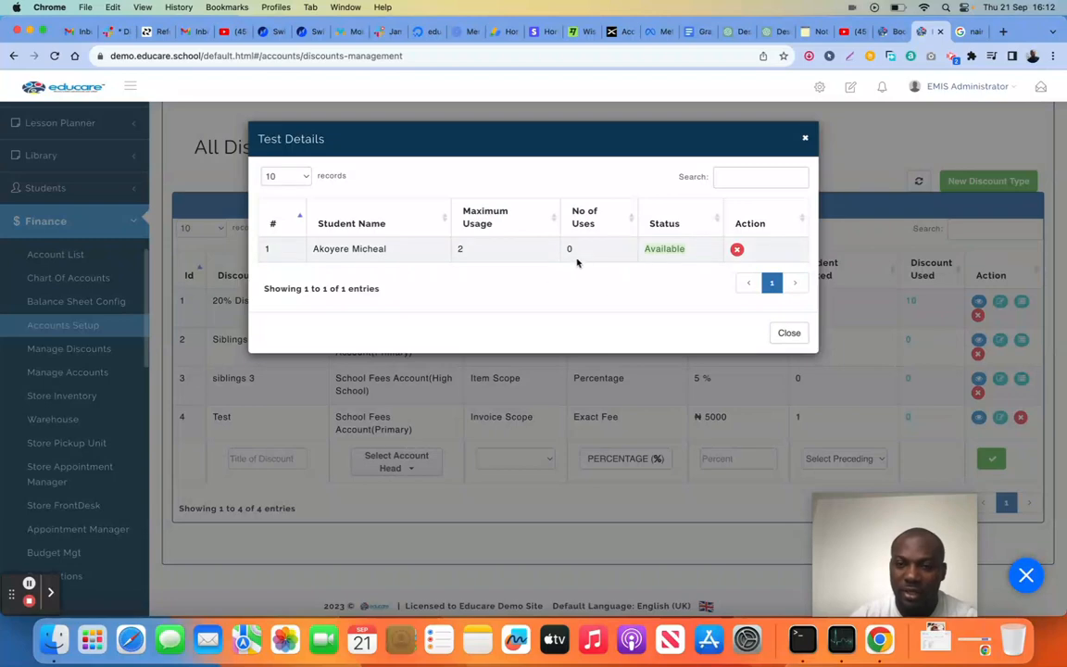
click(788, 333)
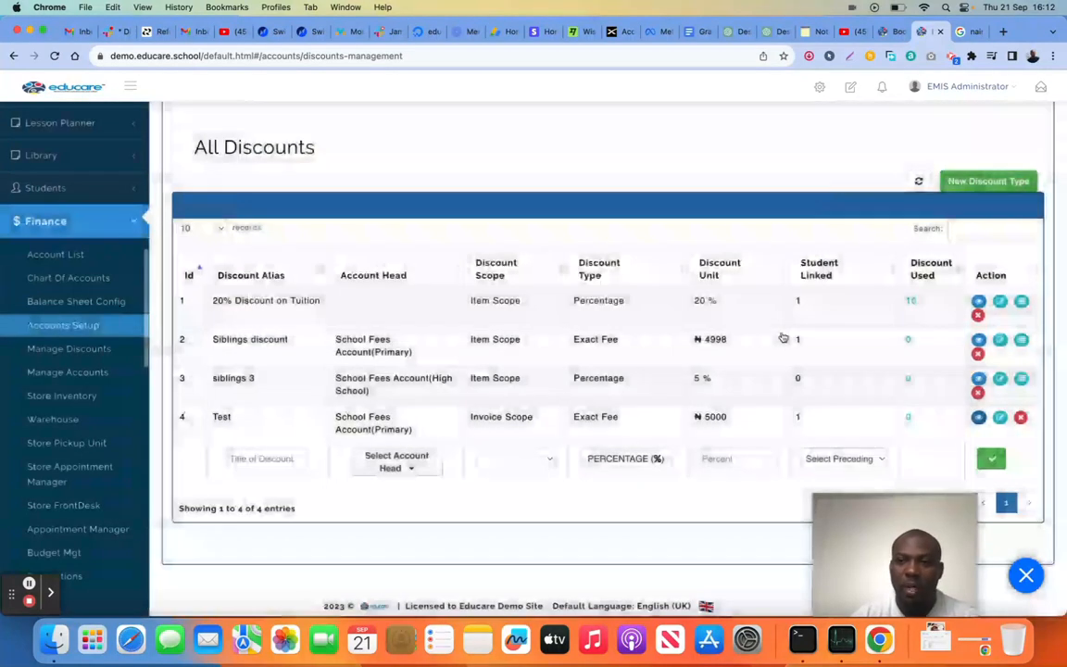
scroll(782, 335, up, 1)
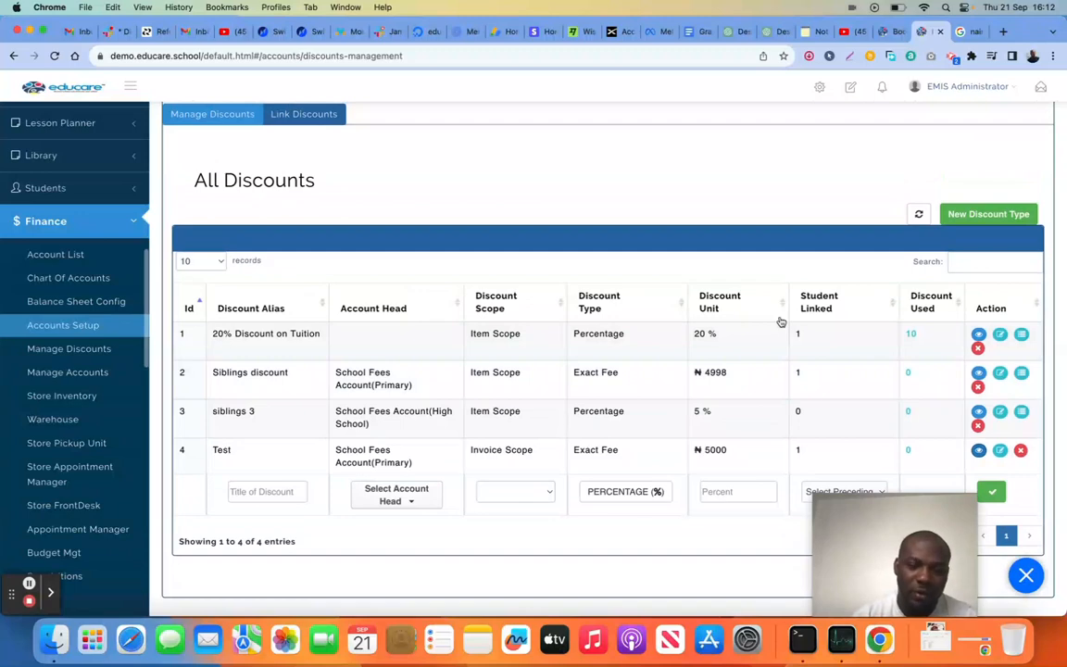
scroll(781, 321, up, 1)
scroll(781, 321, down, 1)
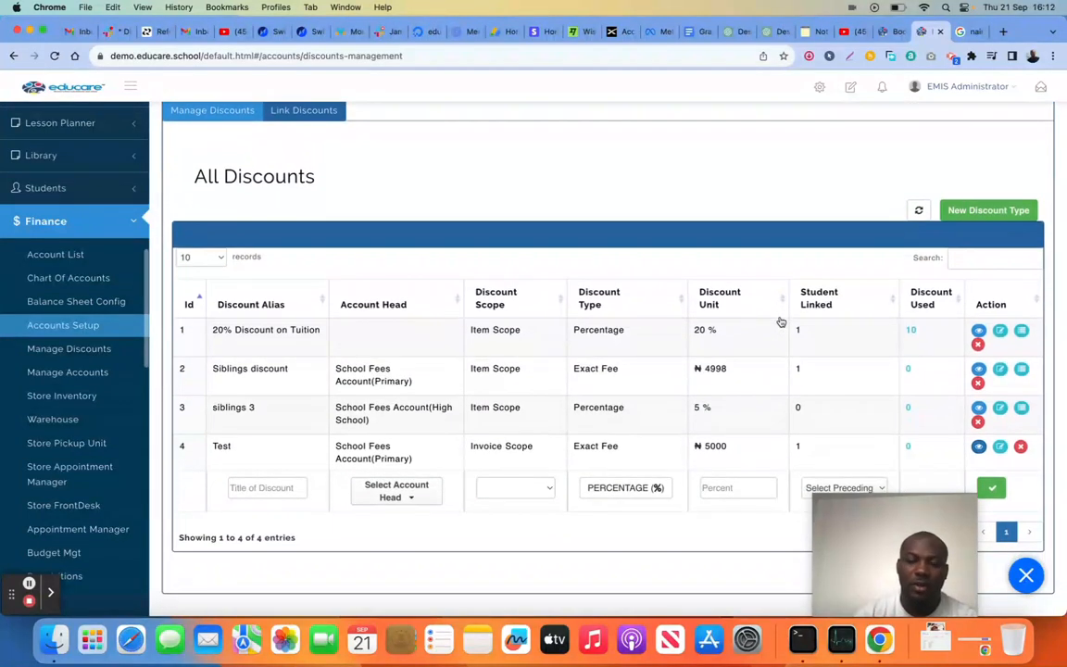
Go to Manage Accounts and open the account head Nursery 3 Fees
click(83, 371)
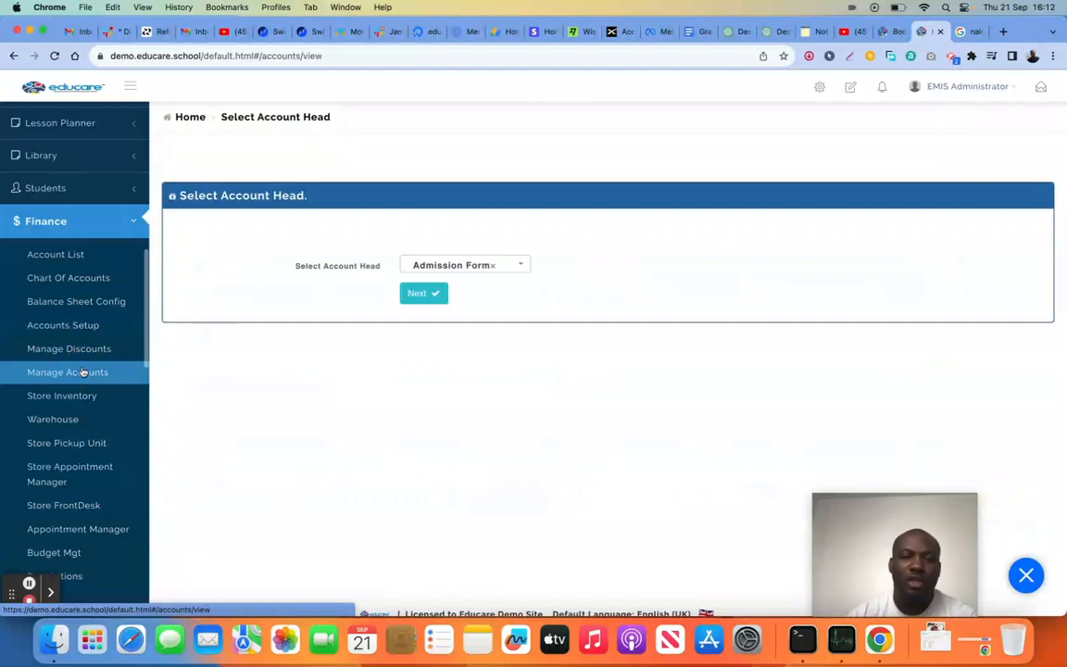
click(454, 264)
scroll(469, 371, down, 2)
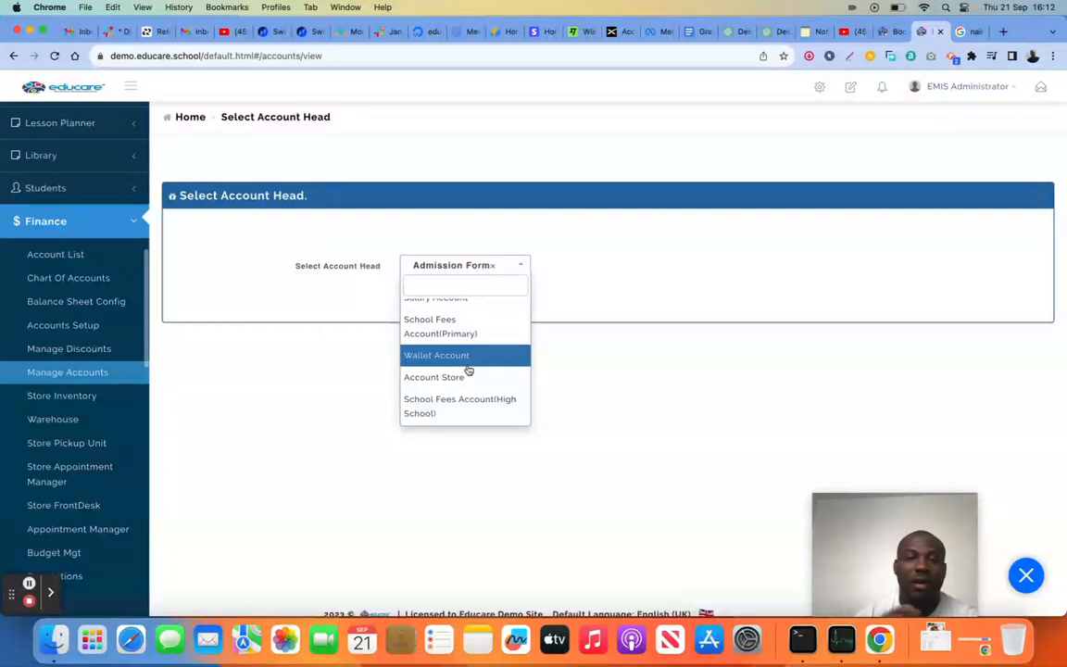
scroll(469, 371, down, 2)
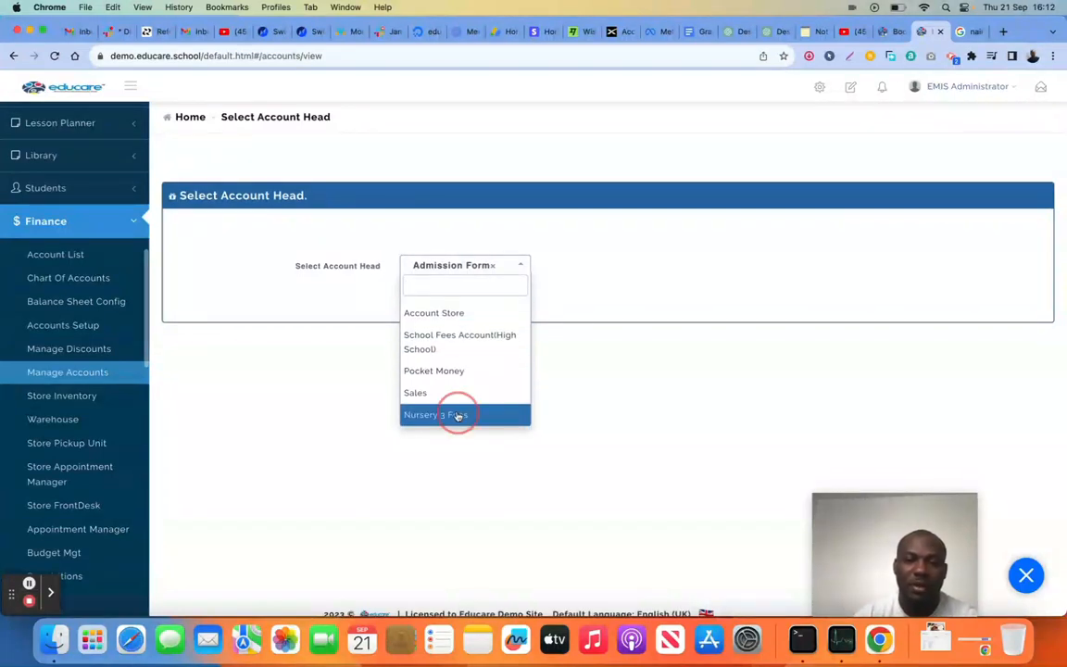
click(453, 412)
click(435, 293)
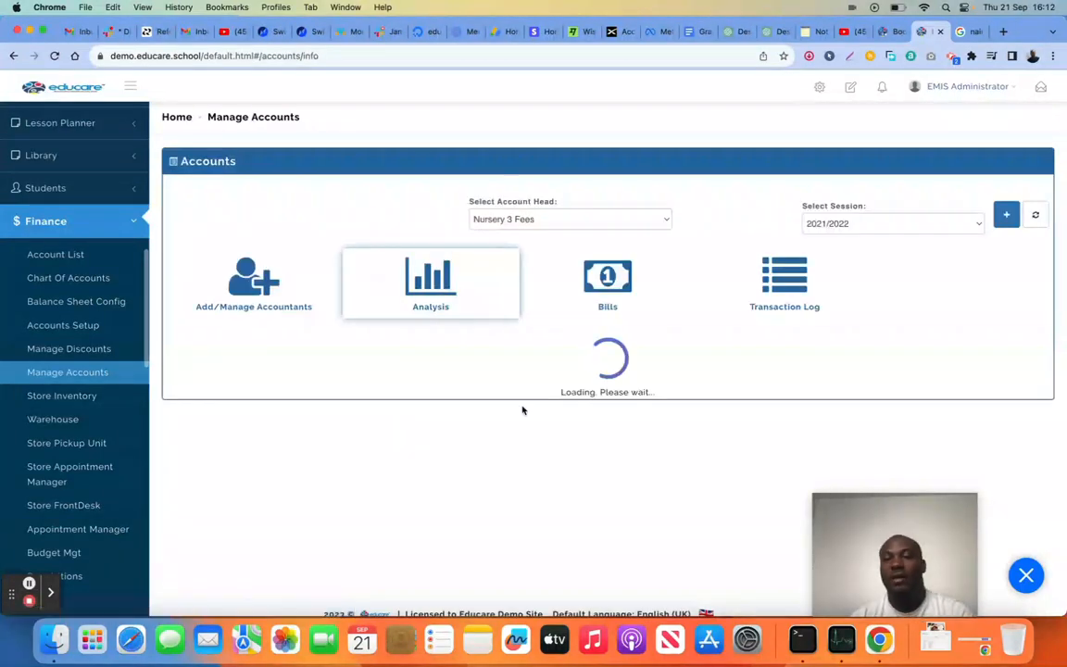
Look through the Nursery 3 Fees analysis dashboard, covering income, fee and discount totals, paid/unpaid students, receipts and invoices
scroll(524, 408, down, 5)
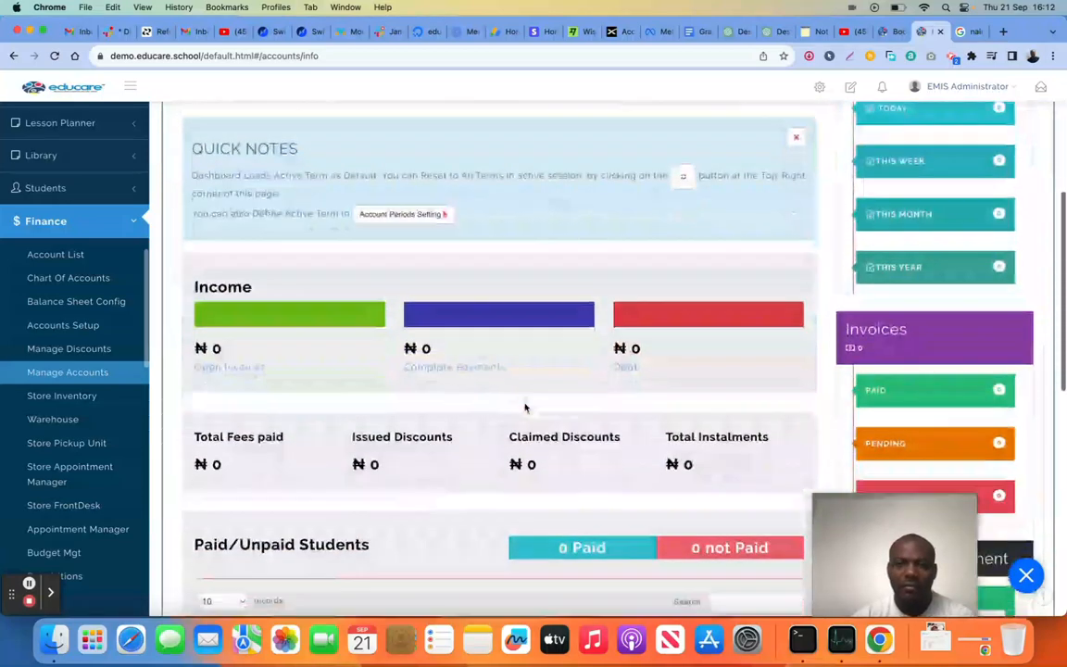
scroll(524, 405, up, 5)
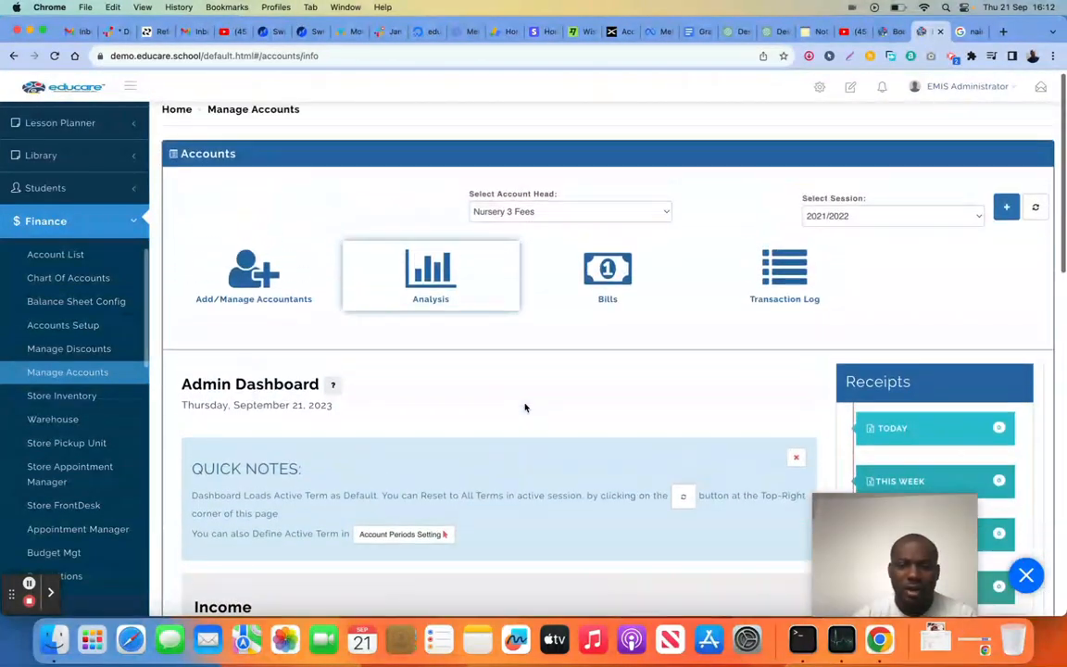
scroll(524, 408, down, 5)
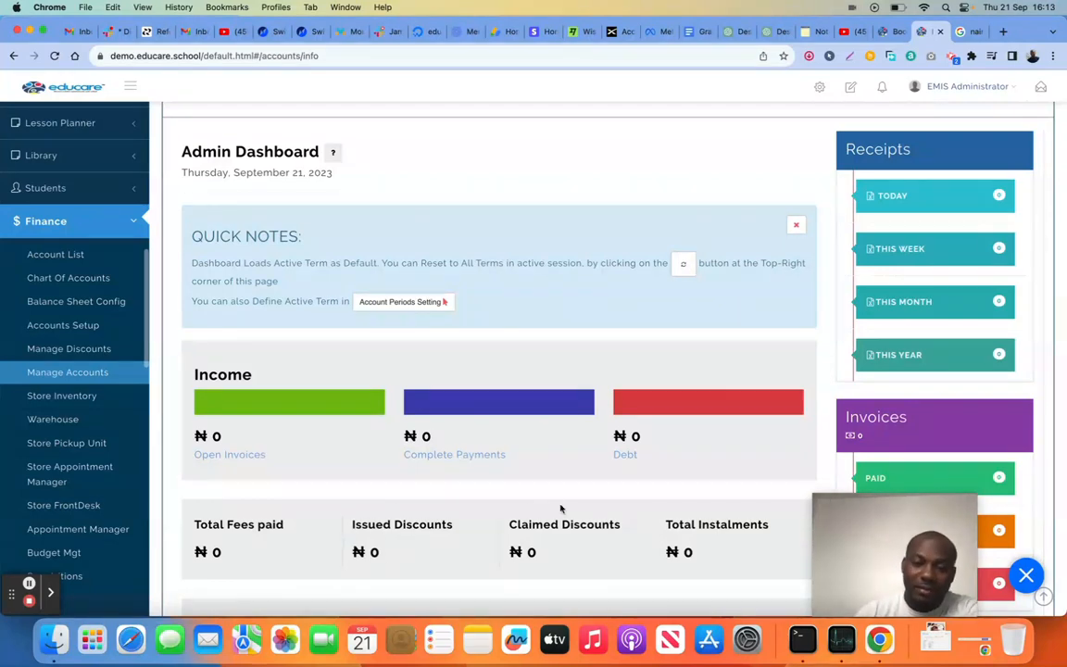
scroll(612, 524, down, 9)
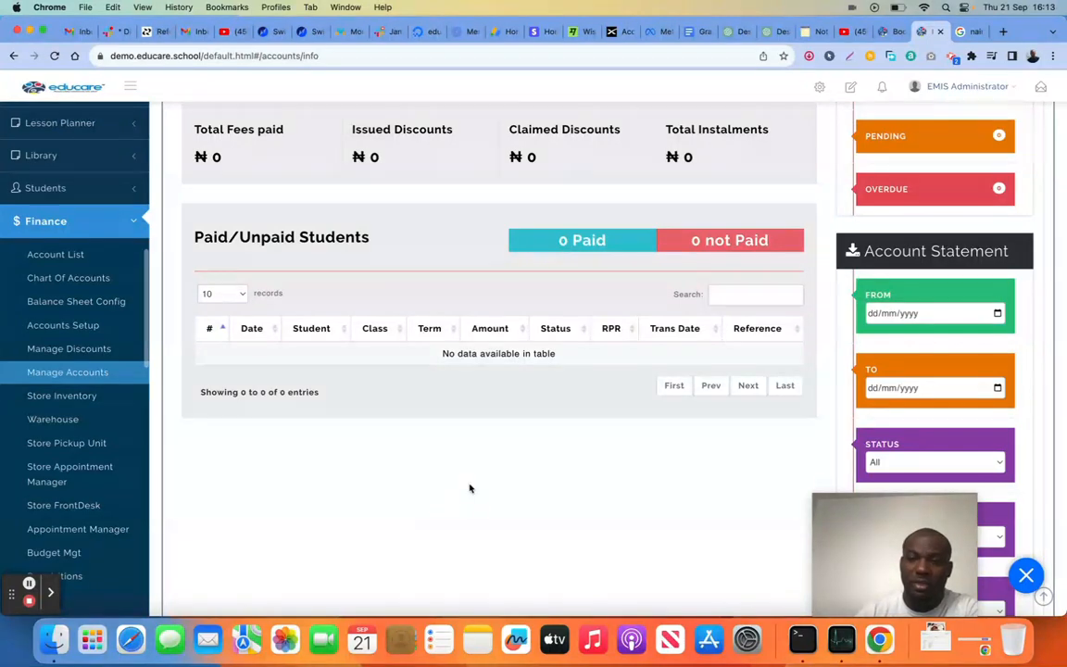
scroll(470, 488, up, 3)
scroll(795, 449, down, 5)
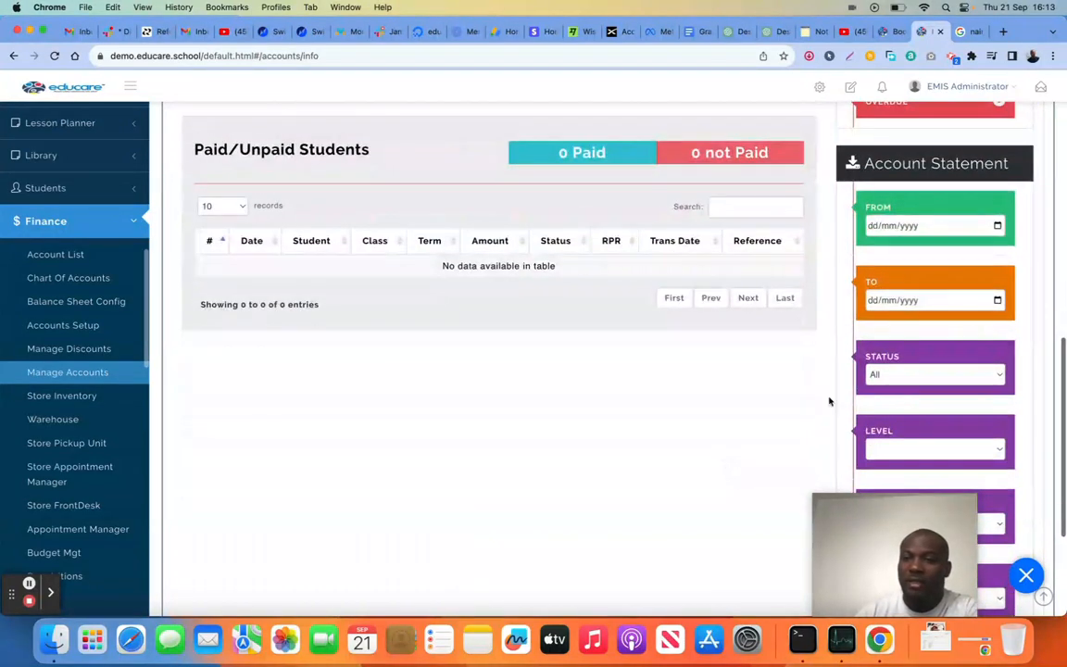
Filter the account statement to status PAID, level YEAR SEVEN and class Year 7 LAVENDER
scroll(889, 331, down, 2)
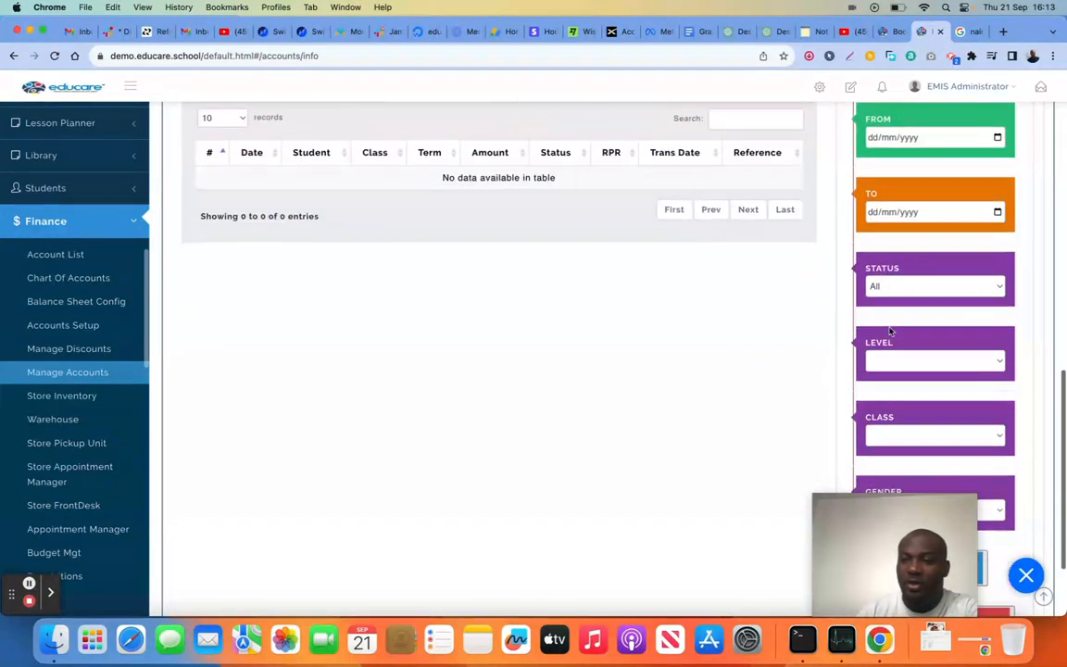
scroll(889, 331, down, 1)
click(899, 261)
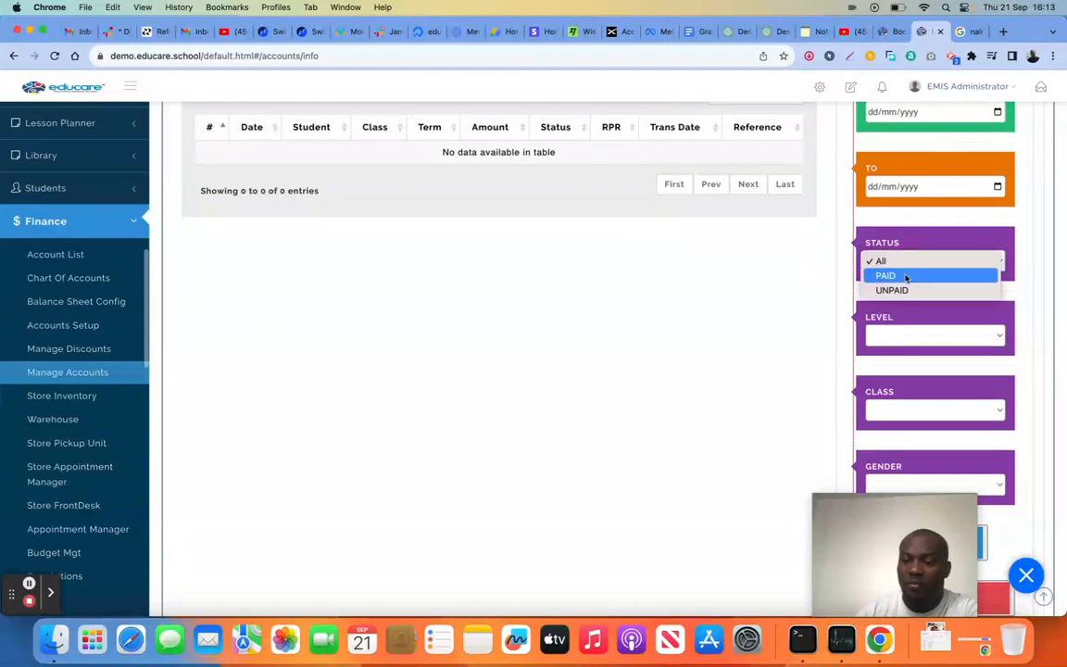
click(907, 277)
click(910, 328)
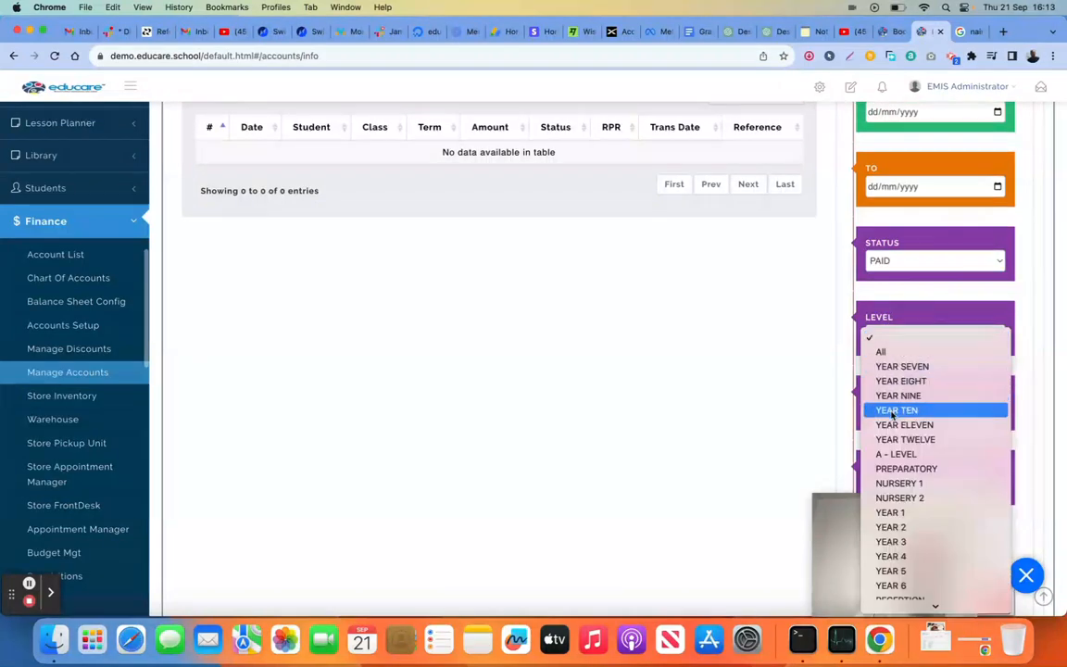
click(904, 372)
click(929, 410)
click(913, 441)
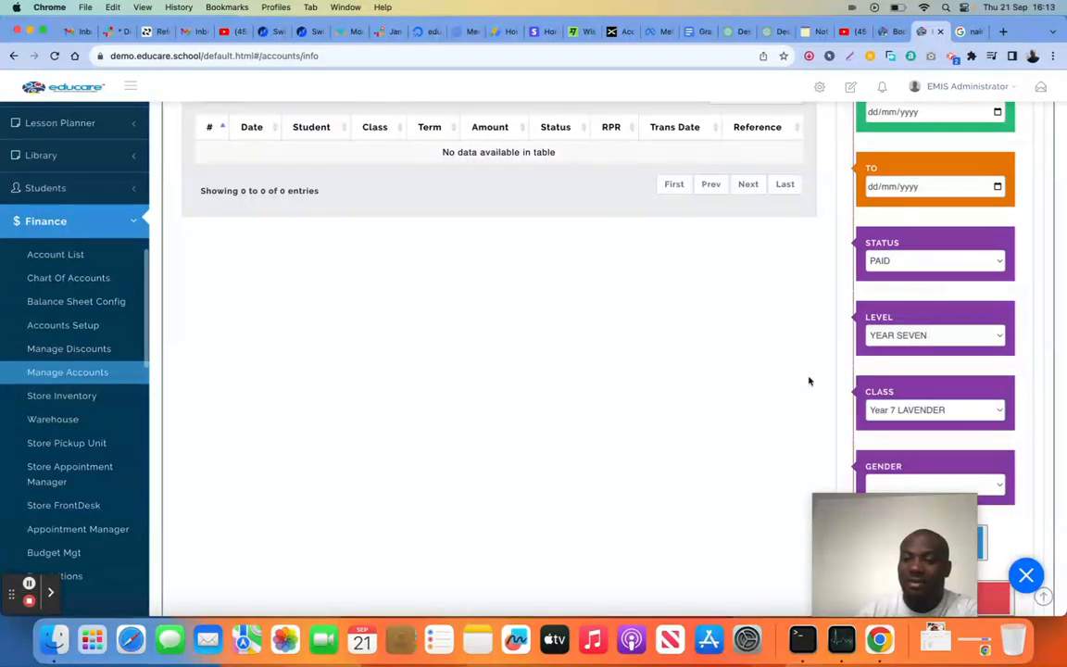
scroll(808, 381, down, 2)
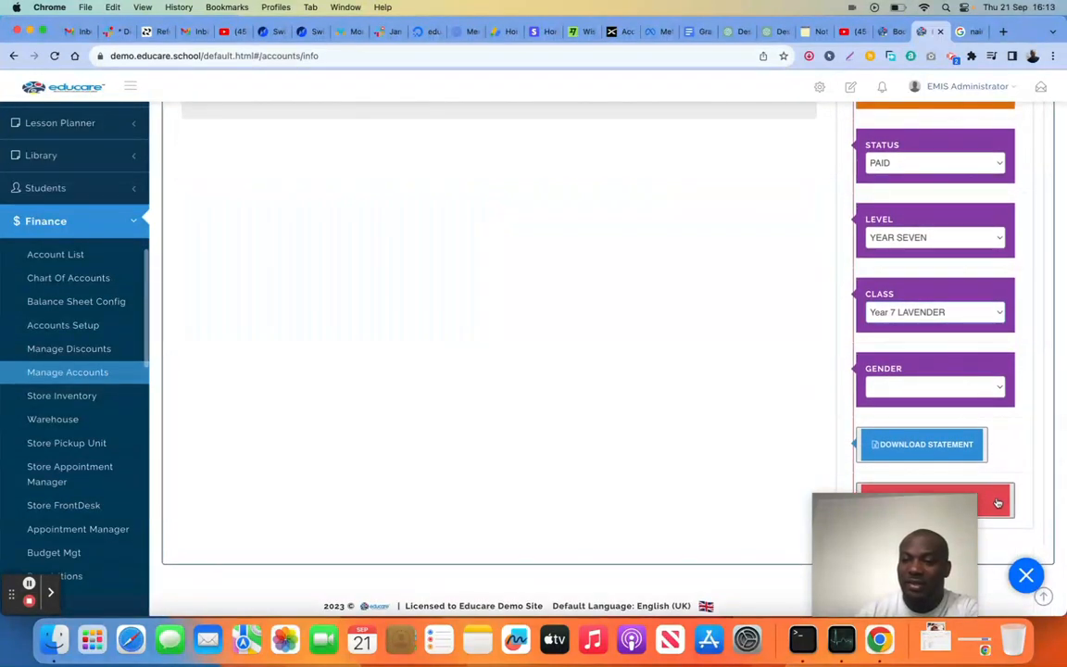
Open the Bills section for Nursery 3 Fees and view its invoice layout and appearance setup
scroll(806, 396, up, 5)
scroll(806, 397, up, 8)
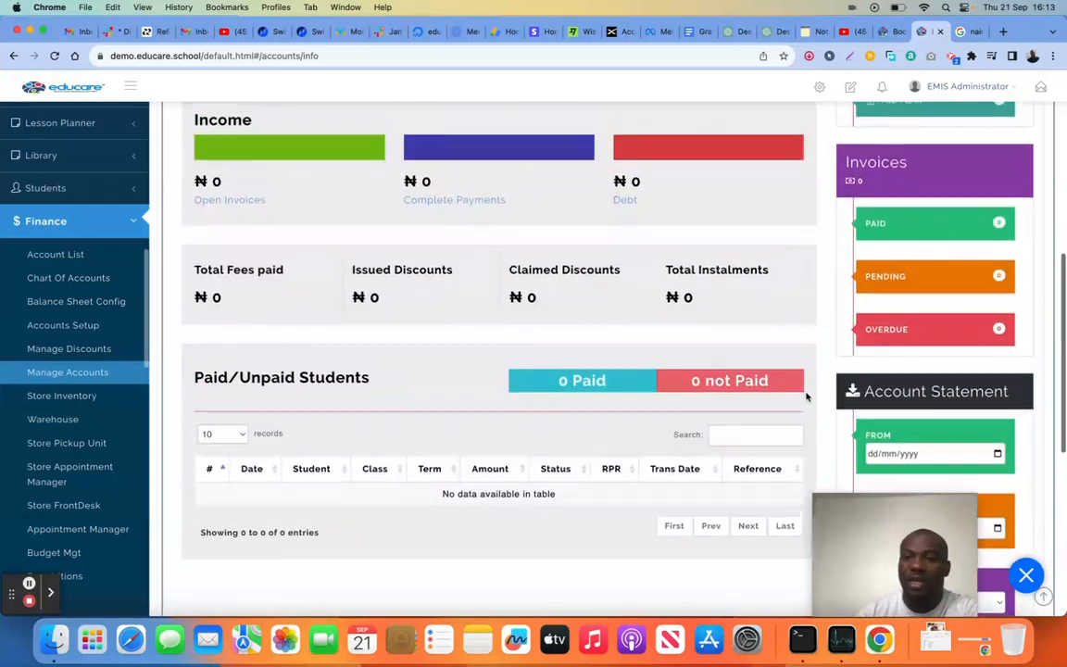
scroll(572, 230, up, 5)
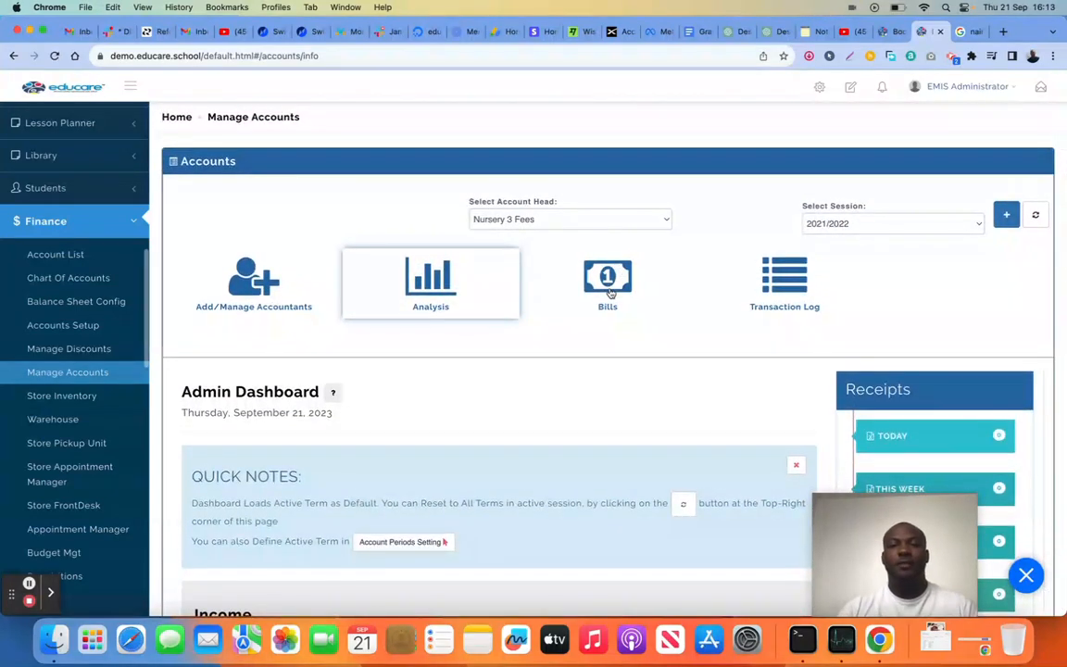
click(610, 292)
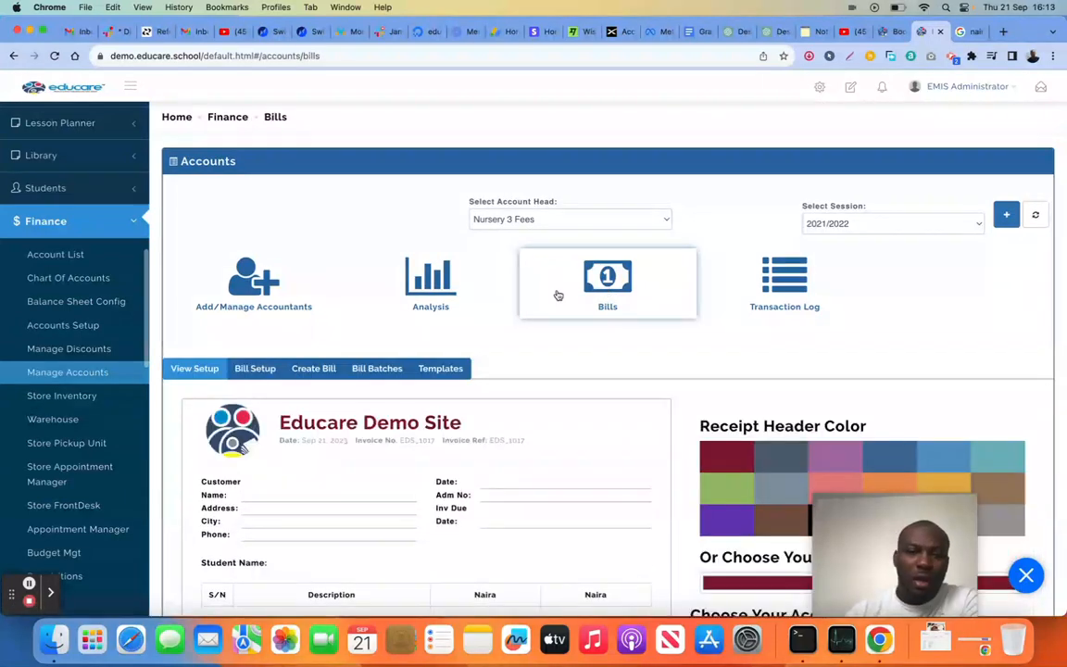
scroll(444, 307, down, 5)
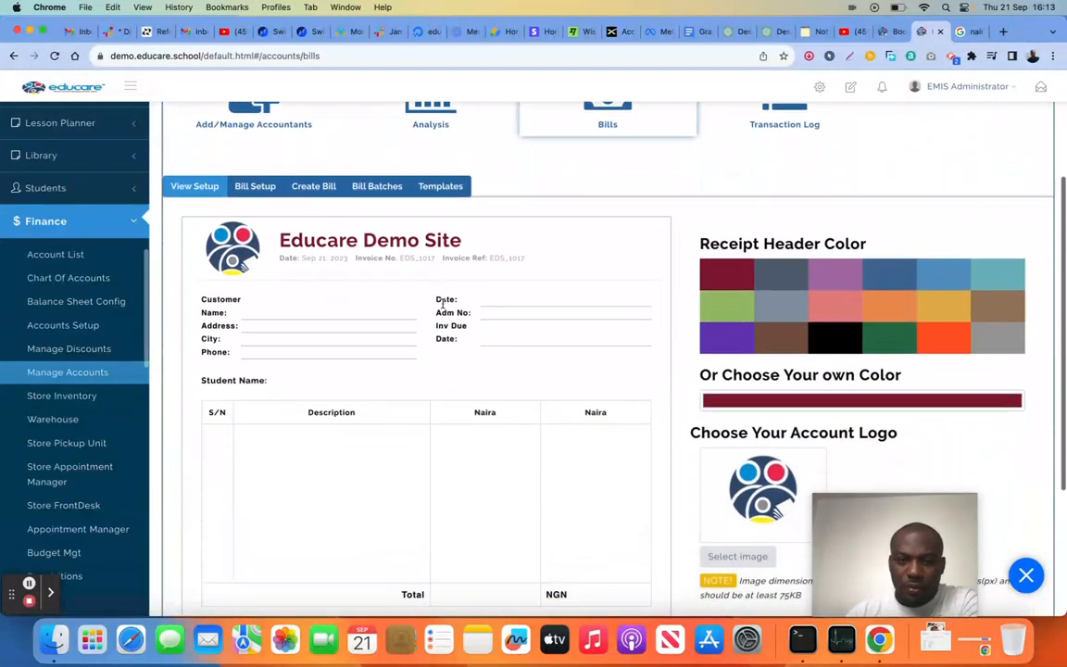
Try green, orange-red and black receipt header colours on the invoice template, settling on dark green
scroll(444, 304, down, 2)
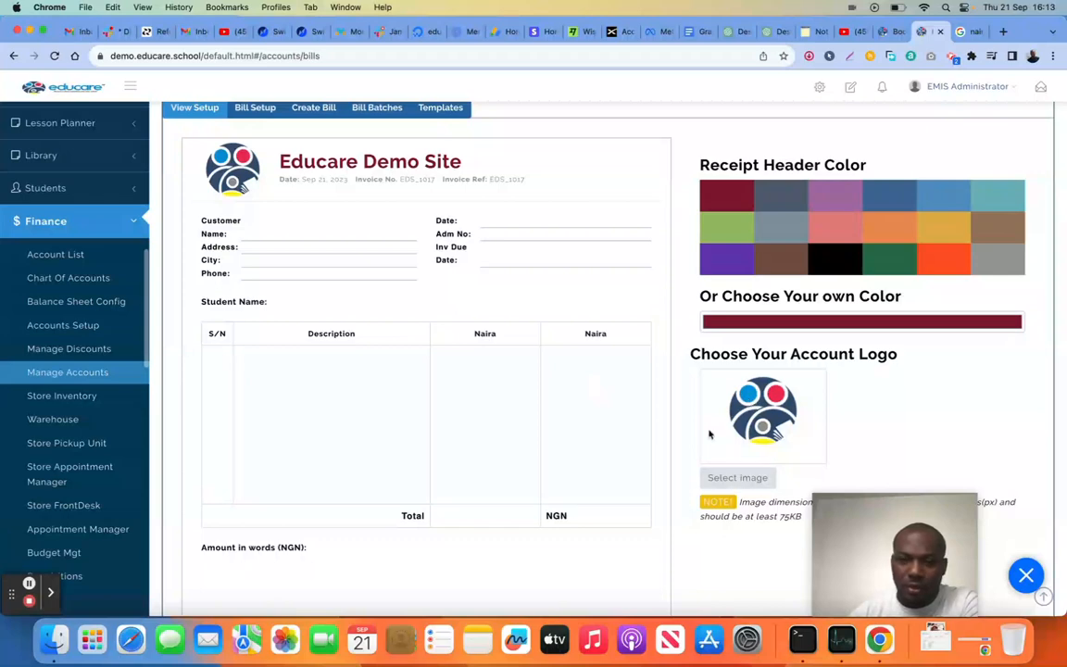
click(894, 270)
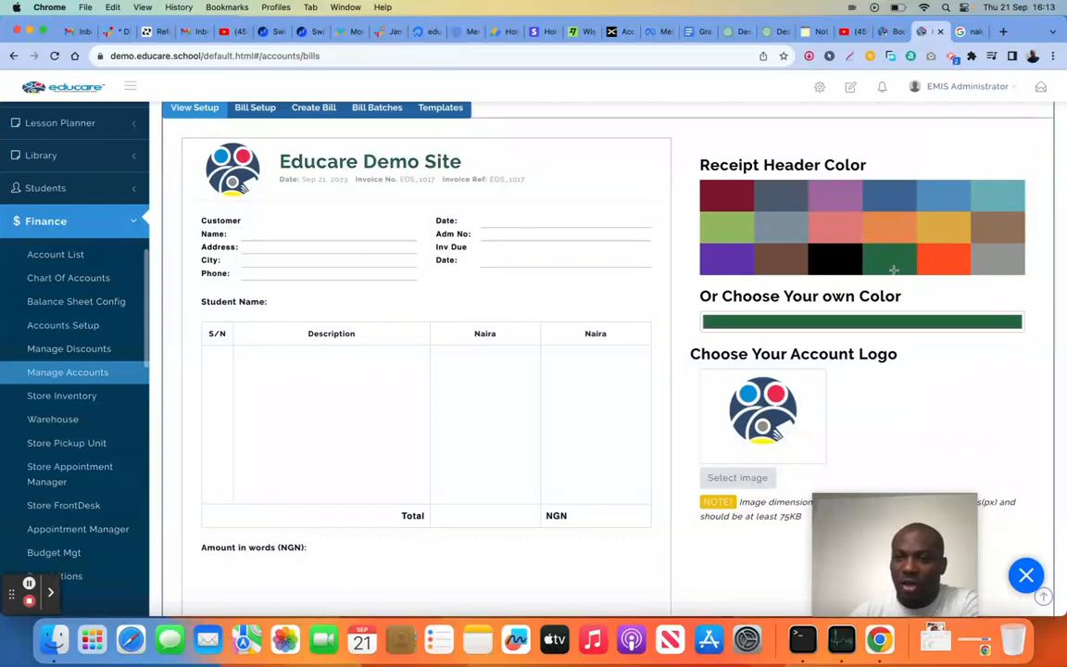
click(945, 255)
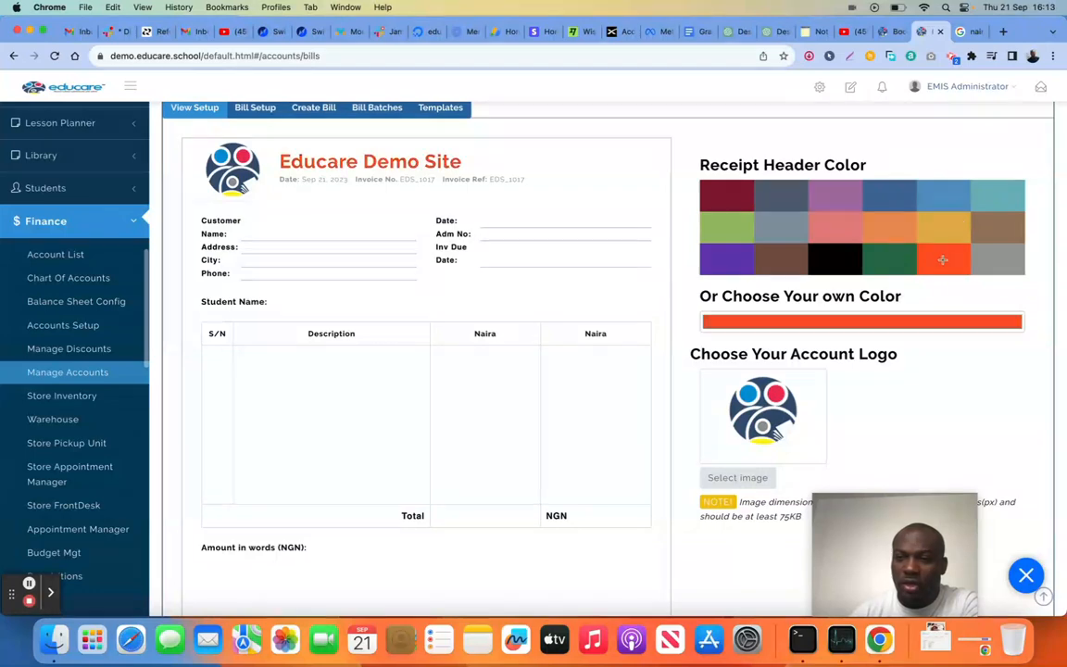
click(834, 259)
click(887, 262)
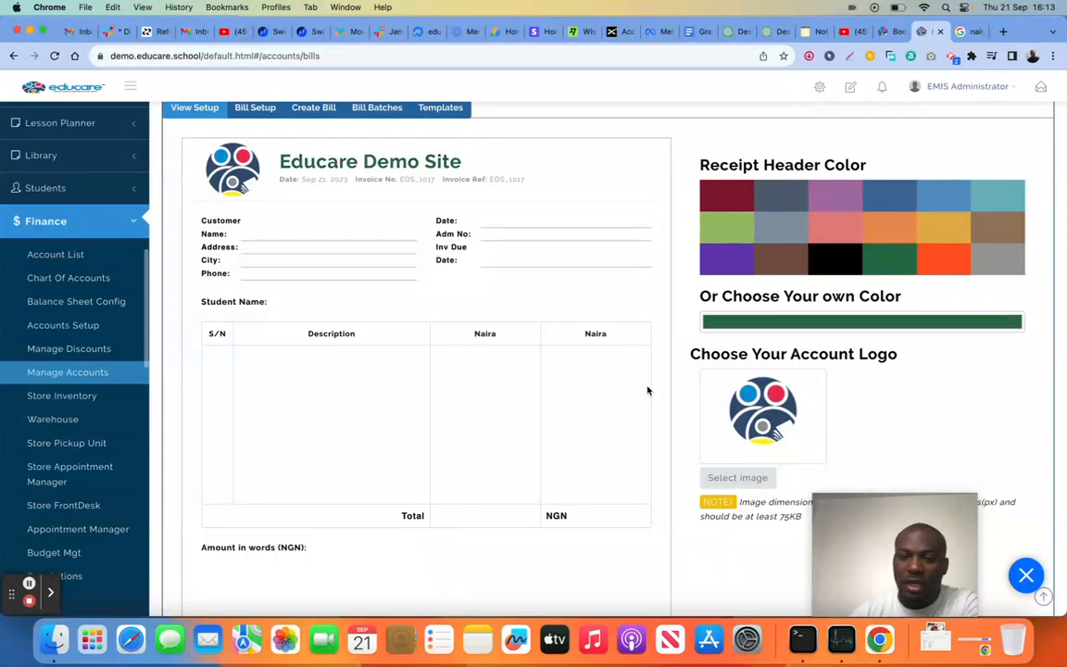
scroll(624, 420, down, 2)
scroll(633, 520, down, 1)
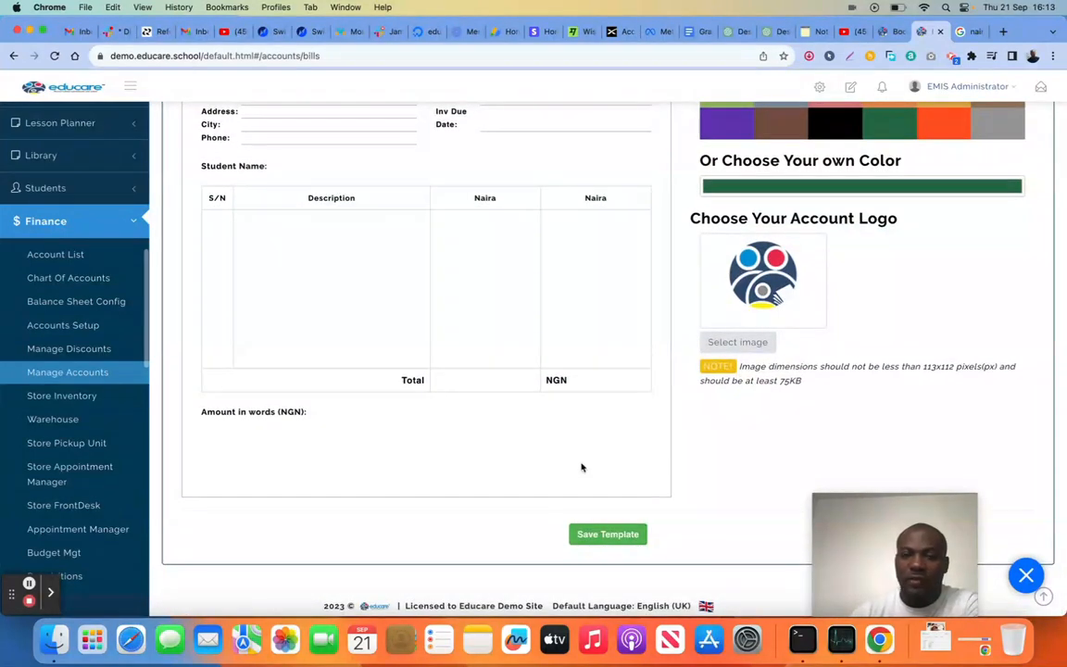
Go to Bill Setup for Nursery 3 Fees and create a fee category named School Fees with type Iterative
scroll(581, 468, up, 5)
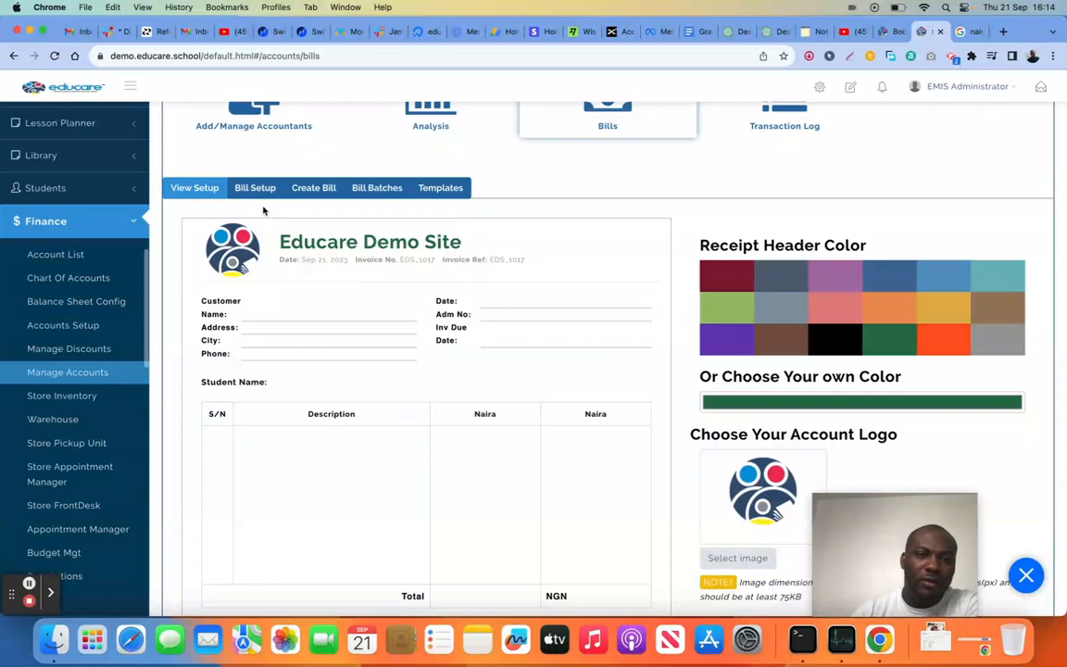
click(243, 186)
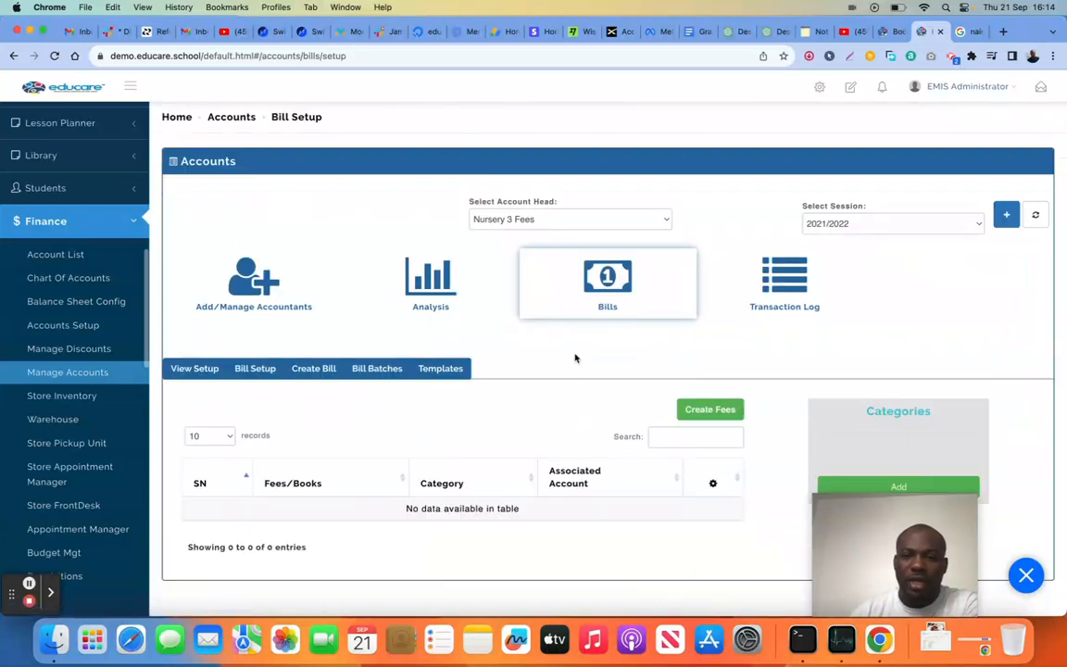
scroll(575, 358, down, 1)
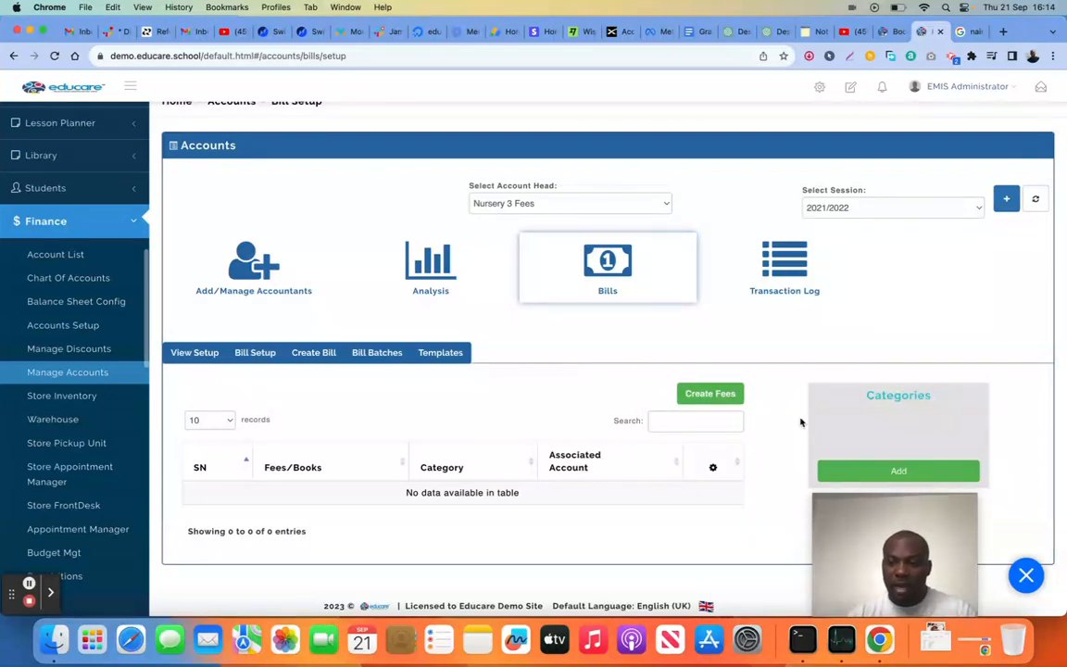
click(888, 473)
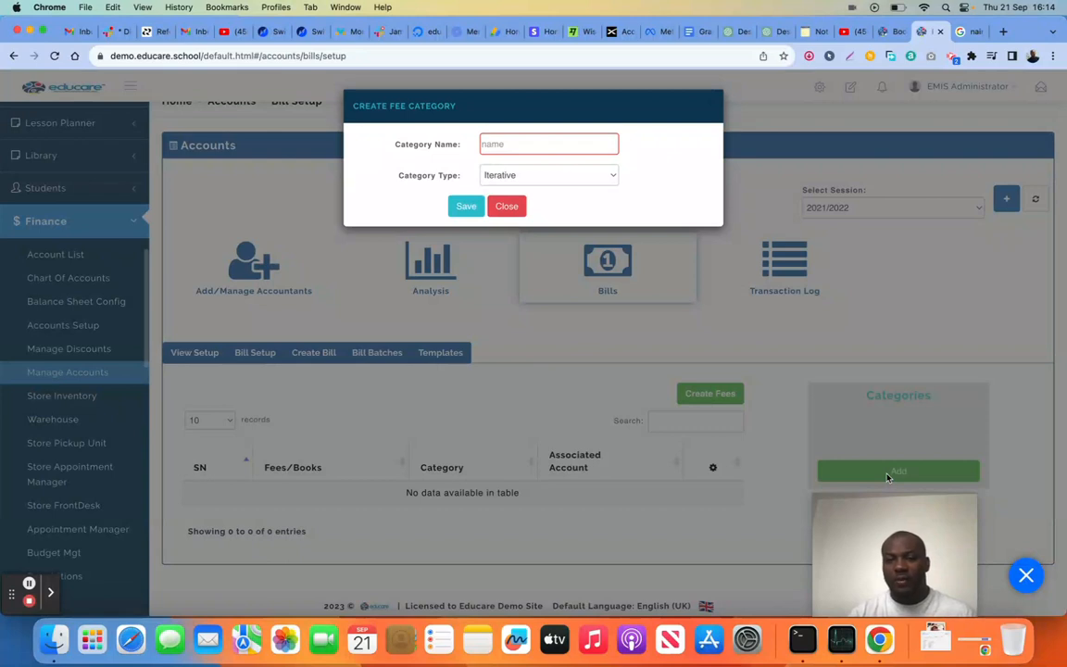
click(539, 140)
text(School Fees)
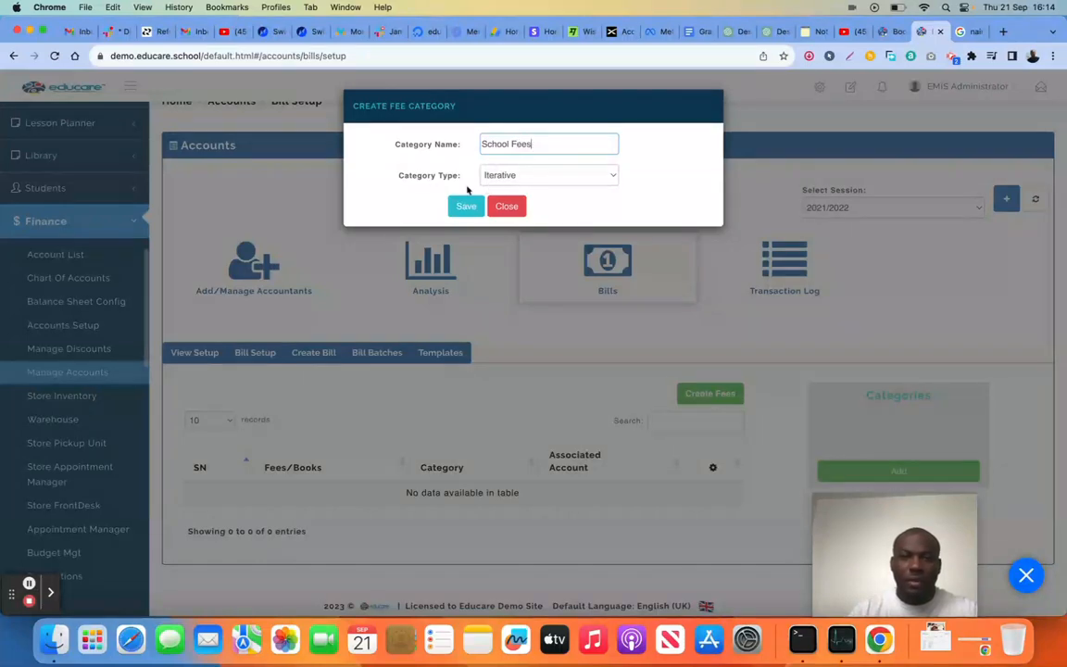
click(516, 178)
click(581, 206)
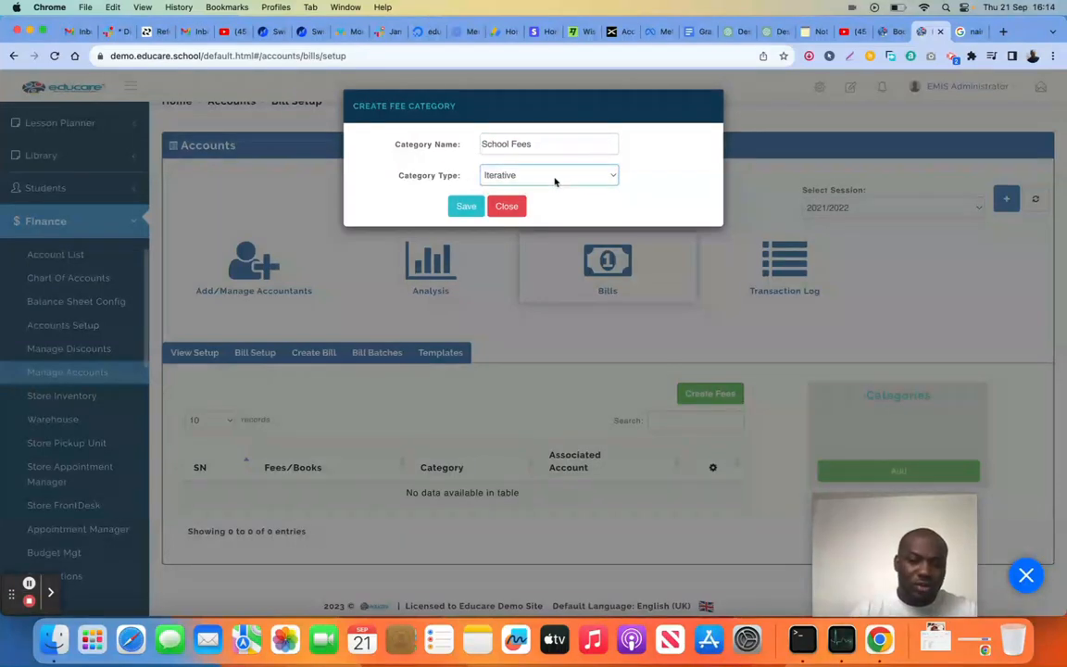
click(466, 208)
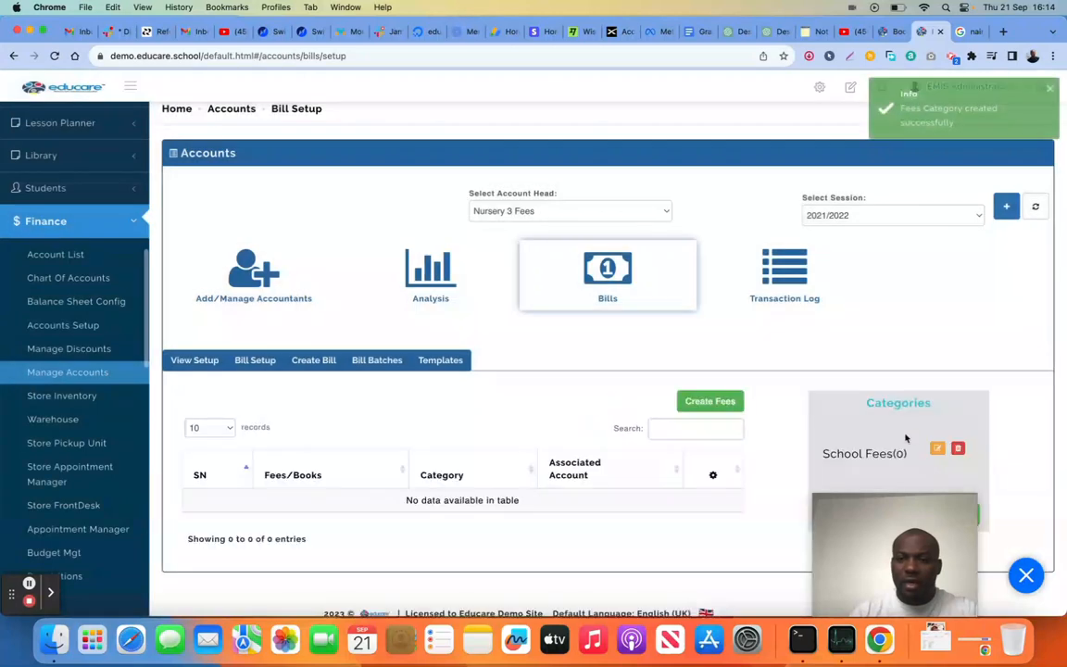
Create a second fee category named Uniform with type Iterative
click(976, 506)
click(518, 137)
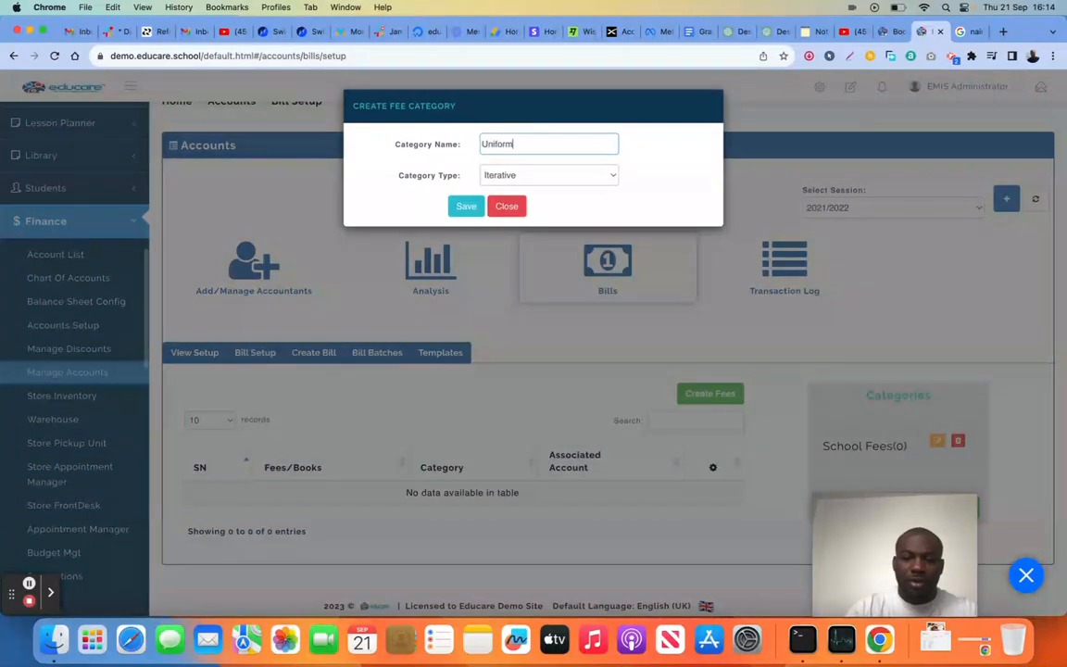
click(466, 204)
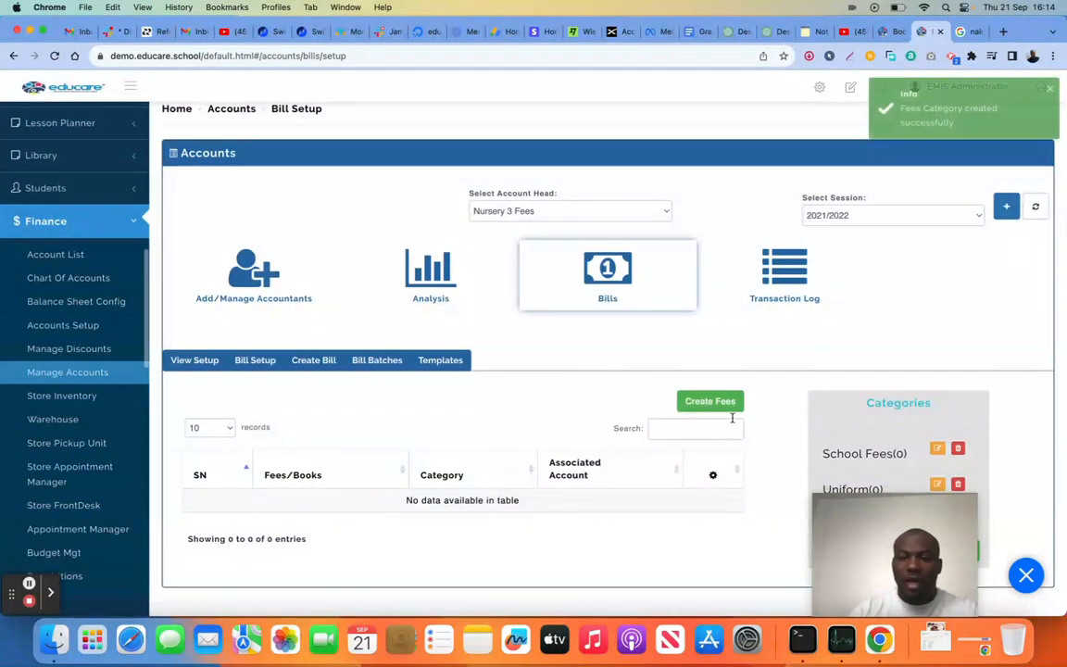
Create a fee named Tuition in the School Fees category, associated with the account head Nursery 3 Fees
click(715, 403)
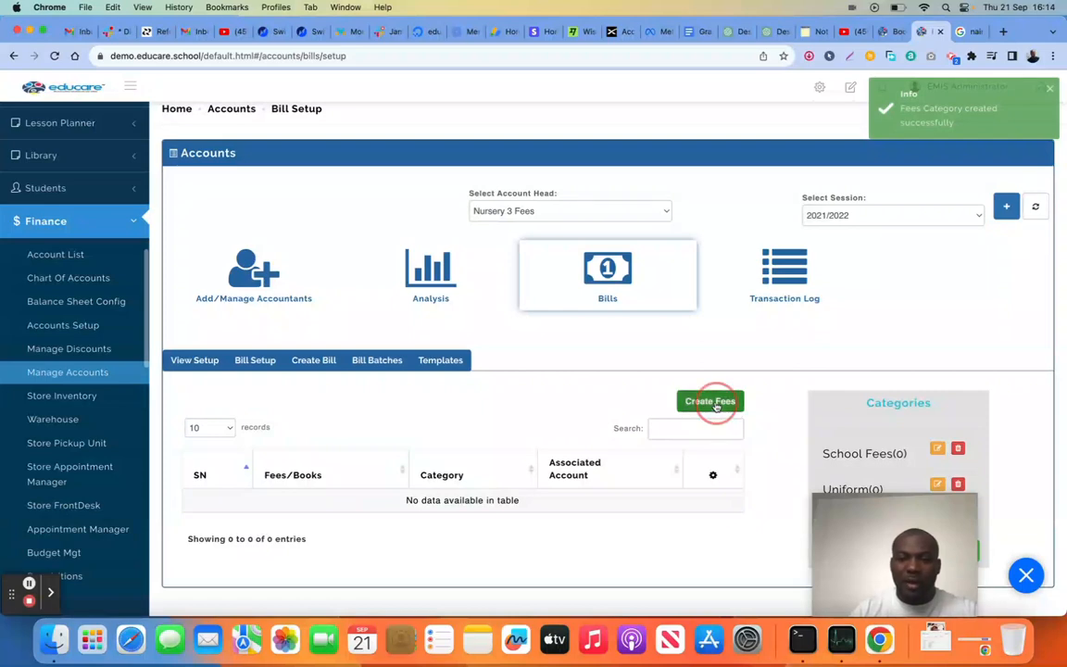
click(528, 211)
text(Tuition)
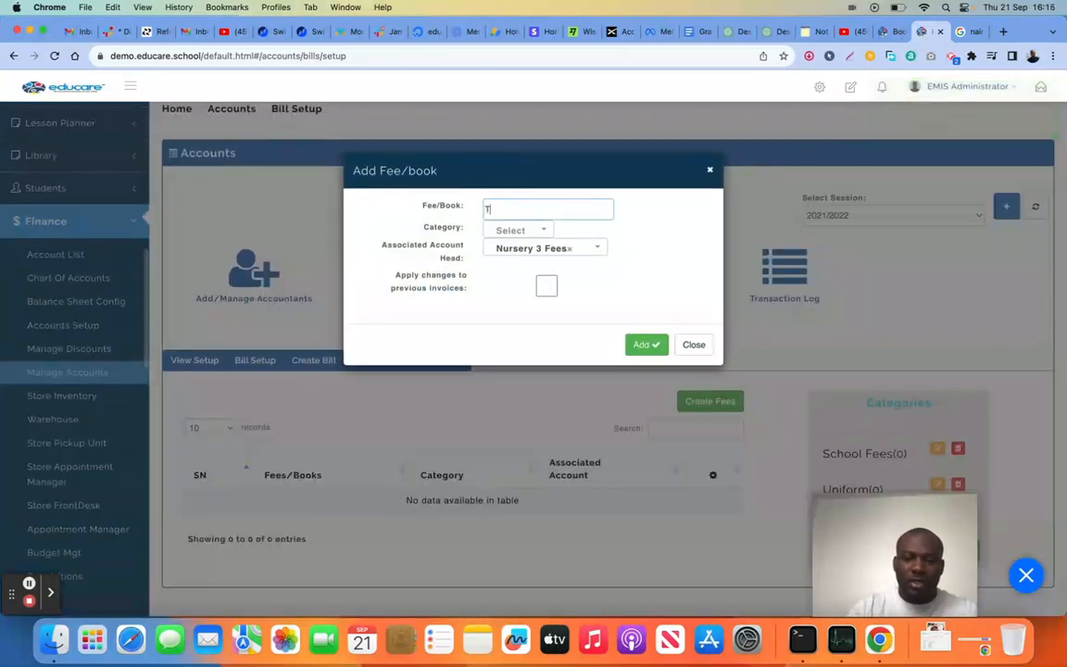
click(524, 231)
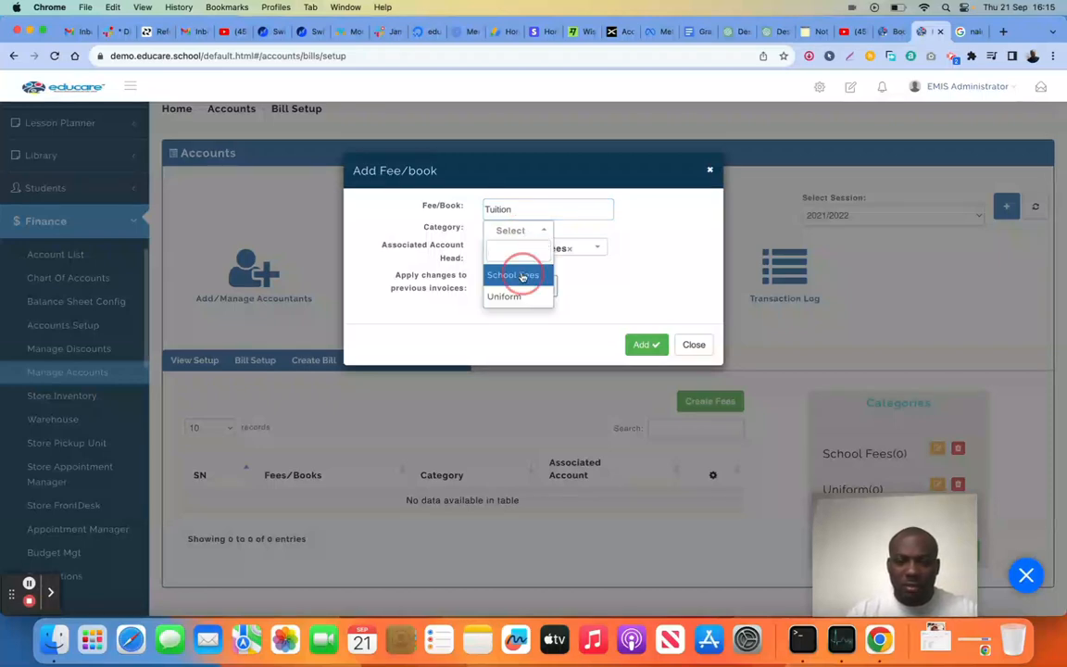
click(523, 276)
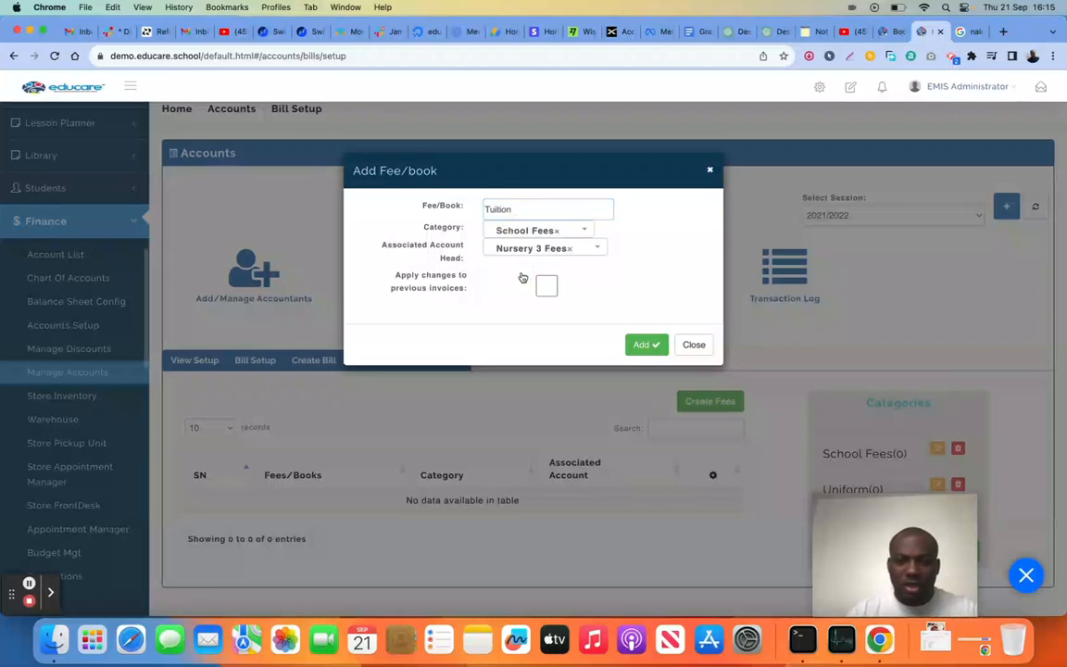
click(643, 345)
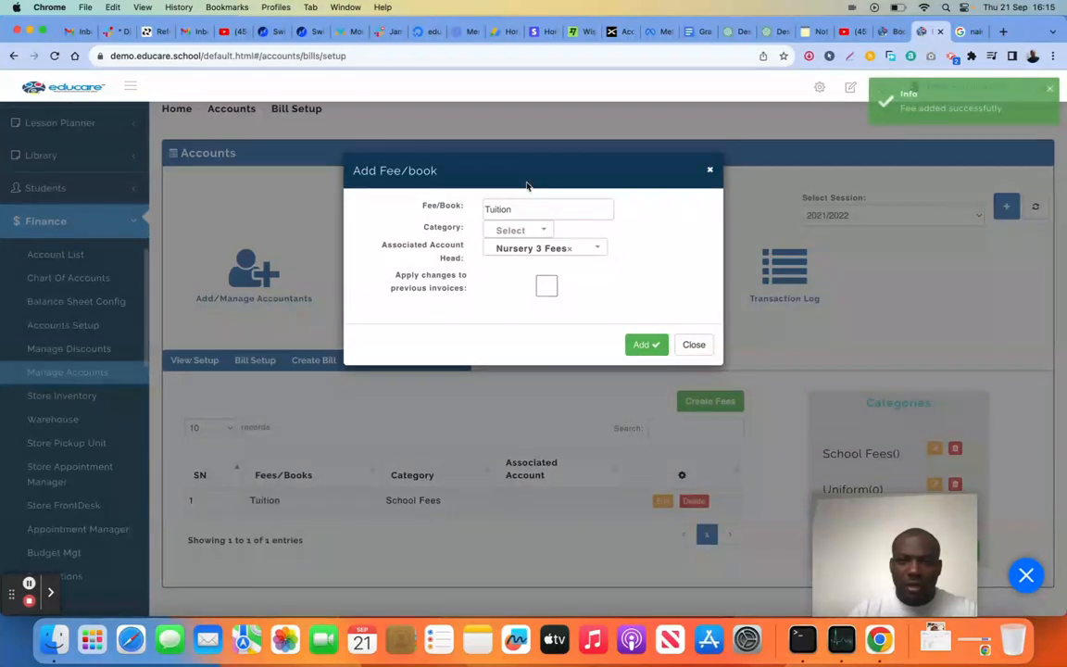
Add a fee named Development Fee in the School Fees category for the Nursery 3 Fees account head
drag(527, 209, 480, 211)
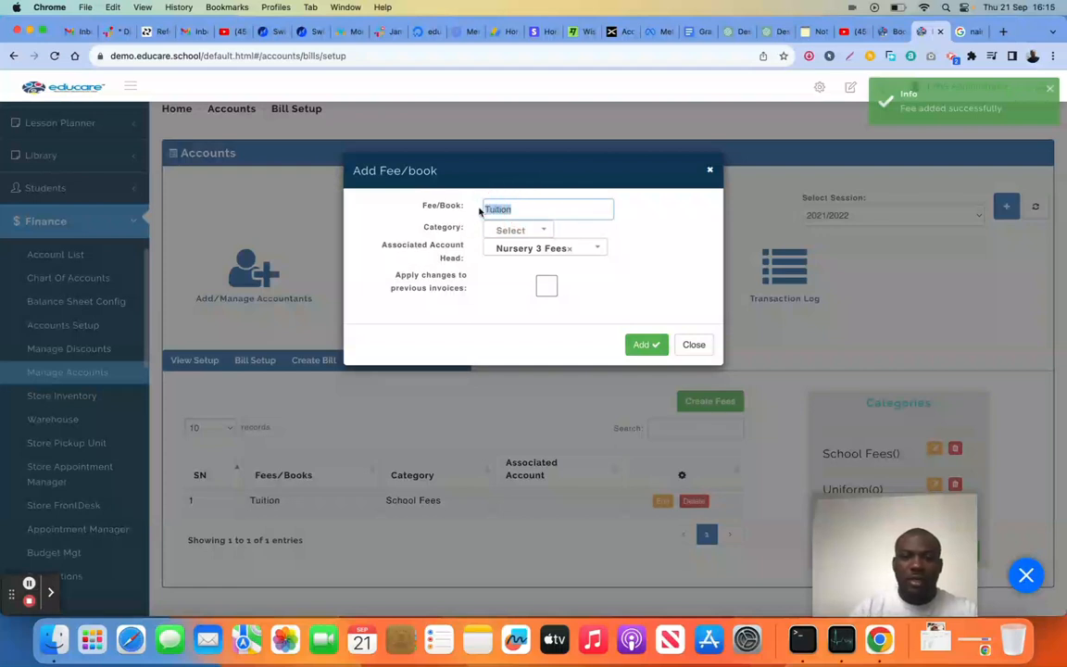
text(Development Fee)
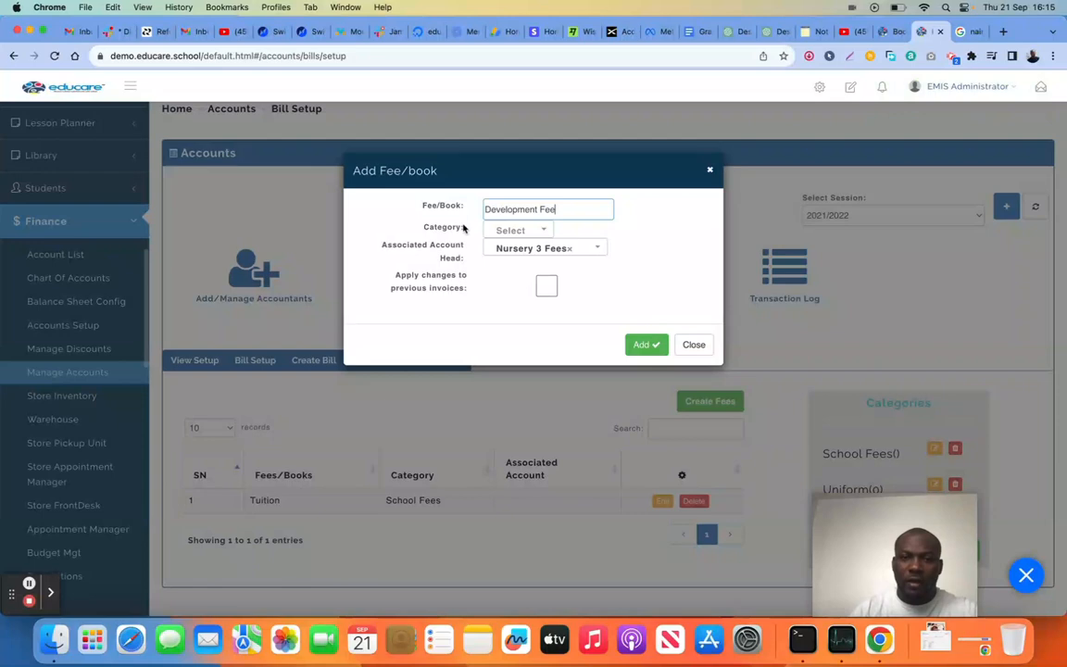
click(505, 231)
click(514, 275)
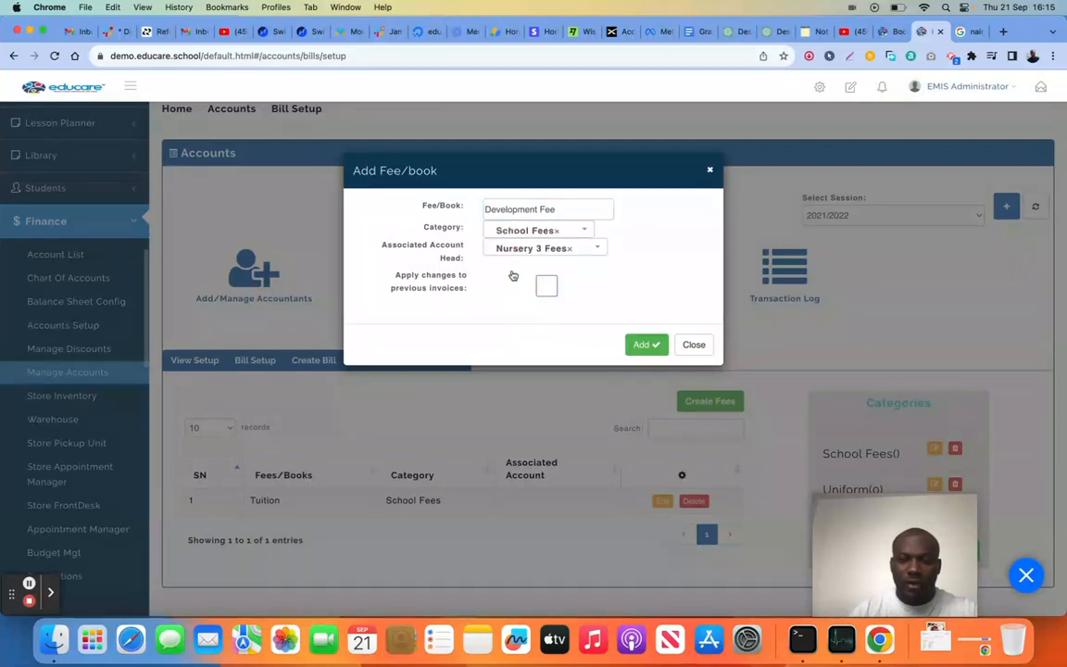
click(641, 344)
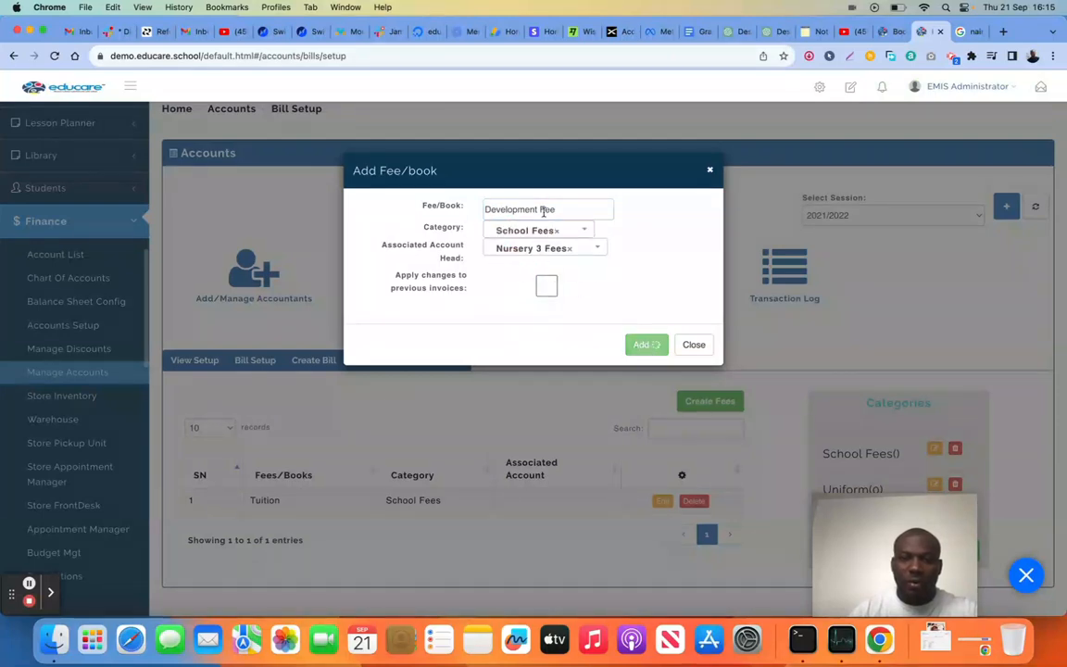
Add a fee named Cardigan in the Uniform category for Nursery 3 Fees and close the fee form
drag(567, 213, 483, 214)
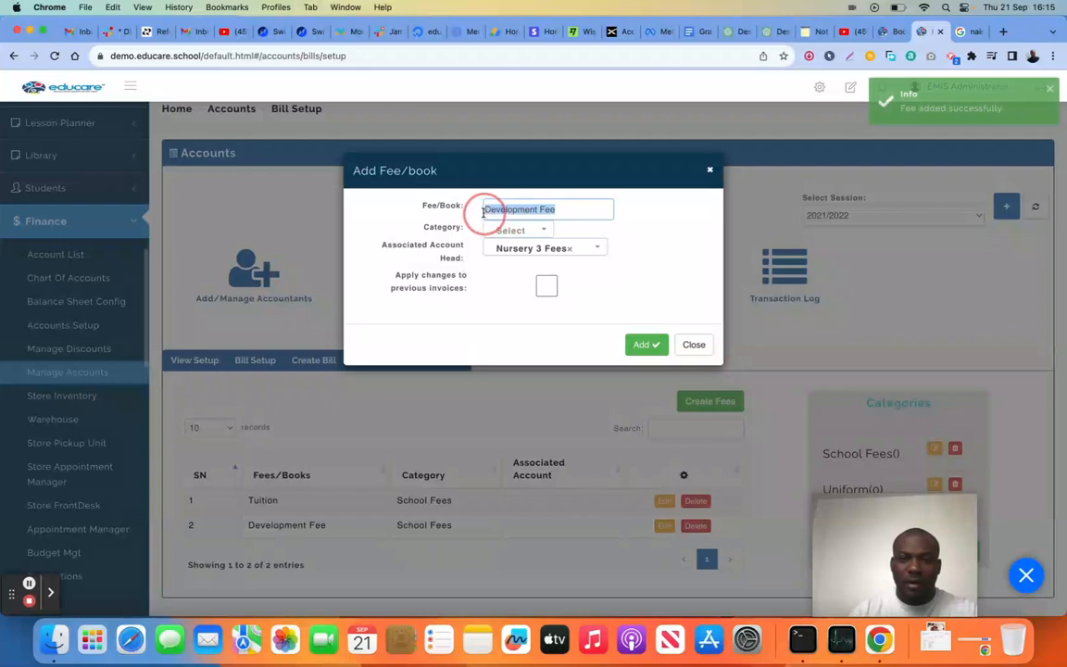
text(Cardigan)
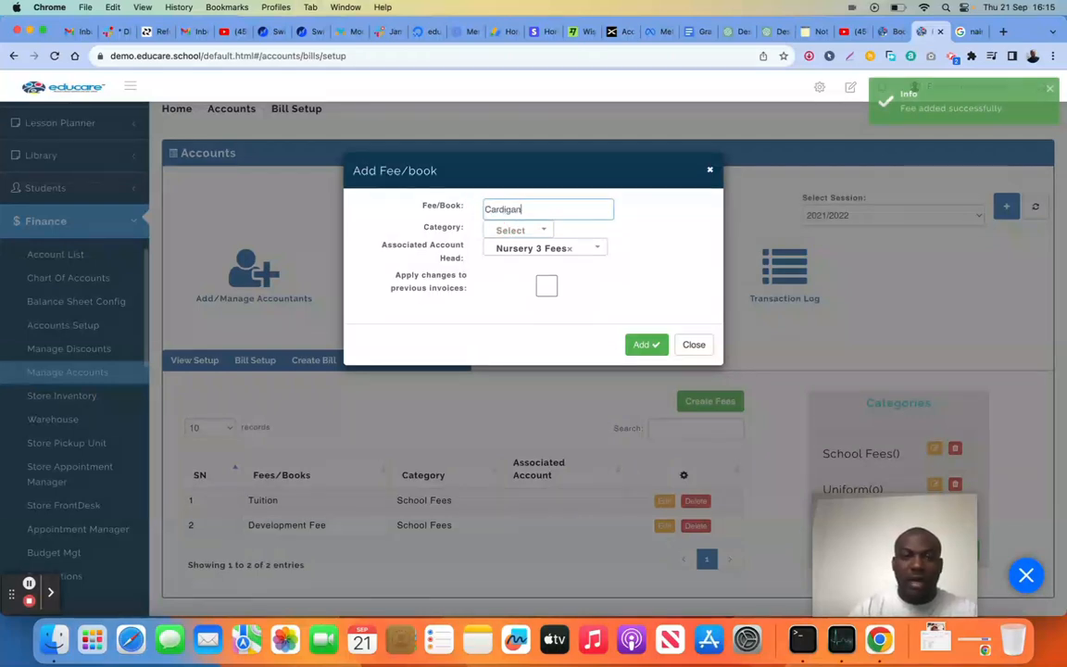
click(513, 230)
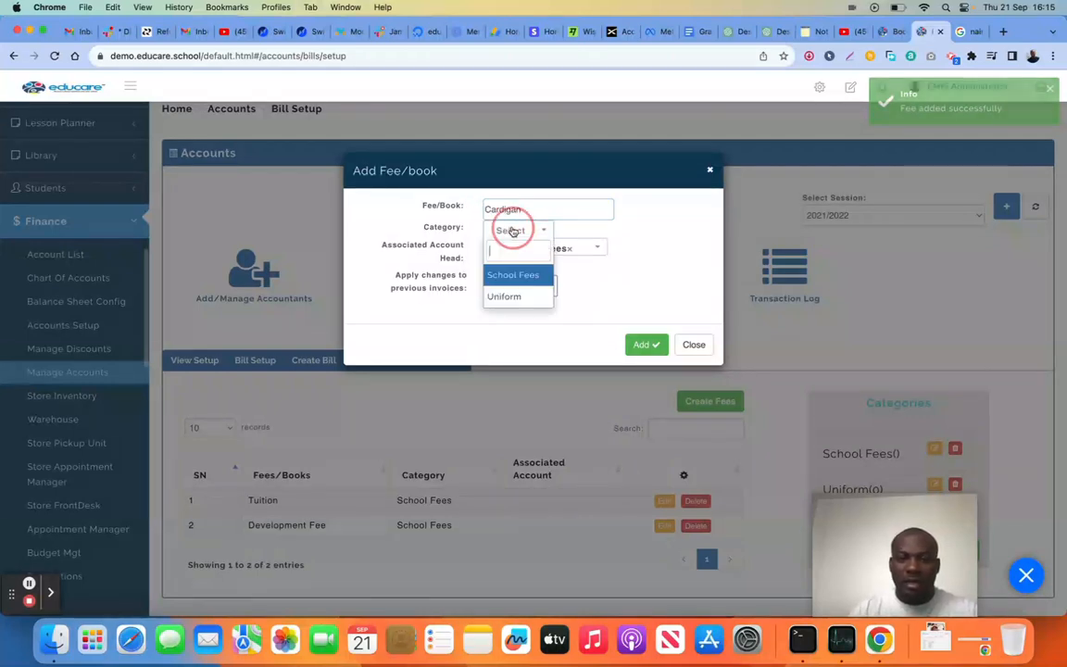
click(521, 295)
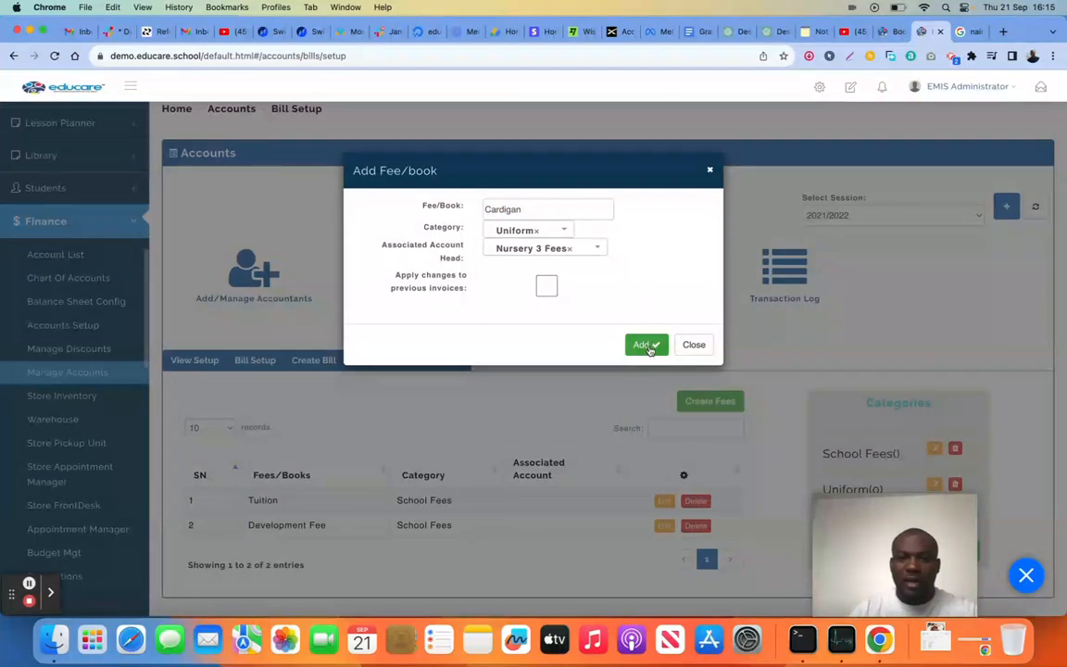
click(648, 344)
click(686, 346)
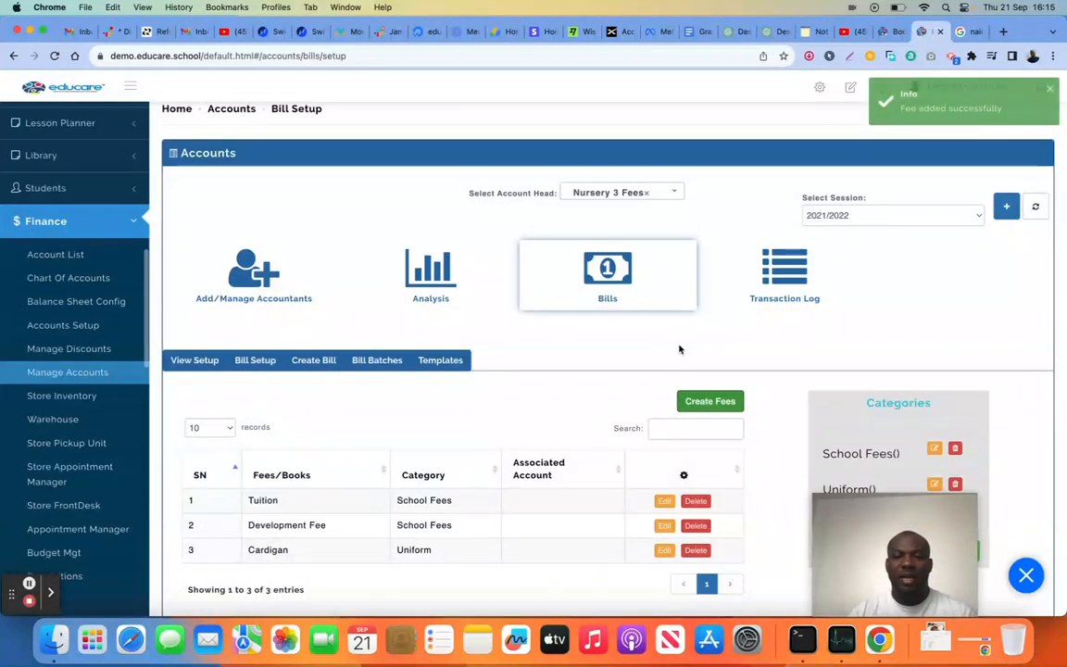
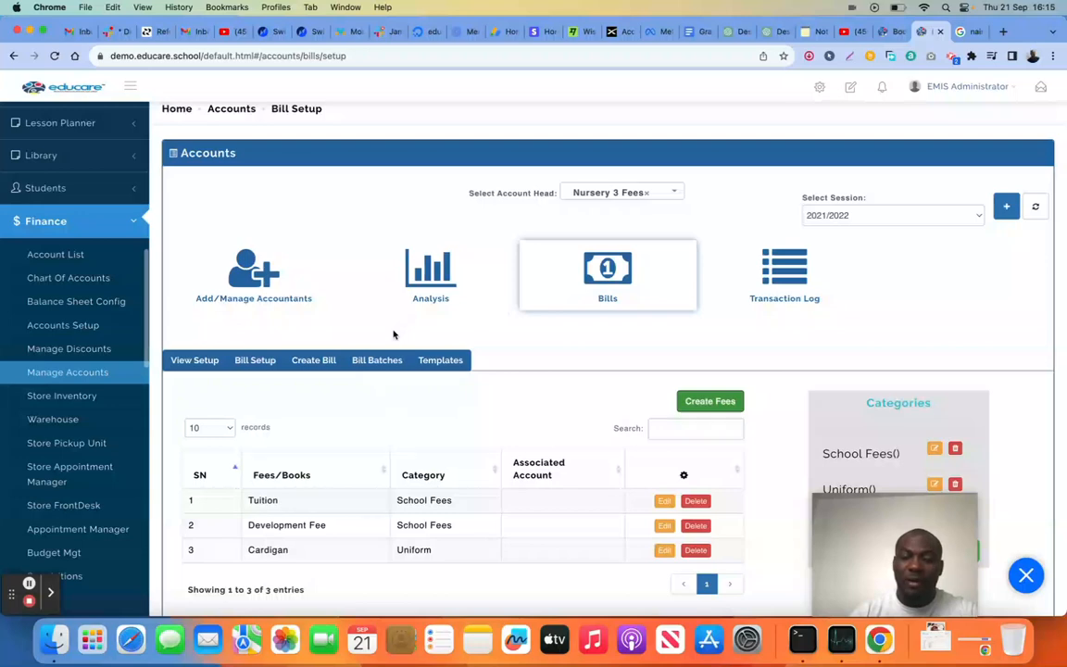
Open bill creation for Nursery 3 Fees, keep FIRST TERM as the term and choose FIRST TERM BILL as the invoice title
click(305, 362)
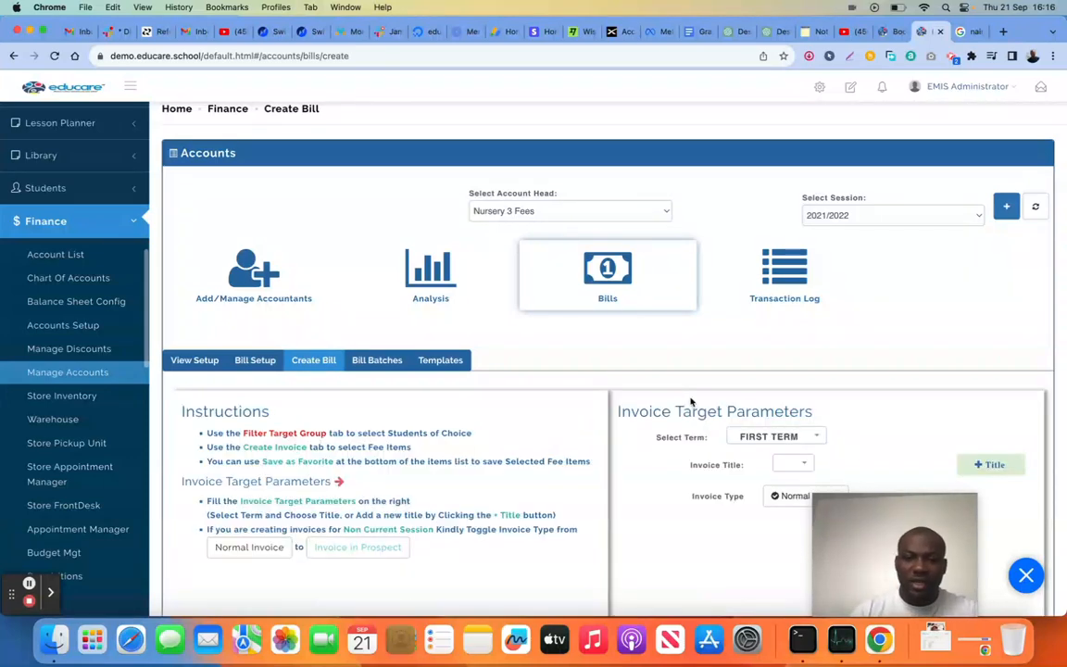
scroll(690, 400, down, 5)
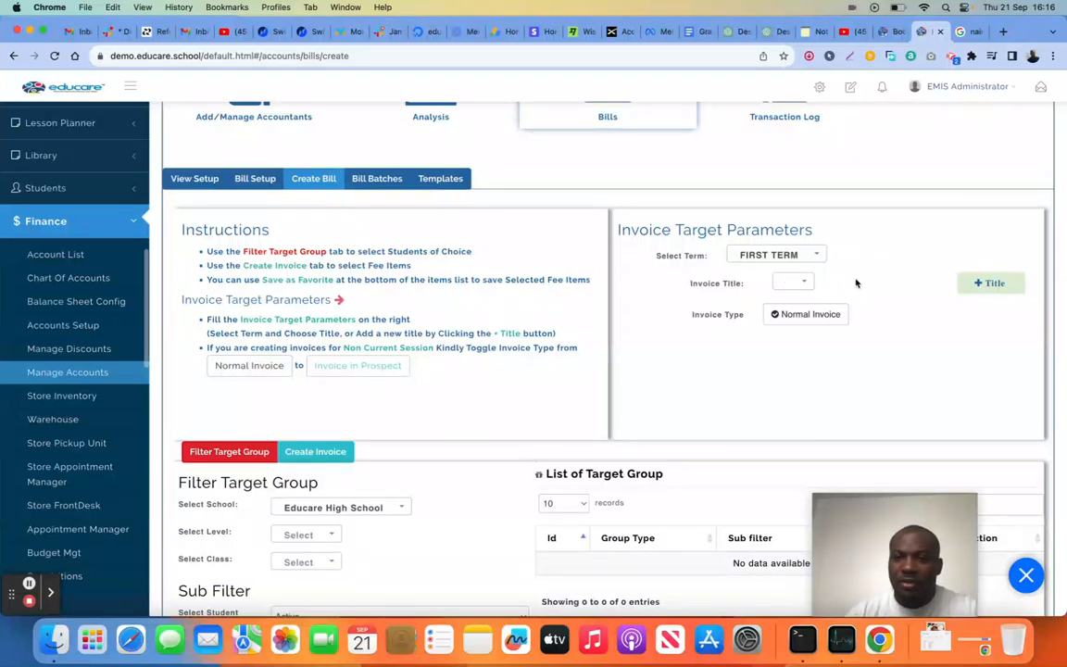
click(811, 254)
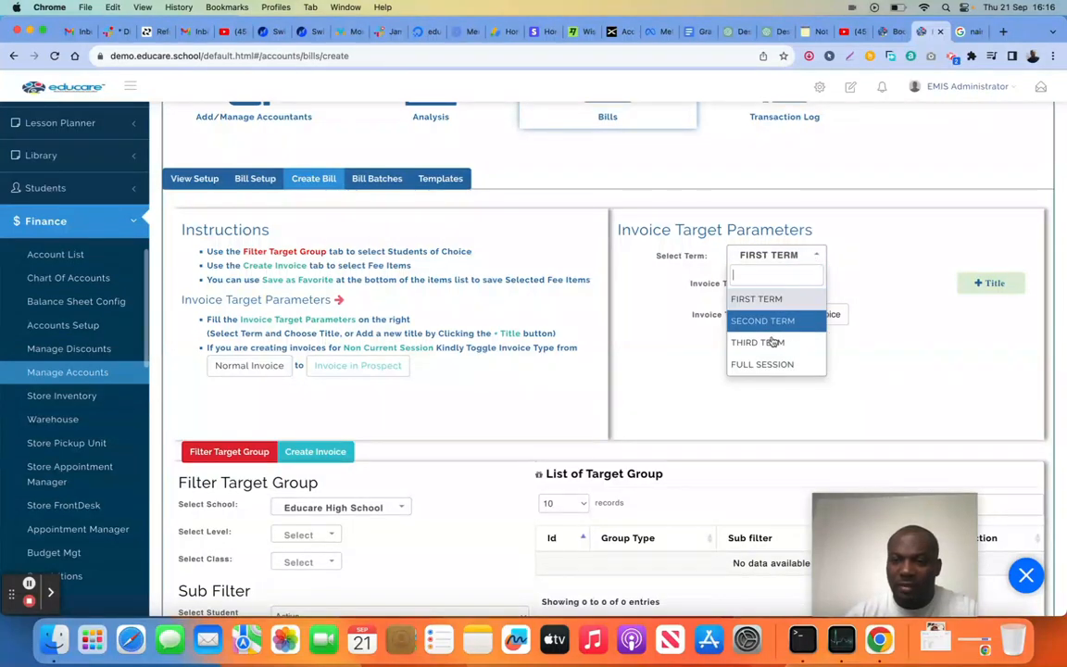
click(857, 246)
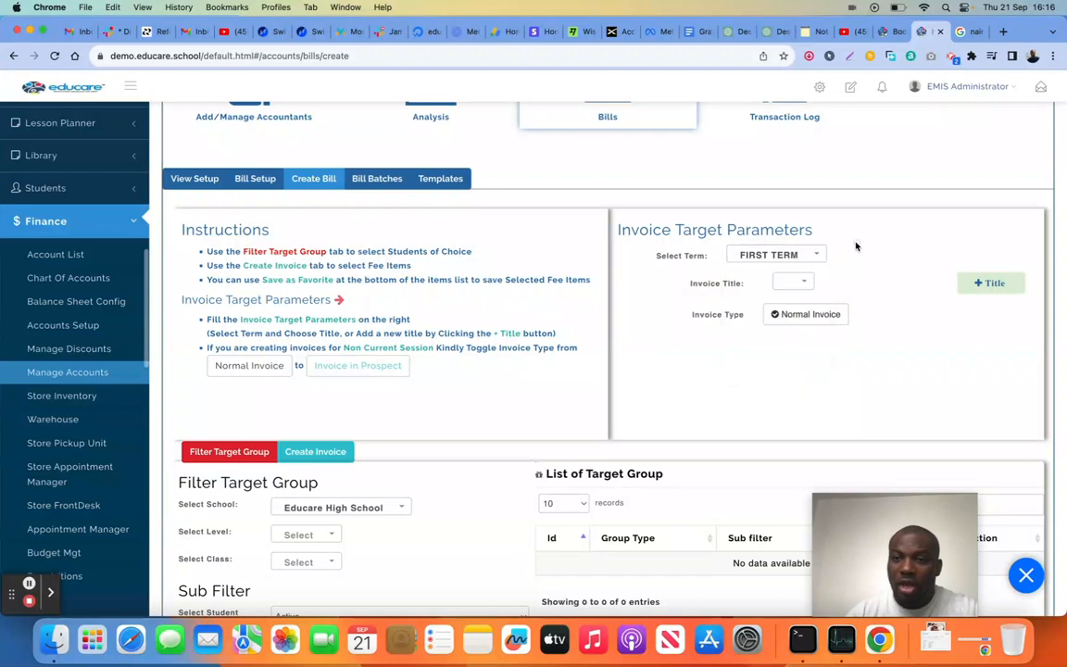
click(795, 283)
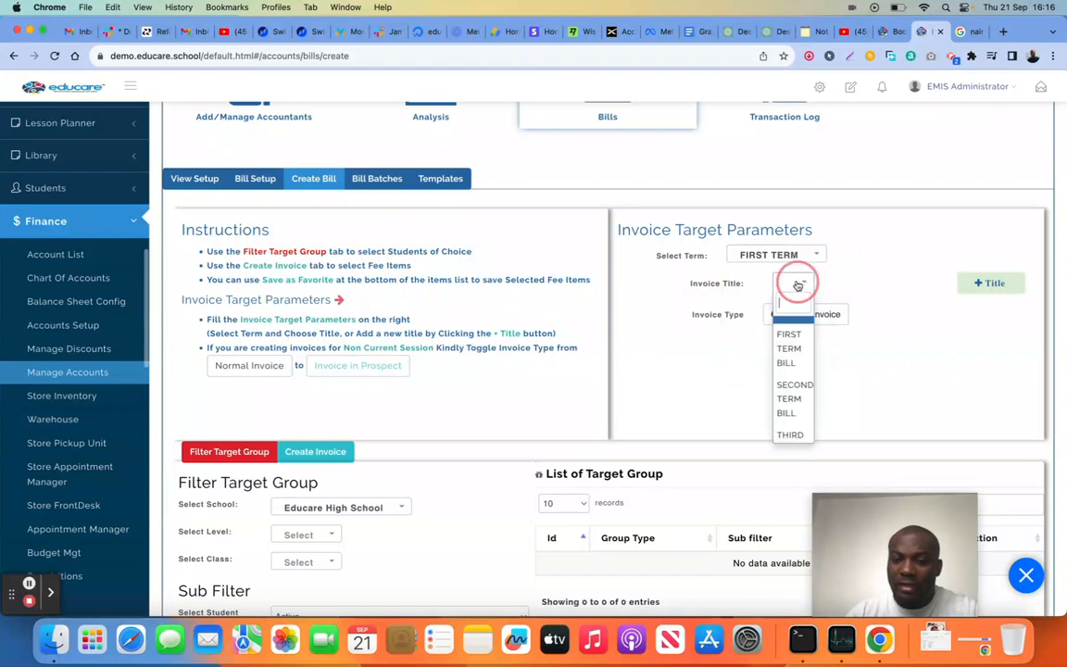
click(795, 335)
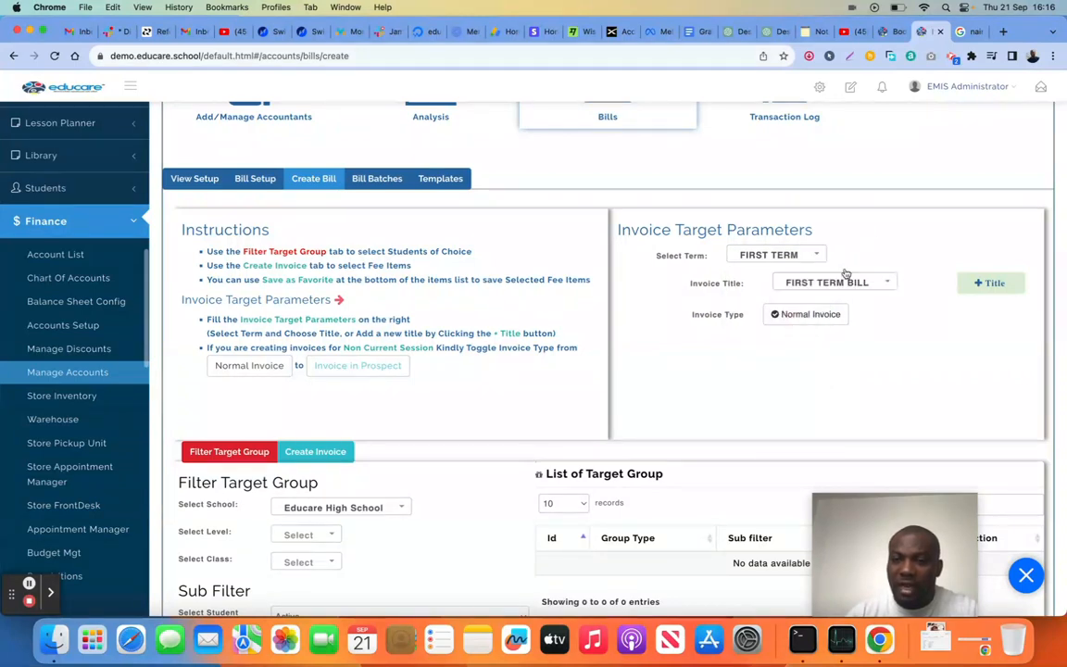
Add a new invoice title named First Term Nursery and select it for the bill
click(993, 284)
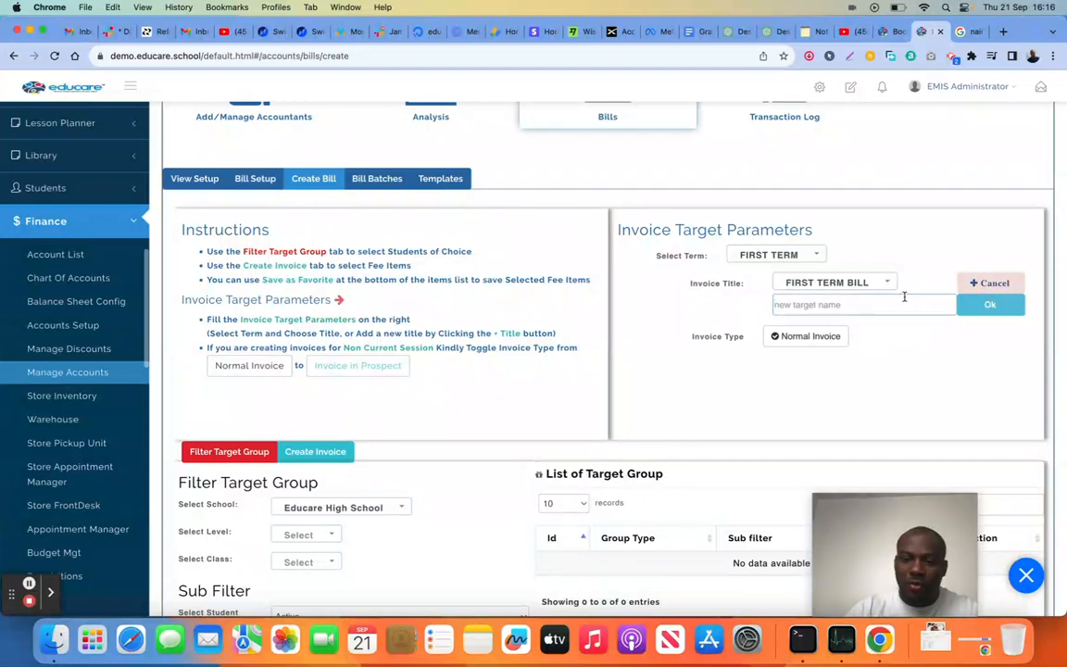
text(First Term Nursery)
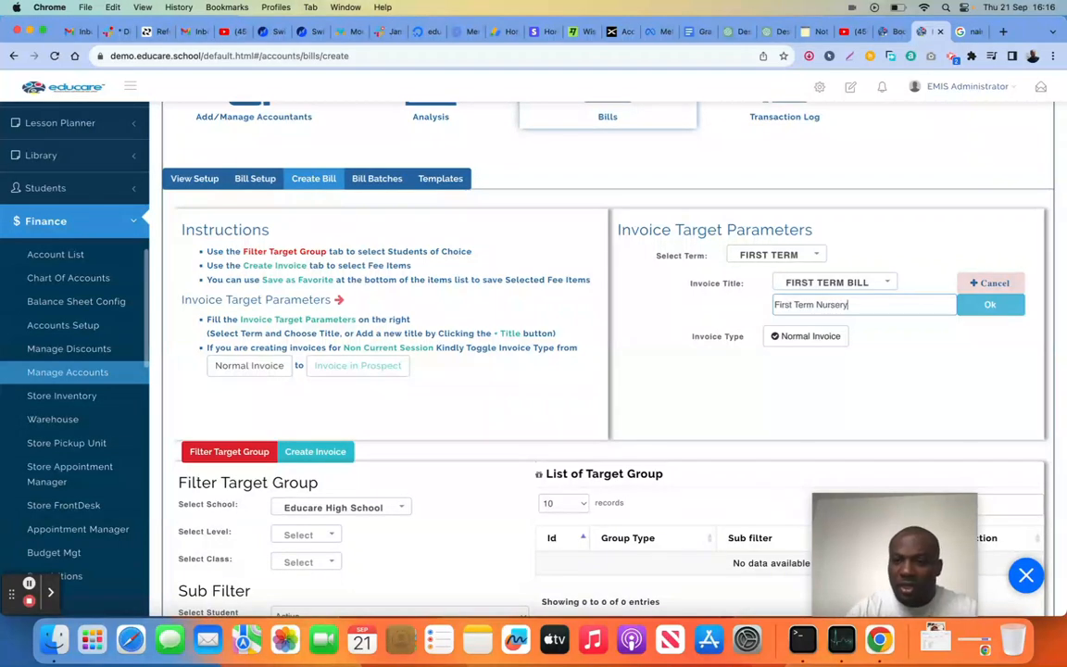
click(988, 306)
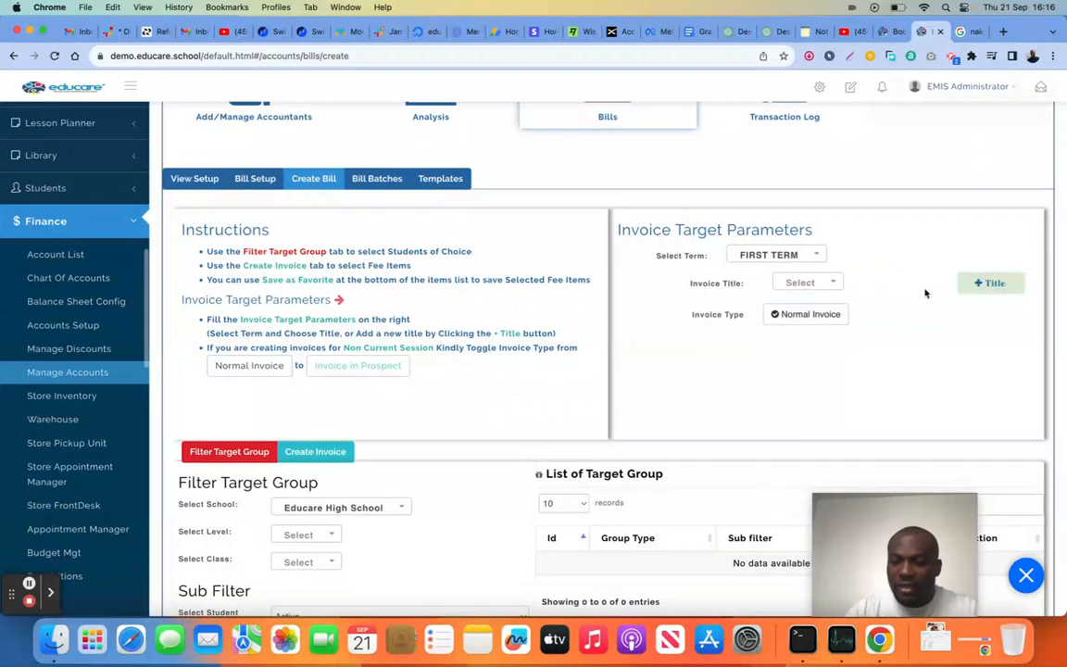
click(803, 282)
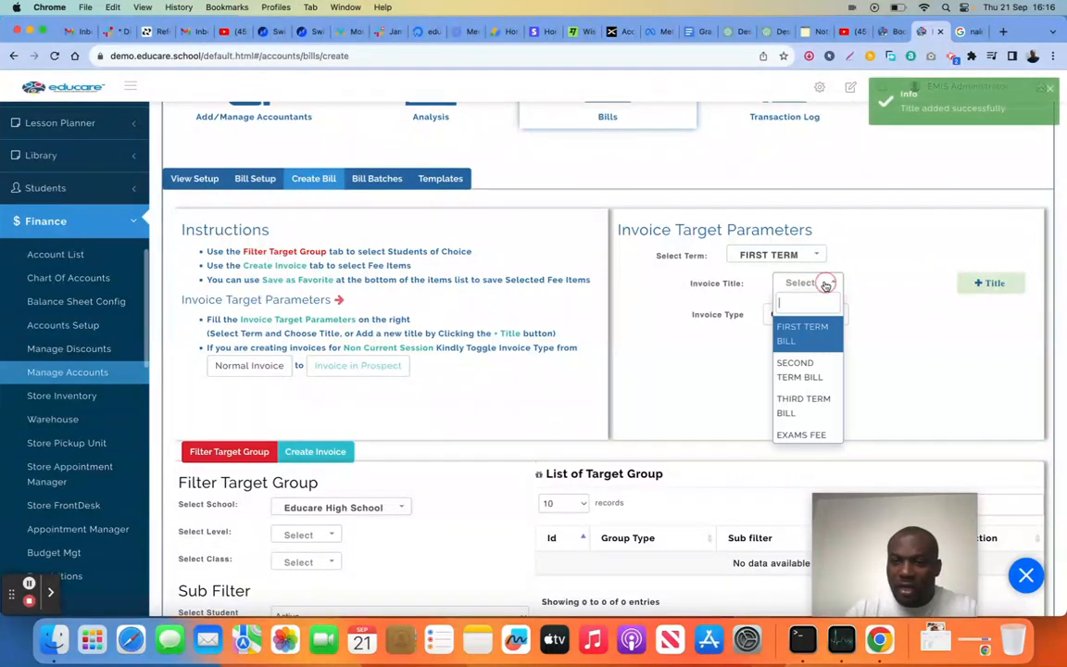
text(nur)
click(797, 328)
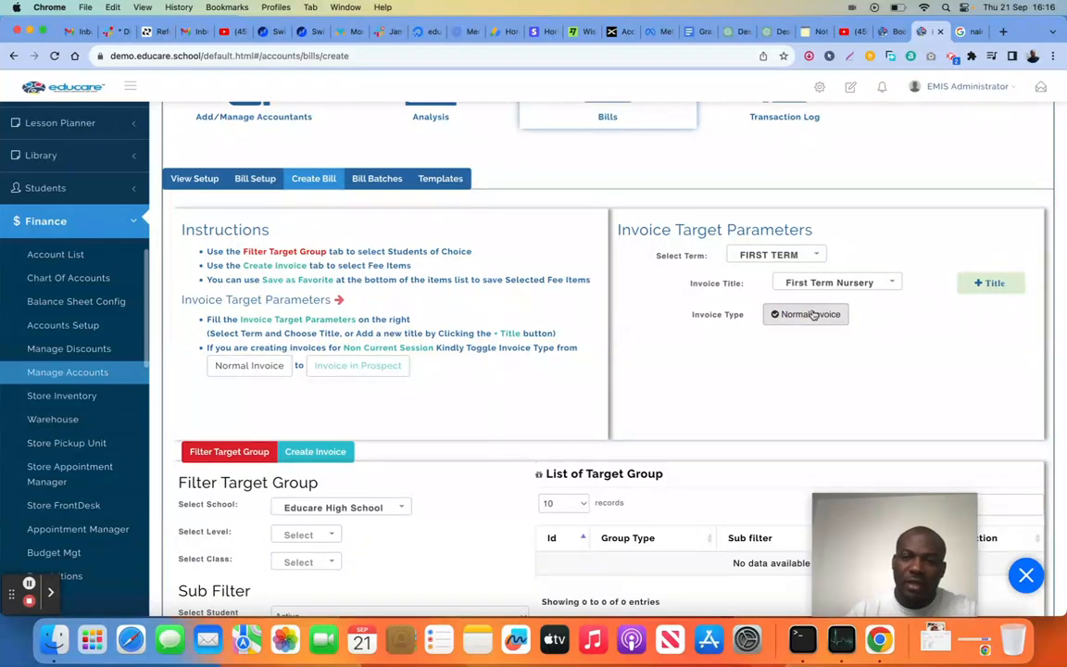
Switch the invoice type to Invoice in Prospect with expected school Educare High School, level YEAR SEVEN and class Year 7 LAVENDER
click(813, 315)
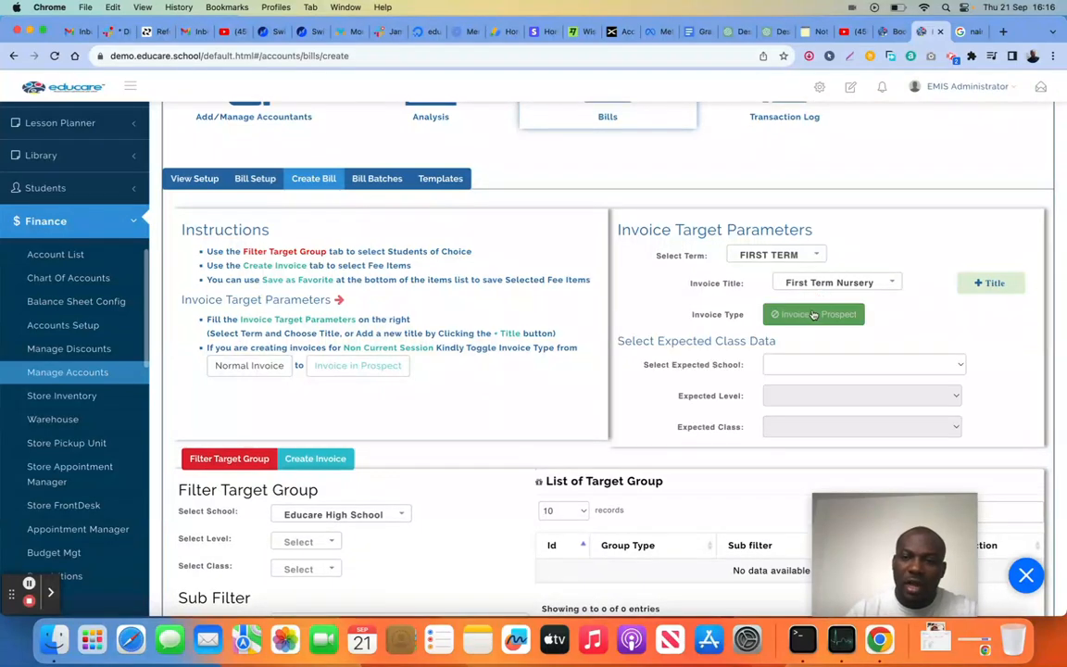
click(792, 368)
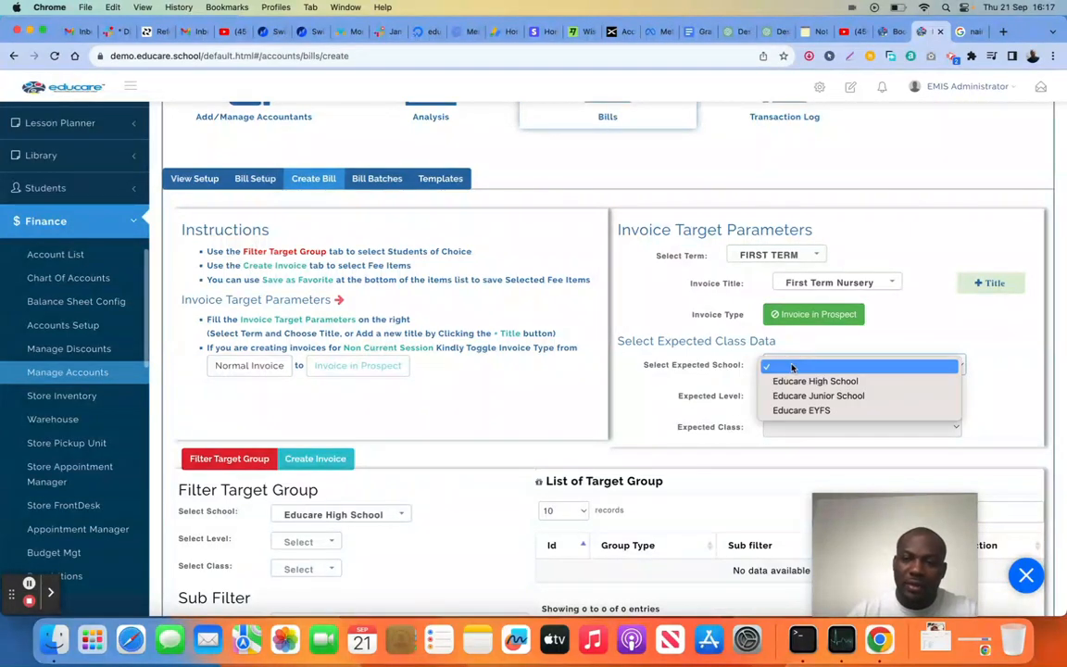
click(794, 383)
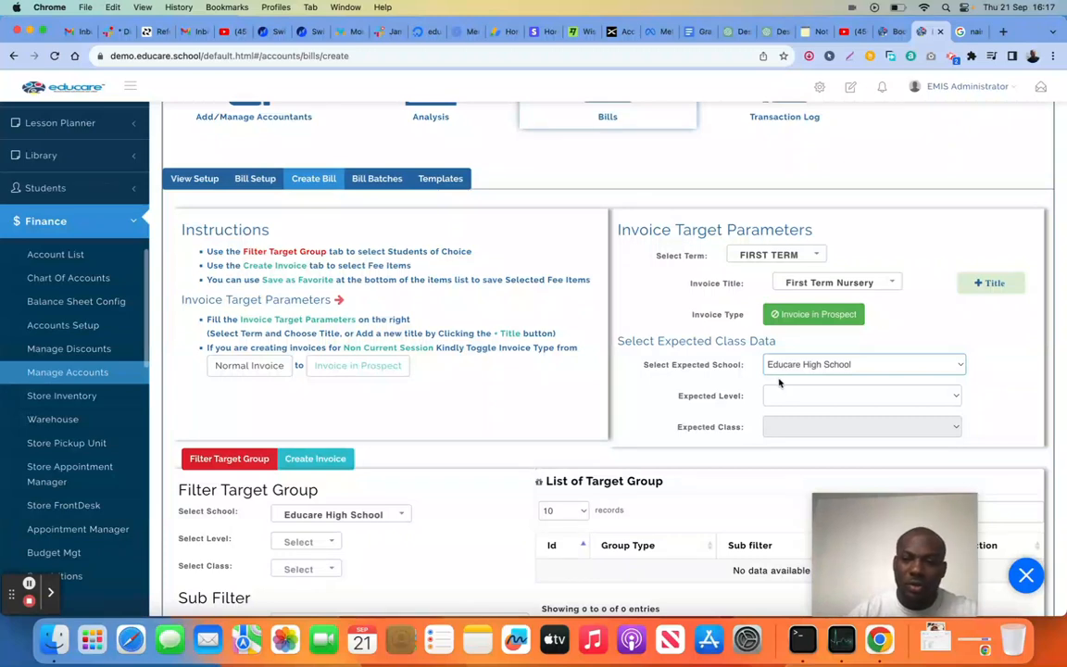
click(789, 396)
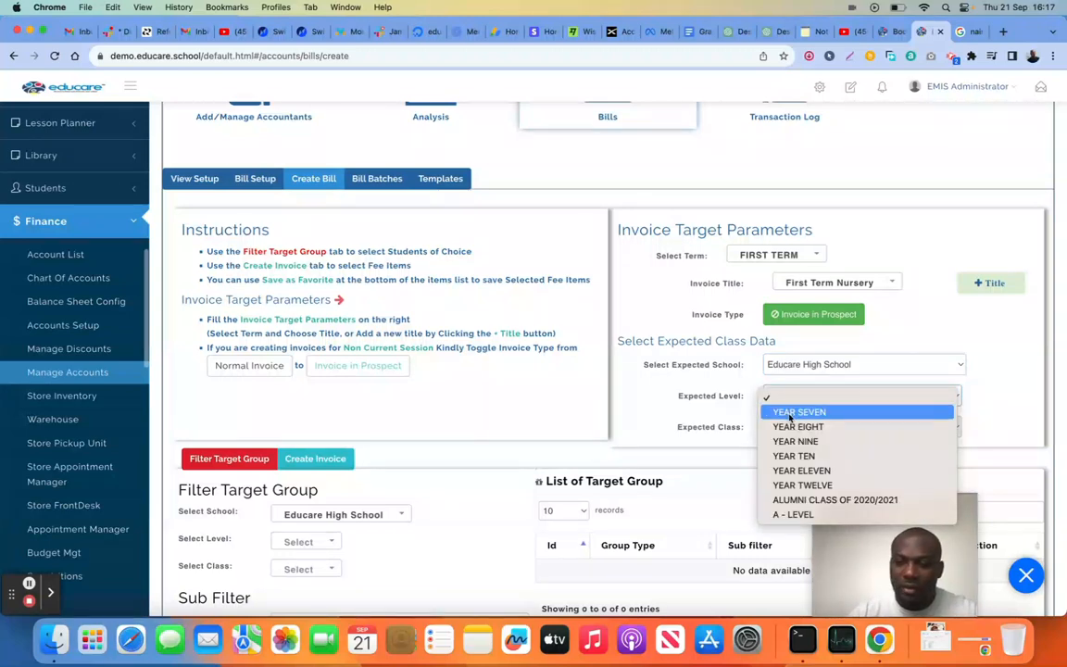
click(789, 413)
click(790, 427)
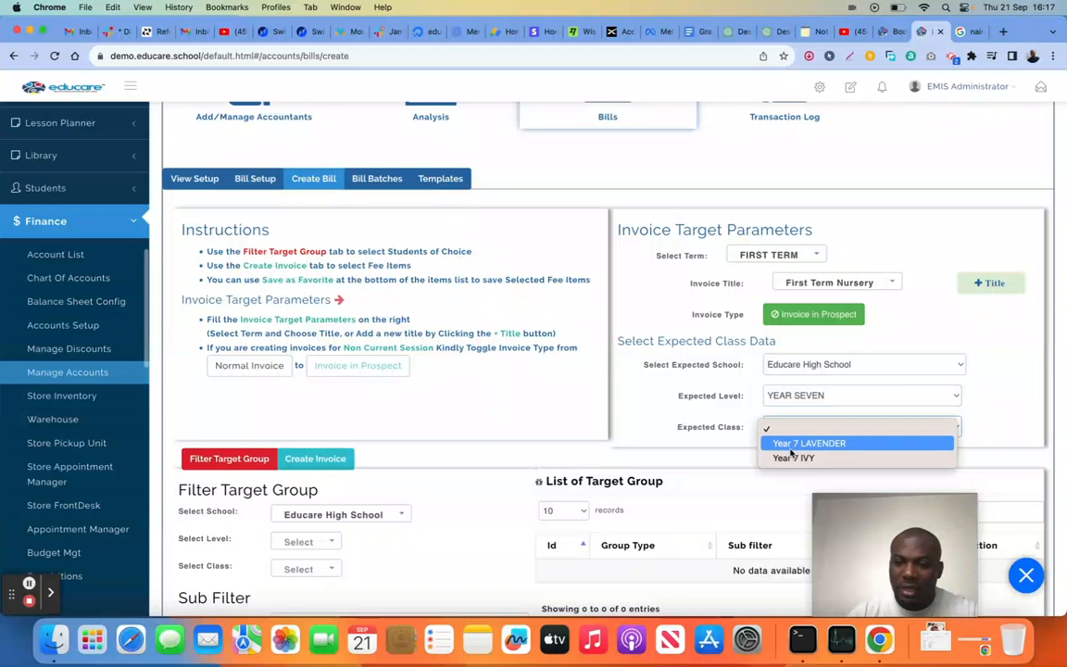
click(792, 444)
Change the expected level to YEAR EIGHT and class to Year 8 IVY, and return the invoice type to Normal Invoice
scroll(478, 419, down, 2)
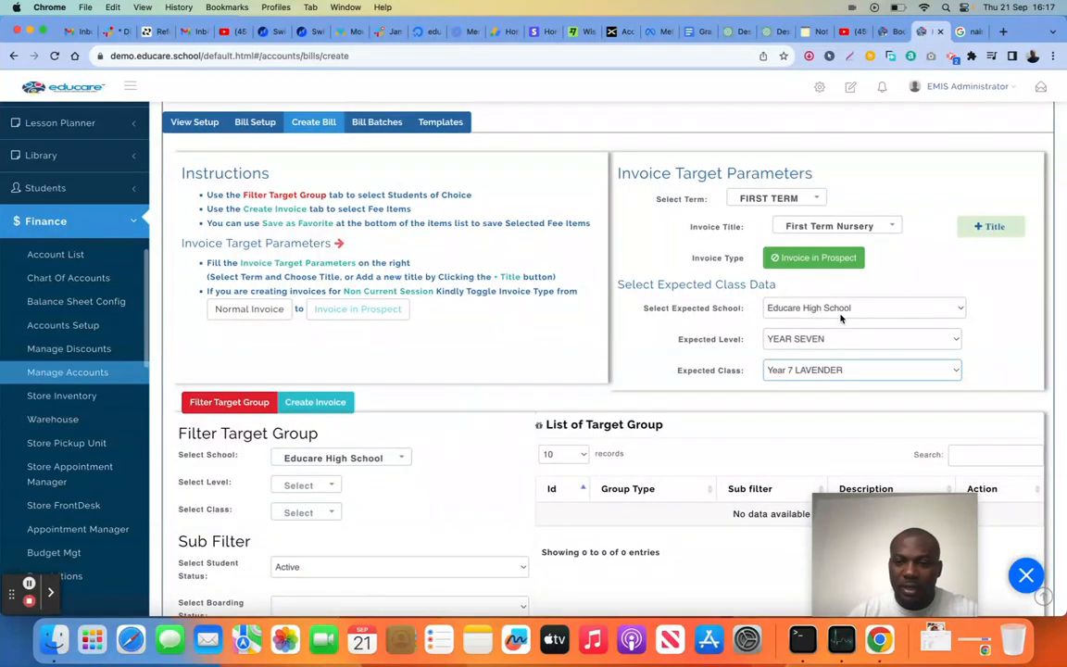
click(811, 339)
click(798, 350)
click(803, 370)
click(798, 387)
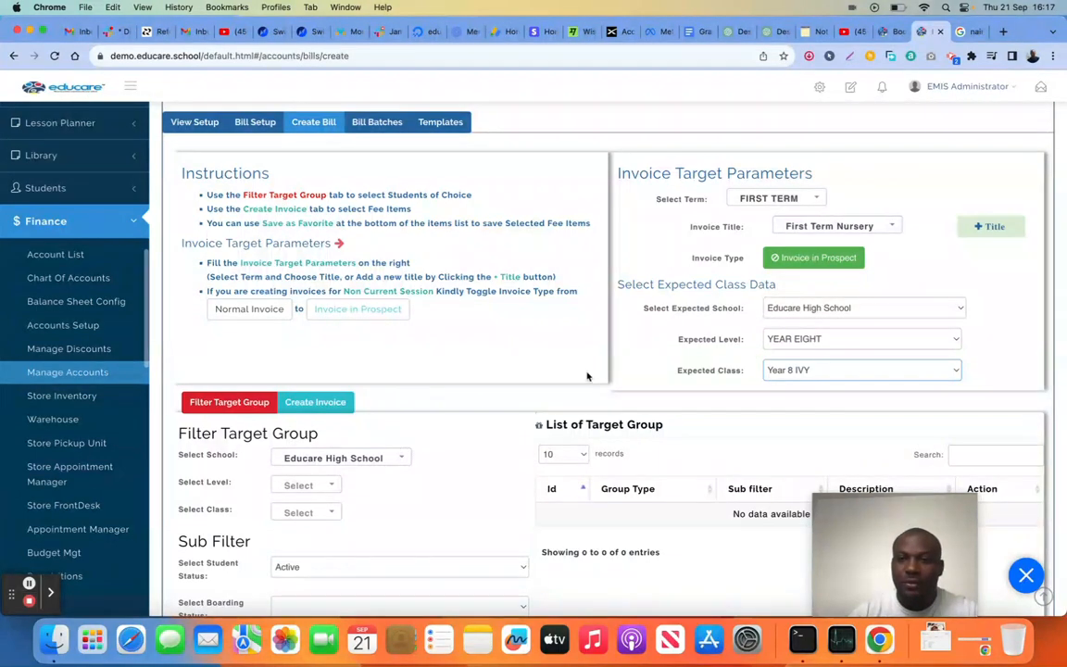
click(731, 257)
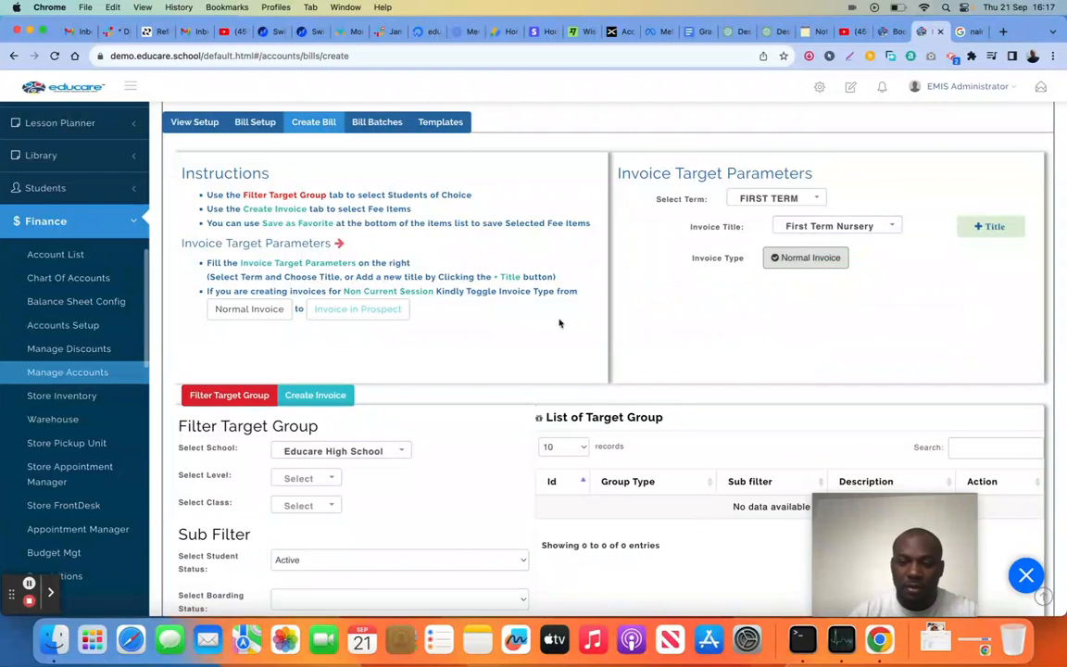
Filter the target group in Educare High School to level YEAR SEVEN and class Year 7 LAVENDER
scroll(366, 451, down, 3)
click(329, 344)
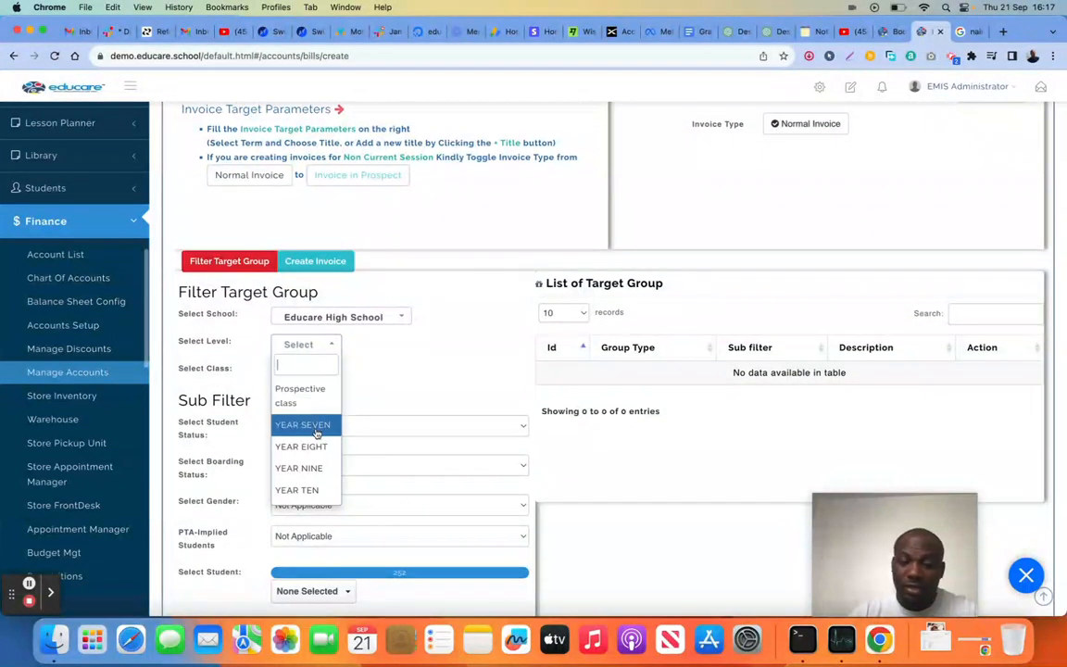
click(393, 364)
scroll(397, 369, down, 3)
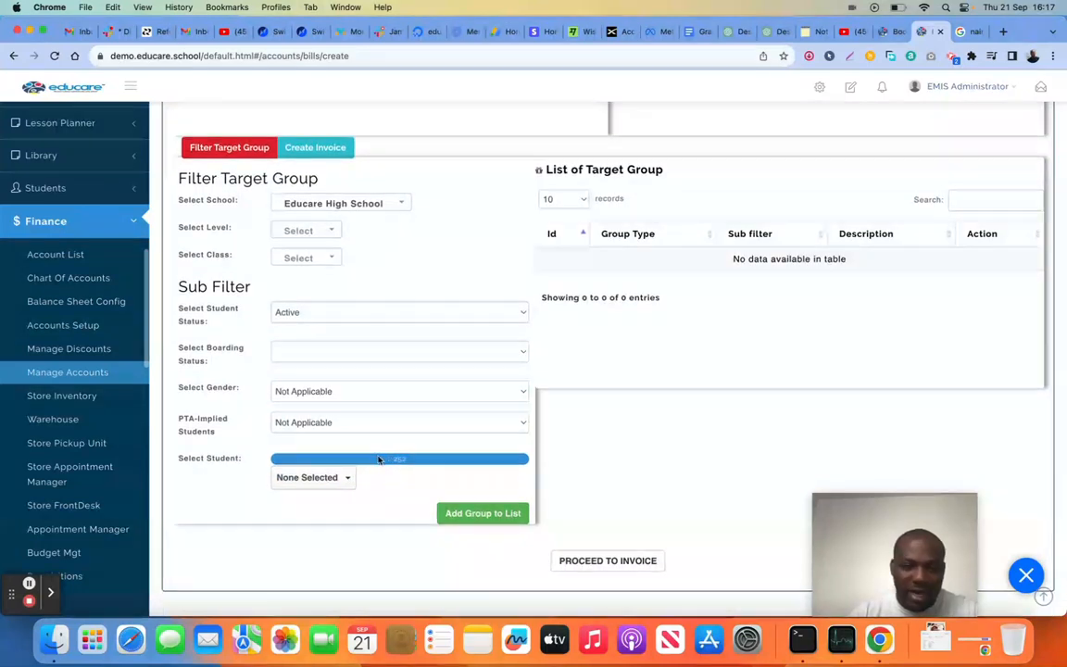
click(329, 230)
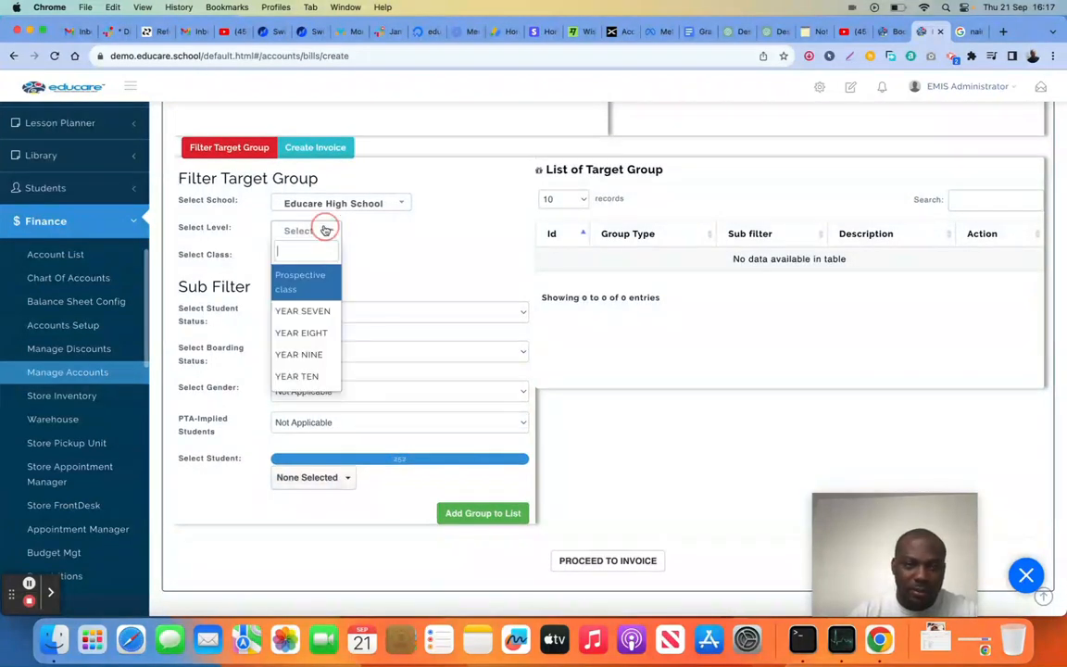
click(315, 315)
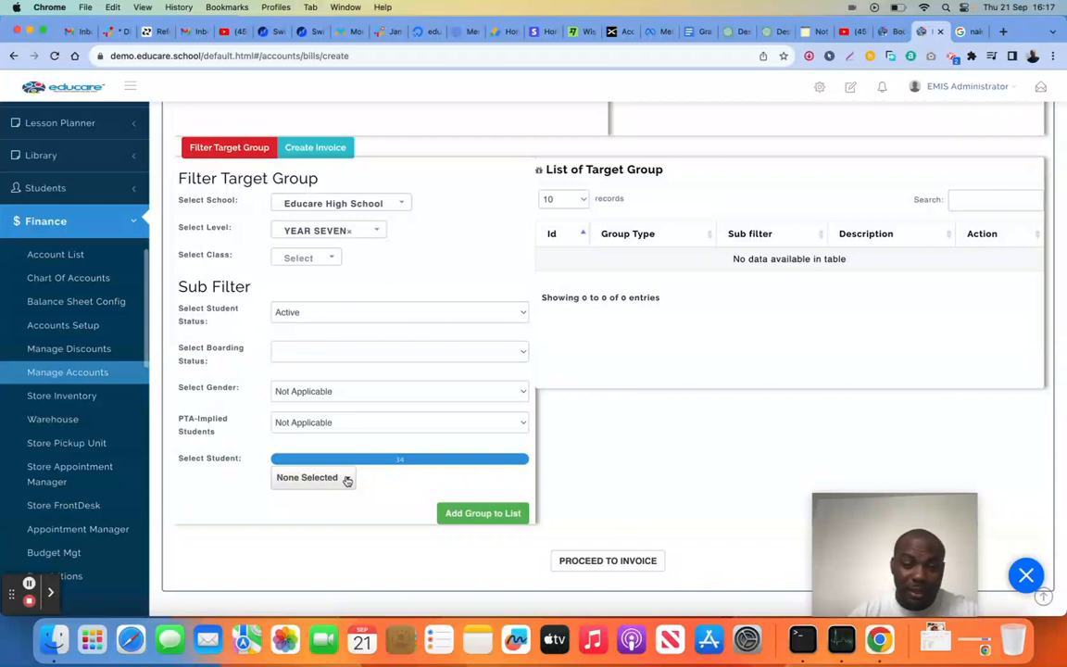
click(301, 258)
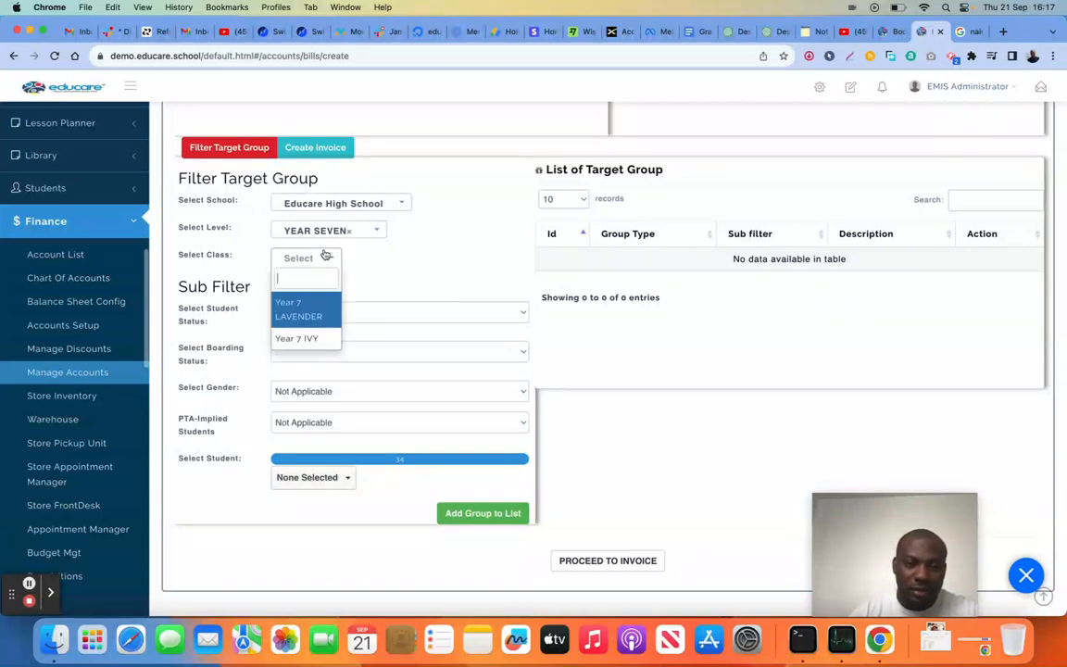
click(317, 318)
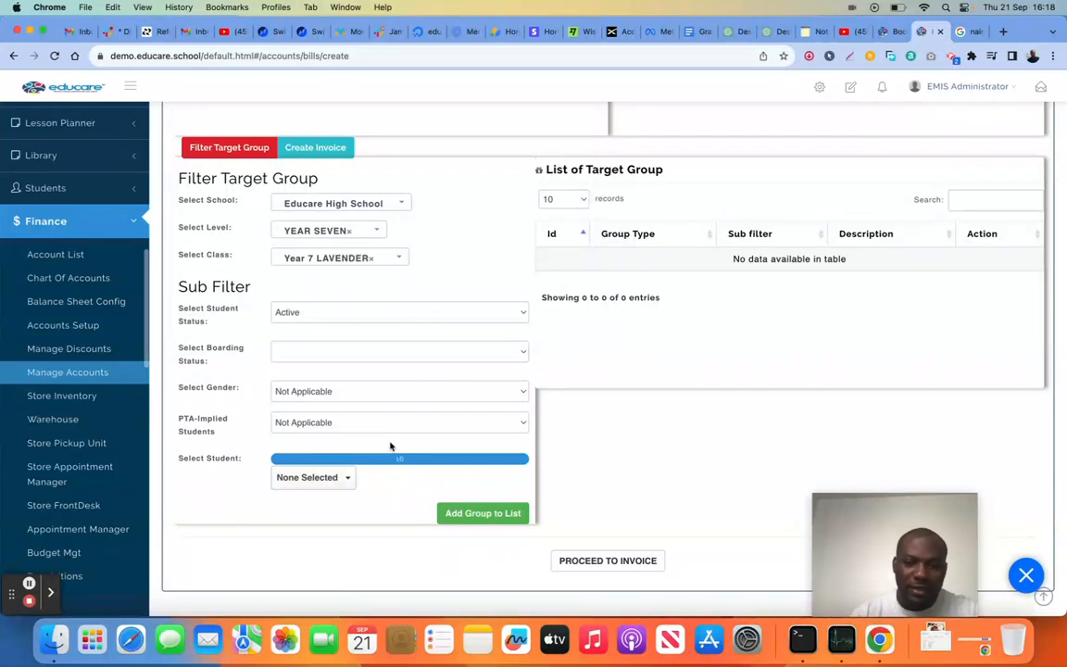
Select all students of Year 7 LAVENDER and add them as a group to the target list
scroll(391, 446, down, 1)
click(329, 450)
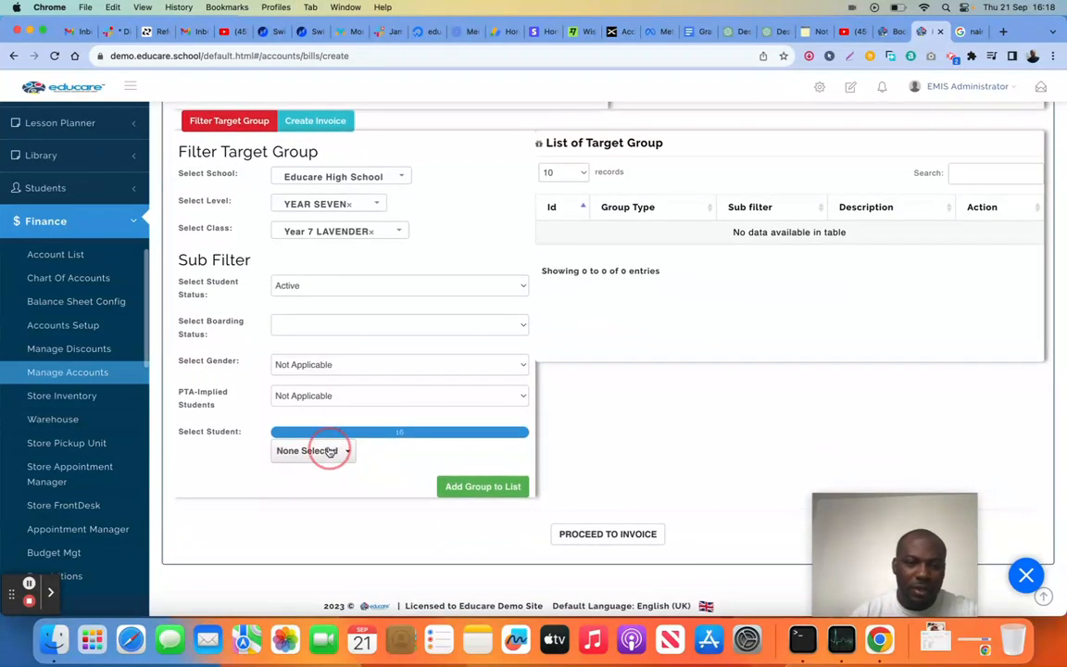
scroll(341, 484, down, 2)
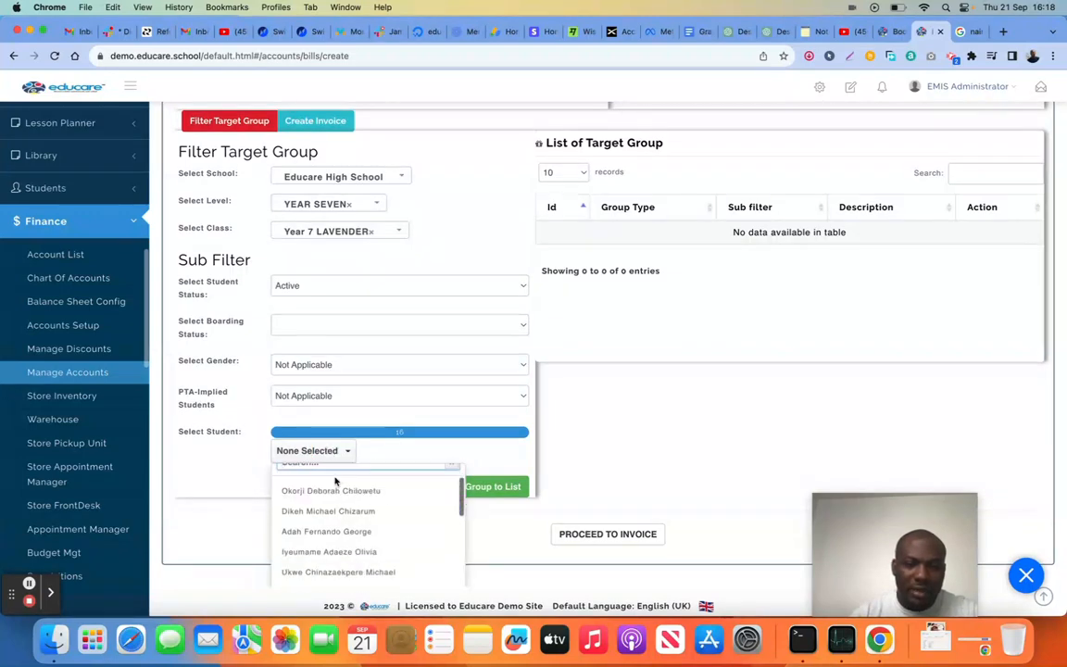
scroll(343, 499, up, 2)
click(310, 479)
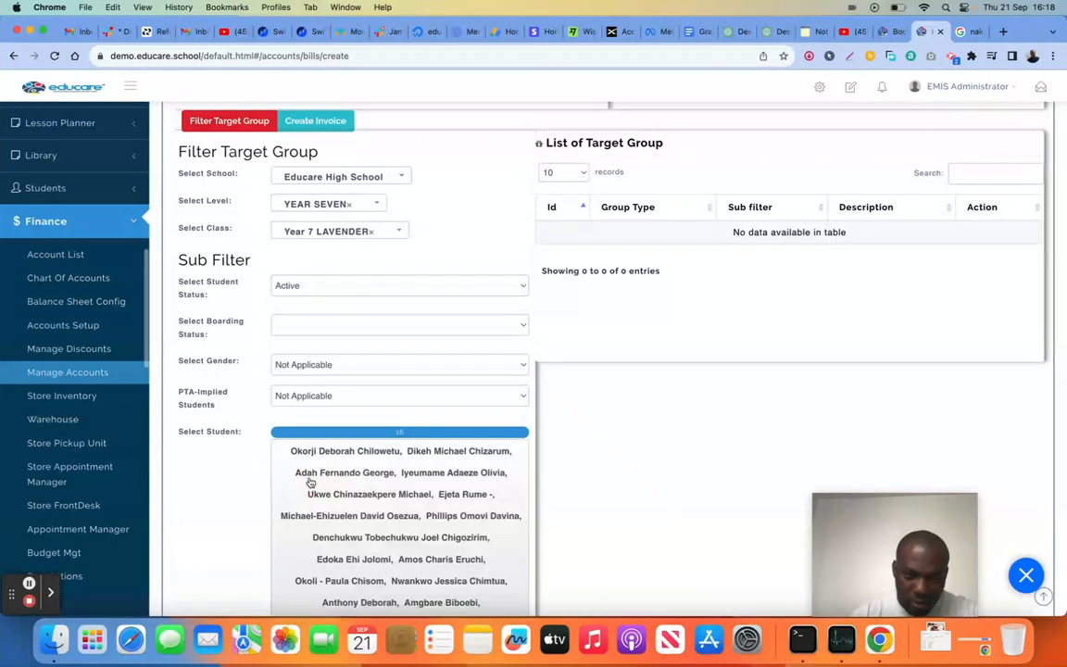
scroll(449, 529, down, 3)
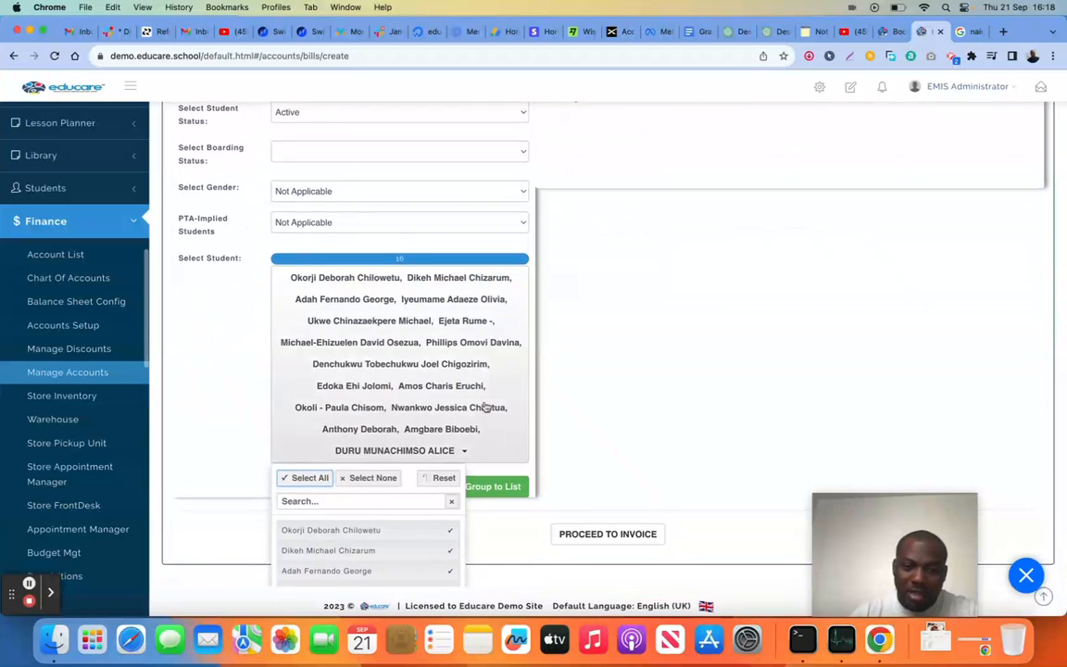
click(649, 380)
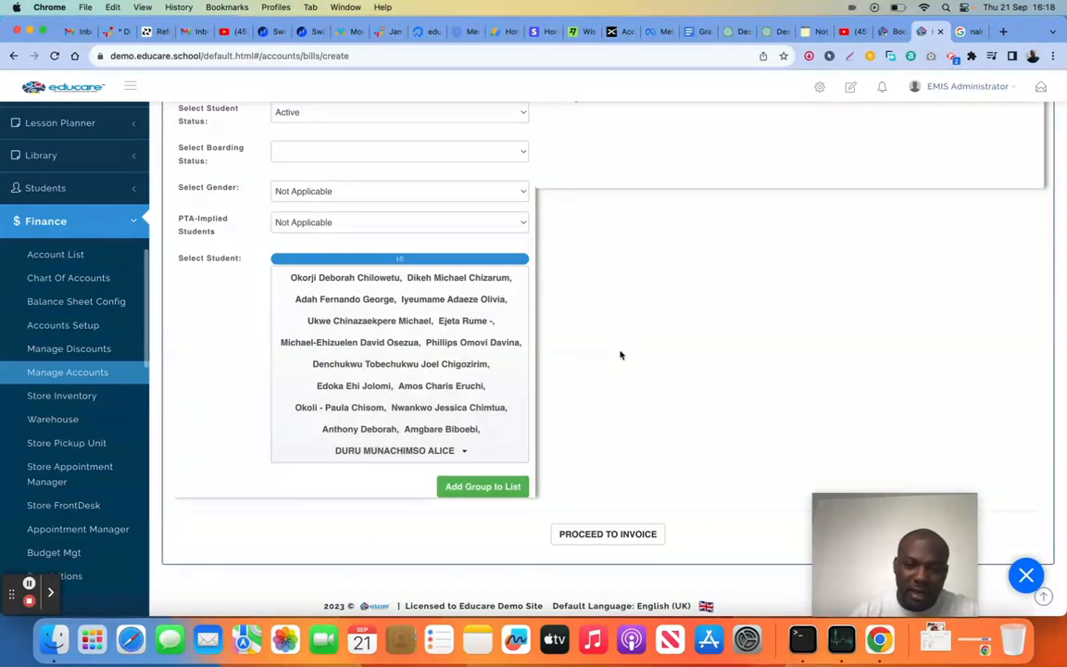
click(482, 489)
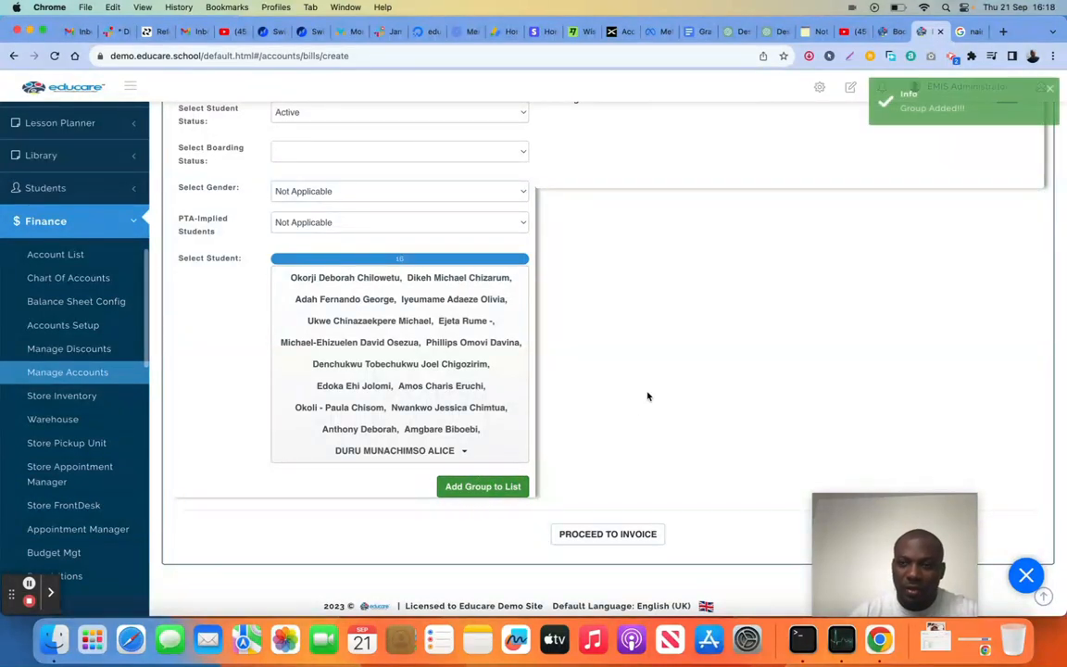
Review both pages of students in the added Year 7 LAVENDER group and close the details
scroll(648, 397, up, 2)
scroll(647, 396, up, 1)
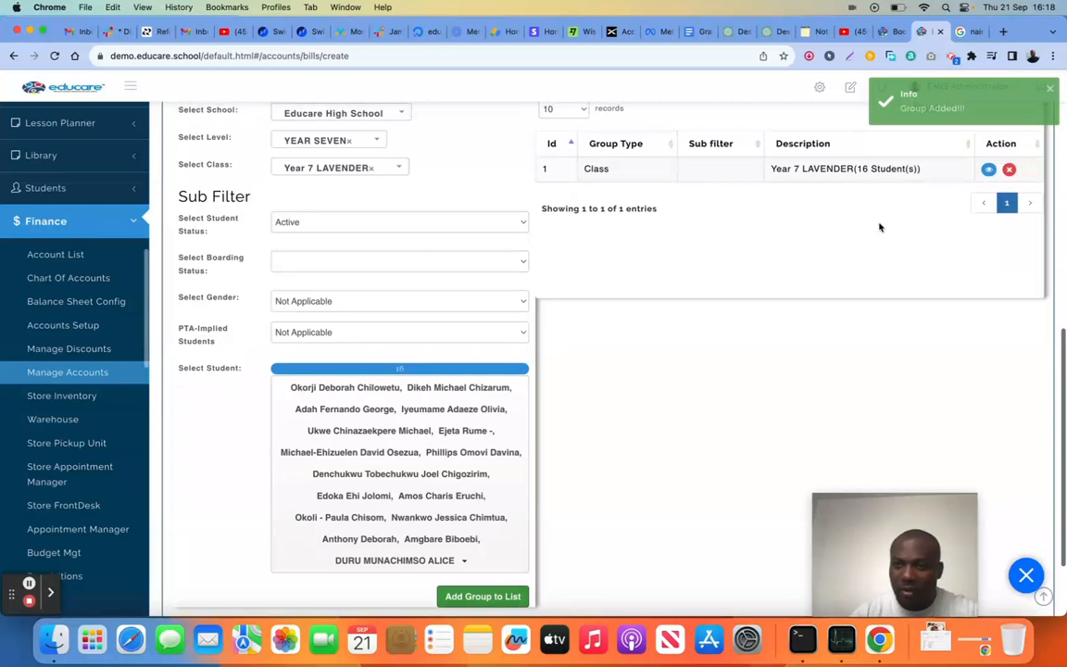
click(988, 169)
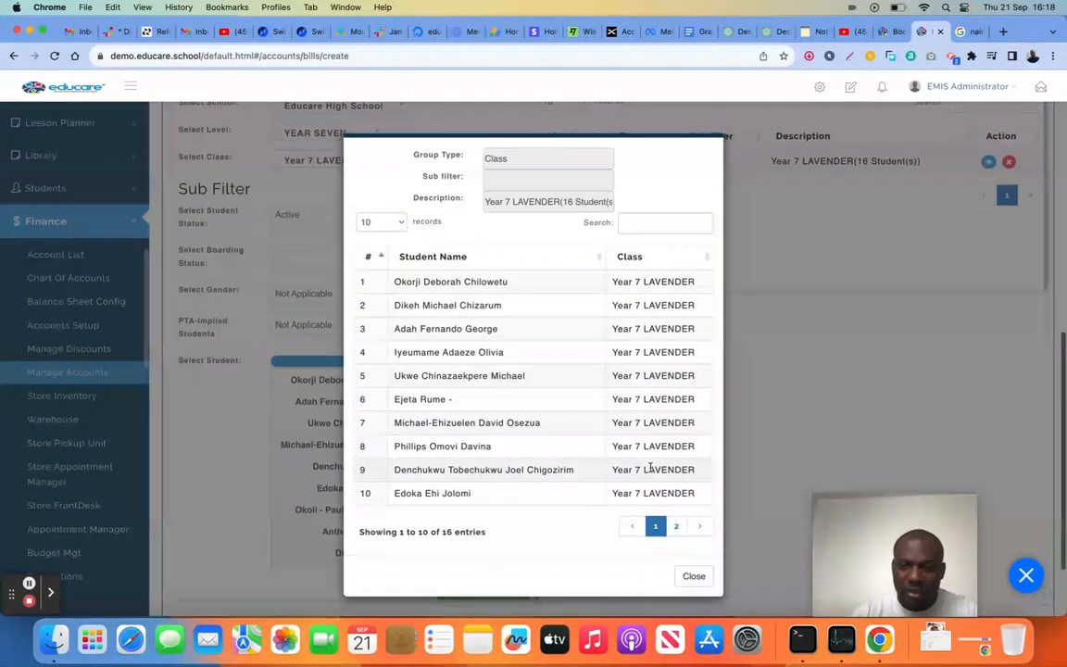
click(675, 525)
click(694, 546)
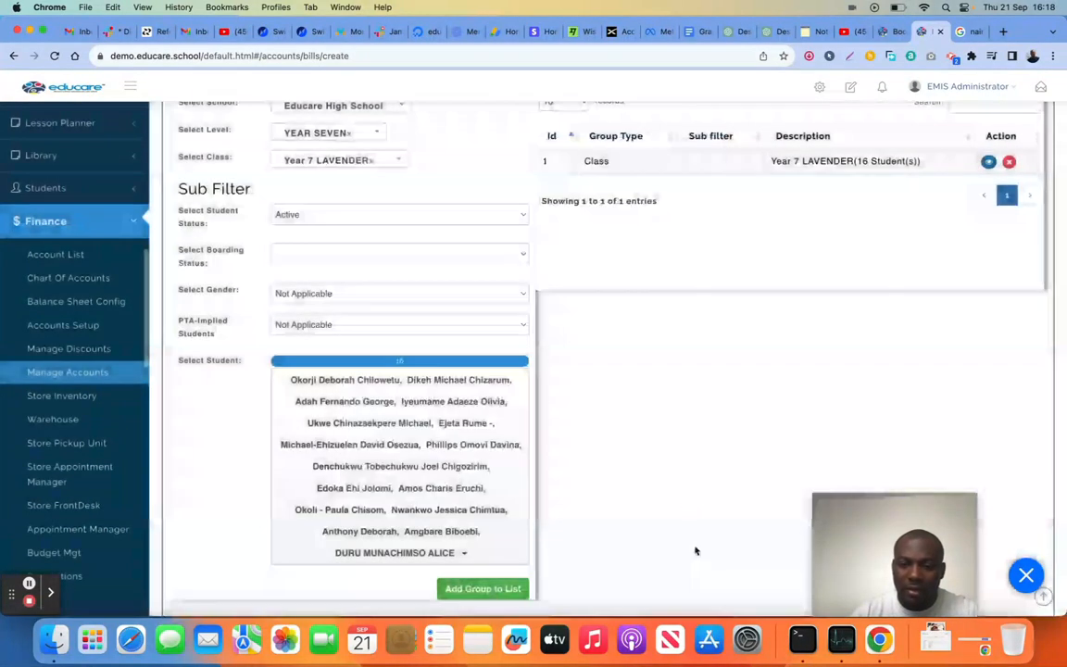
scroll(678, 482, down, 2)
scroll(678, 483, down, 1)
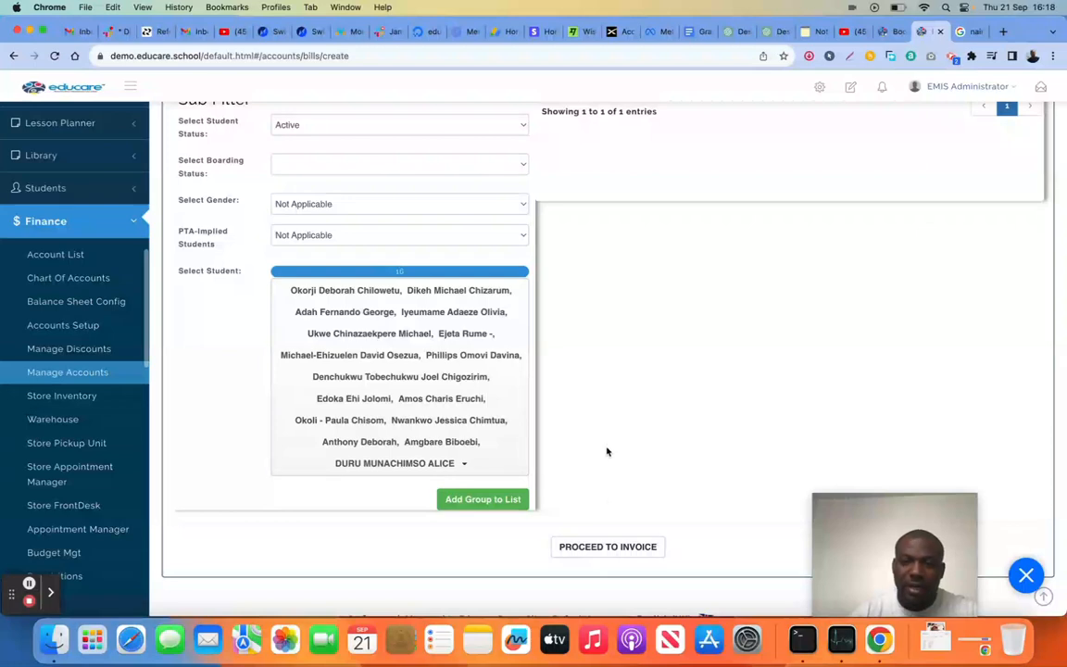
Proceed to the invoice for the target group, check the Uniform fee category and return to School Fees
click(597, 546)
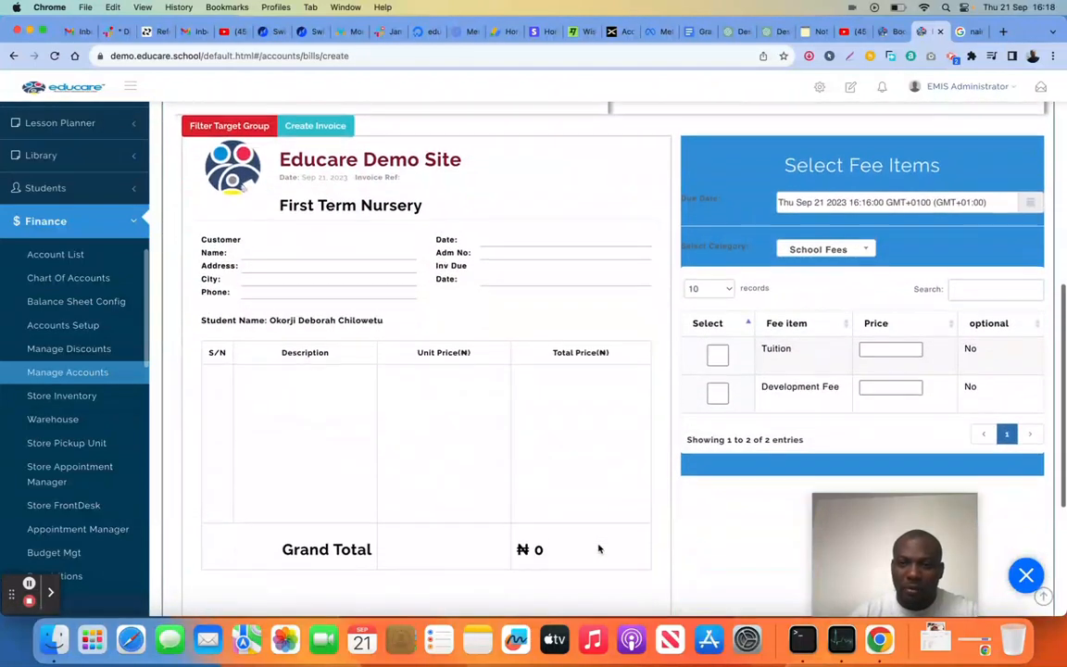
click(853, 233)
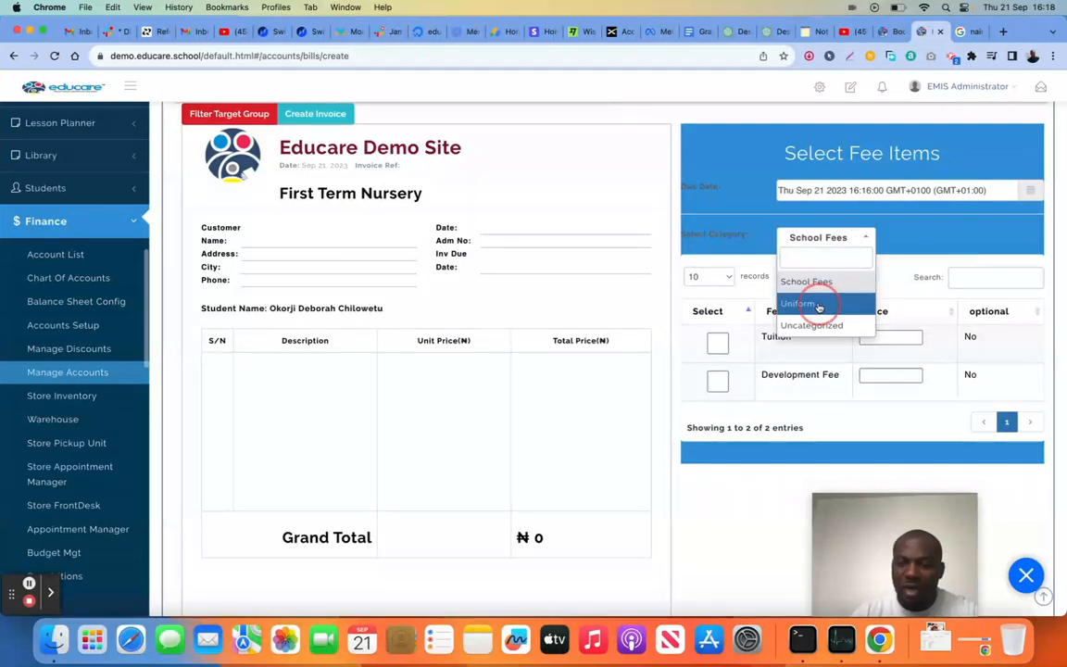
click(819, 306)
click(817, 237)
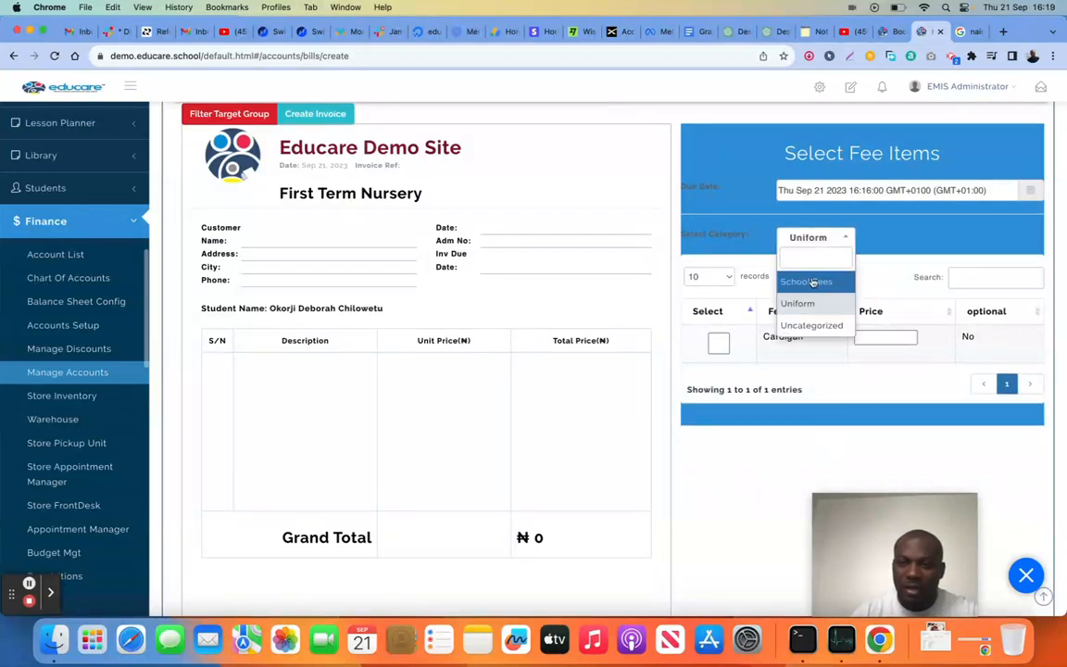
click(814, 282)
Include the School Fees items on the invoice, with Tuition at 50000 and Development Fee at 180000
click(715, 341)
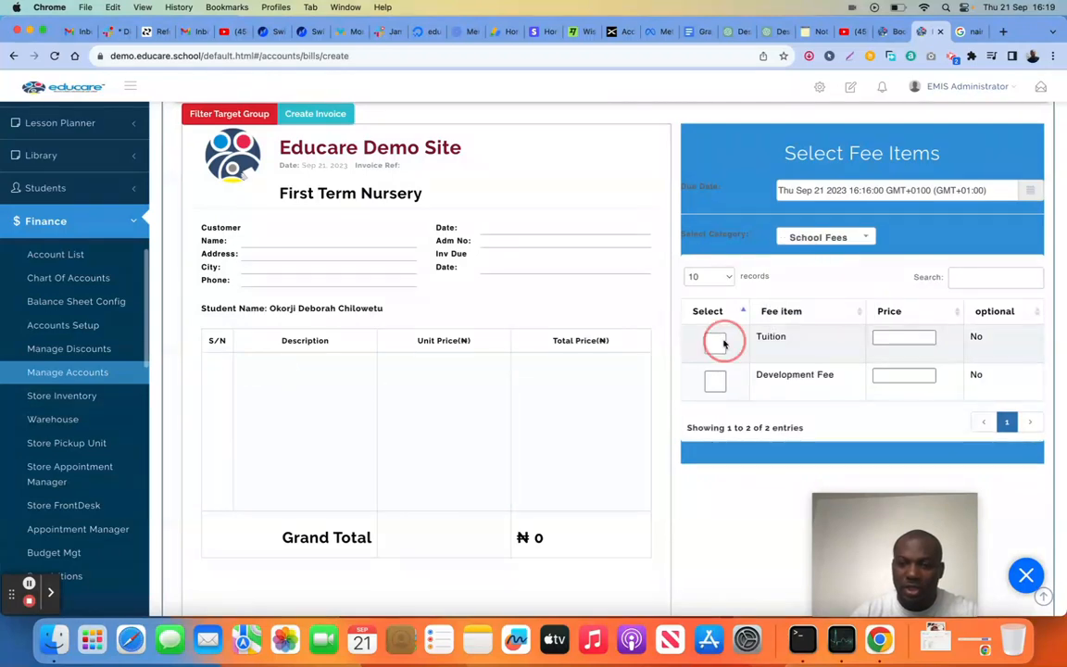
click(897, 336)
text(50000)
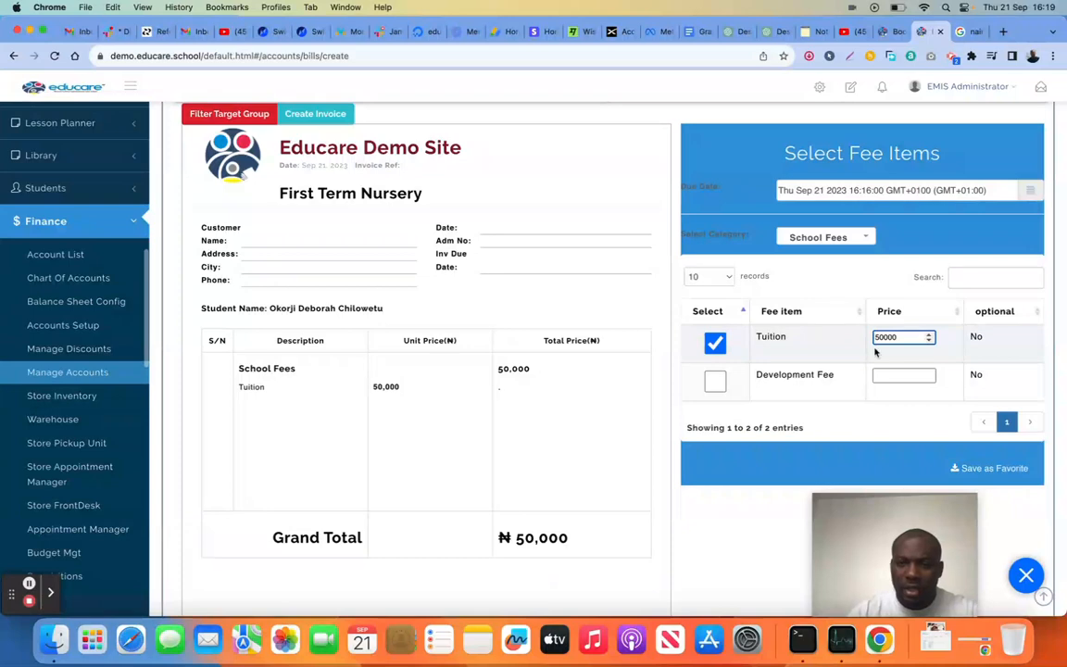
click(715, 380)
click(894, 377)
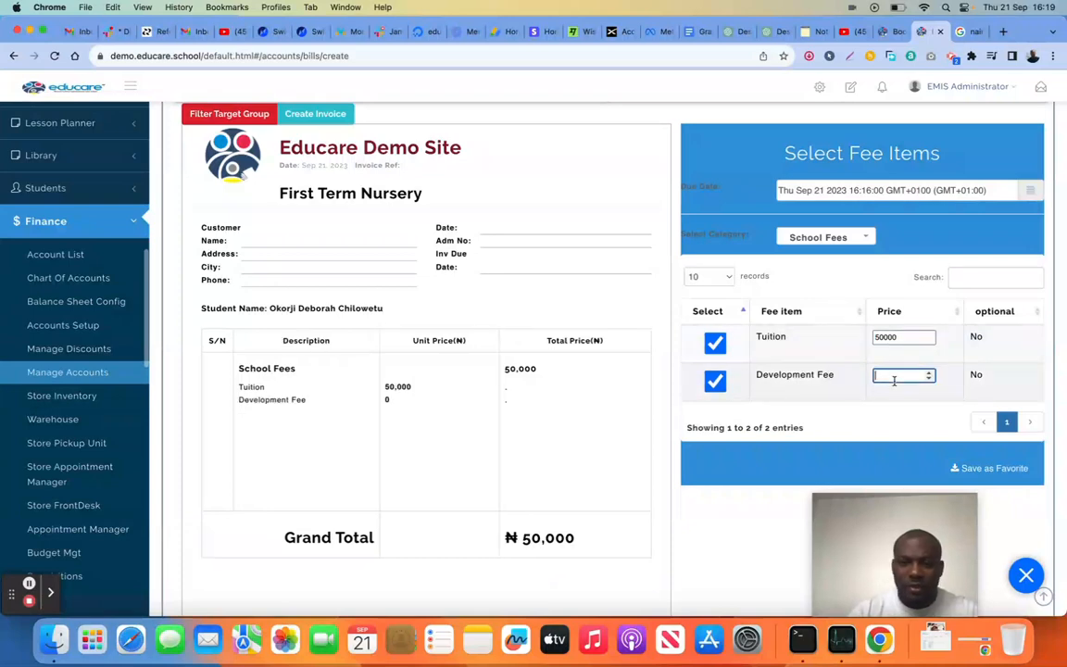
text(180000)
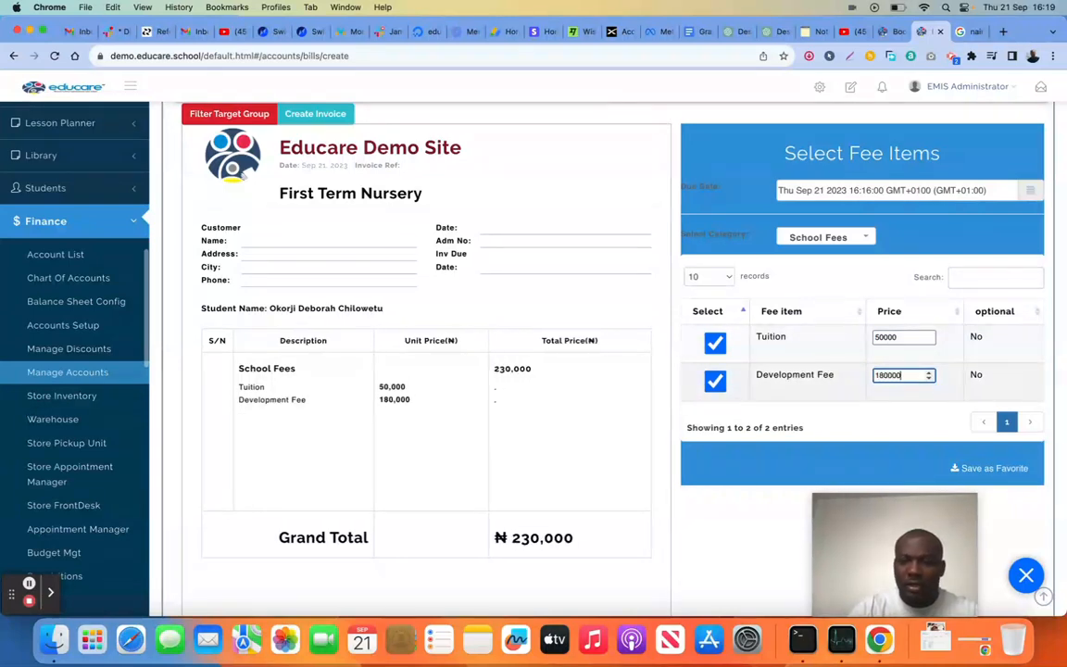
Add the Cardigan item from the Uniform category to the invoice at a price of 70000
click(823, 236)
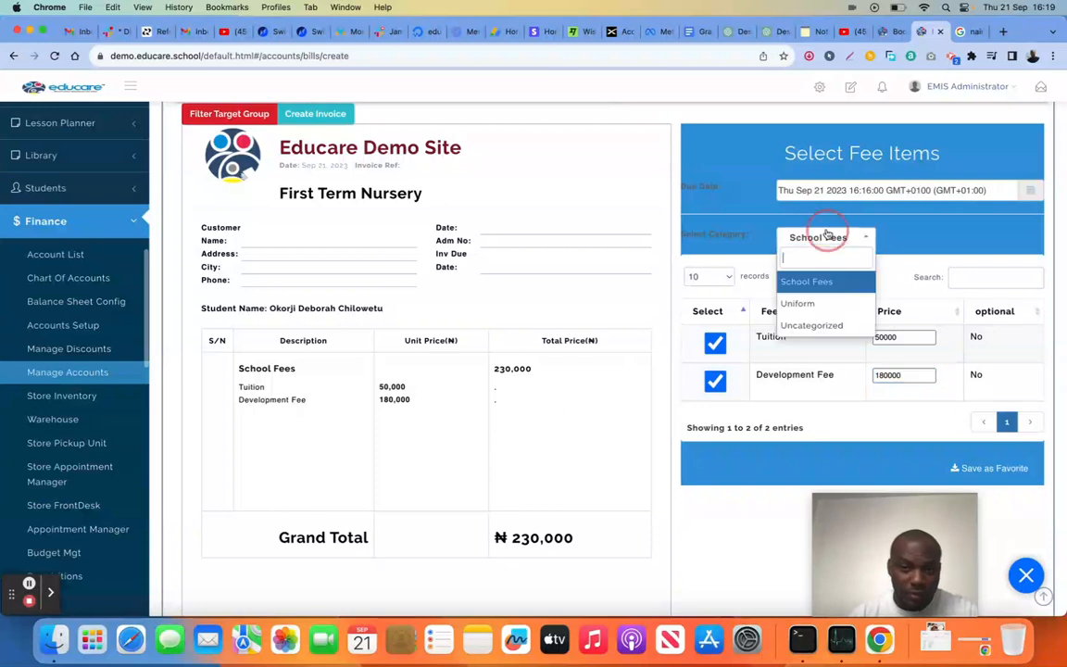
click(808, 303)
click(714, 341)
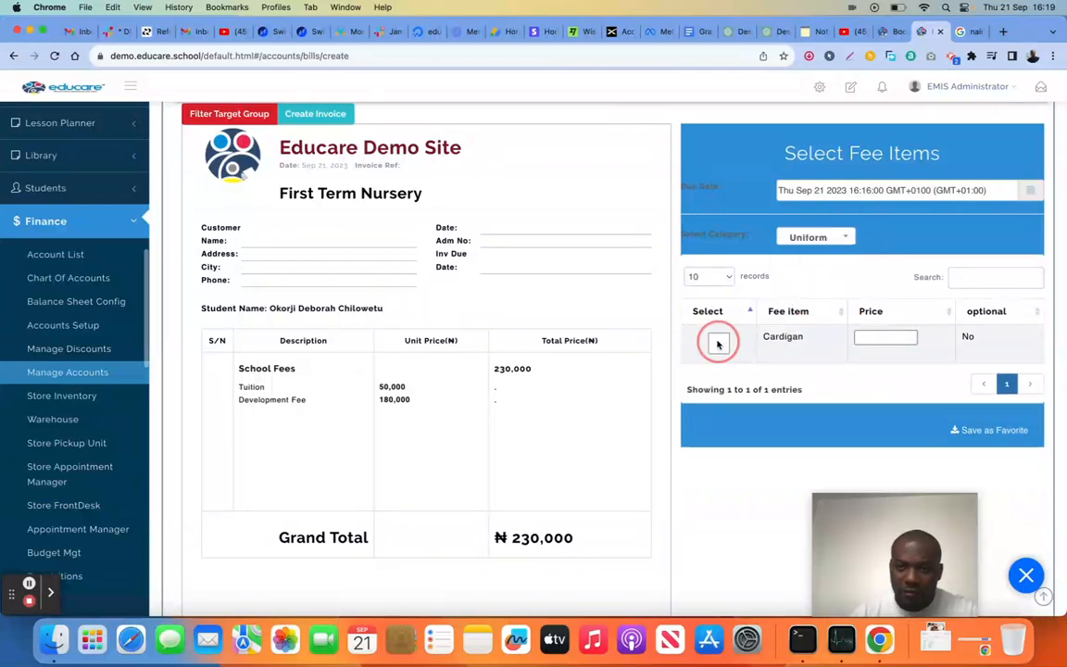
click(861, 339)
text(70000)
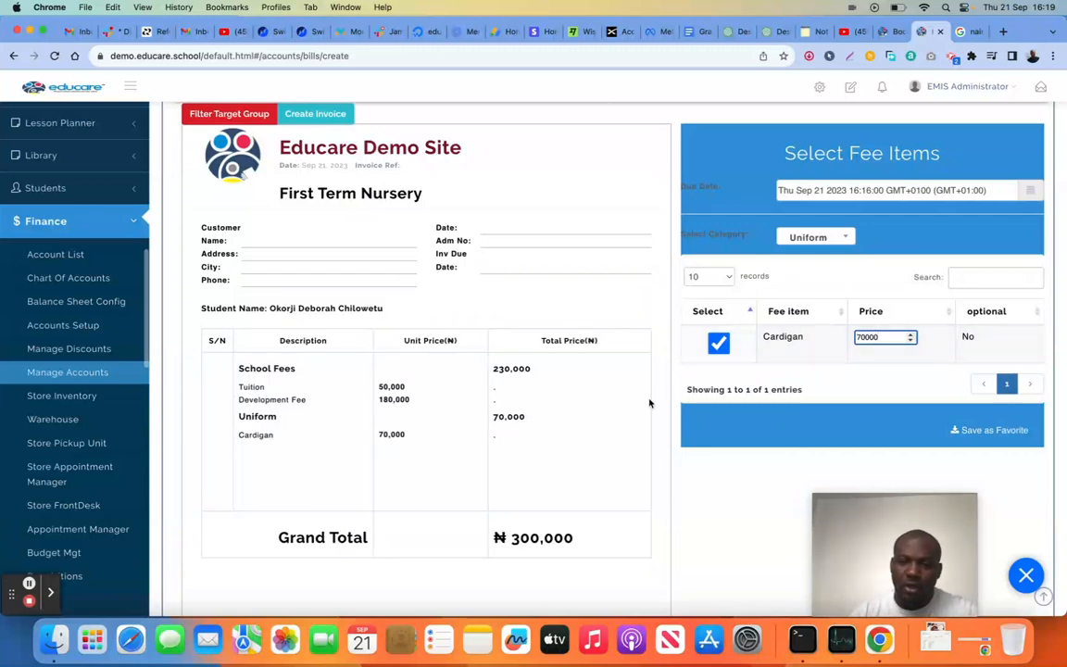
scroll(649, 403, down, 2)
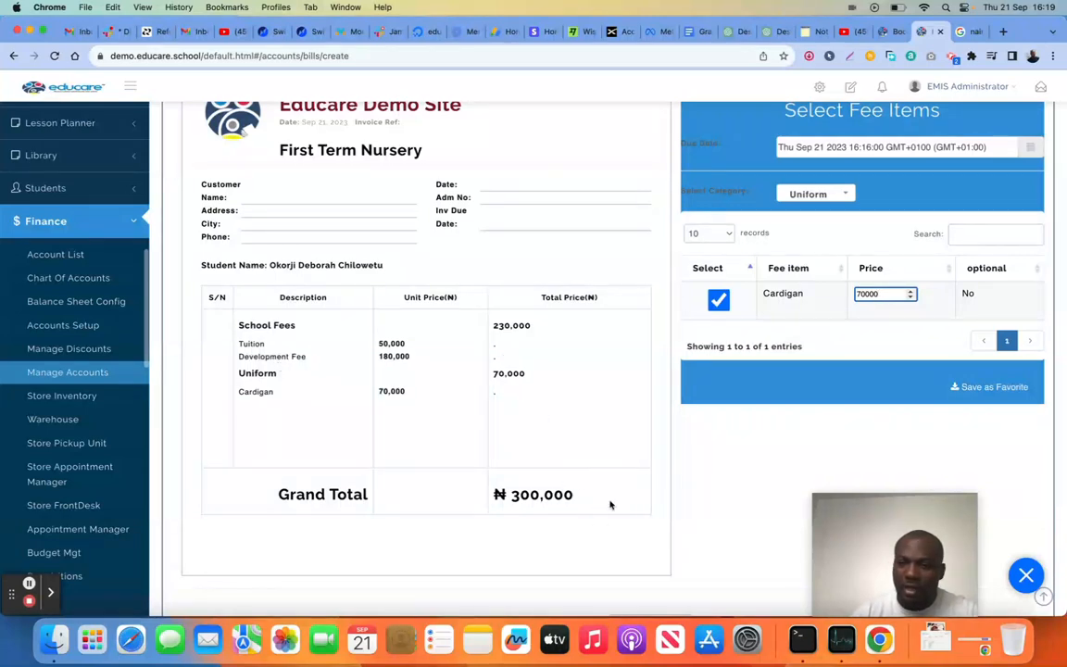
scroll(621, 431, up, 1)
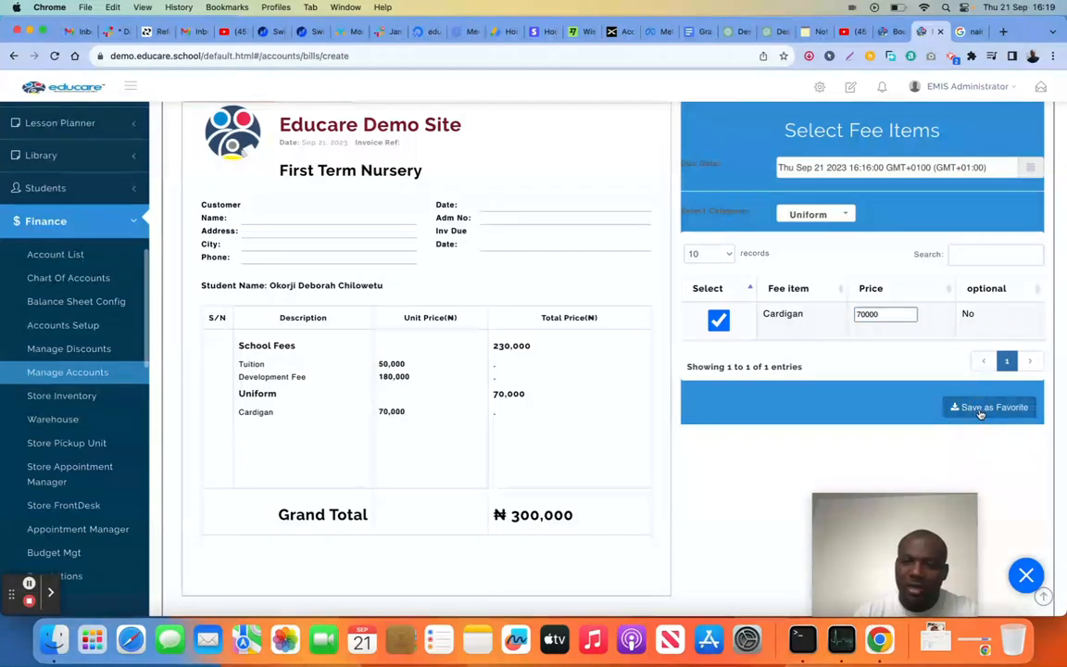
Save the fee selection as a favorite batch named "Nursery 3 fees" and choose it as the invoice's favorite
click(1016, 407)
click(548, 214)
text(Nursery 3 fees)
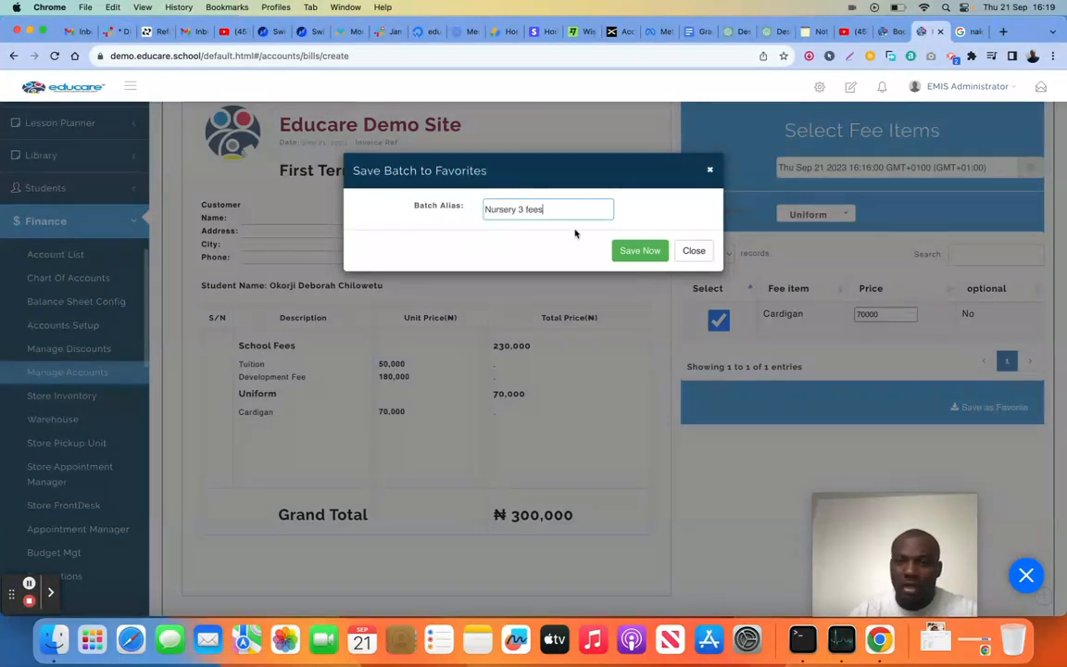
click(642, 257)
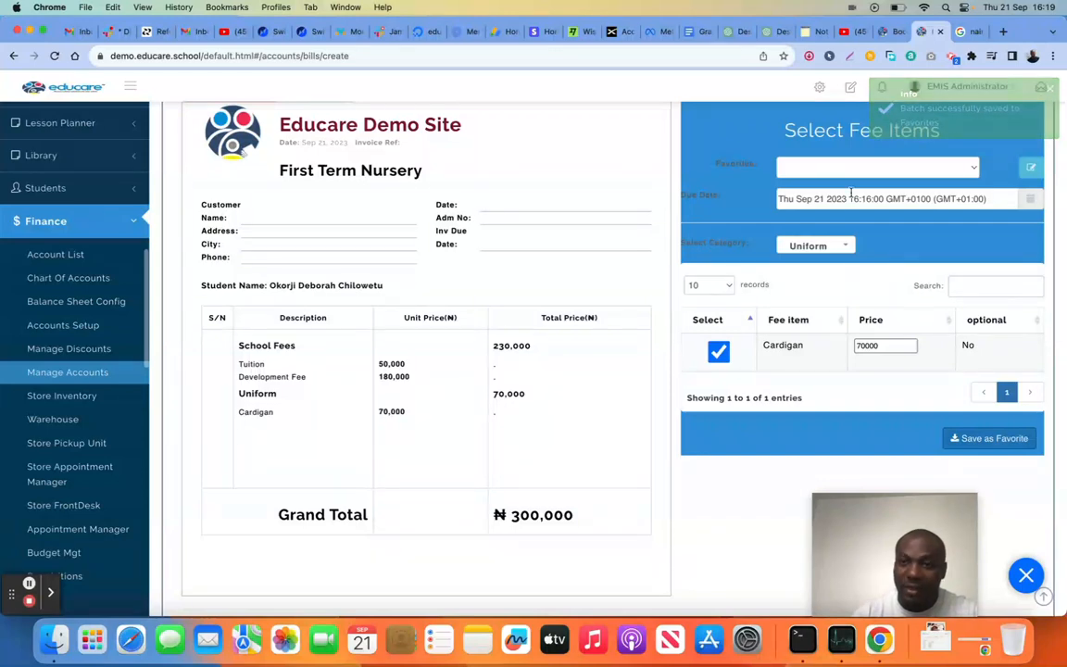
click(834, 167)
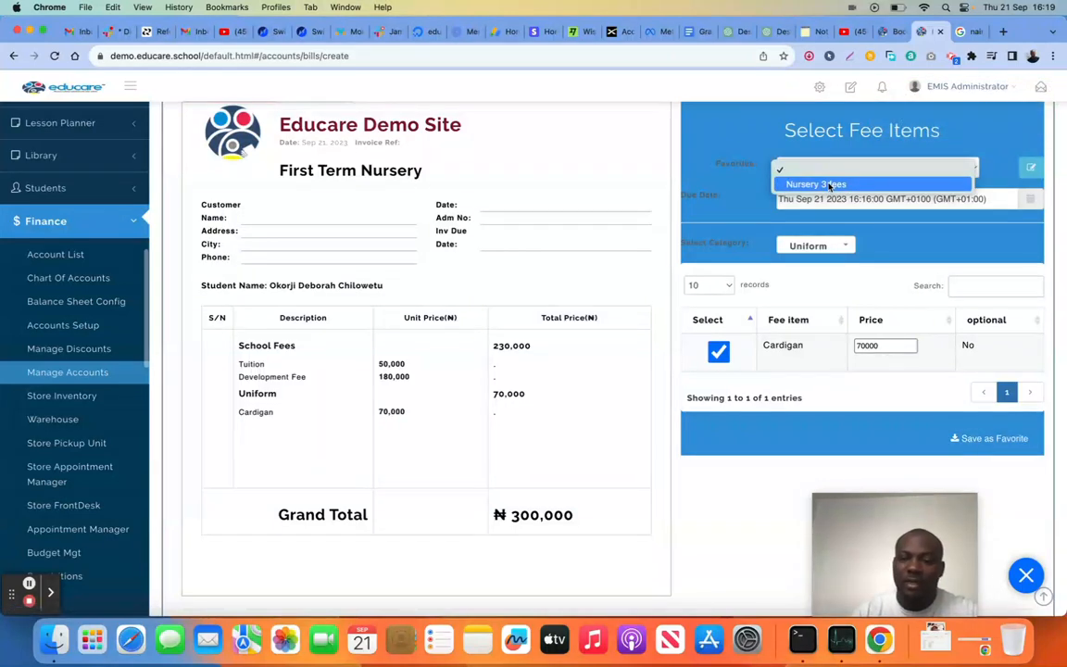
click(831, 184)
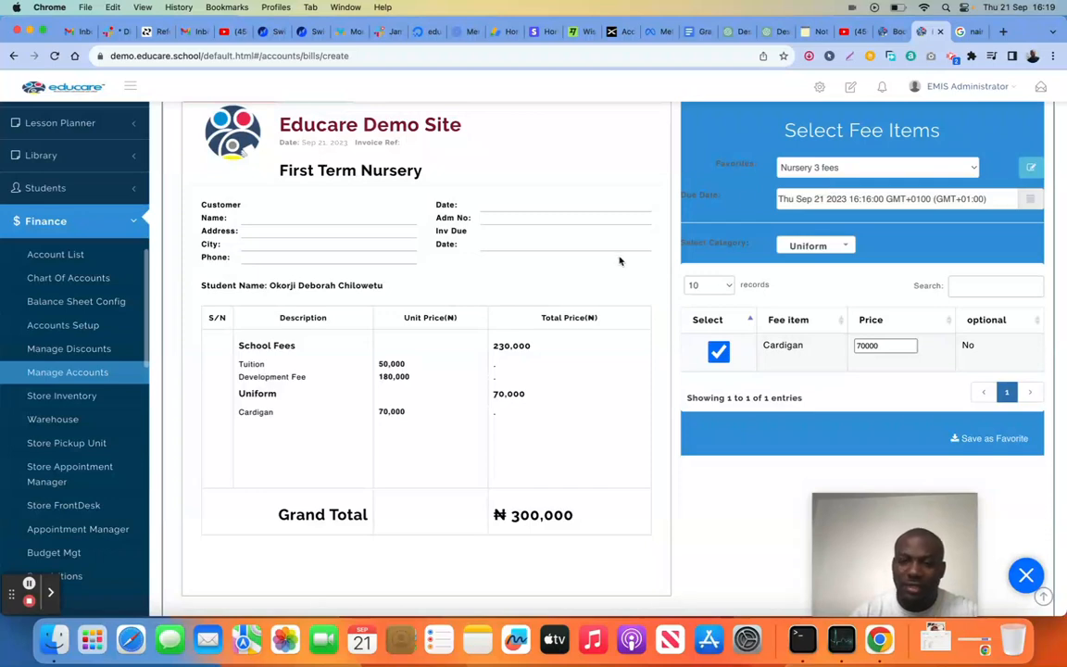
Try out the invoice note option by enabling its editor, and return it to Not Applicable
scroll(614, 375, down, 5)
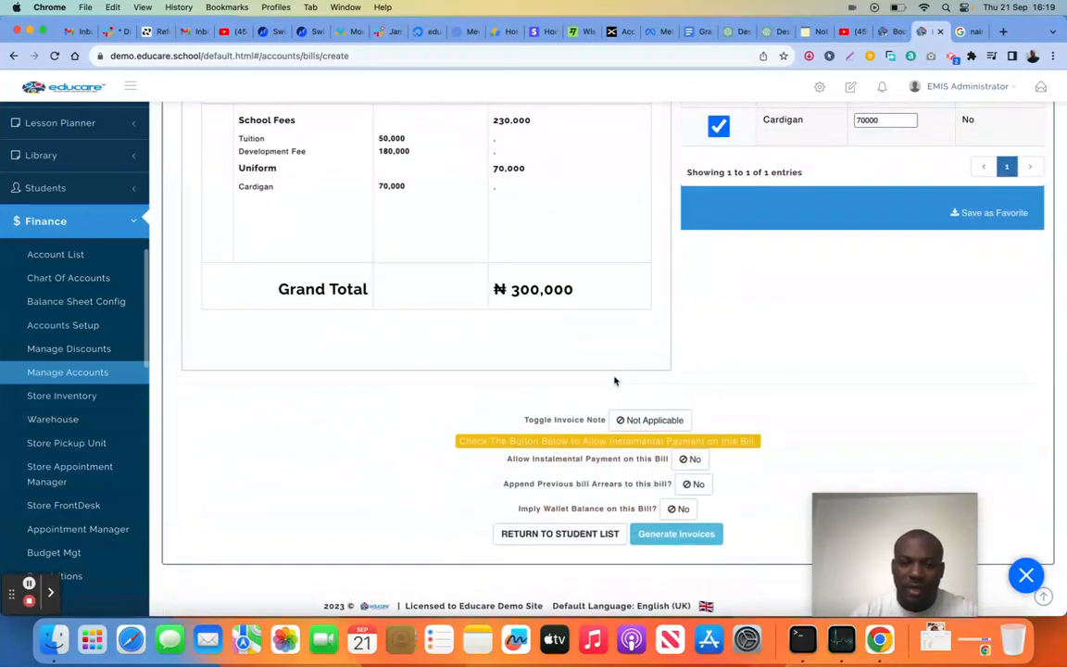
click(653, 422)
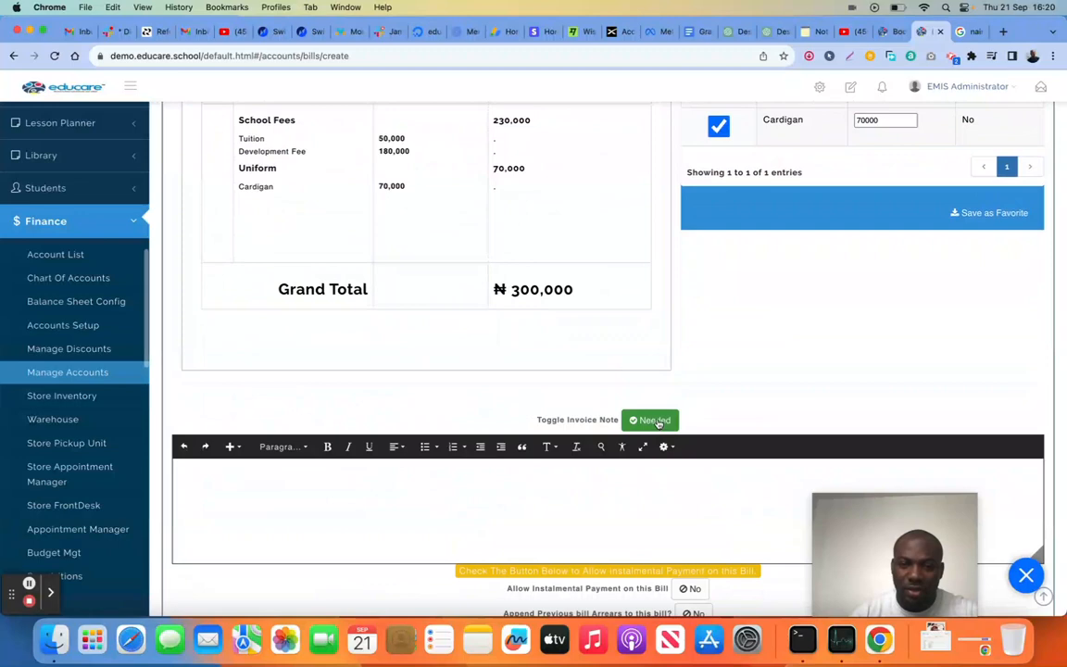
click(654, 424)
click(654, 422)
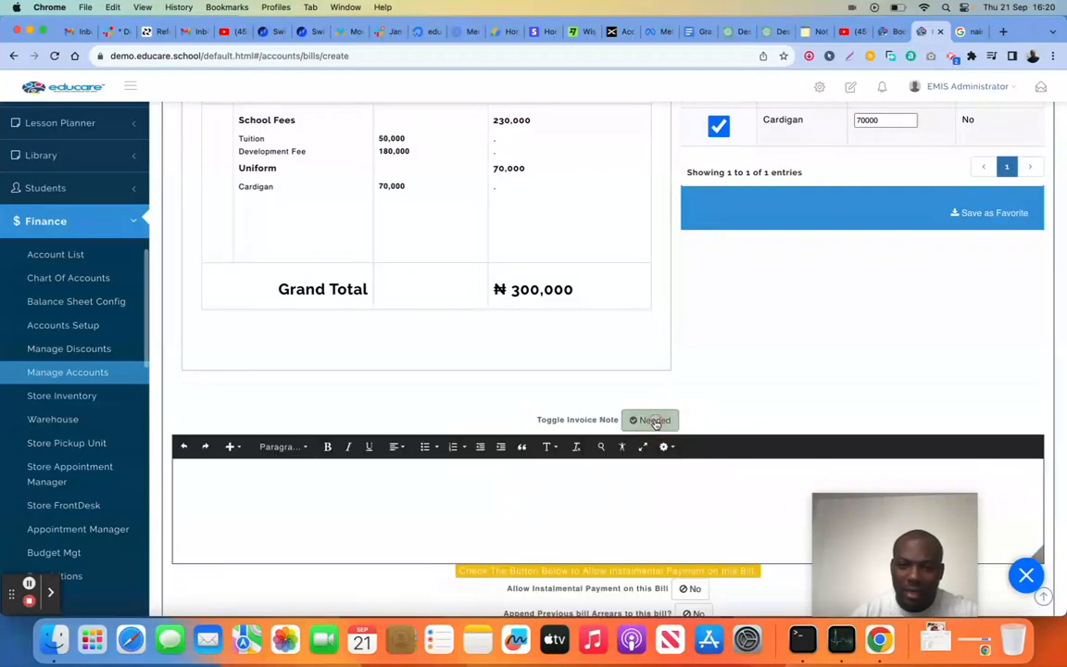
click(466, 518)
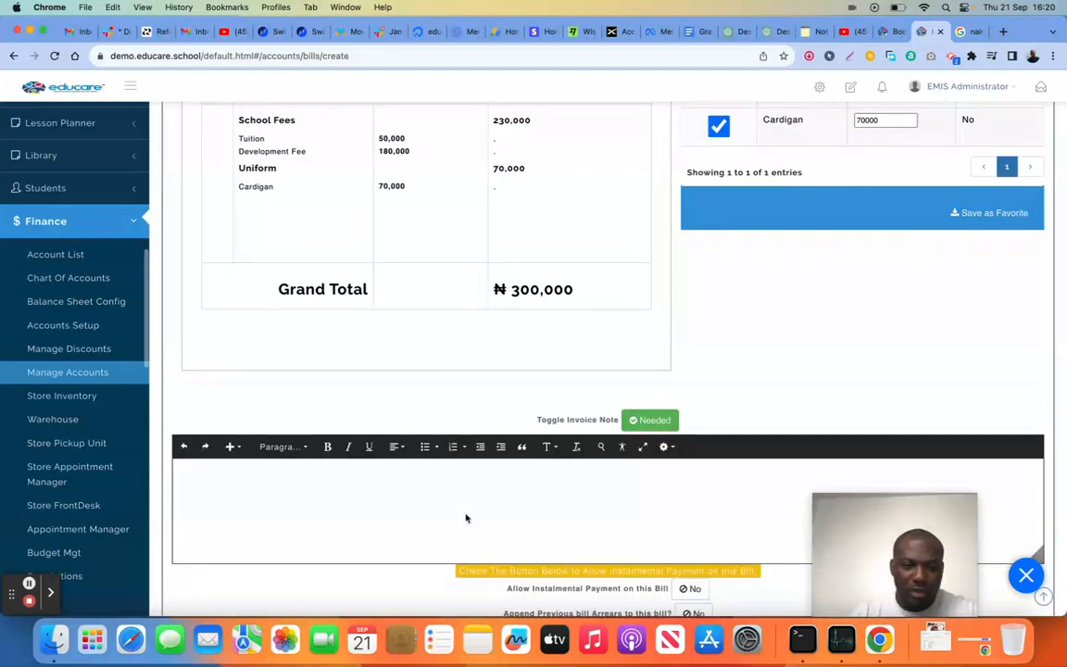
click(638, 420)
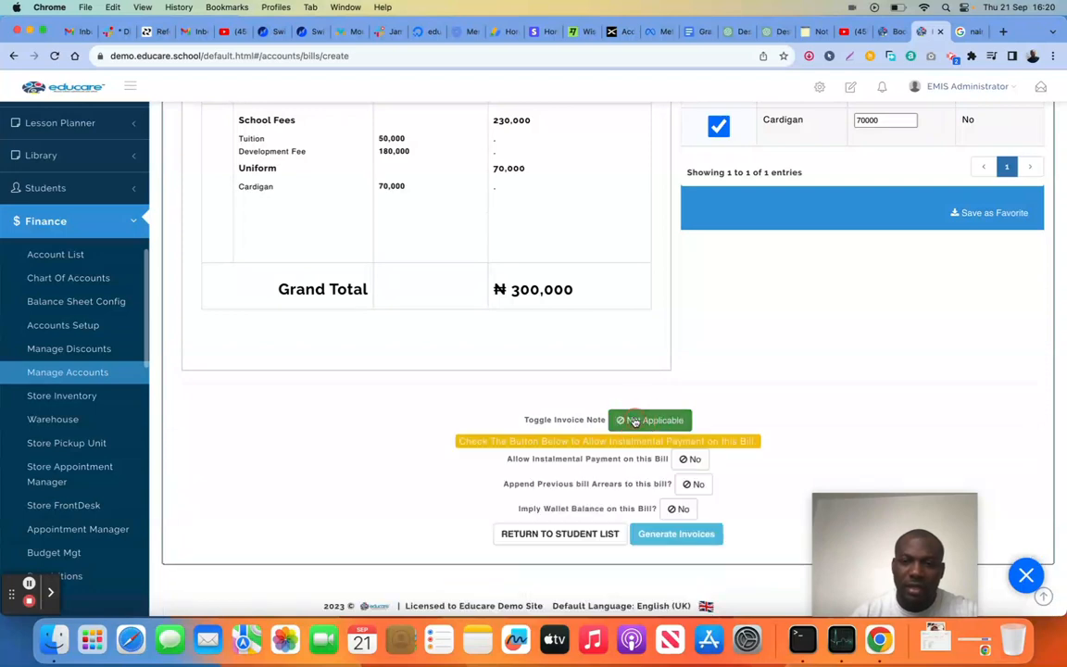
Generate the invoices for the target group and open the created invoice batch
click(677, 535)
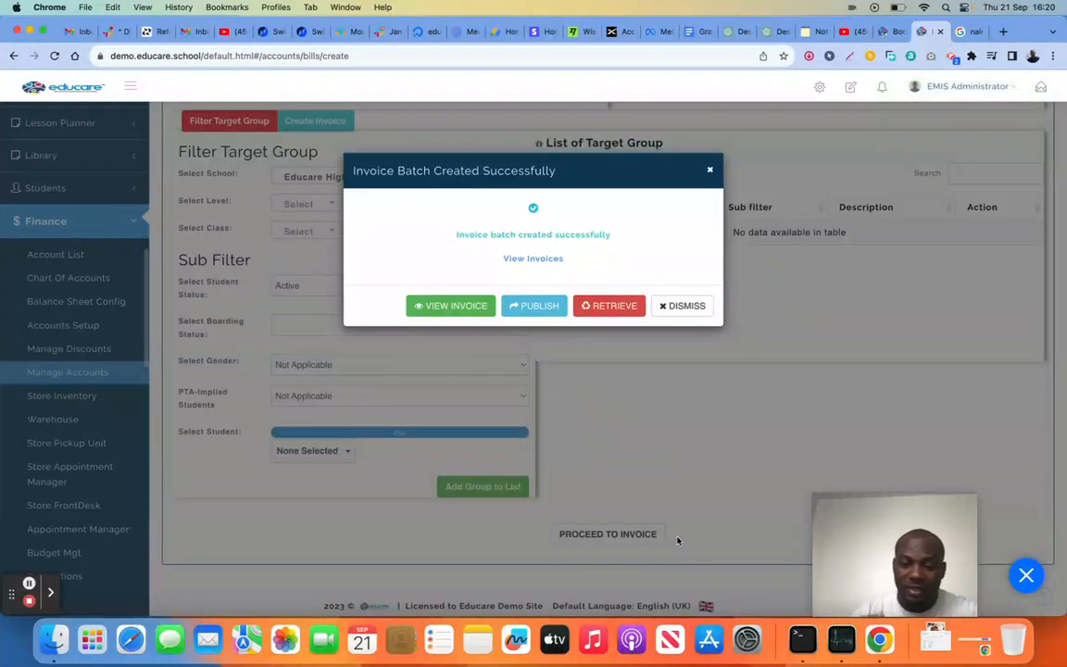
click(472, 306)
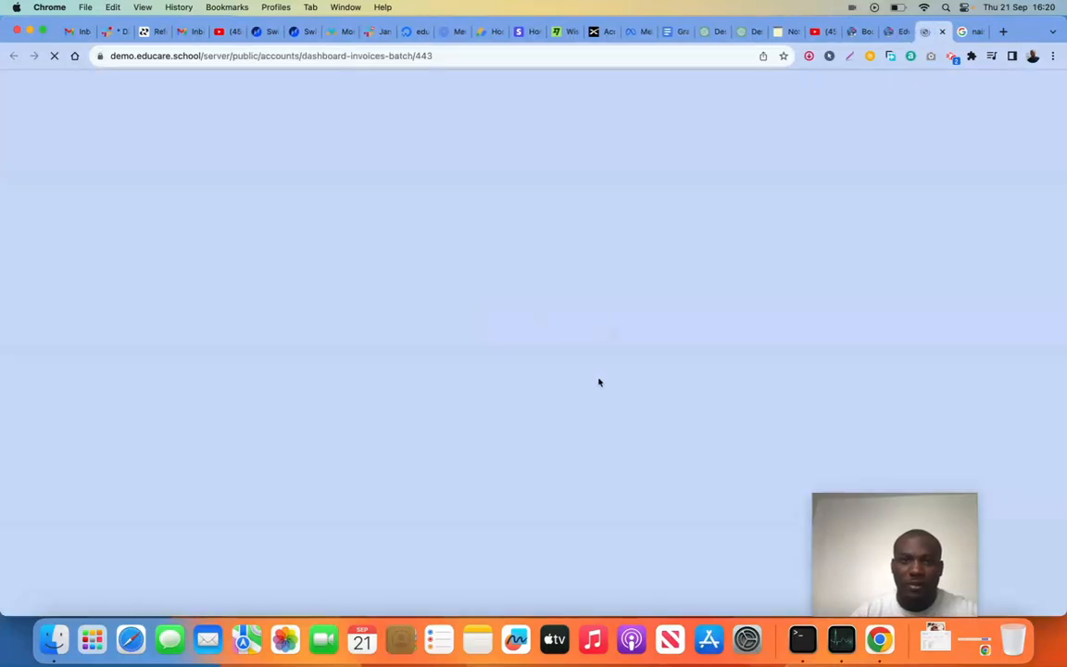
Review the students' invoices in the batch, including fee items, payment status and totals, and return to the bill creation page
scroll(599, 381, down, 1)
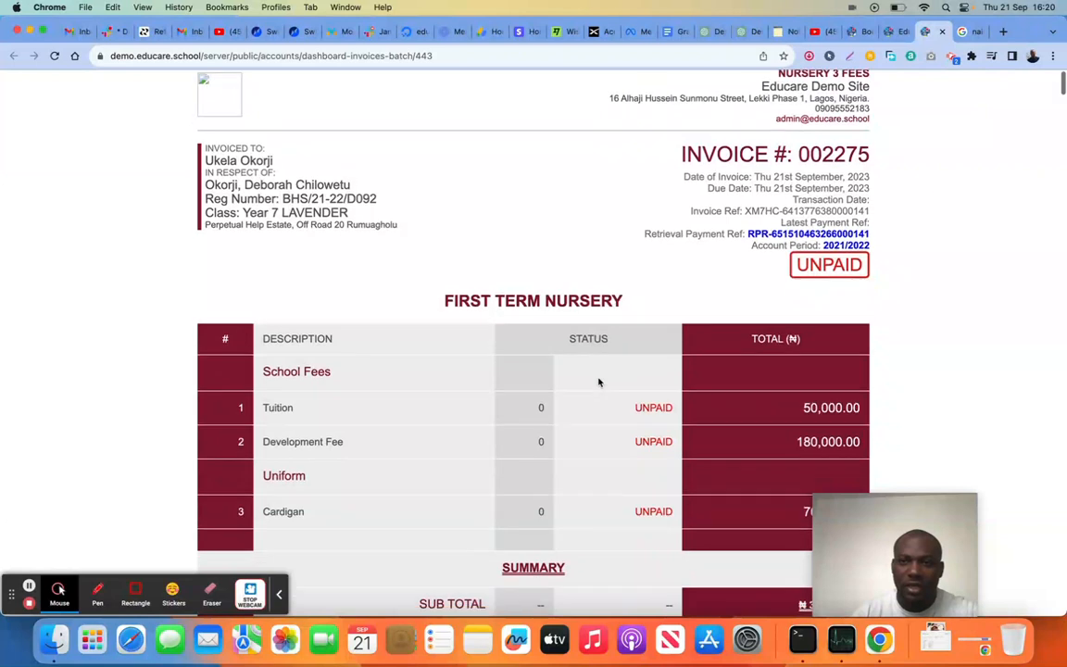
scroll(599, 382, up, 1)
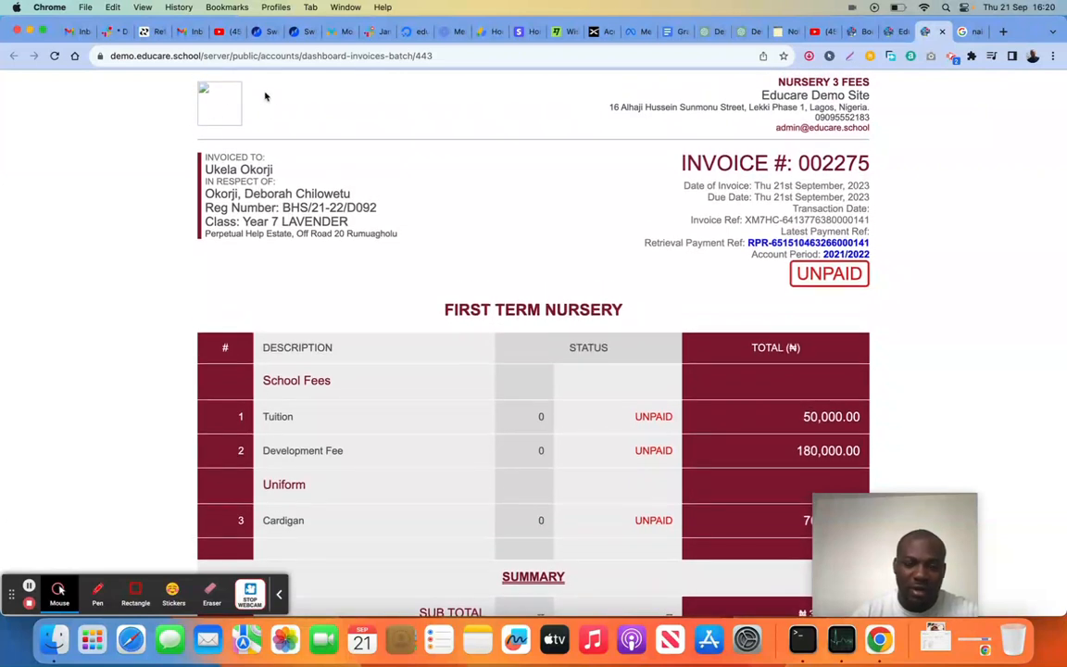
scroll(493, 298, down, 2)
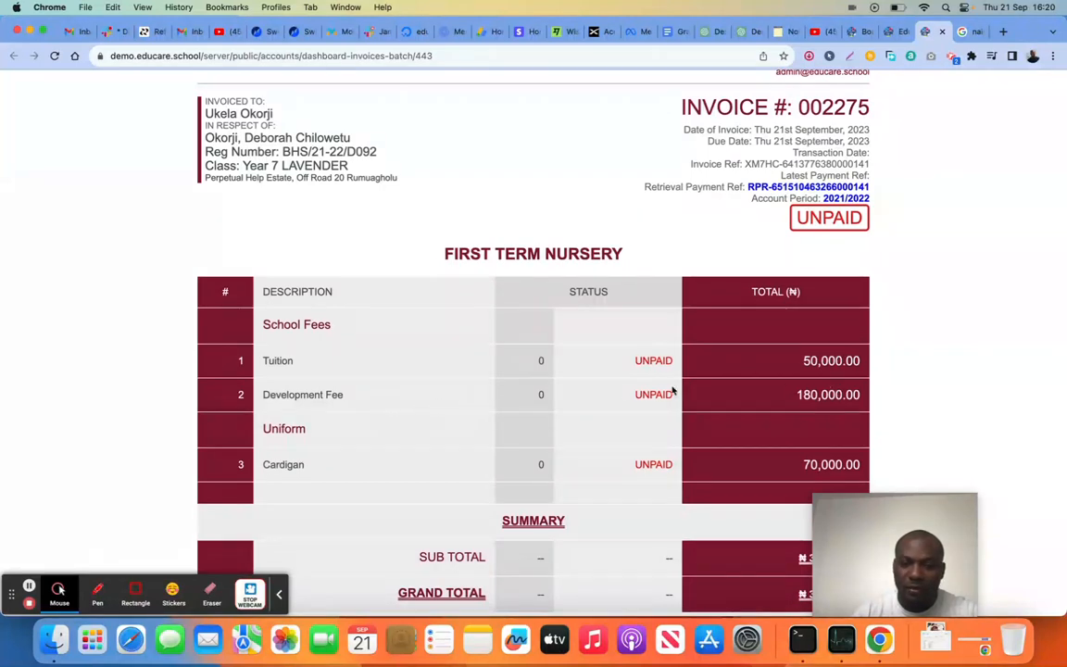
scroll(675, 388, down, 2)
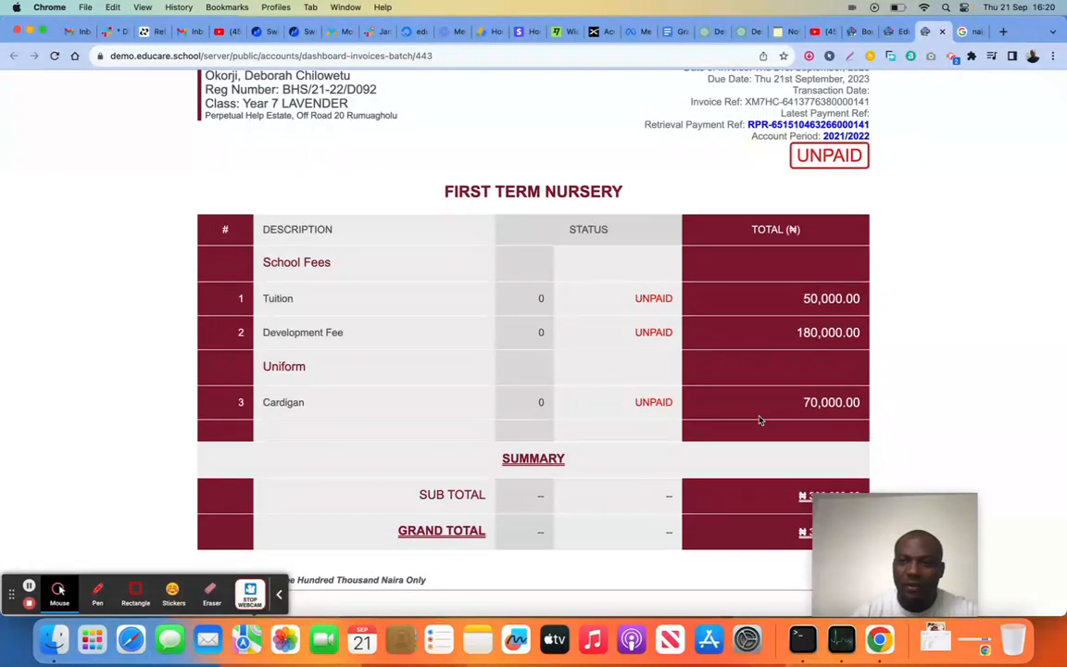
scroll(662, 416, up, 2)
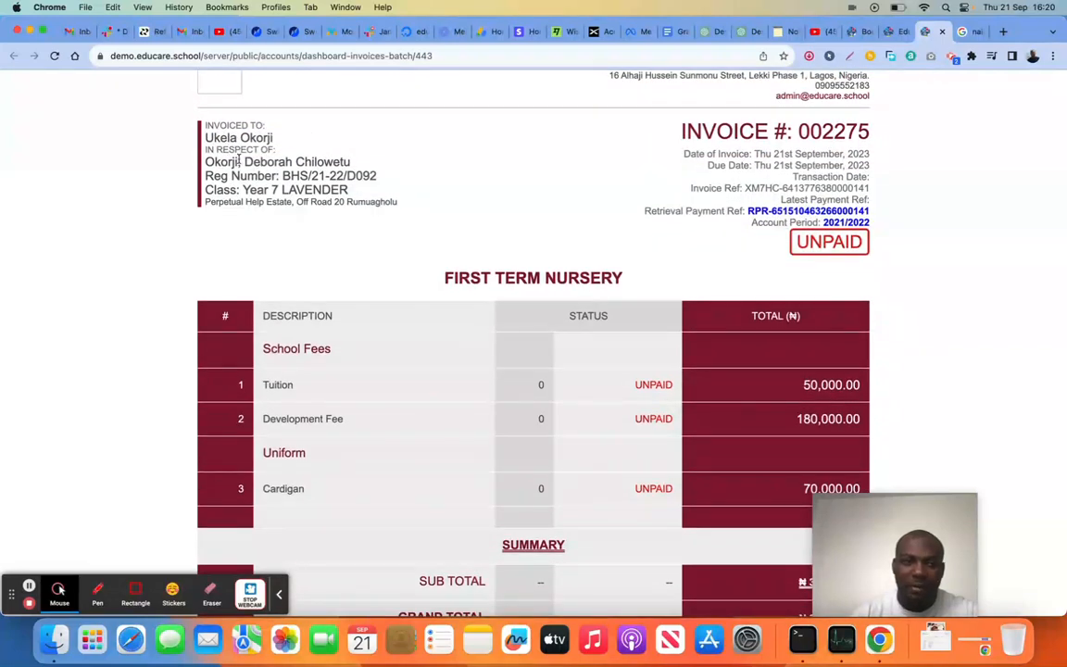
scroll(544, 351, down, 1)
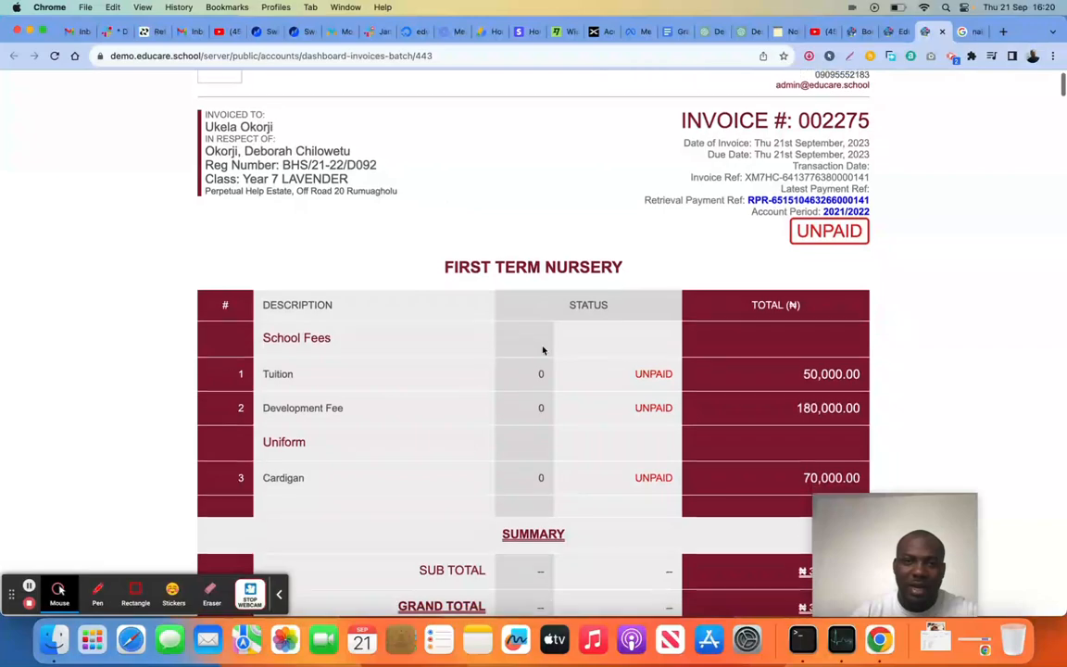
scroll(544, 350, up, 1)
scroll(543, 350, down, 1)
scroll(544, 350, down, 10)
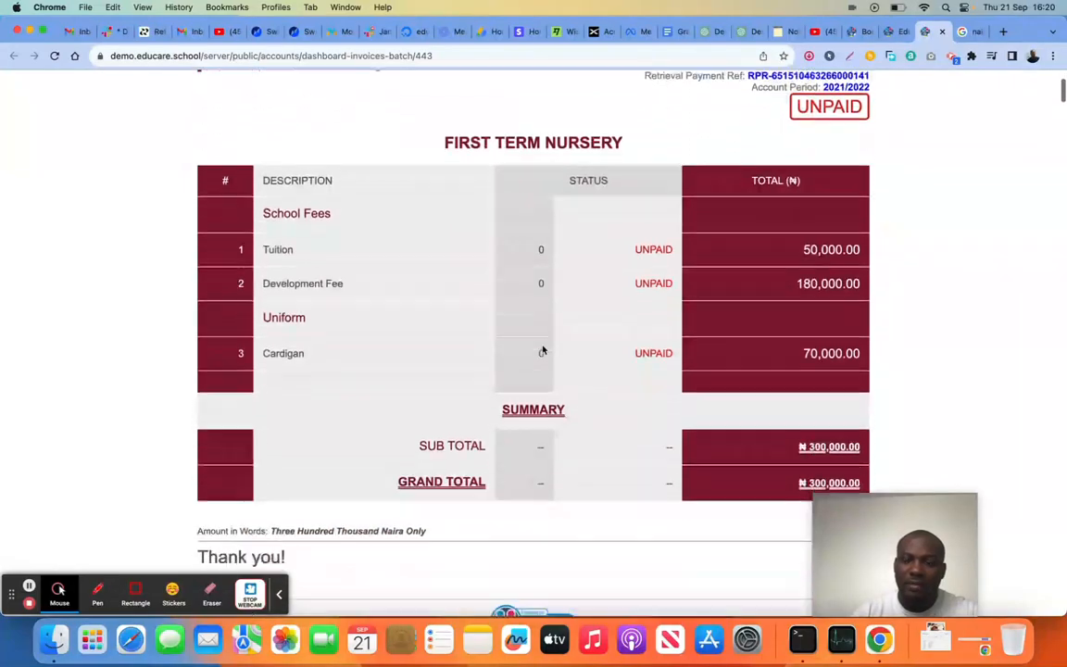
scroll(548, 328, down, 15)
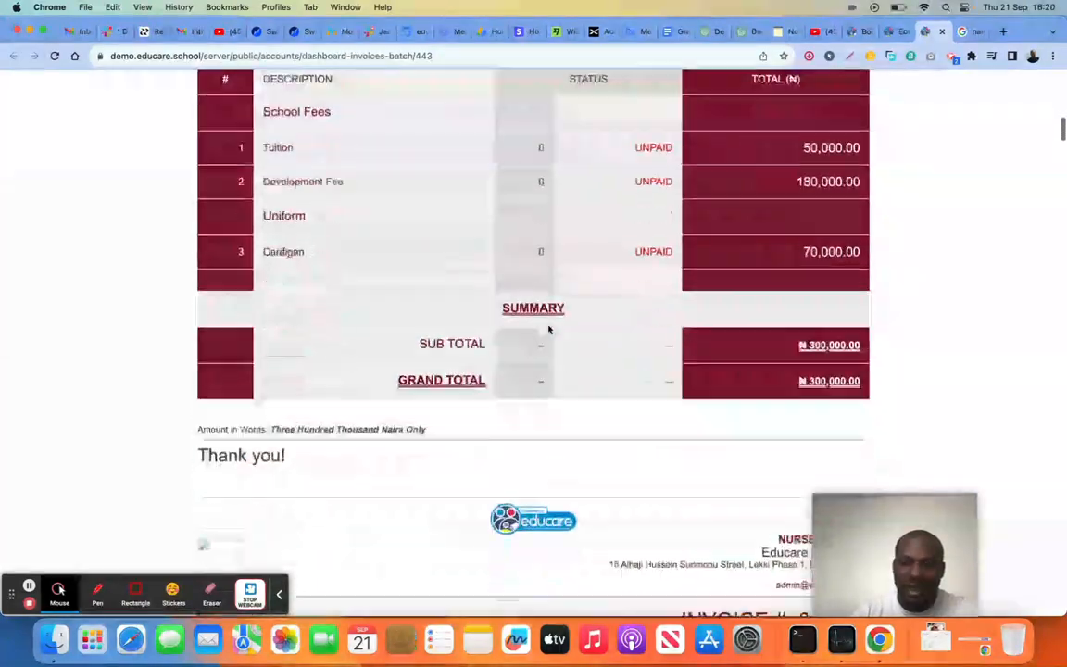
scroll(548, 329, down, 15)
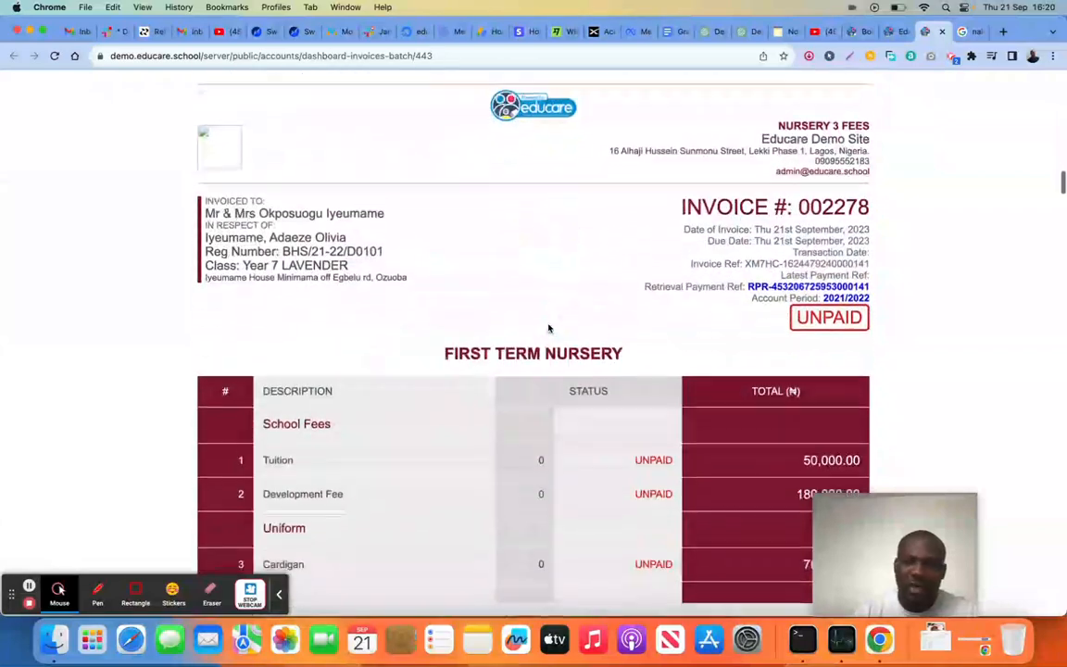
scroll(550, 319, down, 15)
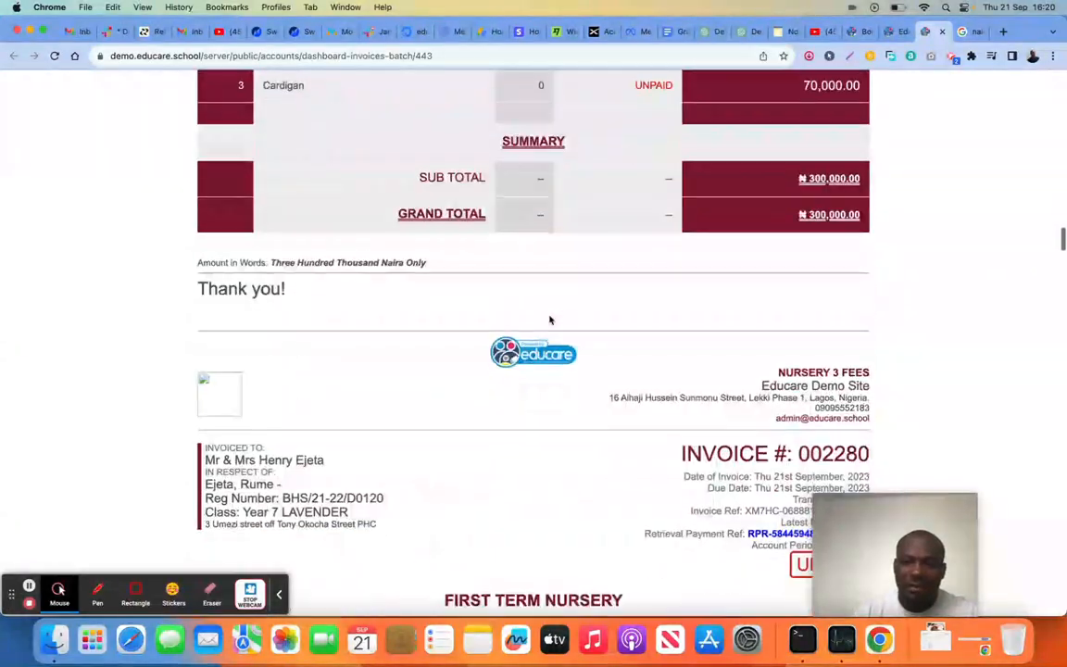
scroll(549, 320, down, 15)
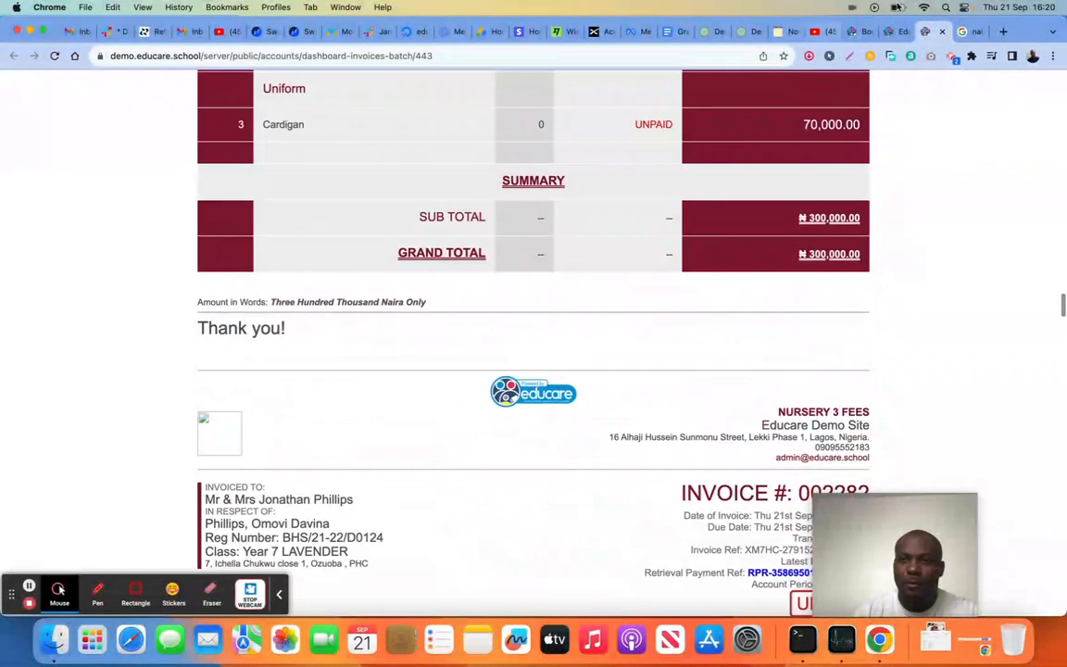
click(894, 33)
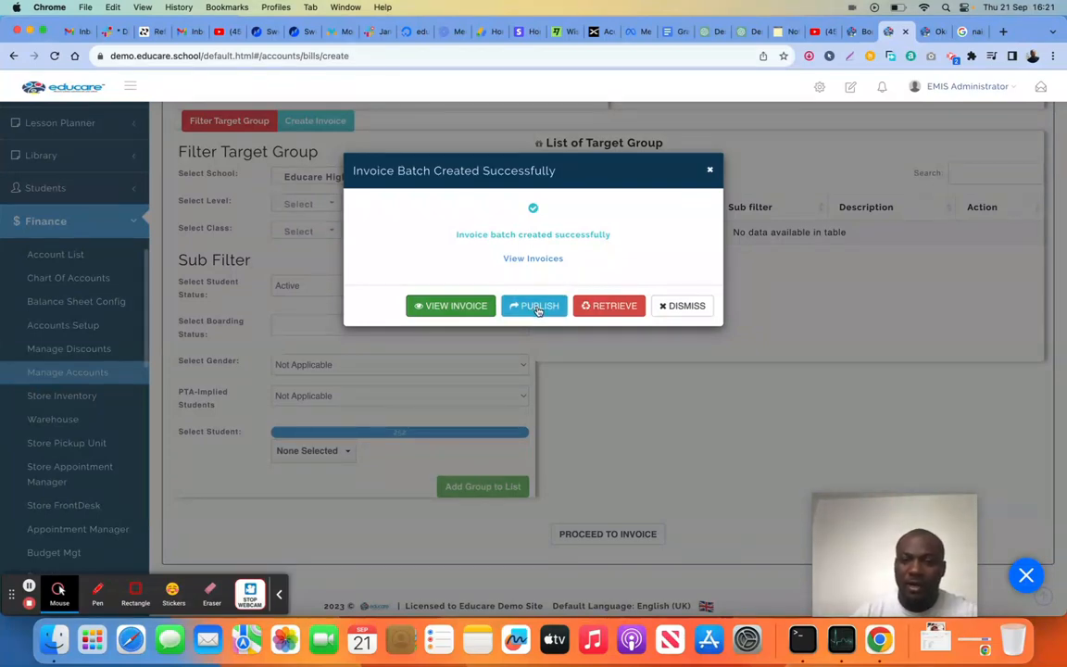
Dismiss the invoice batch message and open the account's Analysis dashboard to review income, invoice figures and the paid/unpaid students list
click(696, 314)
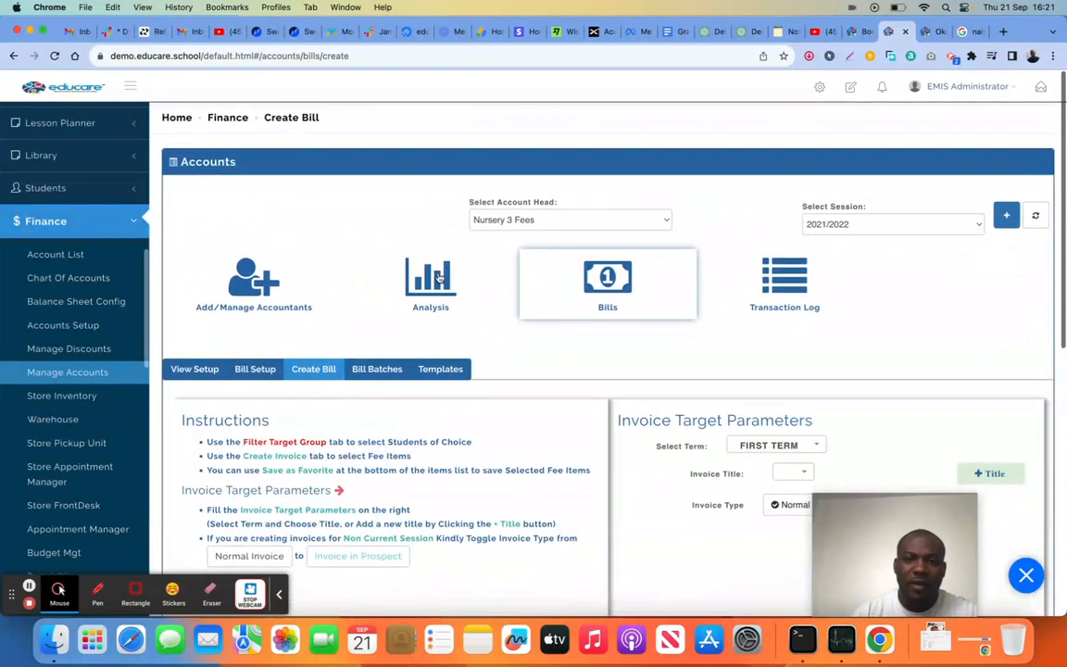
click(431, 282)
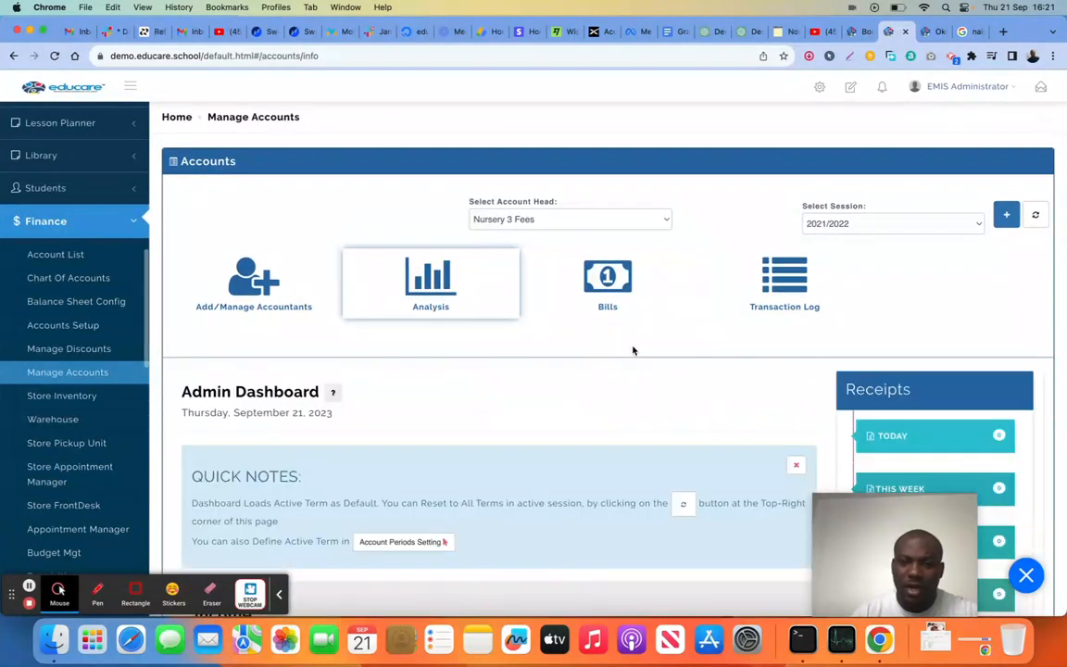
scroll(634, 350, down, 6)
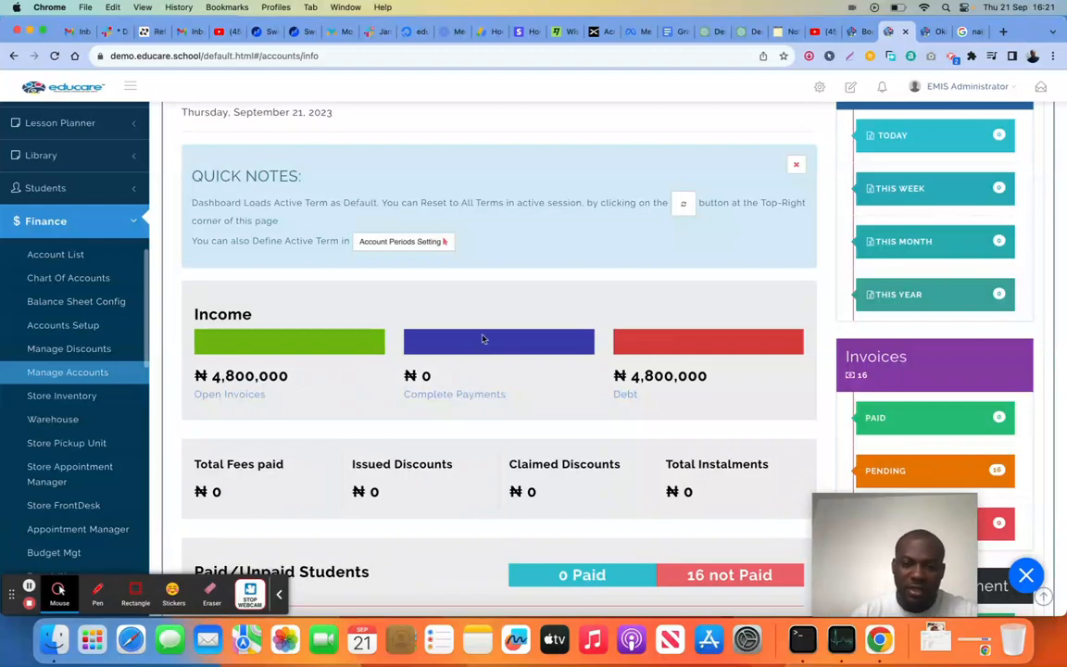
scroll(482, 339, down, 10)
scroll(537, 283, up, 1)
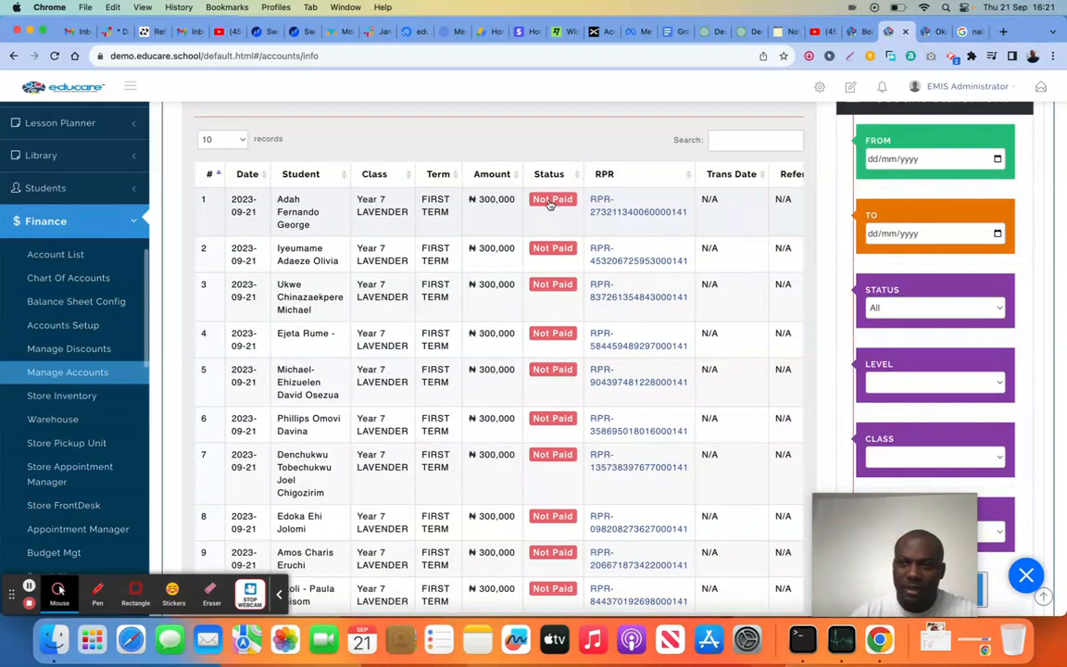
Open the first unpaid student's invoice from the payment receipt dialog, review its fee items and totals, and close the dialog without confirming payment
click(551, 203)
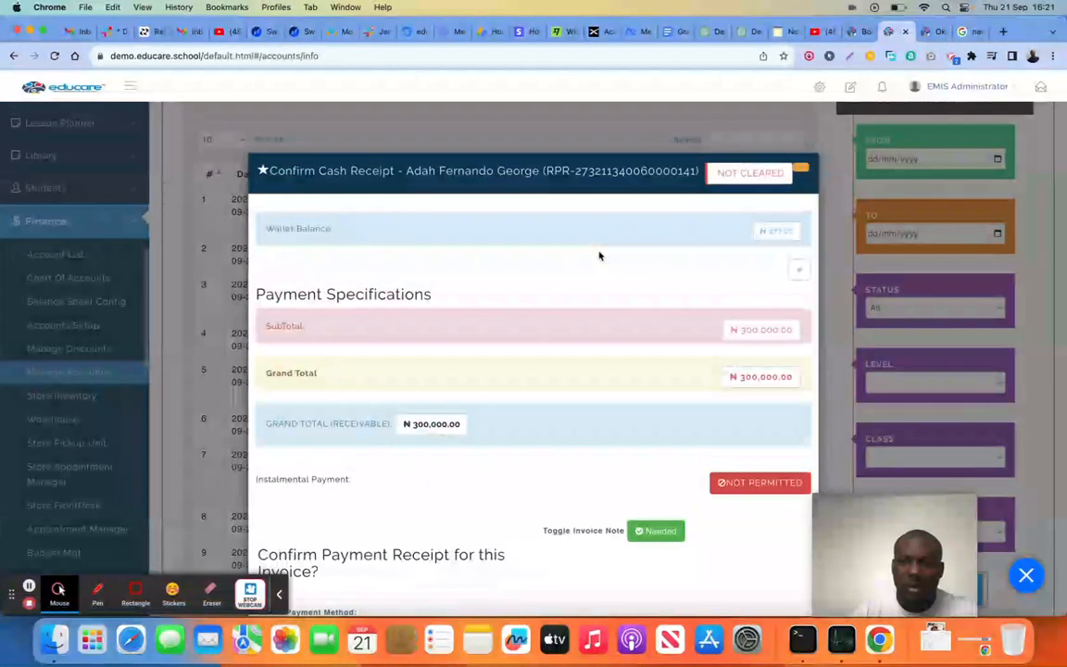
click(748, 175)
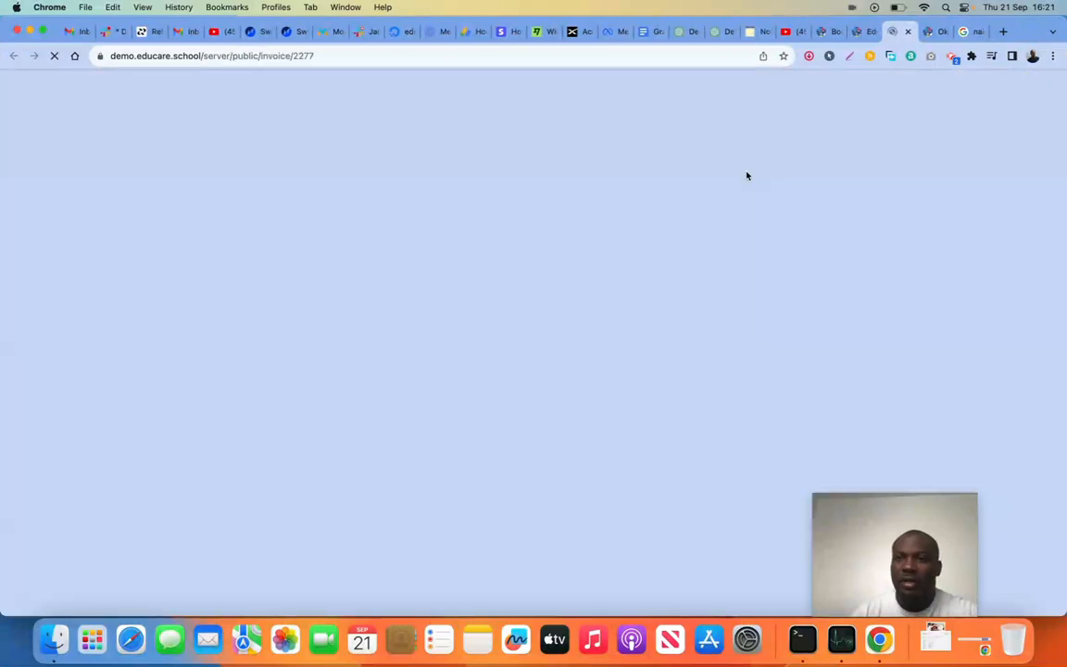
scroll(500, 305, down, 5)
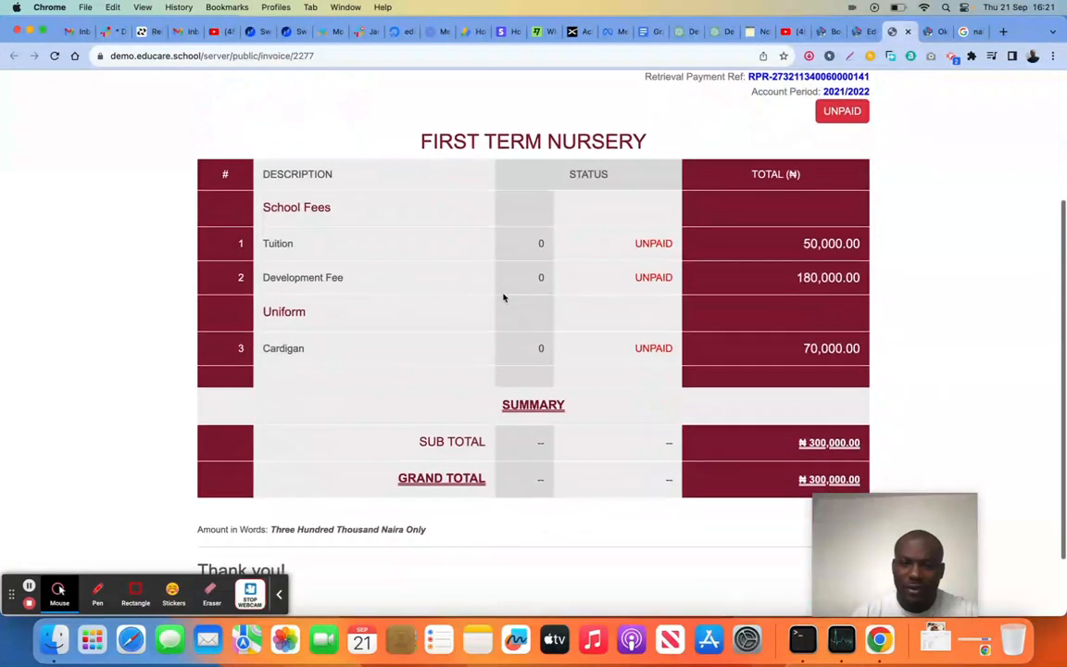
scroll(504, 293, up, 1)
scroll(496, 301, down, 1)
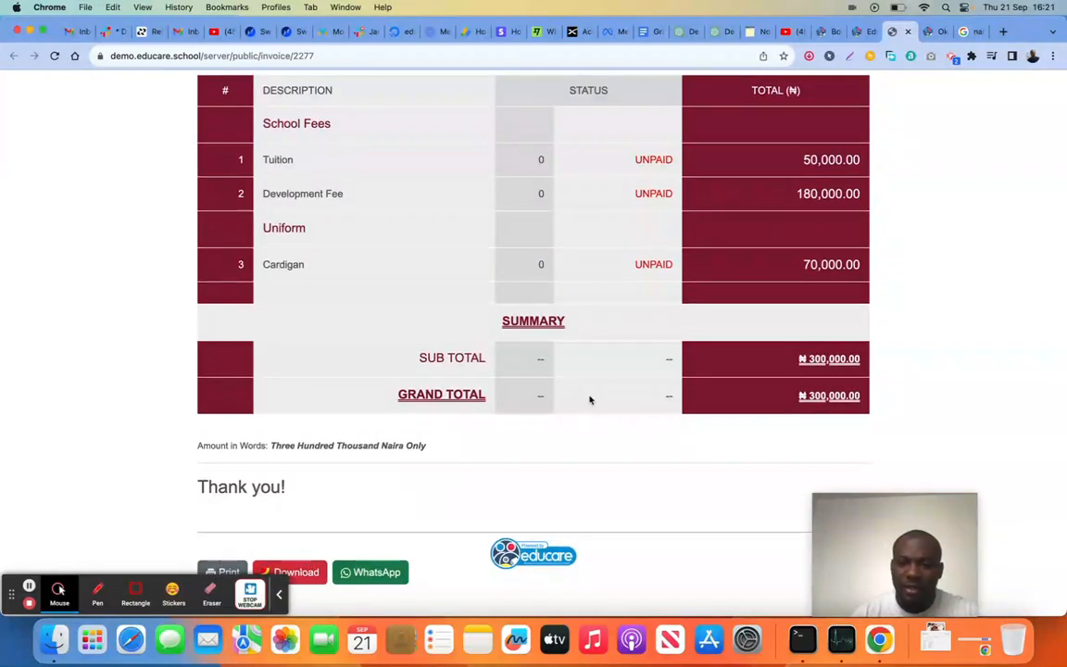
scroll(589, 397, up, 3)
scroll(590, 397, up, 5)
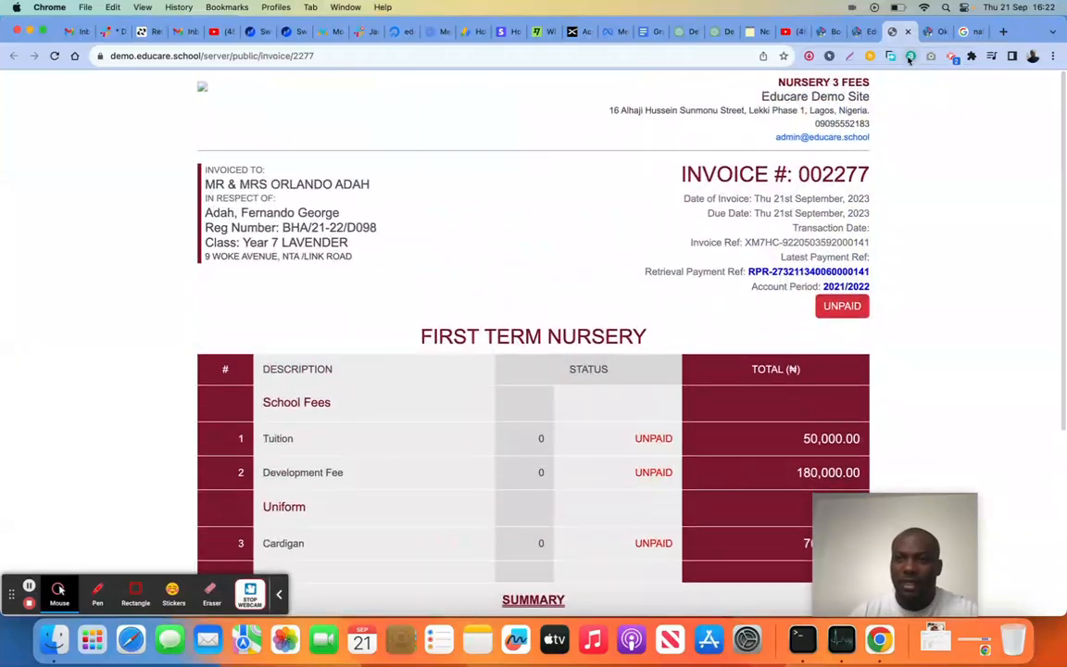
click(869, 37)
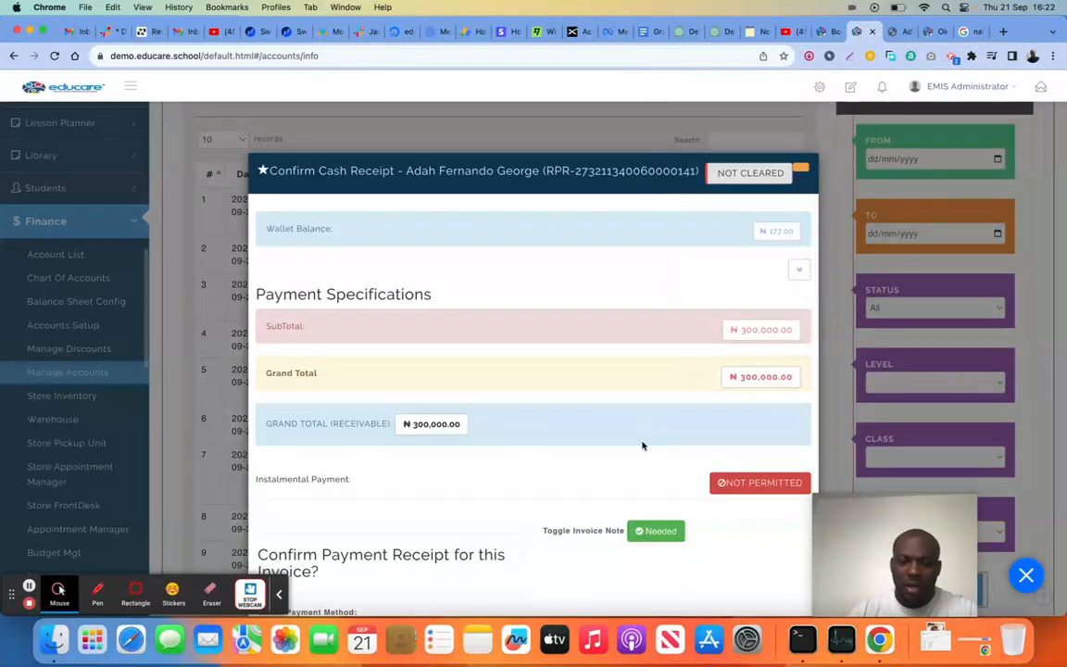
scroll(641, 445, down, 5)
click(755, 576)
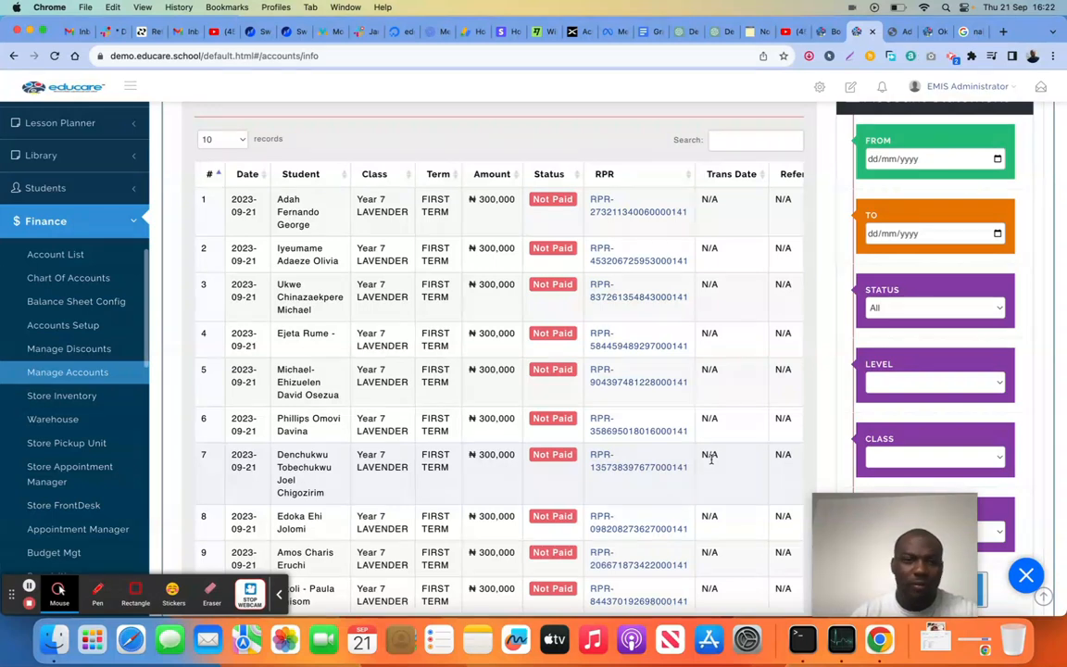
Reopen the first student's payment confirmation, set the payment method to Bank Transfer and the bank to Access Bank, and generate a unique payment reference
scroll(722, 315, up, 3)
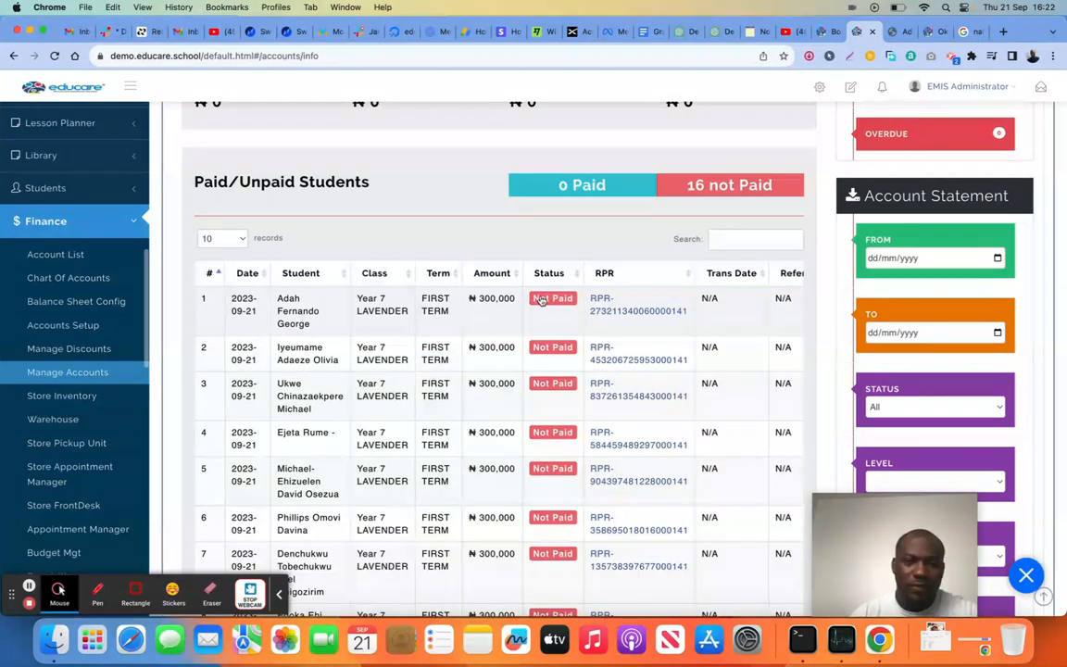
click(545, 299)
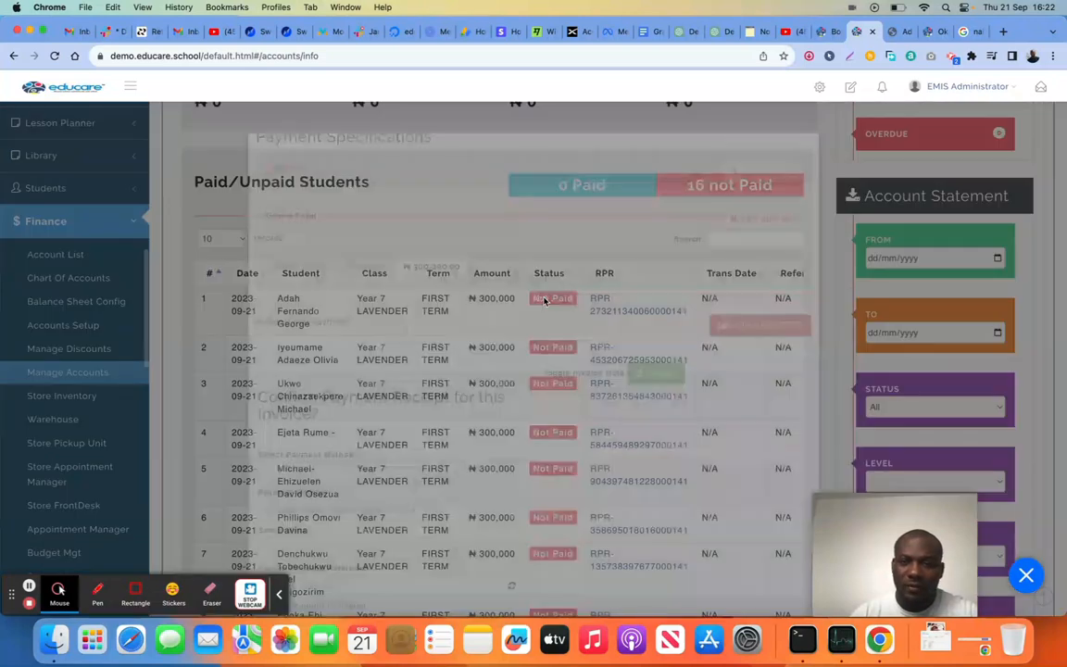
scroll(454, 351, down, 5)
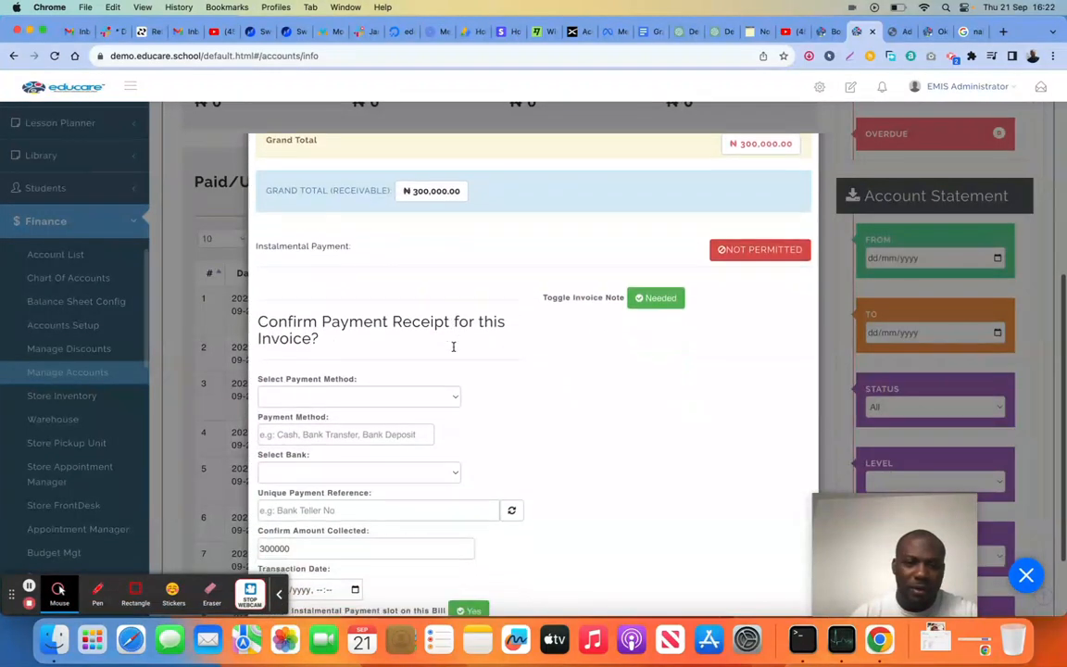
click(403, 372)
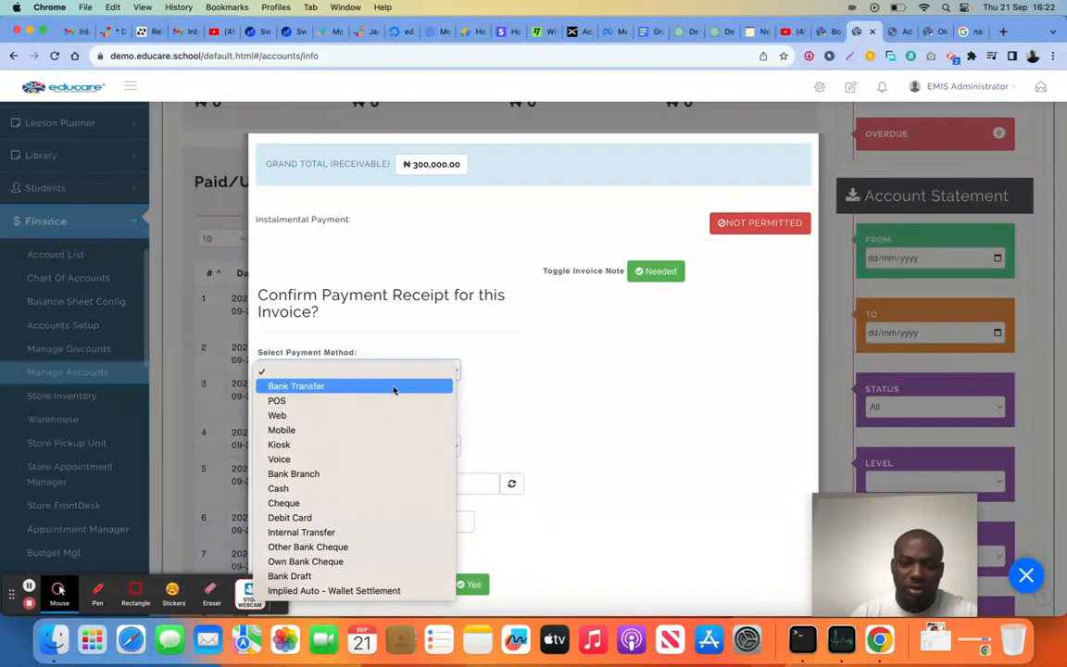
click(394, 387)
scroll(473, 389, down, 1)
click(413, 385)
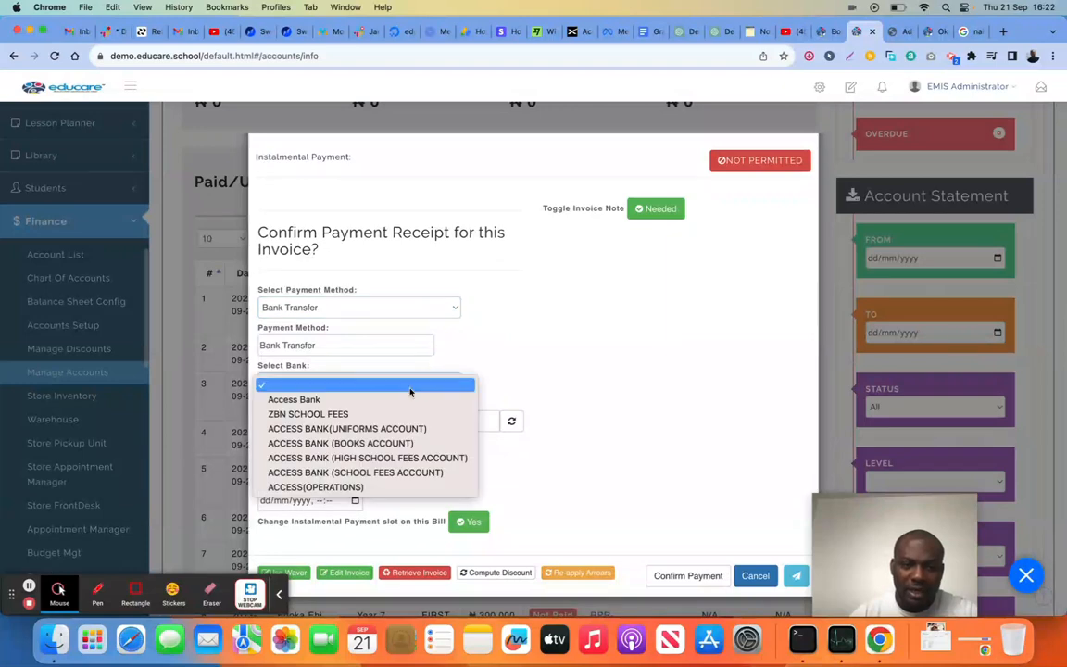
click(407, 400)
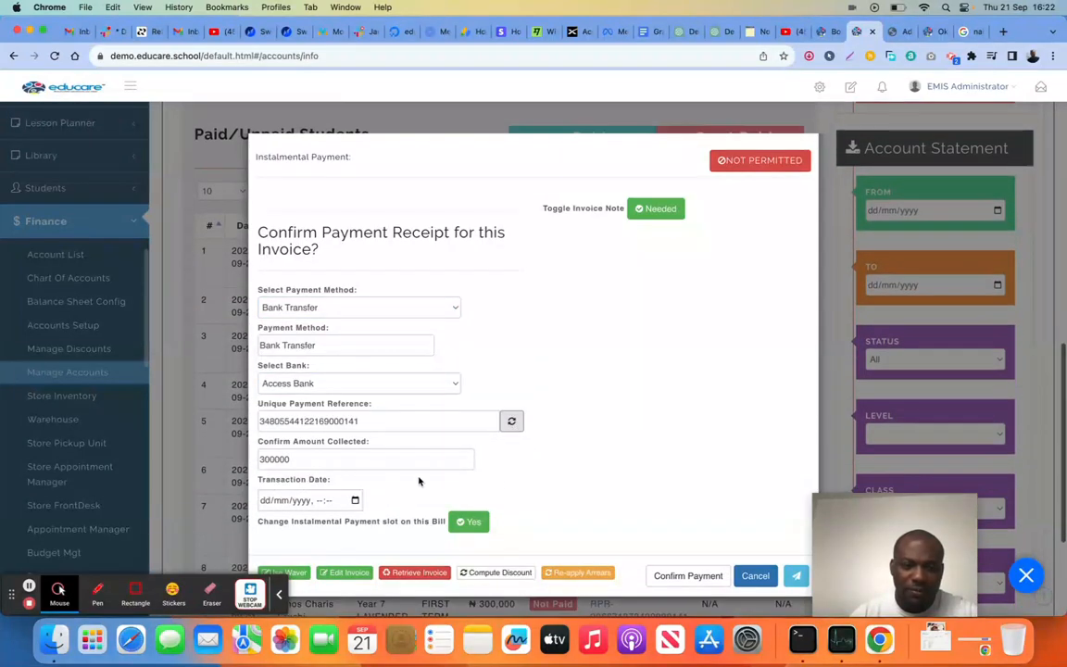
Set the transaction date to 13/09/2023, 10:10 and confirm the student's payment of 300000
click(356, 501)
scroll(546, 426, down, 3)
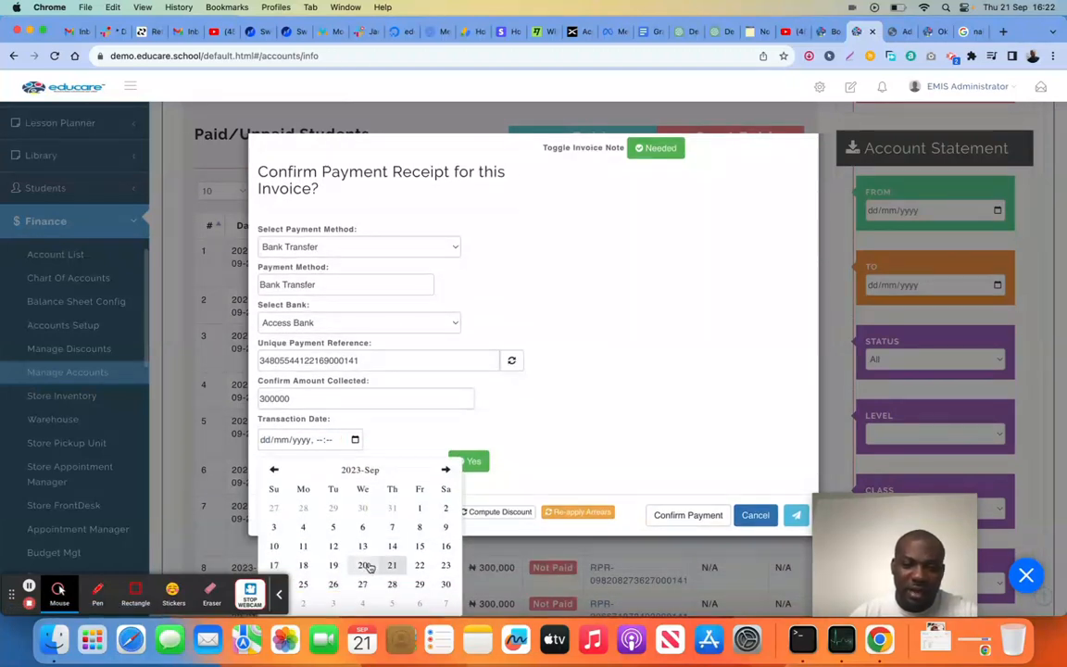
click(362, 548)
click(387, 538)
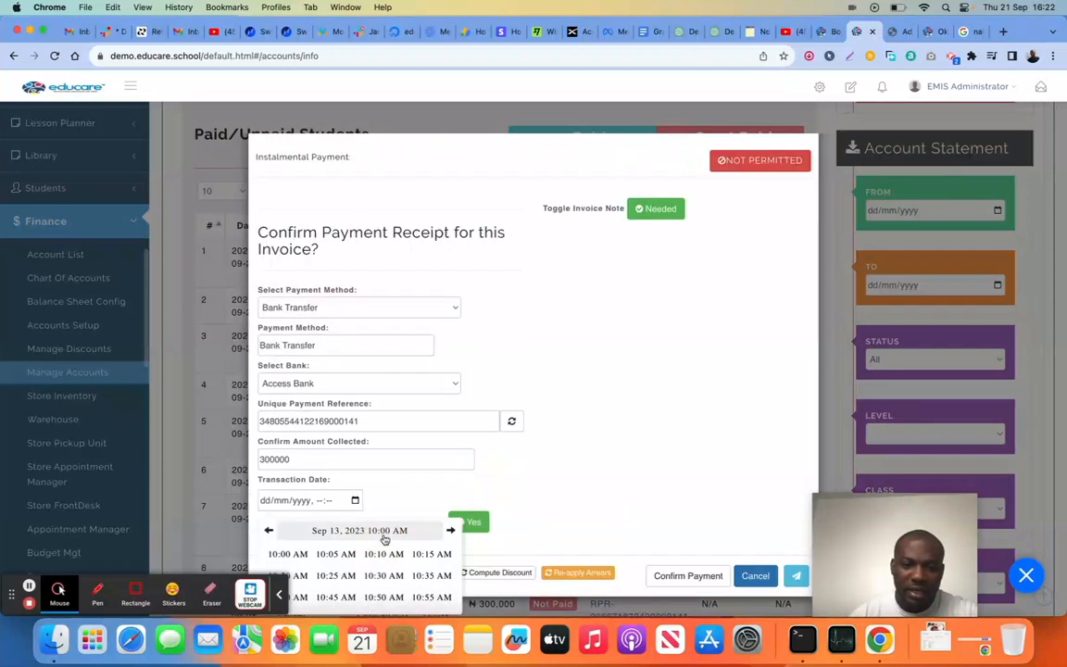
click(385, 555)
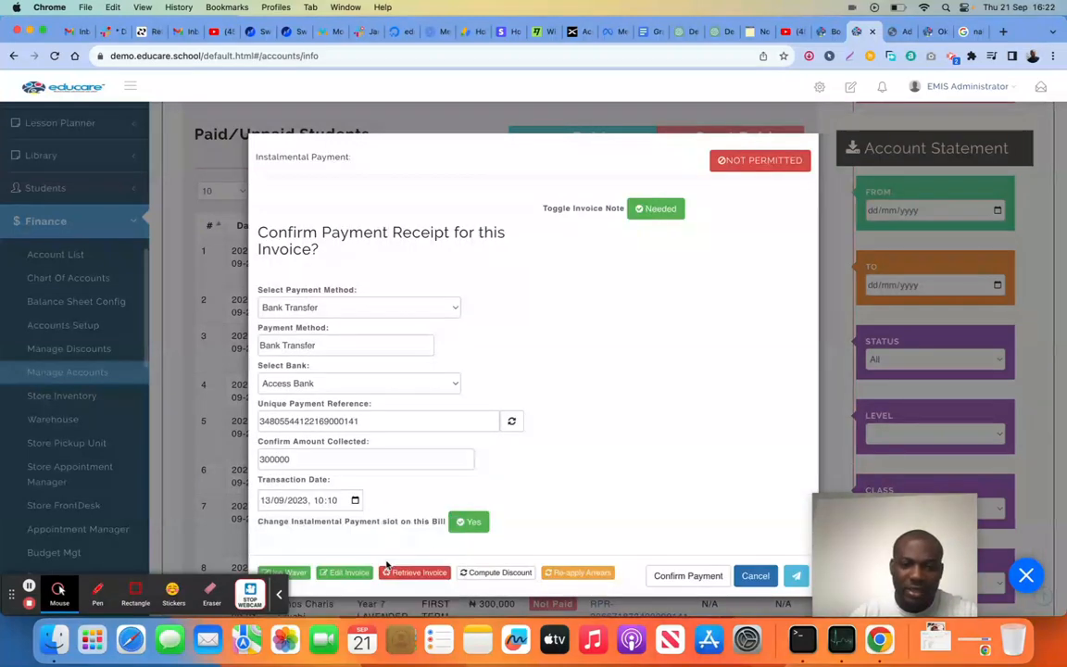
click(680, 576)
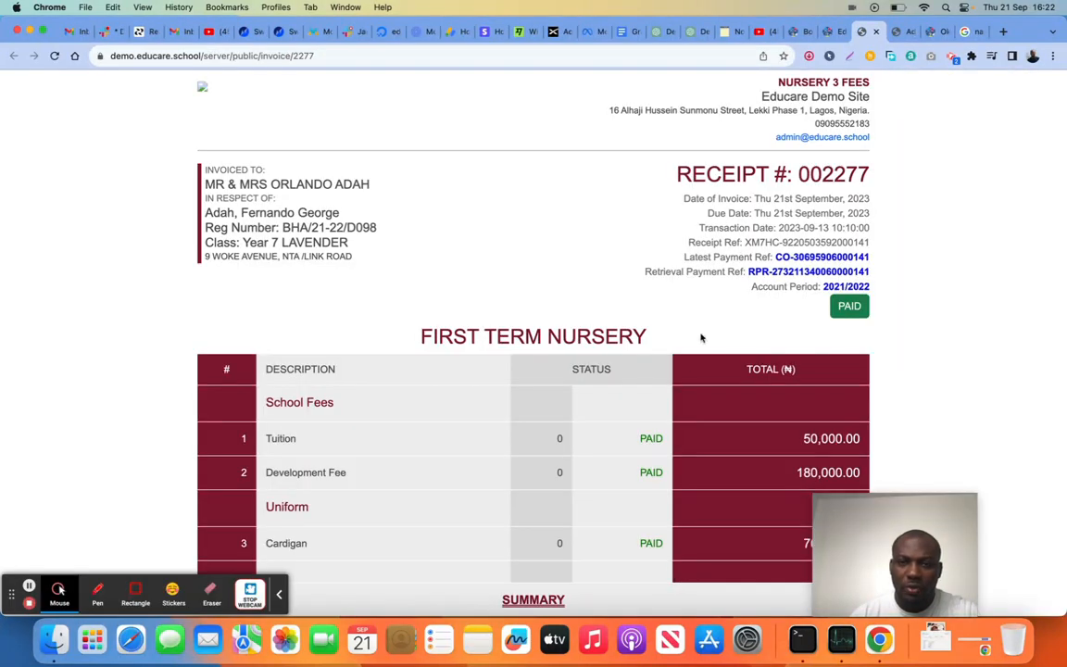
Review the student's receipt, including its payment details, fee items and totals, and return to the accounts dashboard
scroll(702, 338, down, 3)
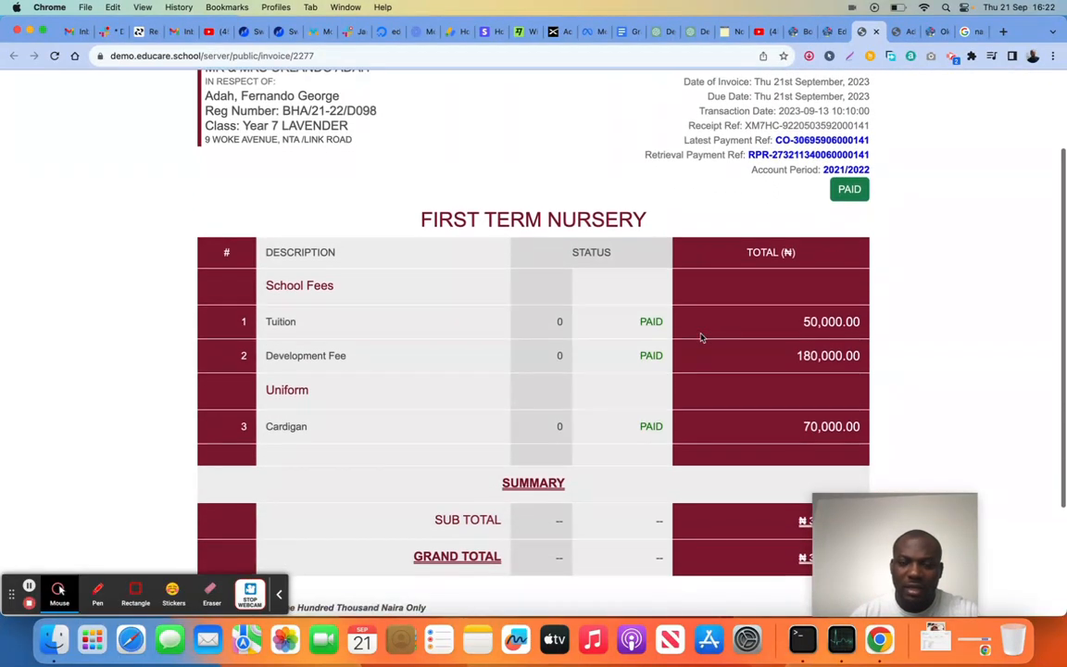
scroll(702, 338, up, 3)
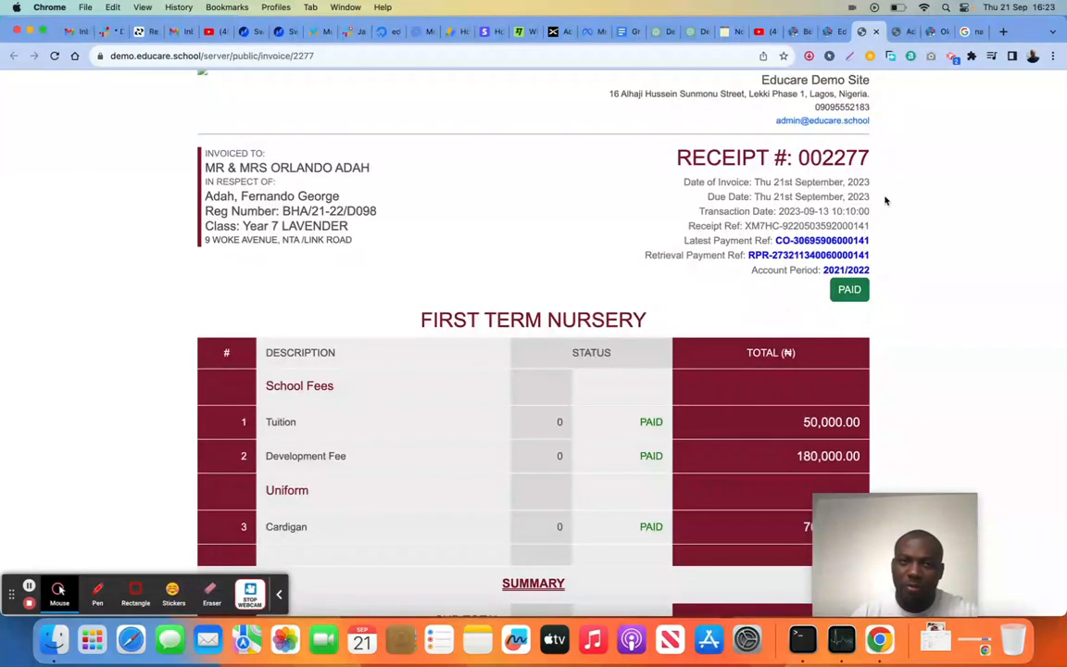
scroll(786, 313, down, 6)
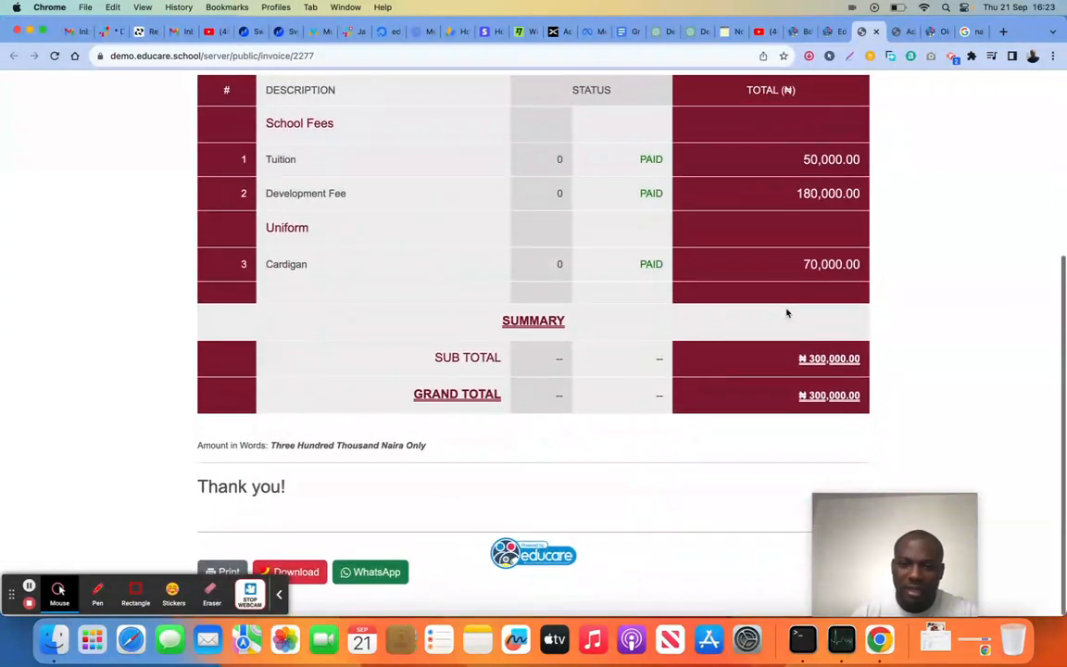
scroll(786, 312, up, 8)
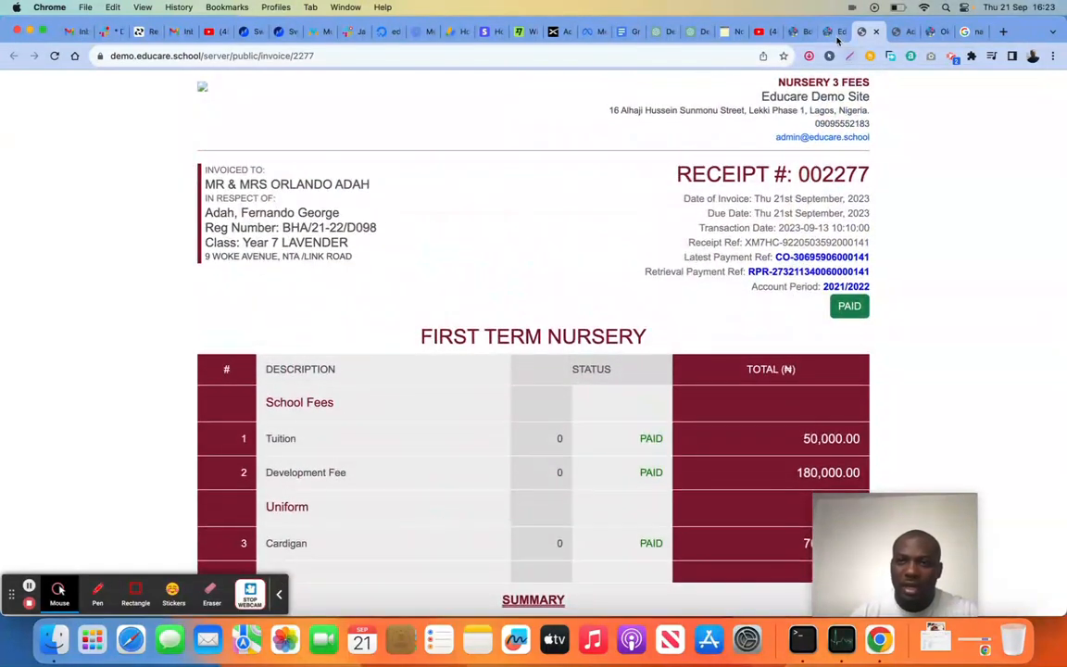
click(832, 32)
Reload the accounts dashboard and review the income, total fees paid and the paid/unpaid students list
scroll(481, 240, up, 4)
scroll(238, 138, up, 5)
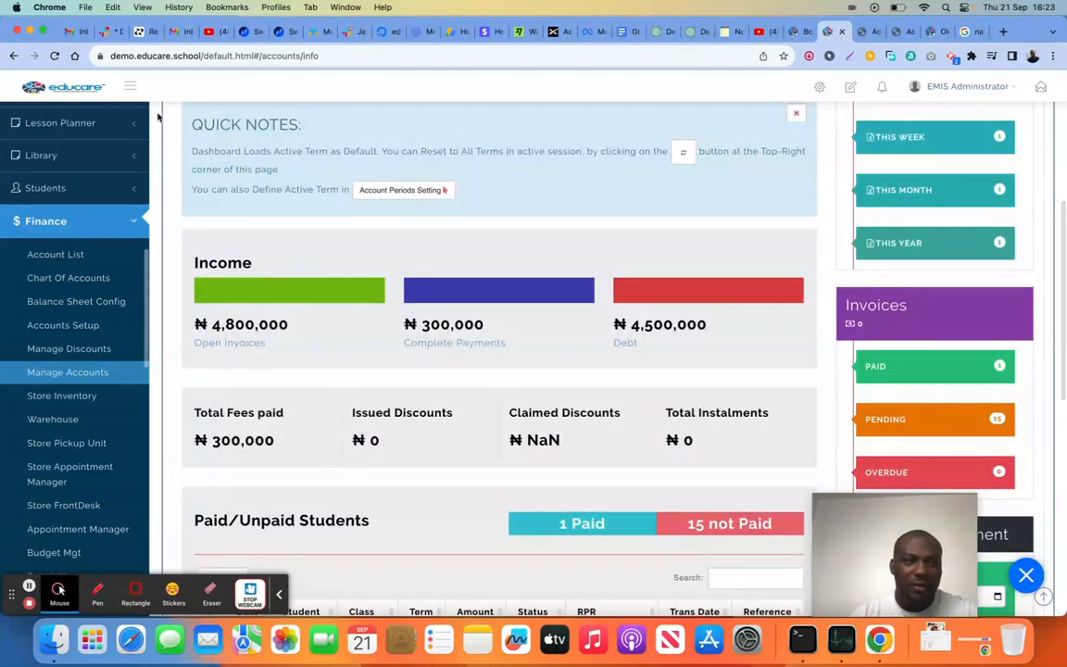
click(55, 56)
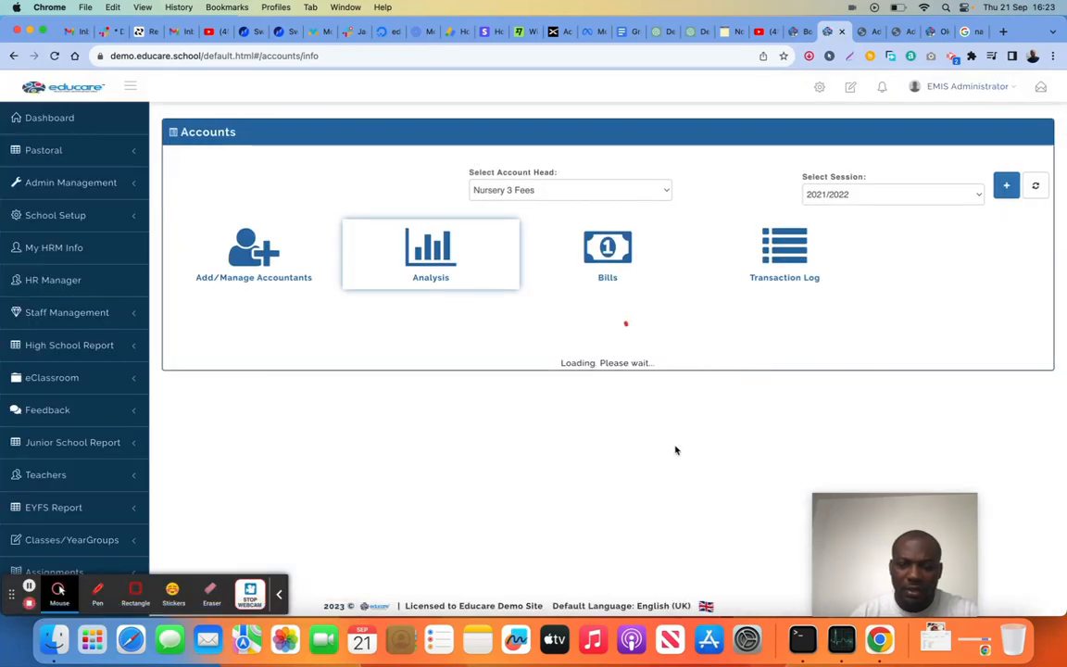
scroll(675, 450, down, 10)
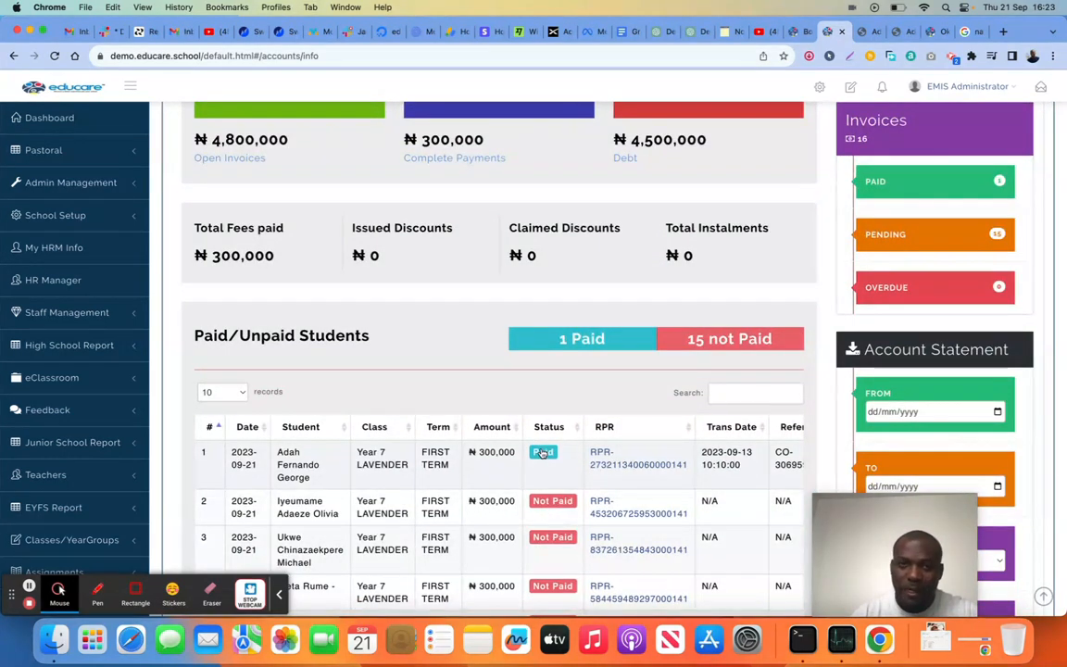
scroll(504, 322, up, 2)
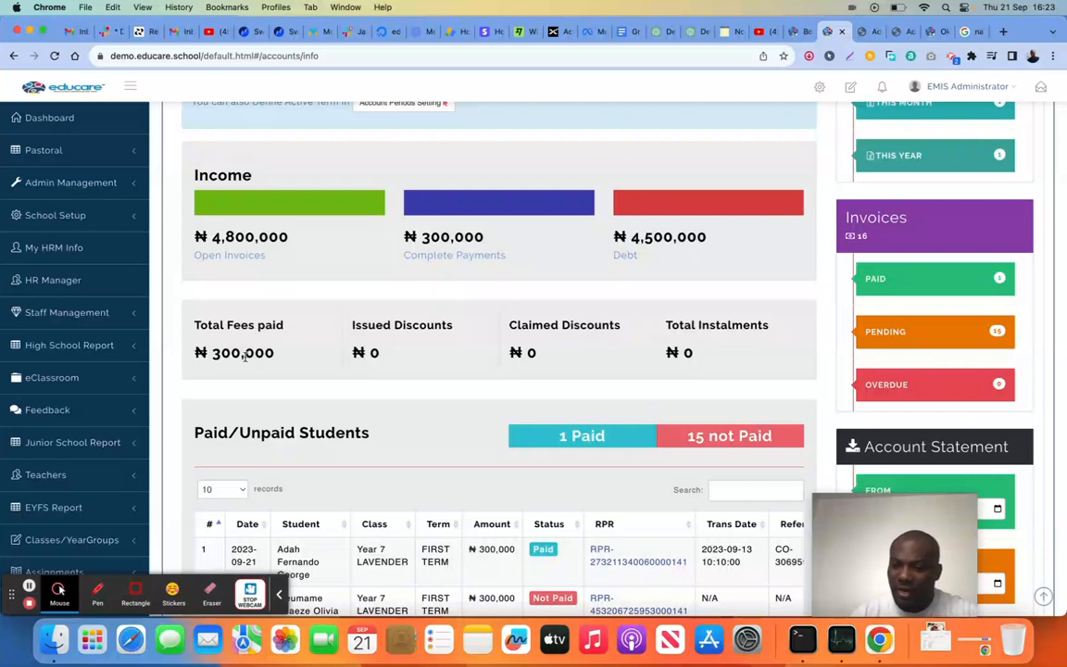
scroll(473, 355, down, 5)
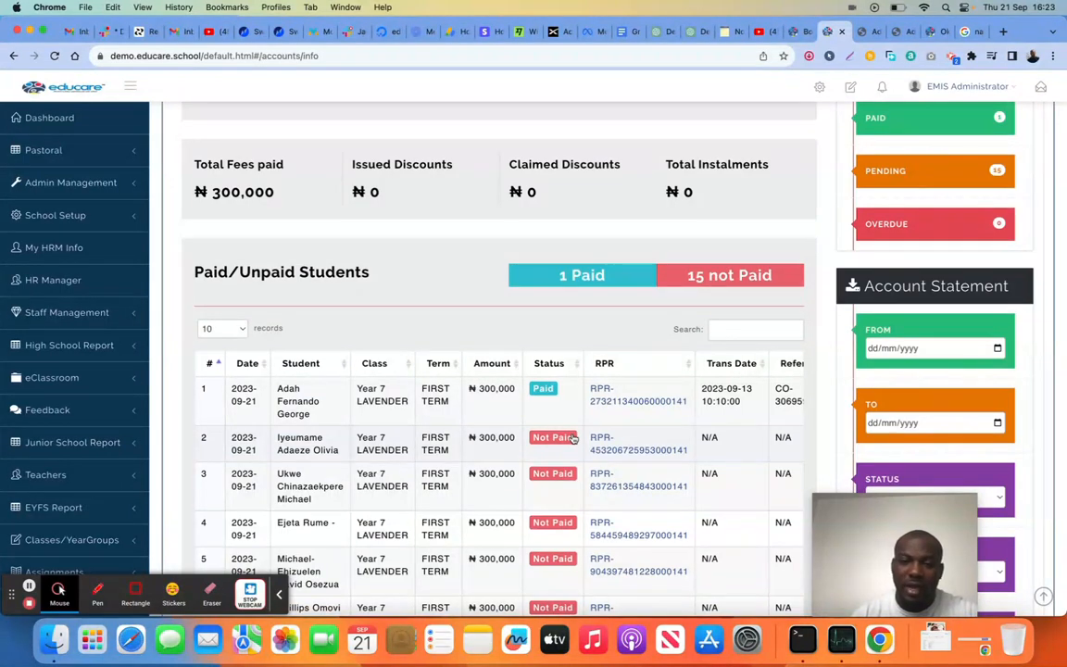
Open the second student's payment confirmation, enable changing the bill's instalment slot, and save a maximum of 5 instalments
click(558, 439)
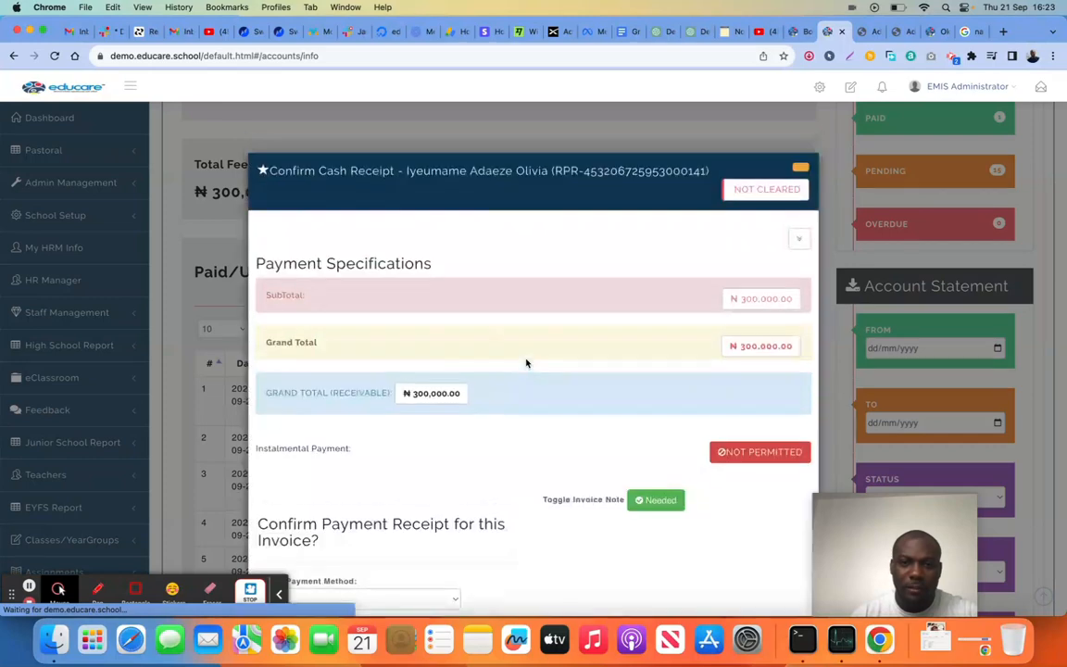
scroll(527, 363, down, 5)
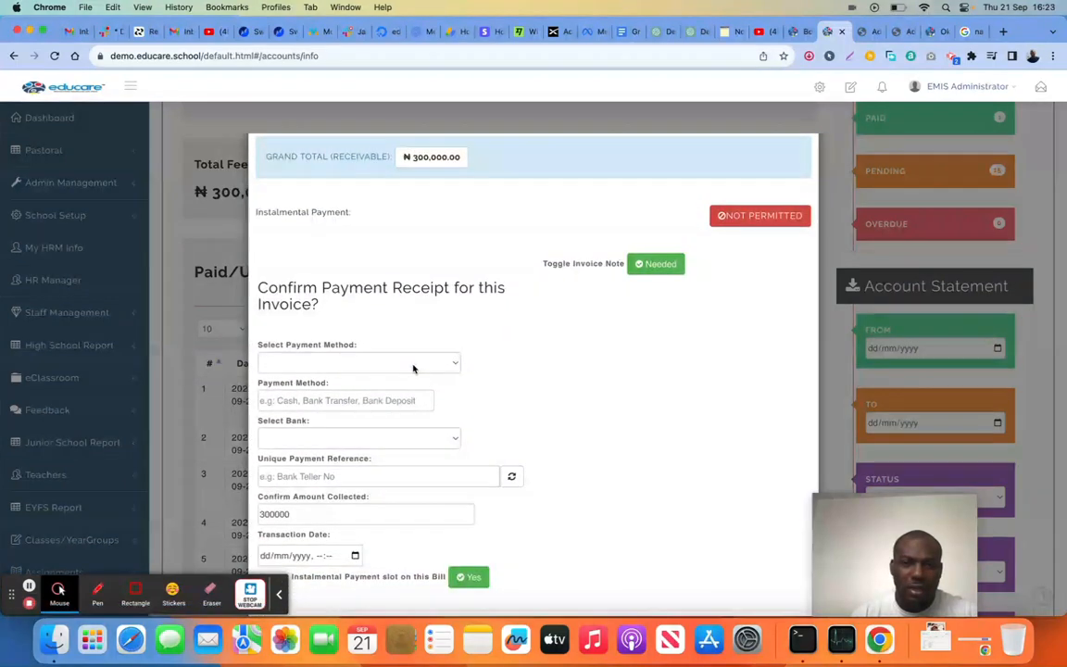
scroll(583, 346, down, 1)
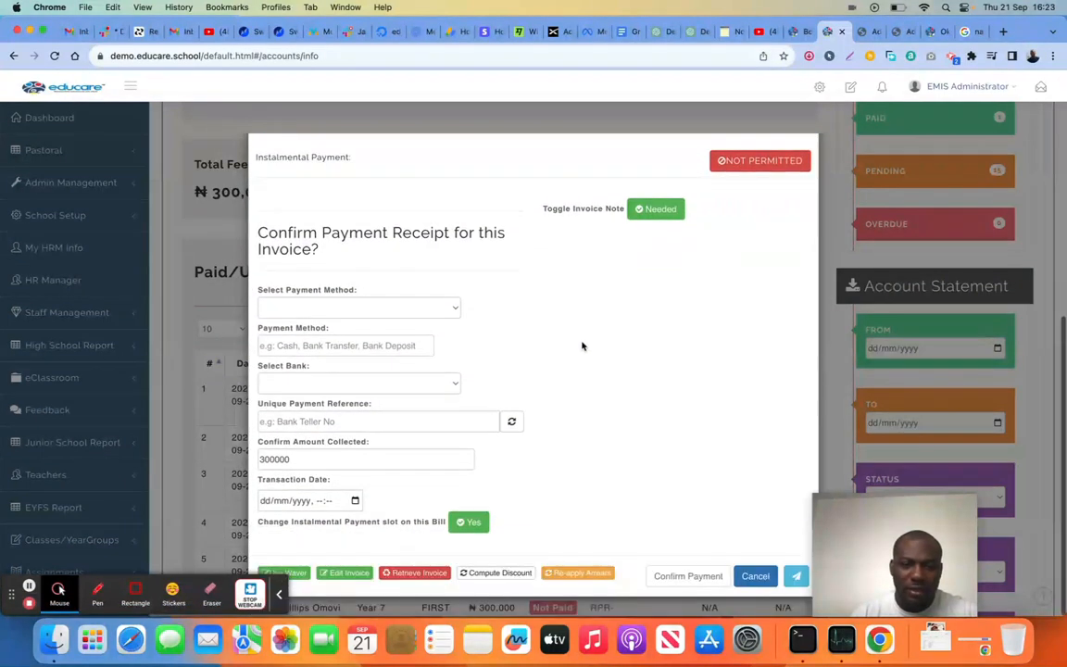
click(462, 525)
scroll(445, 481, down, 1)
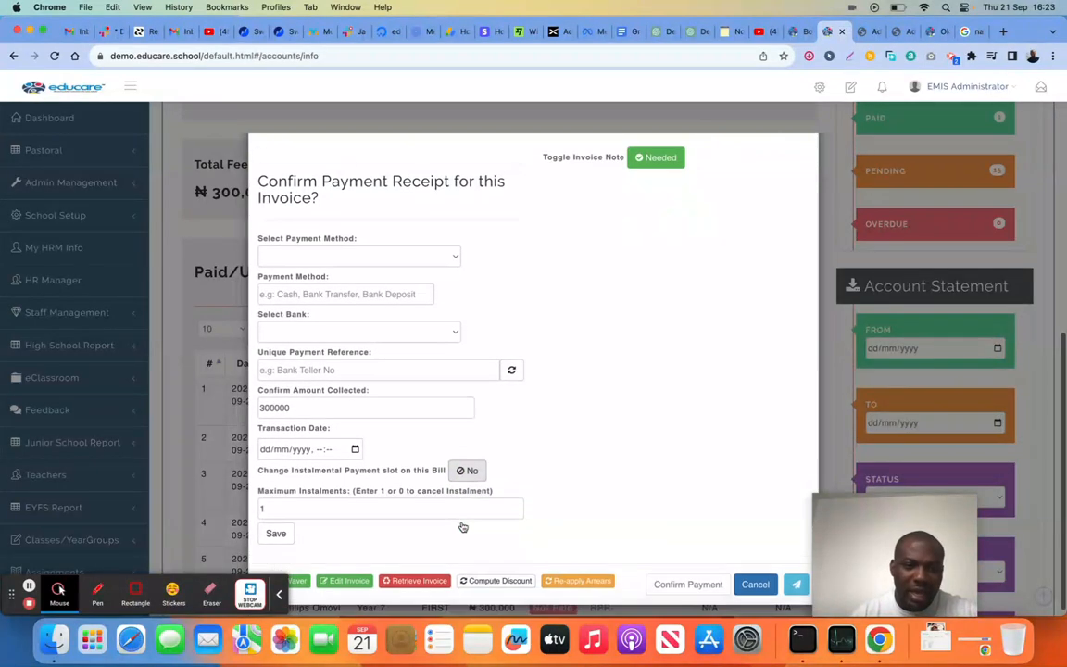
click(321, 500)
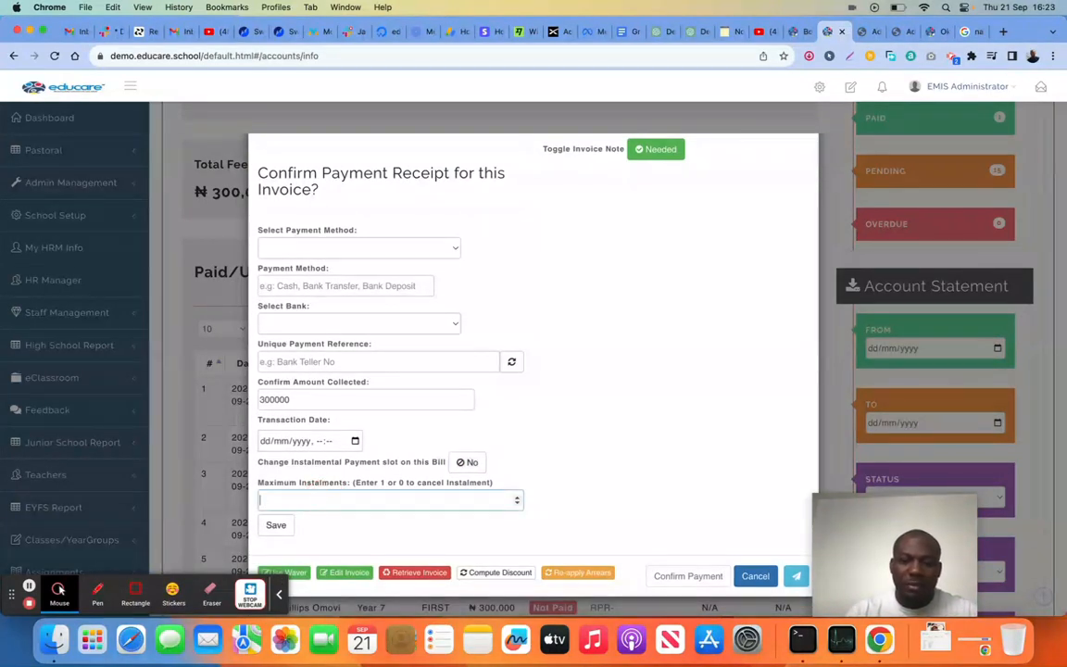
click(273, 527)
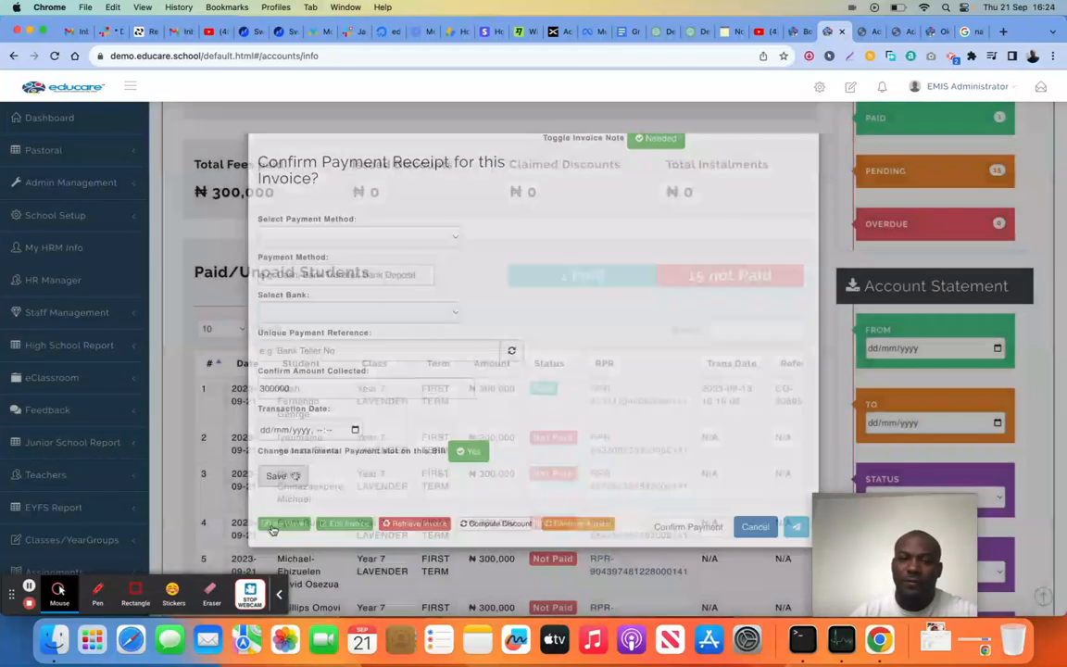
Turn on part payment collection for the second student's bill and enter an instalmental amount of 150000
scroll(530, 393, down, 10)
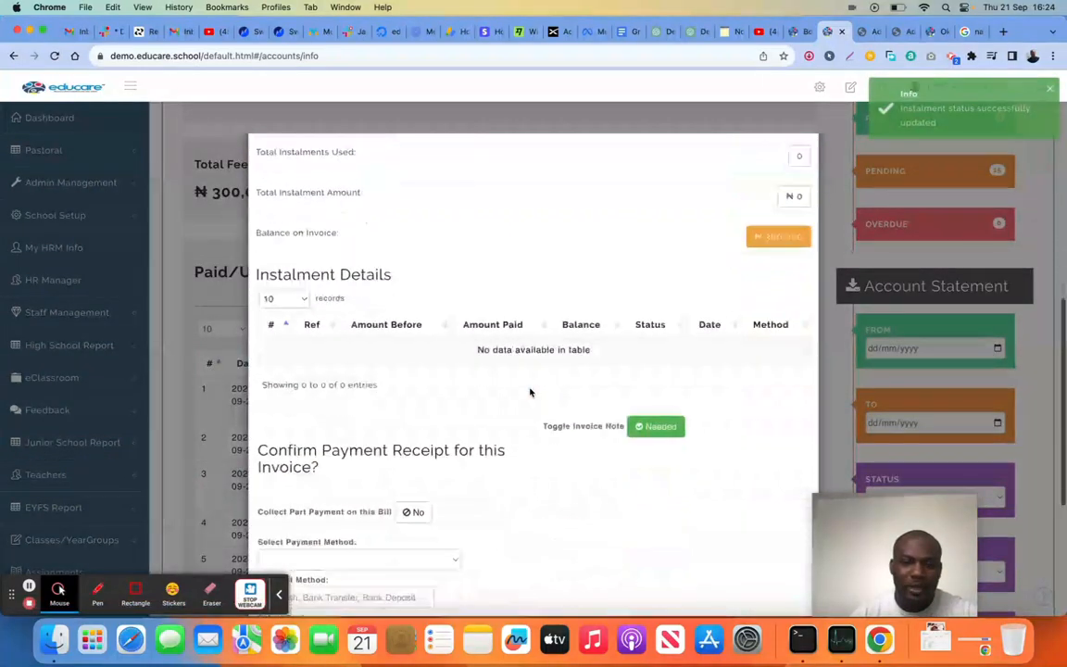
scroll(530, 393, up, 5)
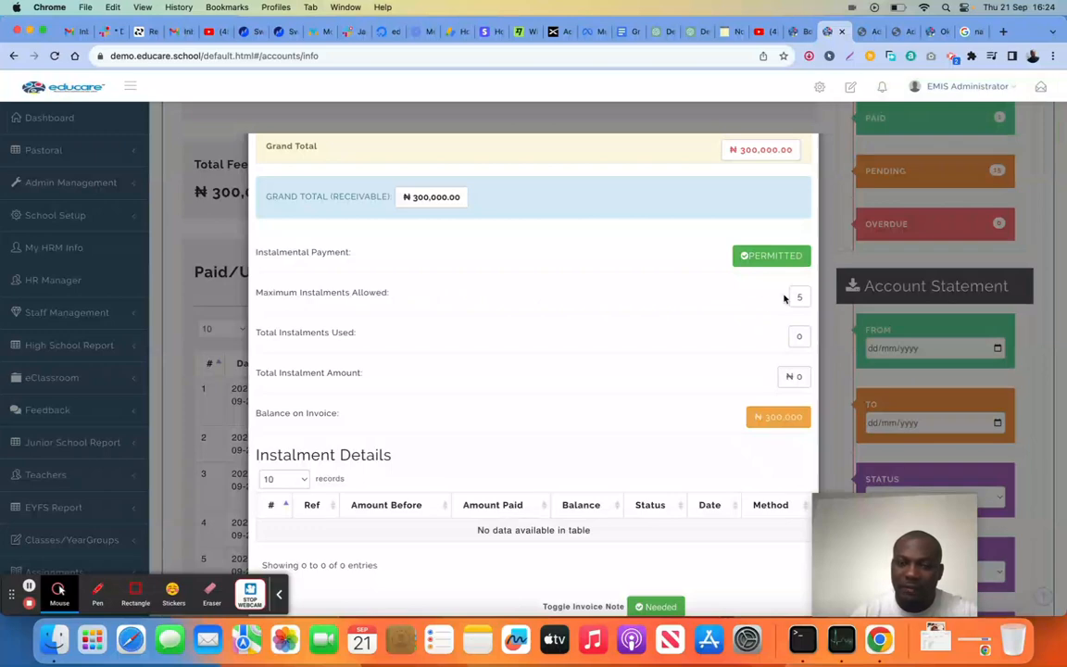
scroll(560, 378, down, 7)
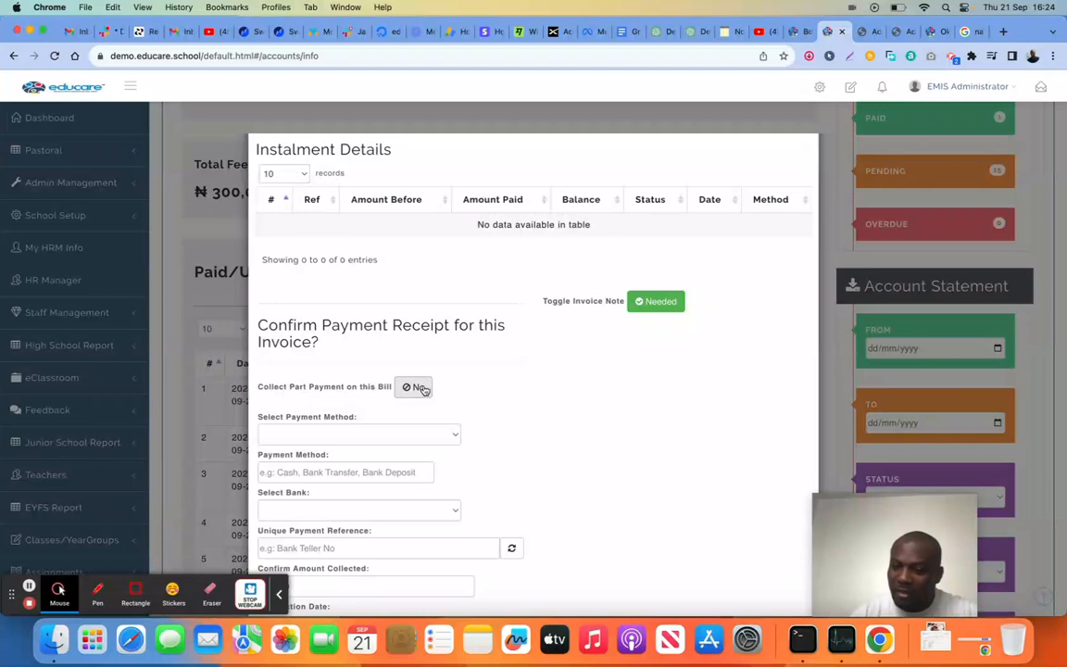
click(420, 388)
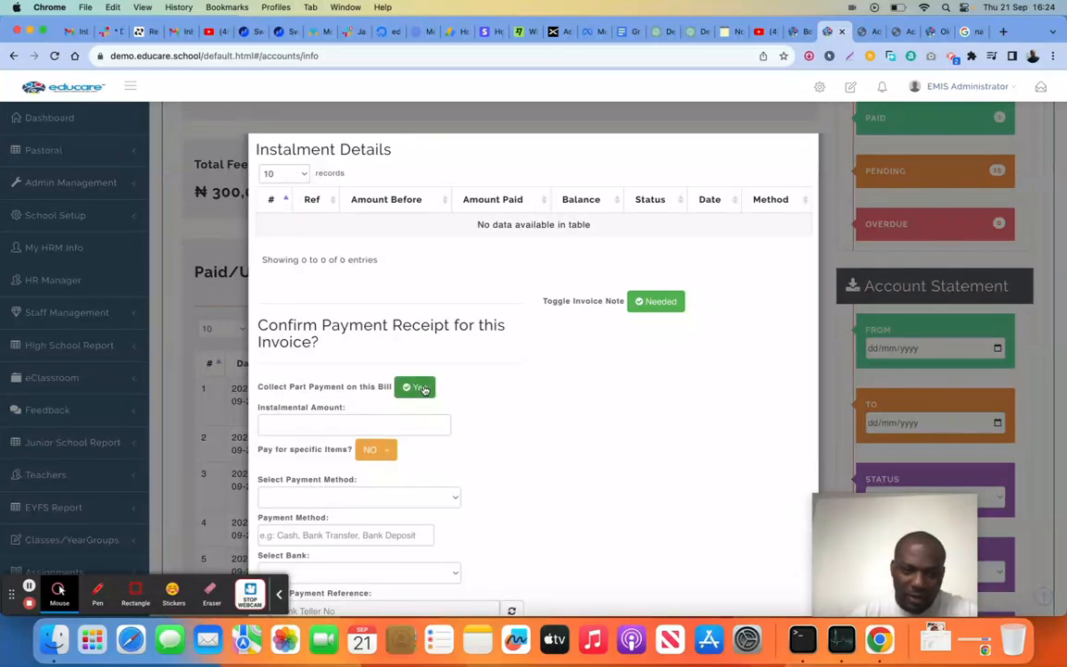
click(389, 425)
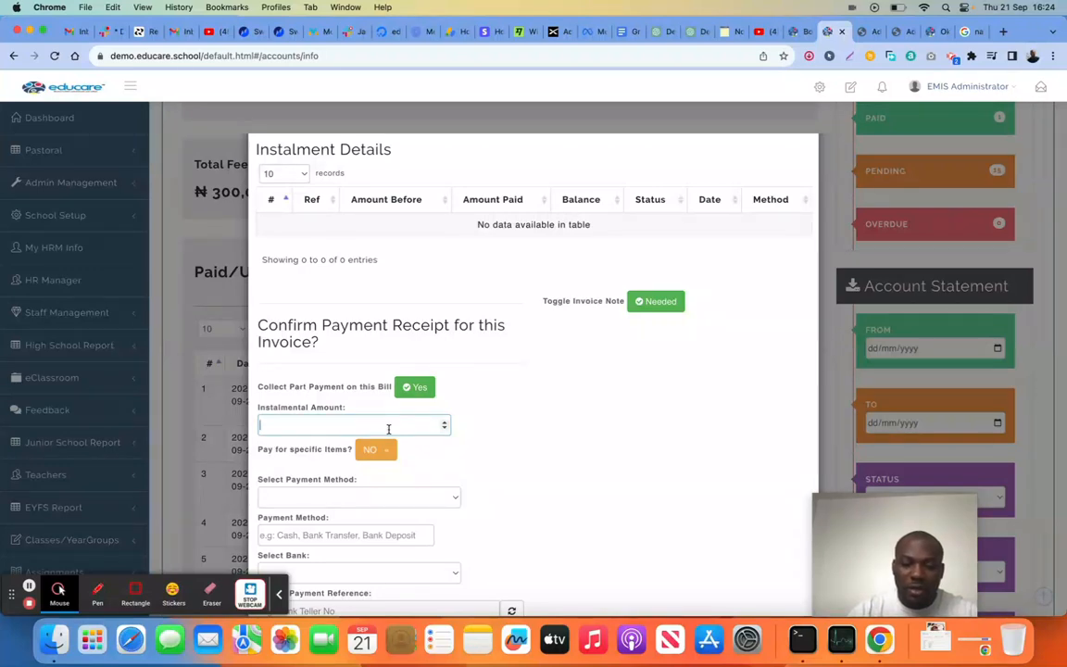
text(15000)
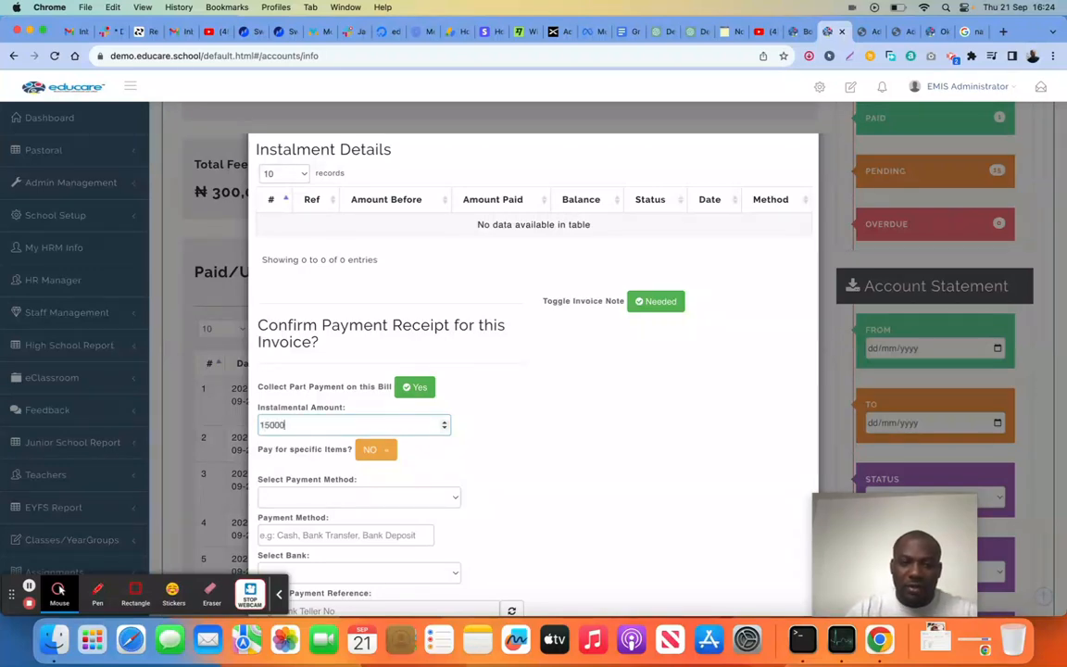
text(0)
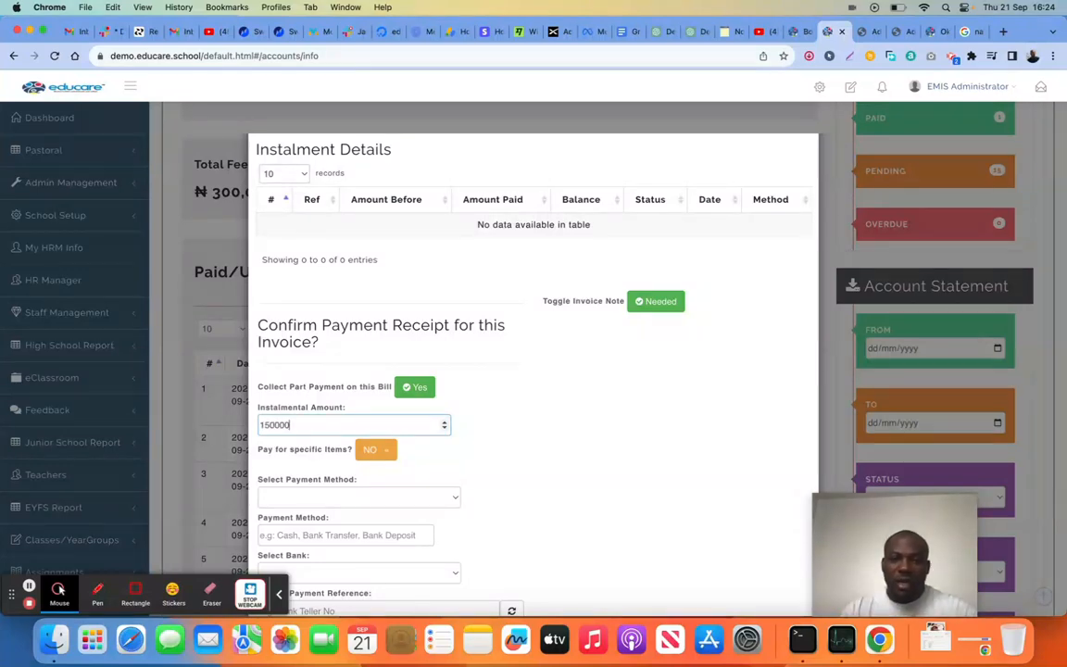
Switch the part payment to specific invoice items and allocate an instalment of 50000 to Tuition
click(391, 451)
scroll(629, 478, right, 2)
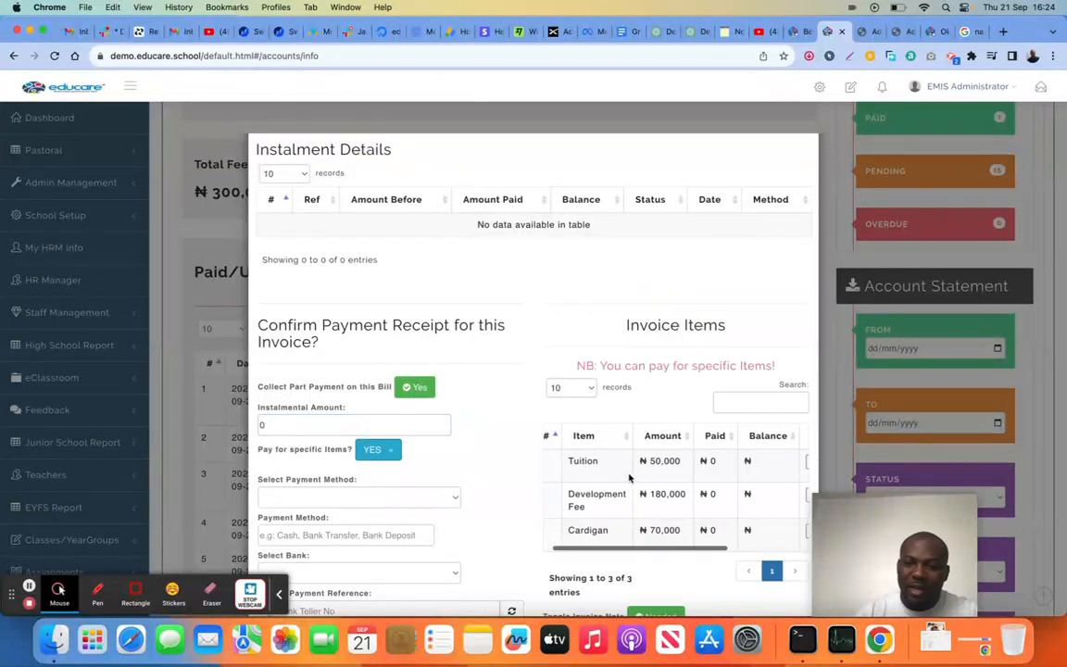
scroll(691, 488, right, 5)
scroll(697, 489, left, 2)
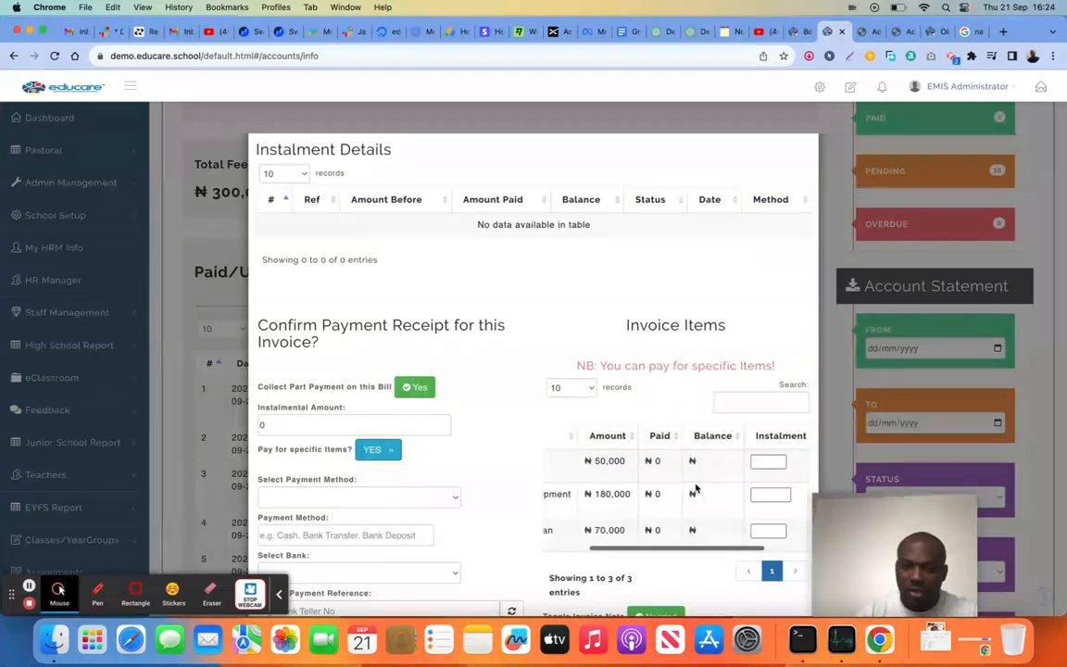
click(767, 462)
text(50000)
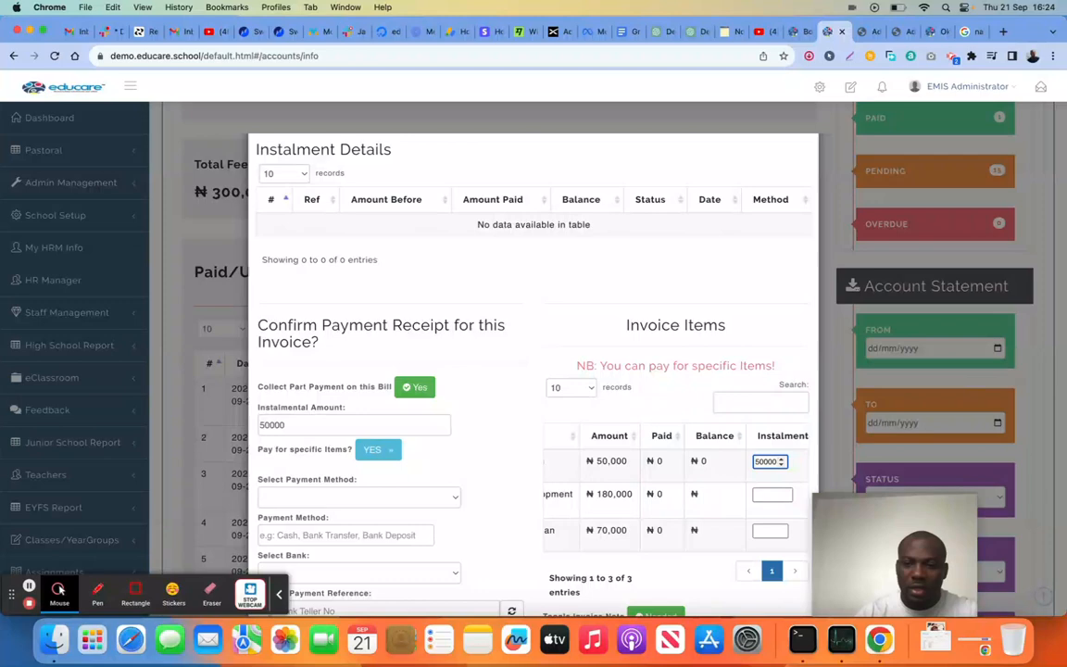
Set the payment method to Bank Transfer and the bank to Access Bank, and generate a unique payment reference
scroll(634, 473, down, 5)
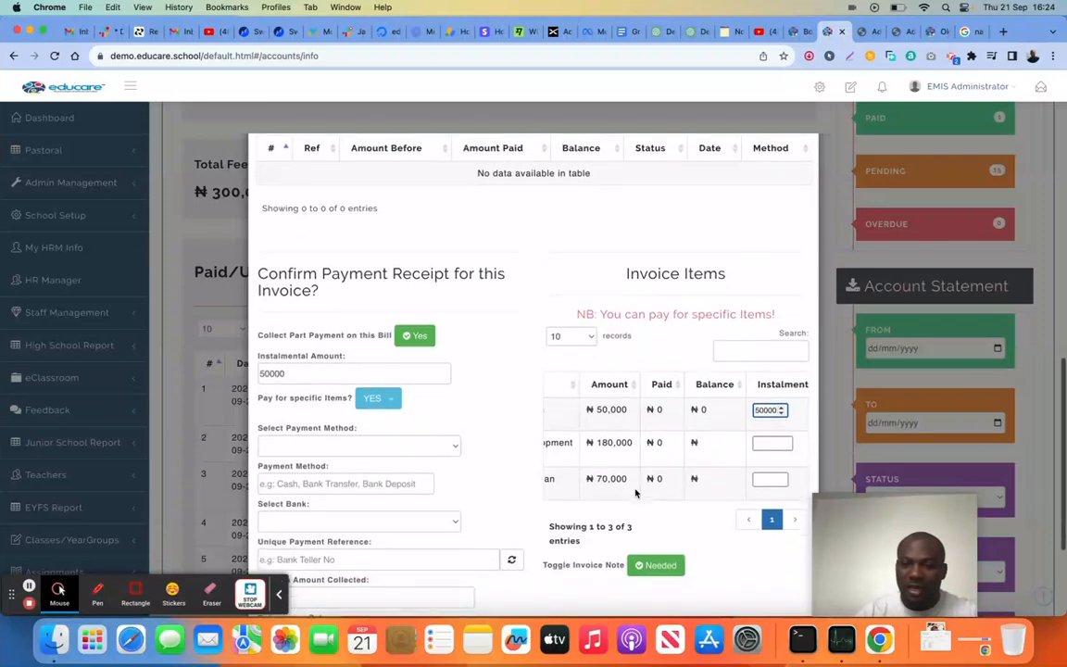
click(358, 380)
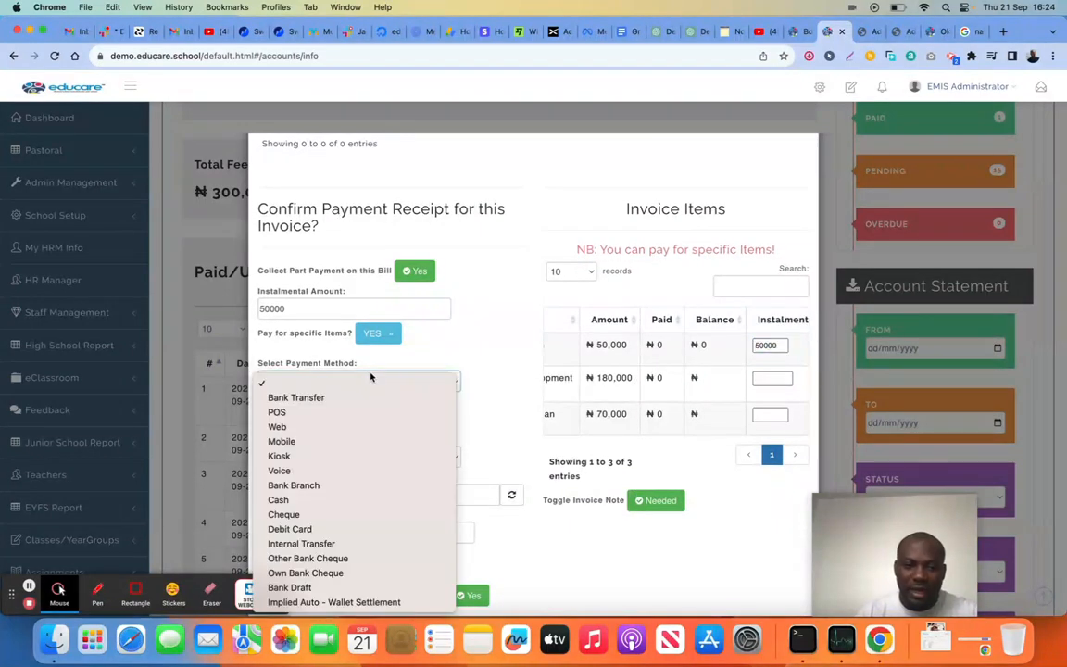
click(358, 398)
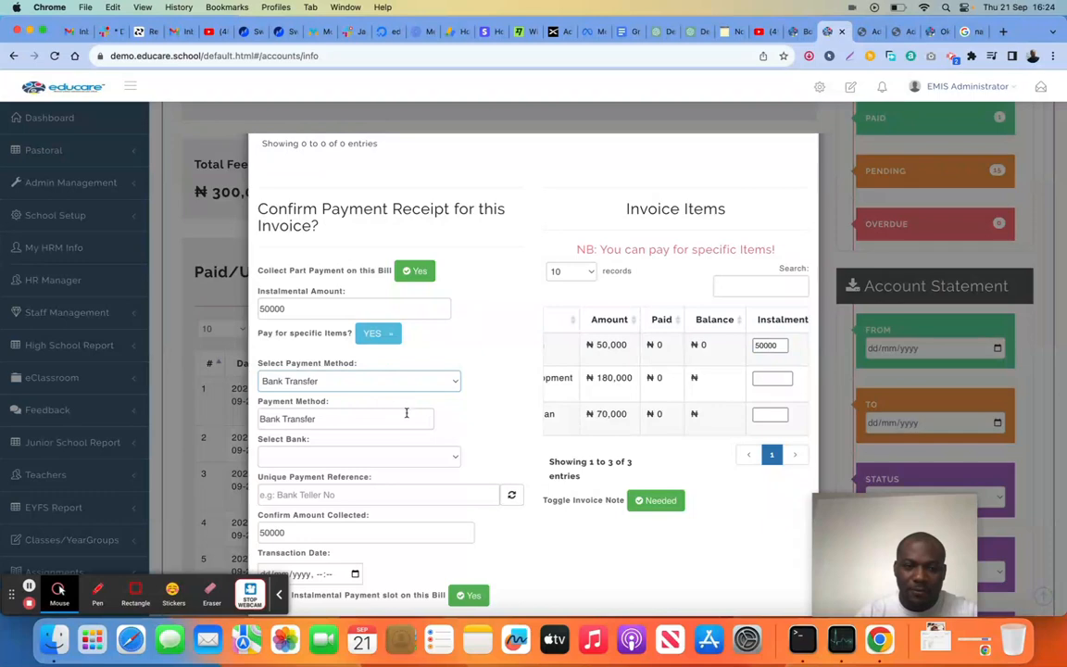
click(384, 456)
click(376, 478)
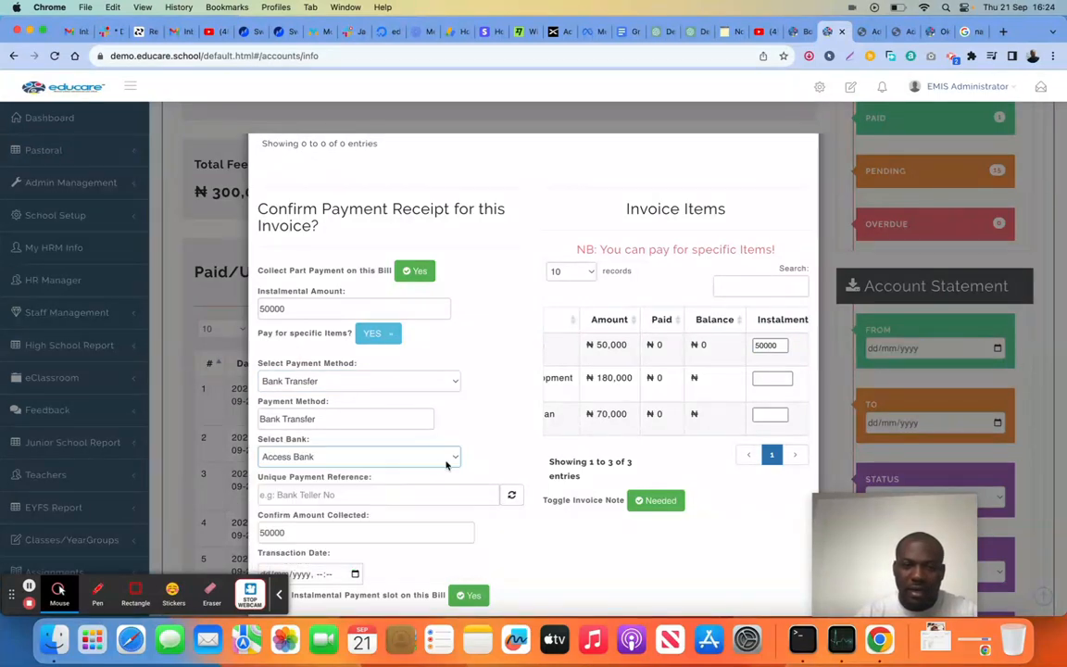
scroll(452, 463, down, 2)
click(512, 400)
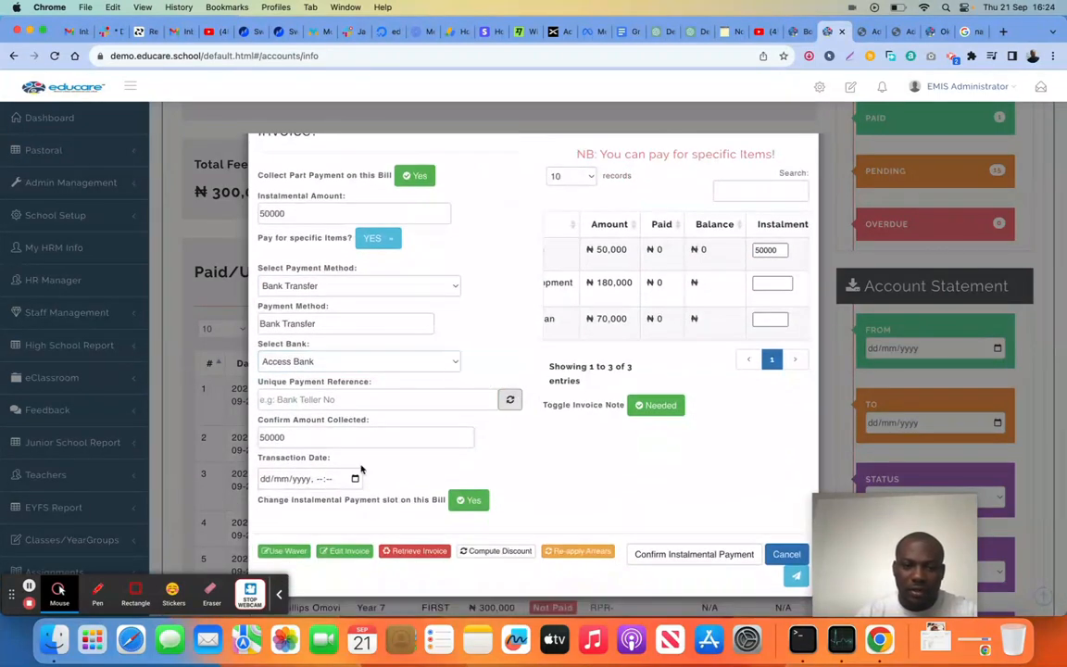
Set the transaction date to 21/09/2023, 09:10 and confirm the instalmental payment of 50000
click(355, 479)
scroll(374, 569, down, 1)
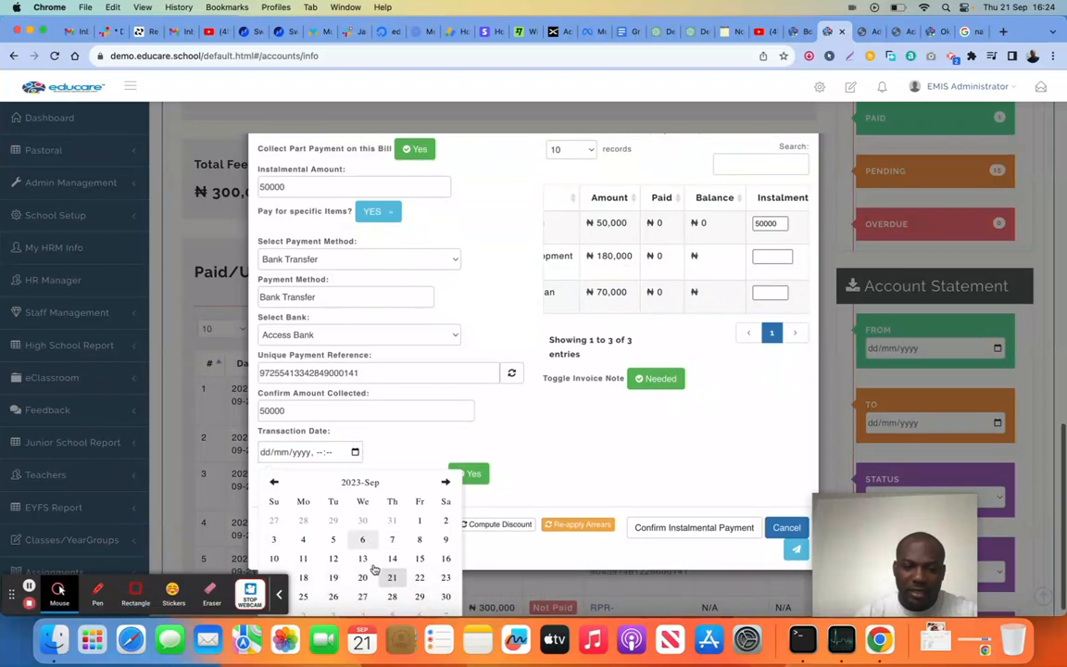
click(393, 578)
click(335, 548)
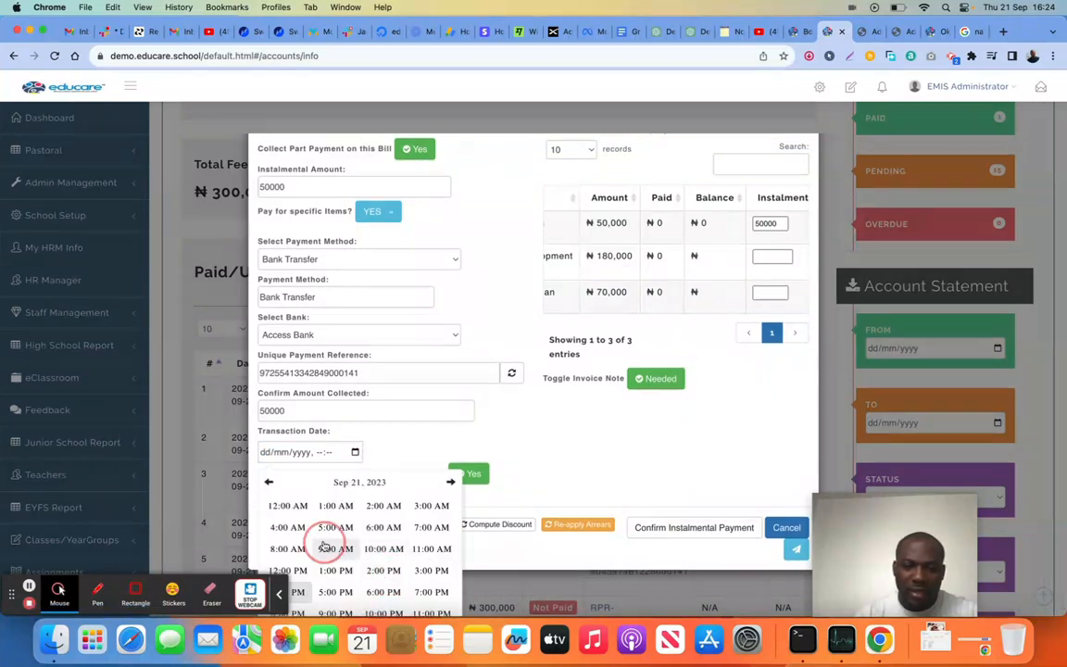
click(369, 534)
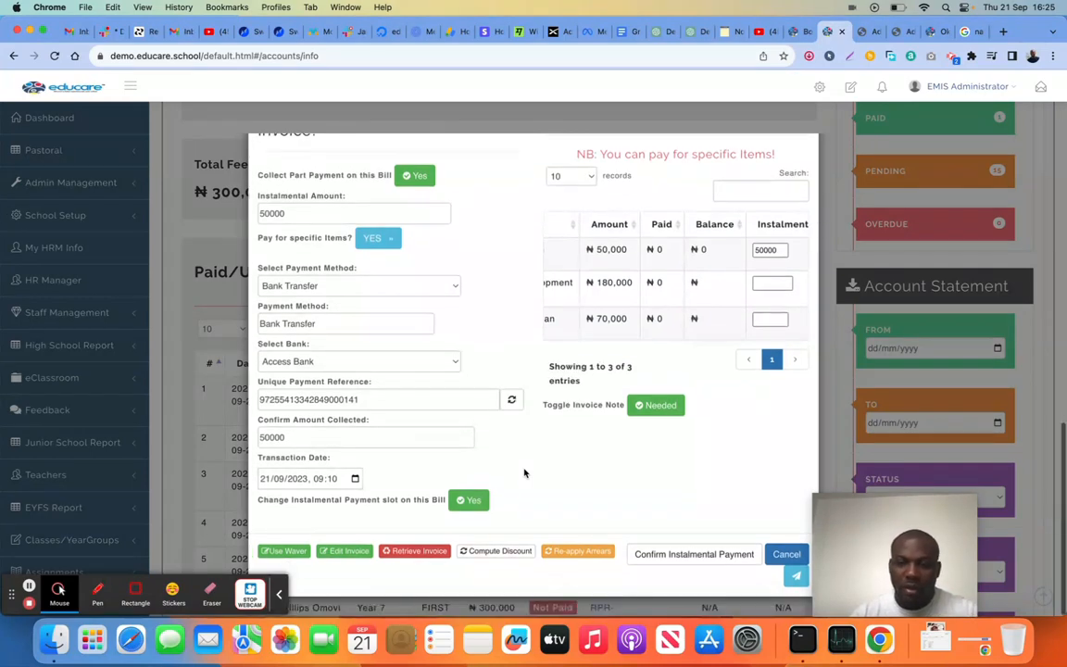
scroll(673, 499, up, 3)
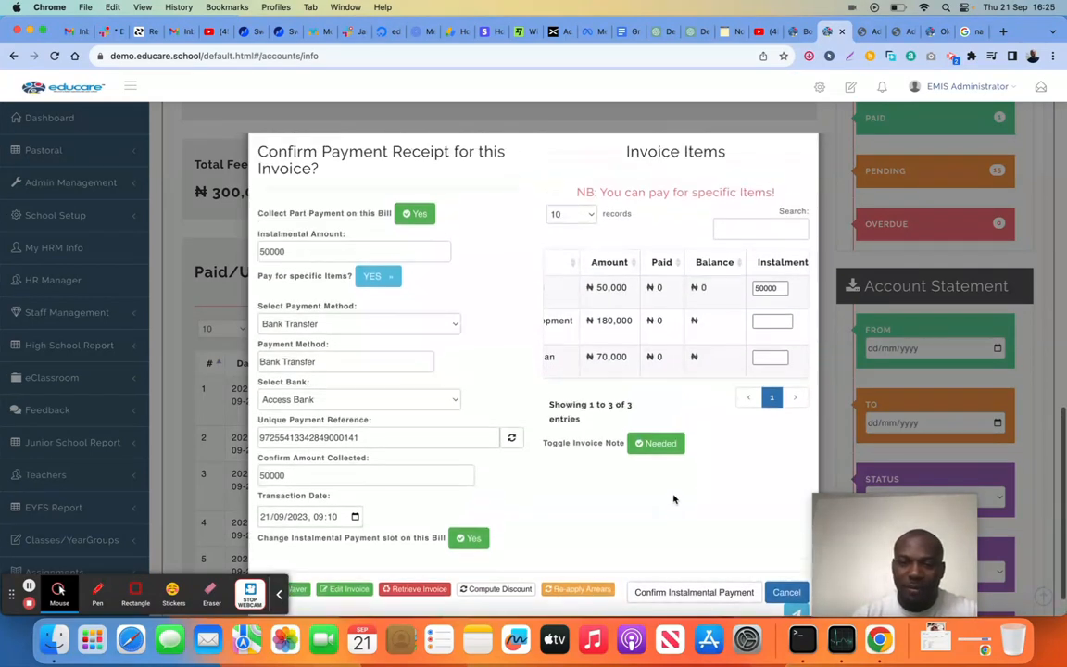
scroll(673, 499, up, 3)
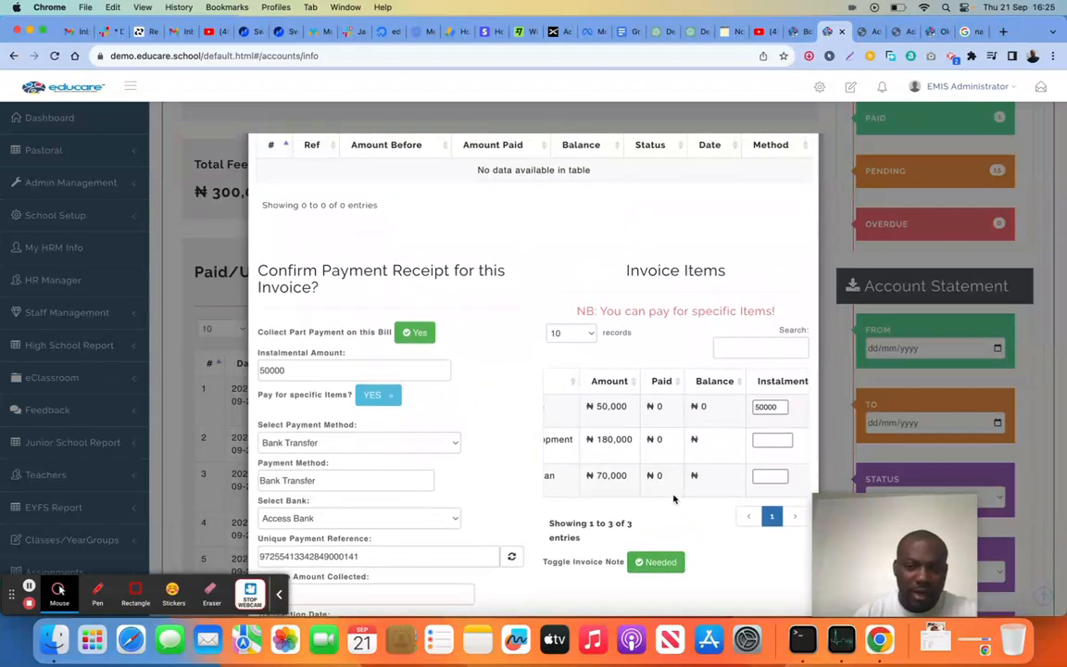
scroll(673, 500, down, 5)
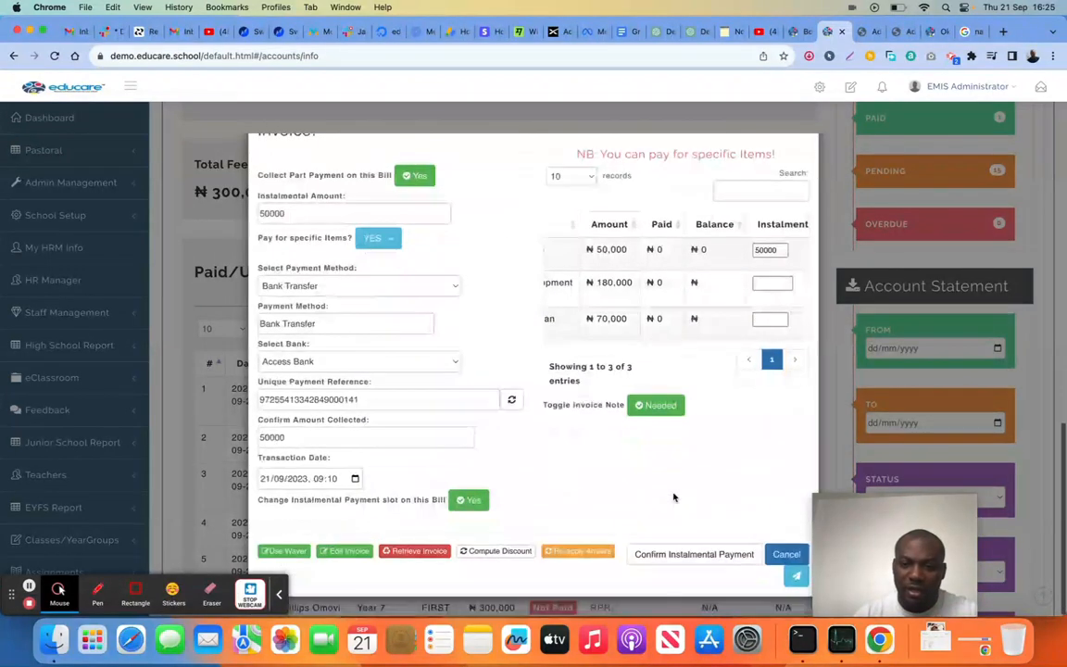
click(685, 555)
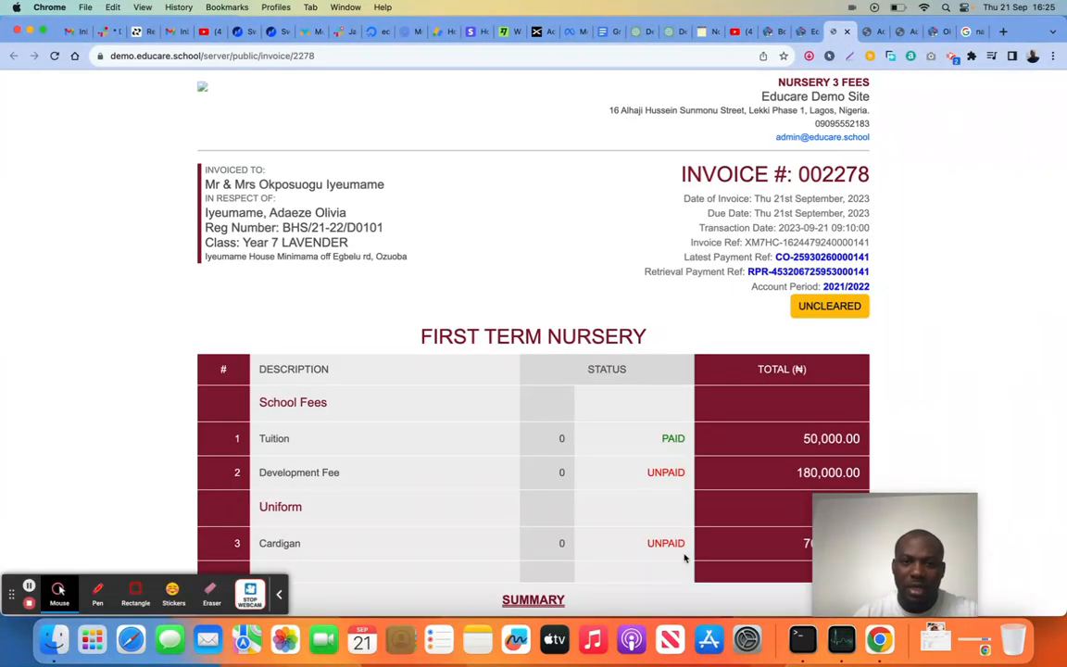
Review the student's invoice, including each fee item's payment status, the clearance status and the summary totals, and return to the accounts dashboard
scroll(683, 435, down, 1)
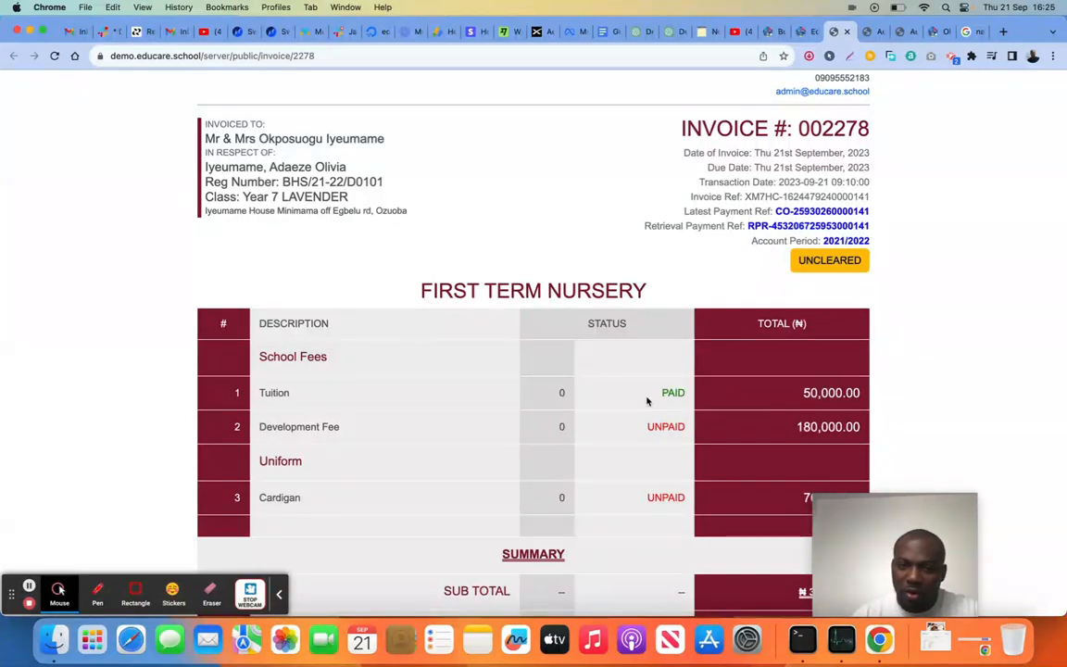
scroll(702, 380, down, 2)
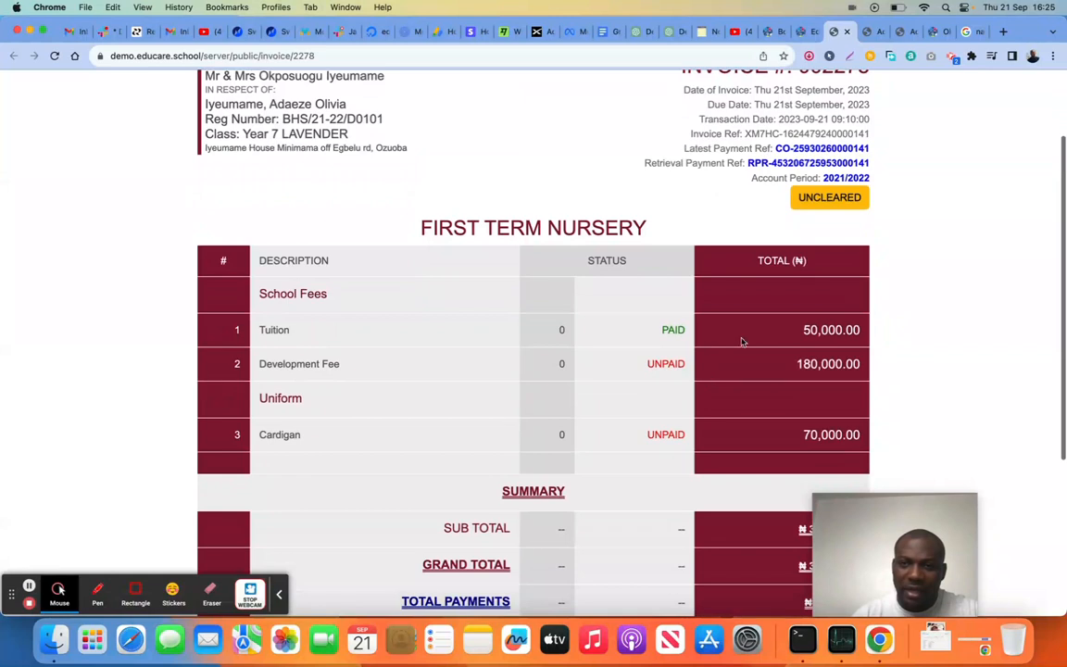
scroll(801, 246, up, 1)
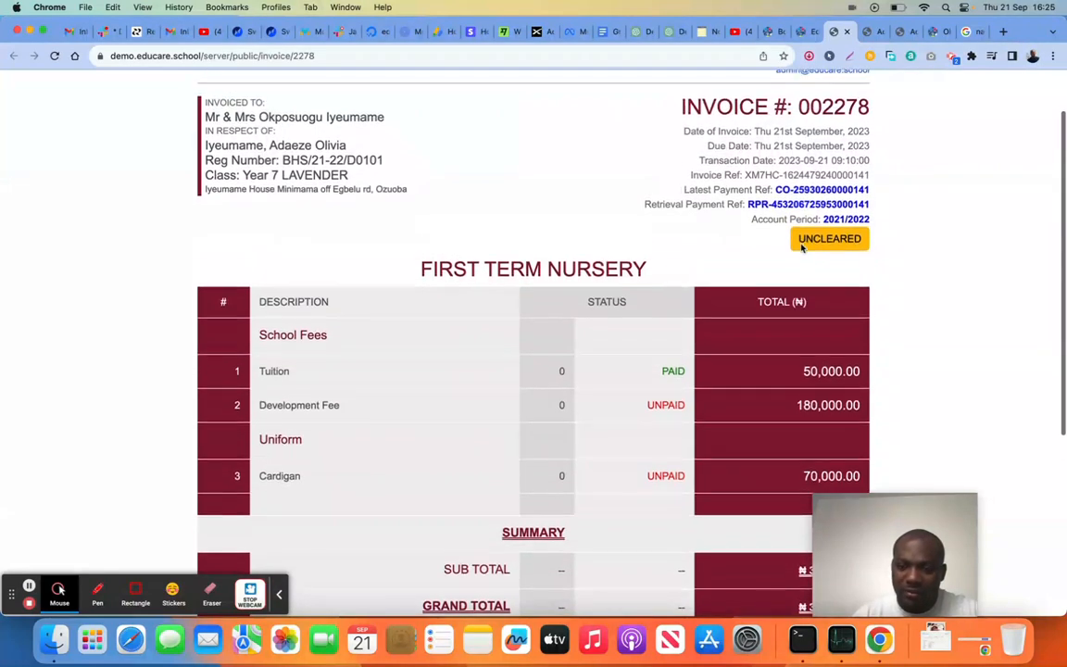
scroll(648, 352, down, 1)
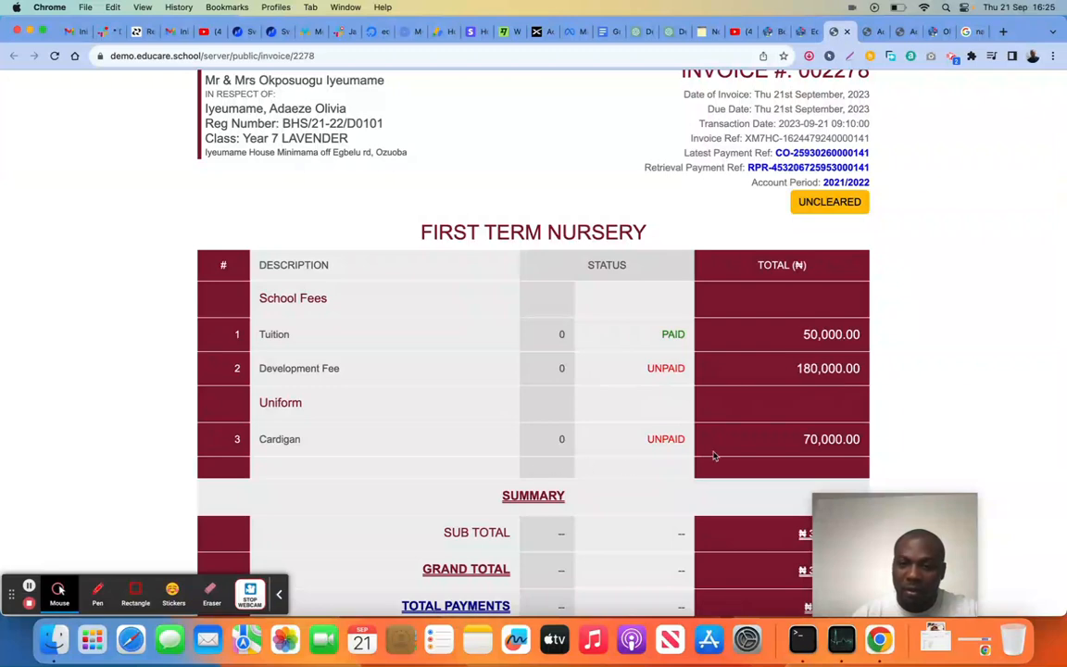
scroll(713, 454, down, 6)
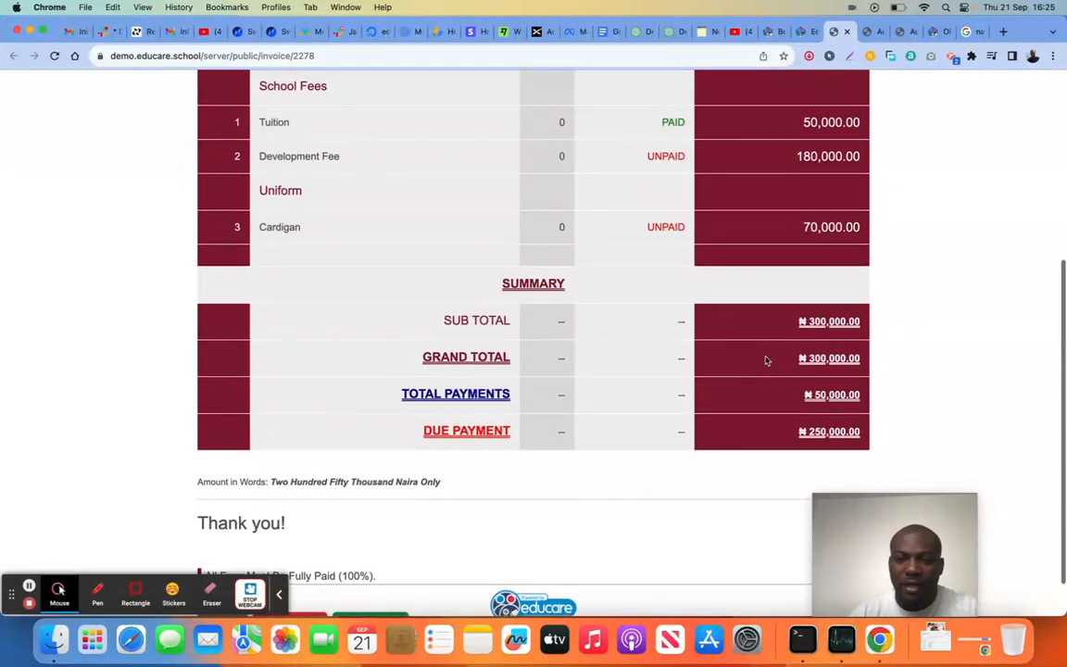
scroll(767, 360, up, 2)
scroll(767, 361, up, 5)
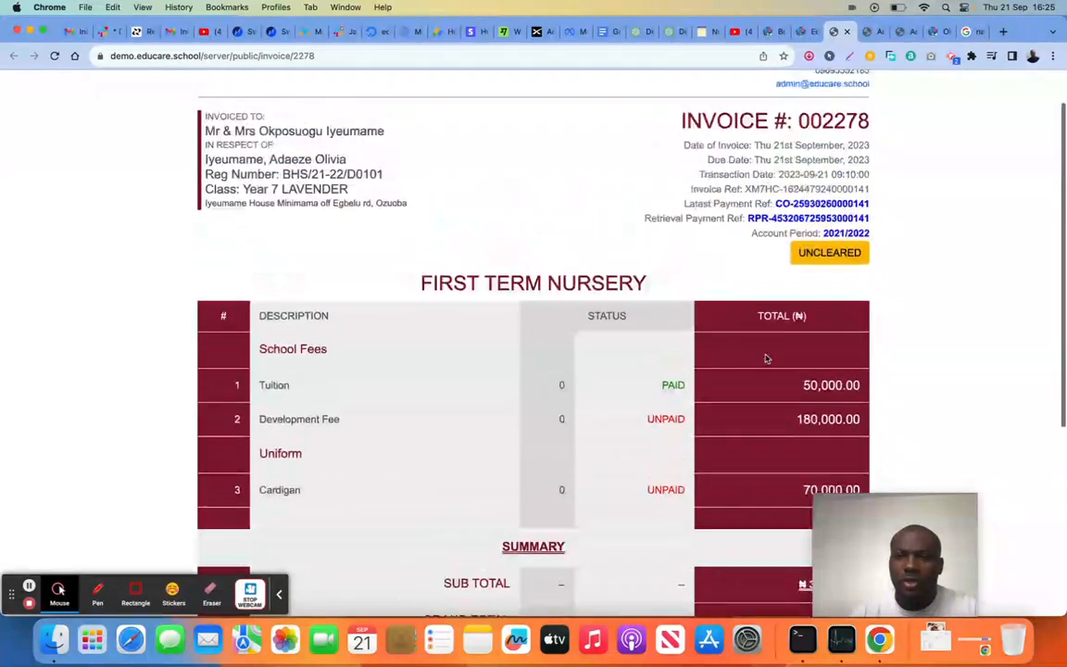
click(802, 31)
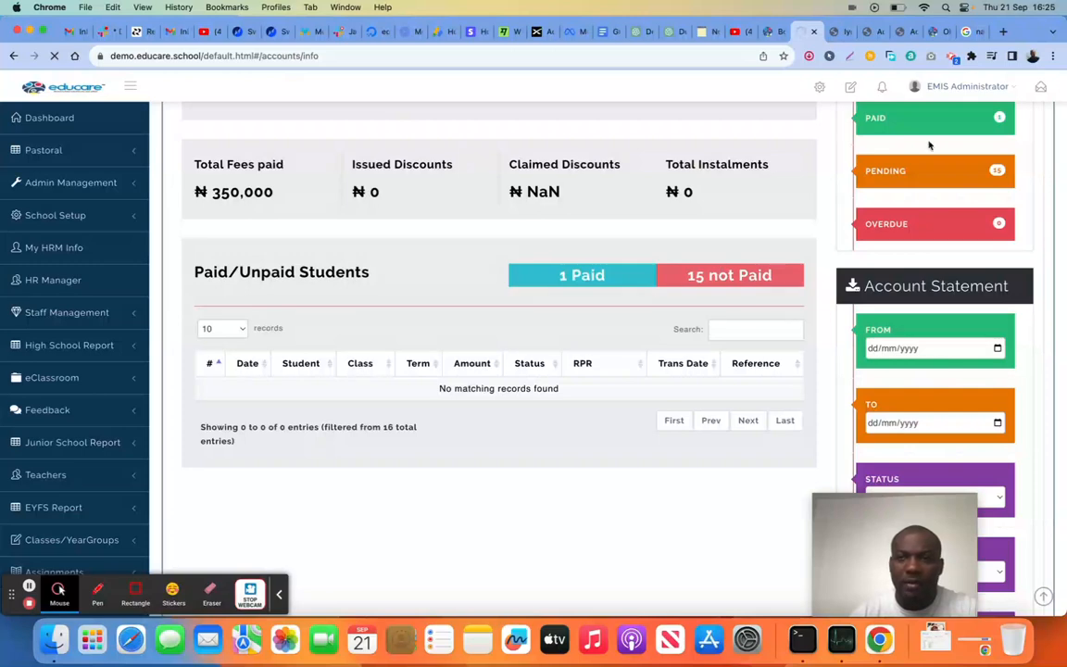
Check the part-paid invoice, then examine the dashboard's income, debt and instalment totals and the payment statuses in the Paid/Unpaid Students list
click(831, 31)
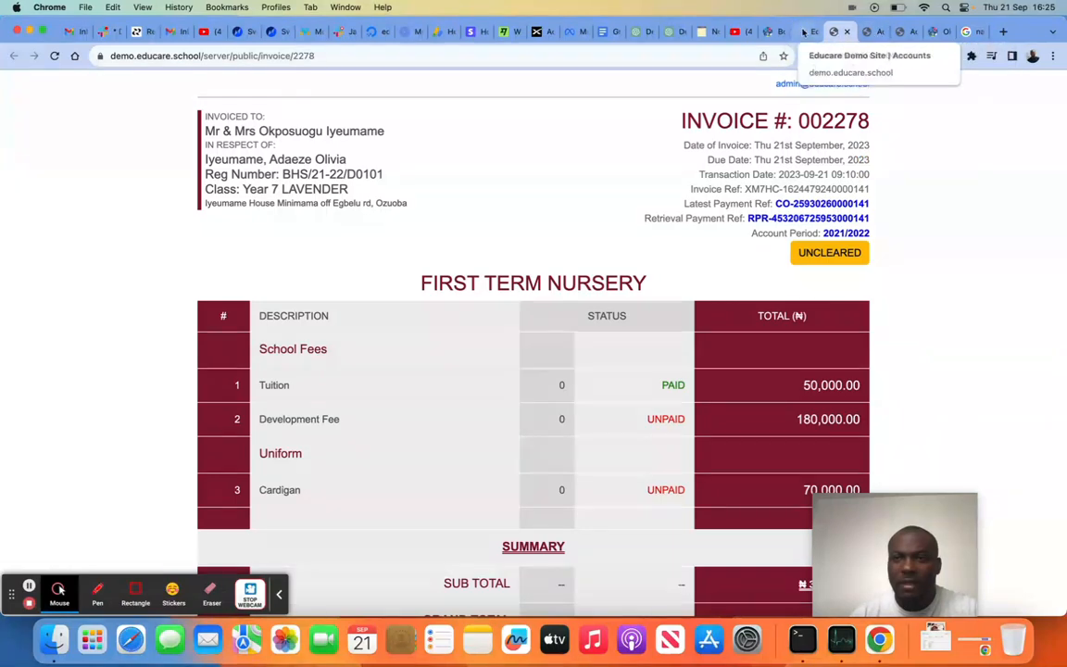
click(804, 32)
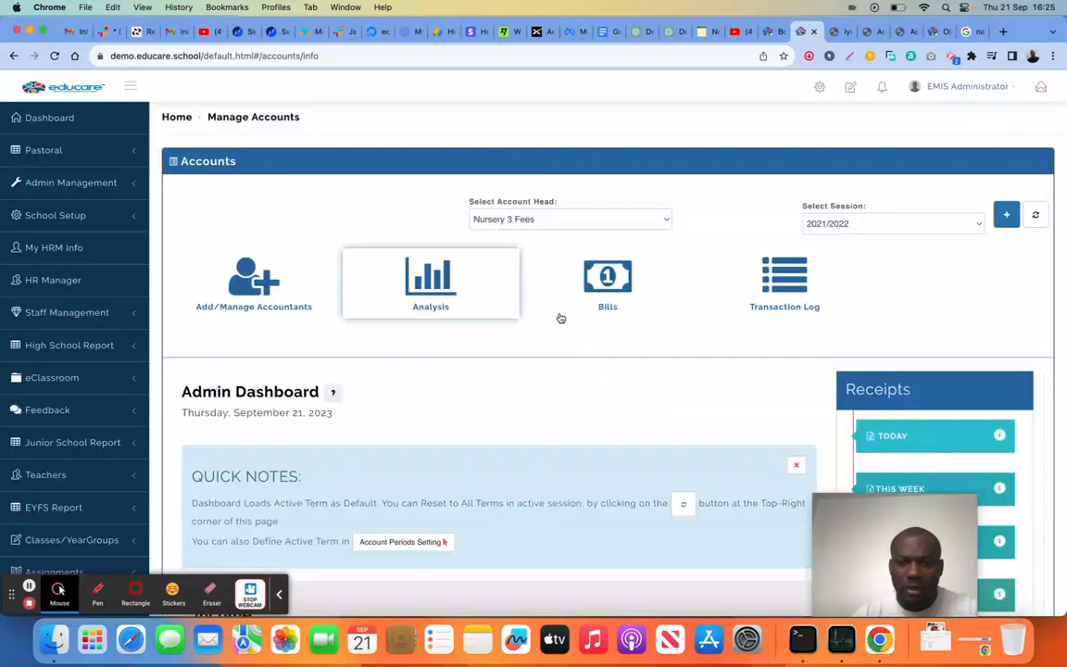
scroll(560, 318, down, 5)
scroll(562, 317, down, 1)
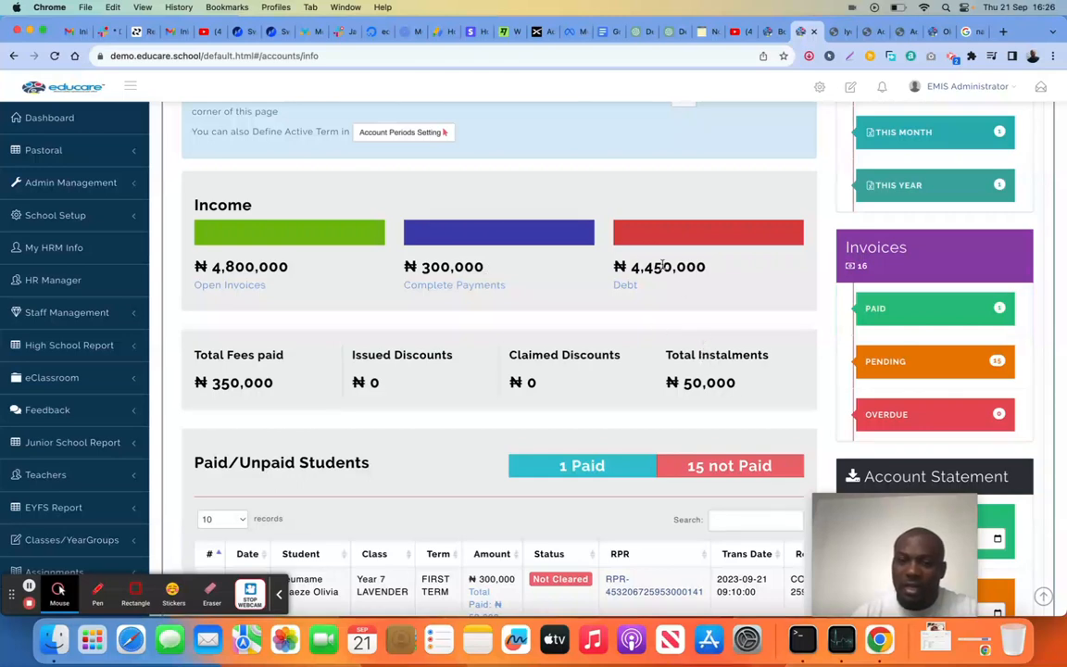
scroll(589, 359, down, 3)
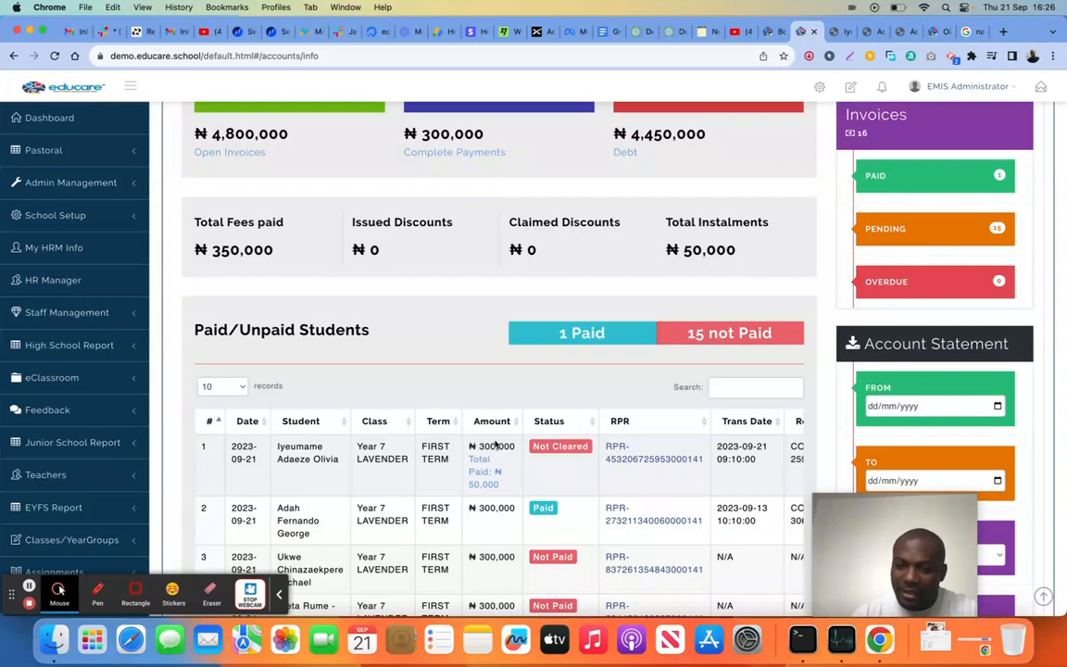
scroll(522, 445, down, 5)
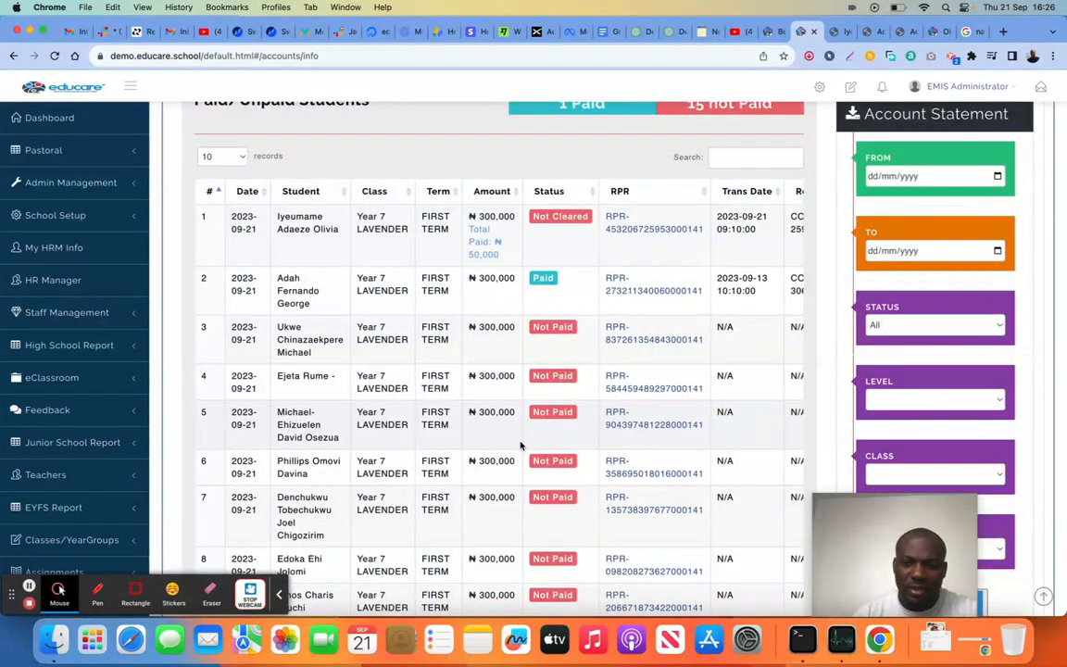
scroll(612, 288, up, 6)
scroll(612, 288, down, 4)
scroll(611, 288, down, 3)
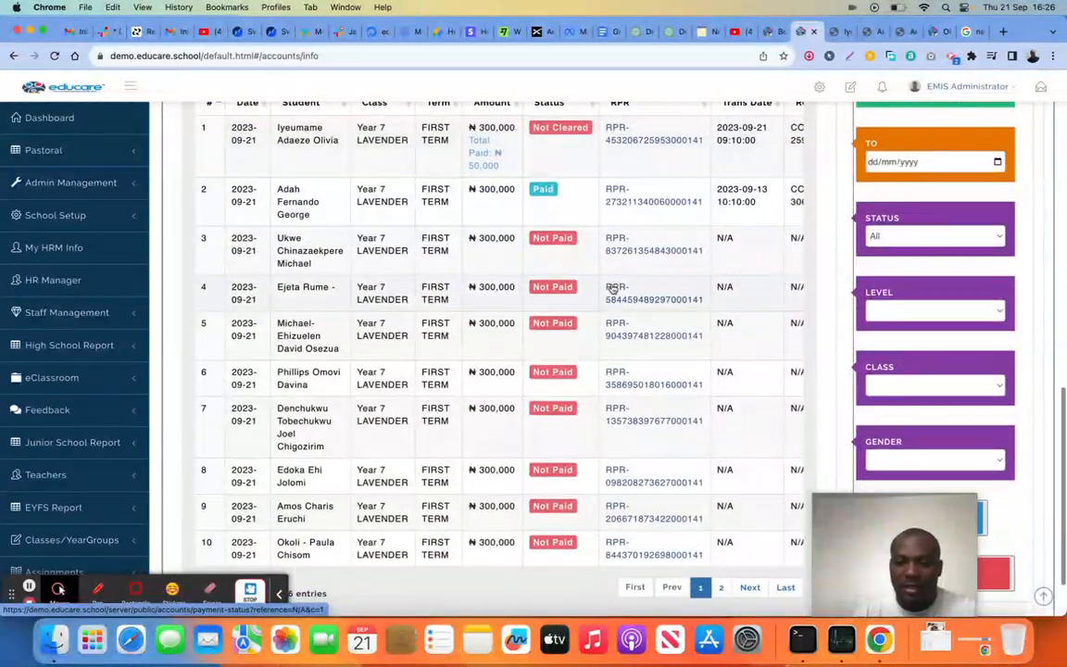
scroll(611, 288, up, 1)
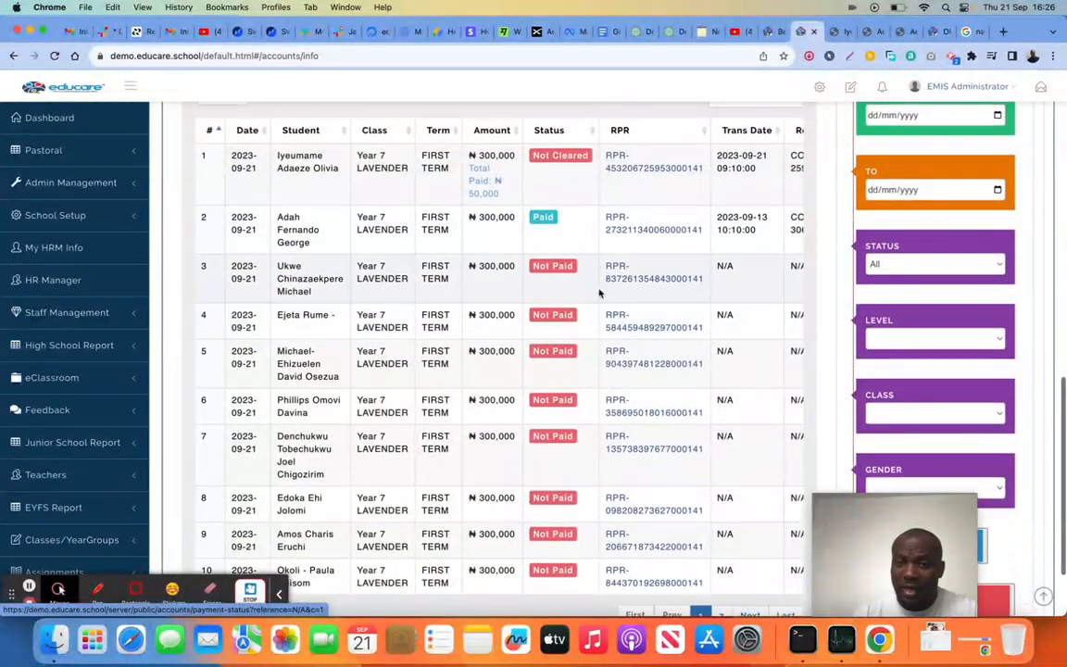
Edit the unpaid invoice of the fourth student in the list, remove the Cardigan fee and save the changes
click(541, 319)
scroll(476, 338, down, 5)
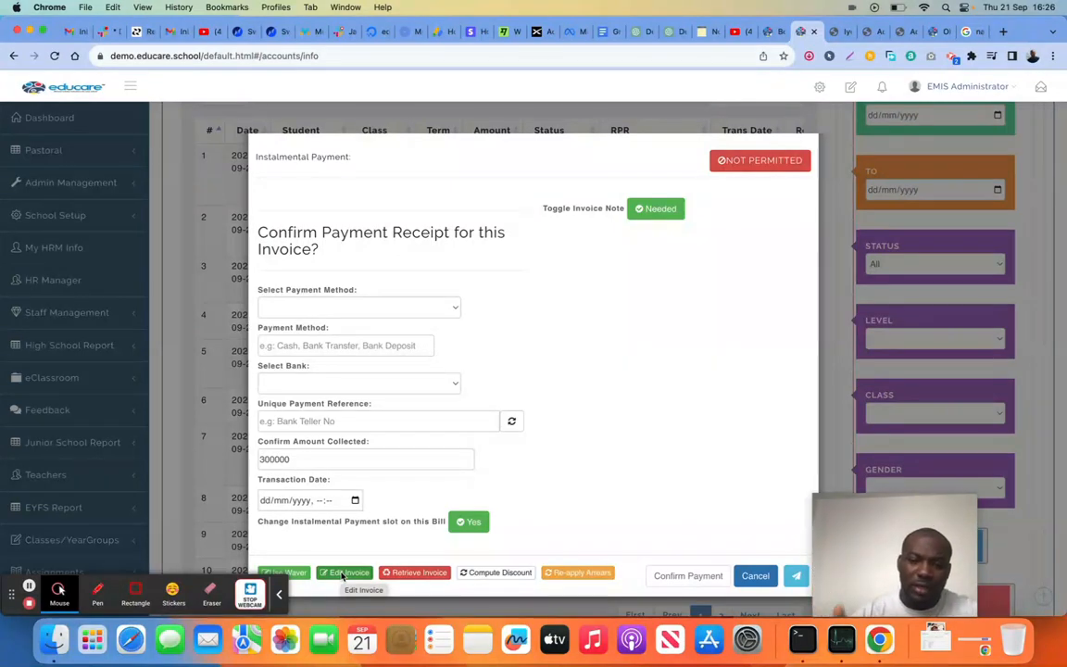
click(344, 571)
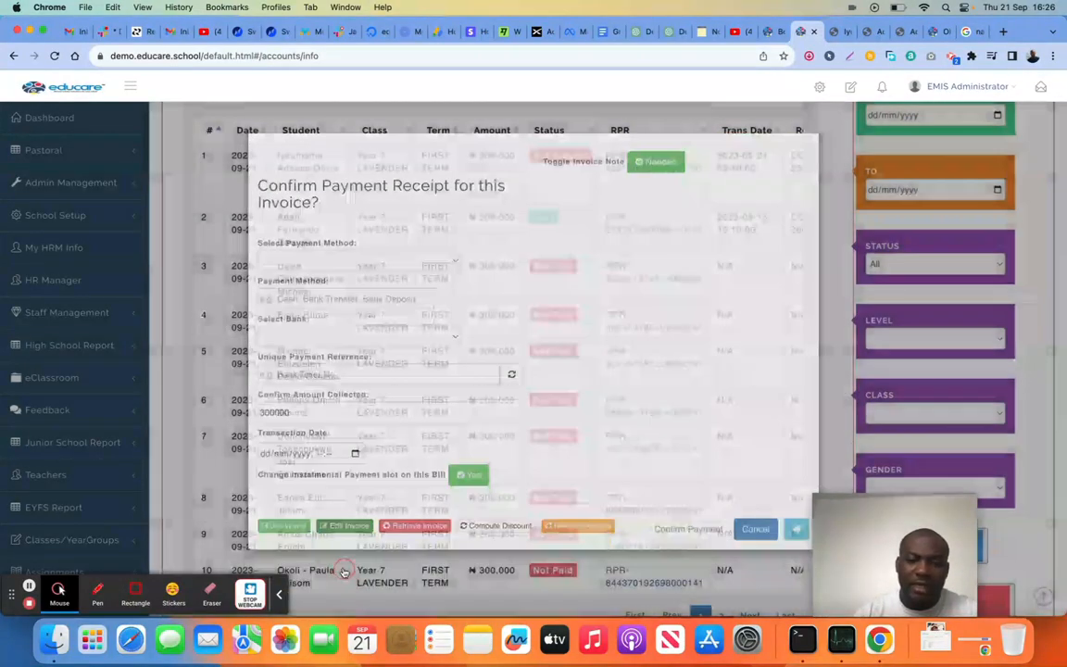
scroll(536, 427, down, 2)
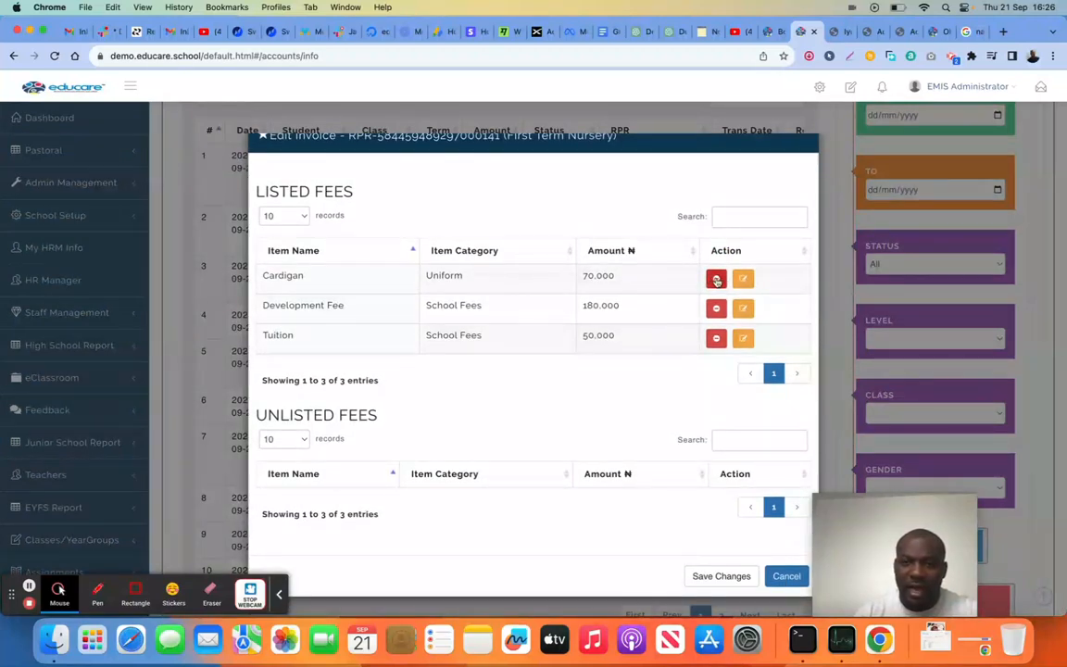
click(716, 279)
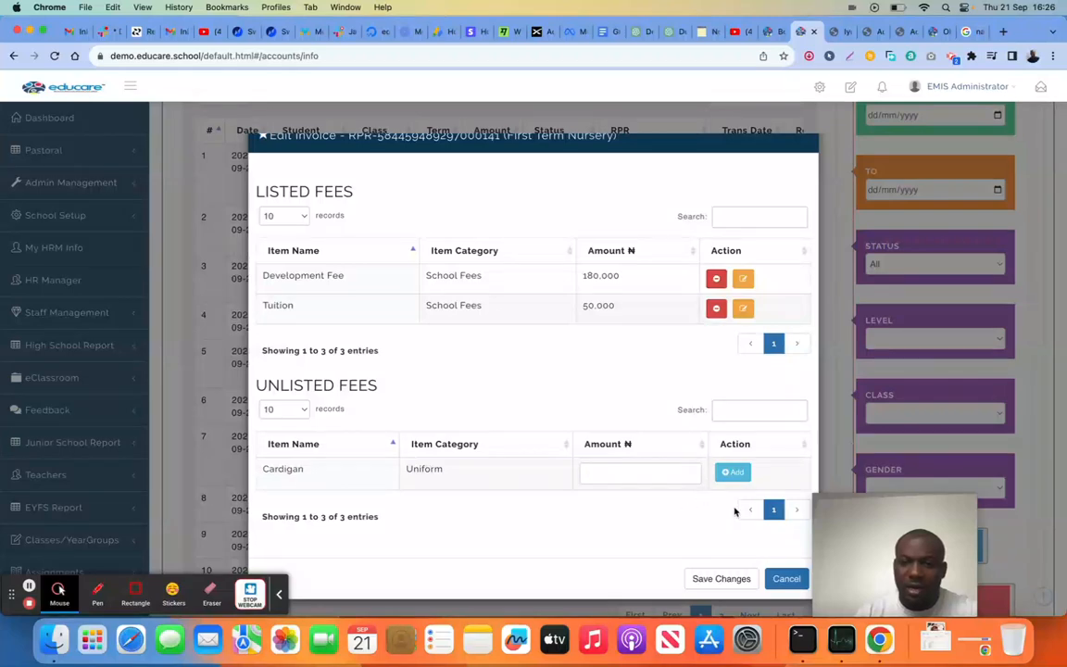
scroll(654, 501, up, 2)
scroll(653, 501, down, 2)
click(722, 576)
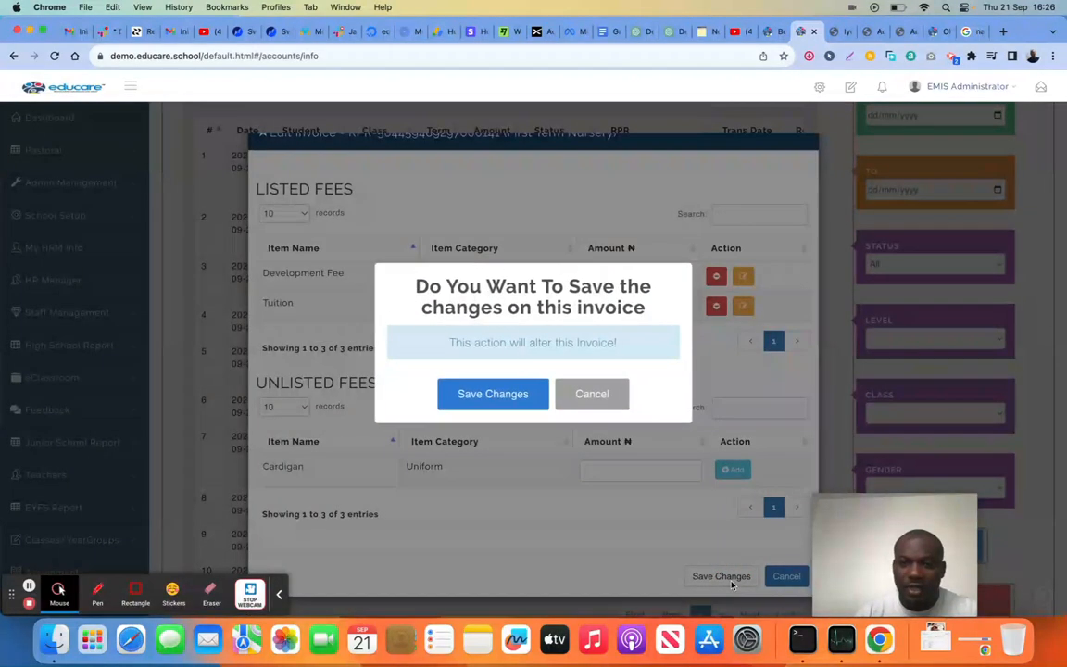
click(505, 408)
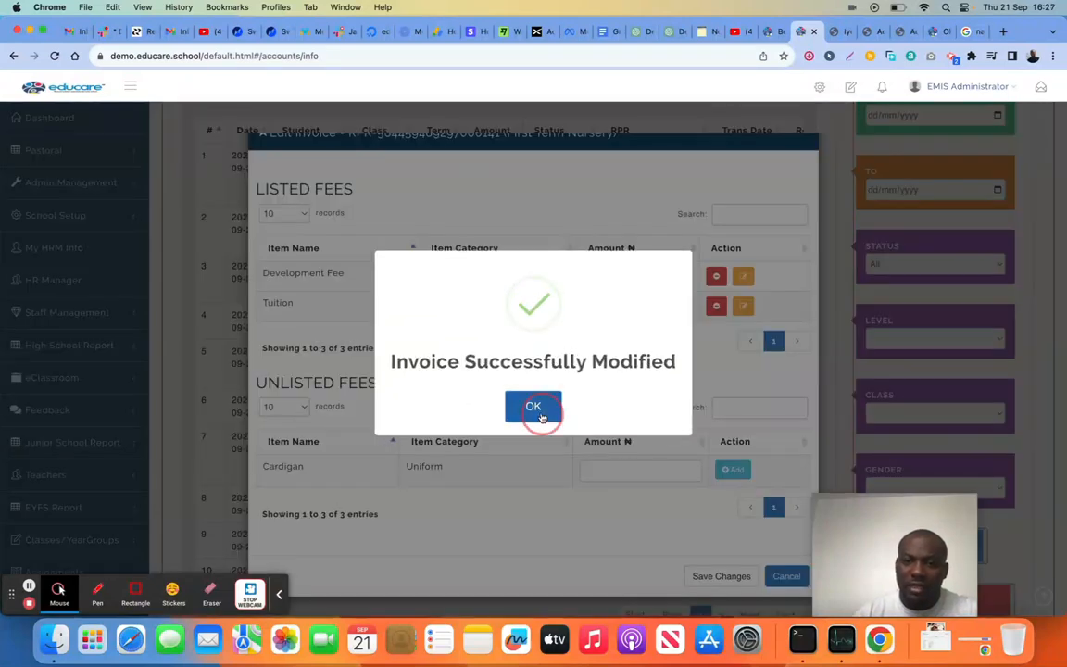
click(536, 406)
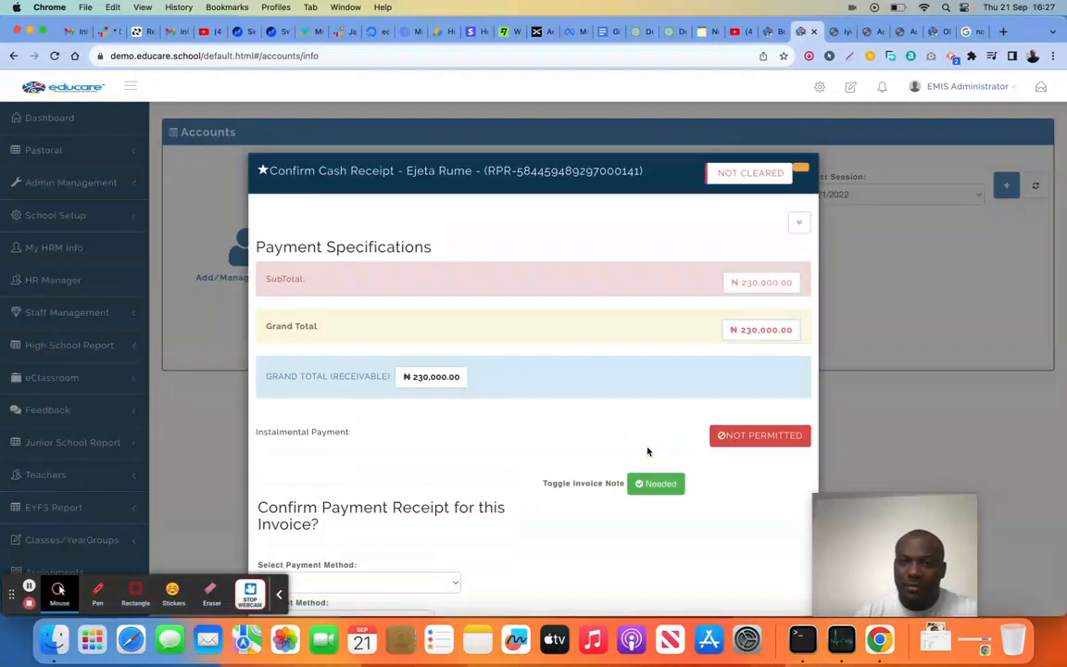
Close the payment confirmation, reload the accounts page and check the edited invoice's amount in the Paid/Unpaid Students list
scroll(648, 449, down, 3)
scroll(647, 451, down, 3)
click(753, 575)
scroll(683, 468, down, 15)
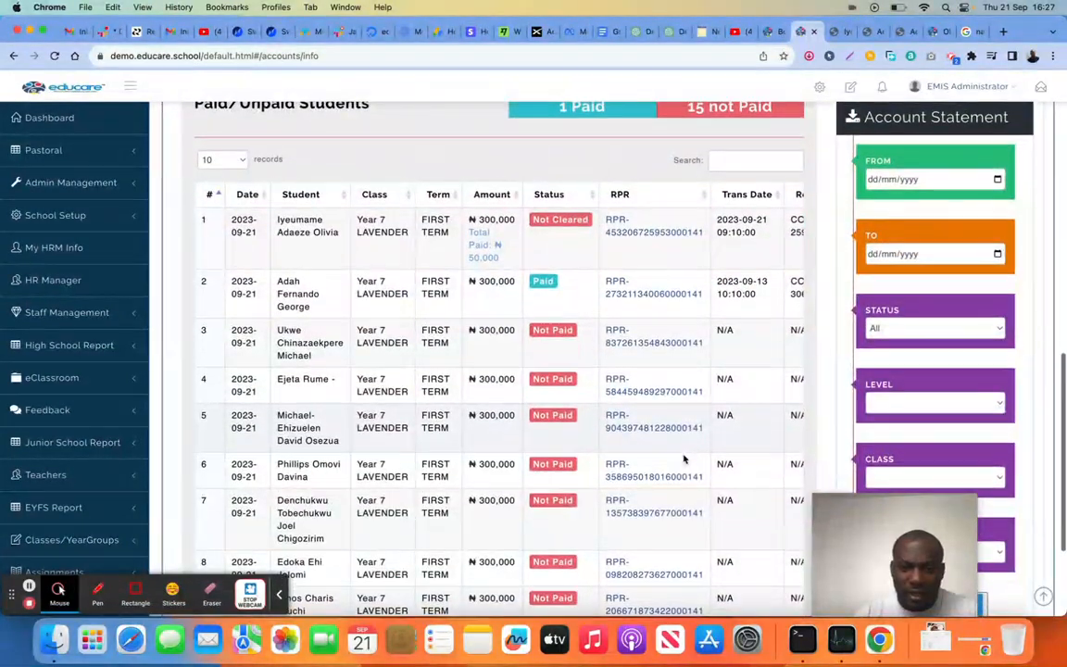
click(52, 55)
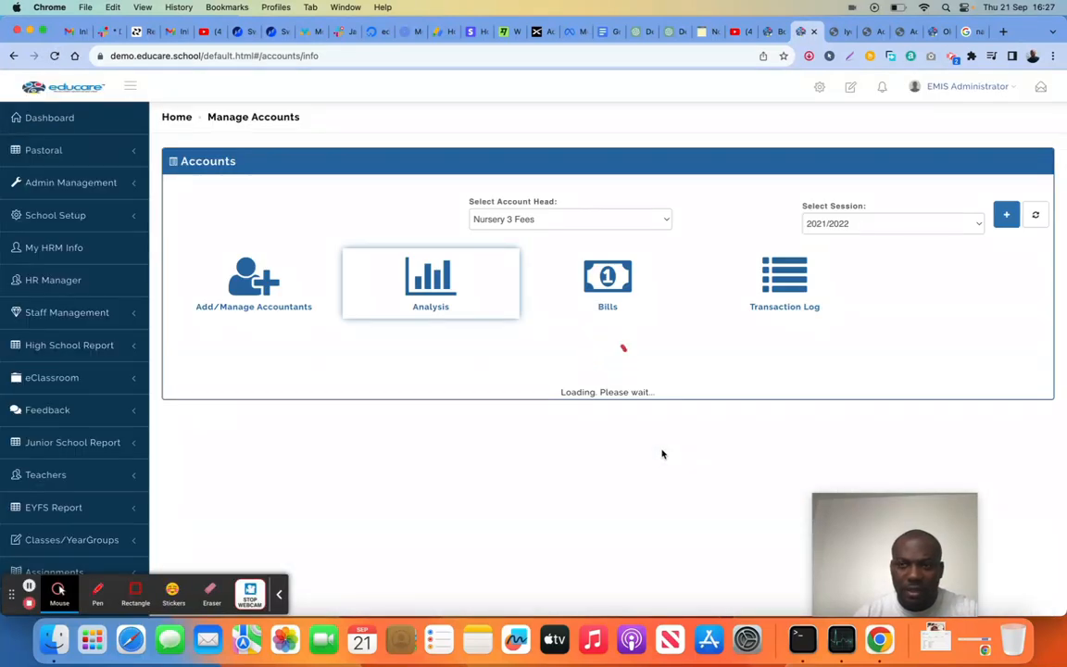
scroll(663, 454, down, 8)
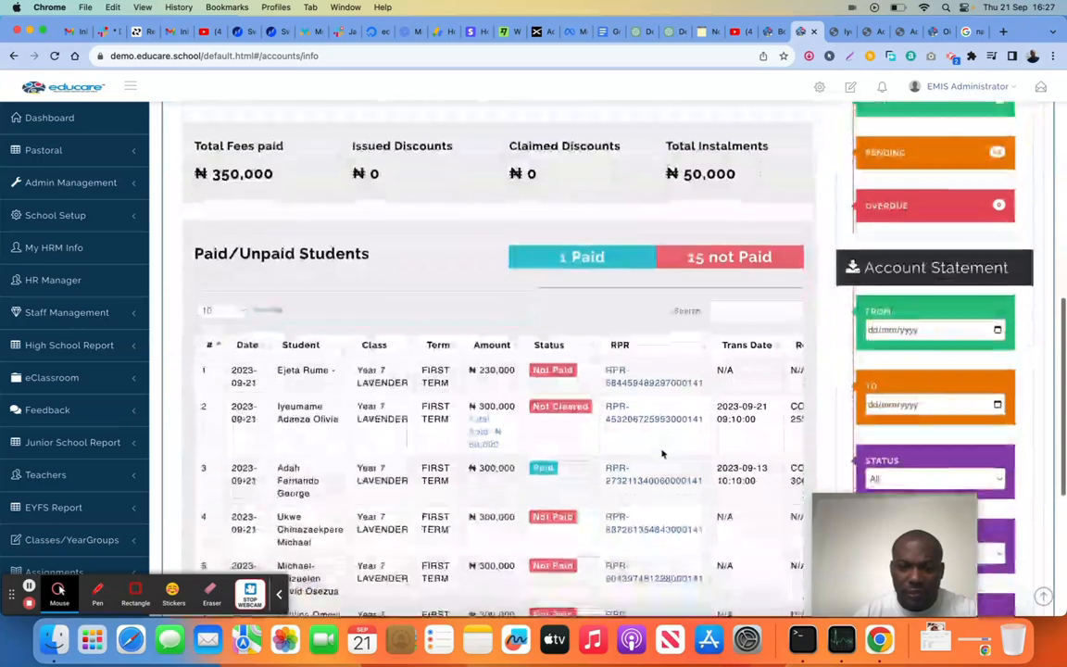
scroll(662, 454, down, 3)
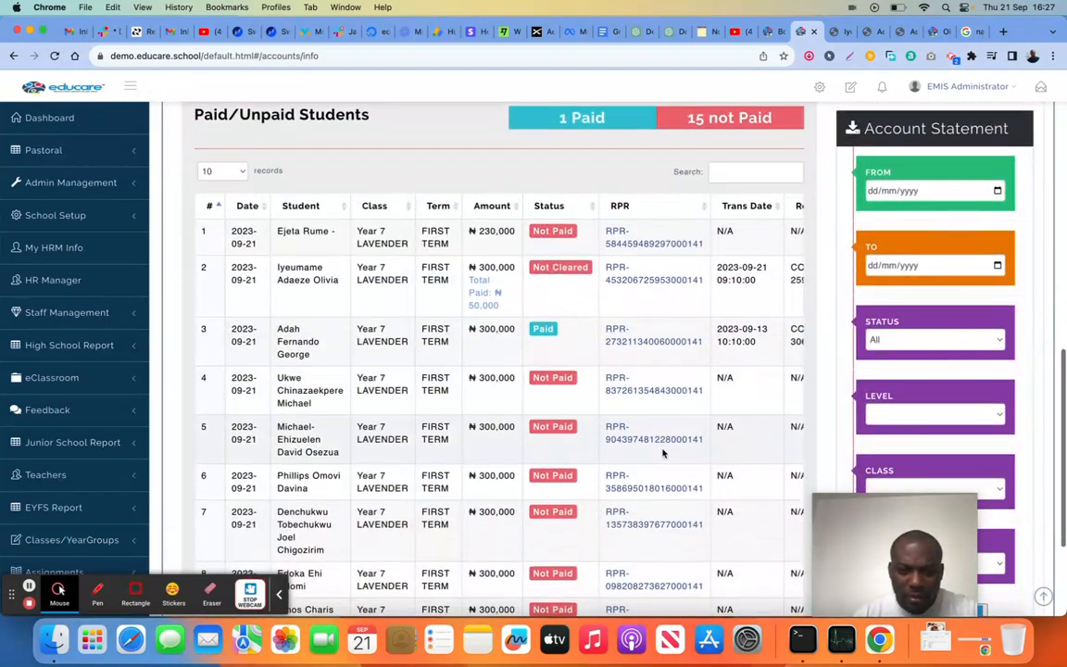
scroll(663, 454, down, 3)
scroll(662, 454, up, 4)
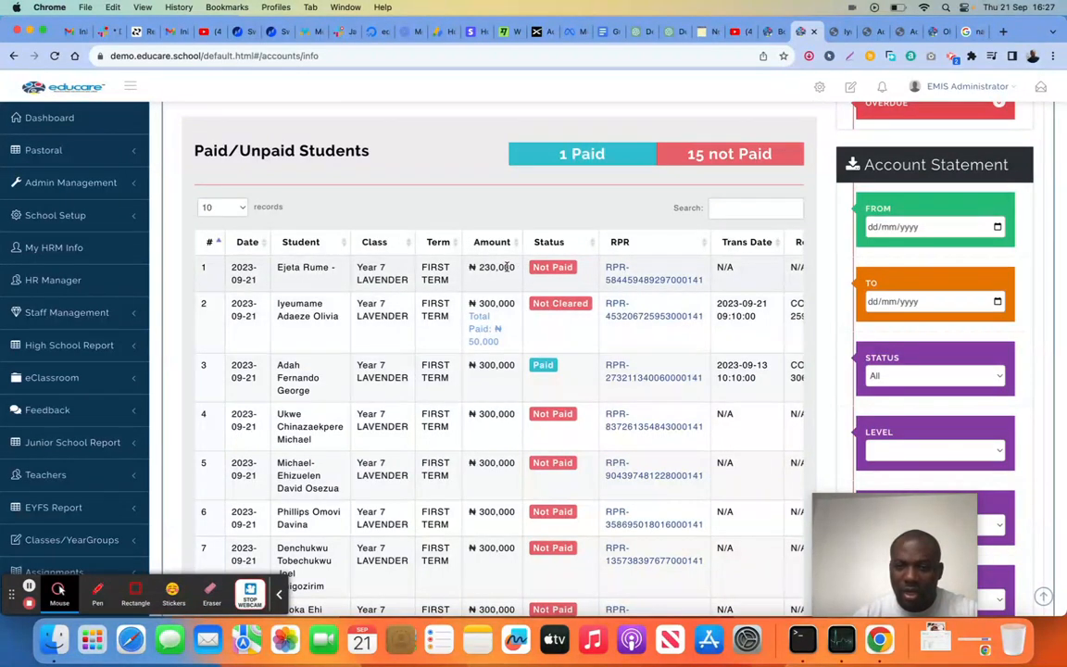
View the full invoice of the first student in the list, review its fee items, and return to the payment confirmation
click(556, 273)
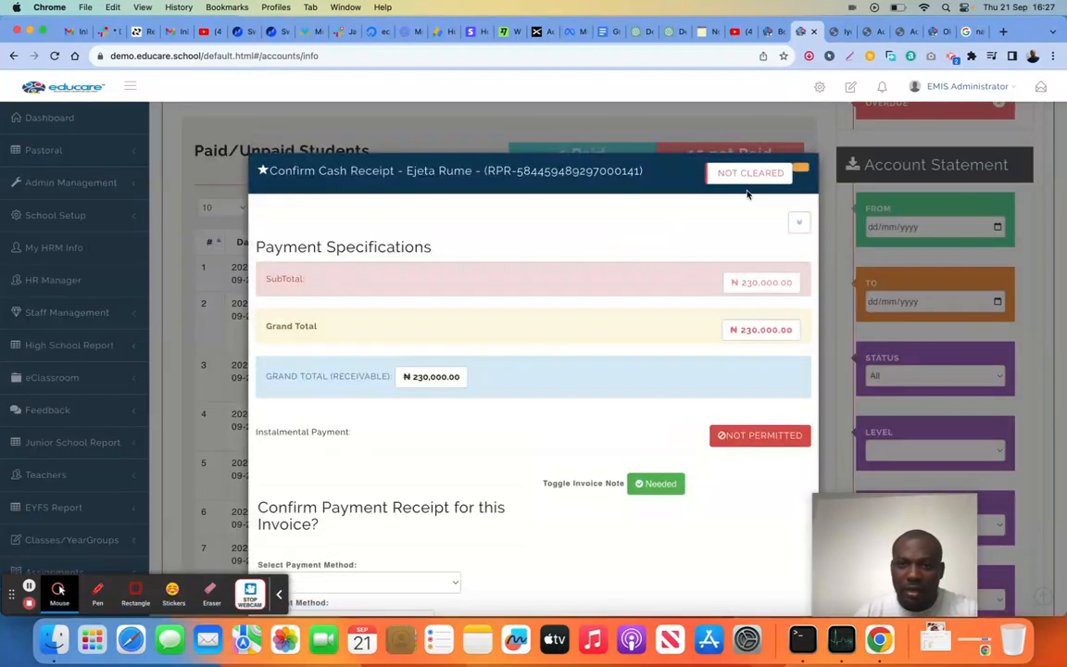
click(673, 175)
scroll(700, 282, down, 2)
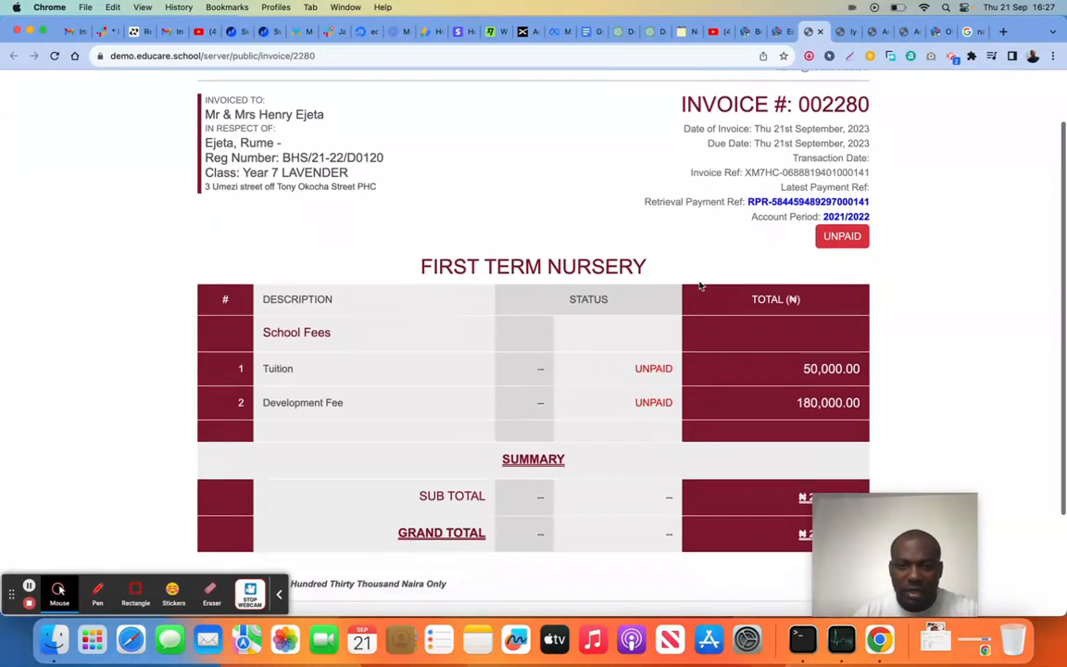
scroll(700, 286, up, 2)
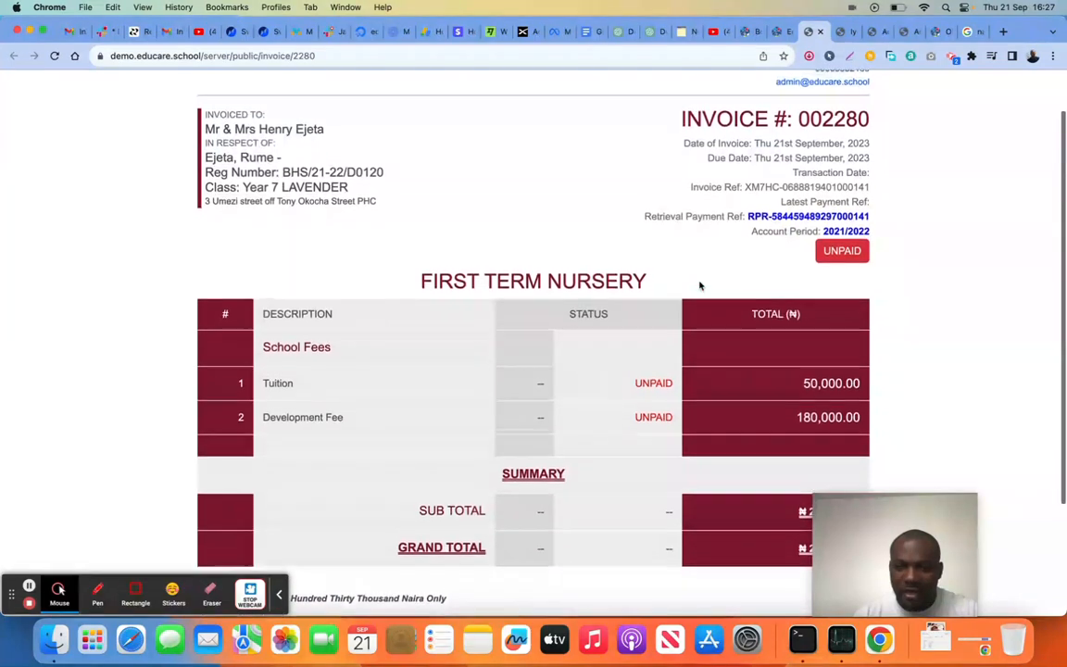
click(777, 33)
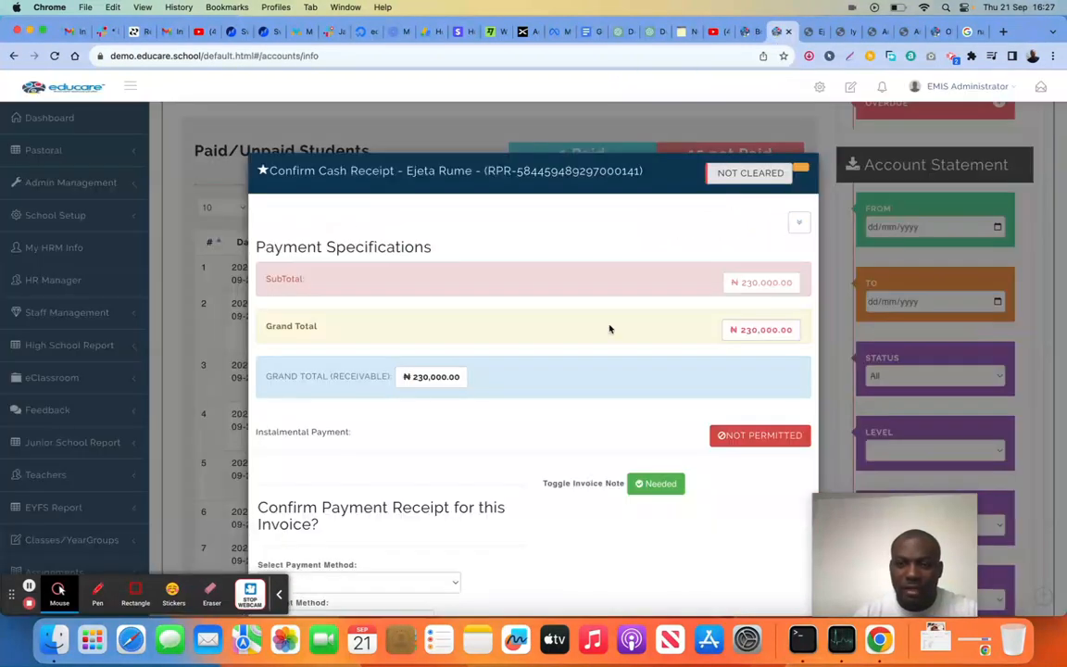
Add the unlisted Cardigan fee back to the student's invoice with an amount of 89000 and save the changes
scroll(598, 400, down, 5)
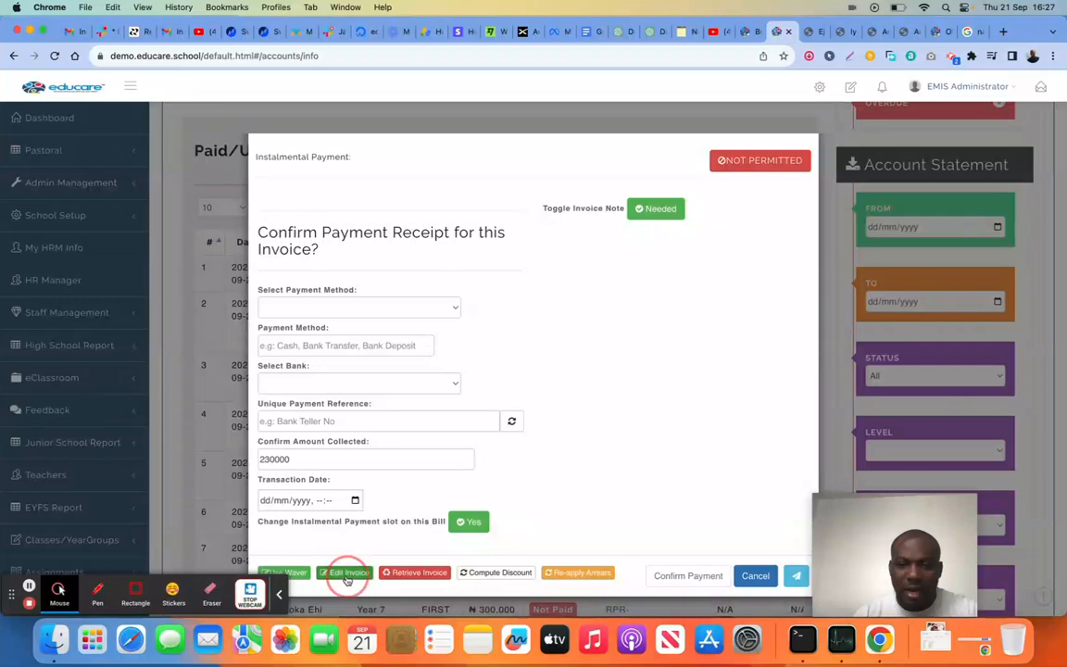
click(345, 574)
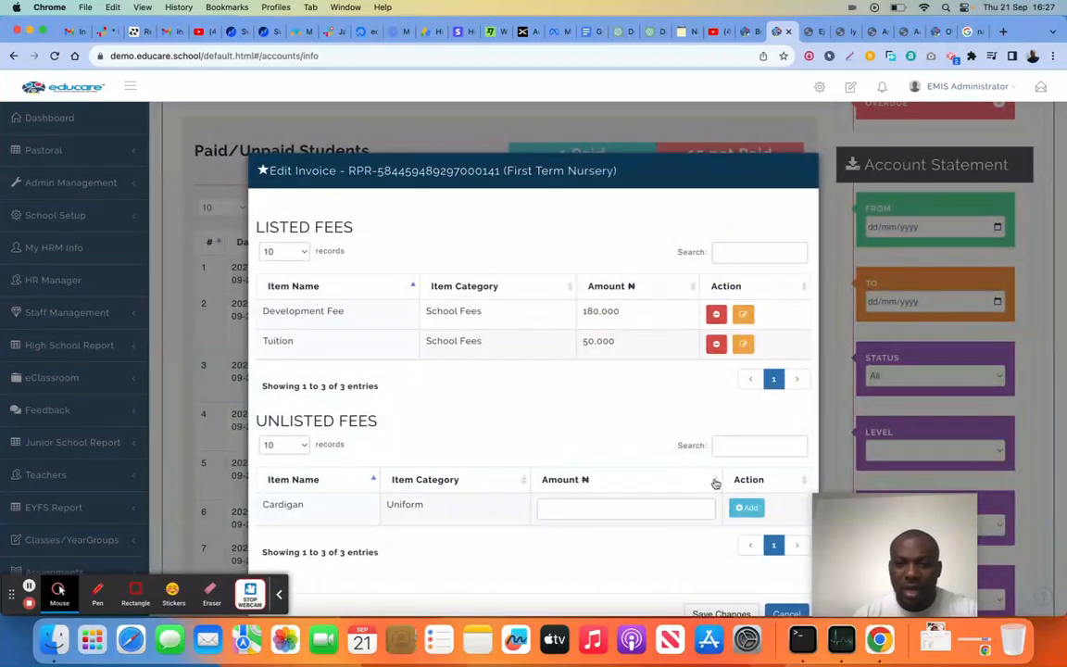
click(617, 501)
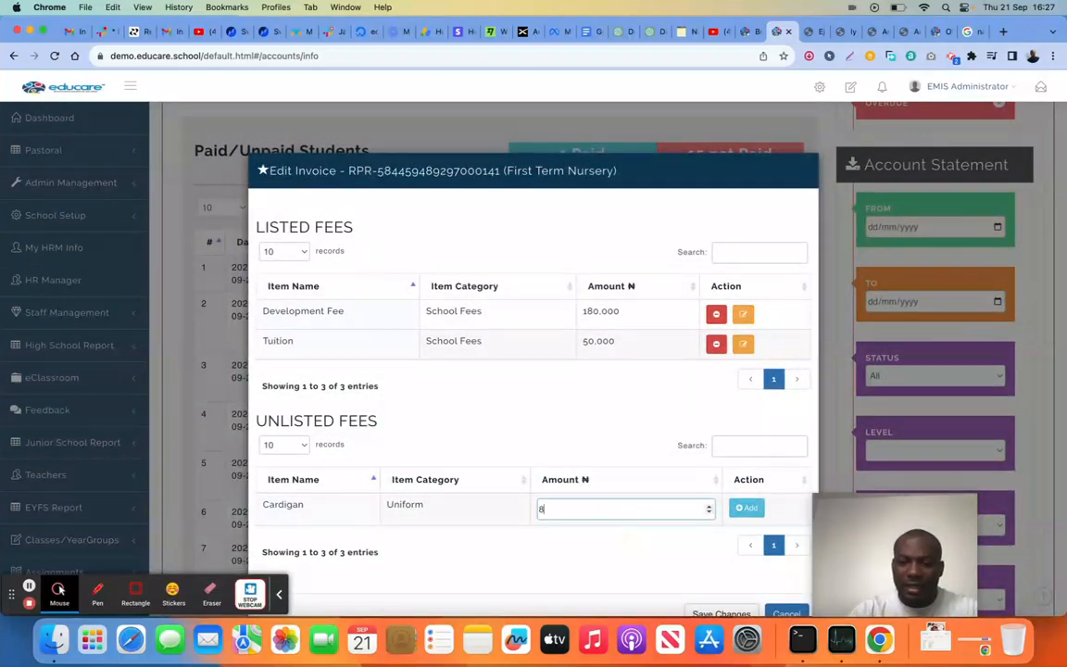
click(749, 512)
click(704, 571)
click(513, 396)
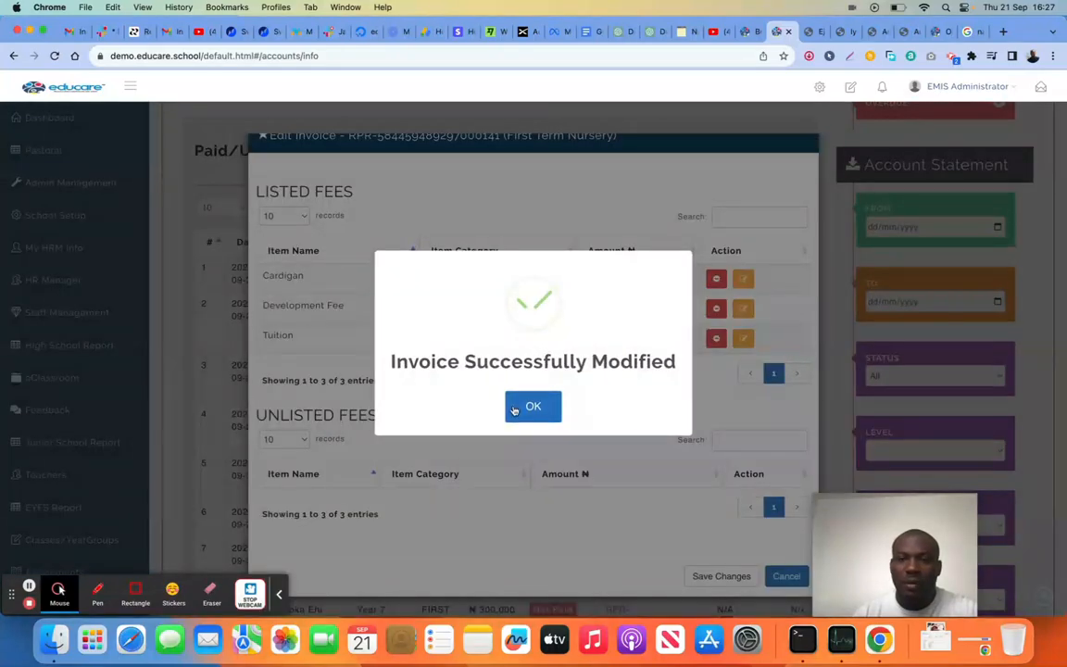
click(515, 409)
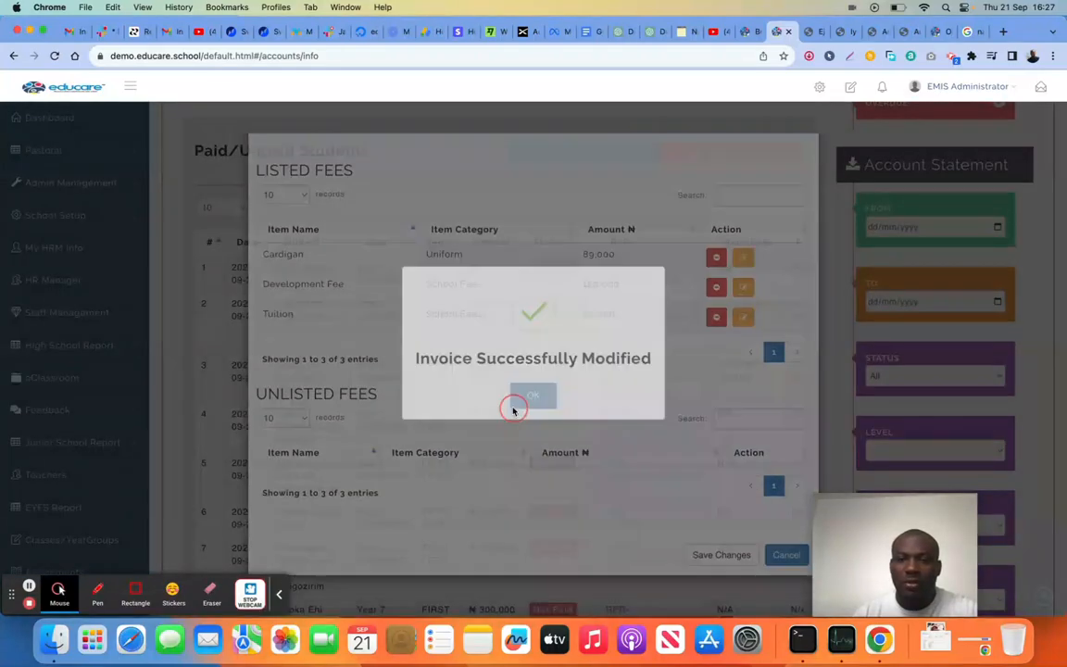
Leave the payment confirmation and refresh the accounts dashboard to check the student's updated invoice amount
scroll(677, 400, down, 5)
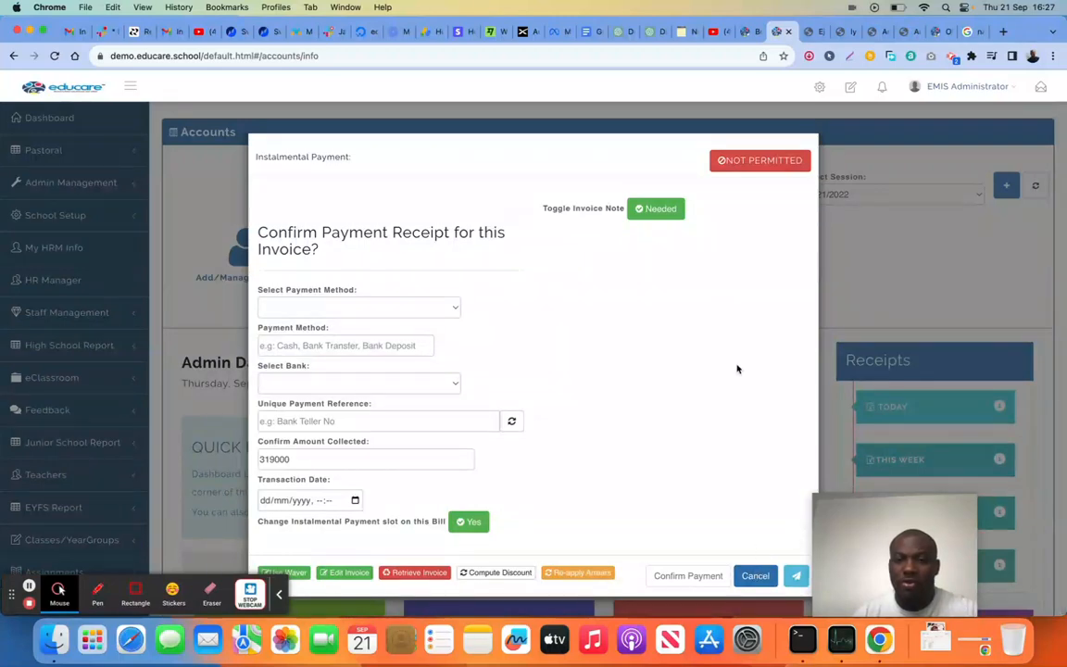
click(756, 575)
click(56, 55)
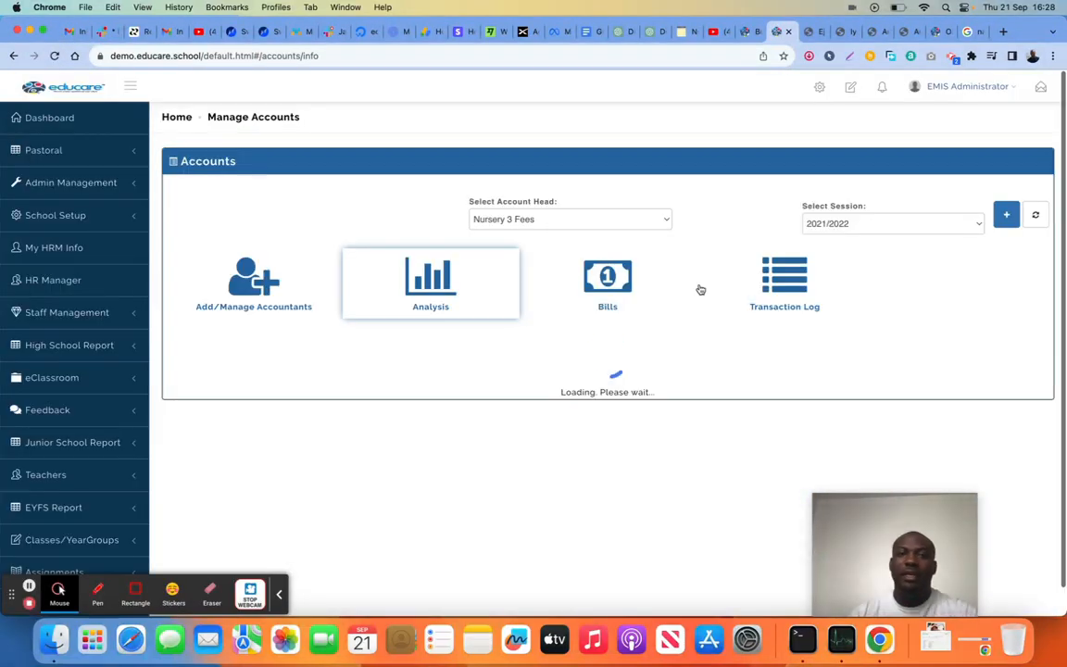
scroll(701, 290, down, 10)
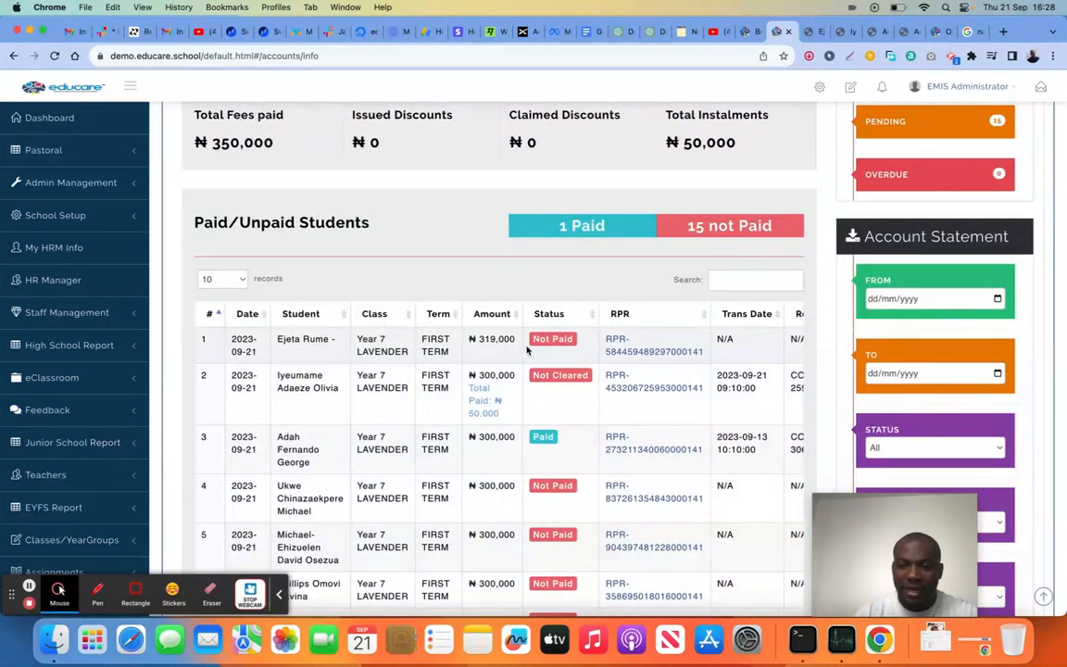
Retrieve the unpaid invoice of the fifth student in the list and confirm its deletion
scroll(526, 349, down, 4)
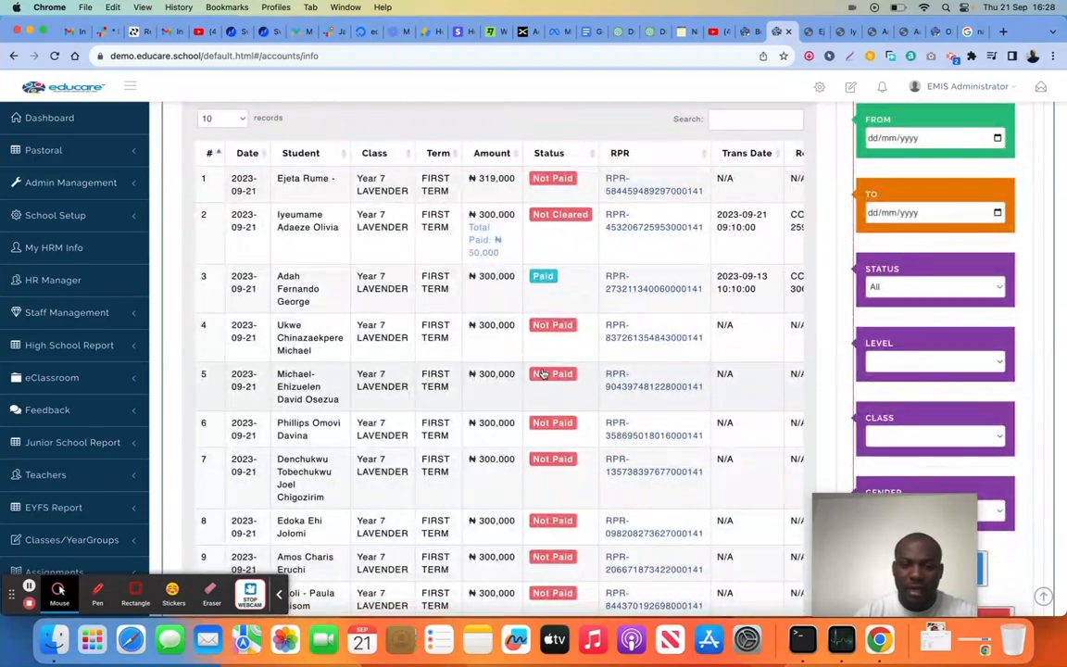
click(544, 373)
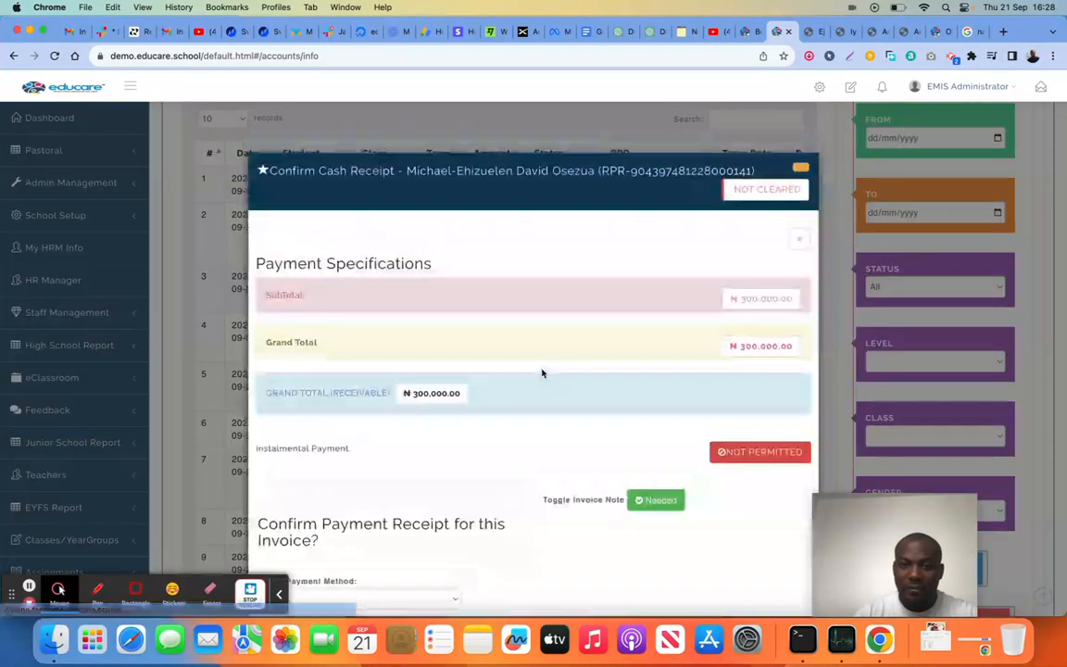
scroll(543, 374, down, 5)
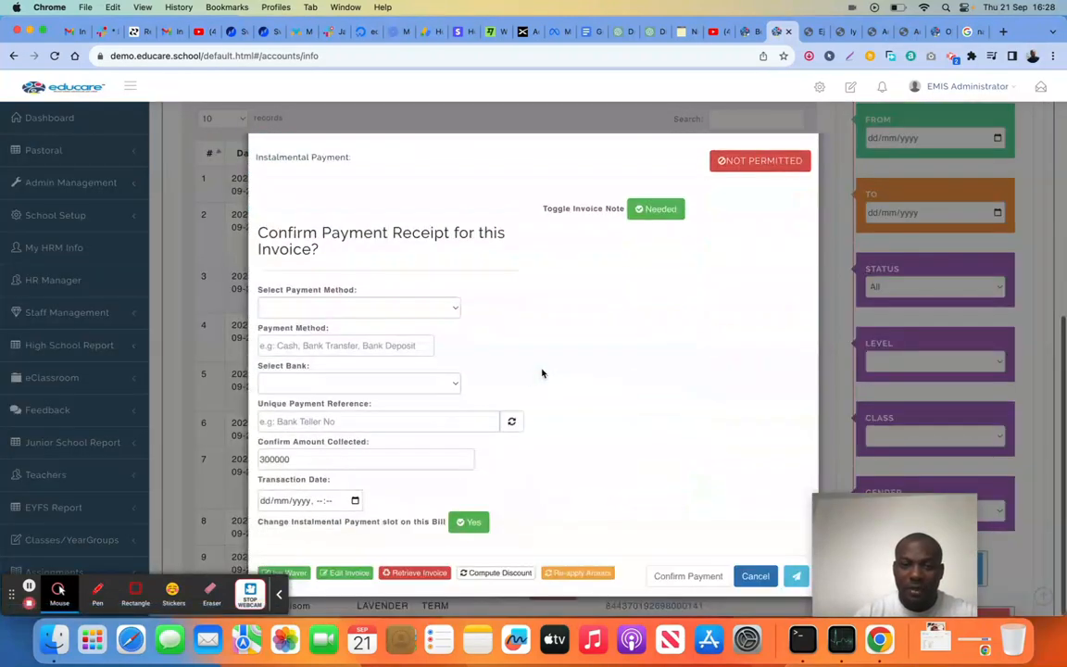
click(419, 573)
click(503, 407)
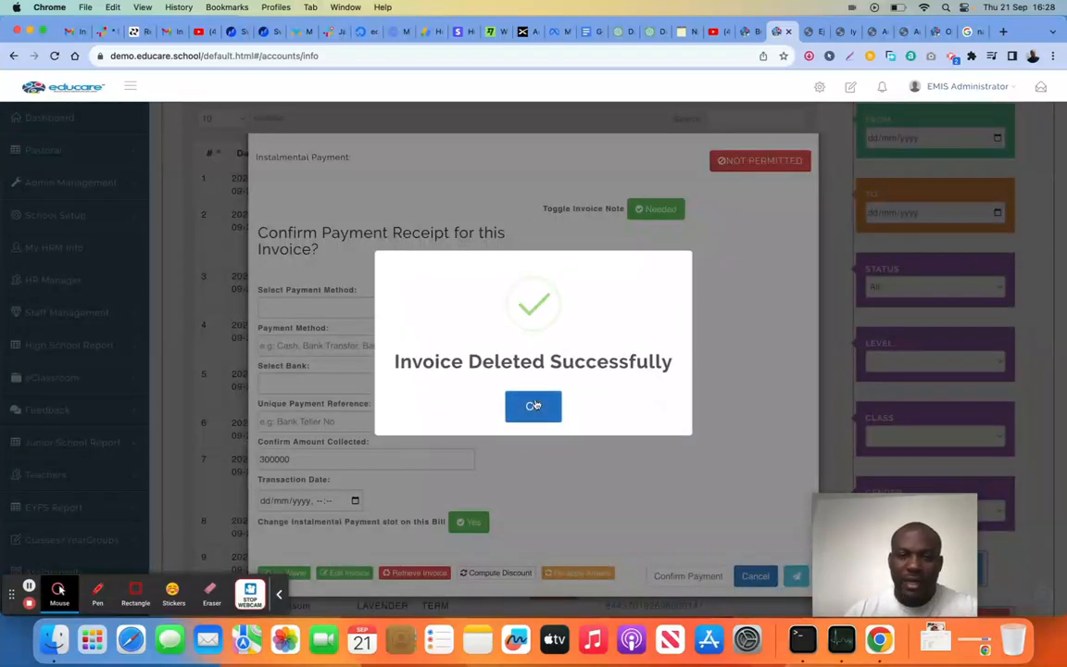
Acknowledge the invoice deletion, close the deleted invoice's page and review the accounts dashboard figures
click(534, 408)
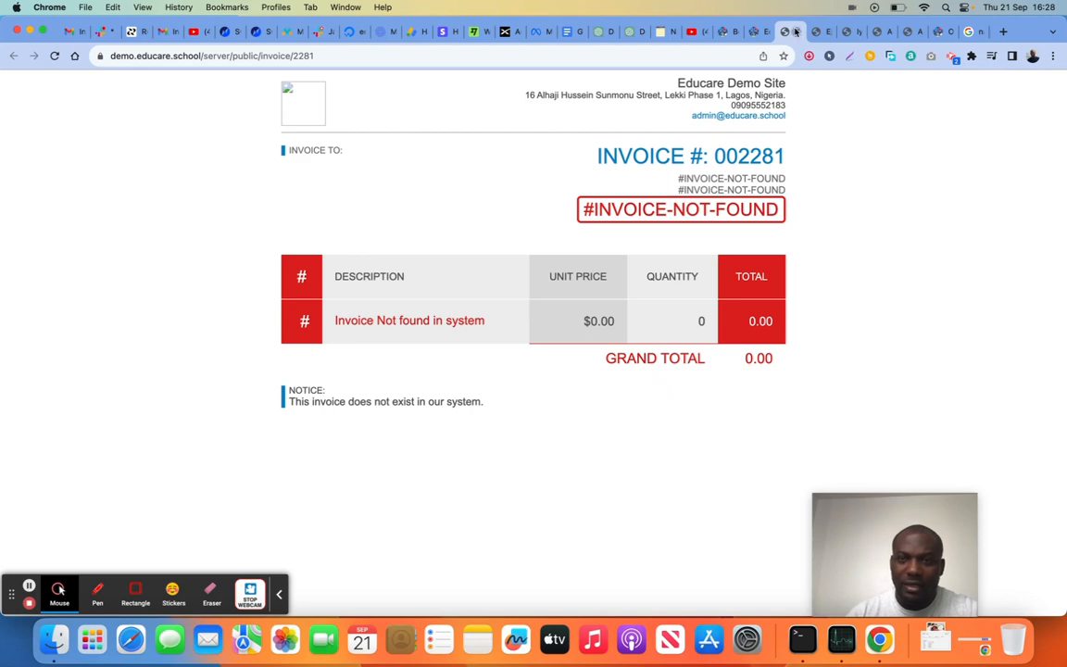
click(796, 32)
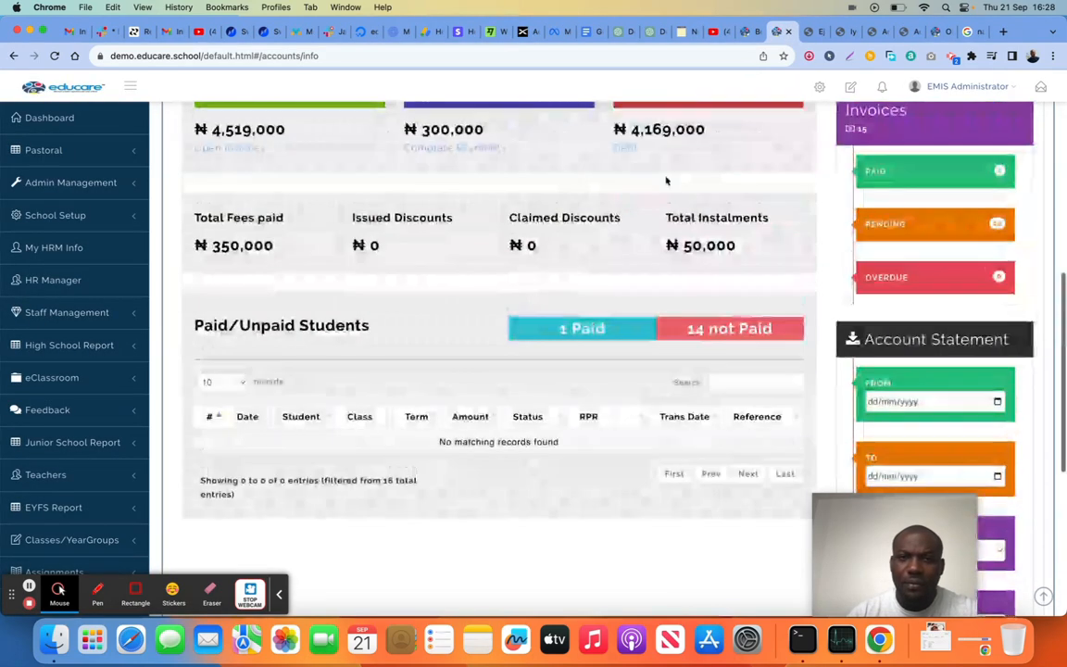
scroll(109, 369, down, 5)
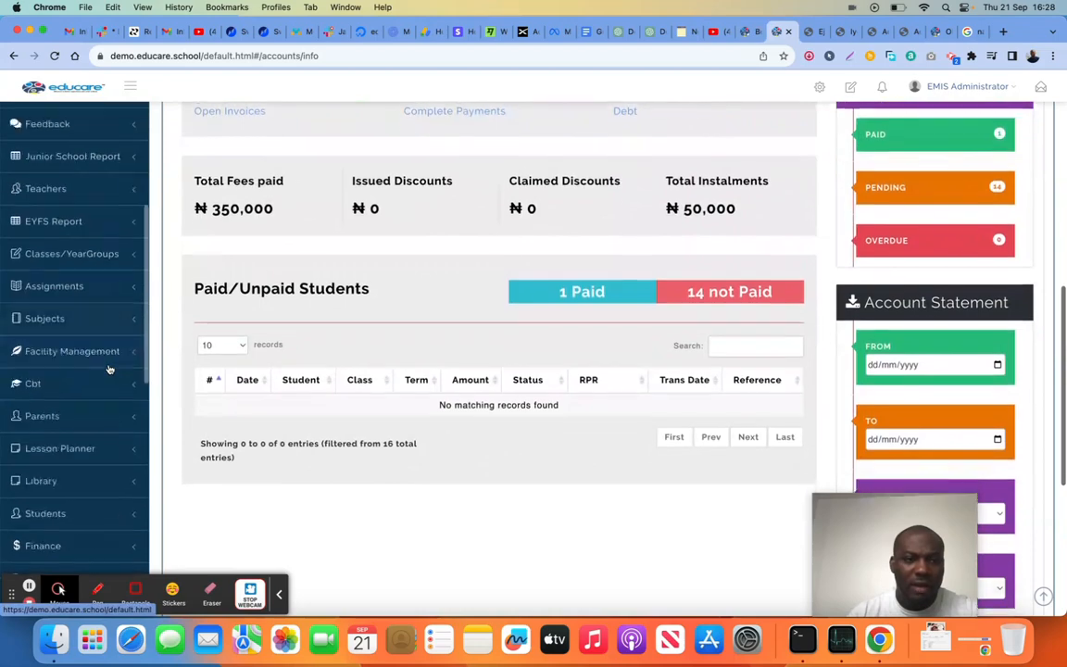
scroll(108, 369, down, 10)
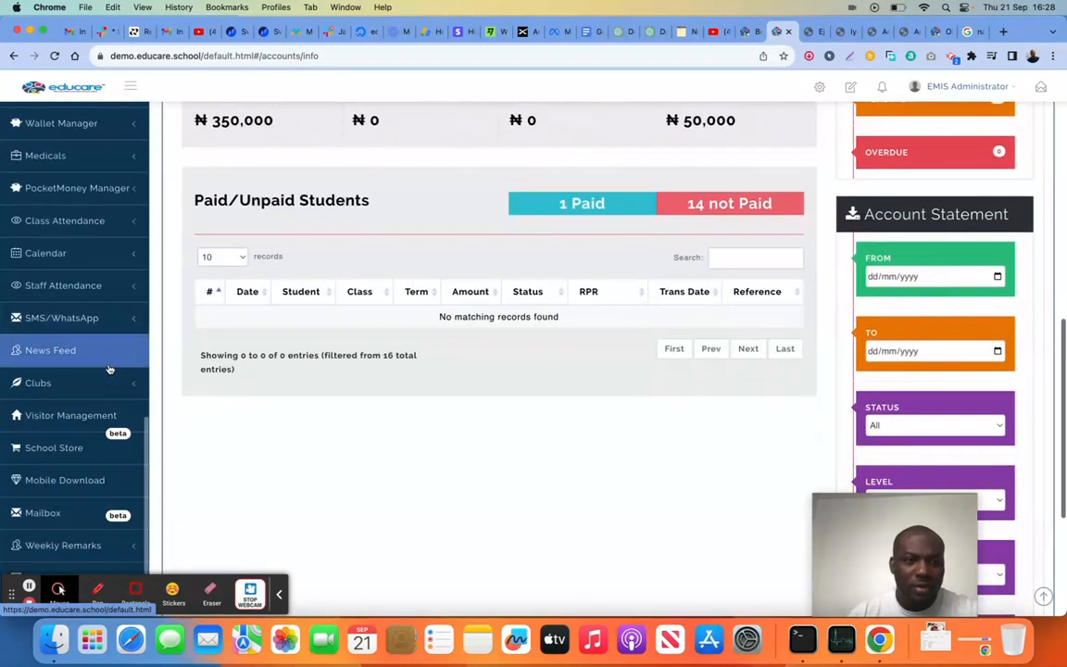
scroll(108, 369, up, 4)
scroll(433, 272, up, 3)
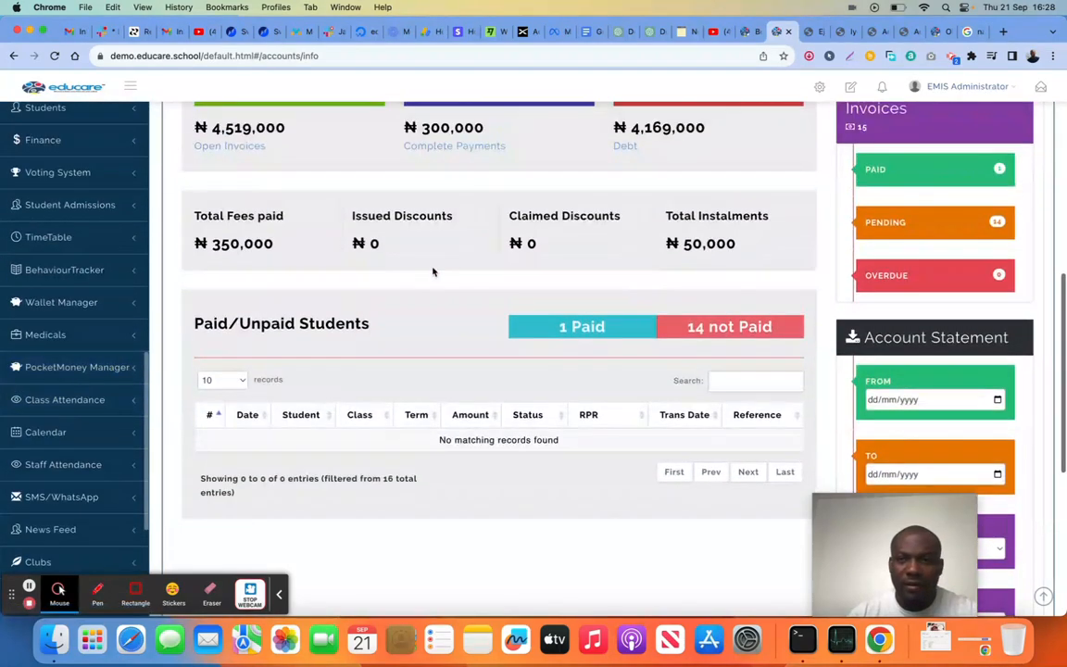
scroll(433, 271, up, 8)
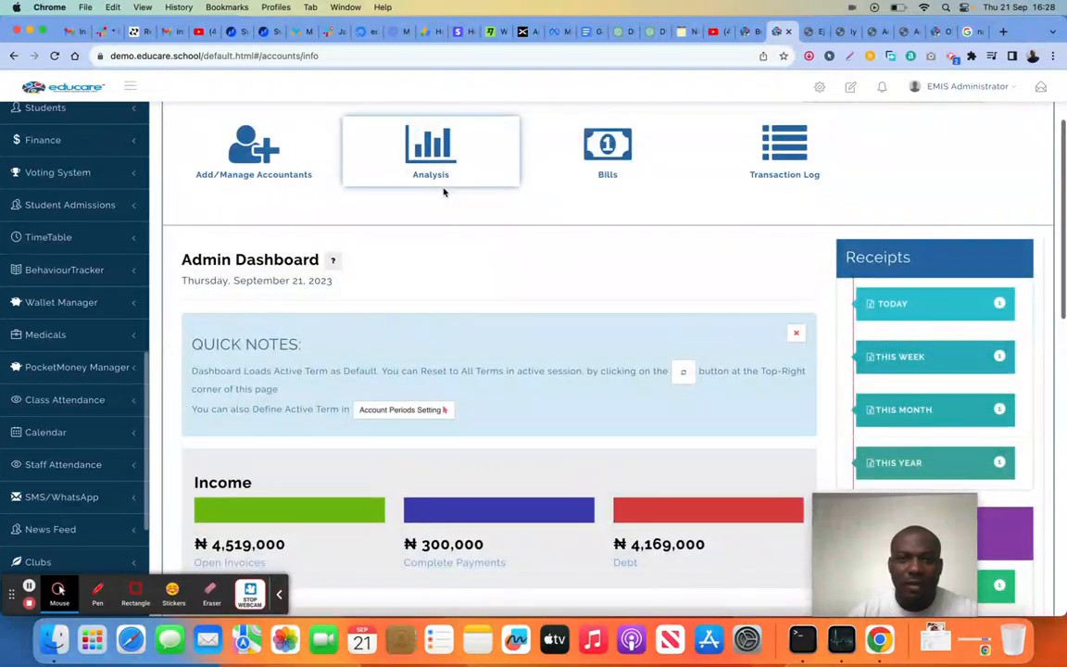
click(374, 148)
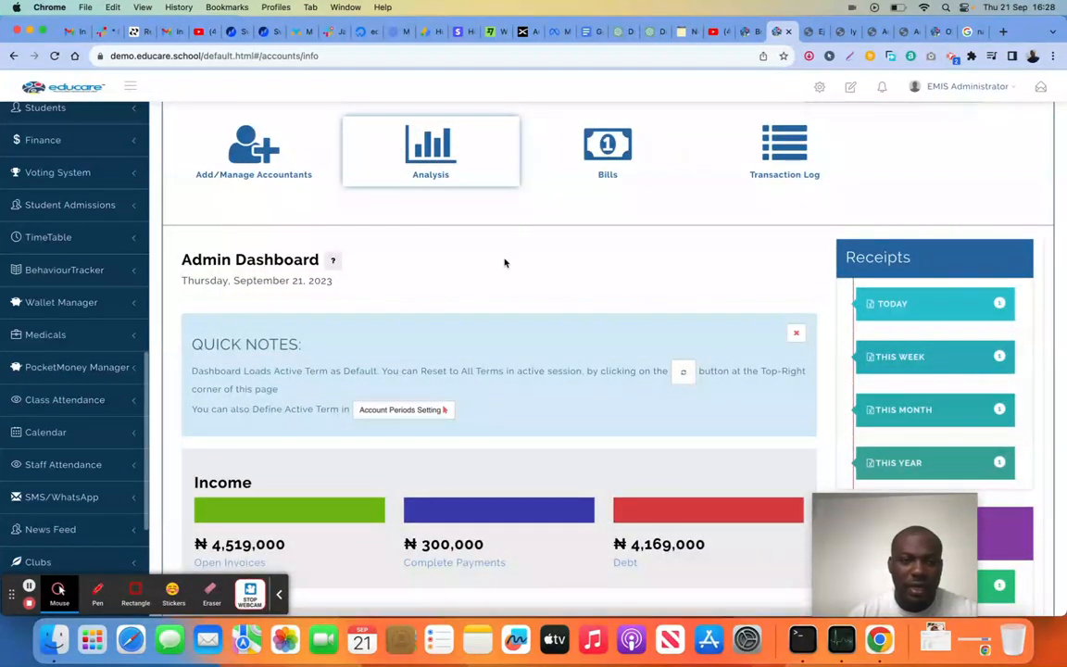
Open the Store Inventory item library under Finance and look over the listed items
scroll(505, 263, up, 2)
scroll(88, 315, down, 4)
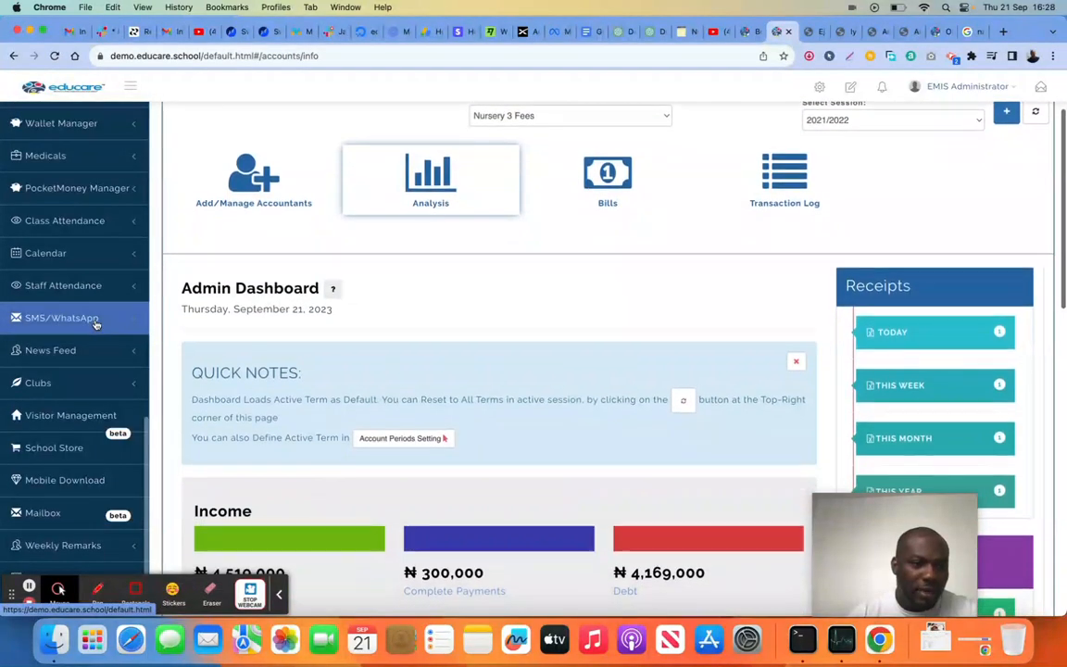
scroll(93, 278, up, 5)
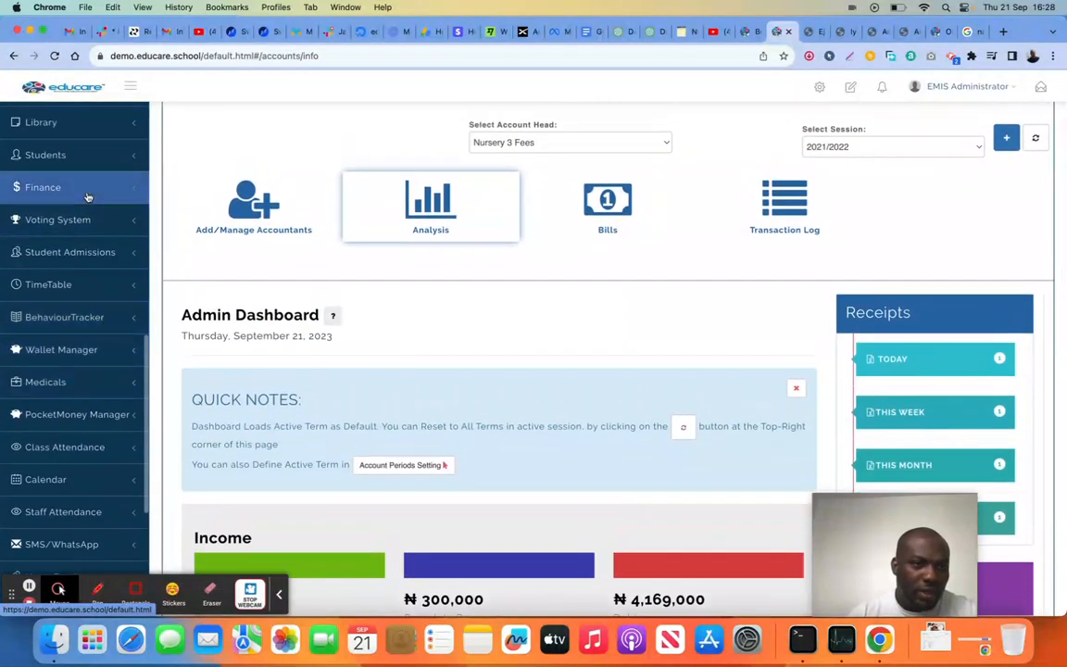
click(88, 190)
scroll(93, 288, down, 5)
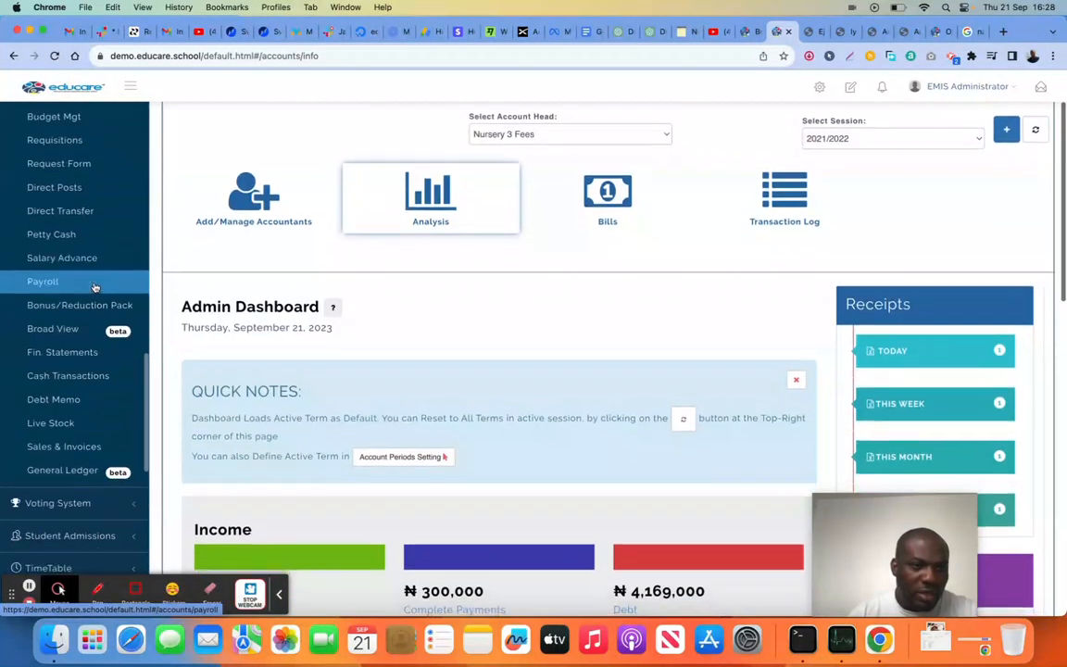
scroll(92, 288, up, 3)
scroll(94, 288, up, 3)
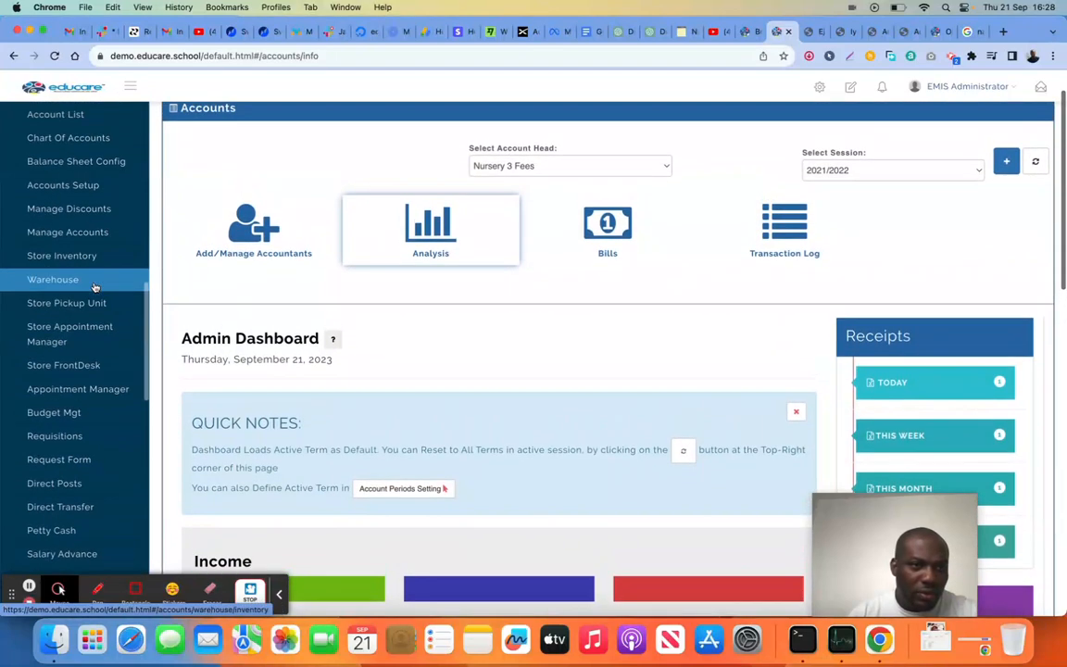
click(80, 260)
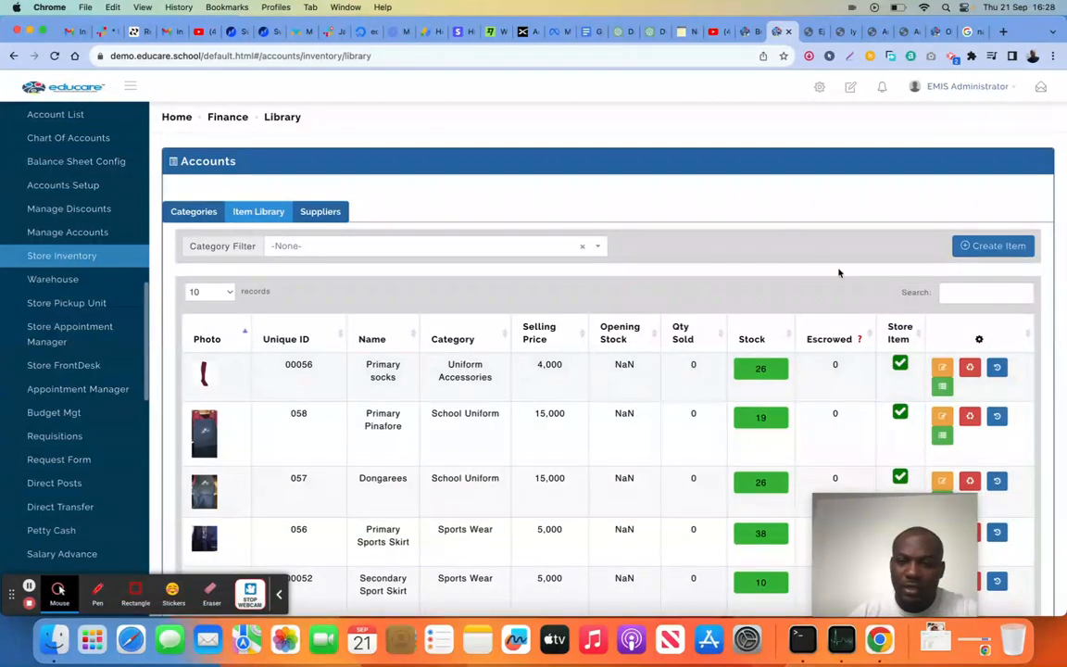
scroll(789, 288, down, 2)
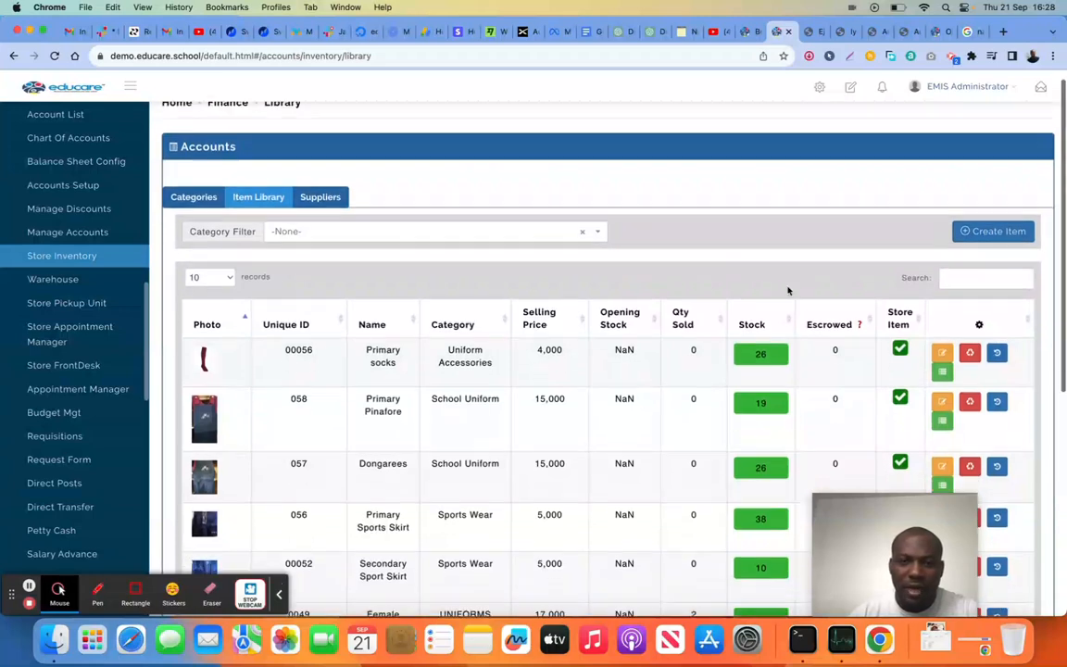
scroll(789, 291, up, 2)
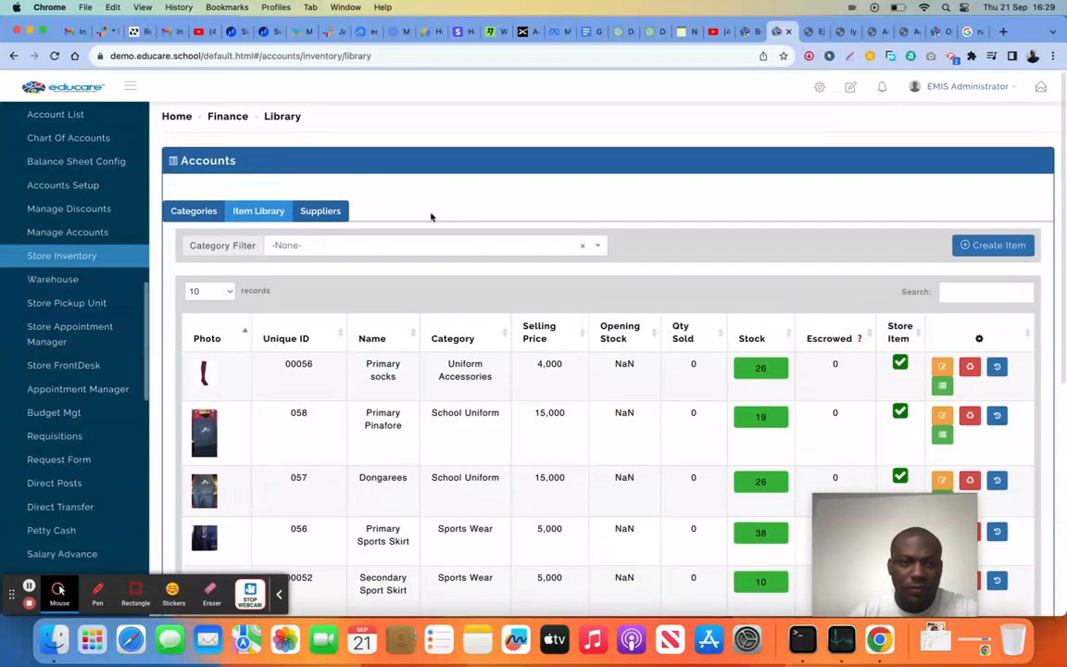
View the store's suppliers, check the fields for adding a supplier and cancel without adding one
click(320, 214)
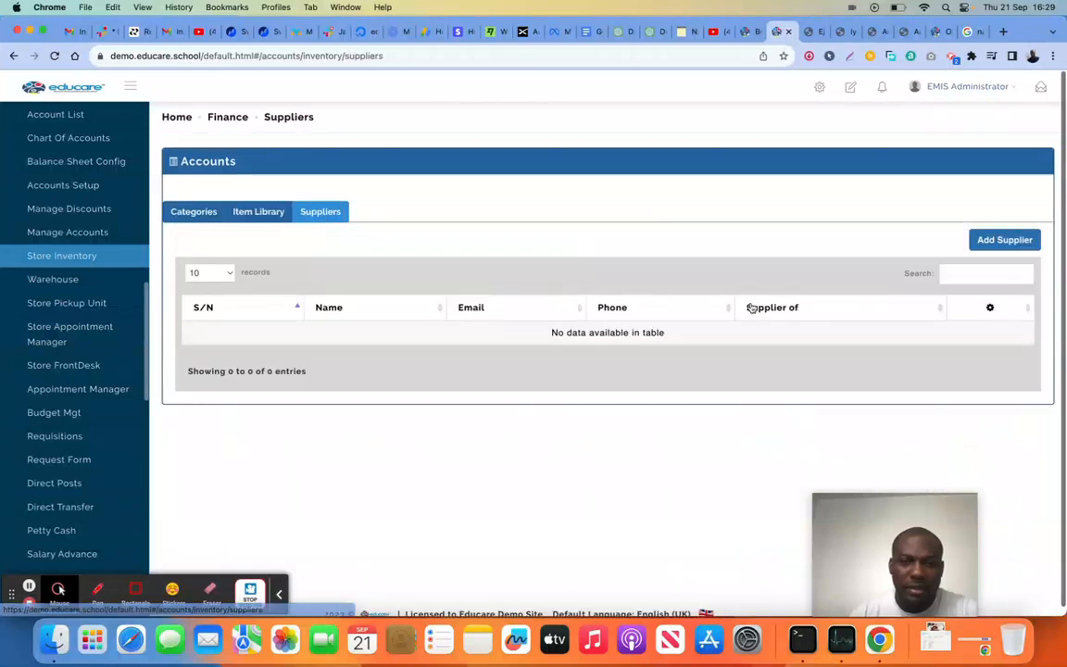
click(990, 248)
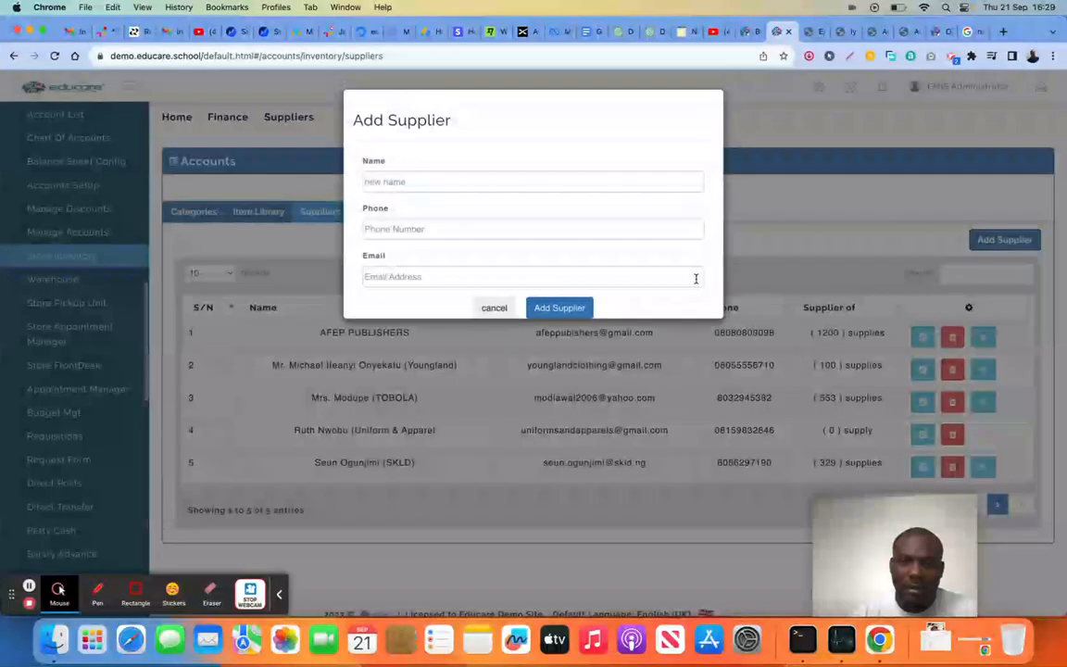
click(488, 312)
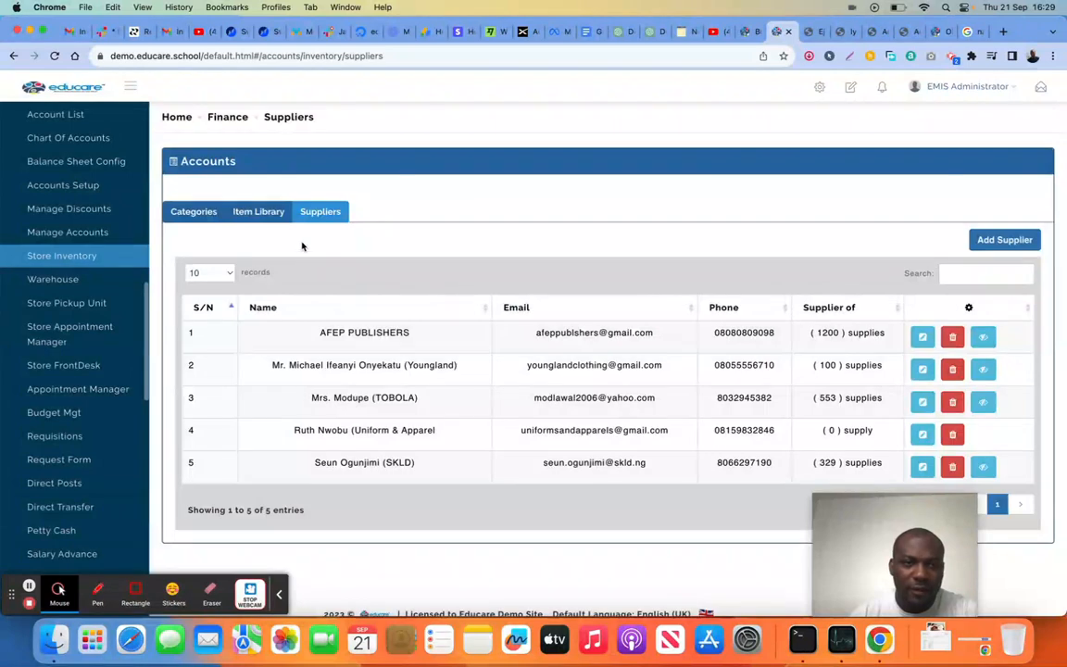
Return to the item library and examine the items' categories, selling prices and stock
click(257, 215)
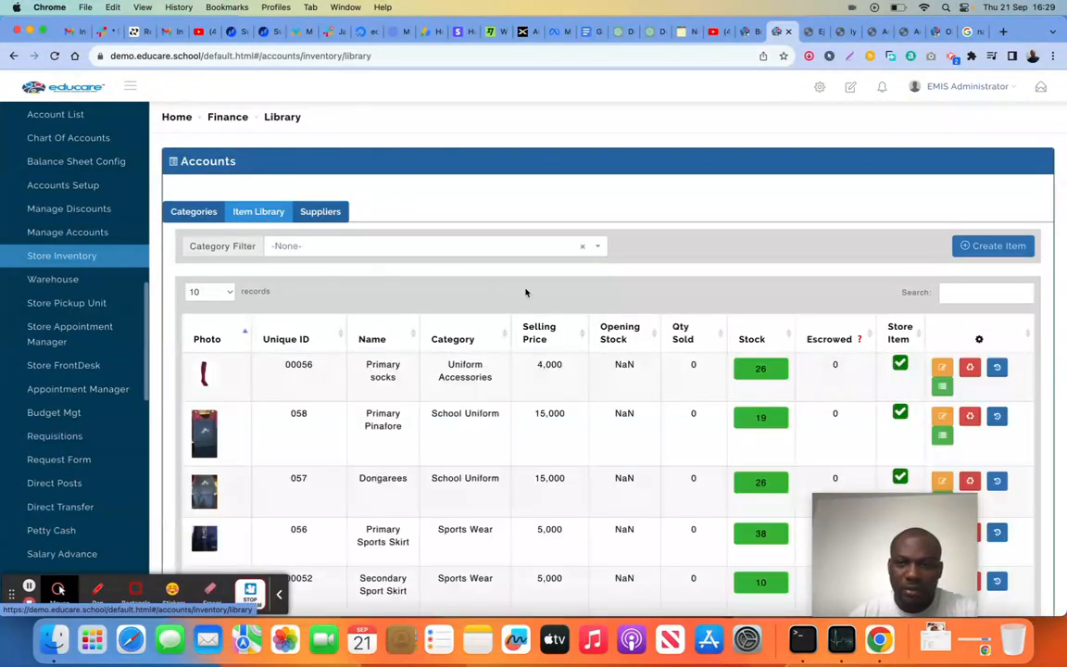
scroll(628, 383, down, 2)
scroll(628, 382, down, 3)
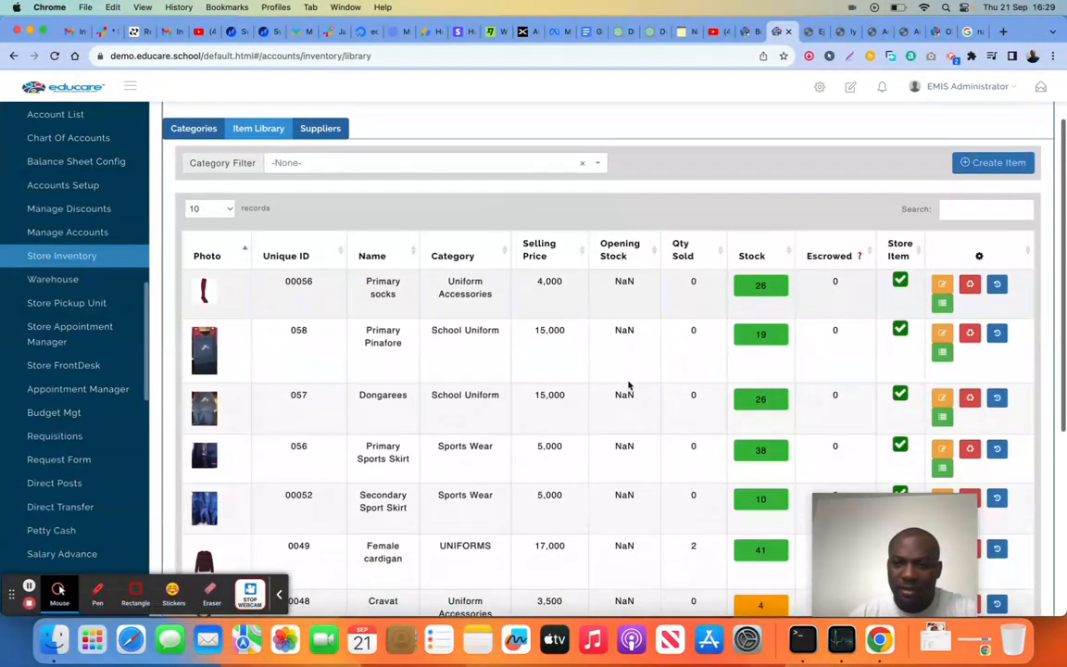
Start creating an inventory item, set Display in store to No and show the Is Reusable choices
click(1004, 172)
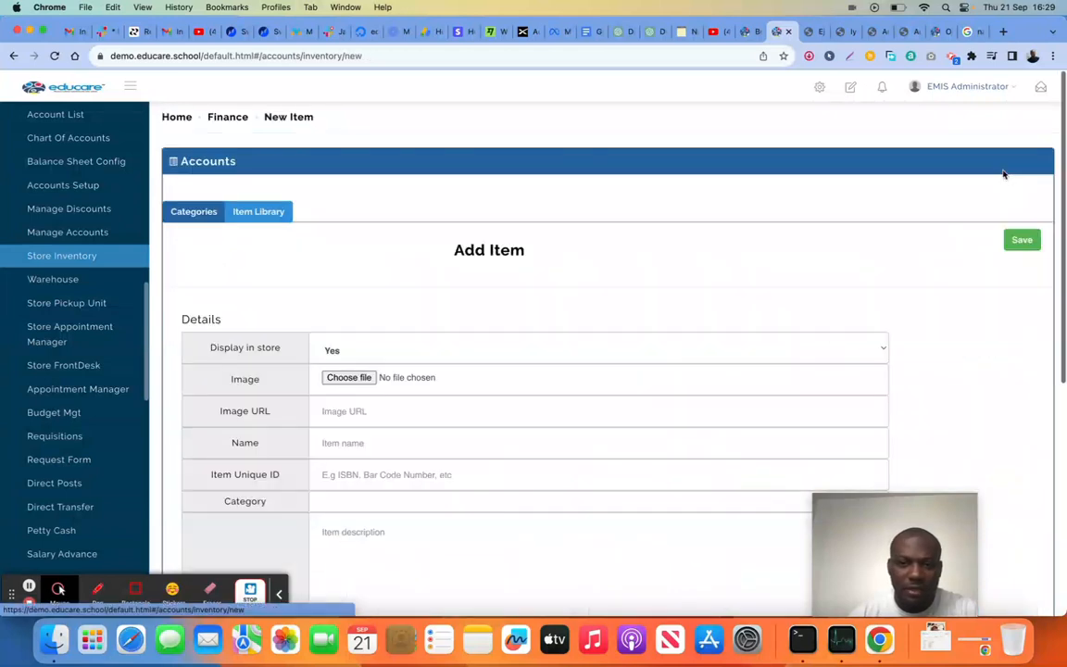
click(376, 352)
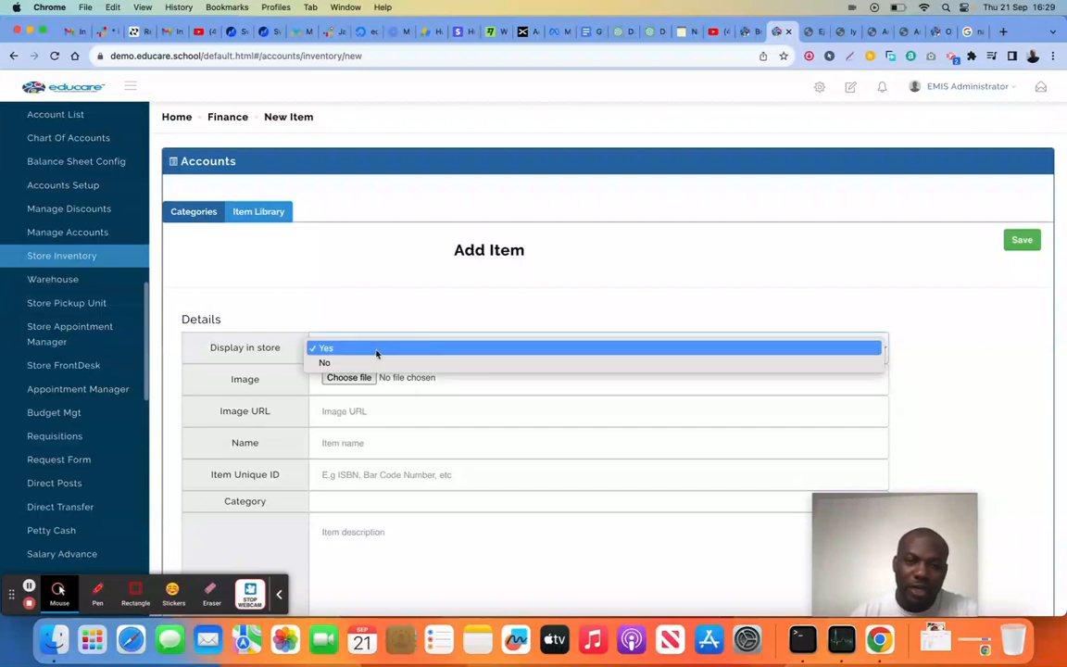
click(375, 362)
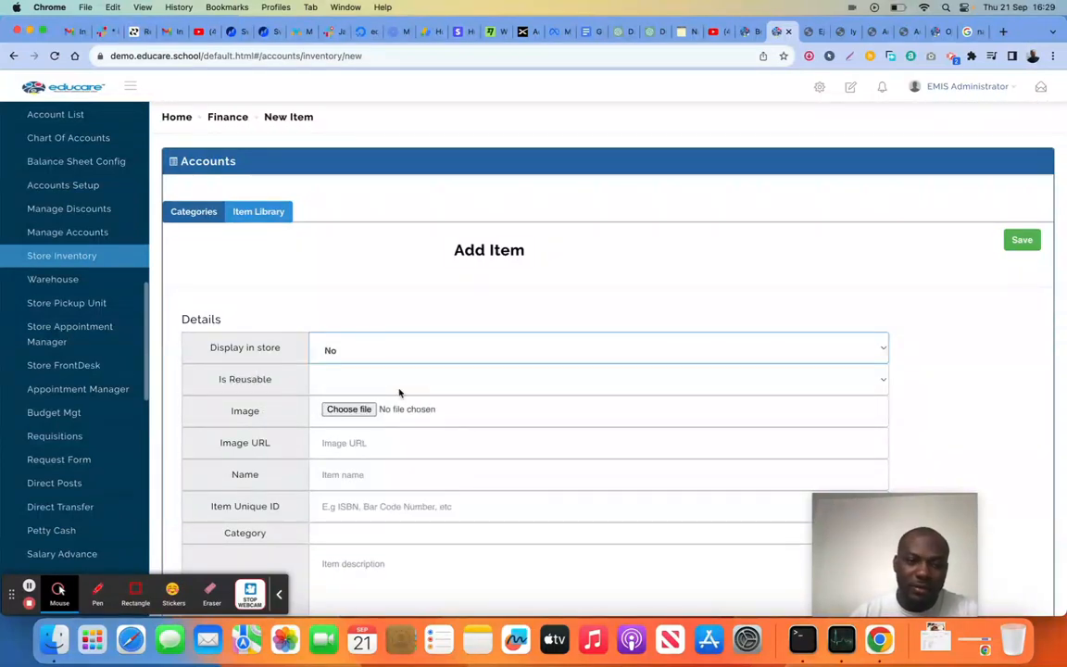
click(397, 385)
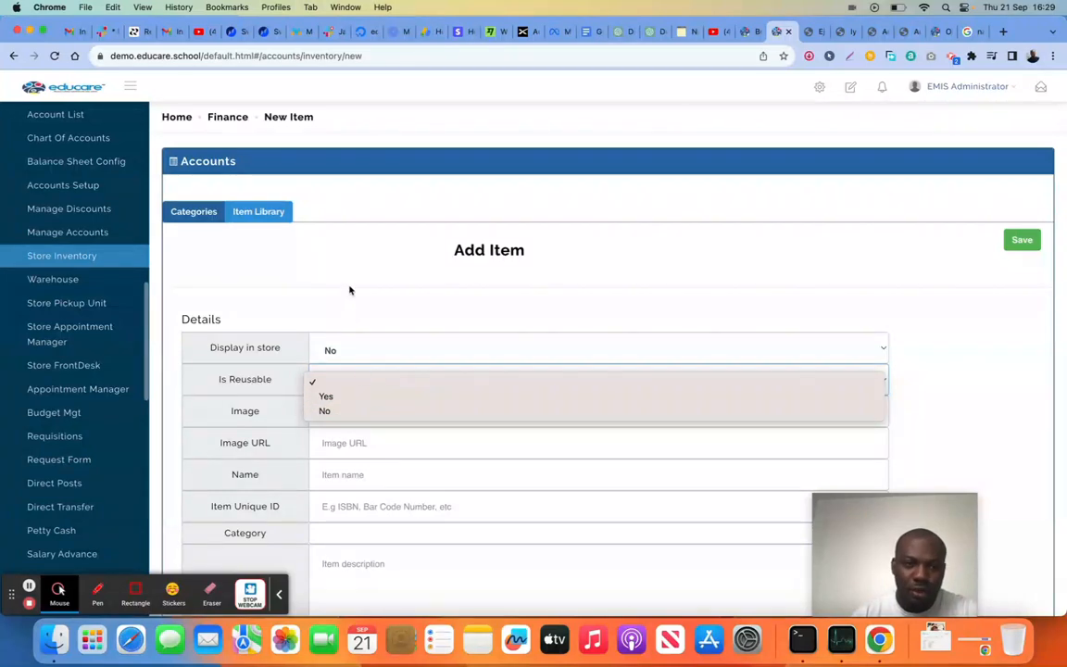
Set the new item's Location to All Schools and review its price and inventory fields
scroll(350, 447, down, 6)
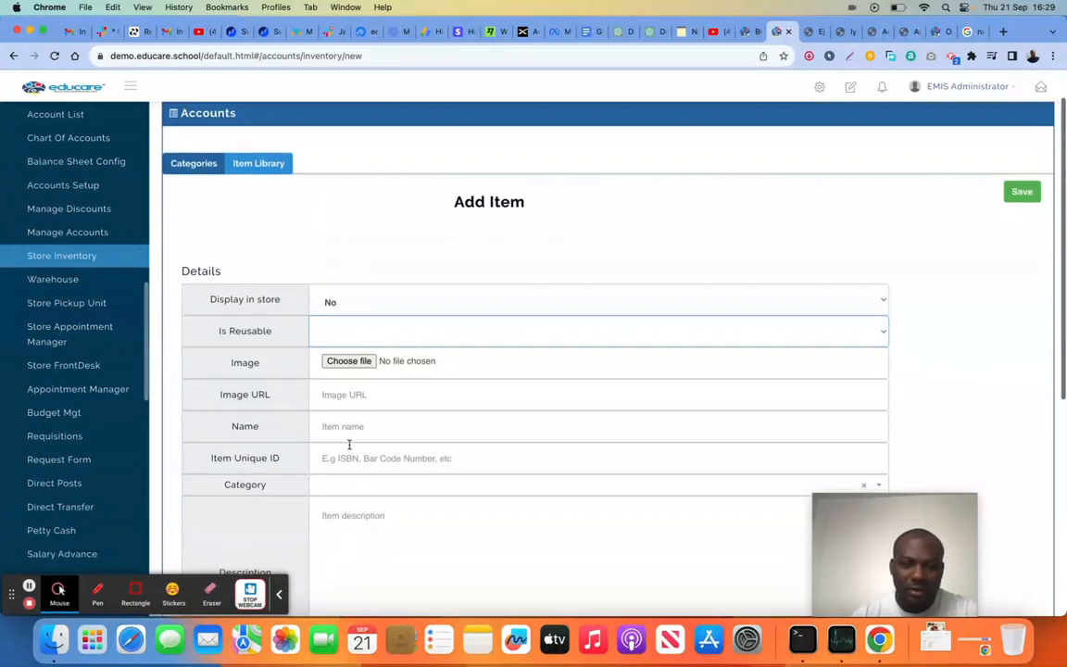
scroll(349, 445, down, 2)
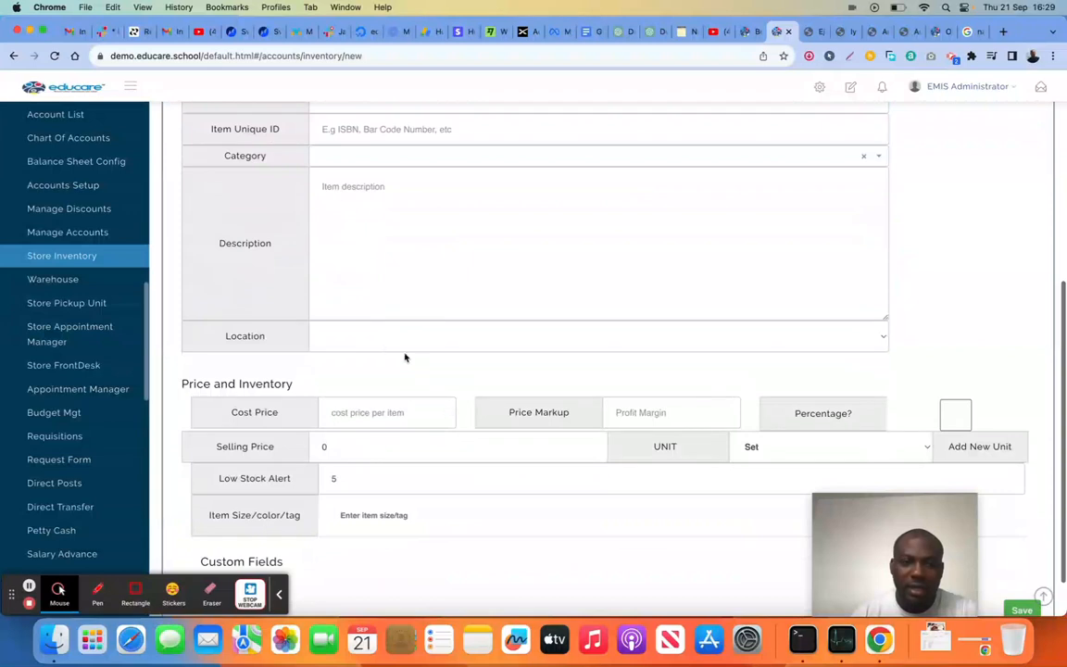
click(449, 334)
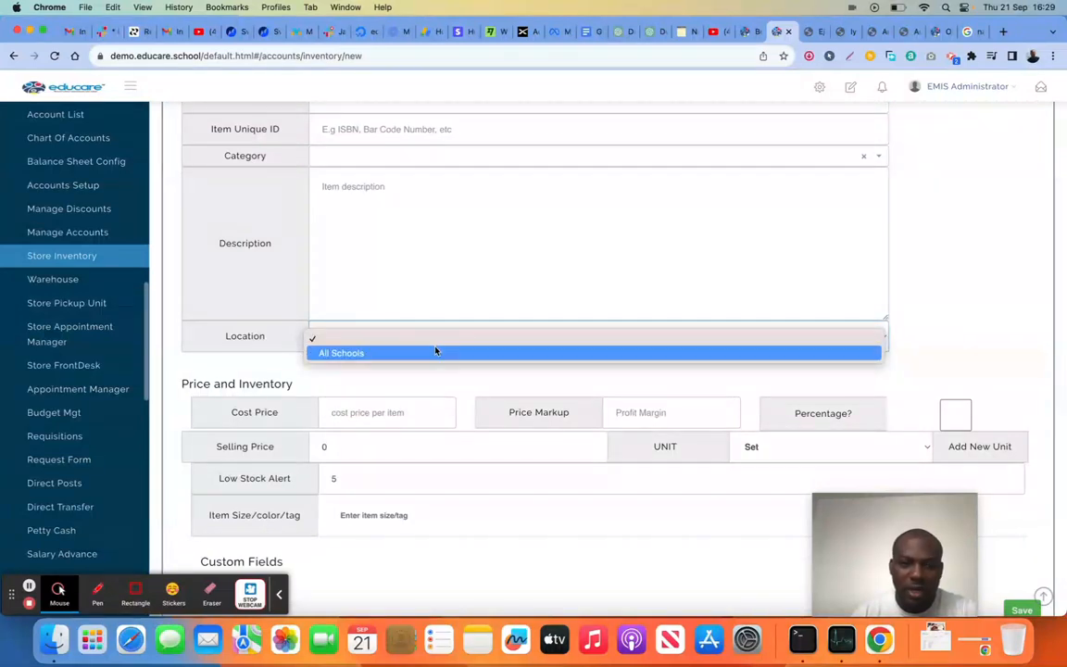
click(436, 352)
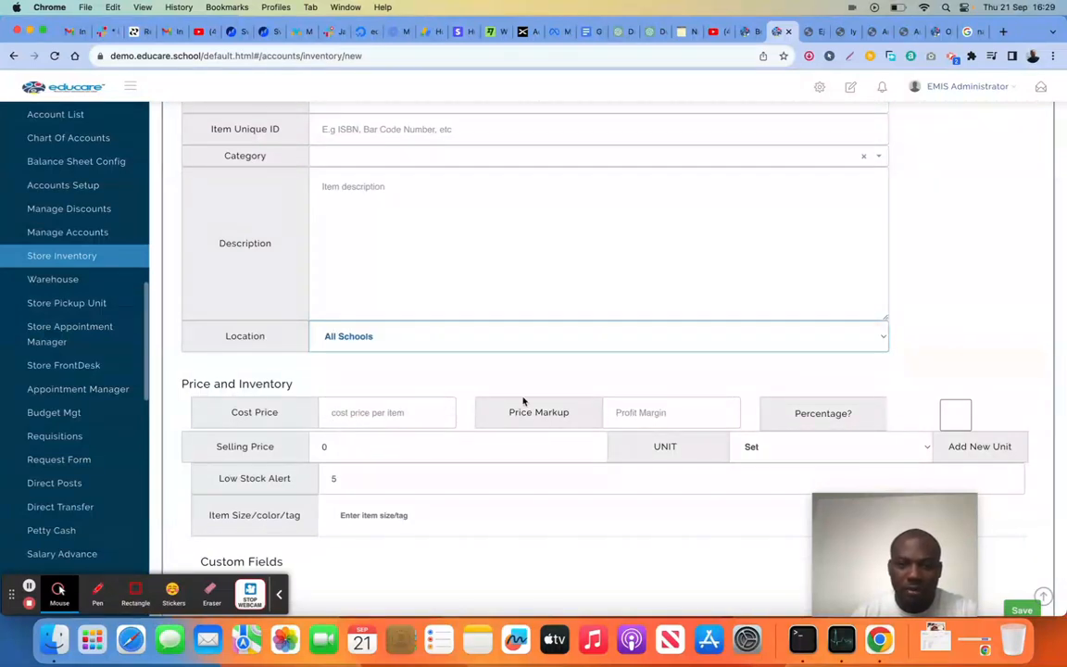
scroll(672, 423, down, 2)
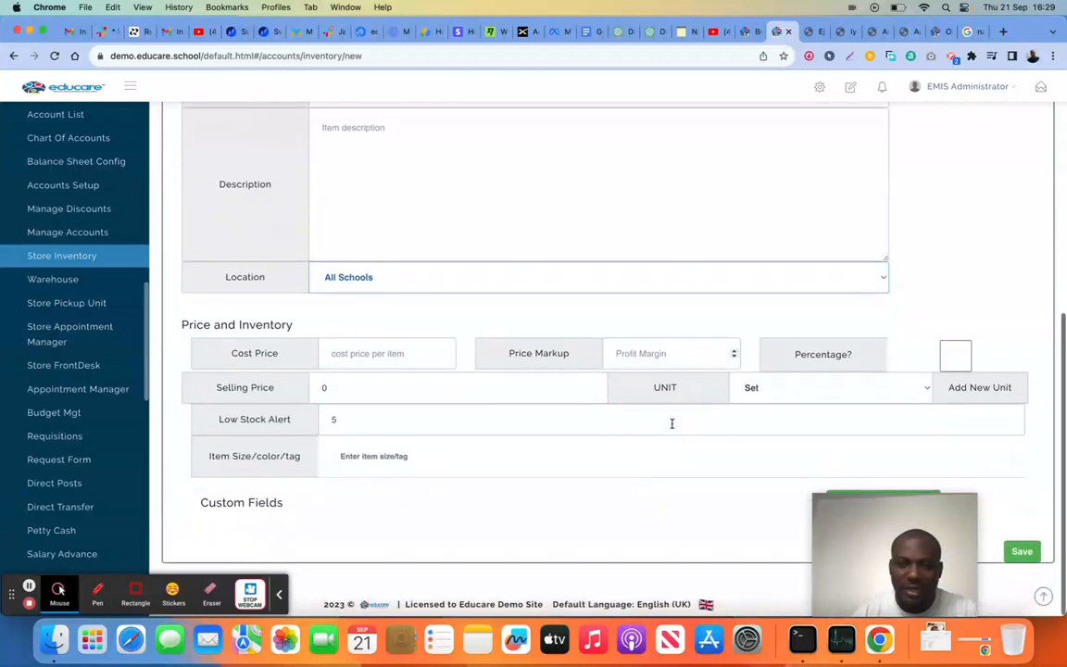
scroll(589, 422, up, 10)
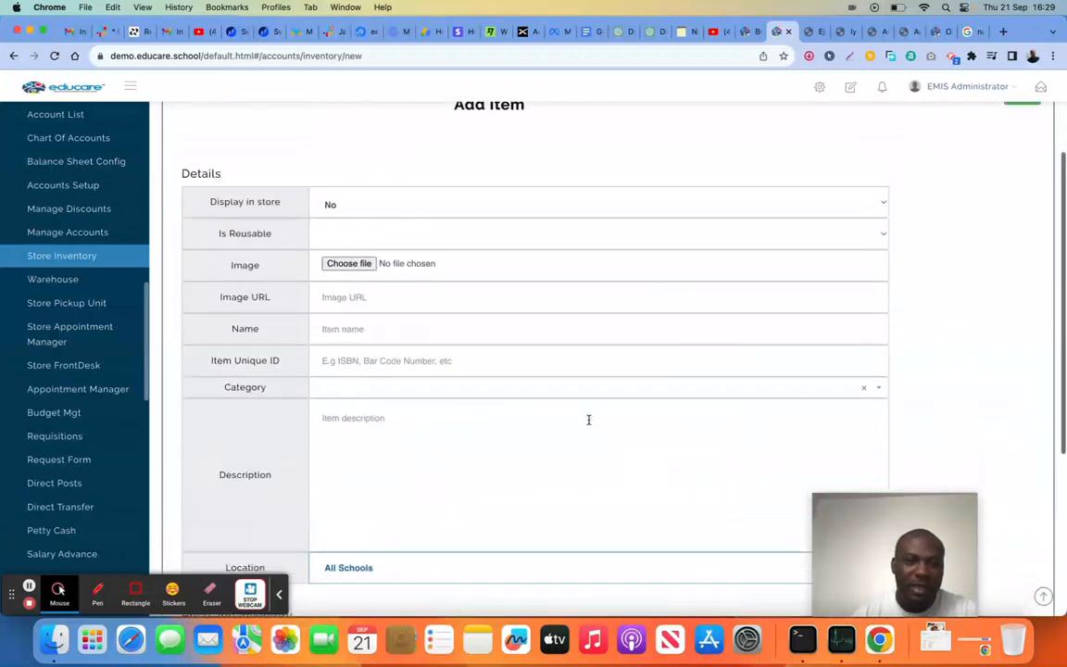
Leave the new item form without saving and view the Store Inventory categories
click(193, 212)
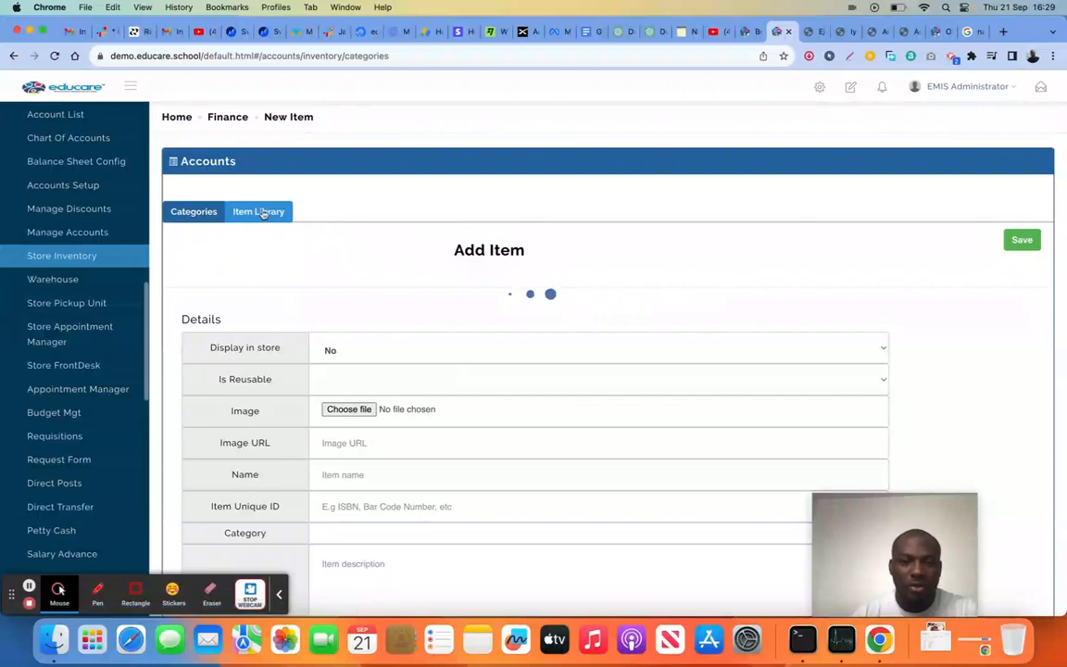
click(85, 258)
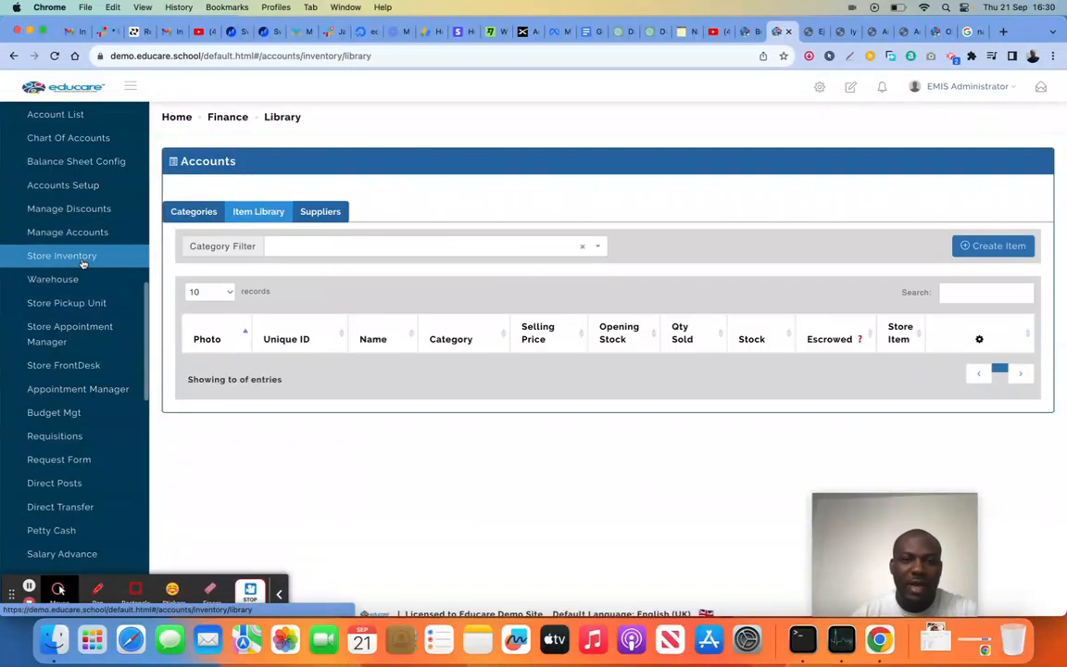
click(194, 214)
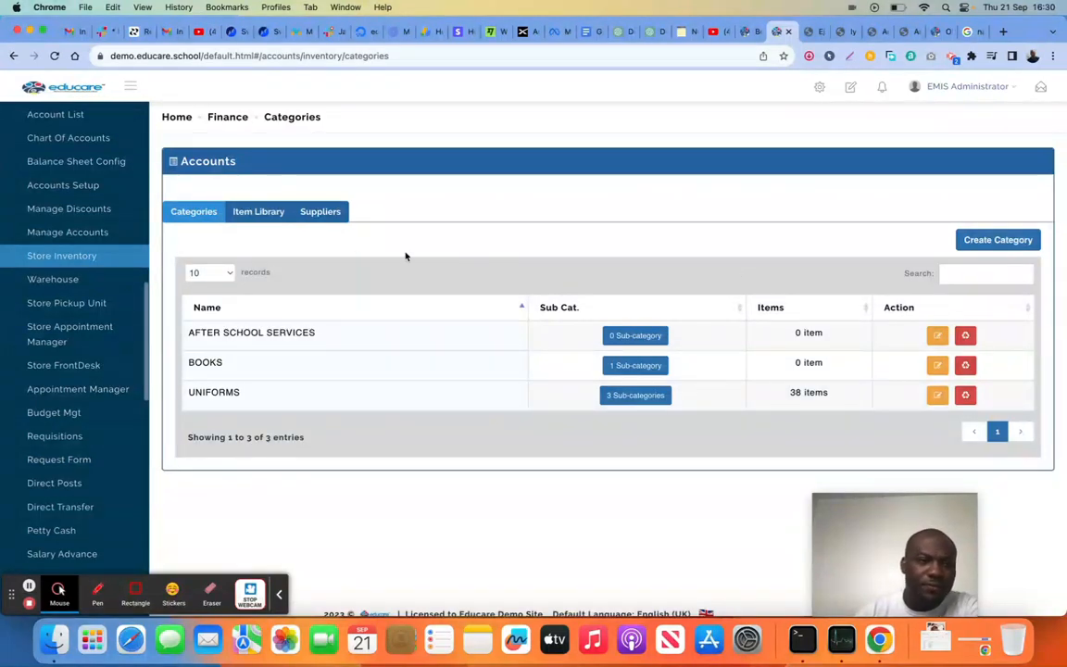
Open the Warehouse inventory list and view its stock up request history
click(76, 287)
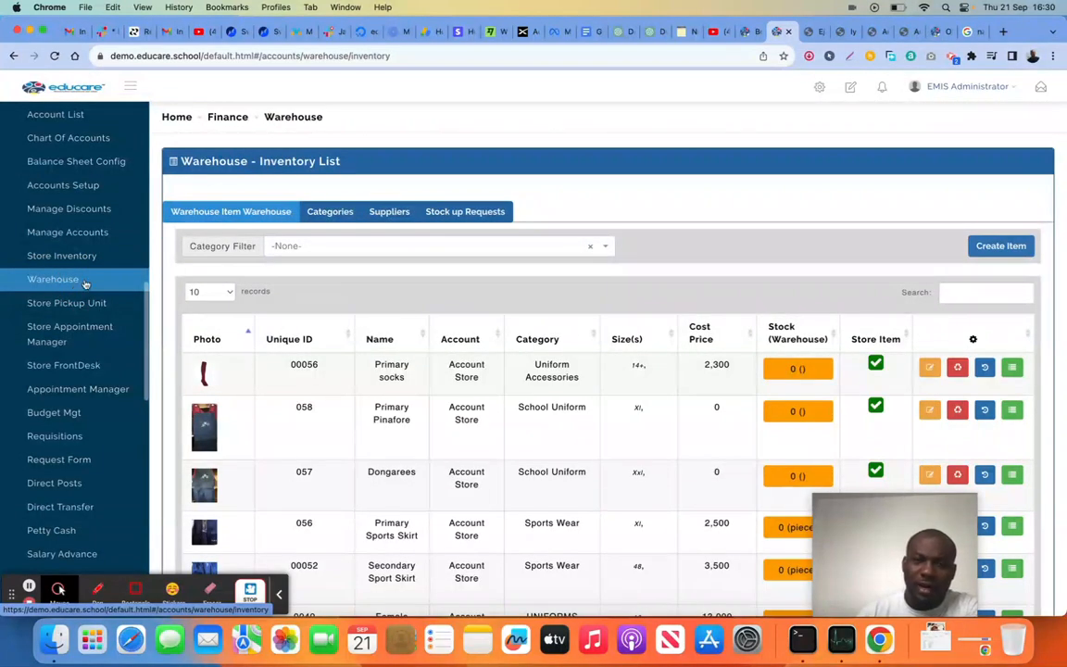
click(461, 211)
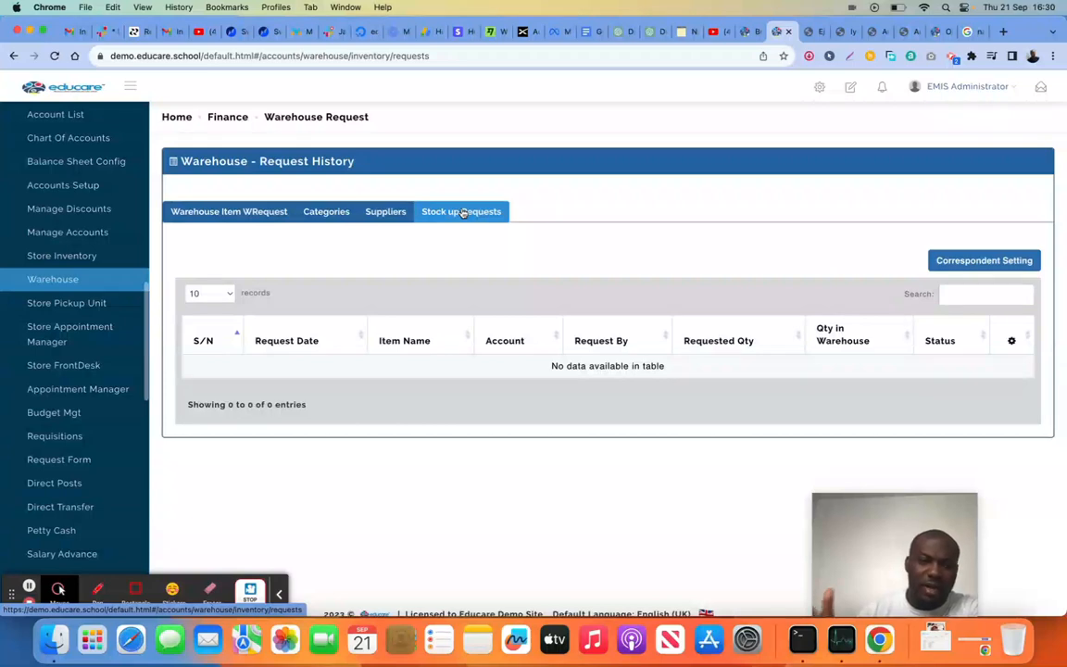
Open the Store Pickup Unit page and look through the remaining modules for the Finance section
click(91, 308)
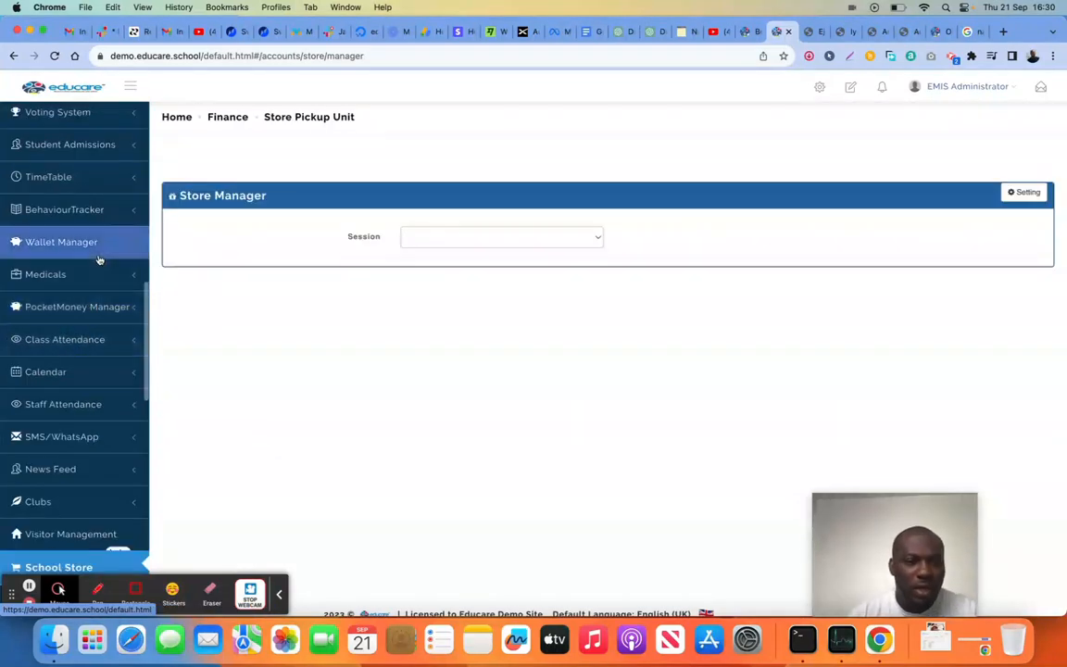
scroll(99, 259, down, 3)
scroll(100, 260, up, 10)
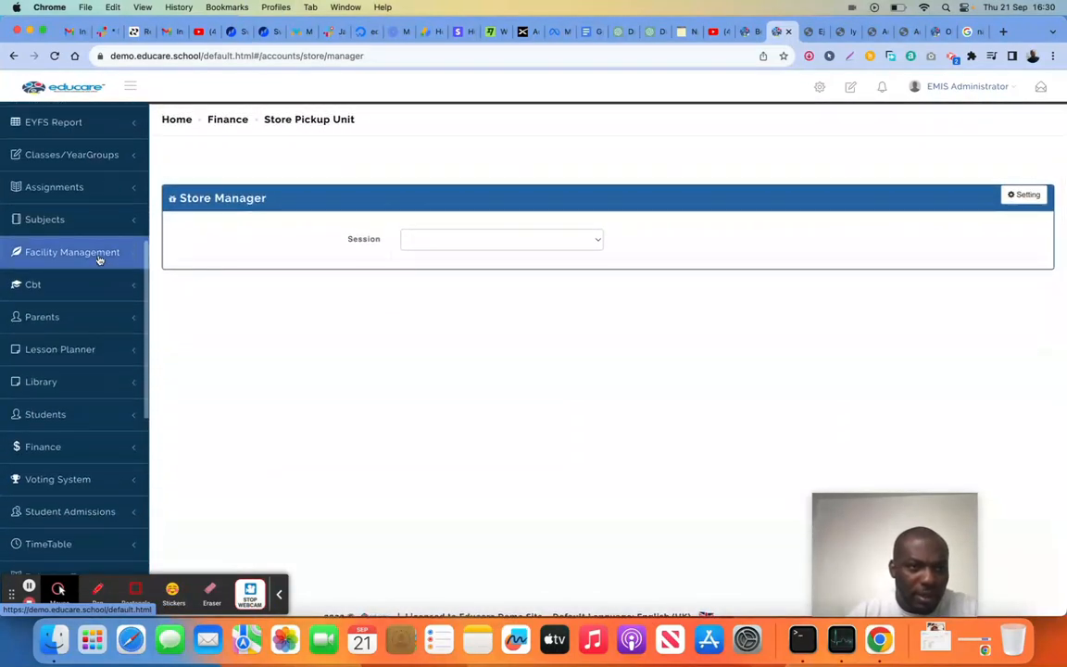
Open the Appointment Manager from the Finance section to view the scheduled appointments calendar
scroll(99, 259, down, 10)
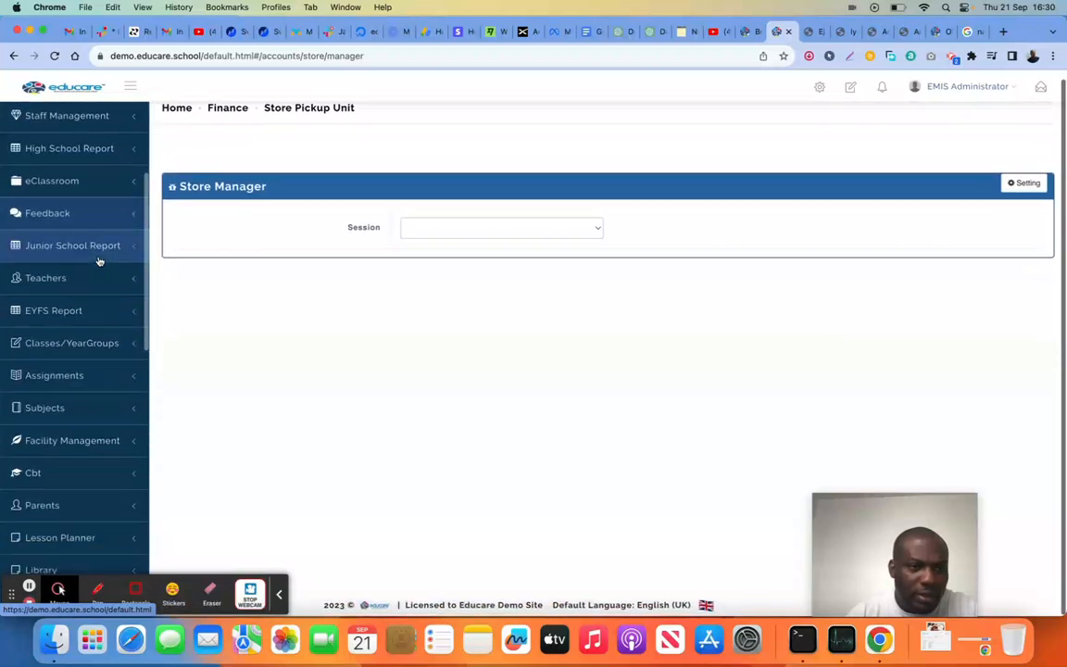
click(81, 303)
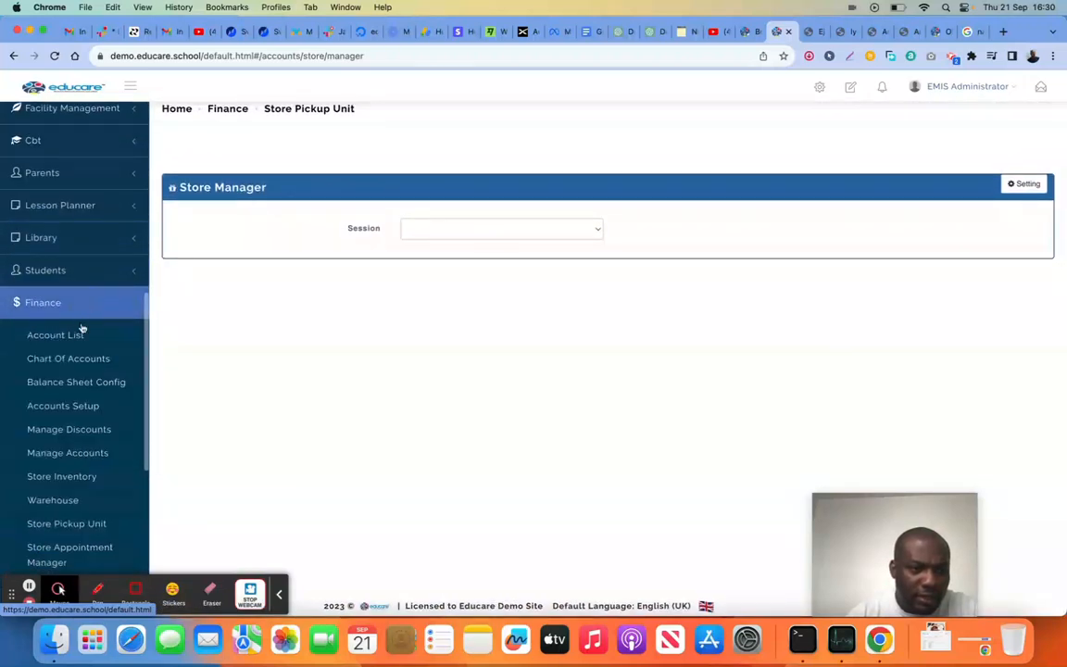
scroll(83, 363, down, 5)
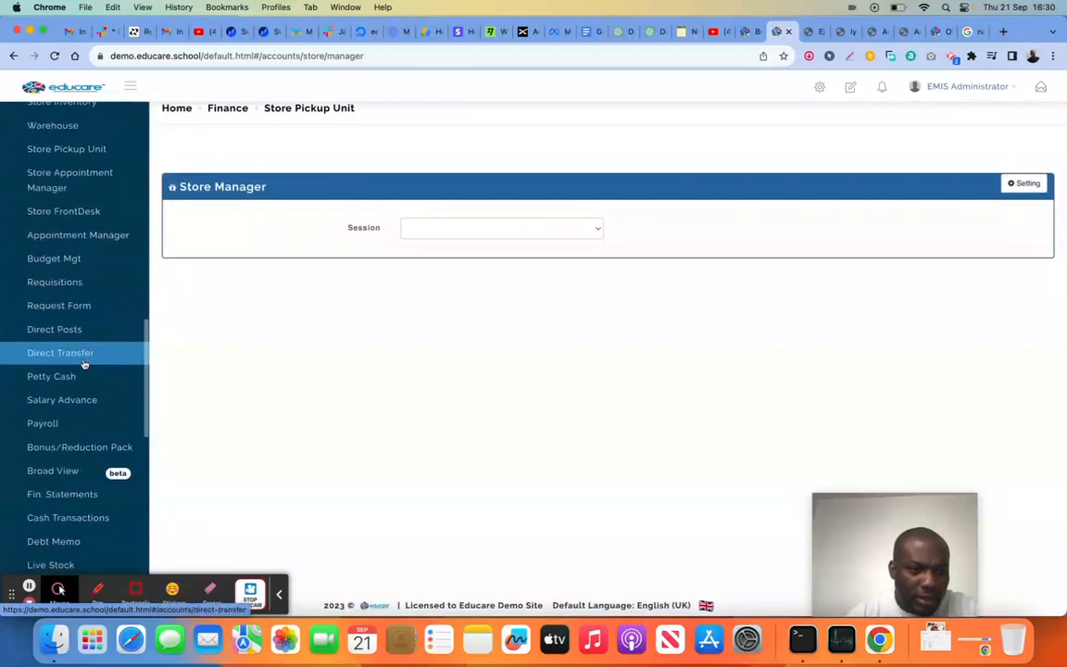
click(93, 234)
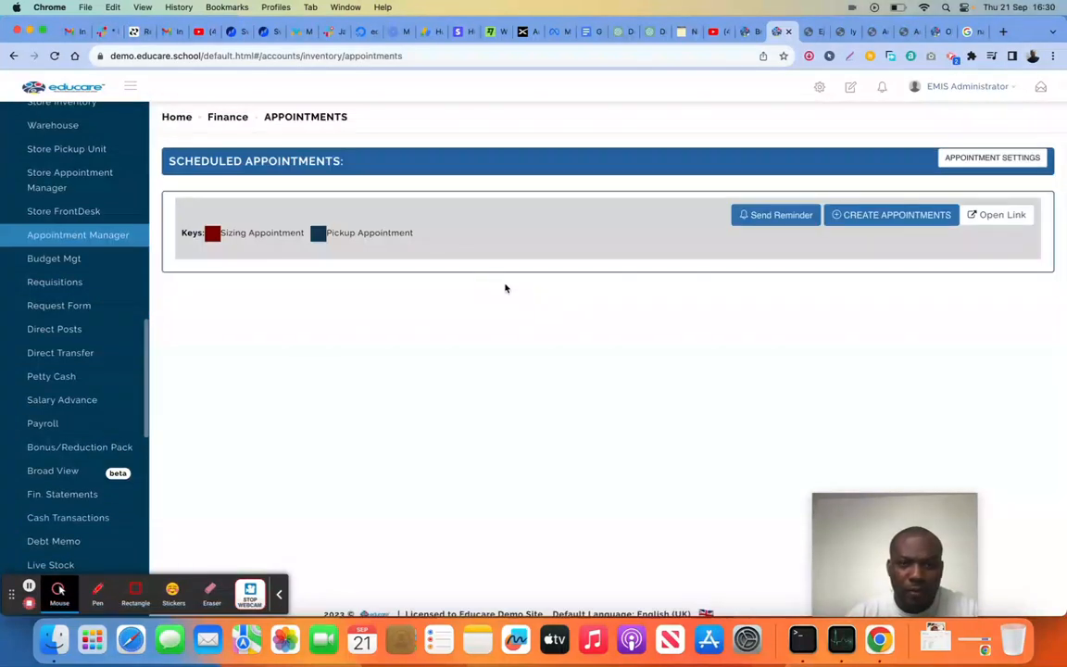
Open the external appointment booking page, view its appointment types, and return to the scheduled appointments calendar
click(997, 216)
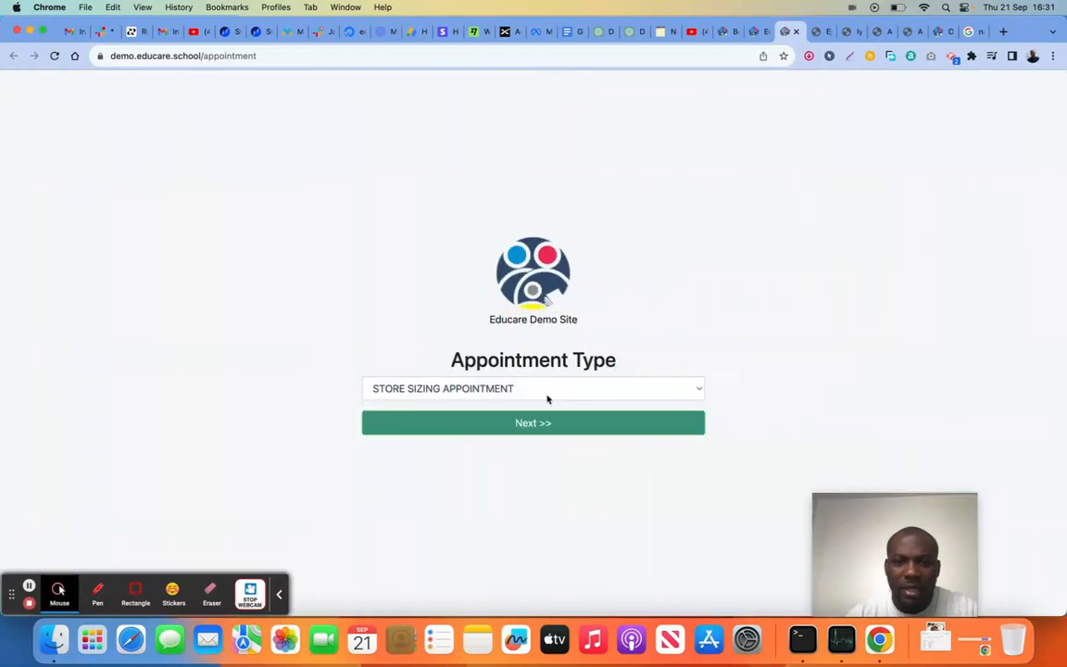
click(514, 389)
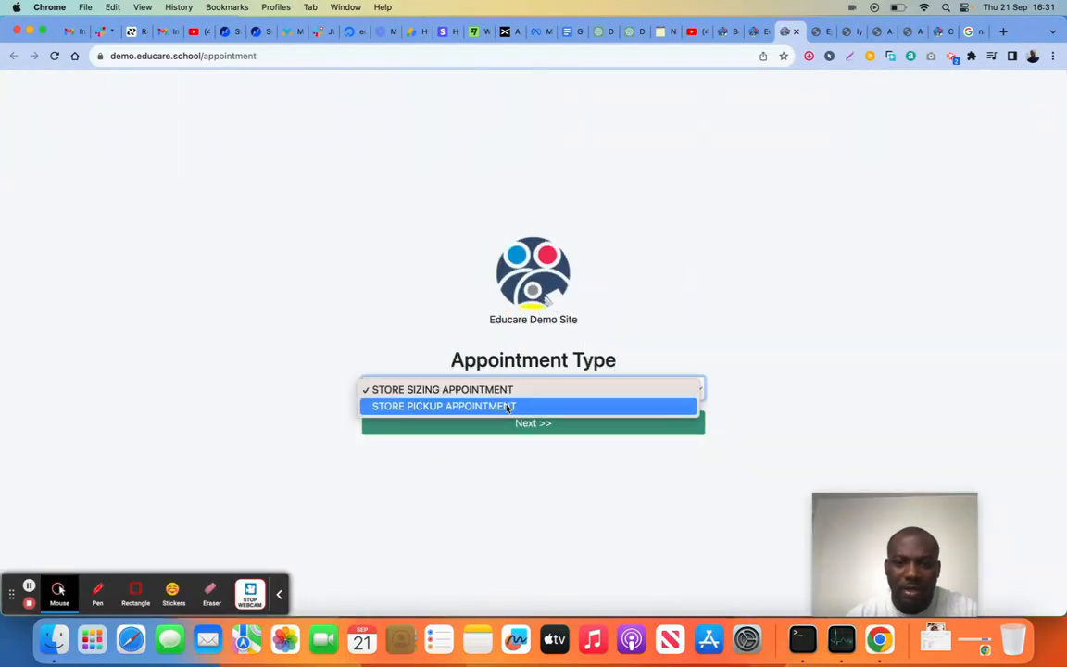
click(522, 431)
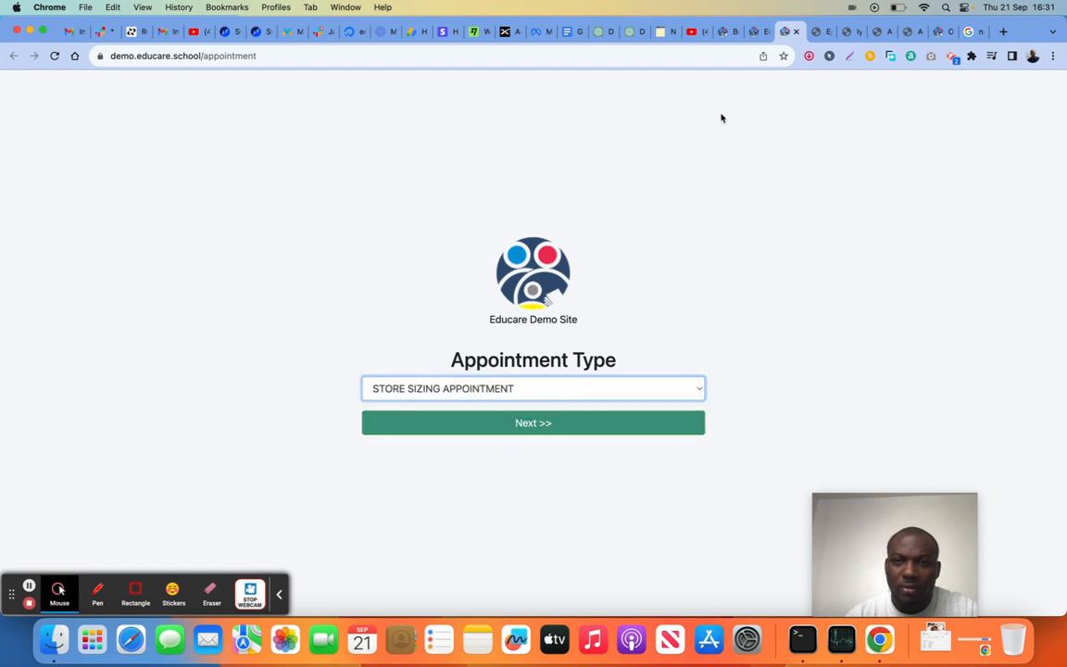
click(765, 37)
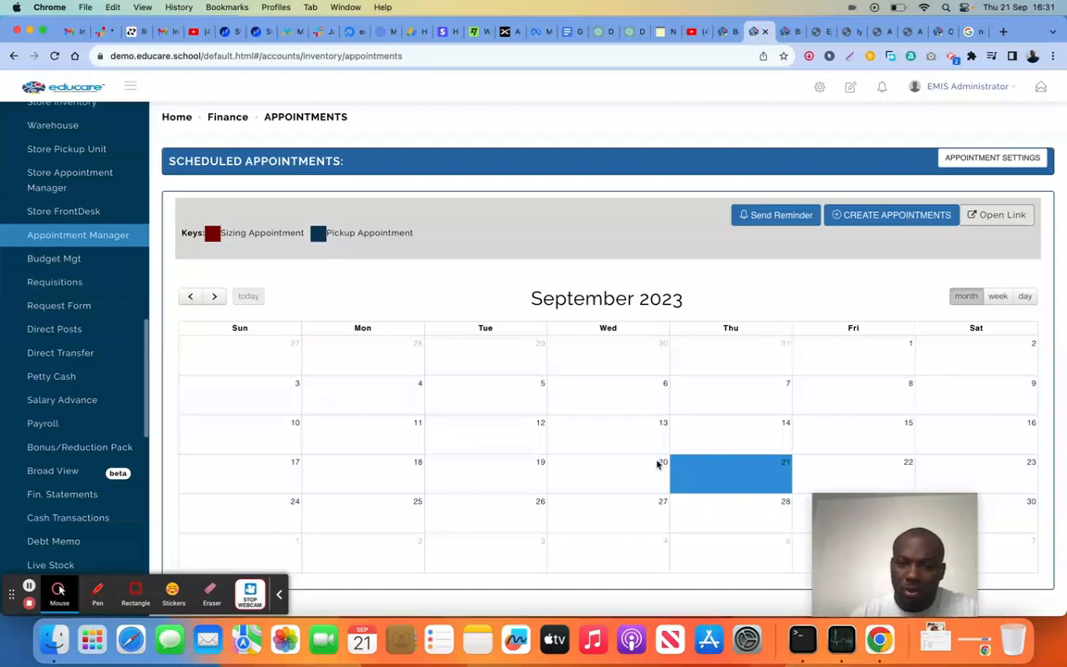
scroll(759, 430, down, 2)
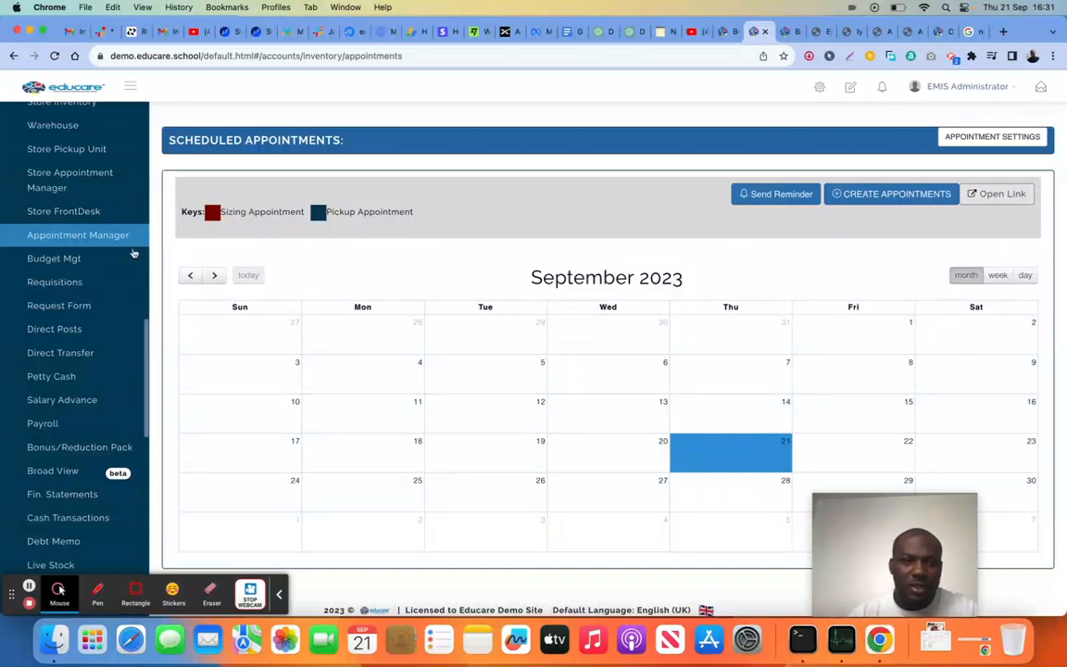
Open the Budget Mgt page and review the list of budget categories
click(79, 264)
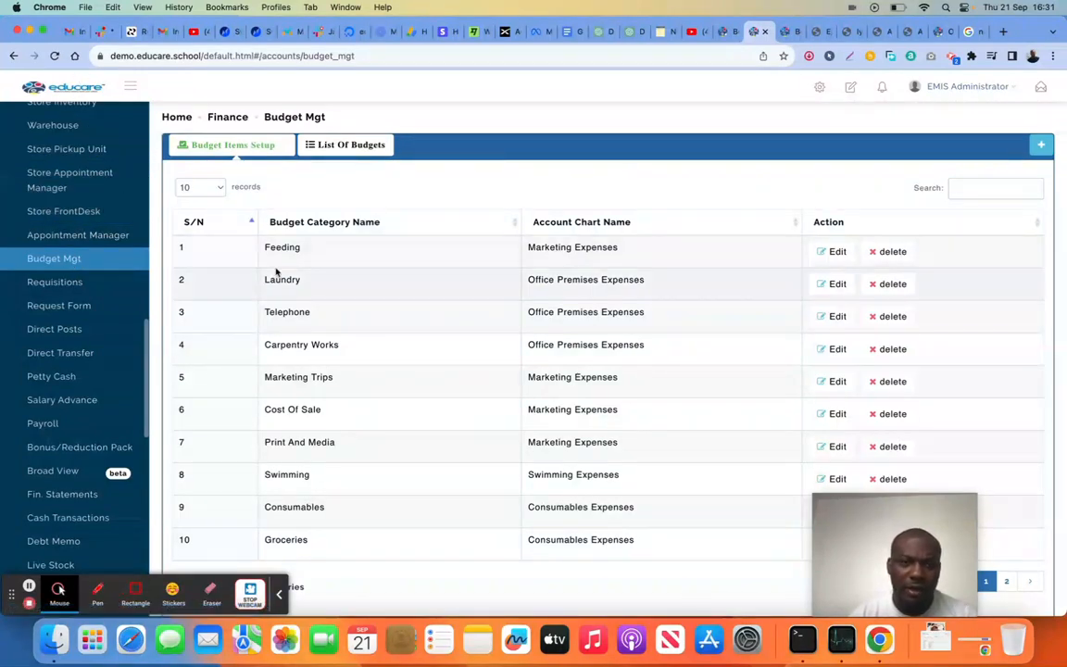
scroll(428, 352, down, 1)
scroll(428, 352, up, 1)
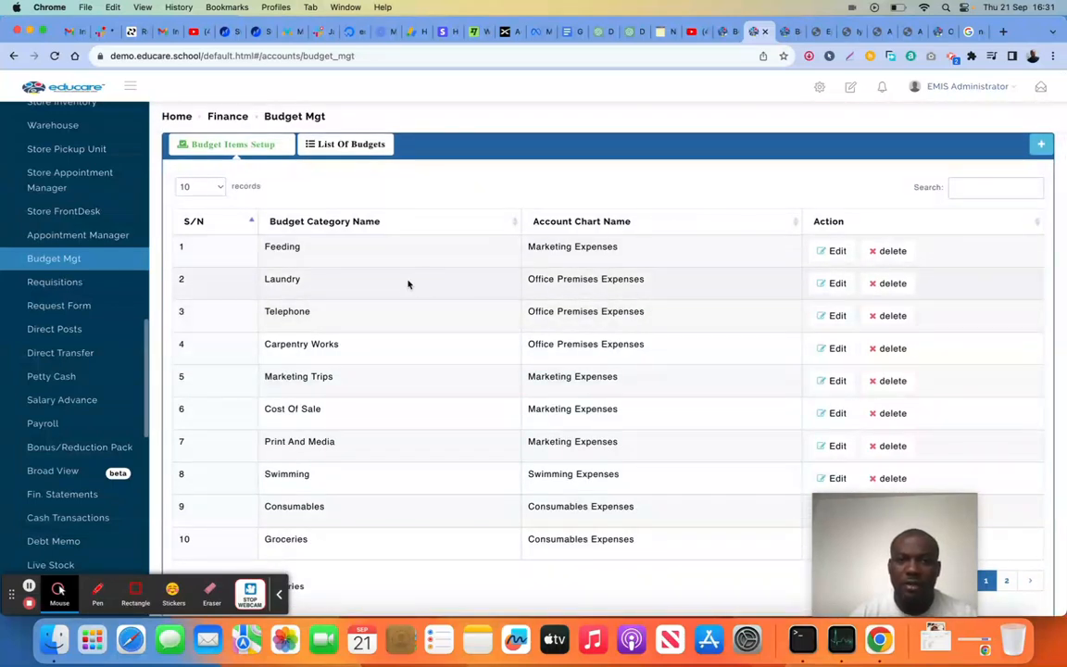
Add and save a budget category named Fish with Swimming as its account name
click(1041, 143)
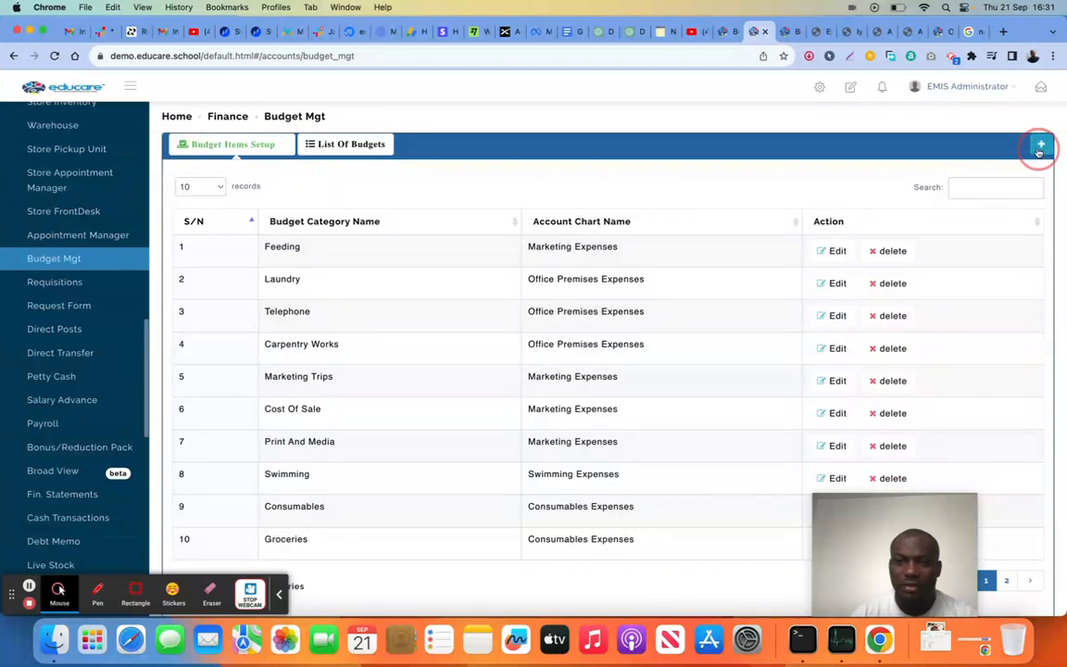
click(504, 244)
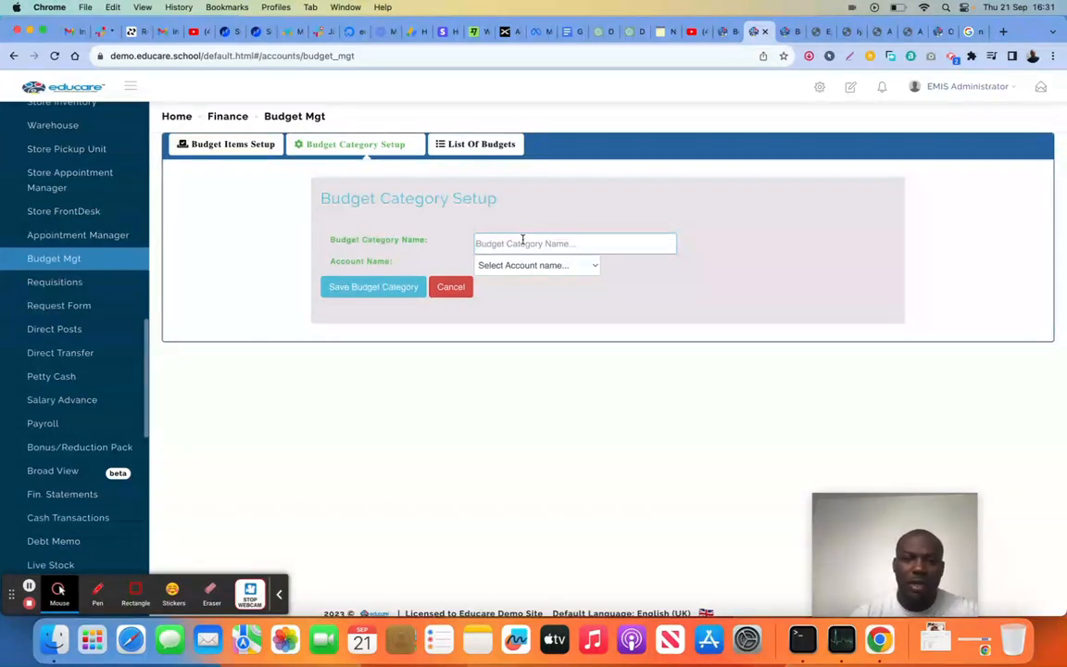
text(Fish)
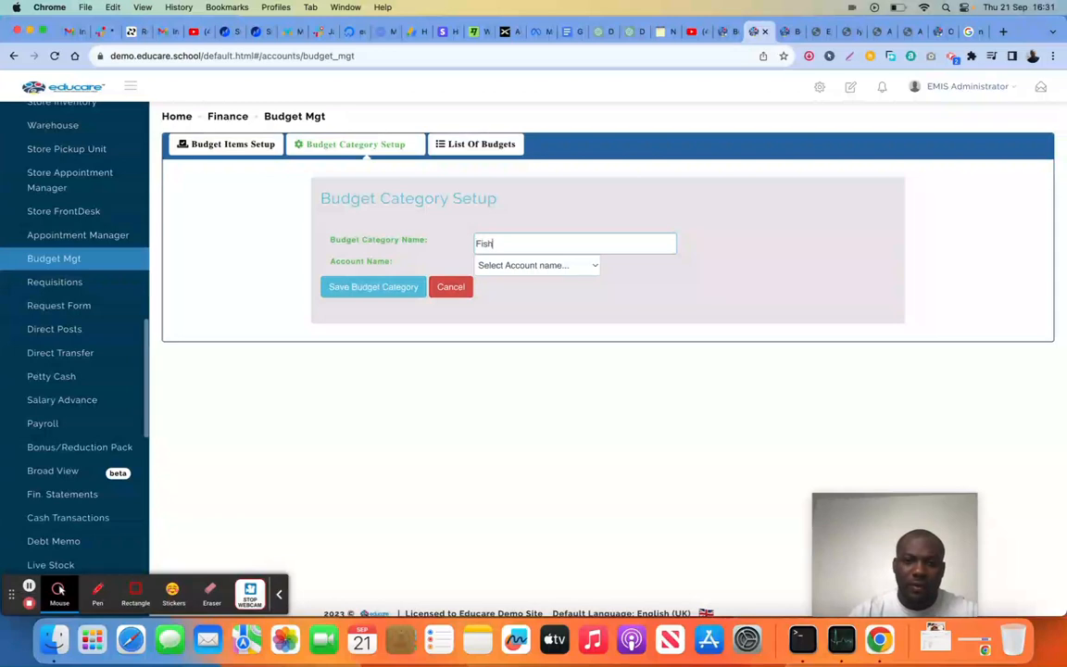
click(526, 266)
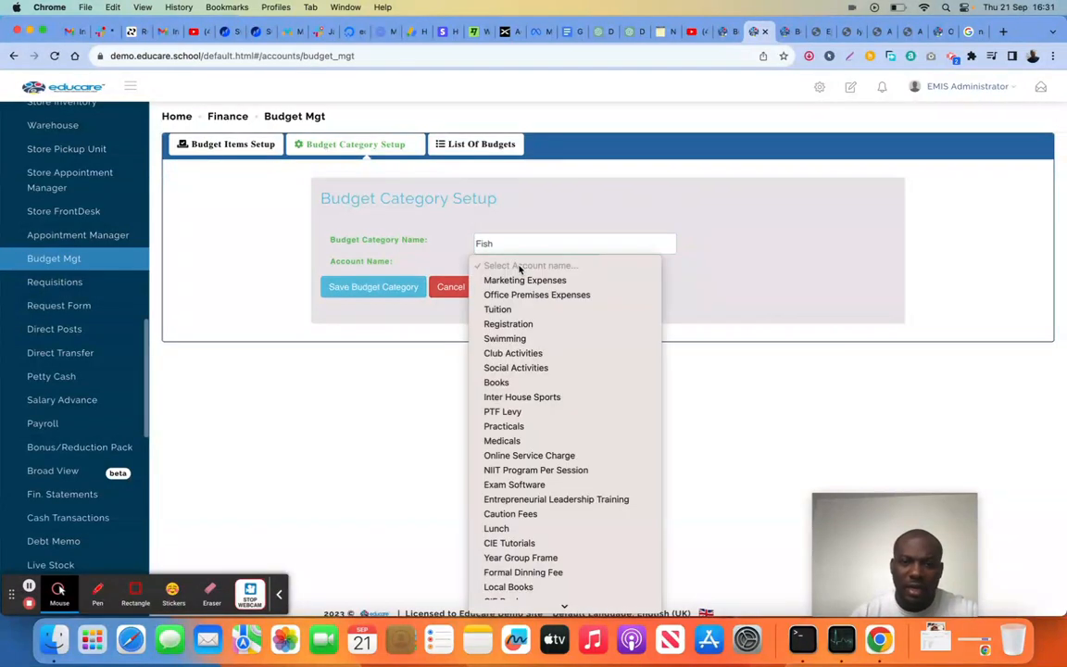
click(505, 340)
click(388, 291)
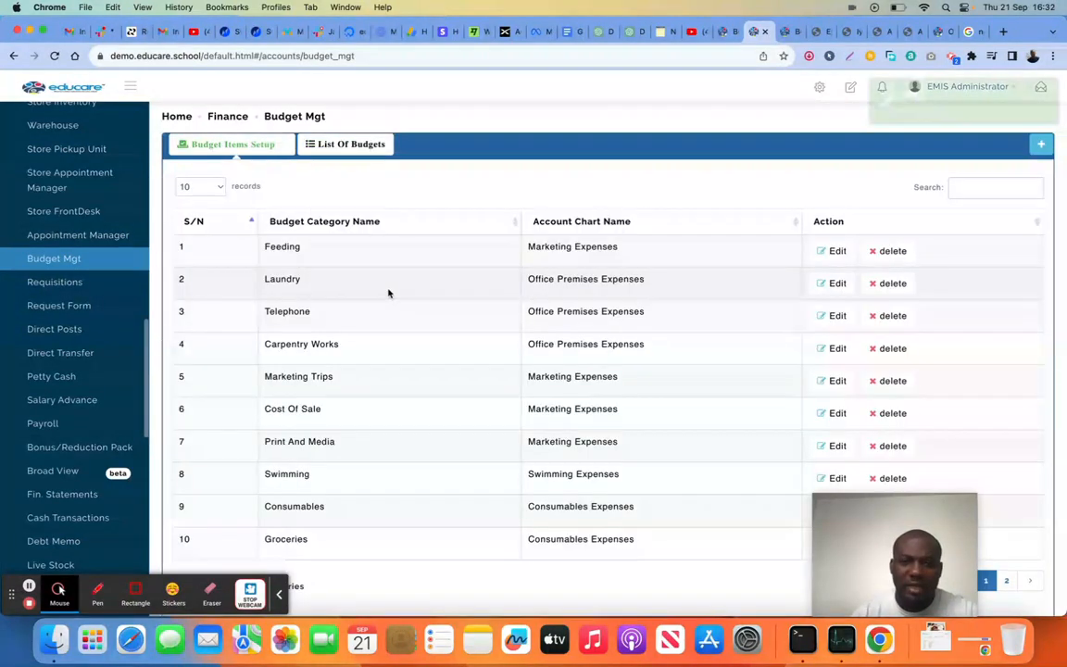
click(341, 145)
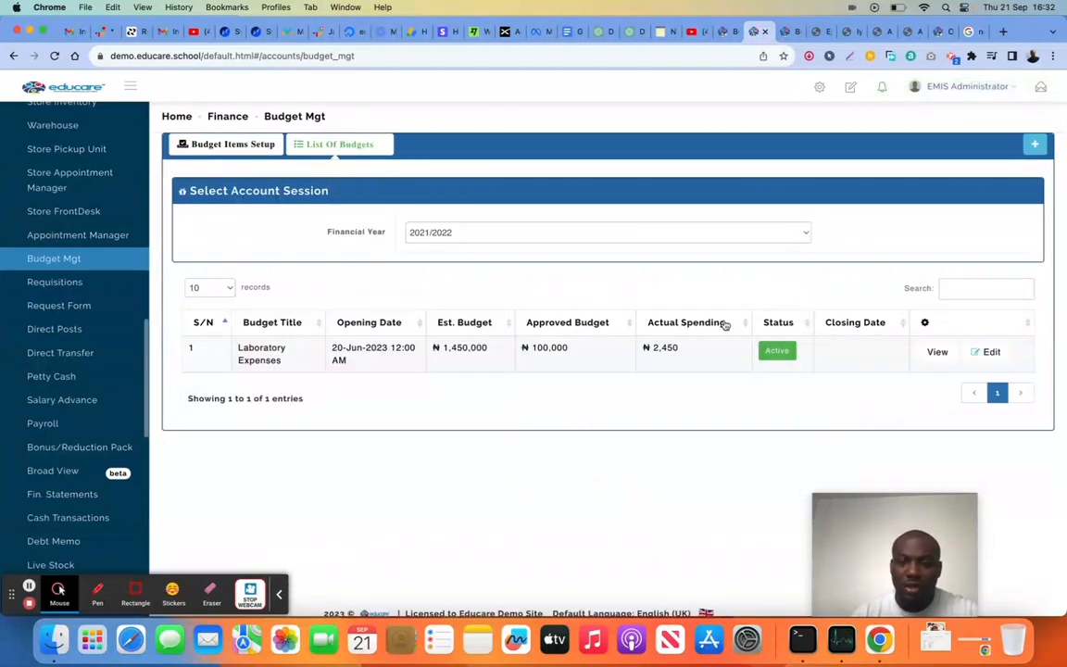
click(1034, 145)
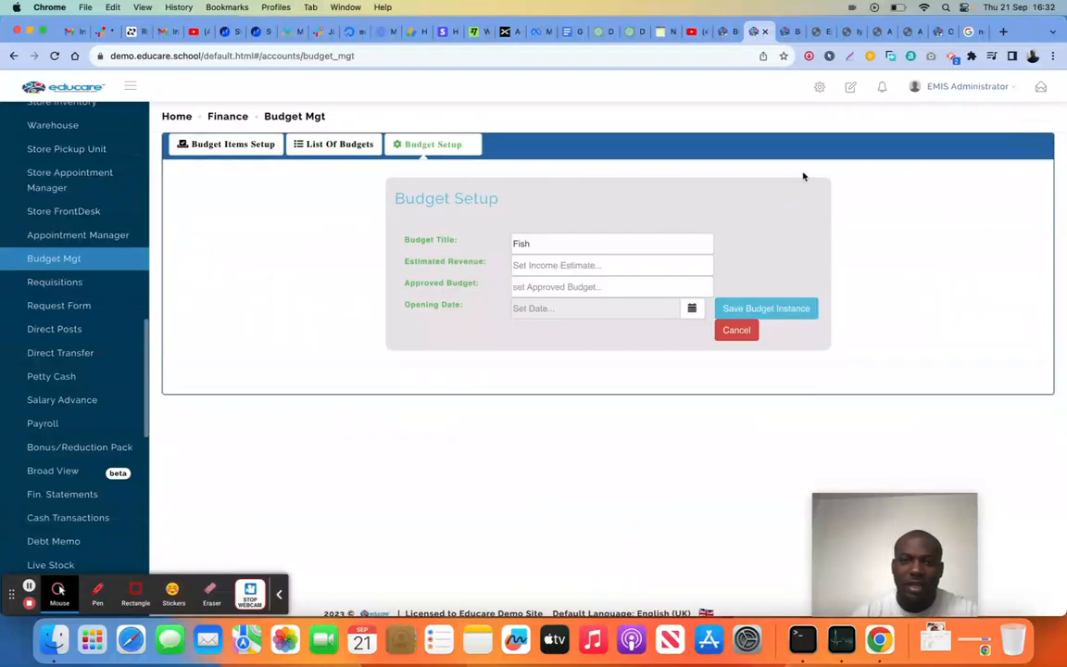
drag(575, 246, 505, 248)
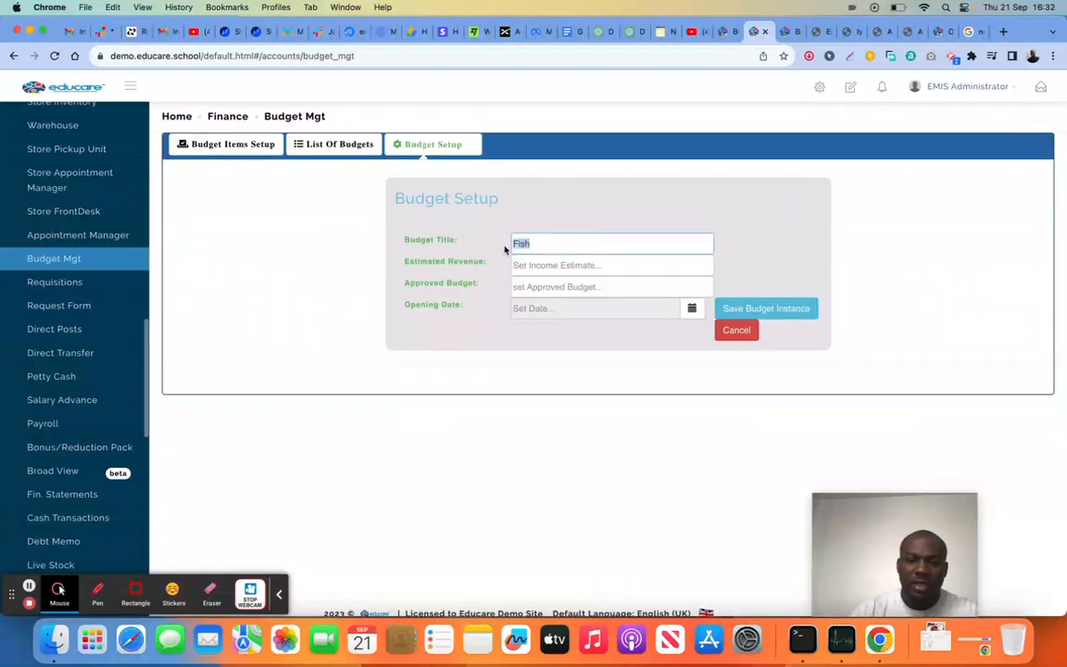
text(2023 Budget)
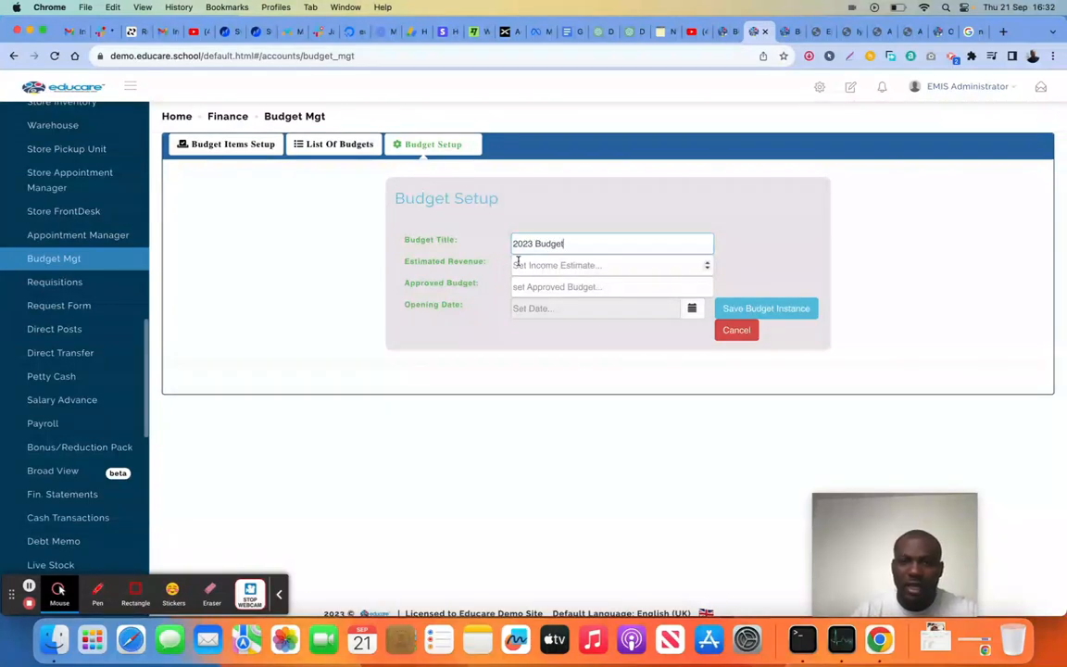
click(518, 264)
text(5000000000)
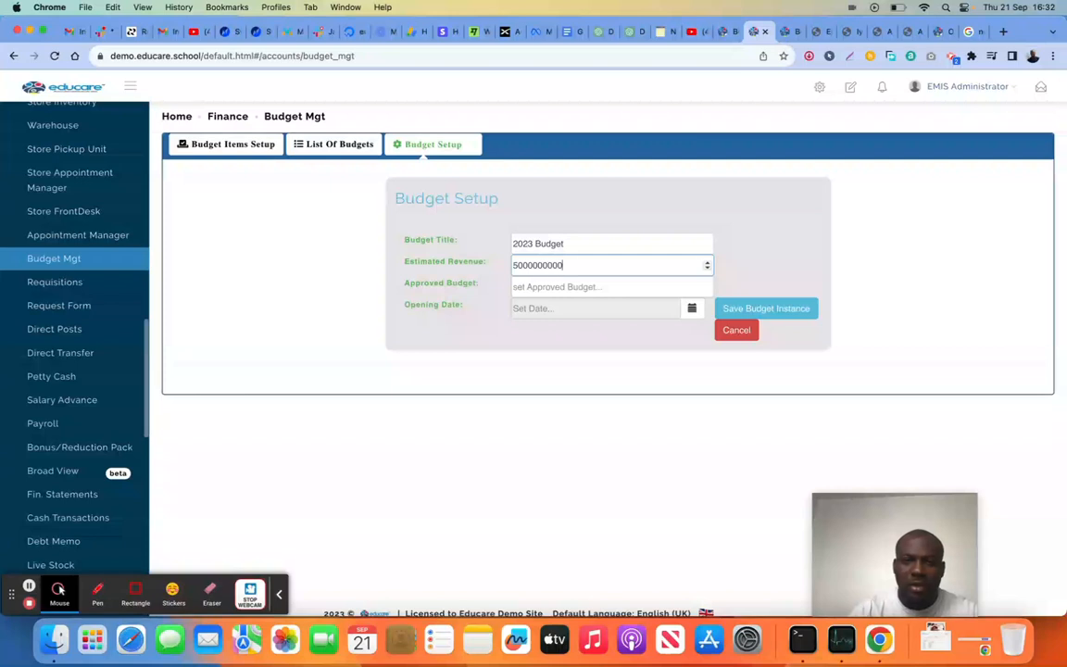
Set the approved budget to 200000000 and the opening date to 2023-09-21, and save the budget instance
click(527, 287)
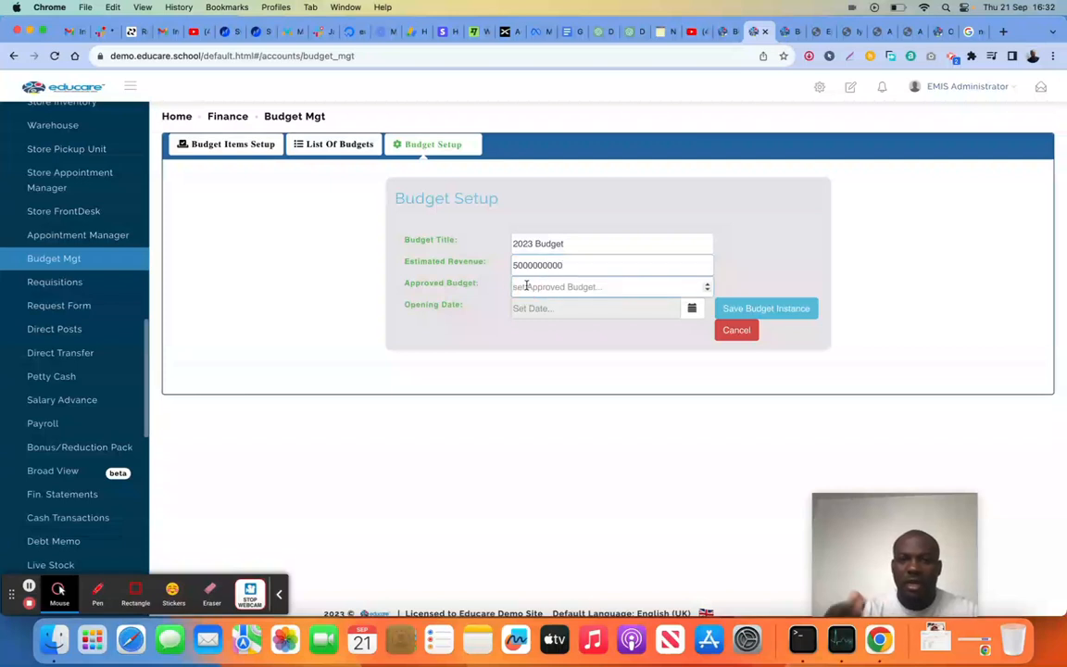
text(200000000)
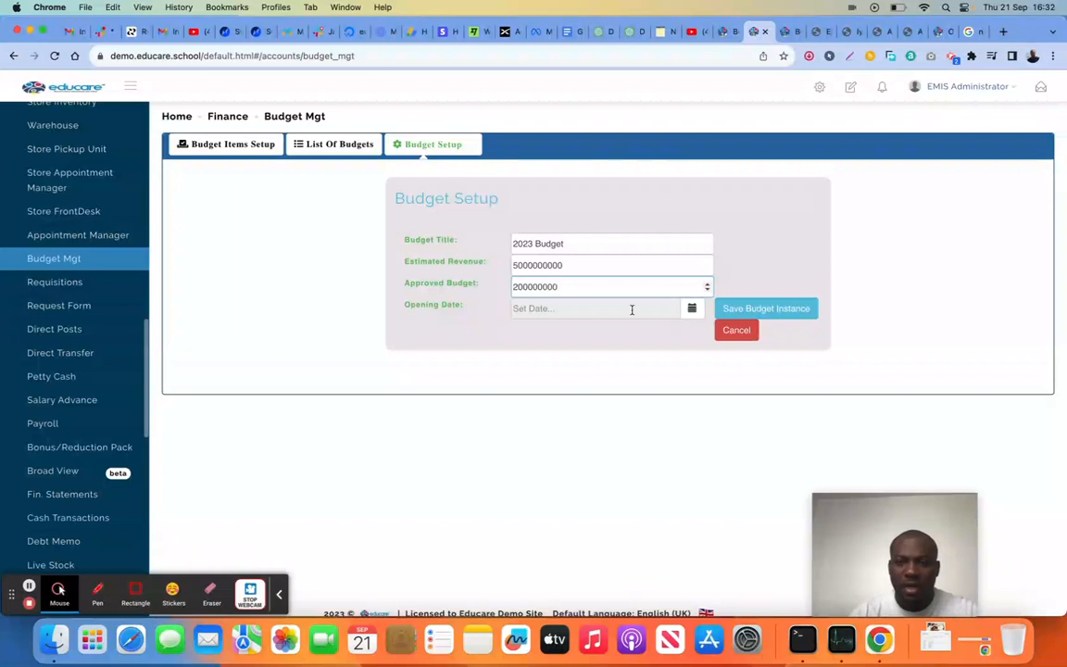
click(691, 308)
click(636, 425)
click(767, 386)
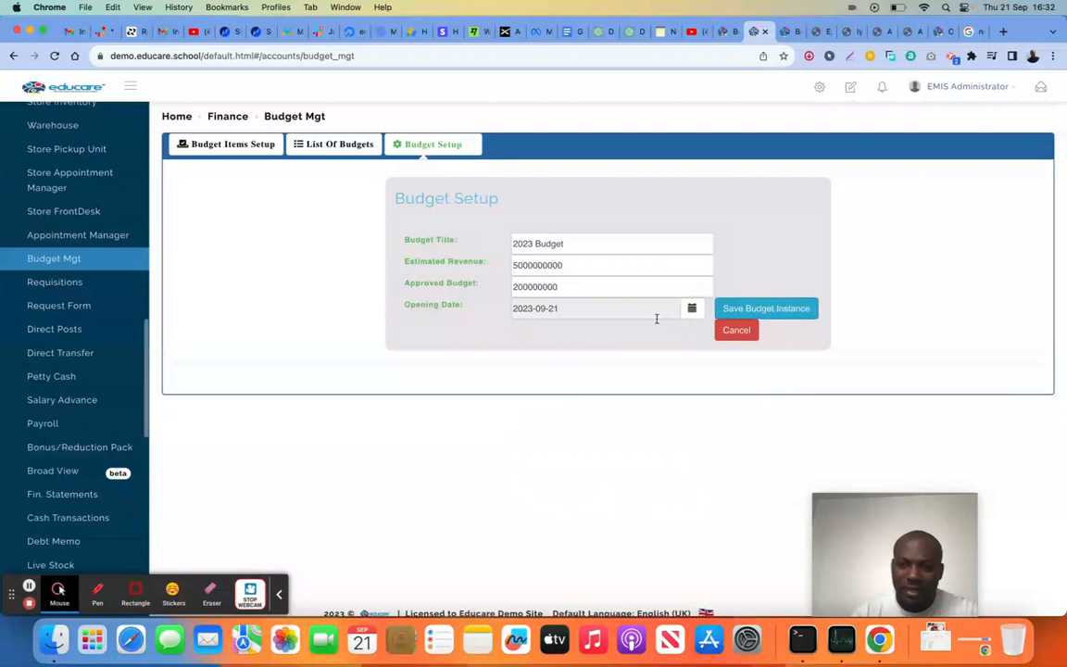
Set the budget's Chart of Account to Marketing Expenses and review its budget items
scroll(603, 348, down, 1)
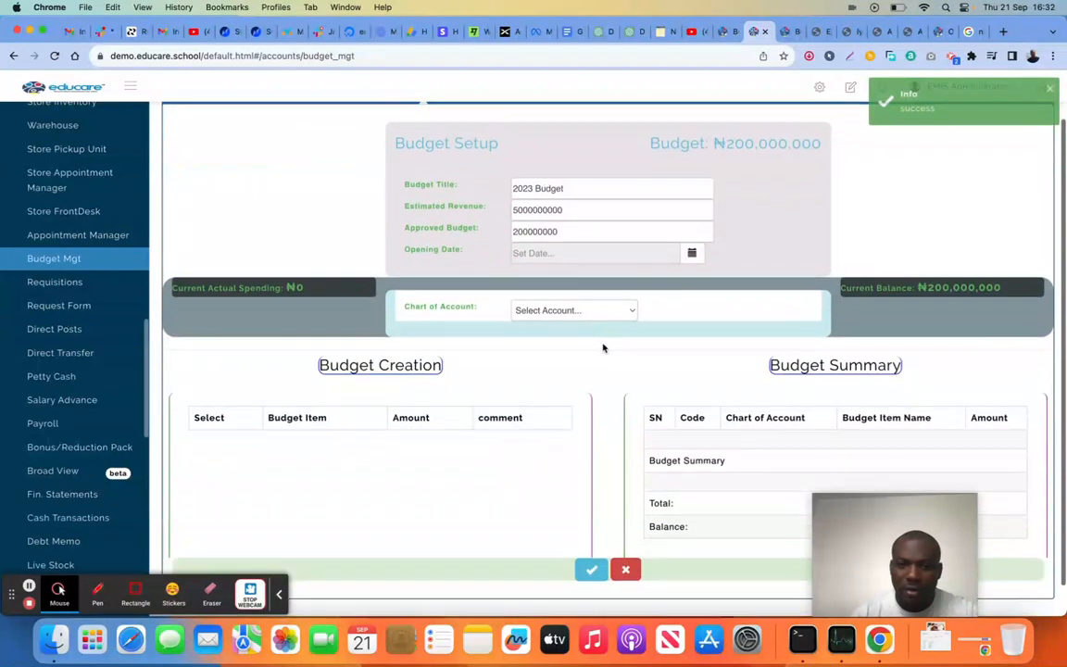
click(581, 308)
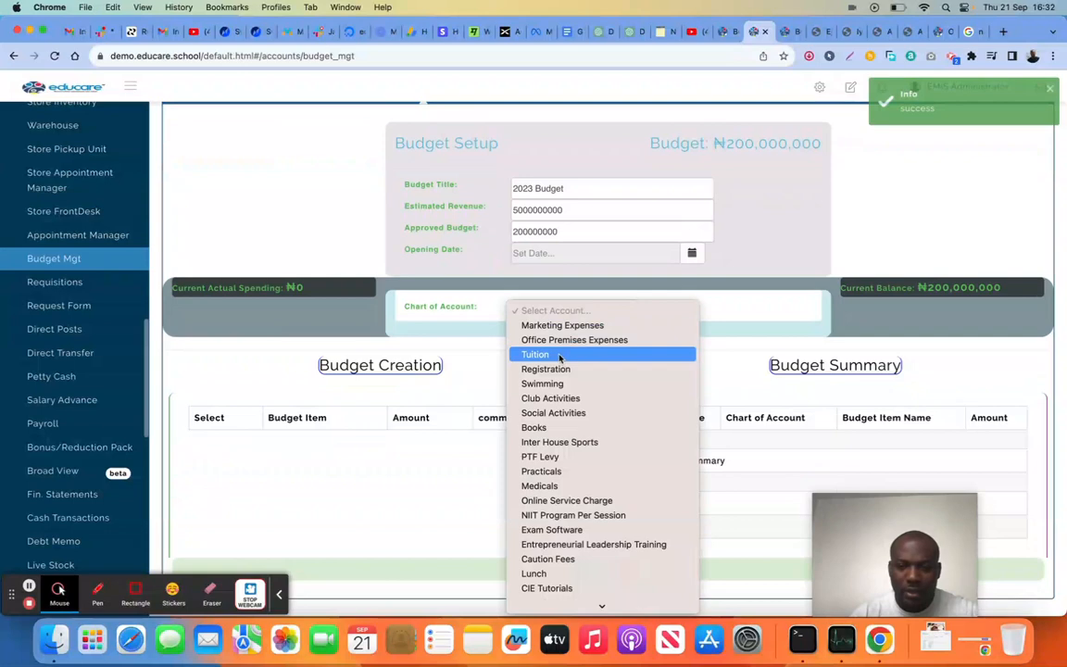
click(559, 356)
click(583, 306)
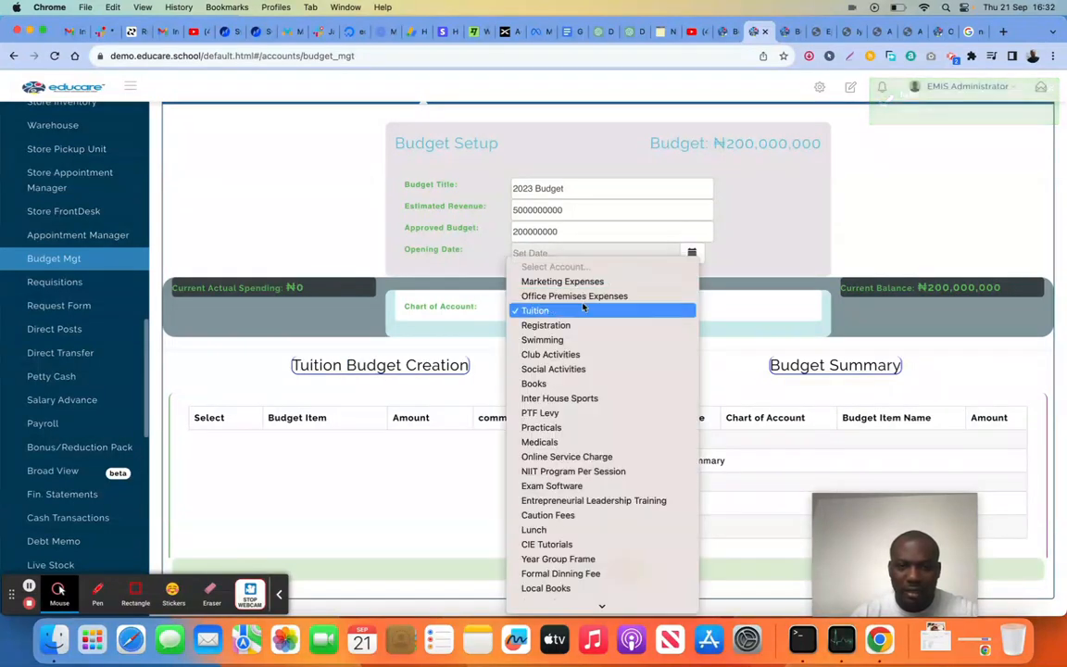
click(569, 283)
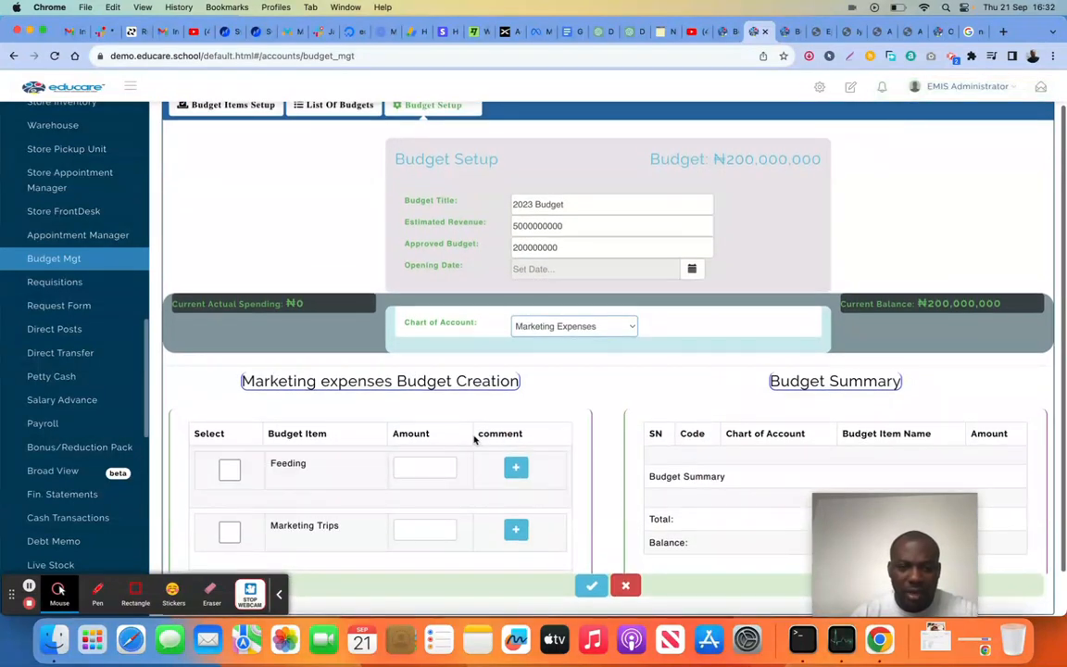
scroll(439, 447, down, 3)
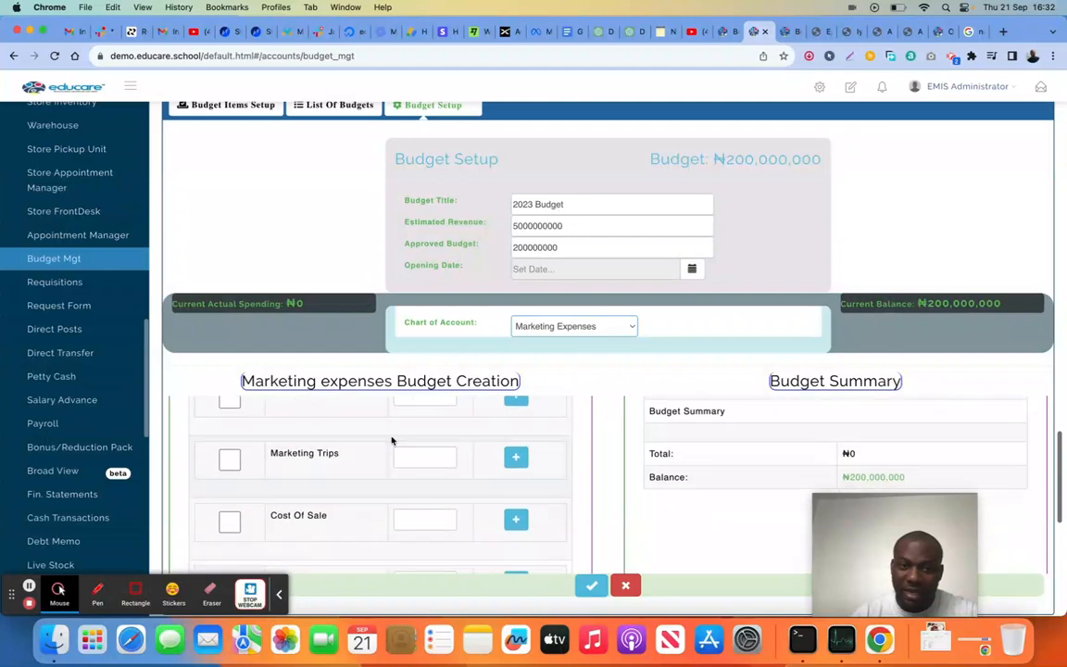
scroll(582, 358, down, 2)
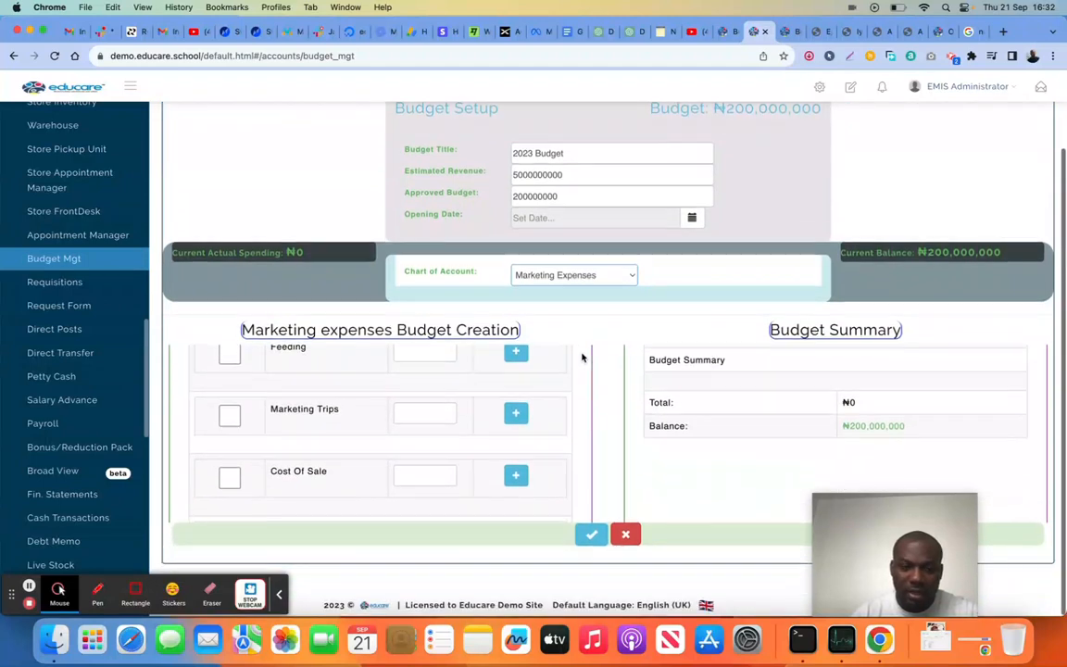
scroll(371, 402, up, 2)
Include the Feeding item with an amount of 2000000 and the Marketing Trips item with 4000000 in the budget
click(229, 420)
click(431, 416)
text(20000)
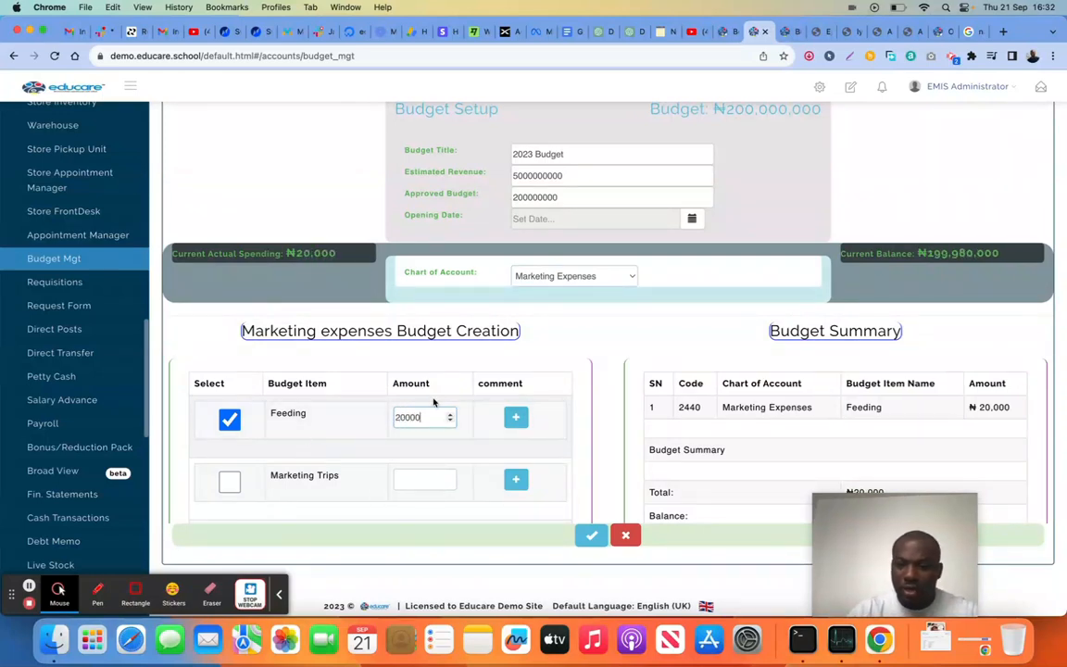
text(00)
click(231, 480)
click(411, 476)
text(4000000)
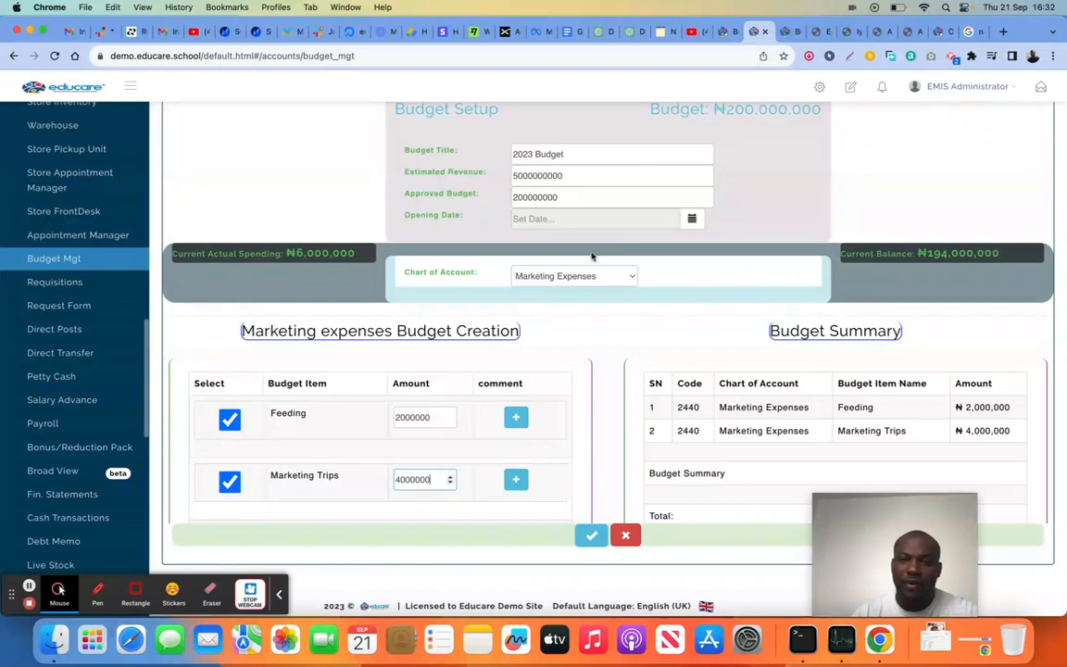
Look over the other available chart accounts and save the 2023 Budget with its marketing expense items
click(572, 277)
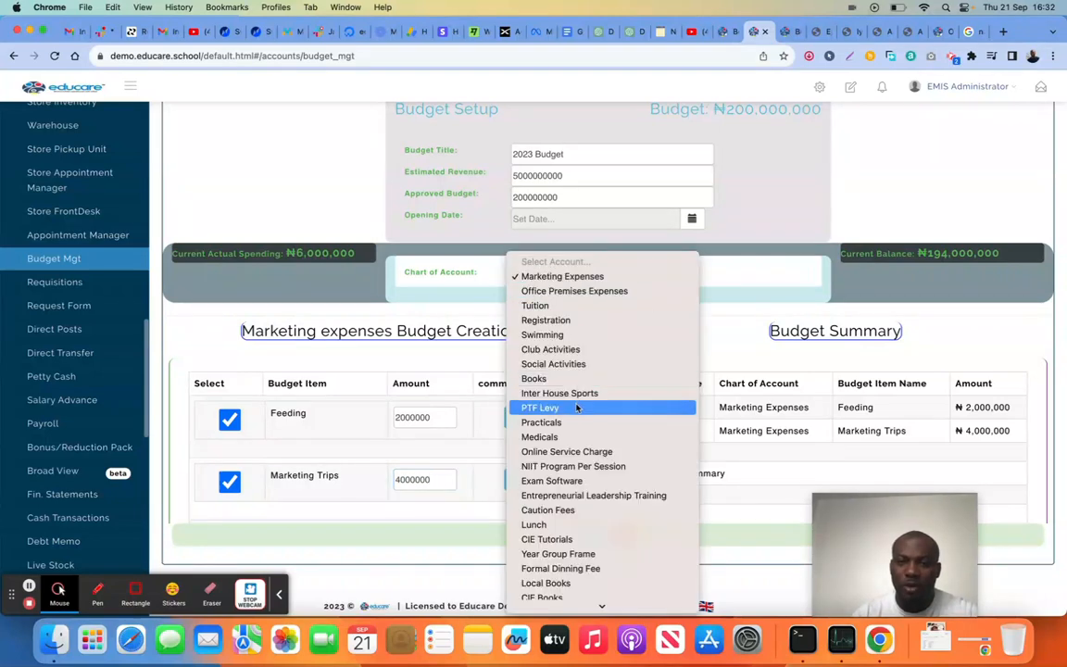
click(725, 300)
click(591, 536)
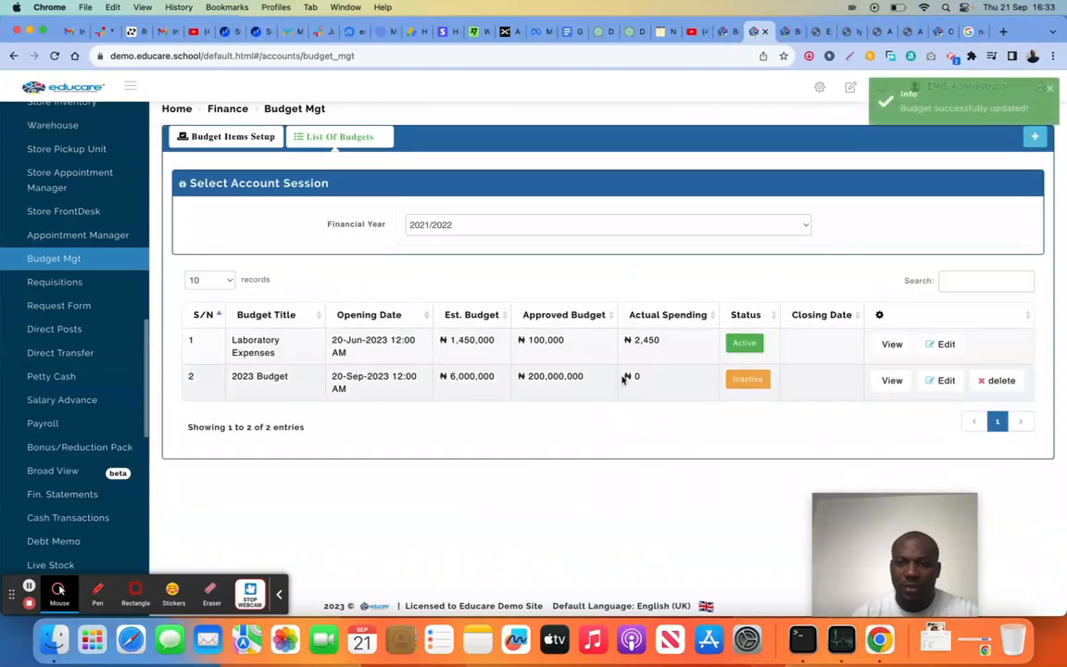
Open the 2023 Budget's details and activate the budget
click(889, 381)
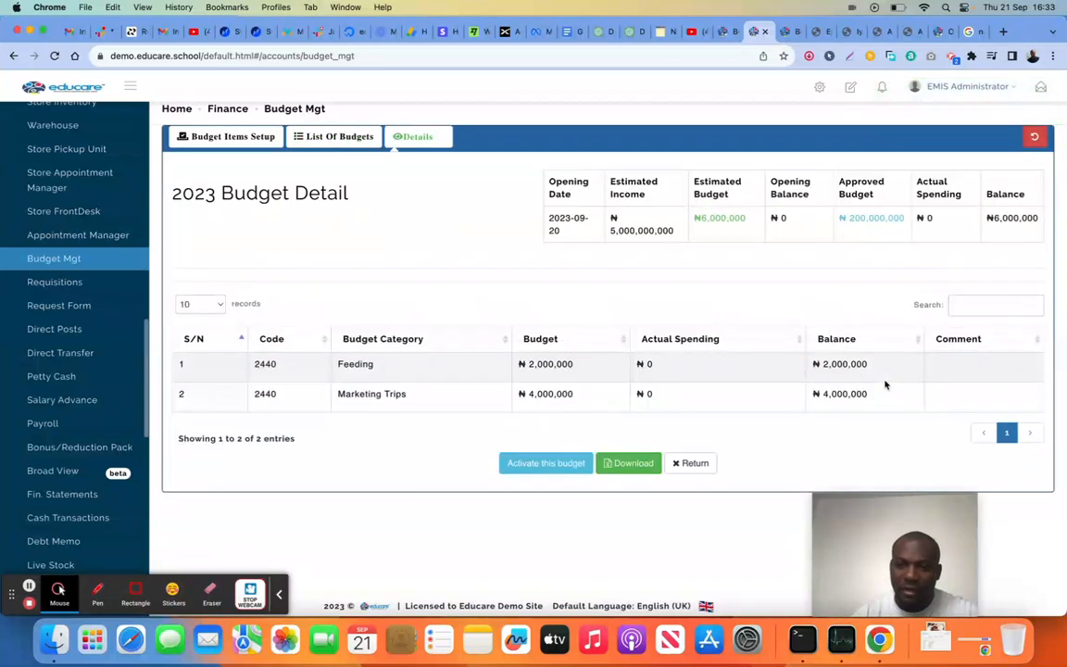
click(542, 462)
click(641, 156)
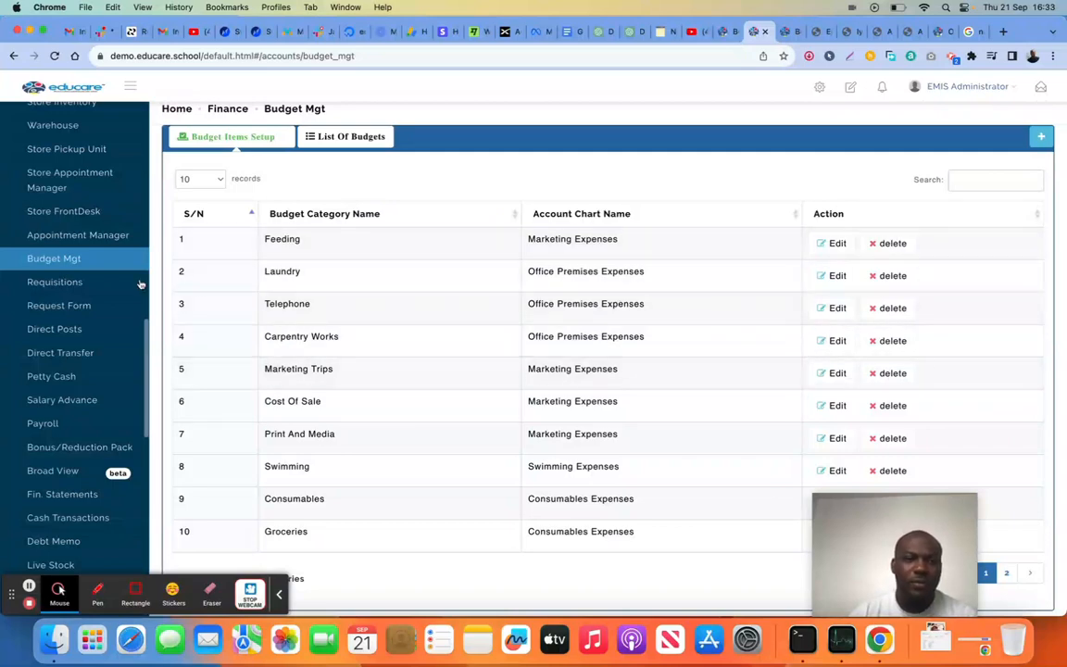
Open the Requisitions page and view all requisitions for the 2023 Budget
click(97, 286)
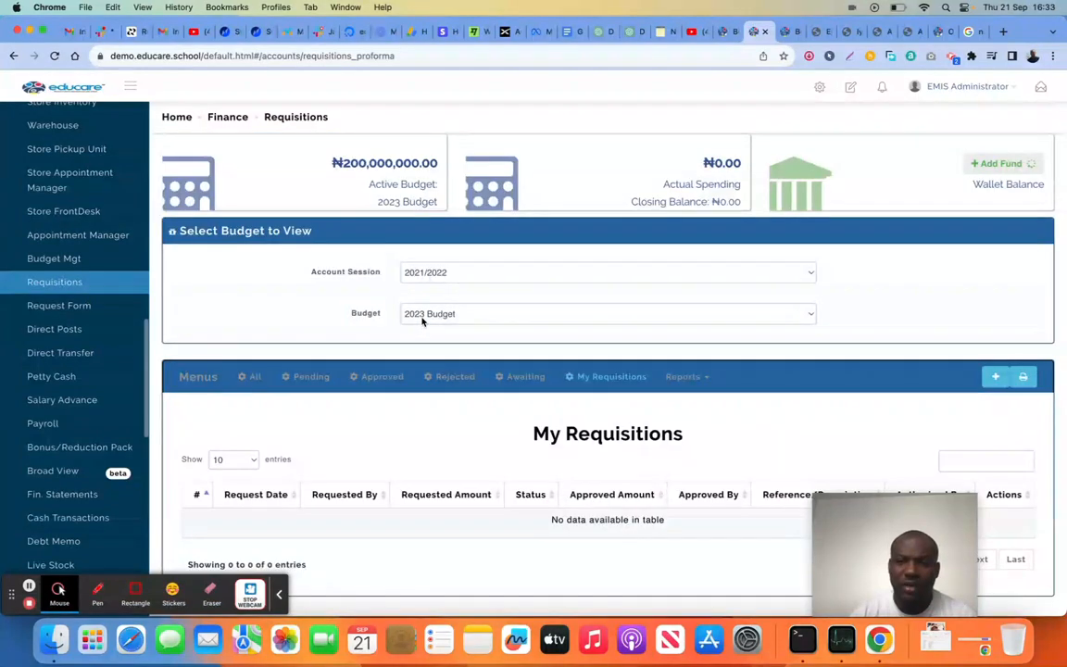
scroll(422, 322, down, 1)
click(251, 344)
scroll(476, 390, down, 1)
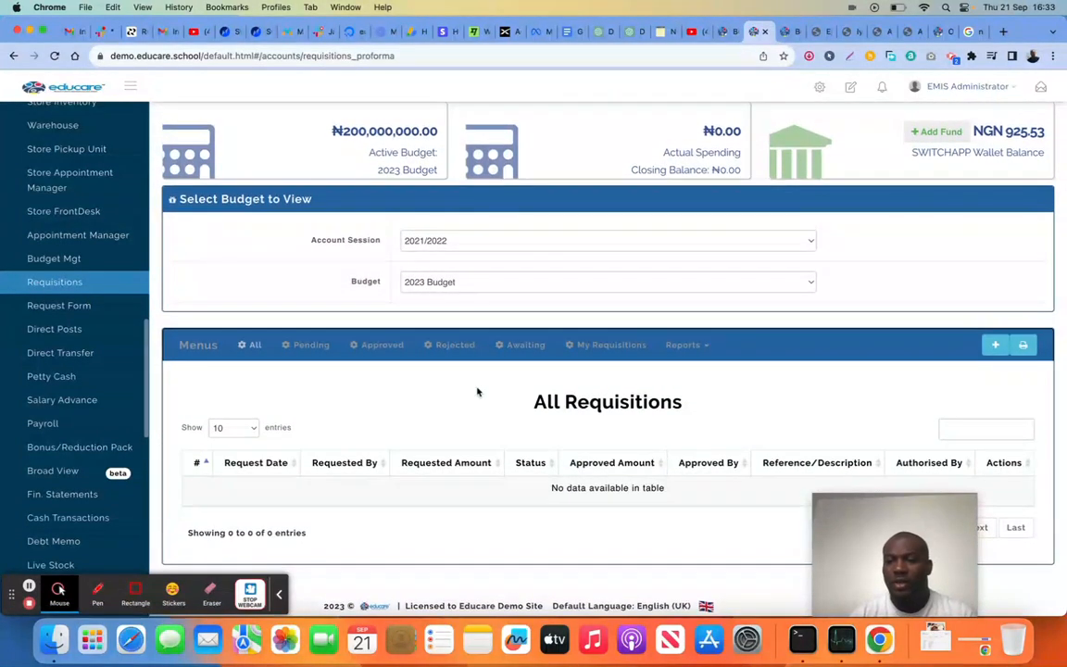
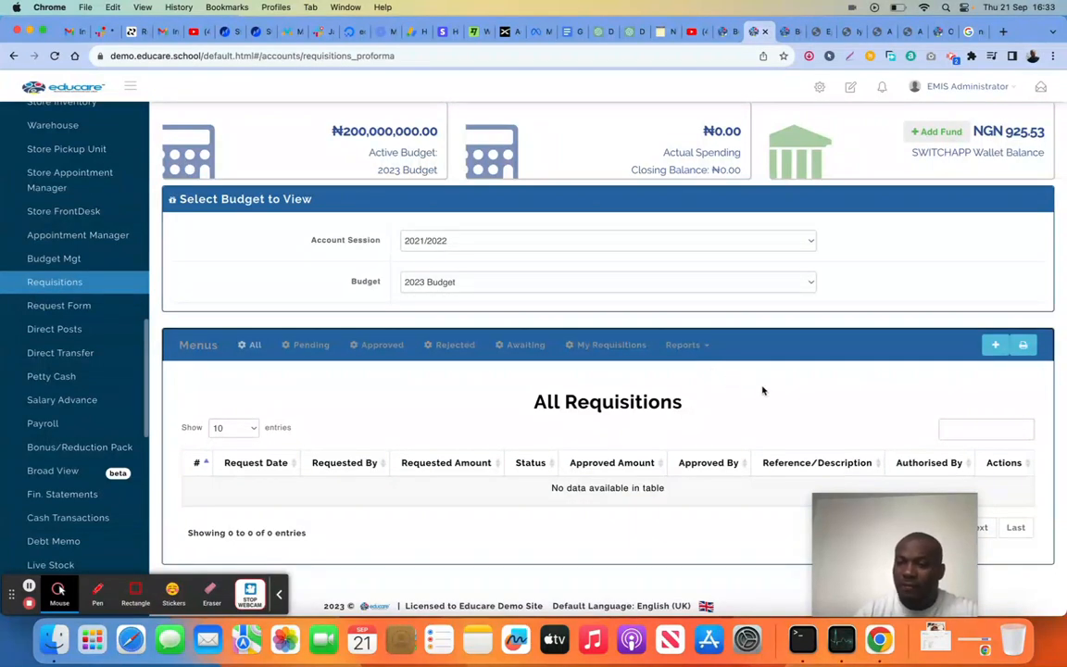
Start a new requisition and add a Meal item of 3000 with the comment "Meal for meeting" under the Feeding account
click(995, 346)
scroll(508, 405, down, 5)
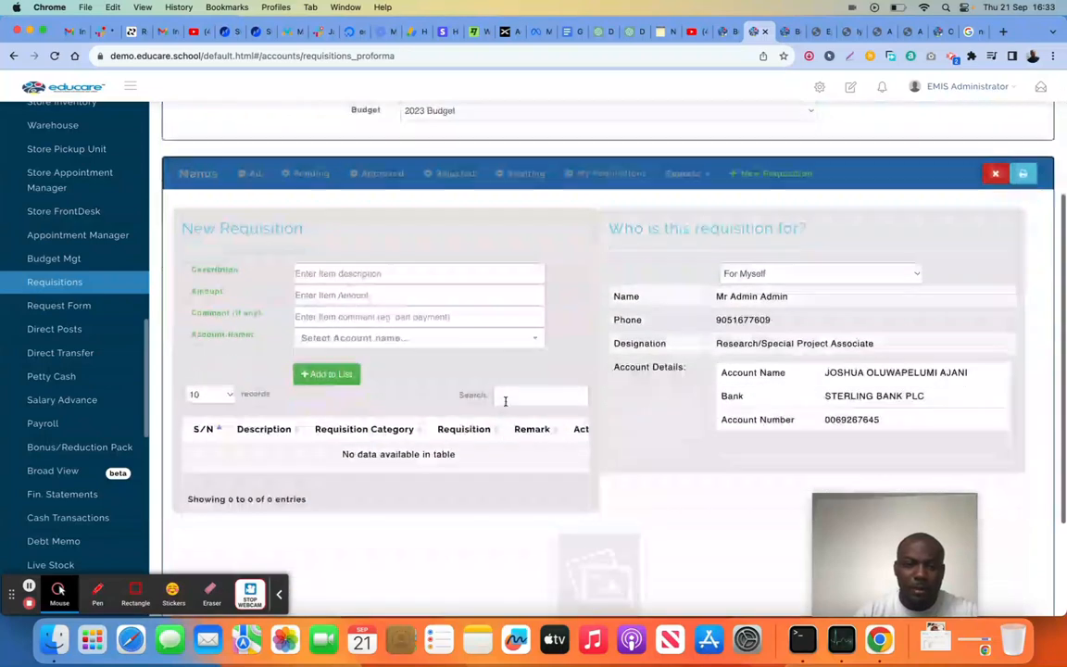
click(435, 272)
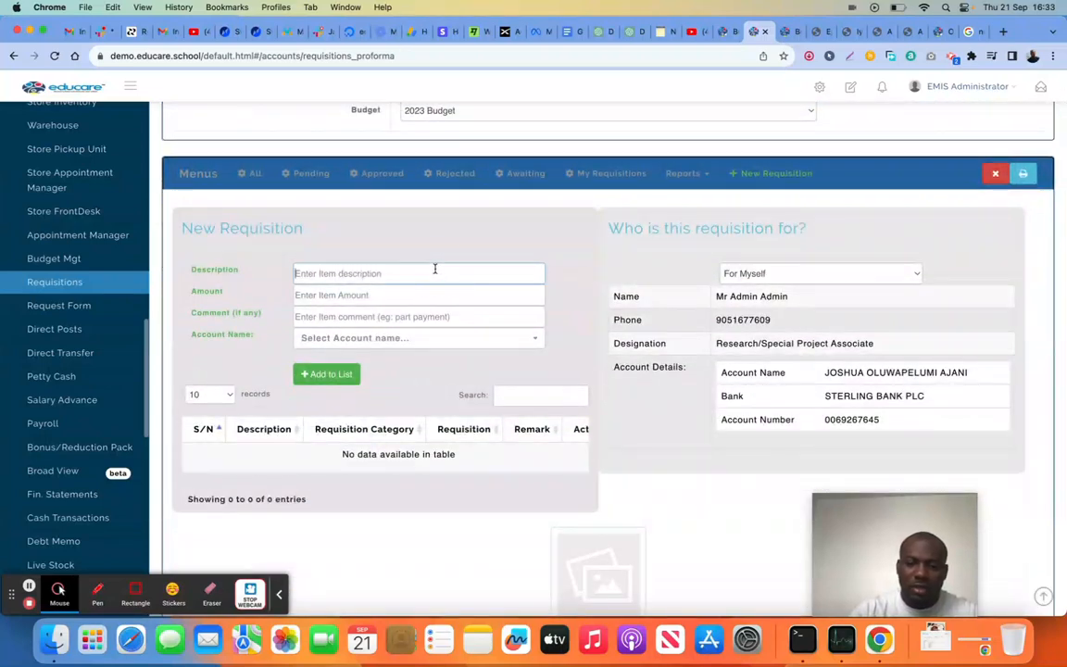
text(Meal)
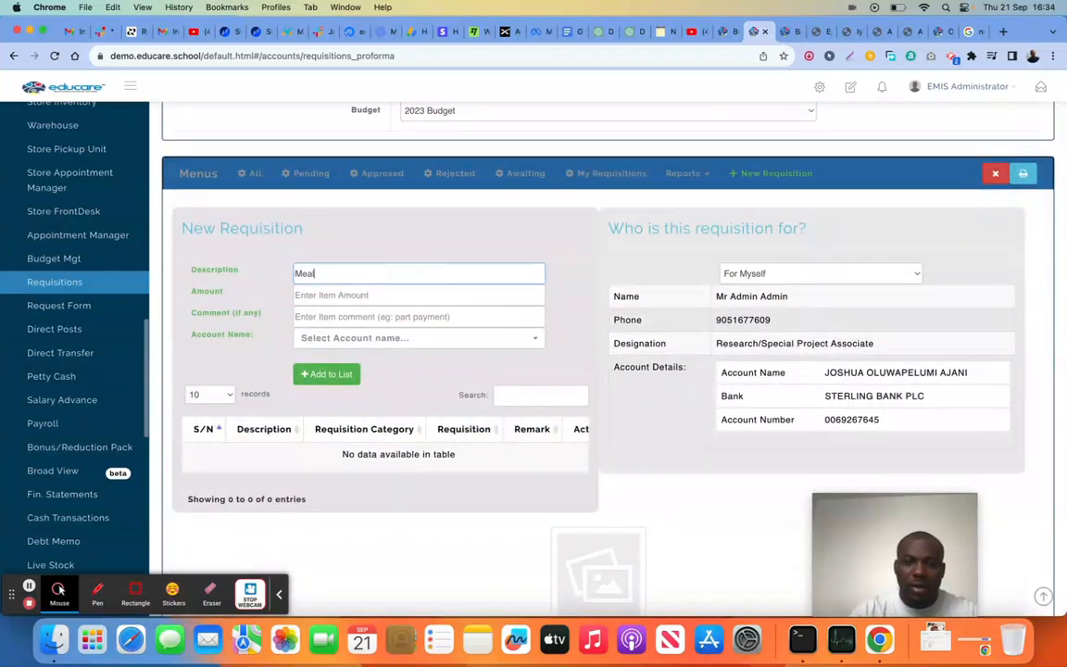
click(401, 297)
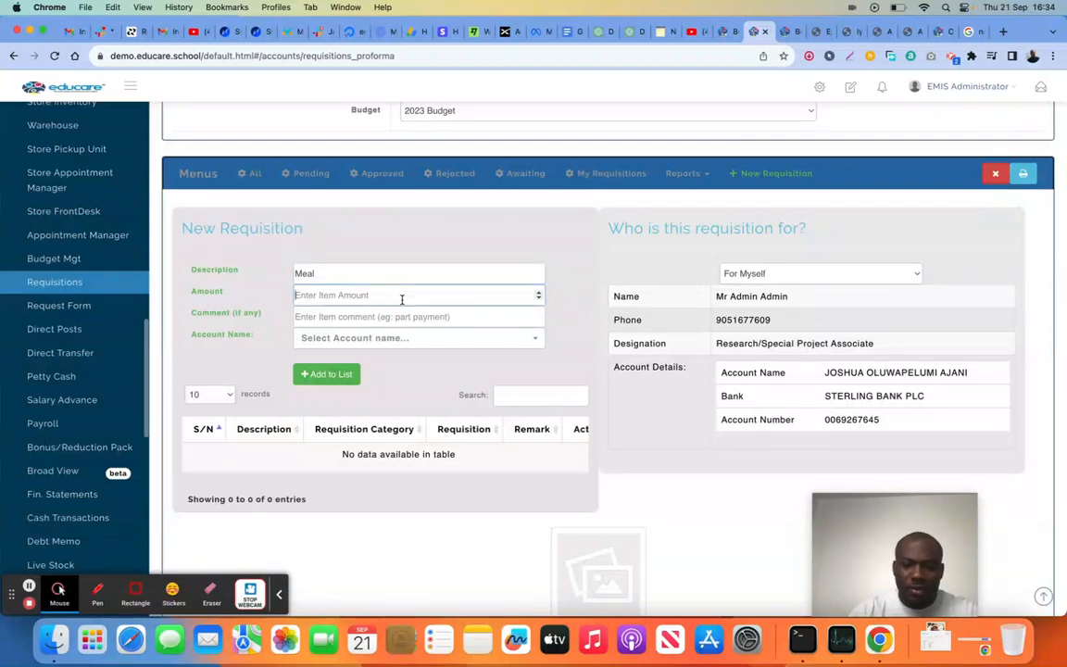
text(3000)
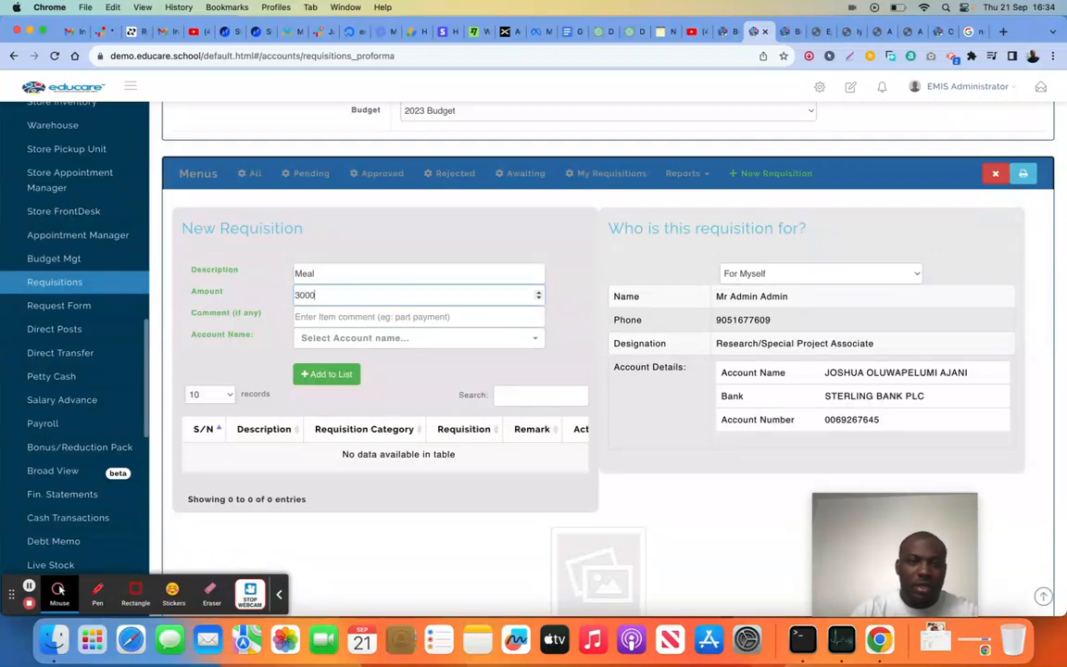
click(399, 314)
text(Meal for meeting)
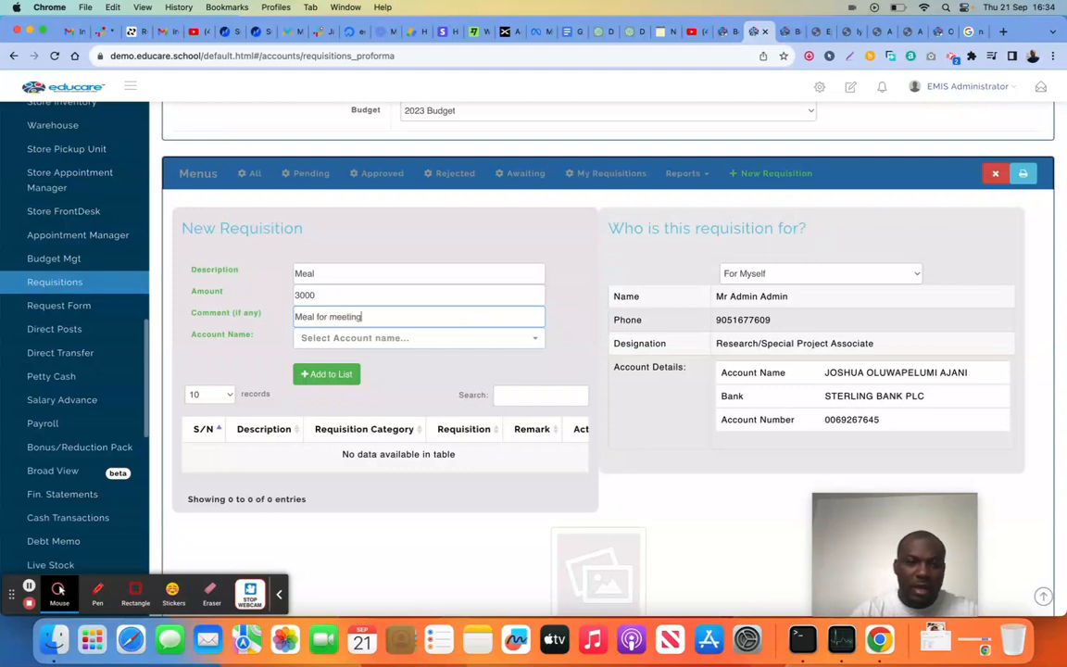
click(404, 341)
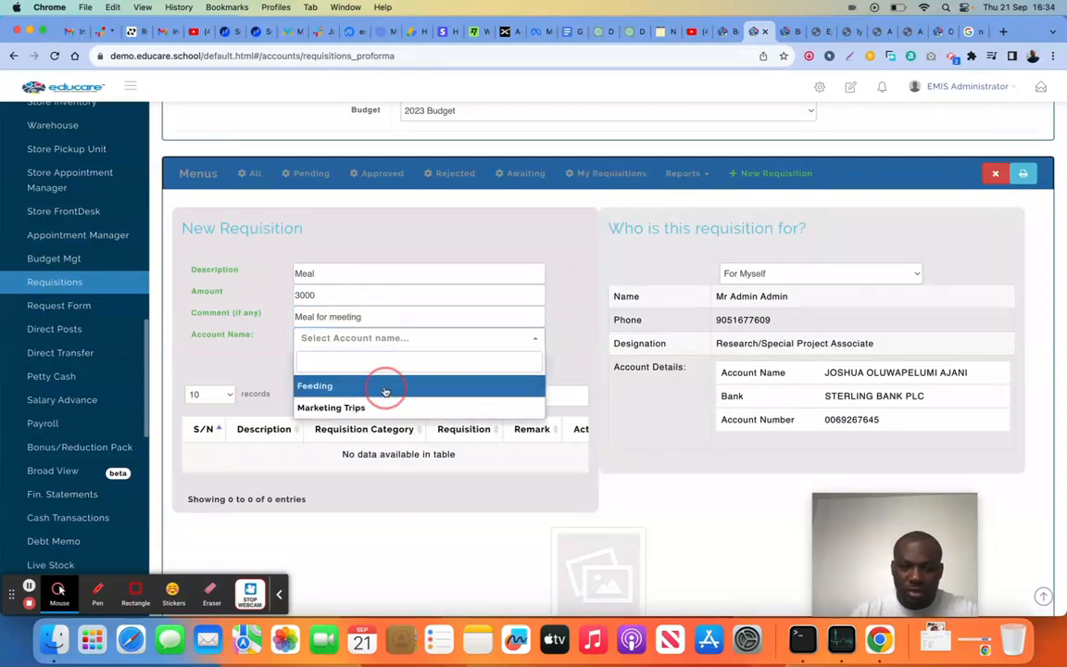
click(386, 387)
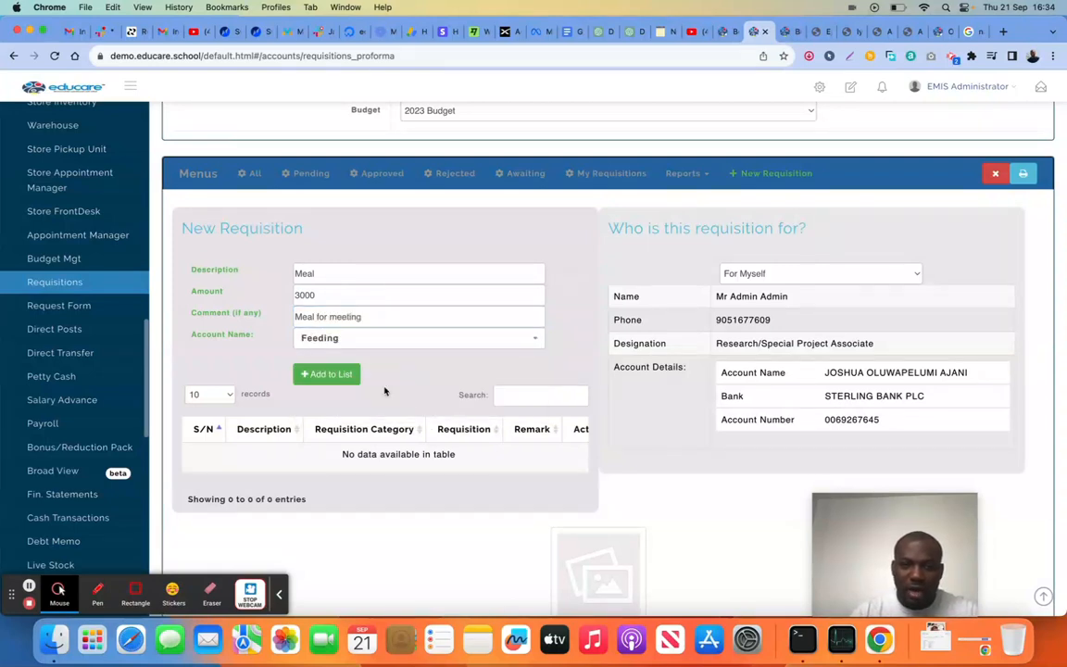
click(338, 375)
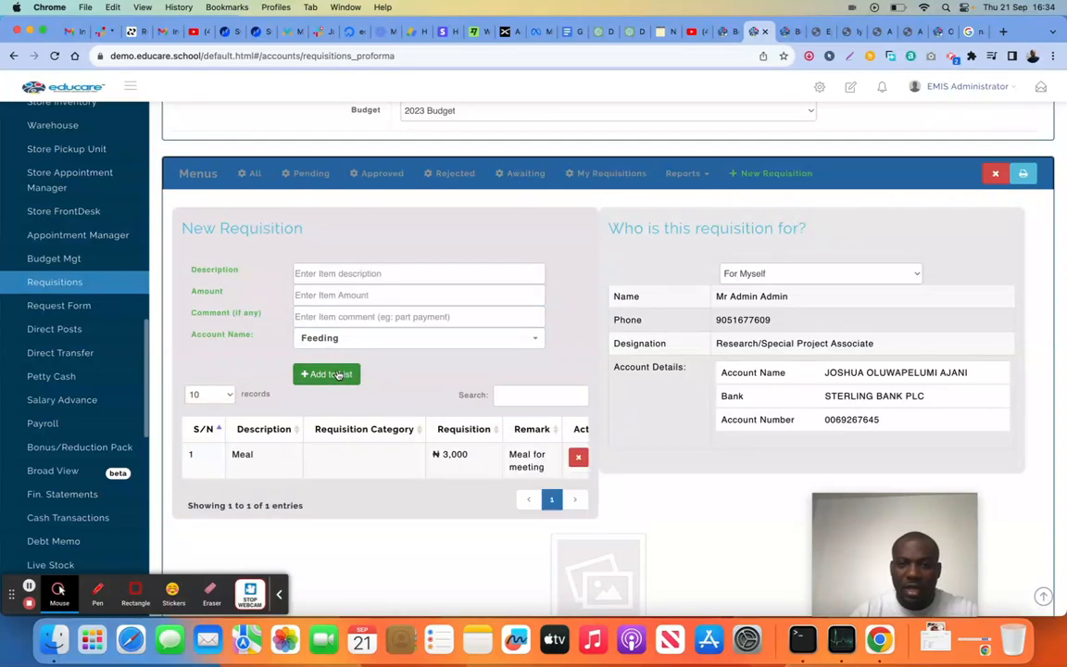
Make the requisition For External/Contract Staff, search for and select the person designated CONTRACT STAFF, and submit the requisition
click(794, 274)
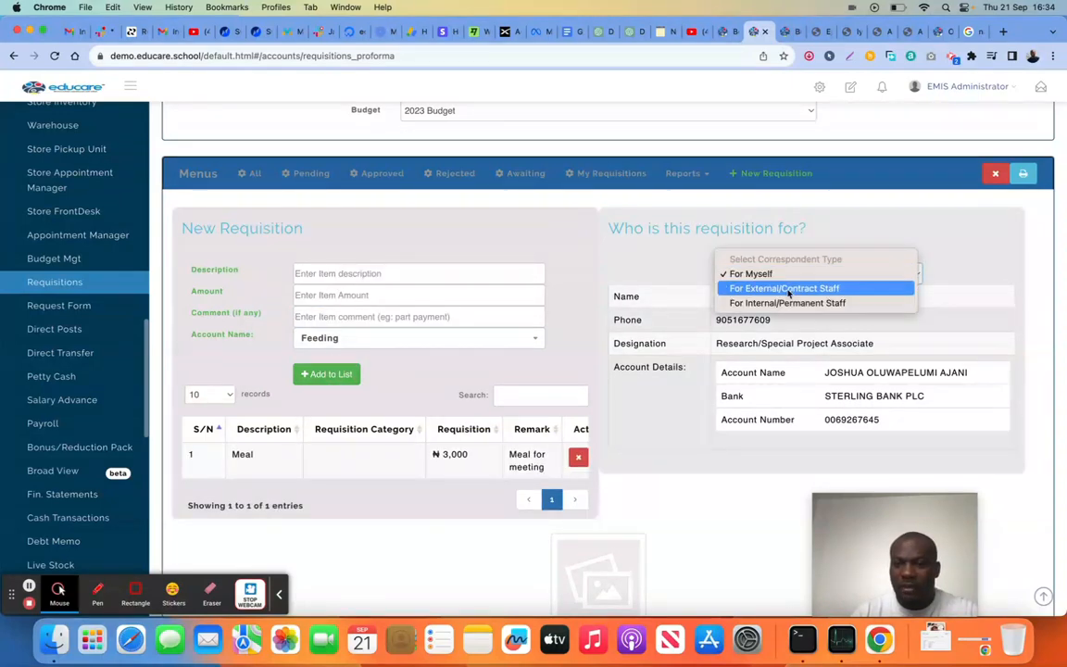
click(788, 289)
click(804, 294)
text(onyia)
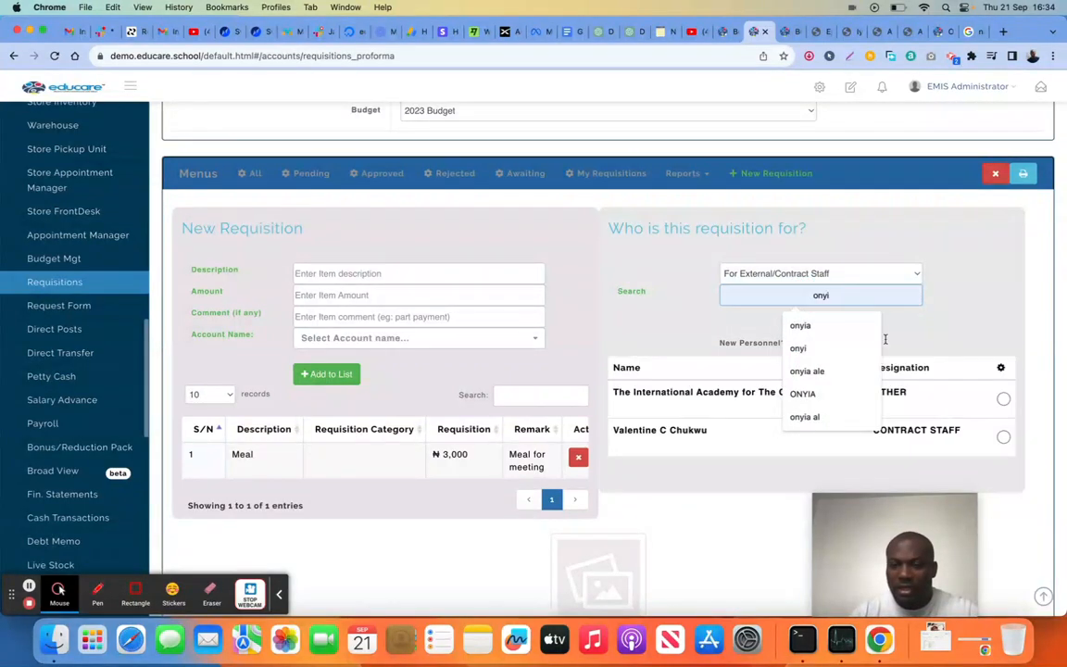
key(BackSpace)
key(BackSpace)
key(BackSpace)
click(1005, 441)
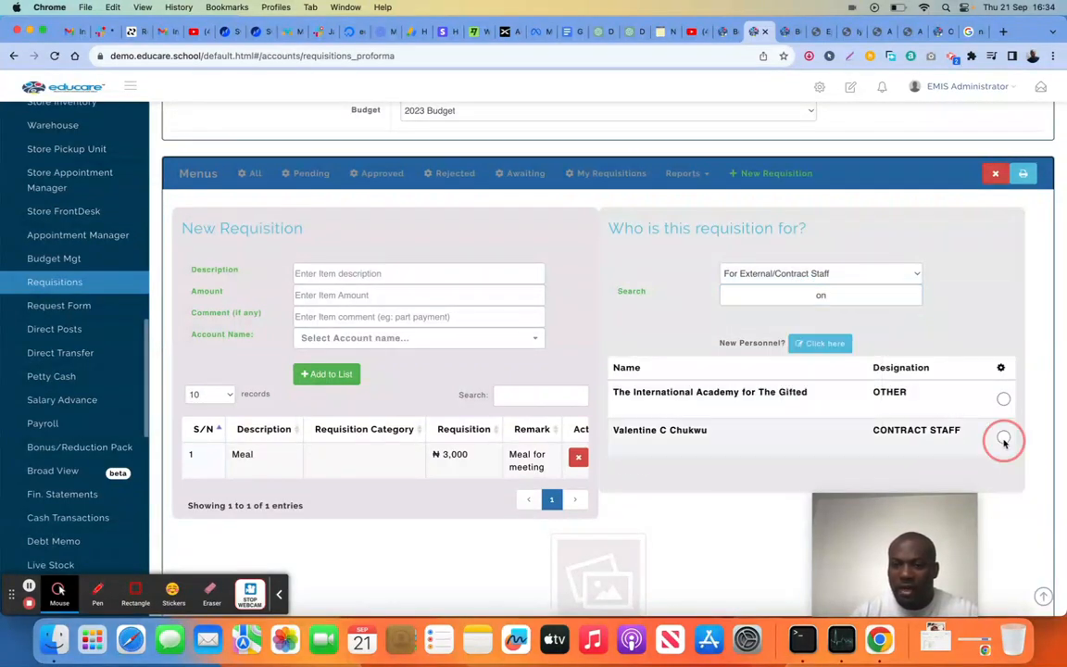
scroll(598, 421, down, 5)
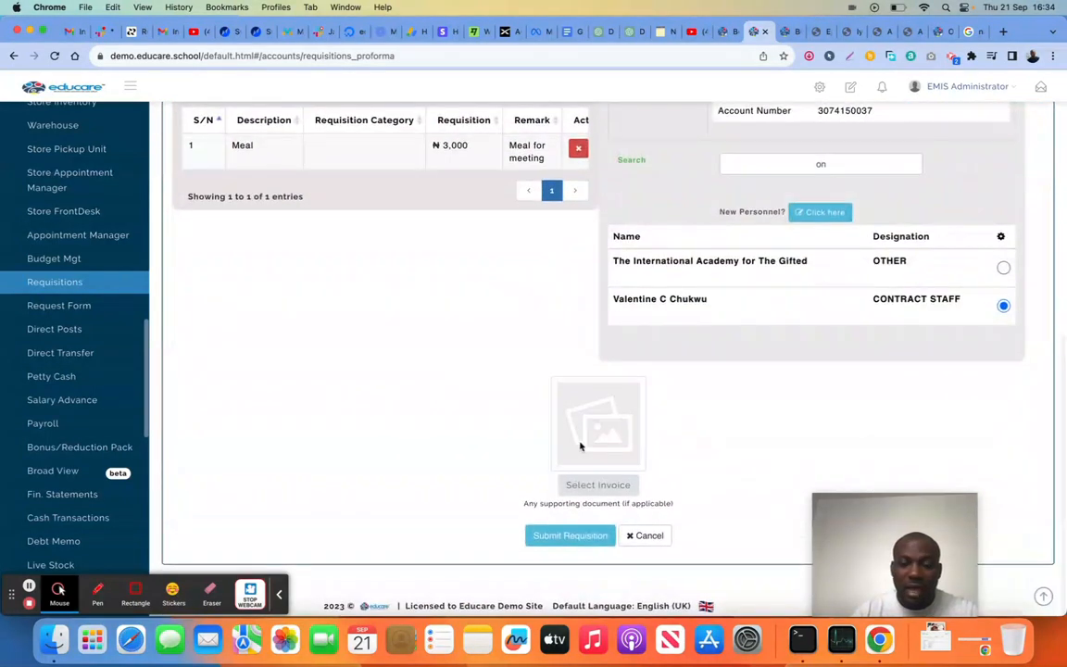
click(571, 536)
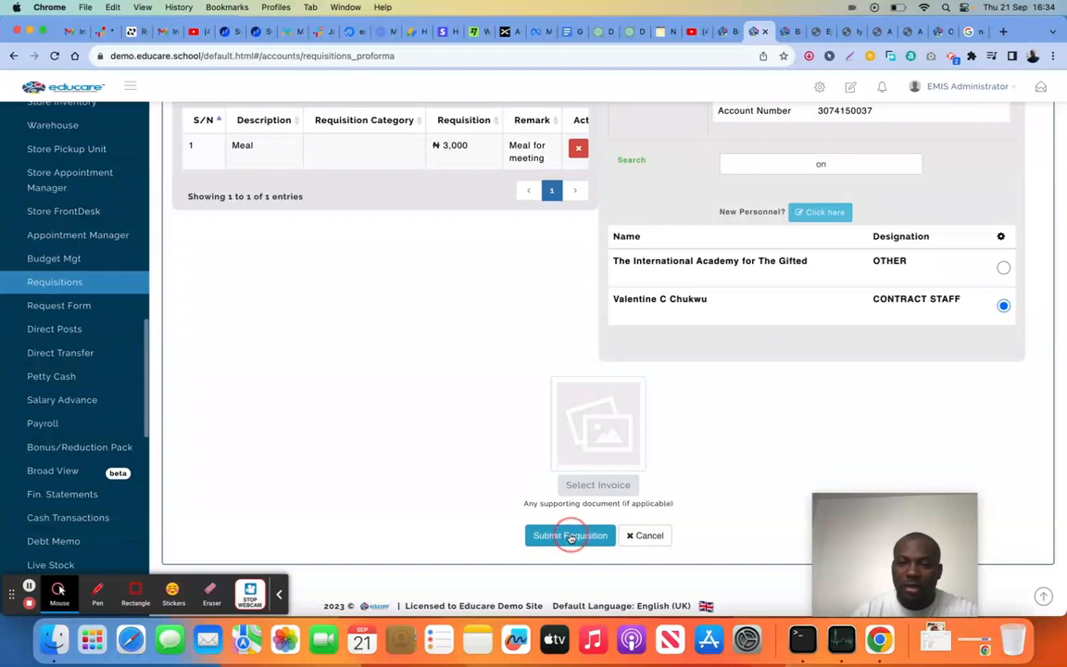
Open the pending Meal requisition's details, mark its item for approval, and approve the requisition
scroll(426, 399, down, 1)
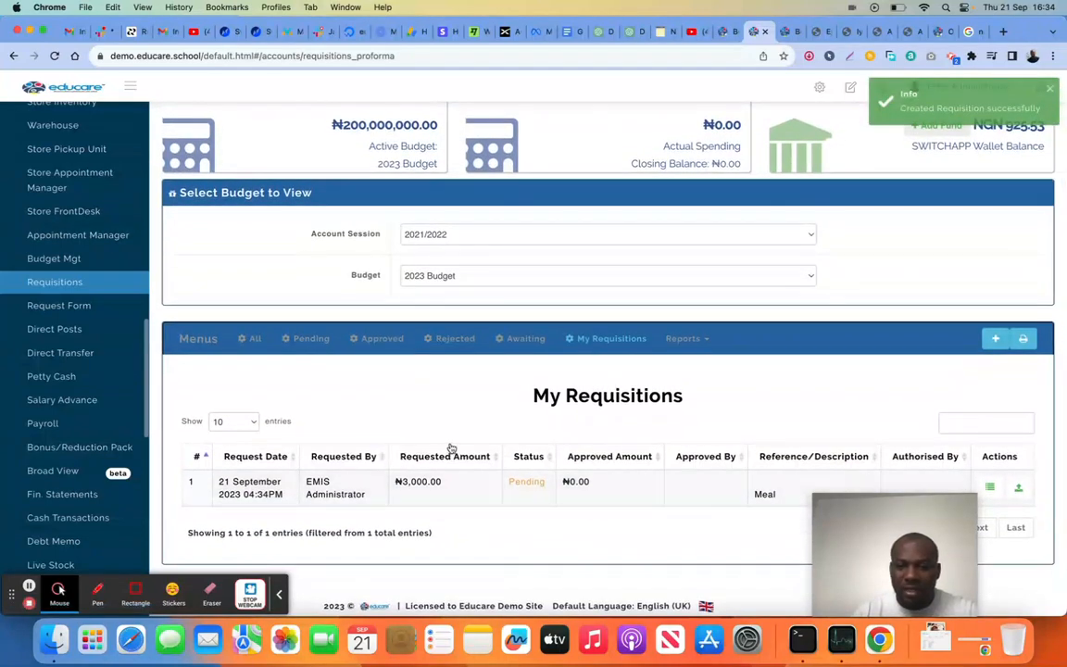
click(990, 487)
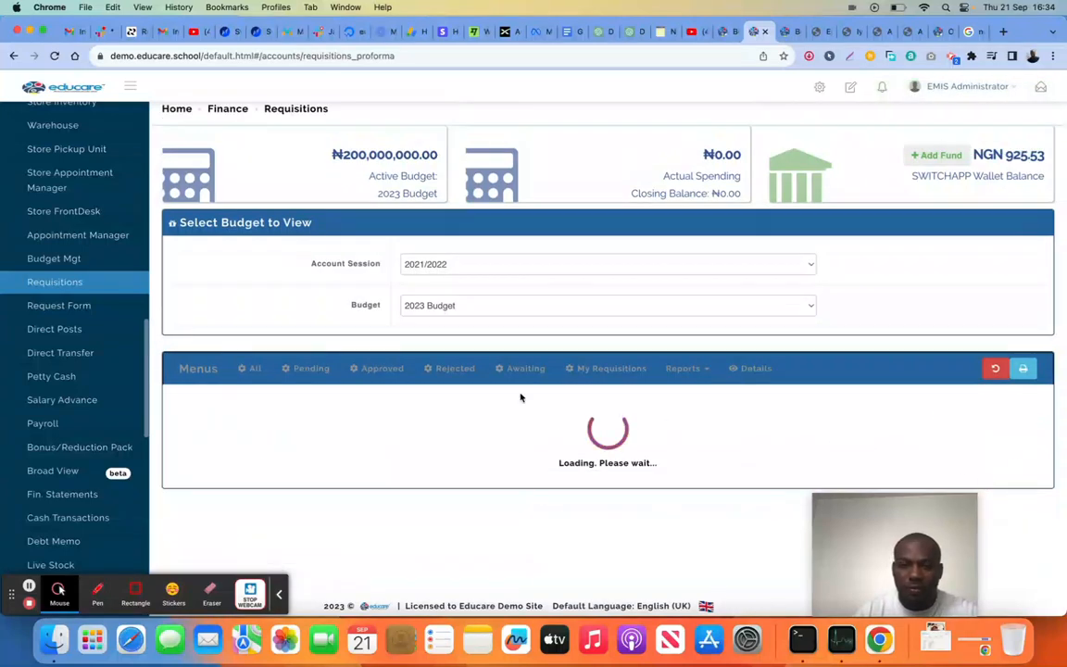
scroll(522, 397, down, 5)
click(1005, 463)
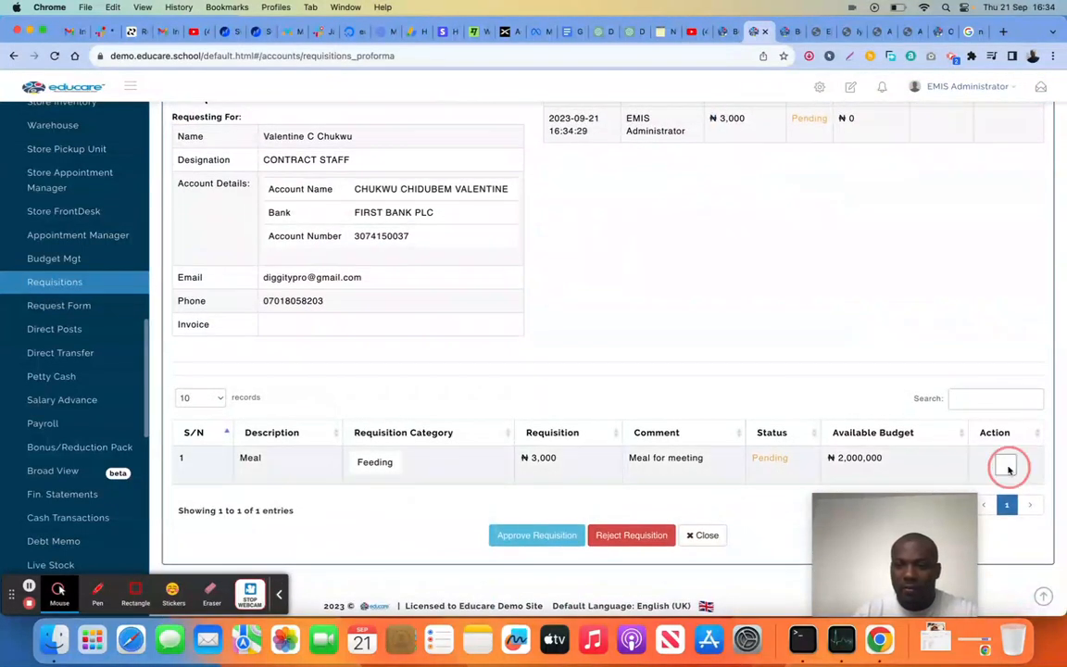
click(521, 530)
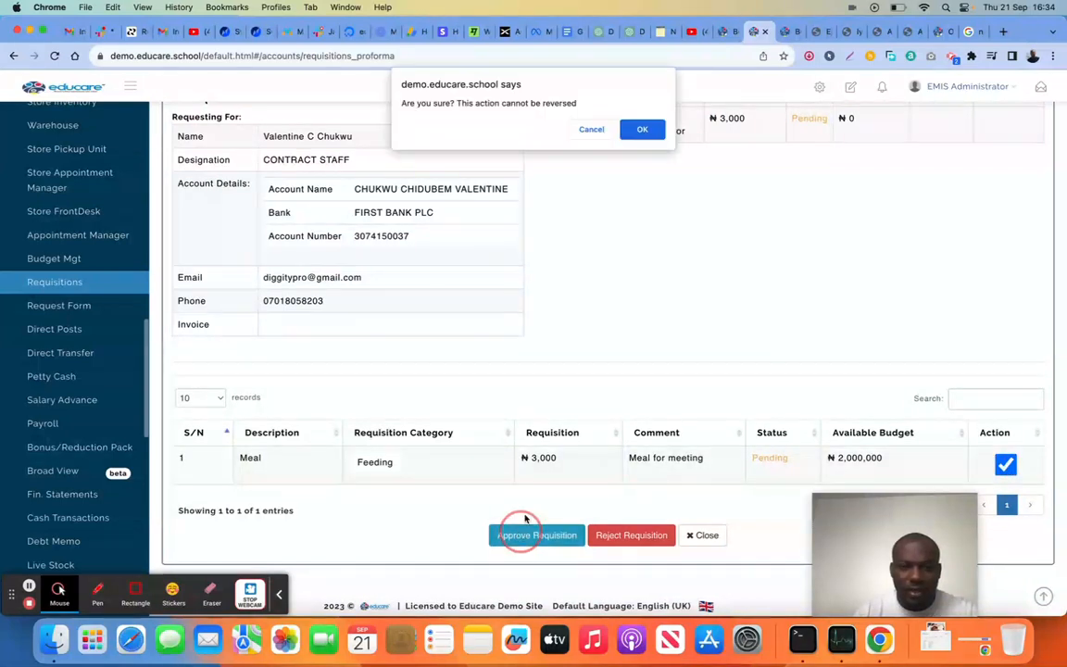
click(642, 130)
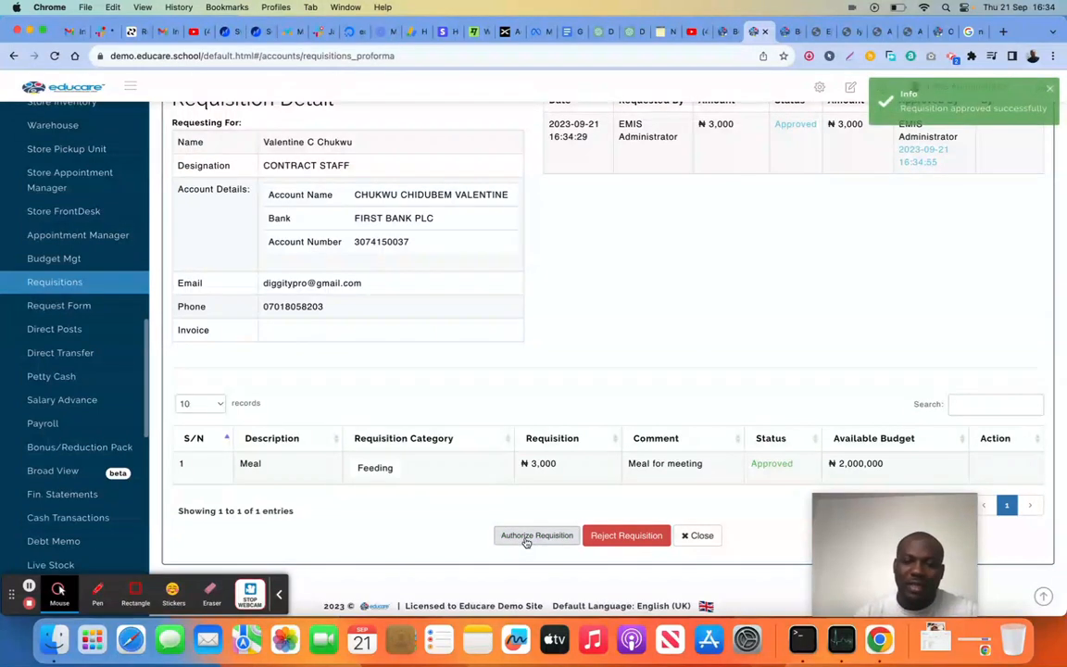
Examine the requisition's authorization options with Bank as source and Wallet Transfer (SWITCHAPP) as payment mode, then return to all requisitions
click(526, 538)
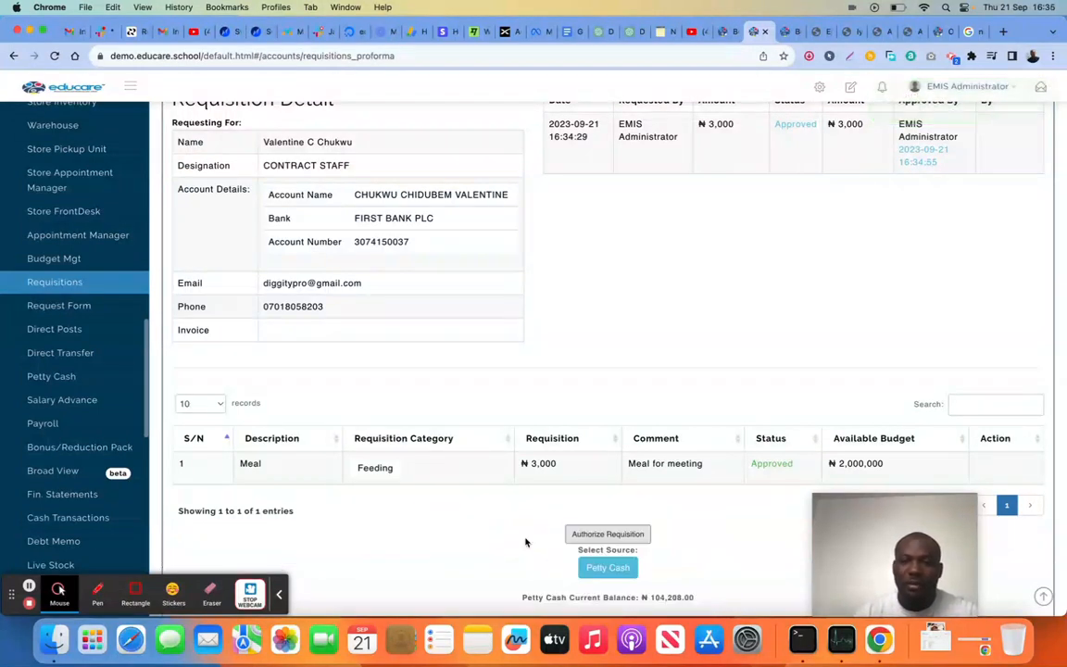
scroll(629, 436, down, 1)
scroll(628, 436, up, 1)
scroll(628, 435, down, 4)
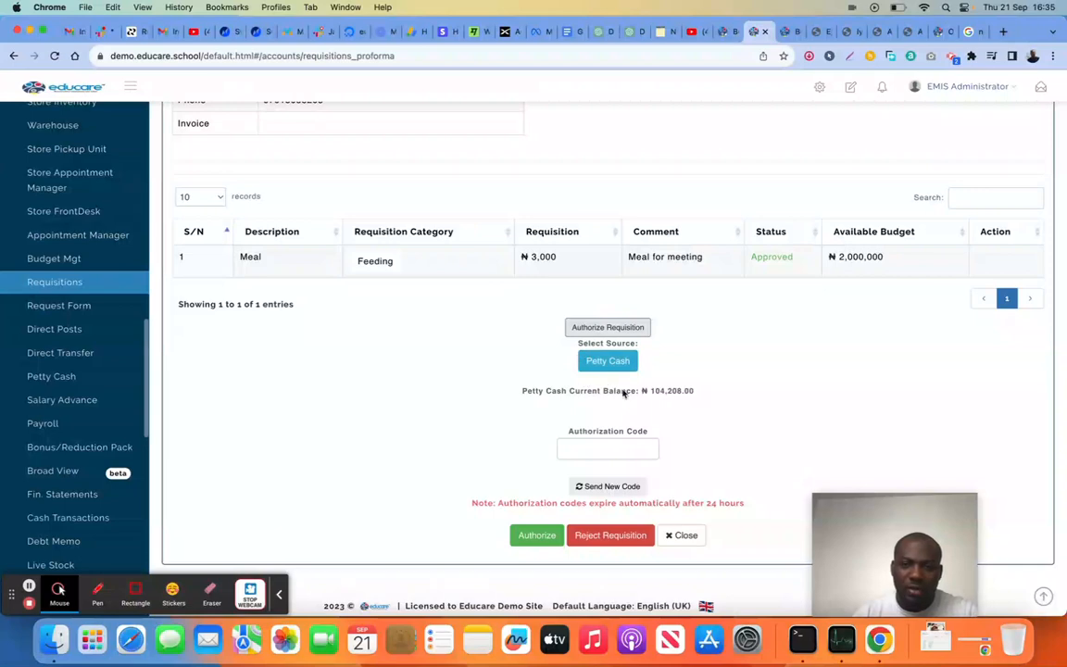
click(609, 361)
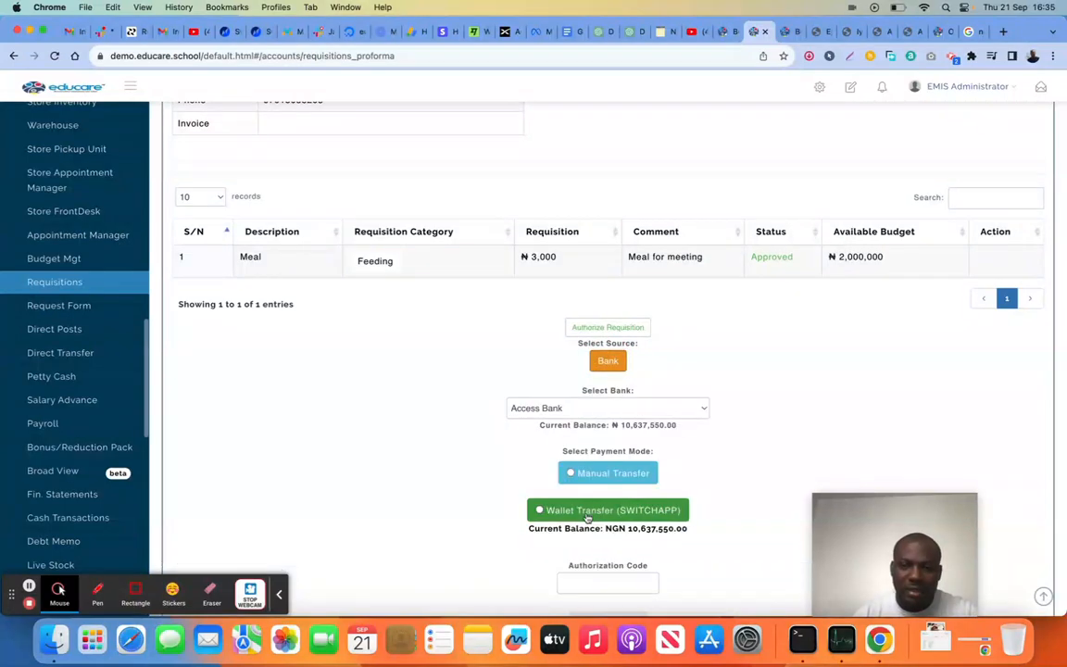
click(556, 511)
scroll(482, 482, down, 3)
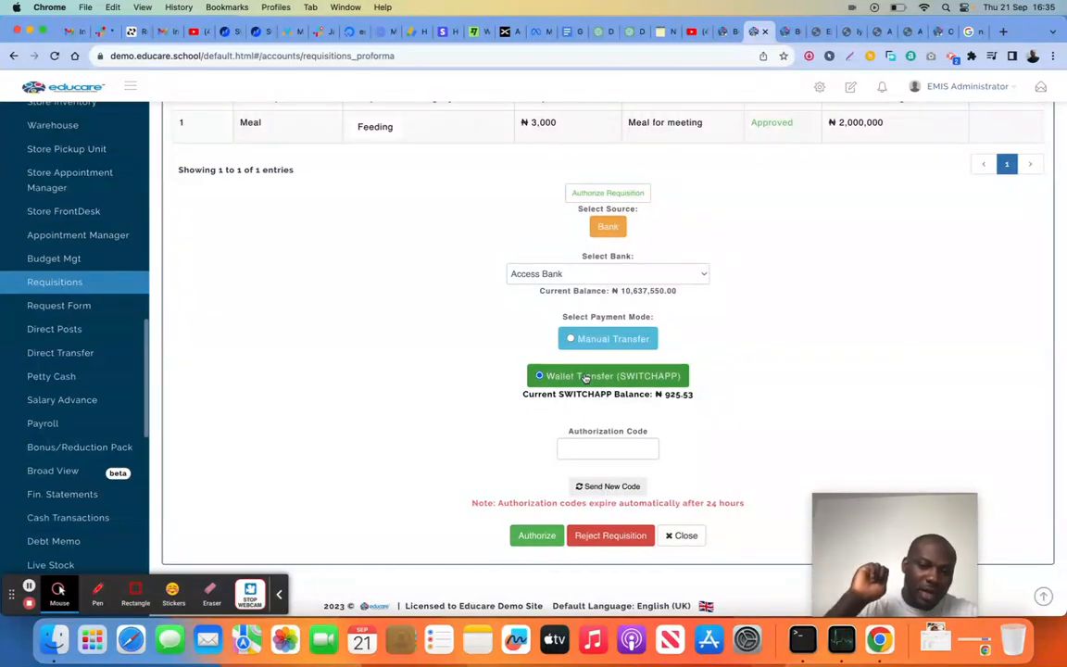
click(686, 535)
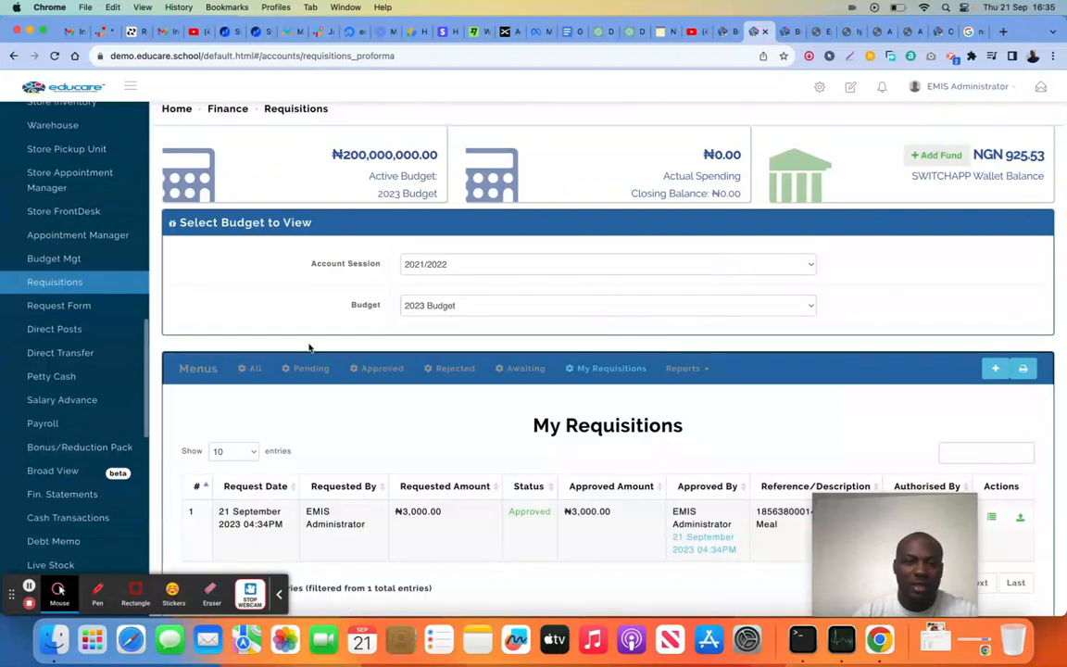
click(248, 368)
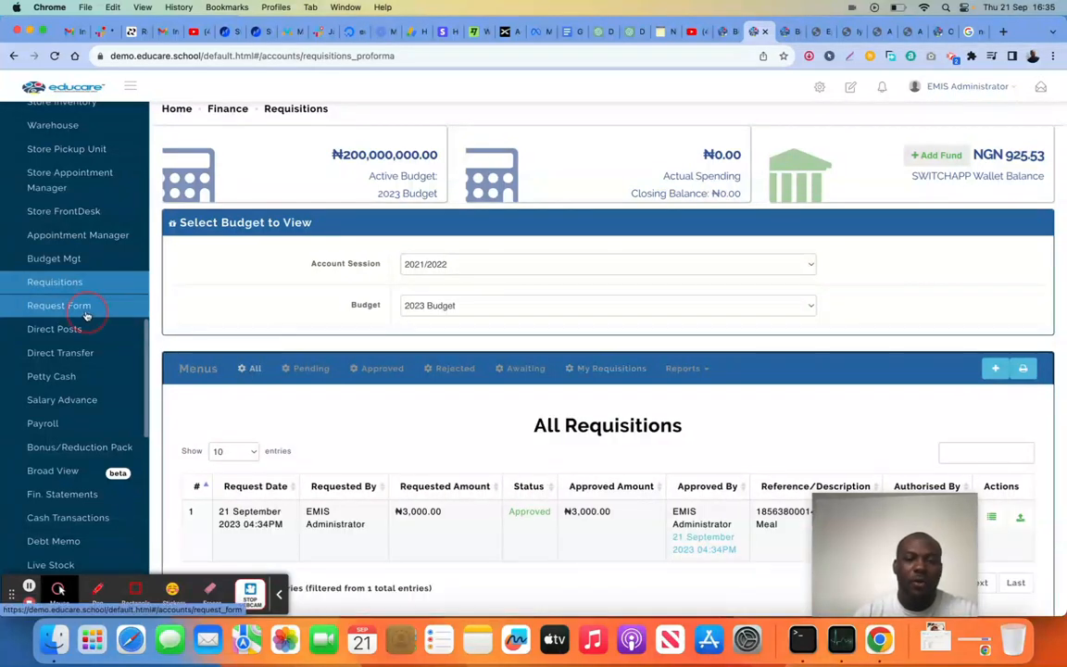
On the Request Form page, start a new Store Item request for Girls Uniform and review the available priority levels
click(86, 316)
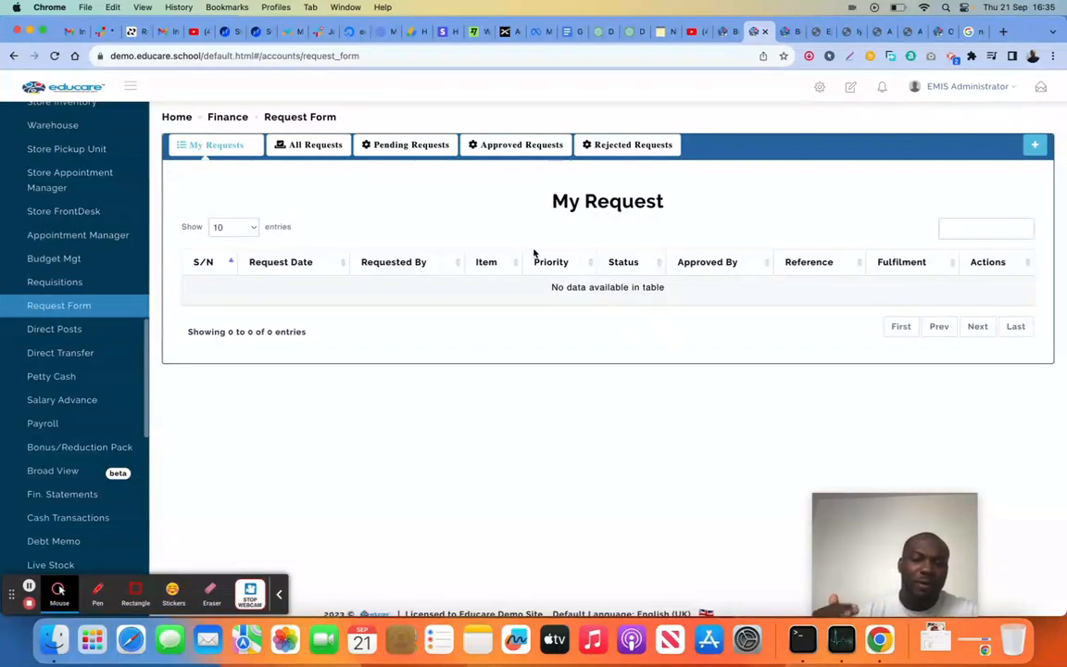
click(1035, 146)
click(556, 247)
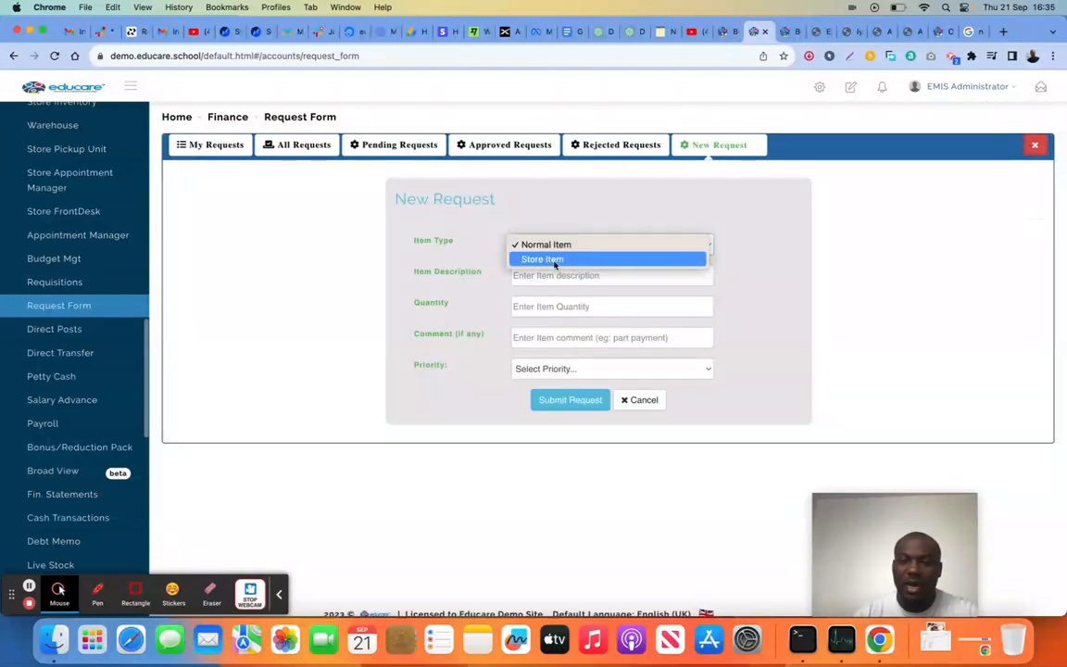
click(556, 260)
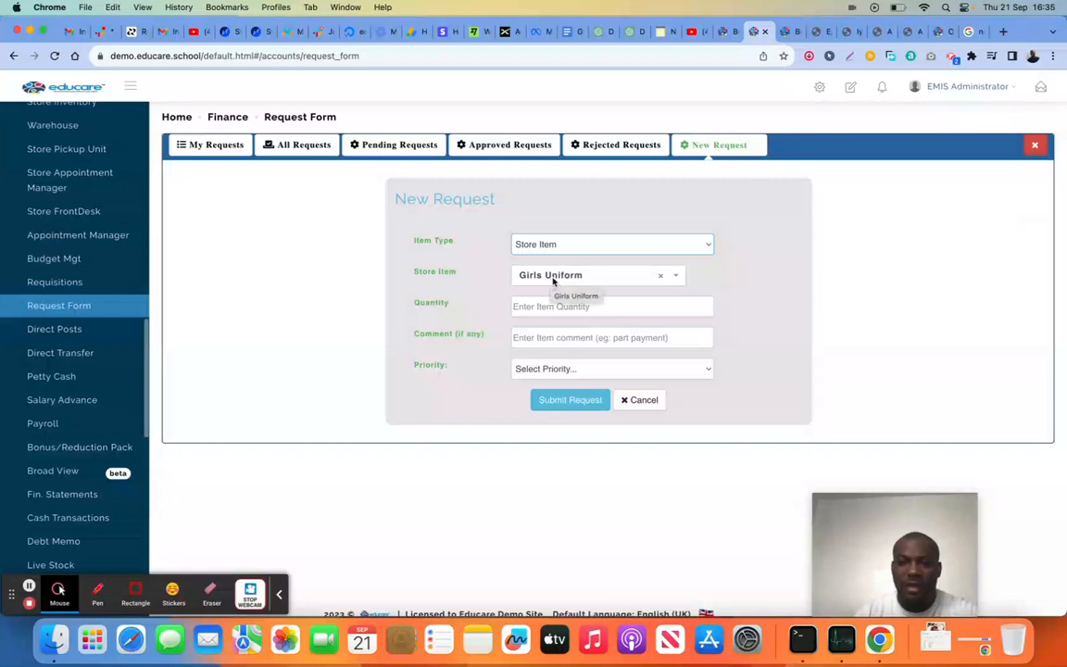
click(554, 280)
click(581, 320)
click(562, 308)
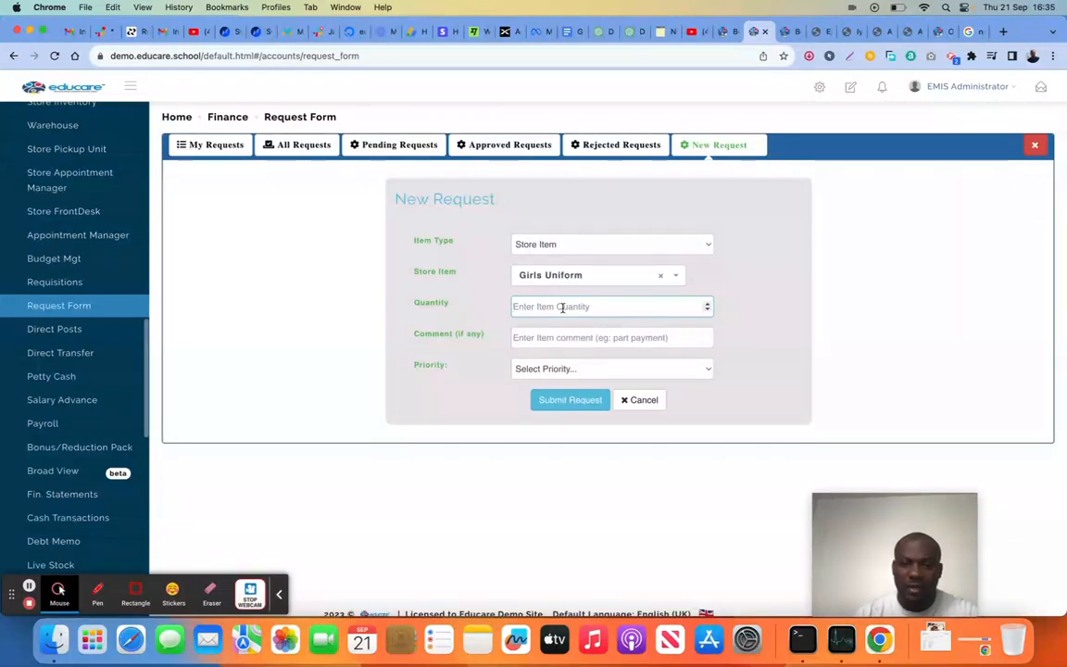
click(564, 368)
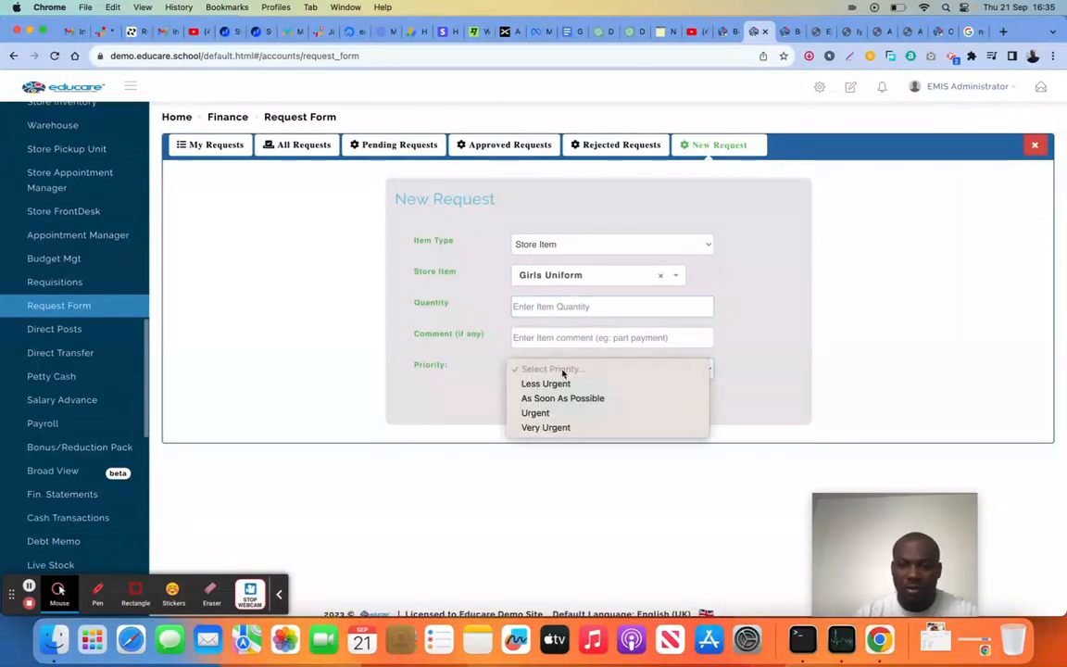
click(492, 412)
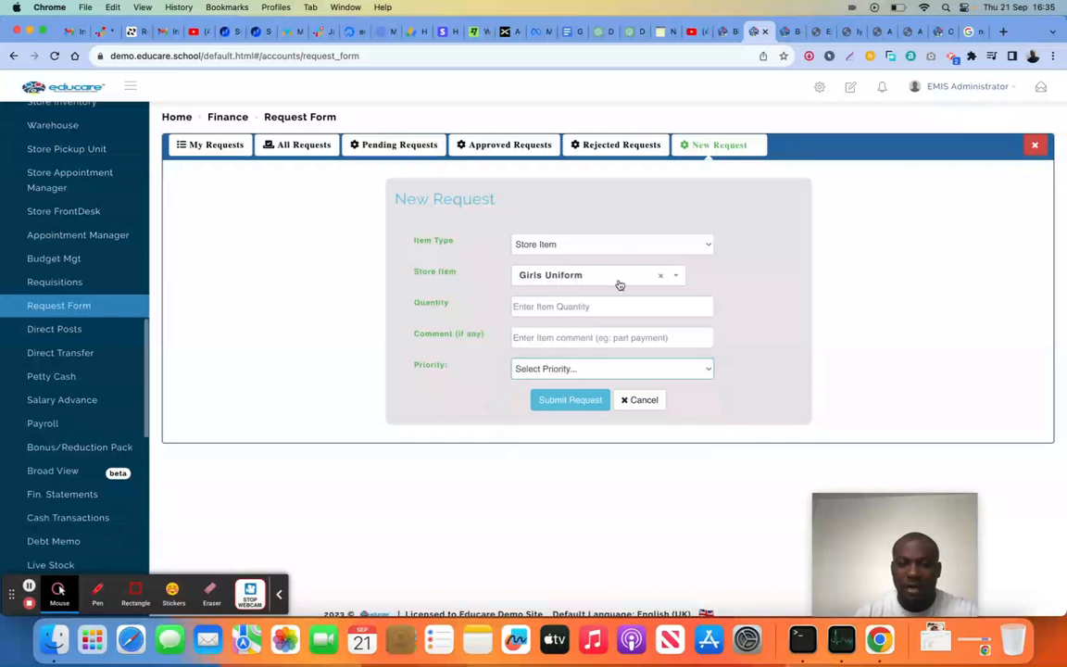
Switch the new request's item type to Normal Item and look at its item description field
click(595, 244)
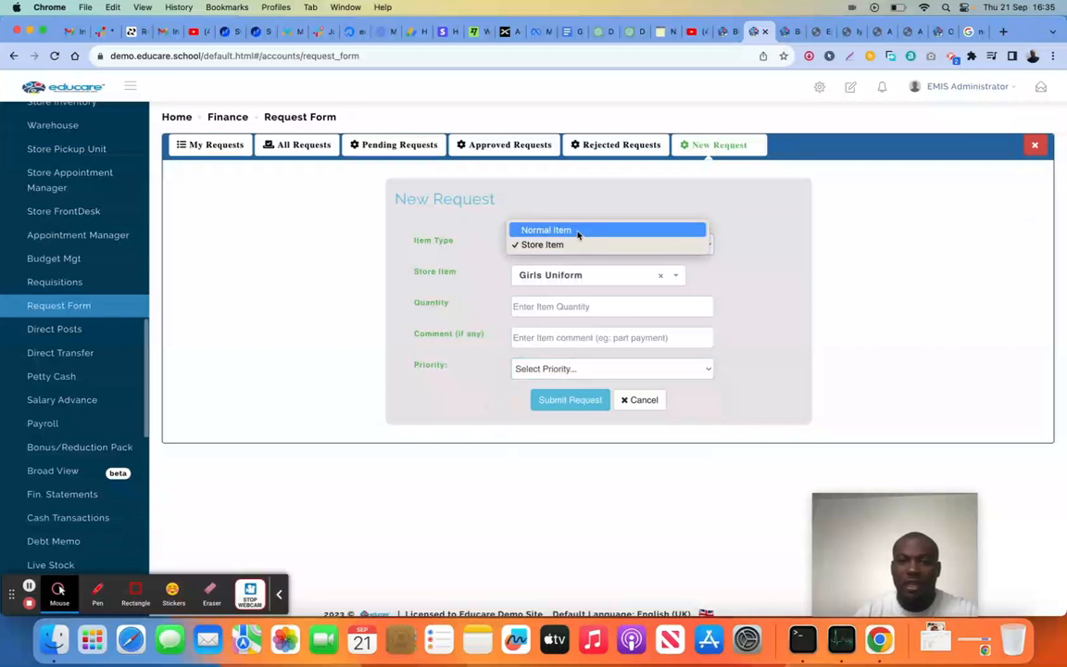
click(578, 230)
click(572, 275)
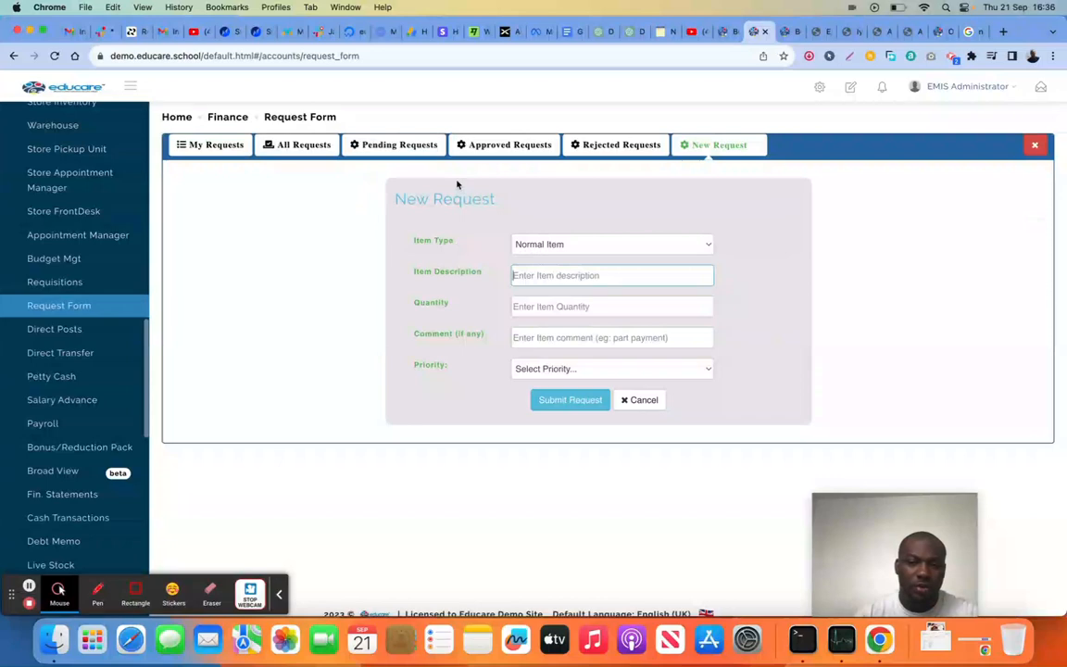
On the Direct Posts page, start a new posting described as Test, with amount 3000 and account Tuition
click(61, 332)
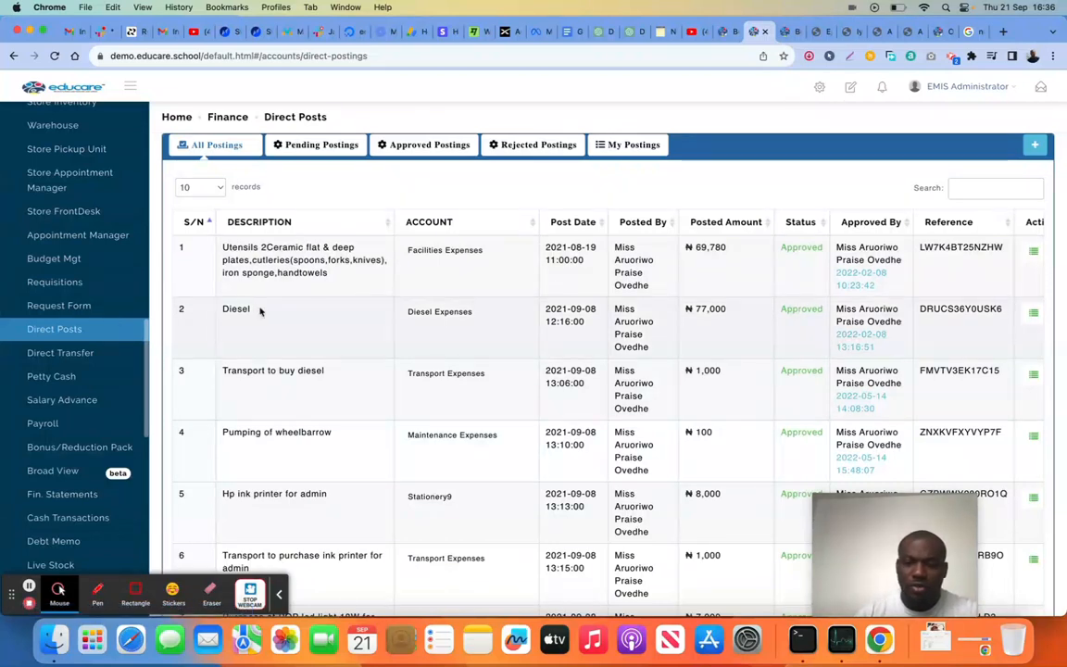
click(1035, 144)
click(567, 245)
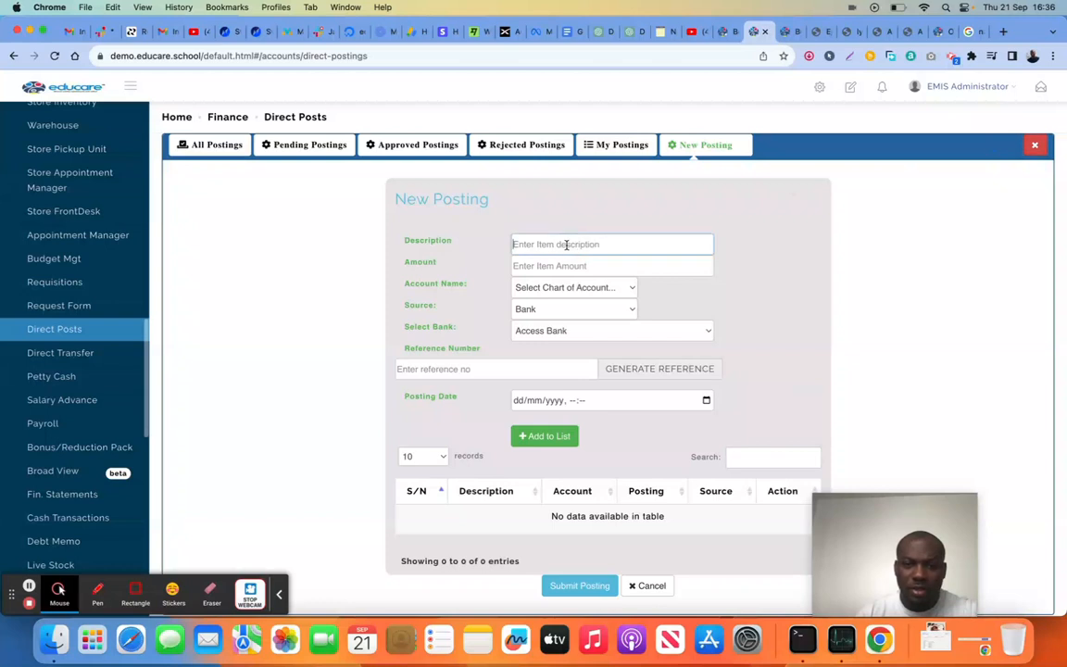
text(Test)
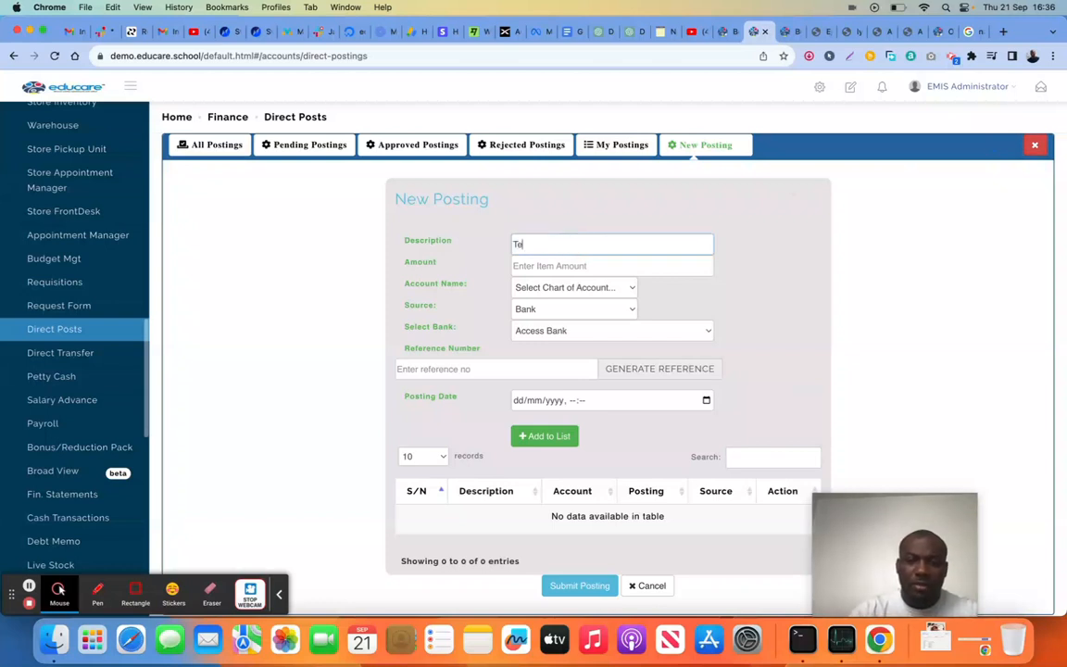
click(561, 265)
text(3000)
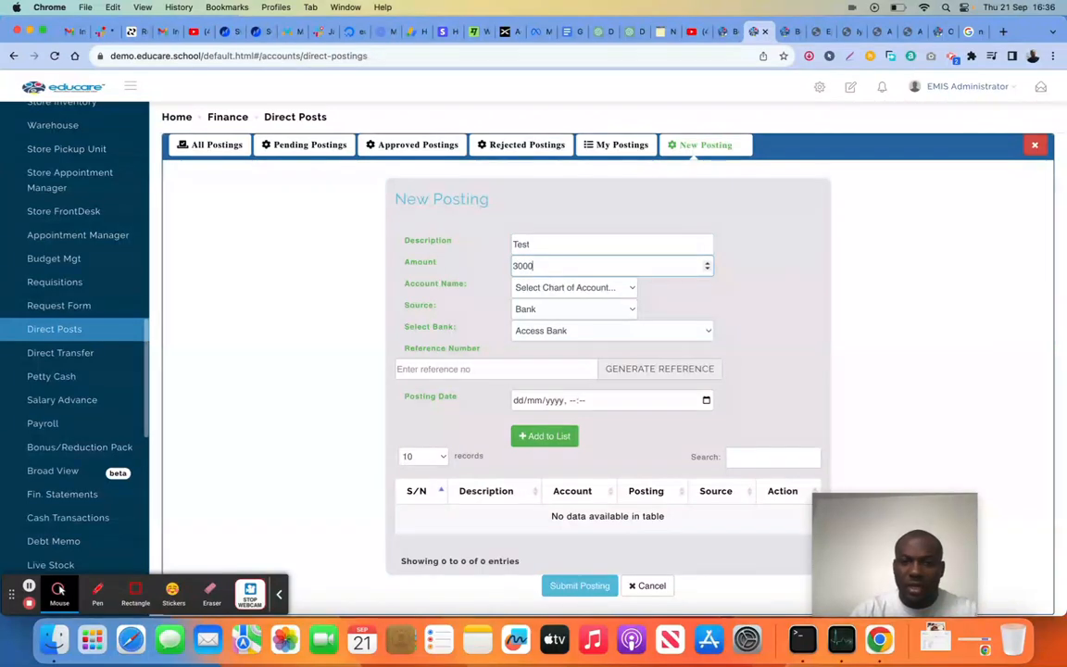
click(563, 287)
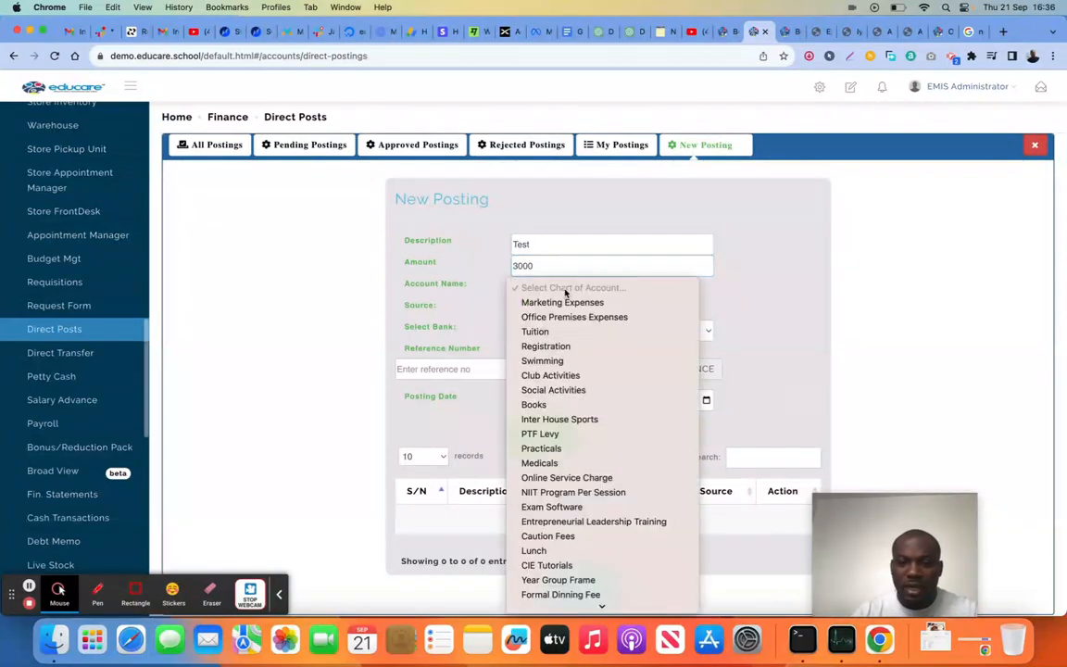
click(587, 331)
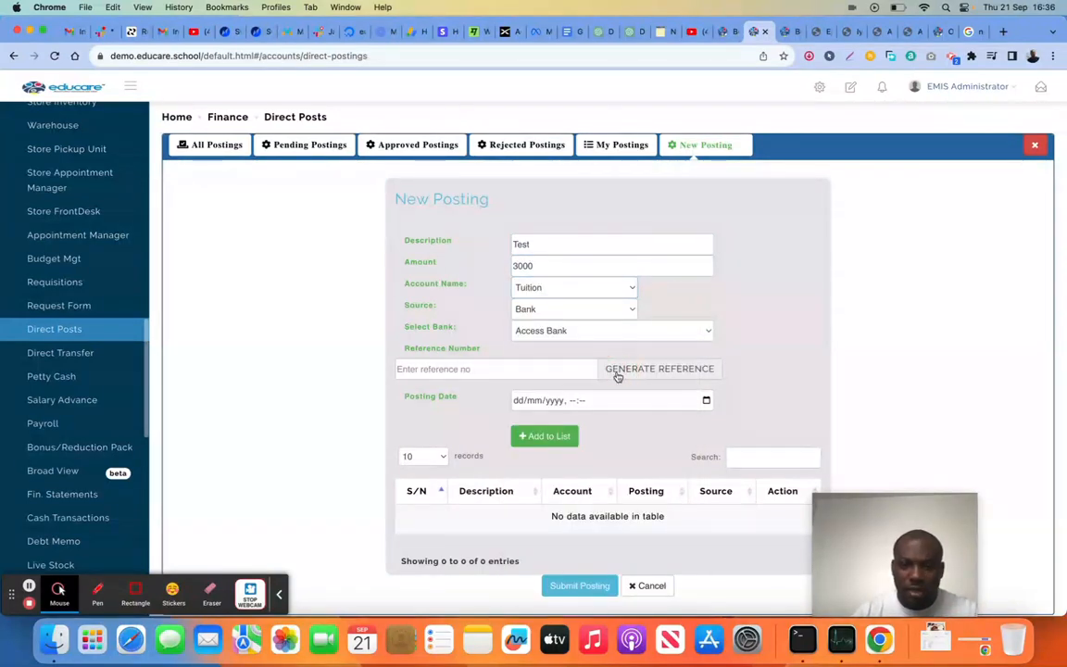
Set the posting date to 21/09/2023, 16:36, generate a reference number, and add the Test posting to the list
click(706, 400)
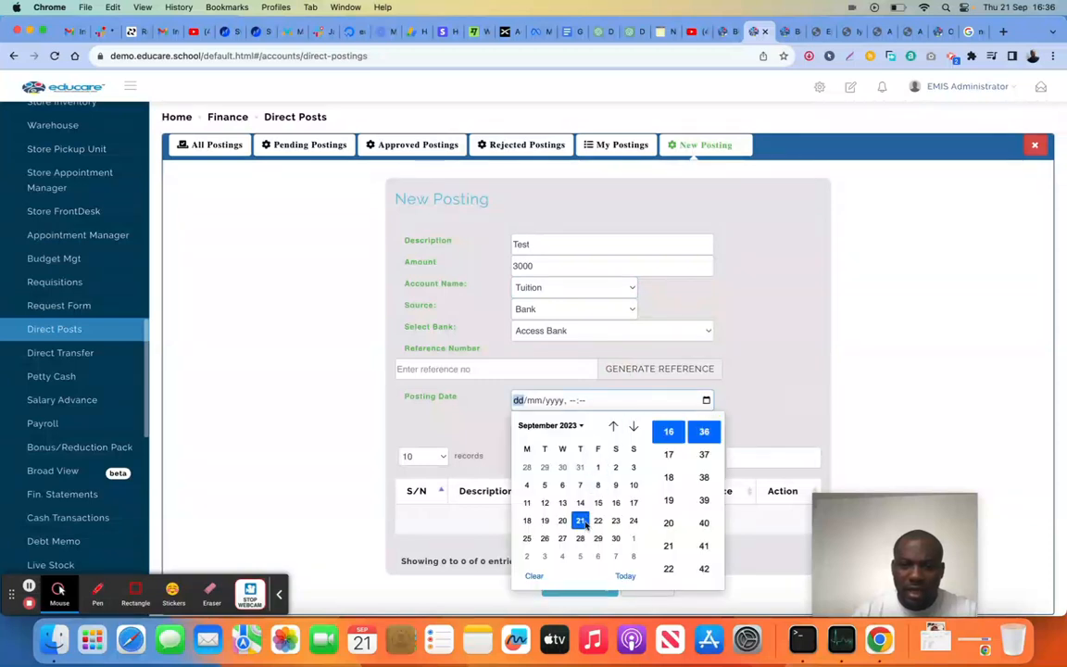
click(580, 521)
click(773, 406)
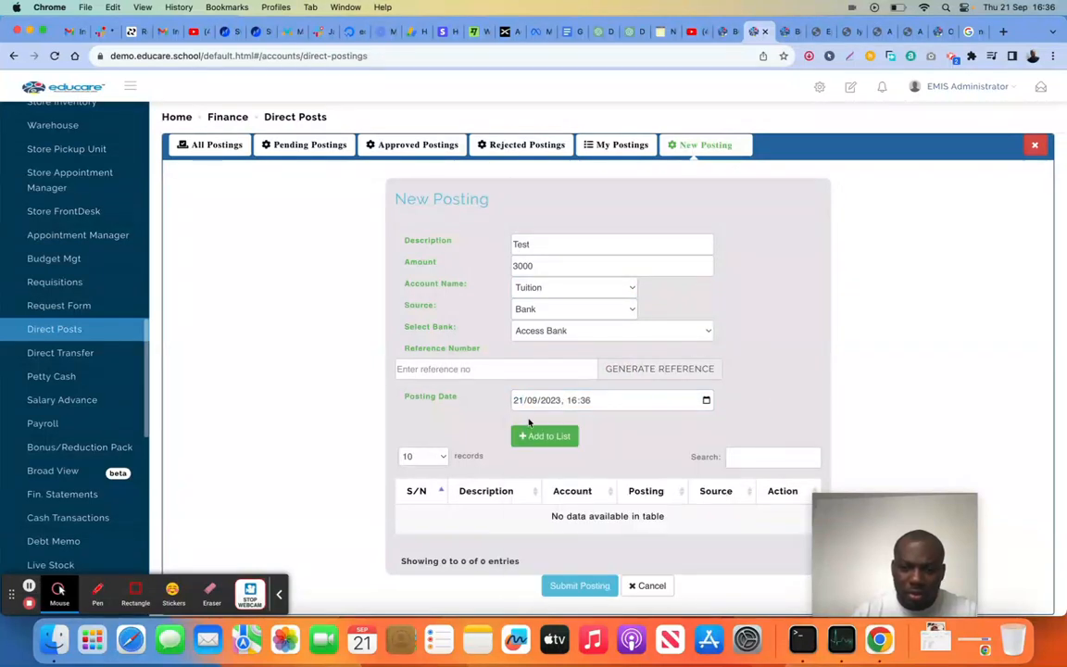
click(541, 436)
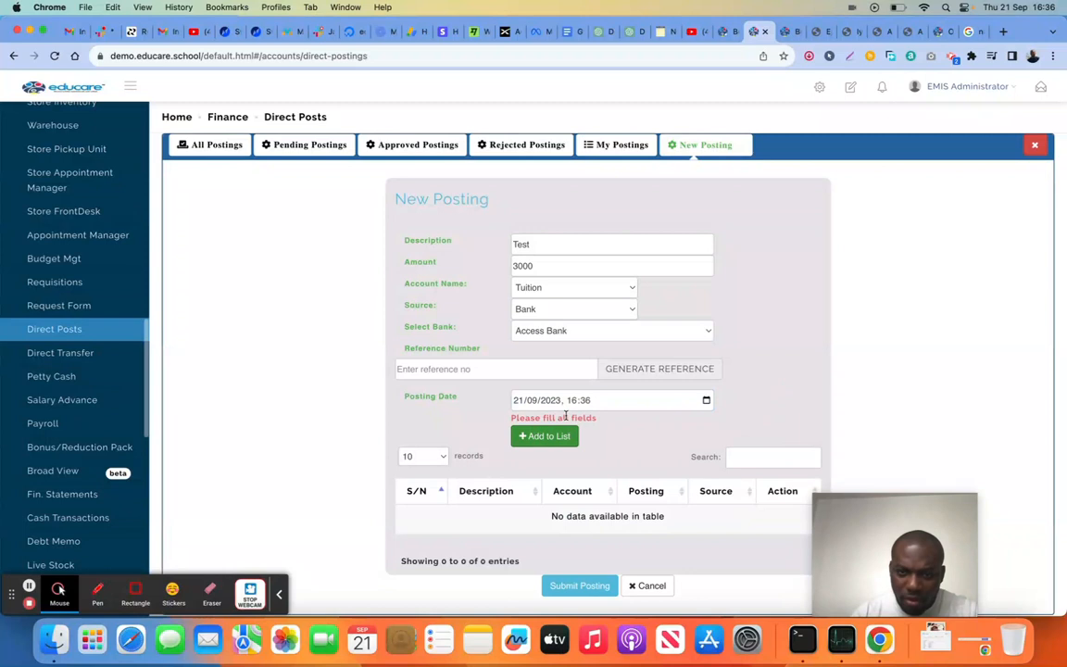
click(625, 374)
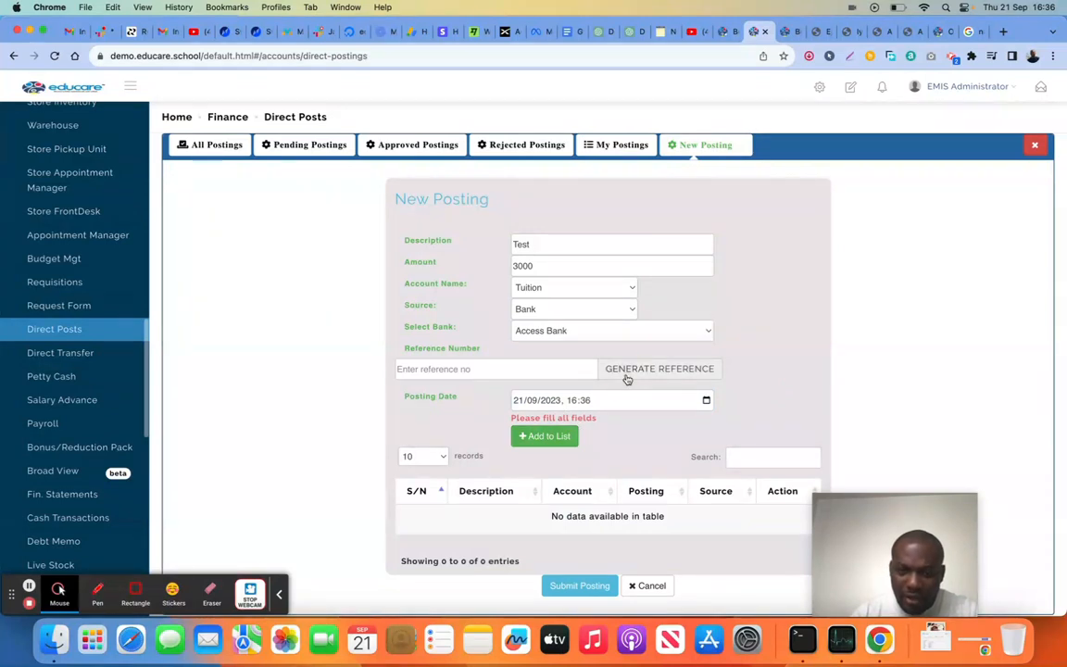
click(547, 435)
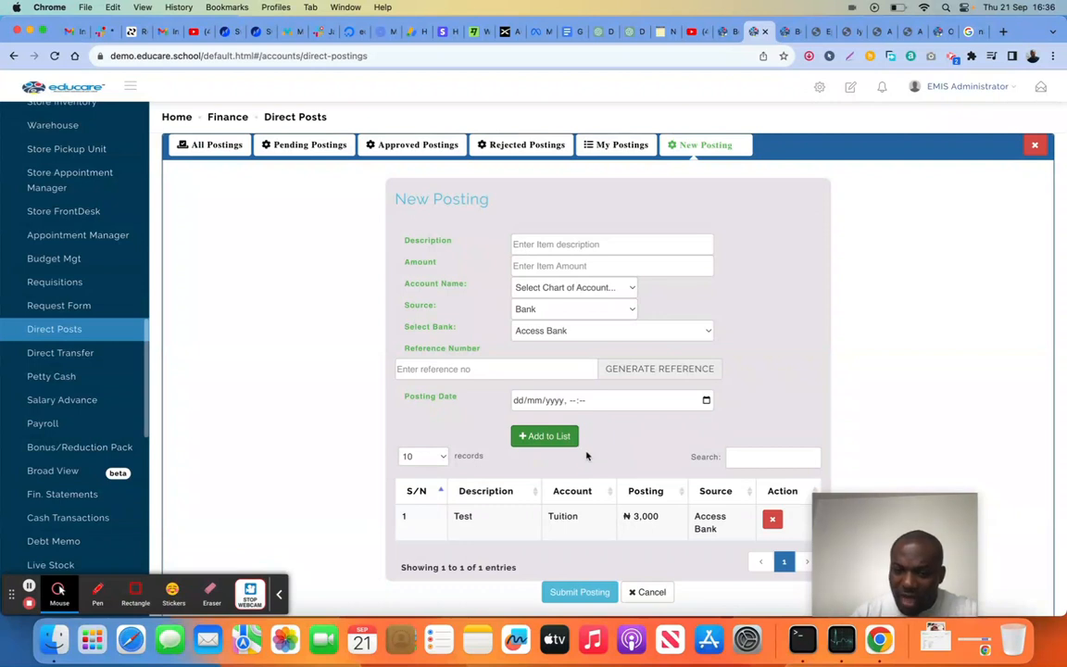
Generate a reference number for a second posting and enter the description Test3 with amount 4000
scroll(619, 408, down, 1)
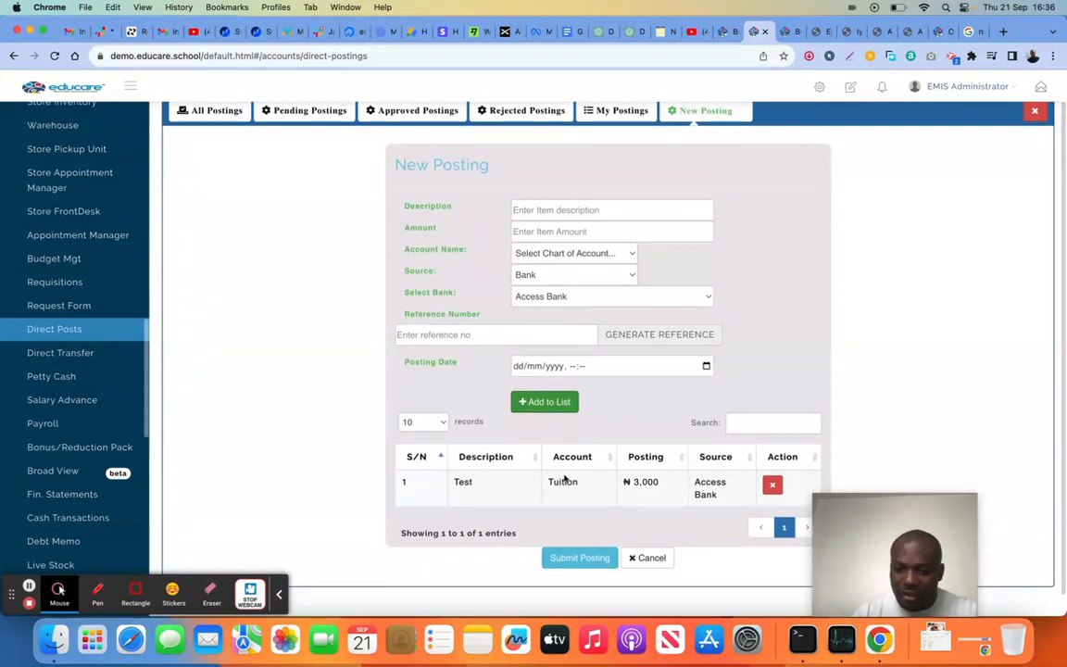
click(660, 334)
click(568, 212)
text(Test3)
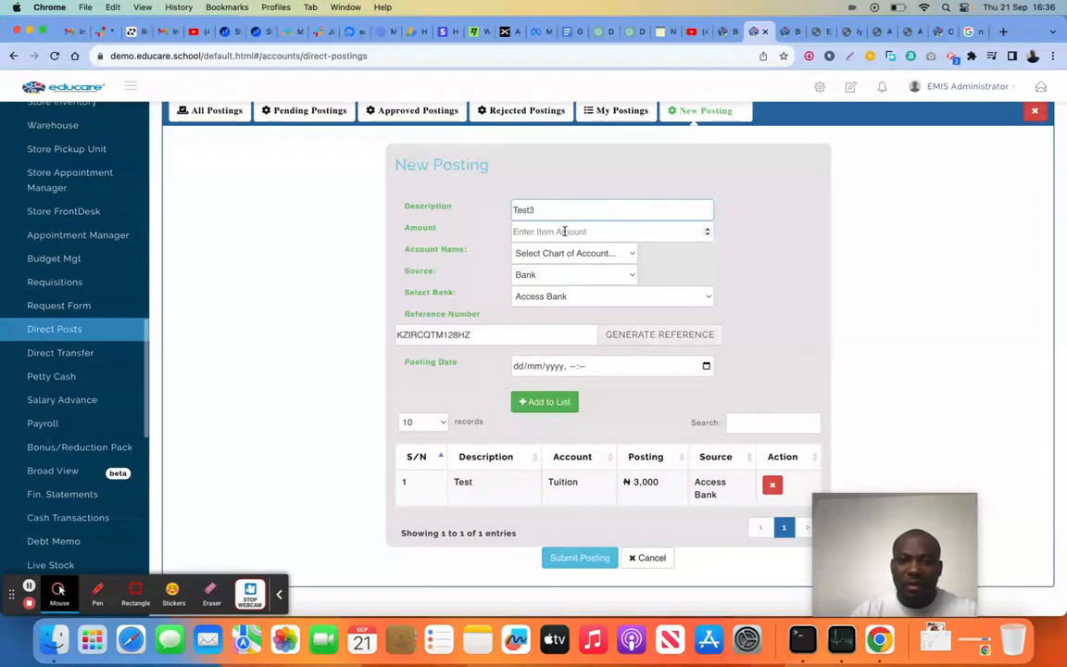
click(565, 231)
text(4000)
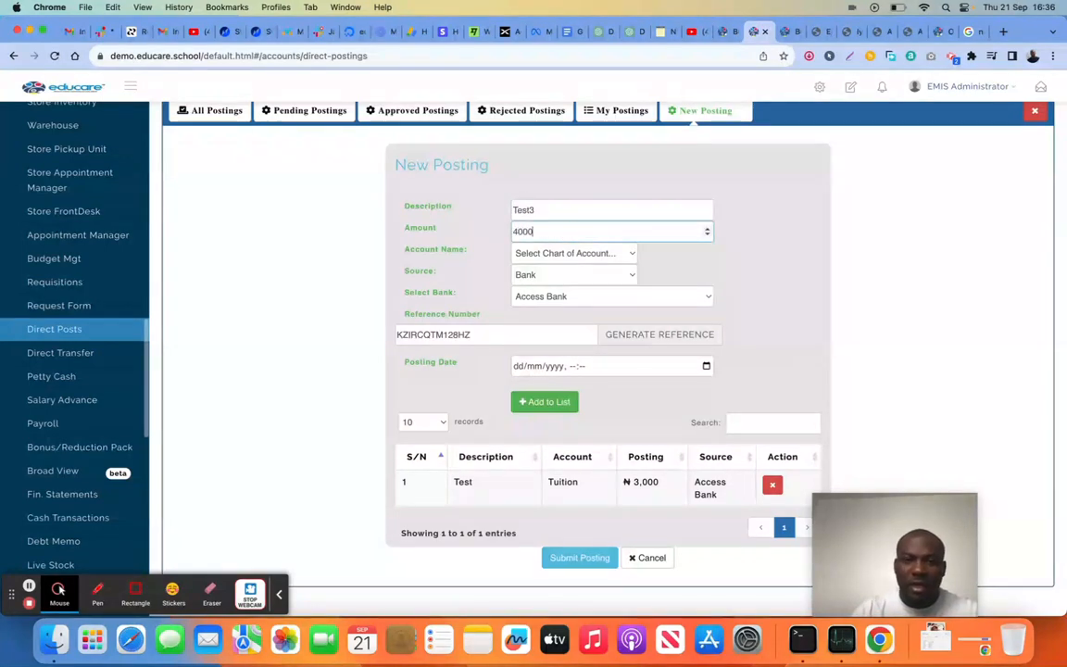
Assign the Test3 posting to the Registration account, date it 21/09/2023, 16:36, and add it to the list
click(567, 253)
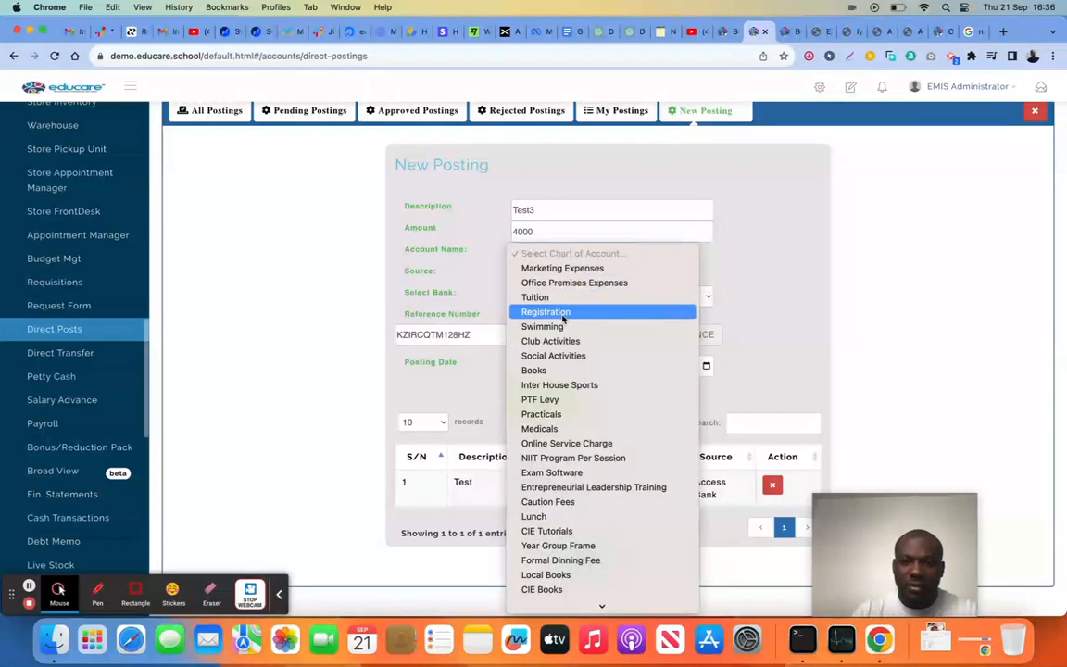
click(562, 314)
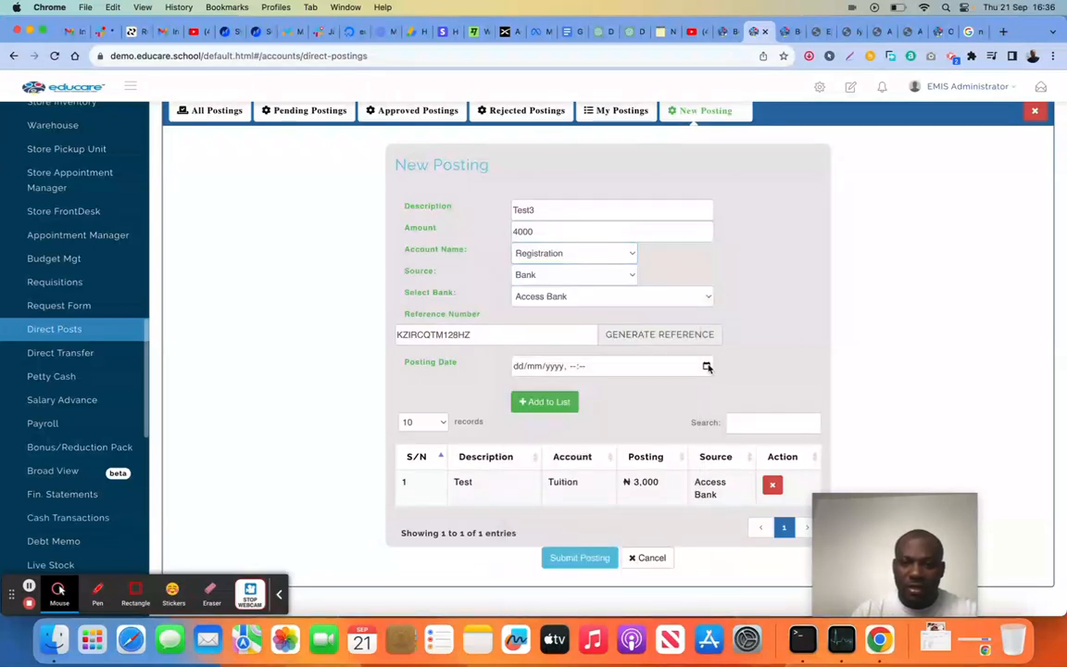
click(708, 366)
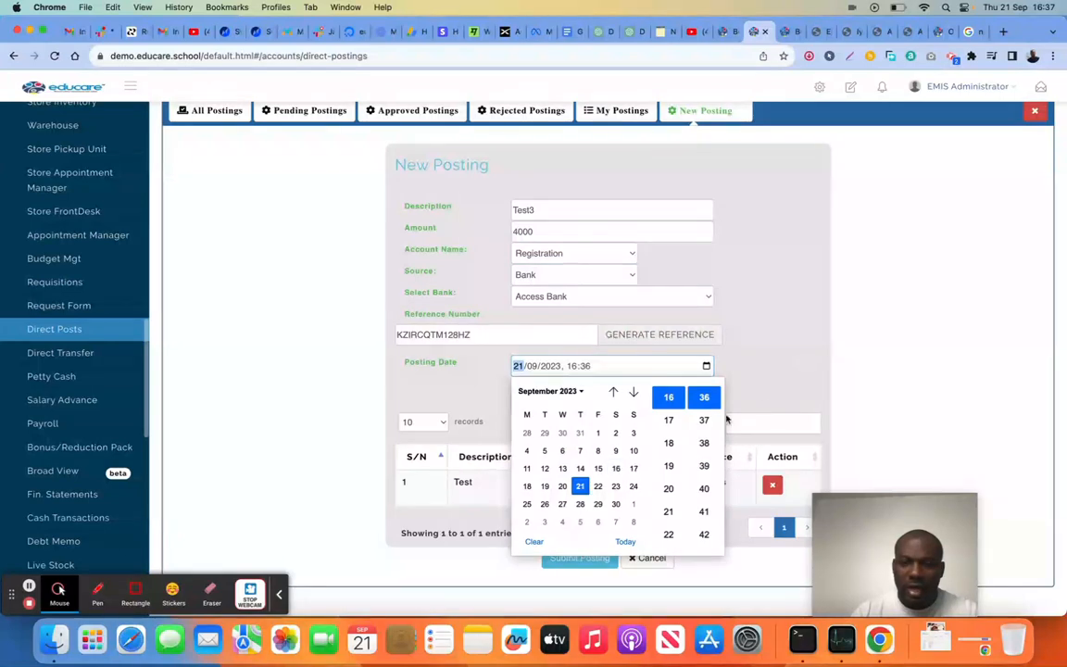
click(758, 398)
click(546, 401)
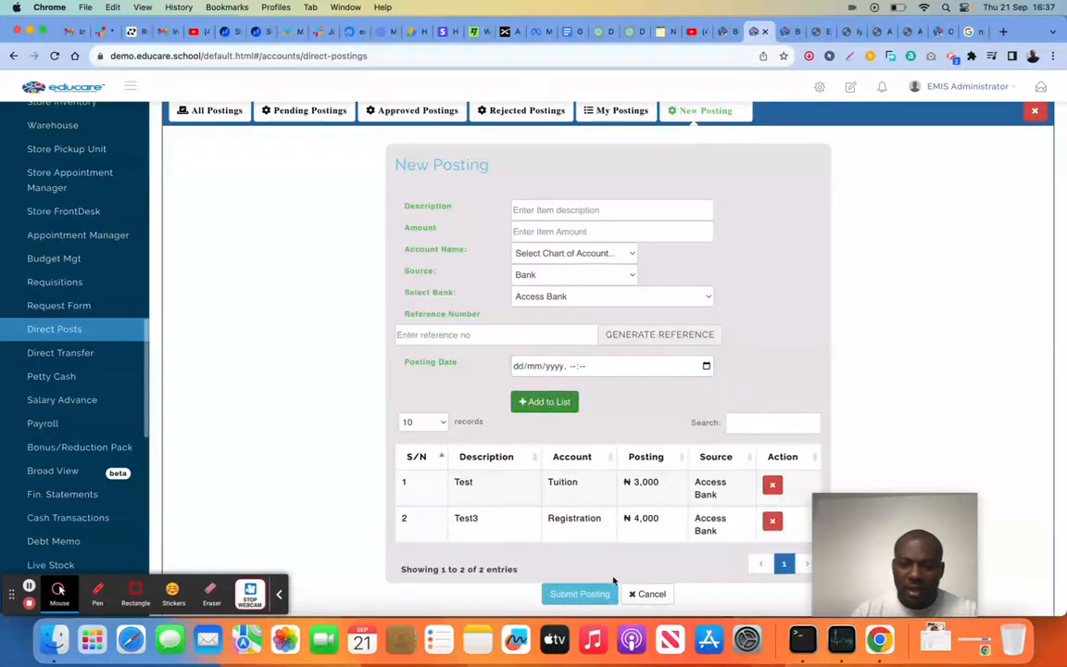
Submit the two listed postings and display the pending postings
scroll(614, 581, down, 1)
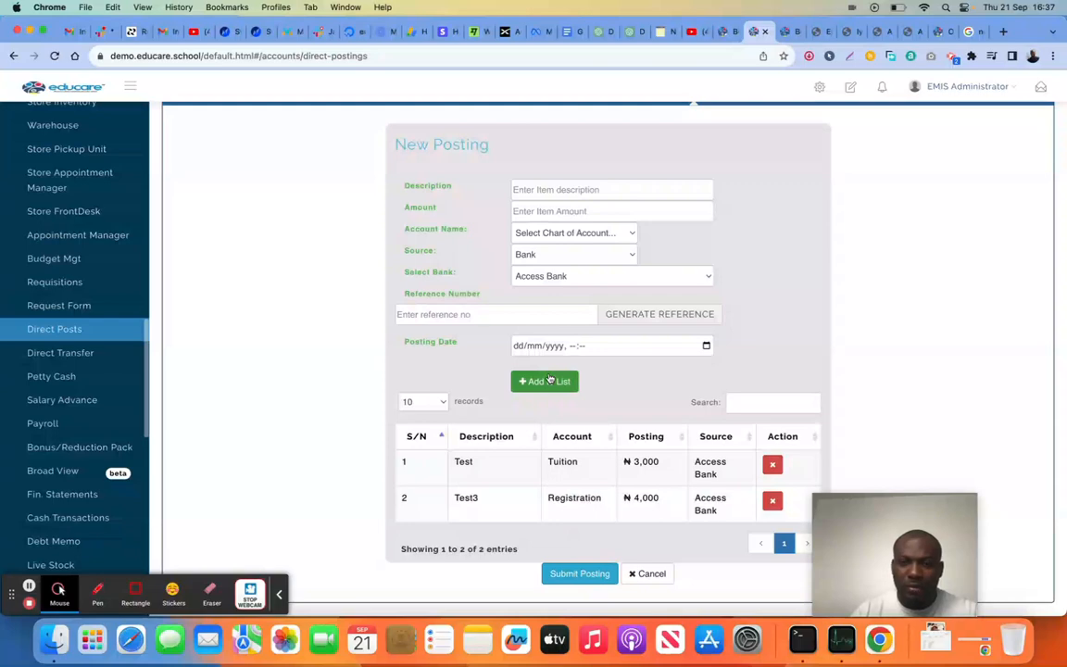
click(587, 576)
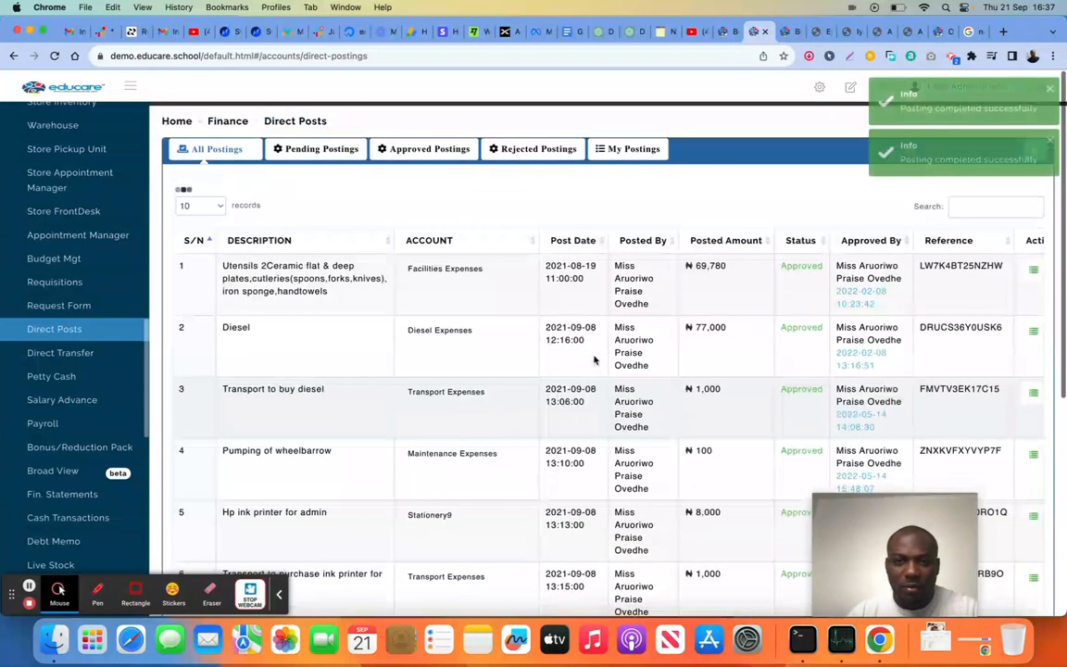
click(317, 146)
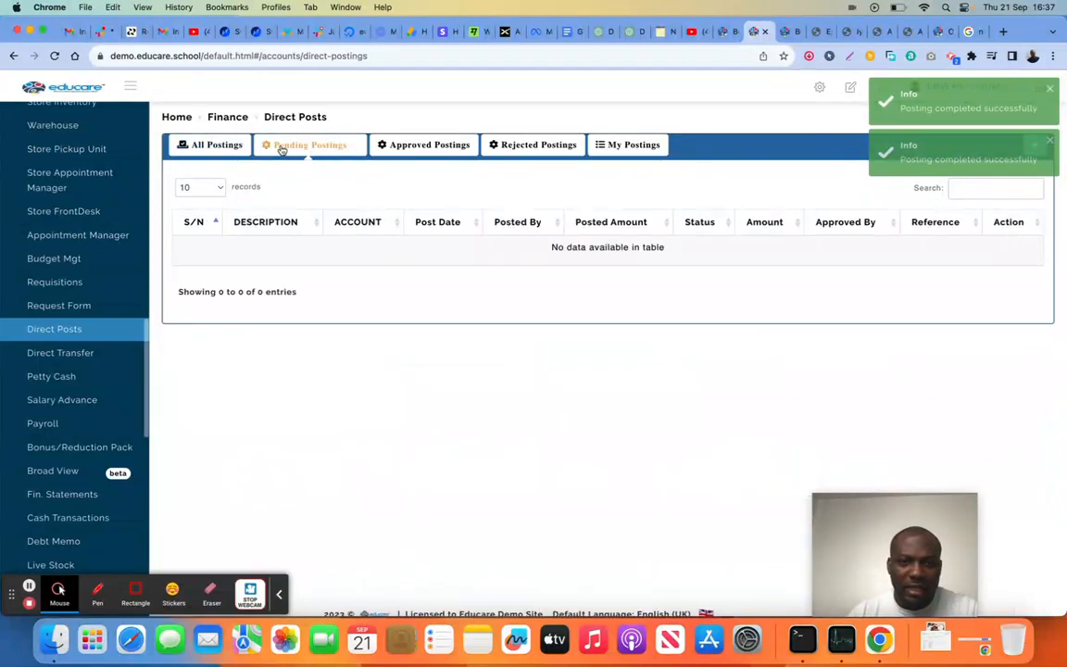
click(213, 146)
click(281, 146)
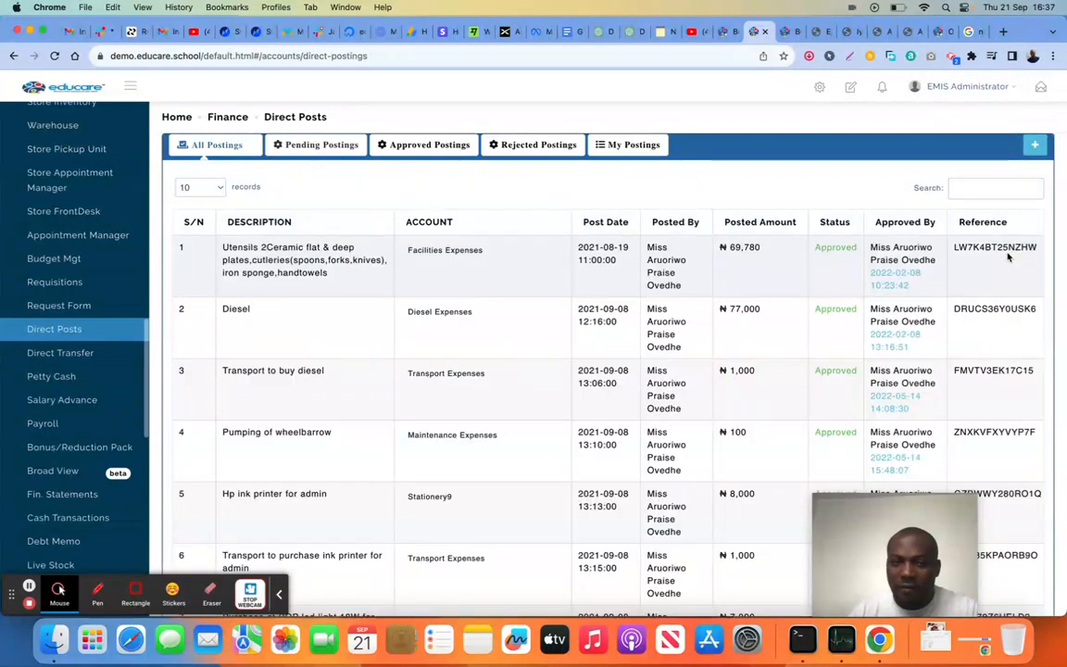
click(317, 145)
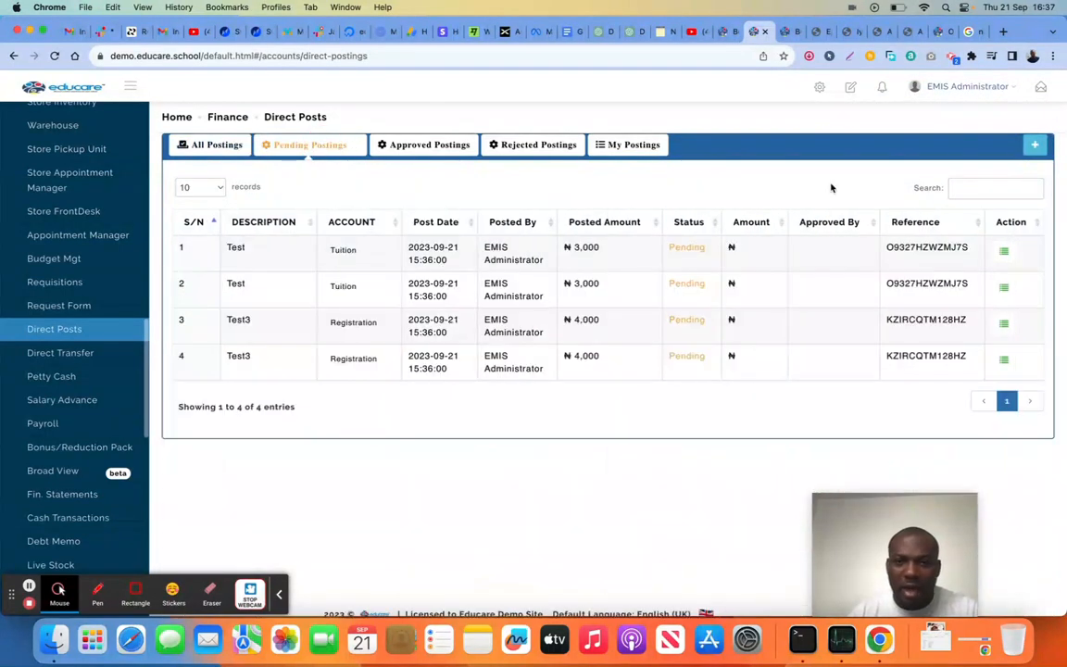
Open the details of the first pending Test posting and approve it
click(1003, 251)
click(512, 479)
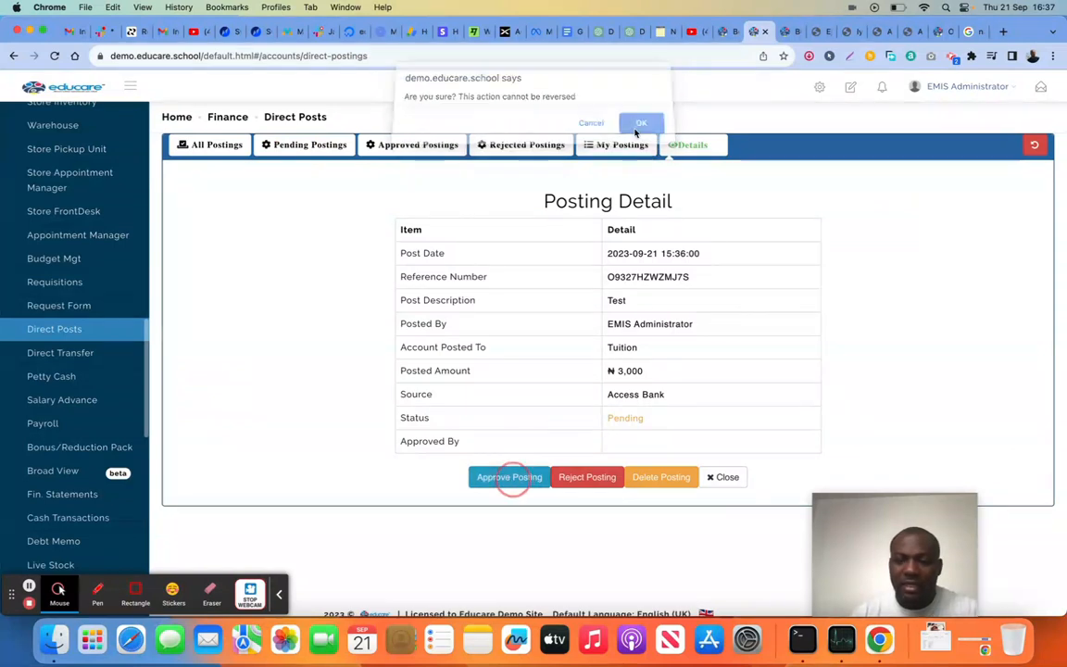
click(637, 130)
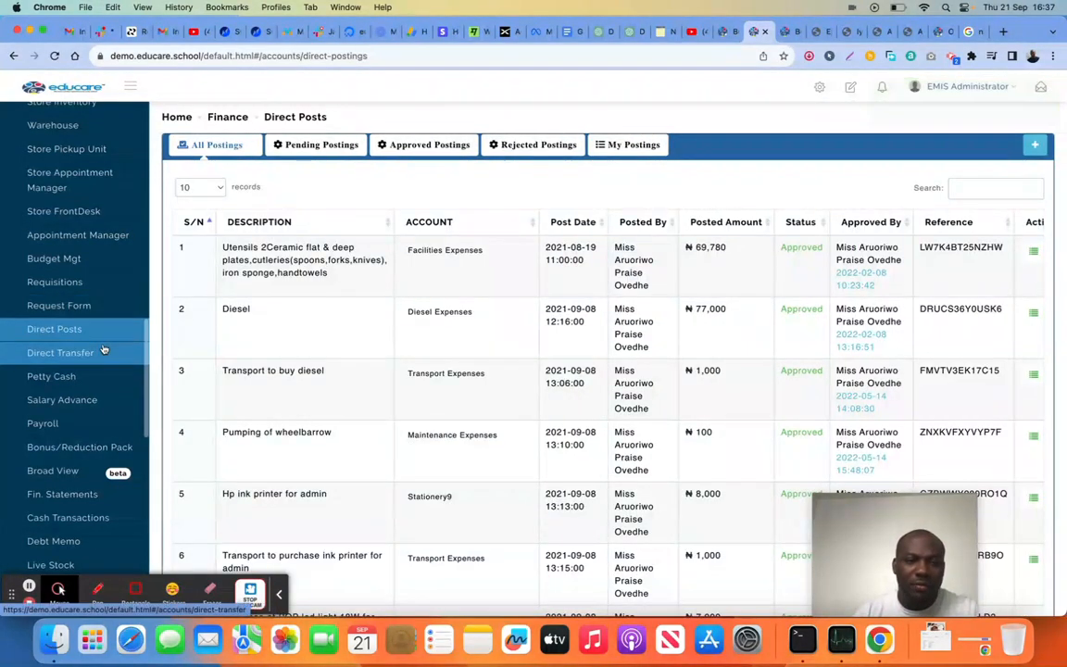
On the Salary Advance page, open a new application and examine its amount, payoff duration and remarks fields
scroll(83, 269, down, 4)
click(98, 239)
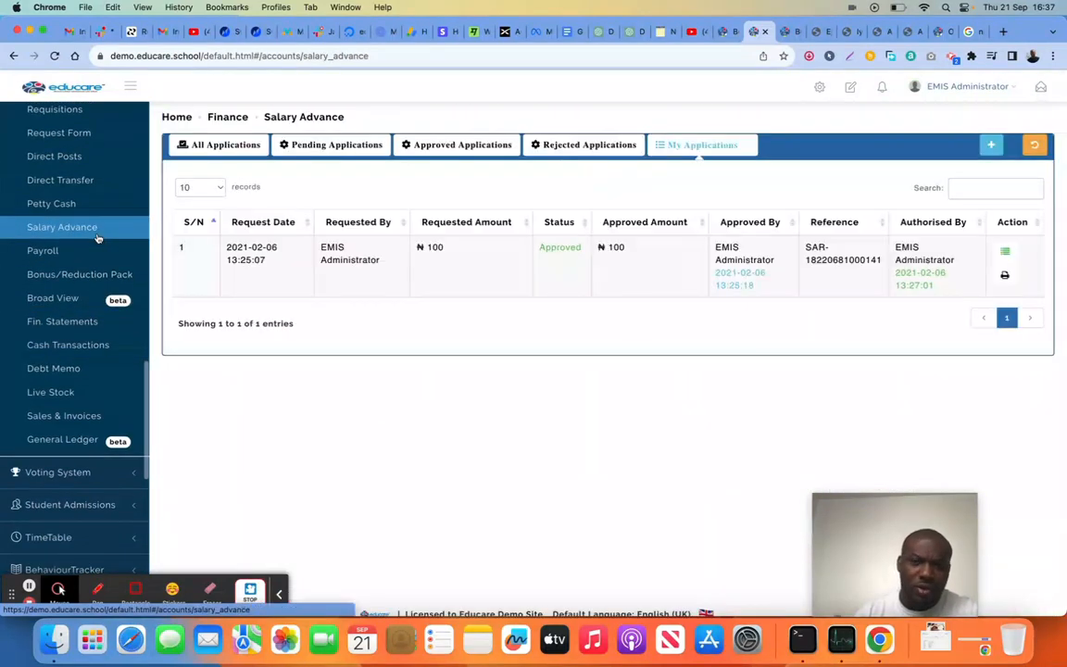
click(991, 145)
click(492, 260)
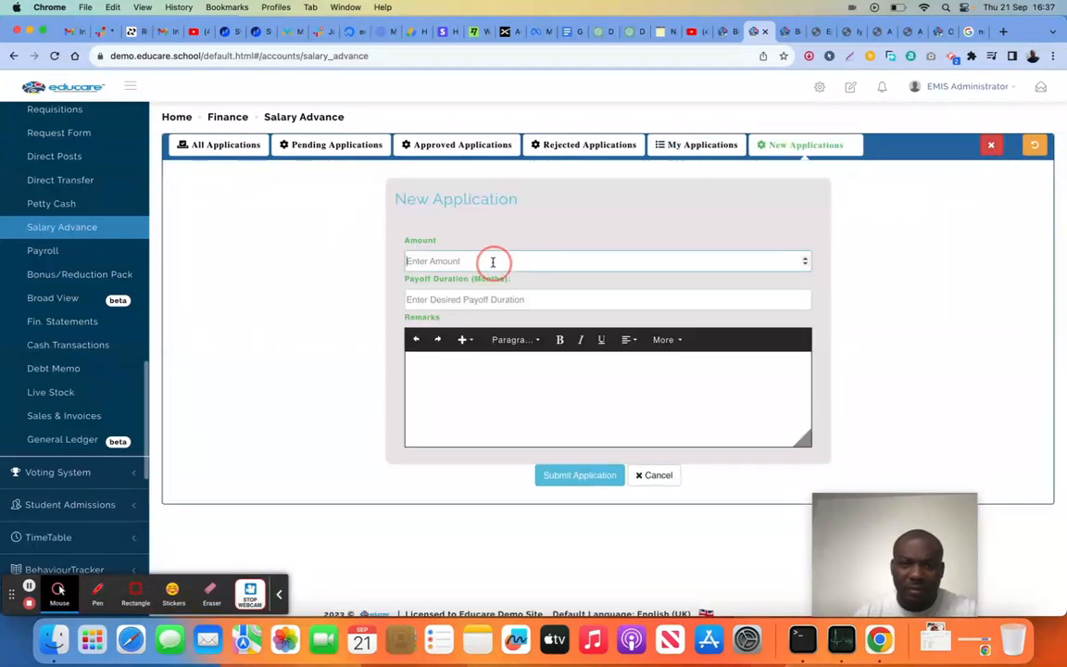
click(486, 299)
click(483, 377)
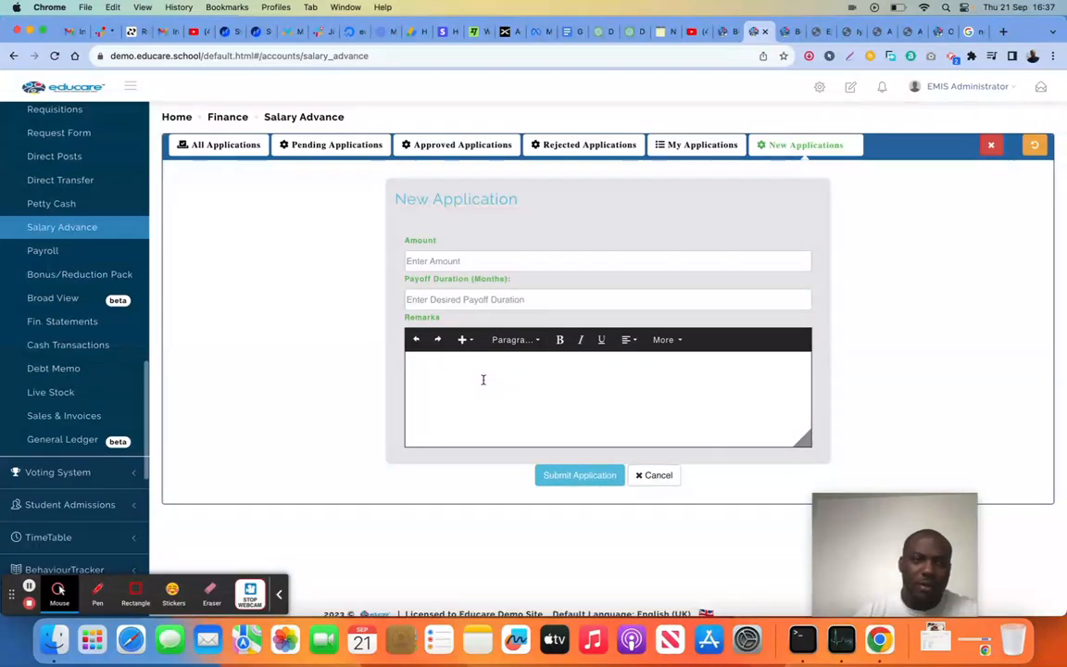
On the Payroll page, generate a new payroll batch for September 2023 with the default description
click(48, 254)
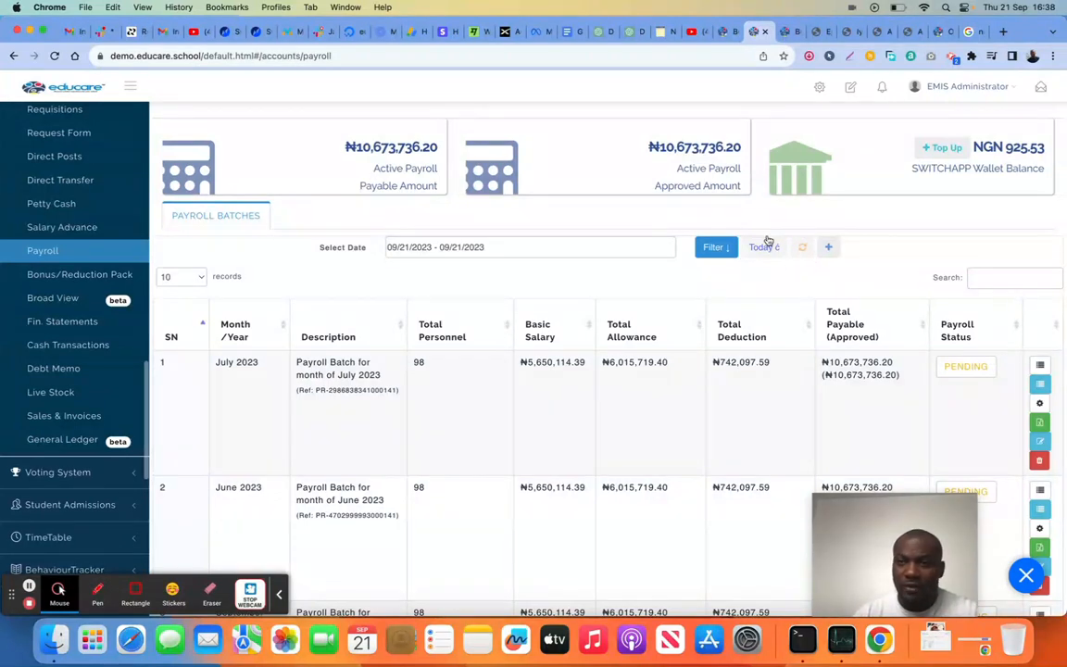
click(830, 248)
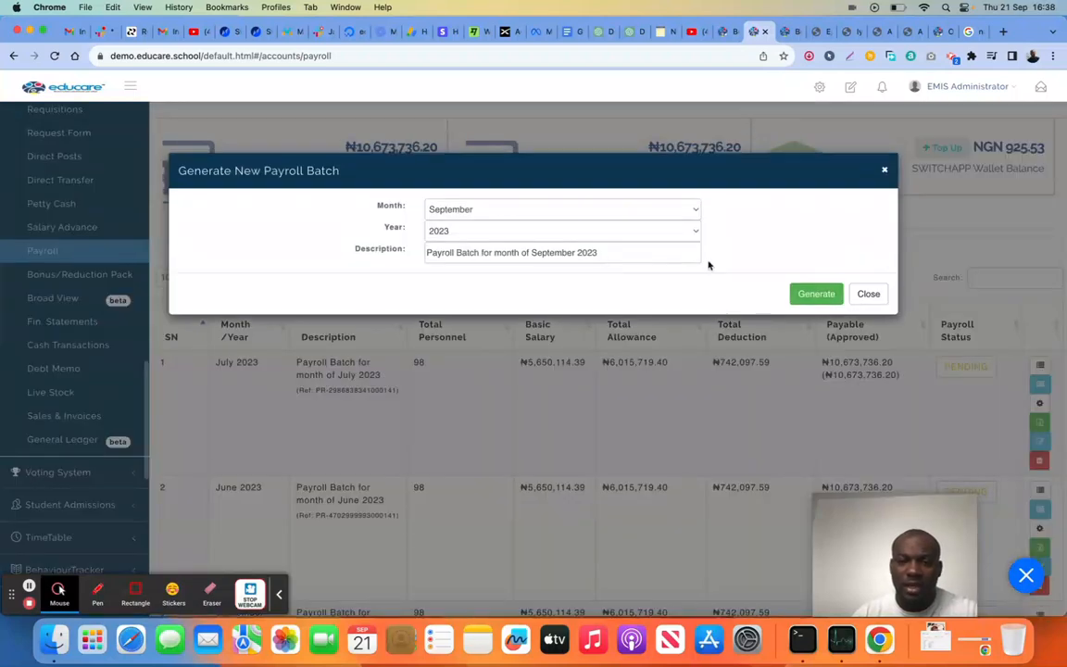
click(824, 295)
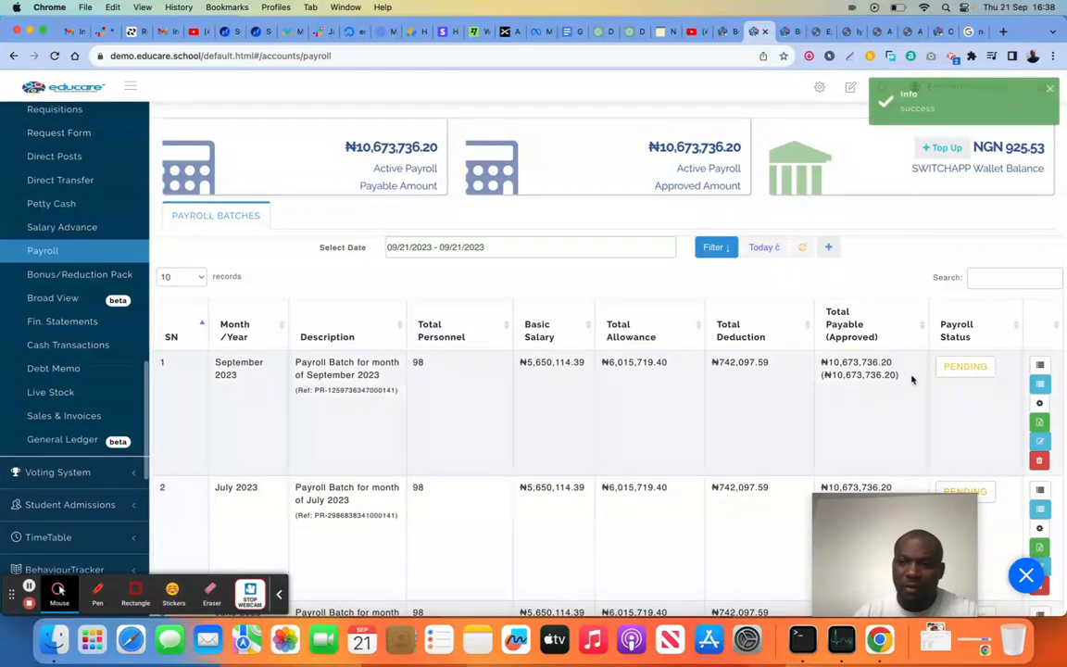
Open the September 2023 payroll batch's breakdown and approve the payslips of the first two staff members
click(1041, 368)
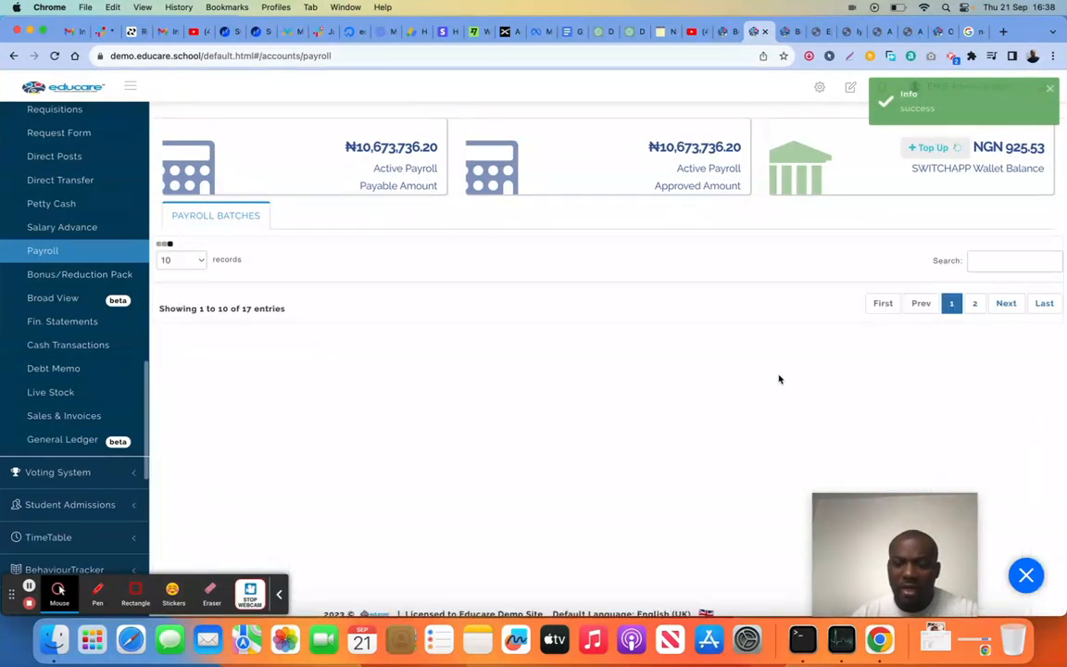
scroll(779, 380, down, 1)
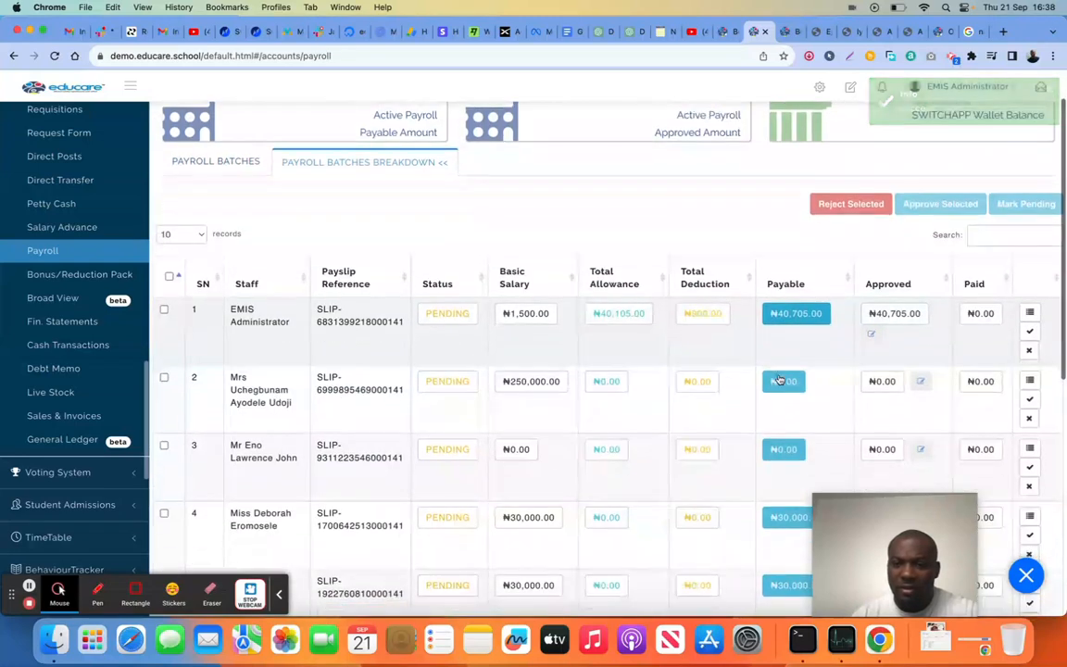
click(1030, 332)
scroll(966, 409, down, 1)
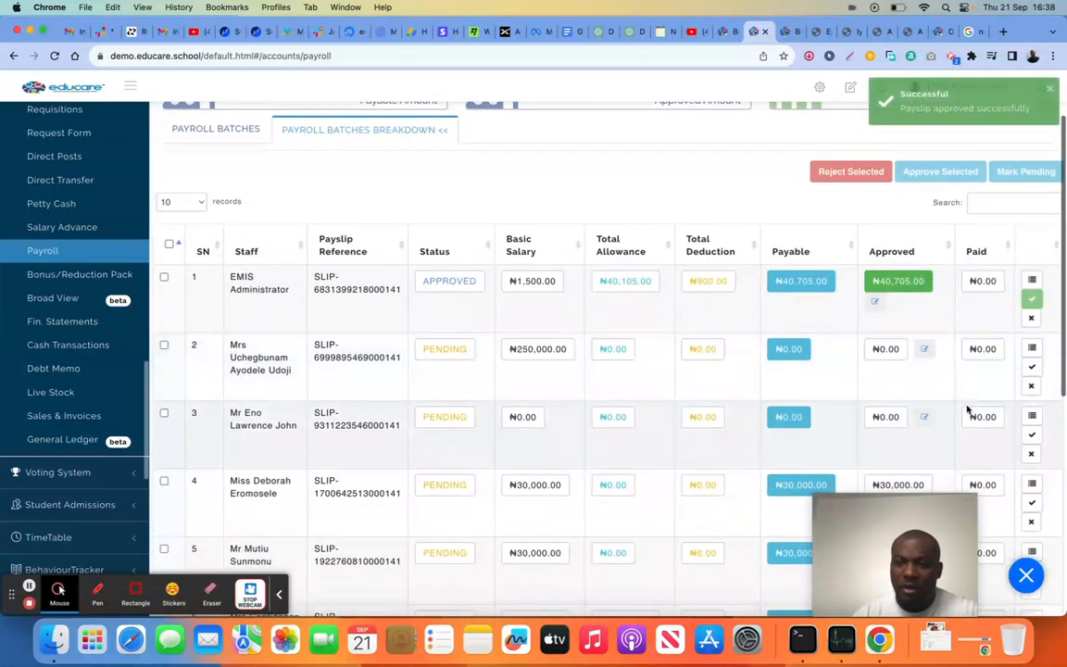
click(1032, 366)
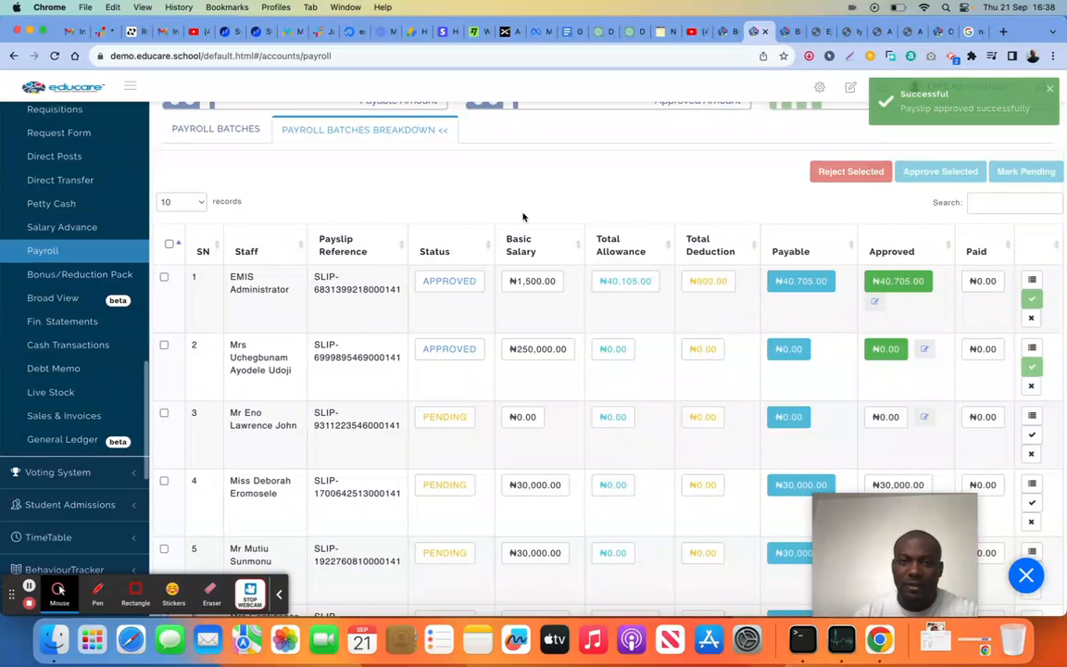
Return to the payroll batches and examine the Process Payroll summary of the September 2023 batch without processing it
scroll(524, 217, up, 3)
click(242, 189)
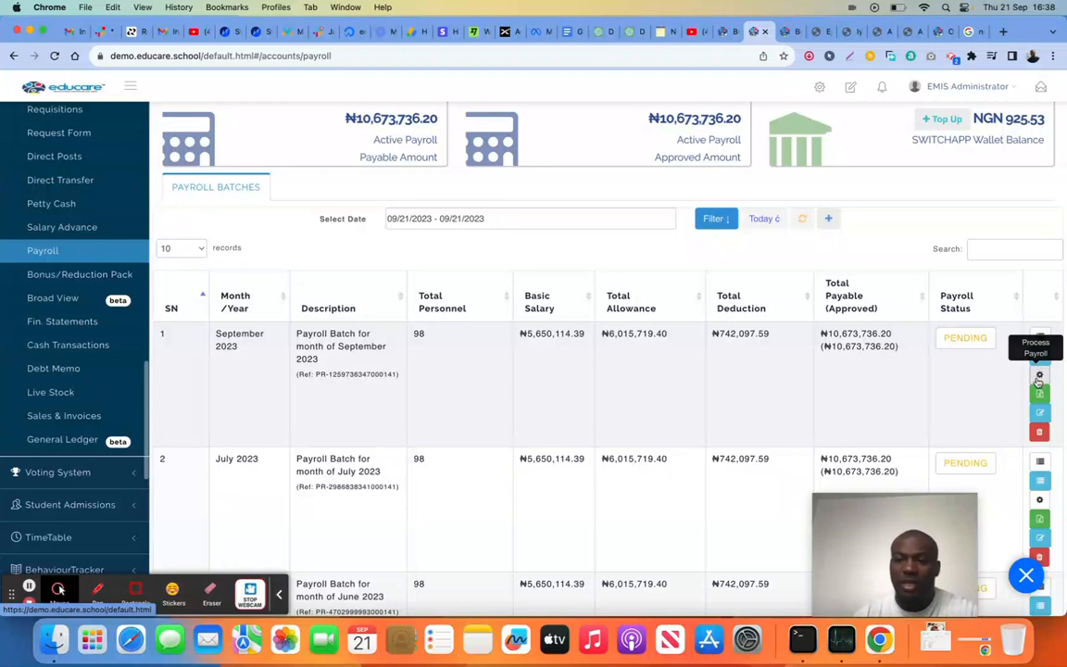
click(1039, 376)
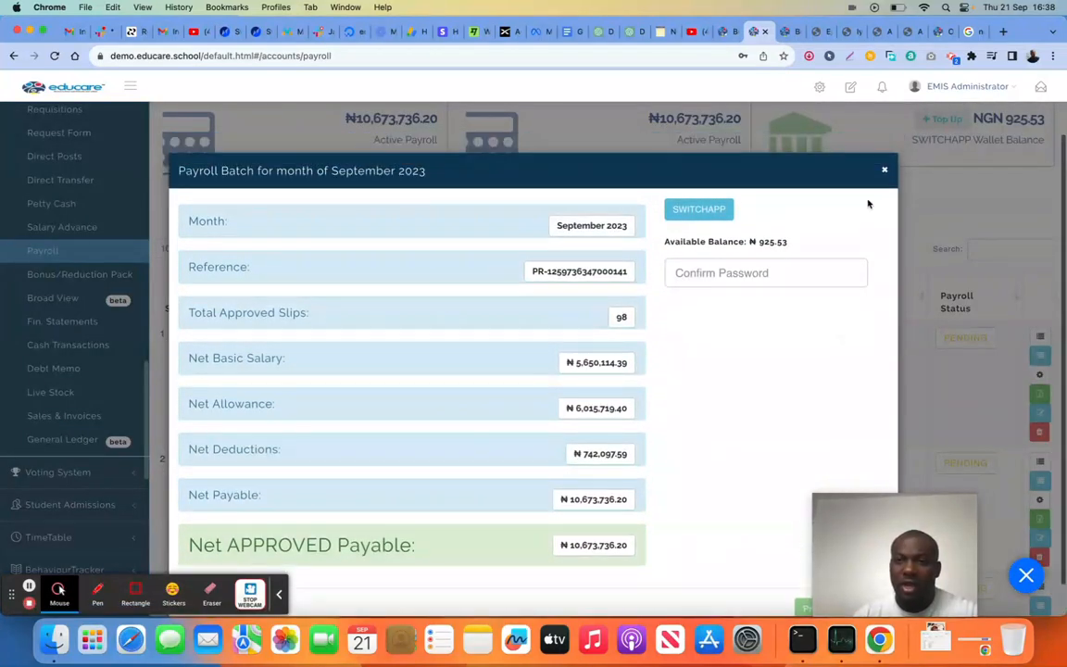
click(885, 171)
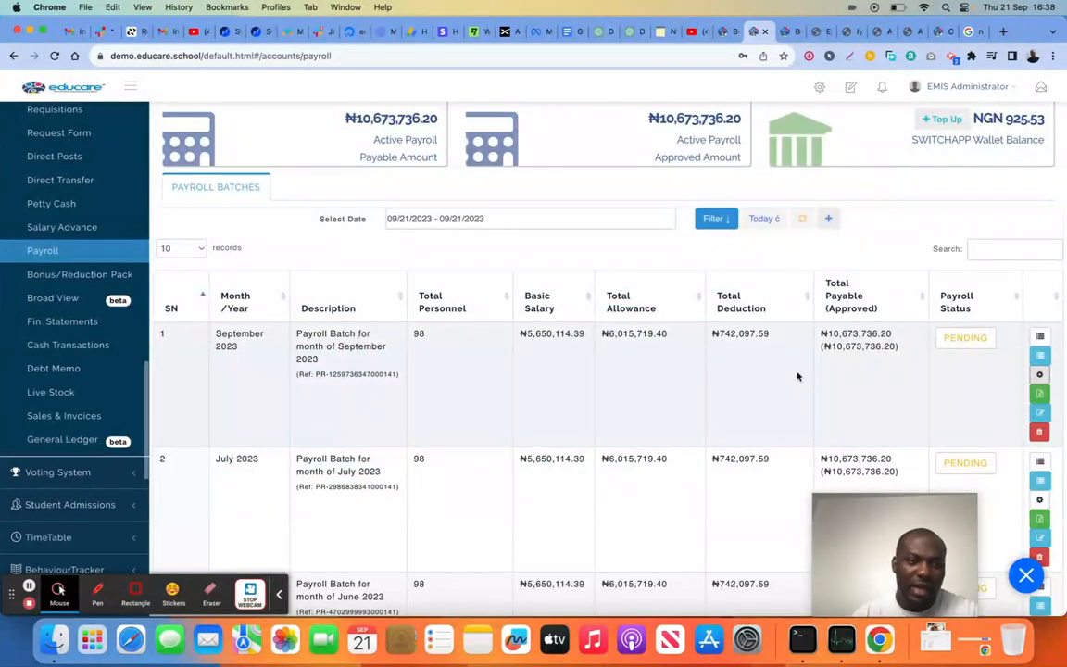
Open the financial statements and examine the income statement from the revenue entries to the net profit line
click(76, 323)
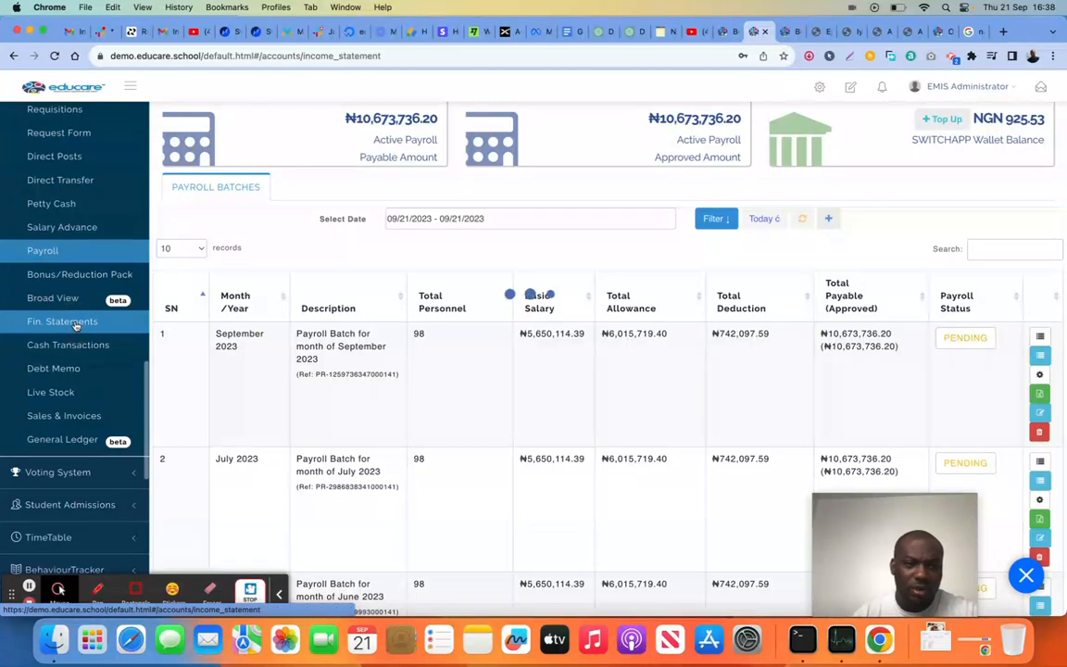
scroll(444, 329, down, 1)
scroll(444, 329, down, 5)
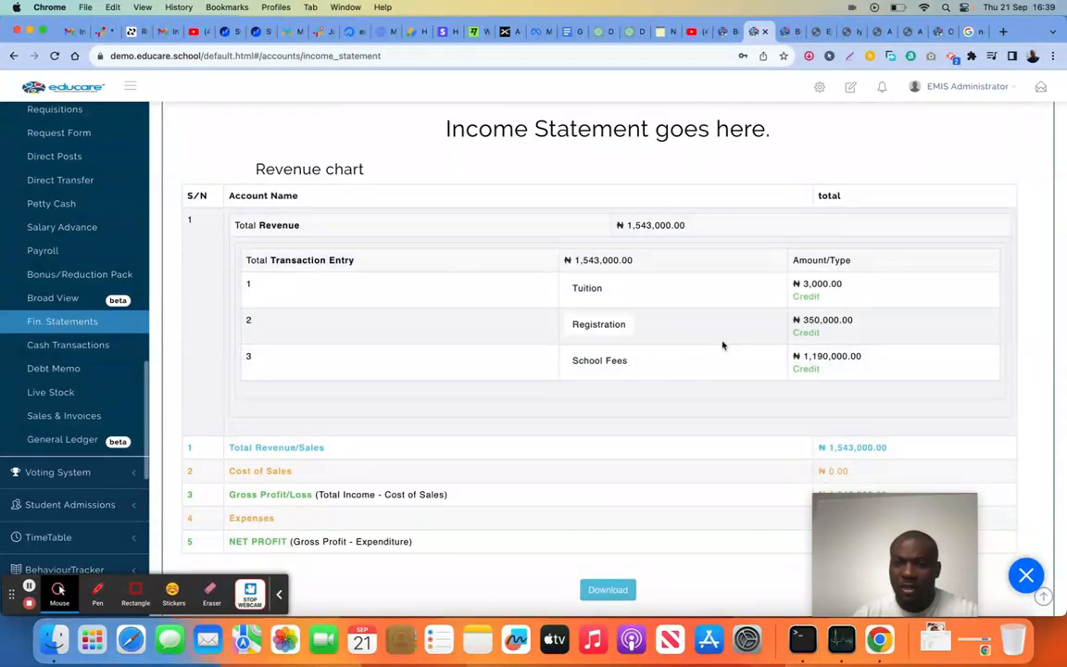
scroll(716, 348, down, 2)
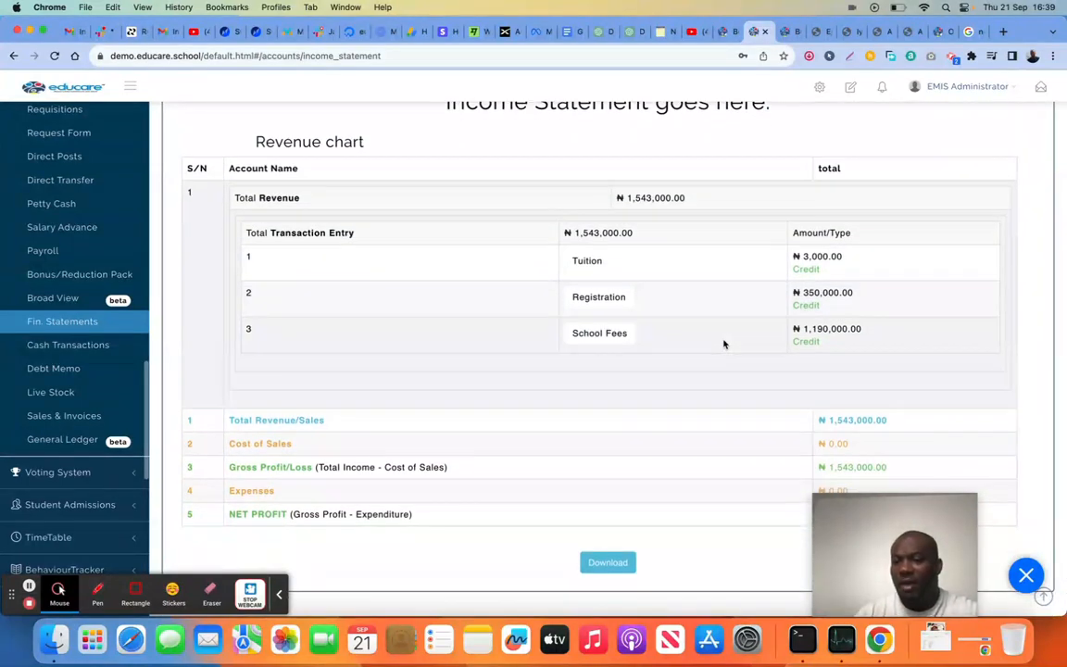
scroll(724, 343, up, 4)
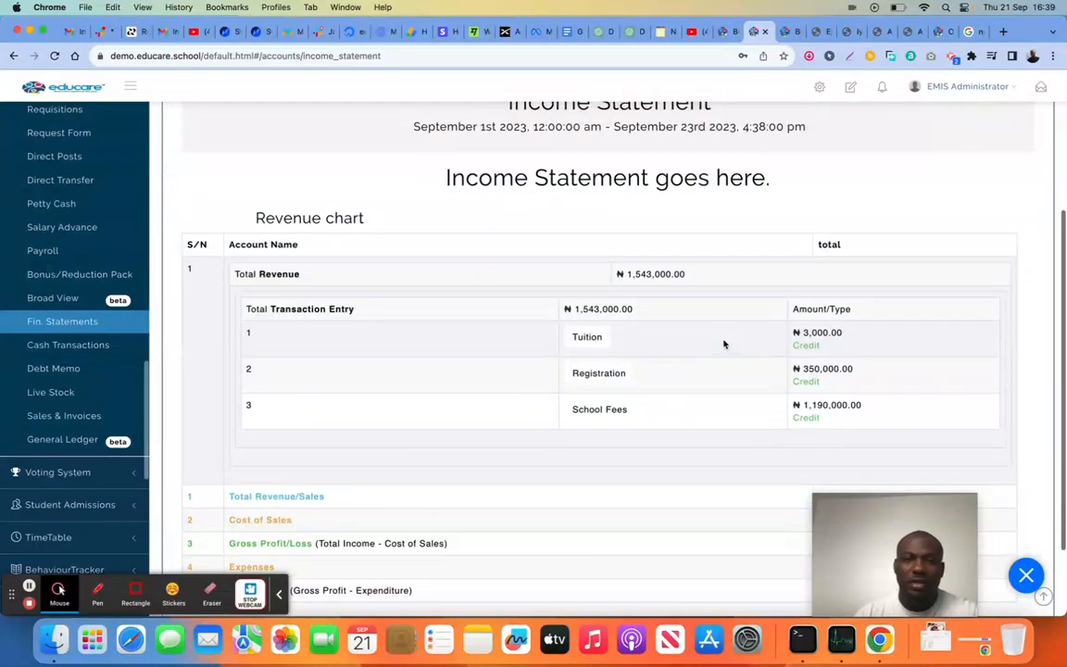
scroll(725, 344, up, 5)
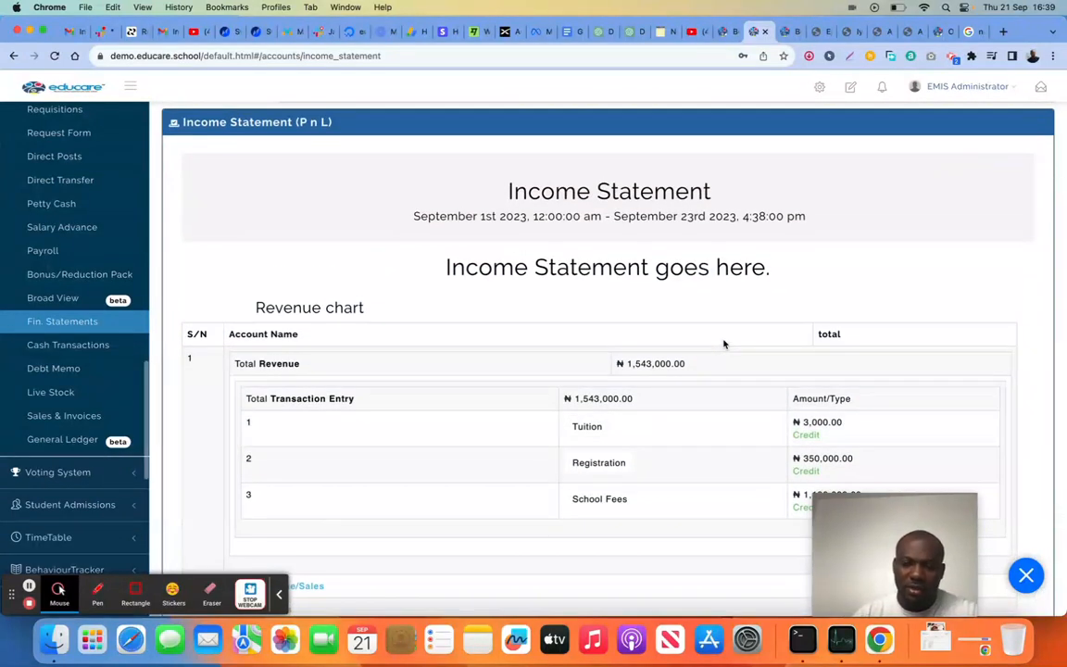
scroll(725, 344, down, 10)
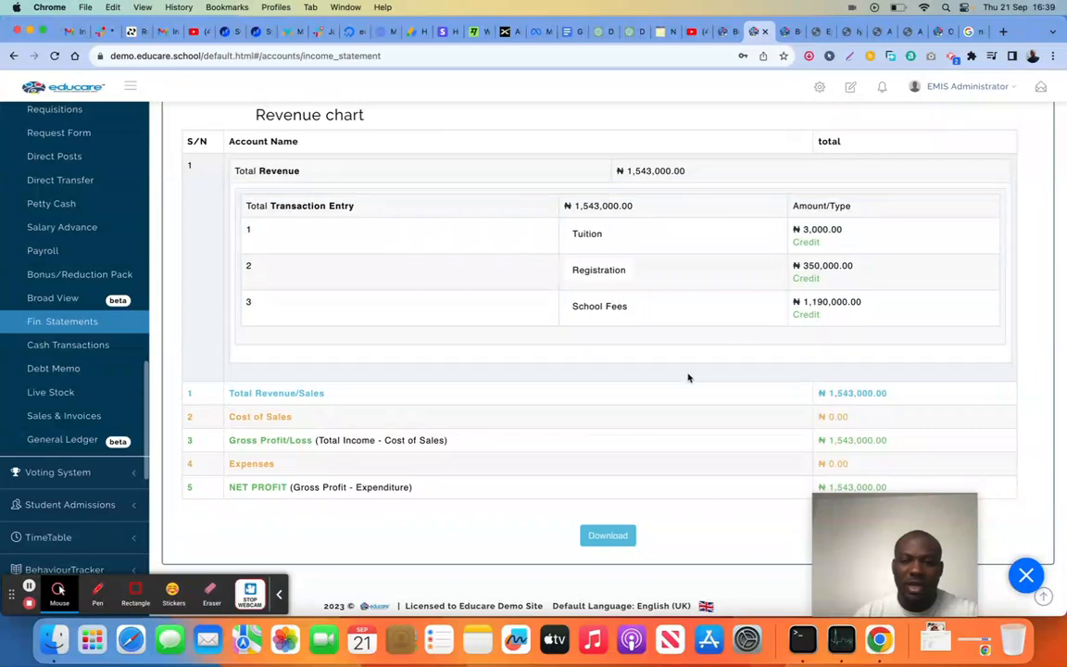
scroll(675, 484, up, 12)
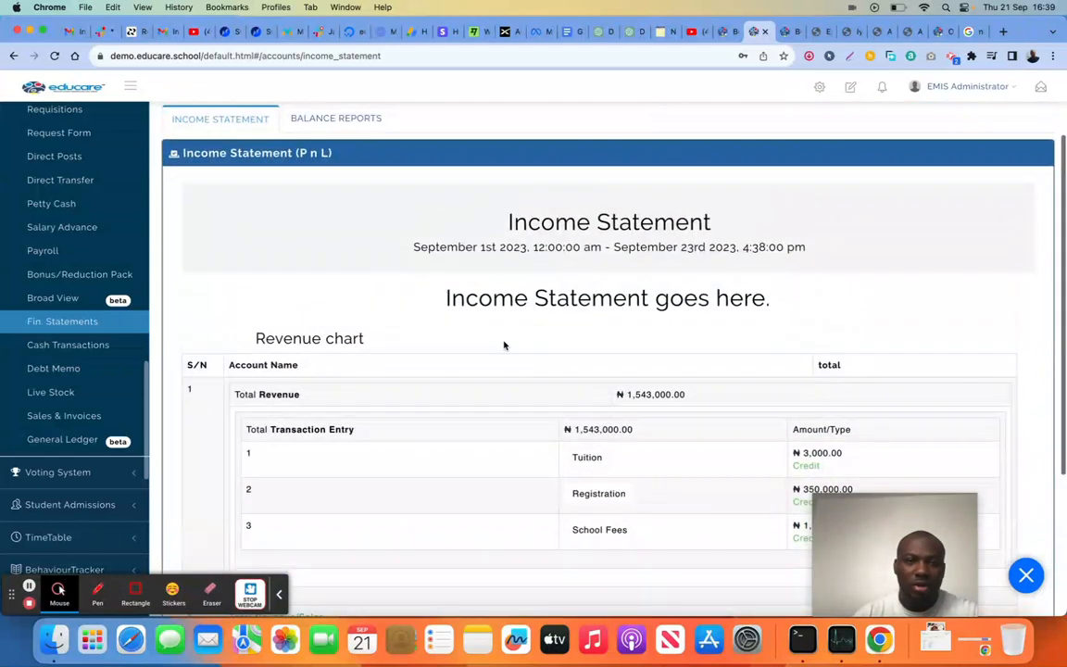
View the trial balance and balance sheet reports among the balance reports, and open the Cash Transactions page
scroll(504, 345, up, 3)
click(344, 180)
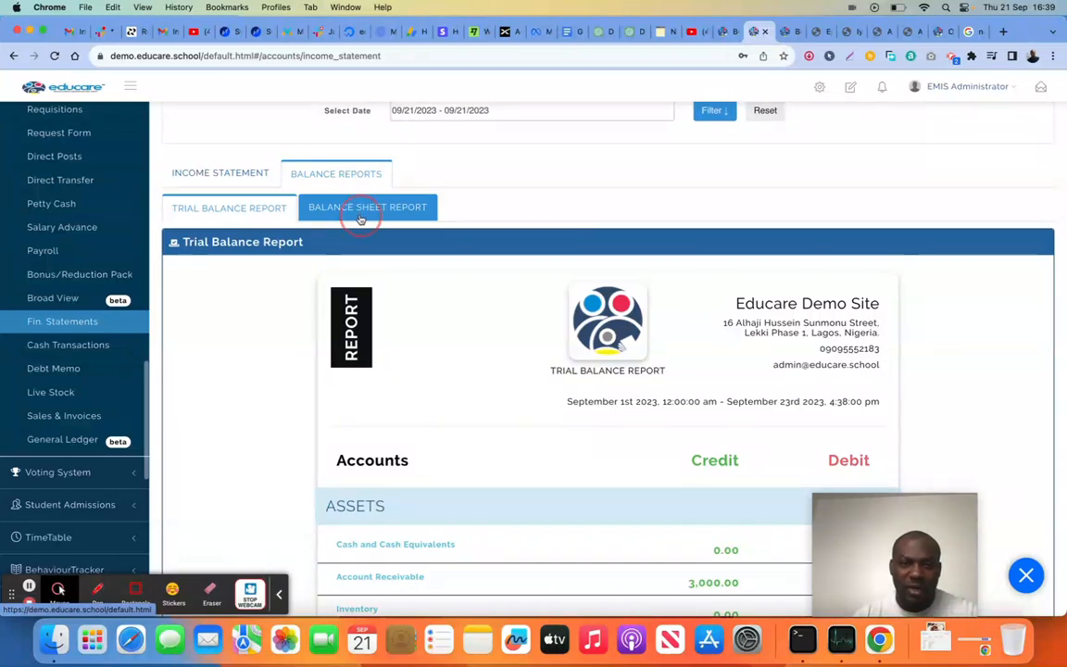
click(360, 218)
click(261, 207)
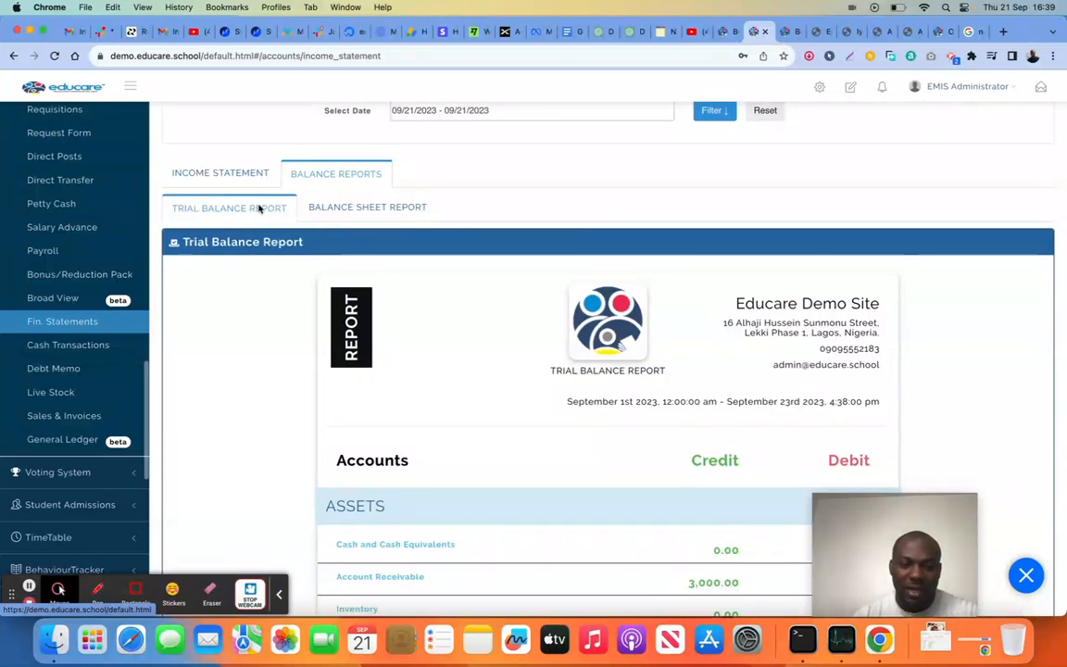
click(83, 345)
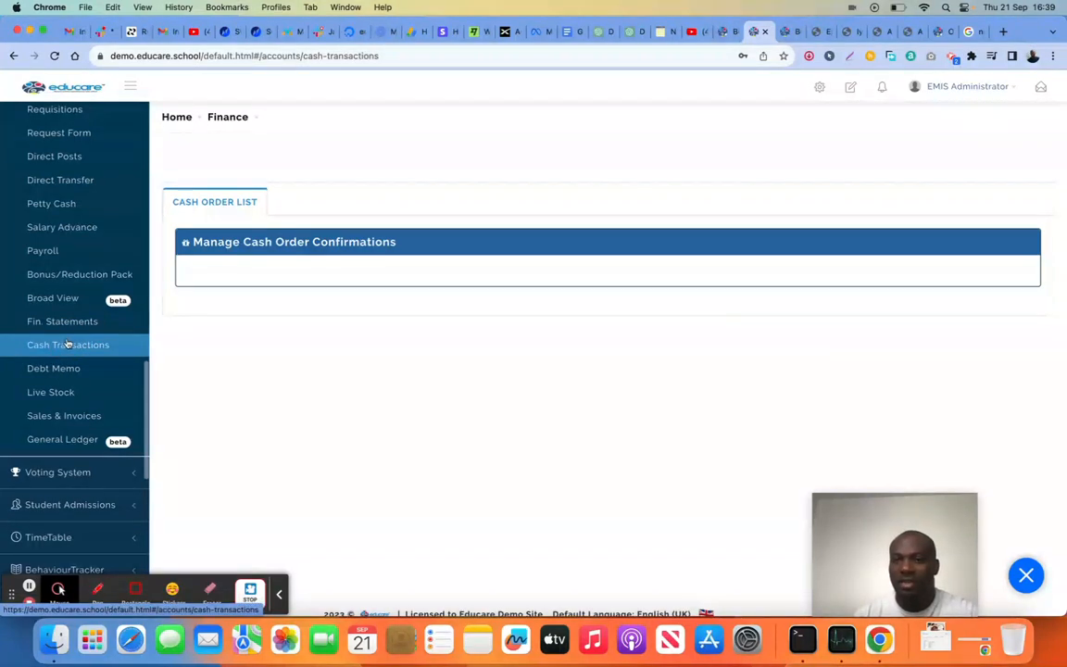
Start a new invoice in Sales & Invoices and bring up its customer selection list
click(84, 418)
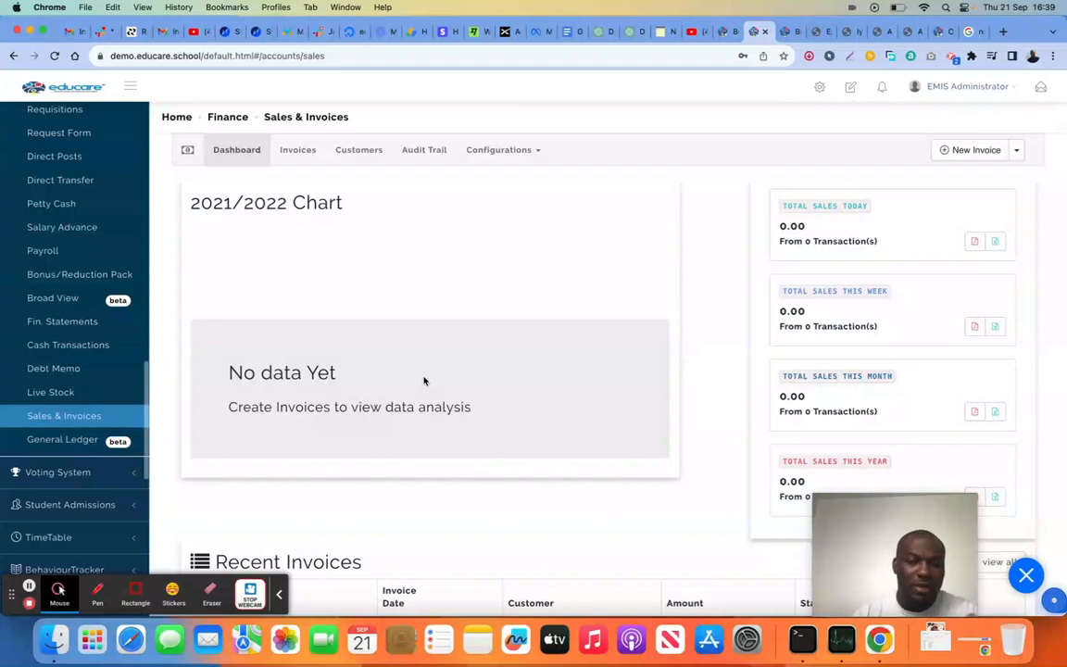
click(967, 149)
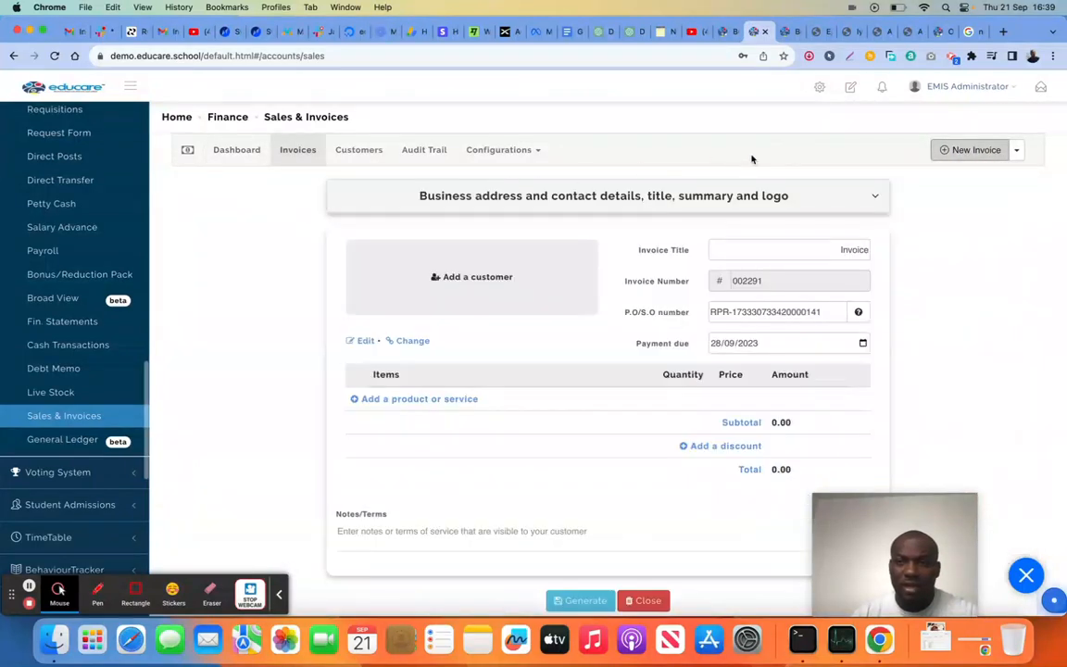
click(471, 292)
click(408, 250)
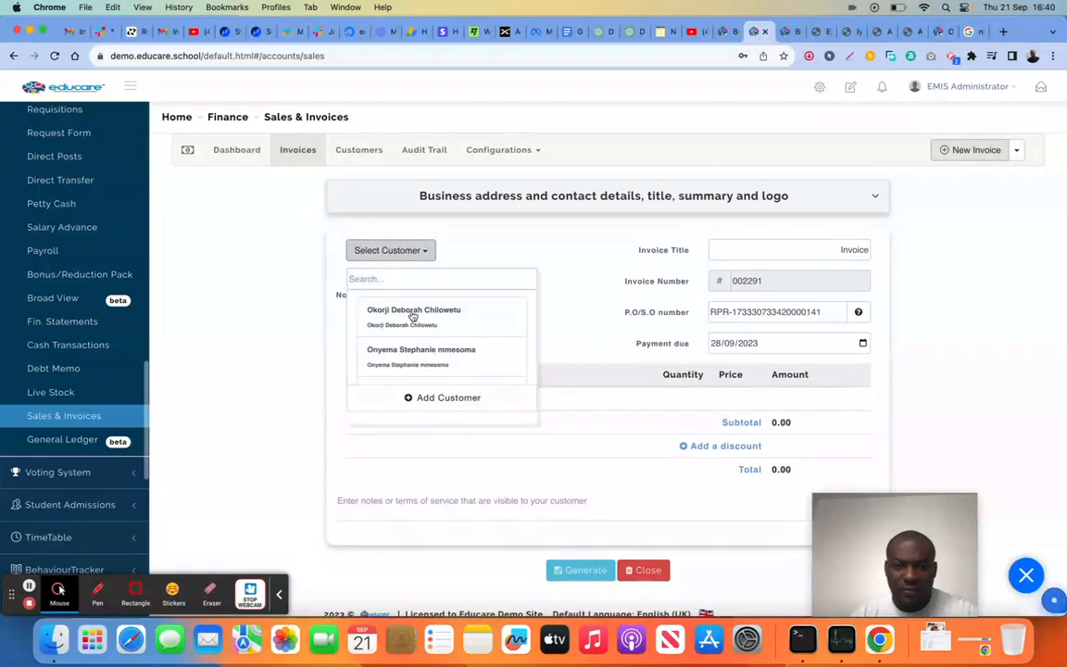
click(442, 398)
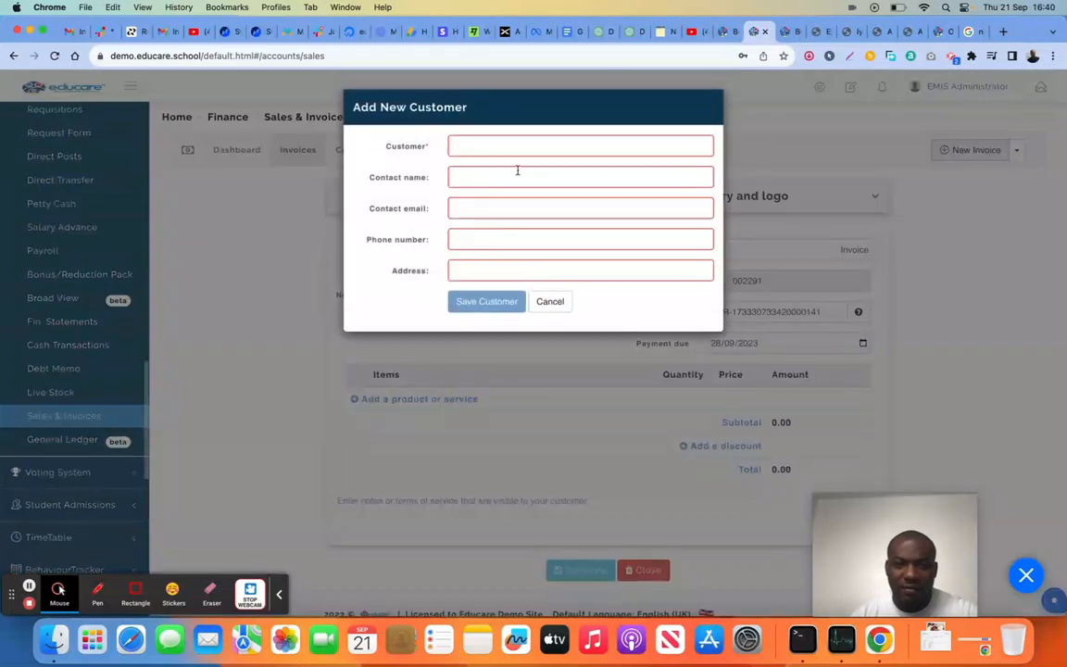
click(518, 143)
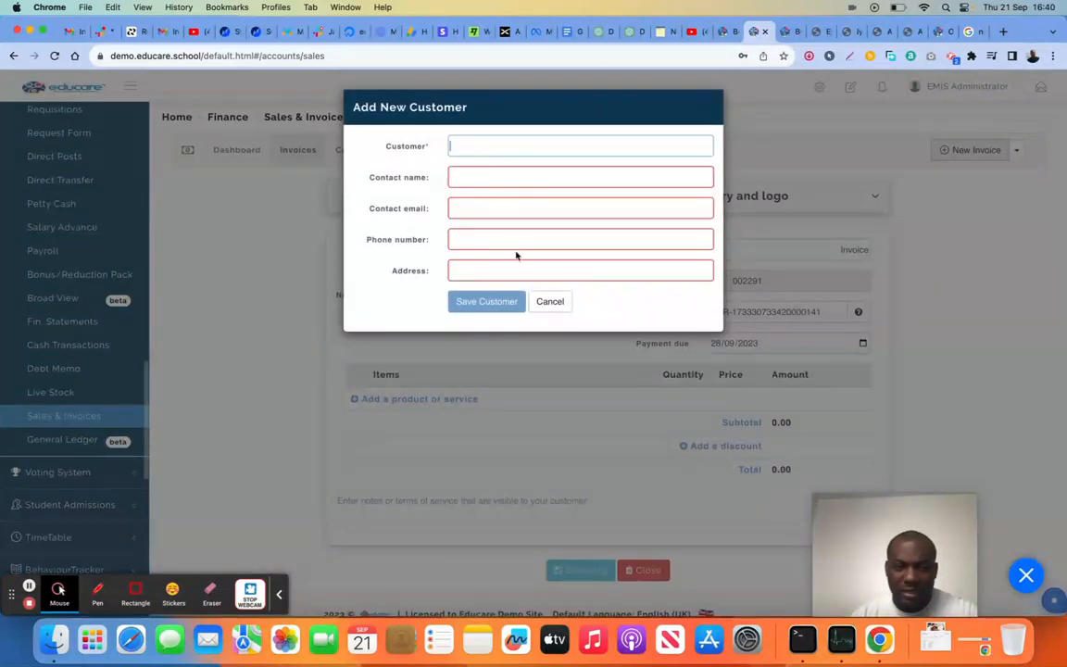
click(545, 302)
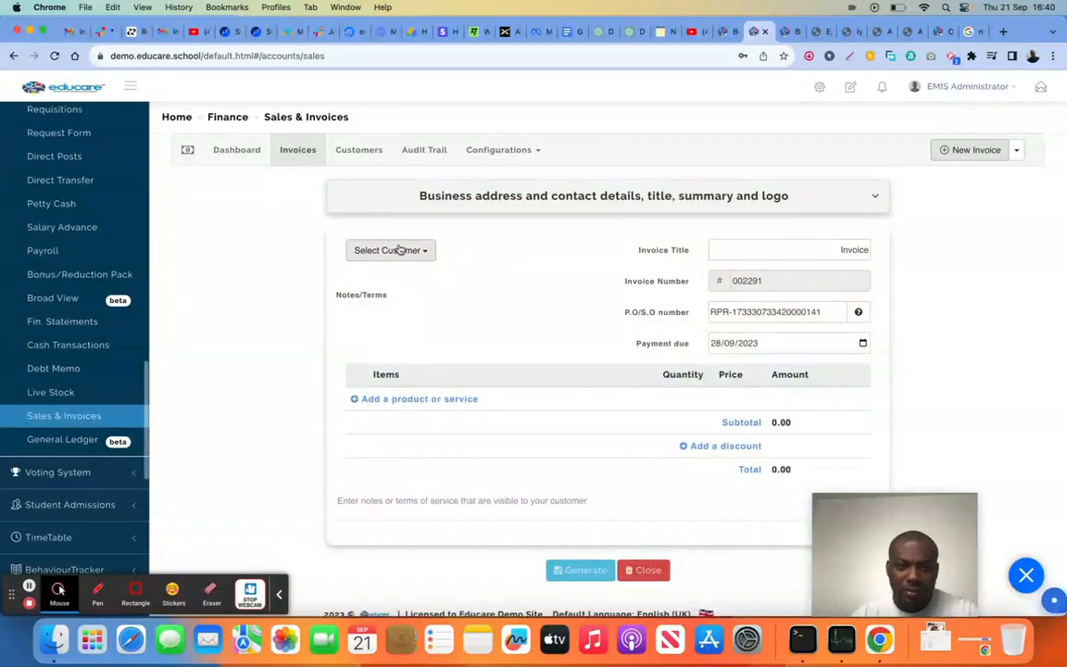
Bill the invoice to the first listed customer and extend its title to "Invoice for school hall"
click(398, 248)
click(419, 322)
click(834, 249)
click(870, 251)
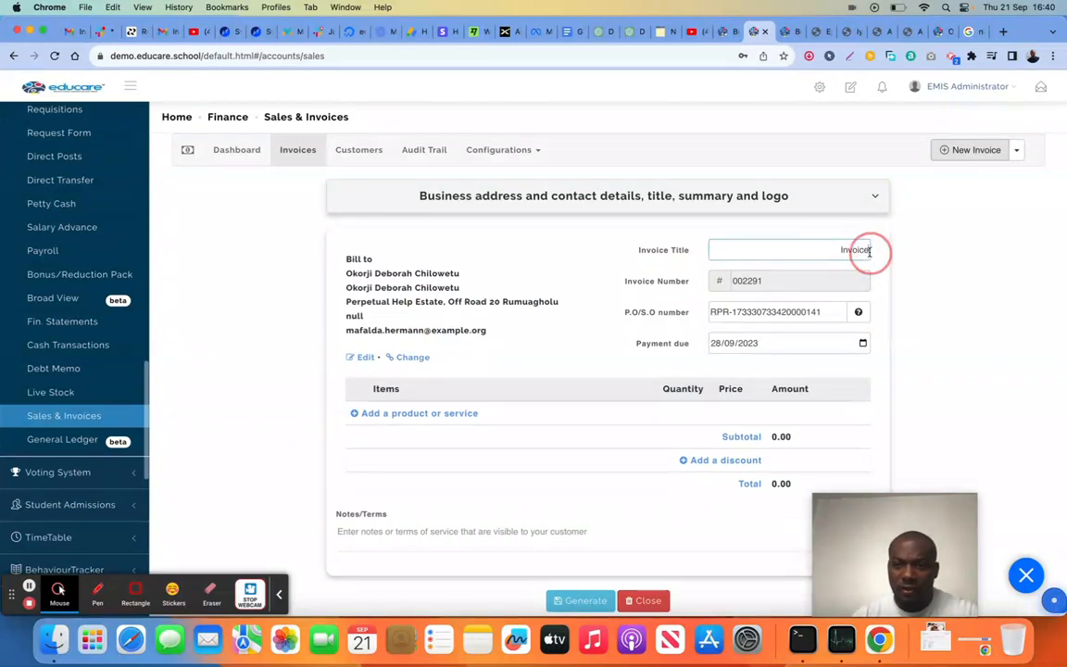
text(for school hall)
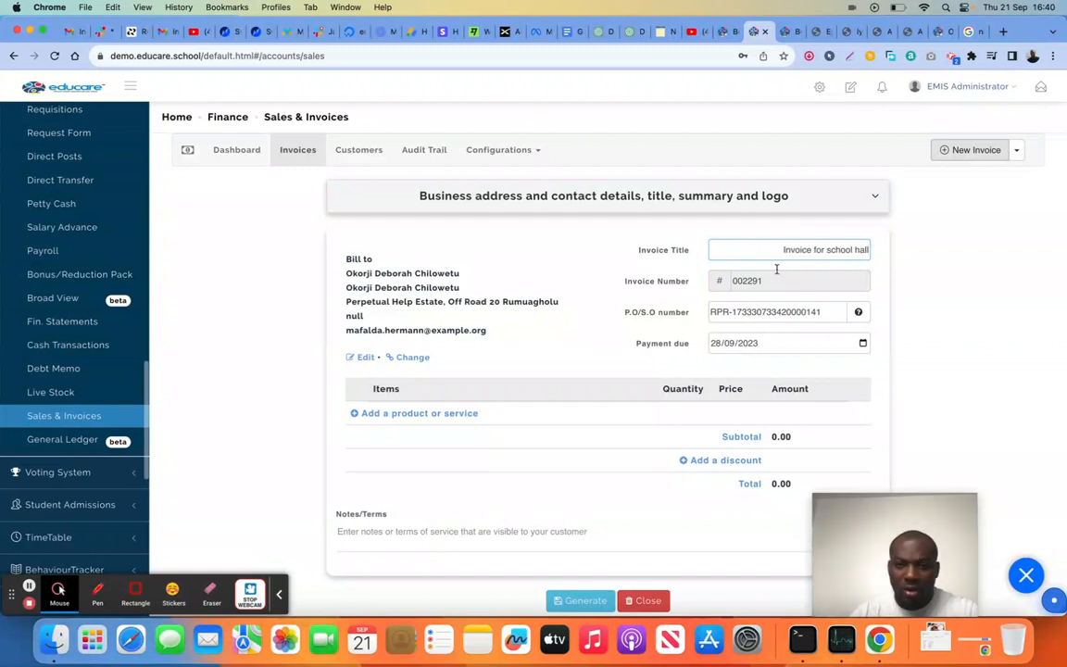
Add the invoice item "School hall" with the description "Booking for wedding" and a price of 400000
scroll(855, 253, down, 1)
click(409, 382)
click(395, 399)
click(405, 443)
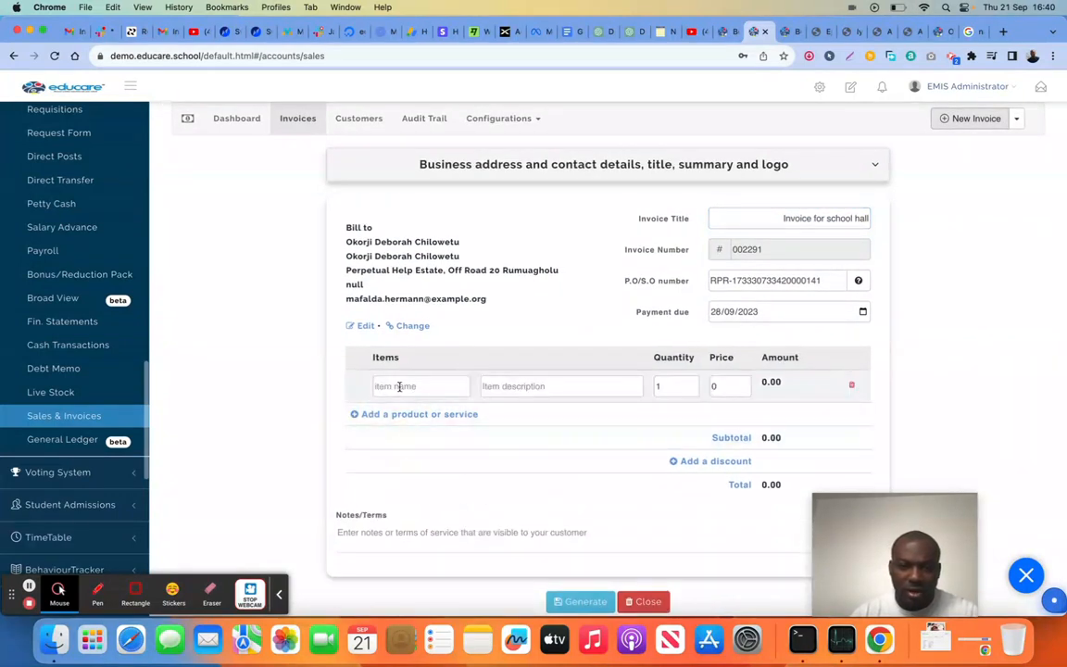
text(School hall)
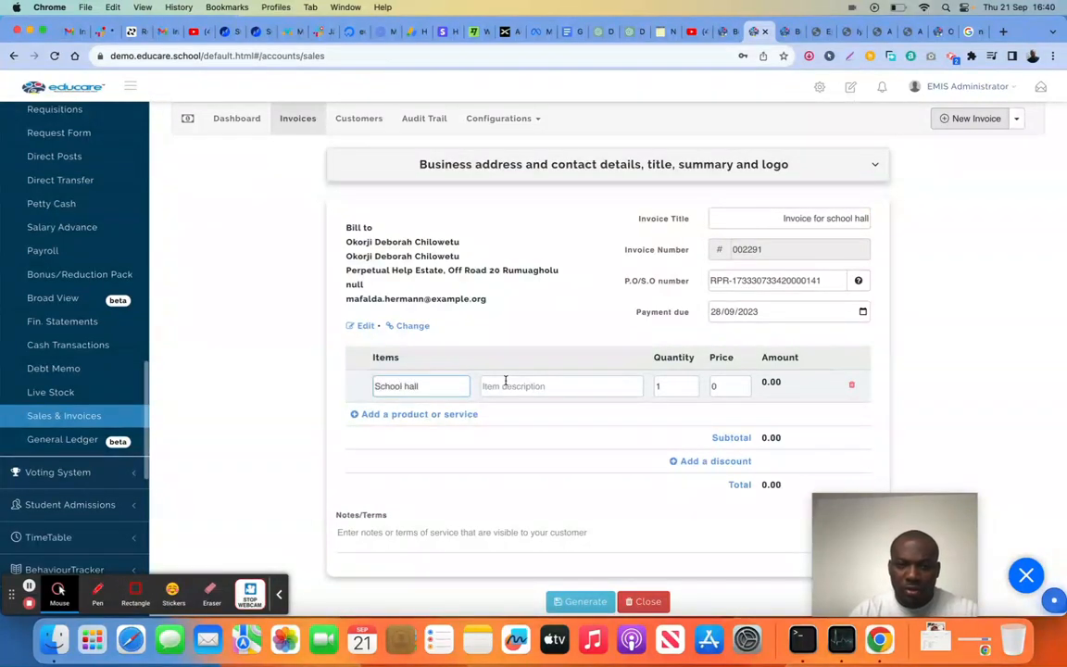
click(509, 385)
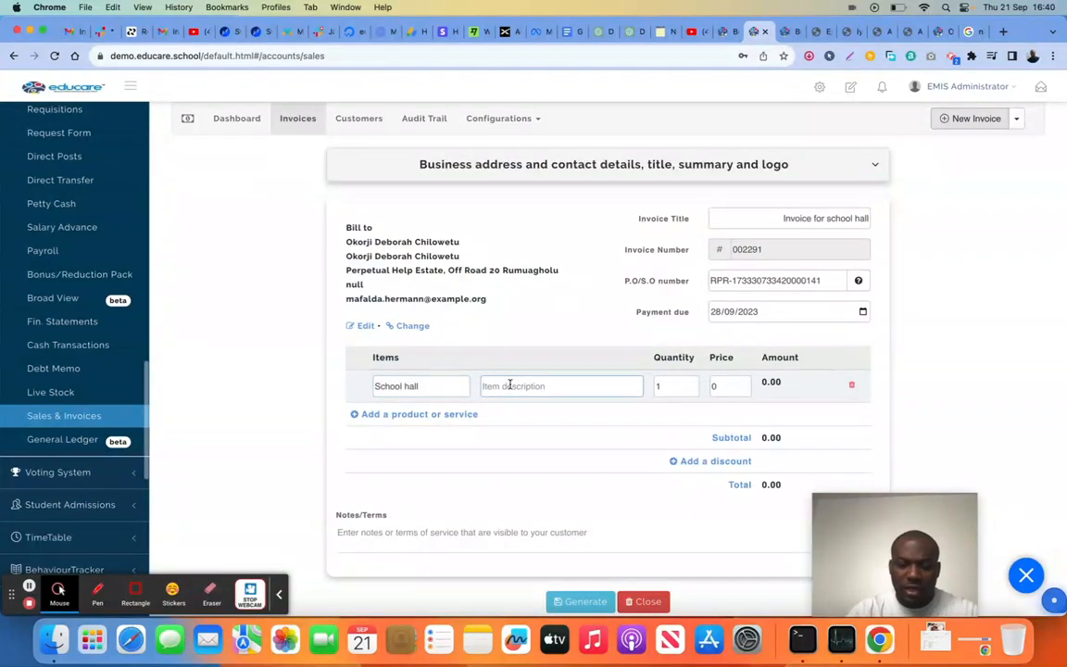
text(Bookin)
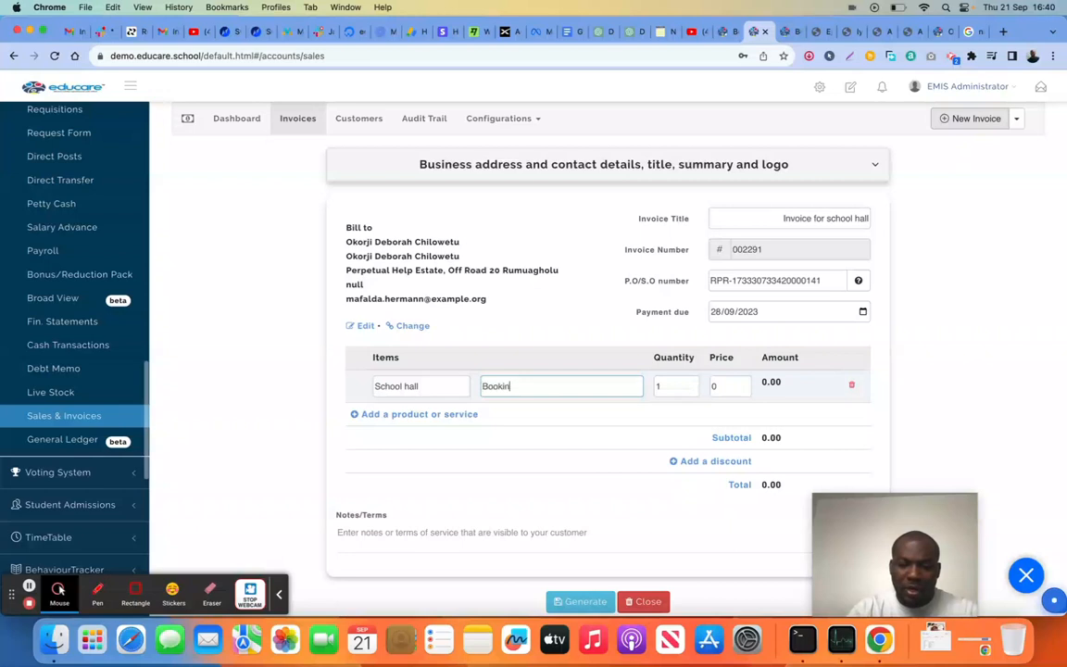
text(g for wedding)
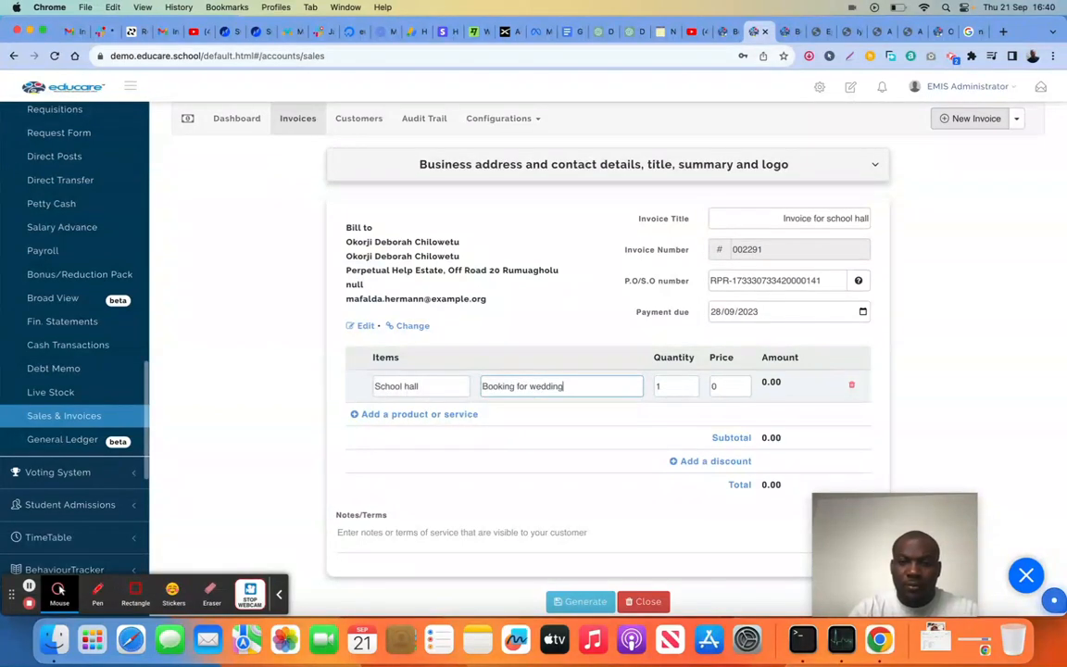
click(721, 389)
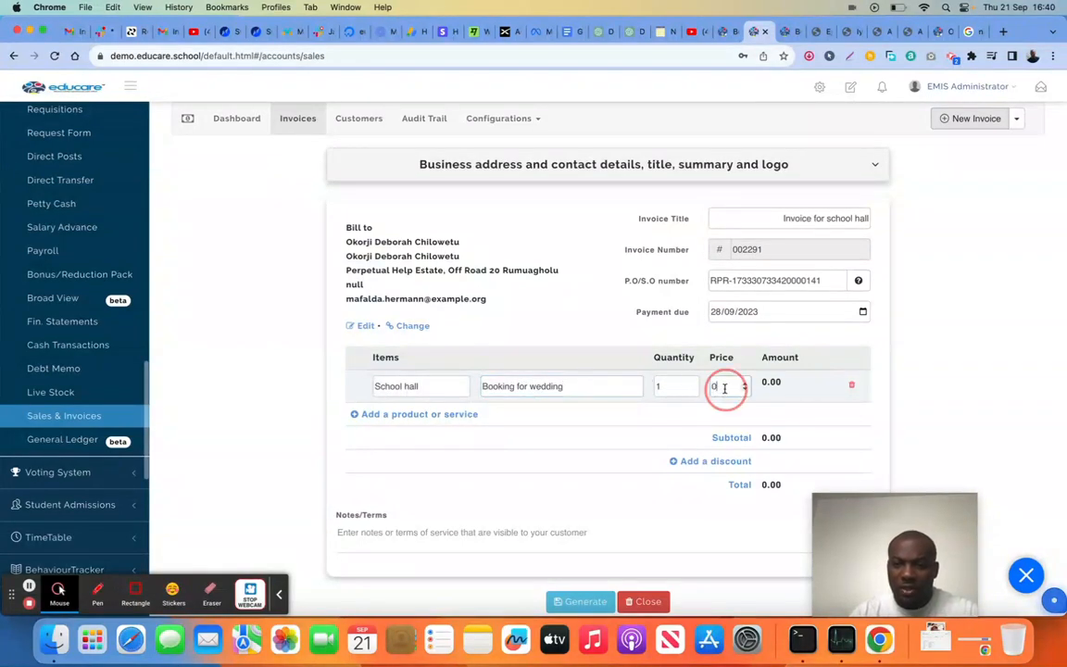
key(BackSpace)
text(400000)
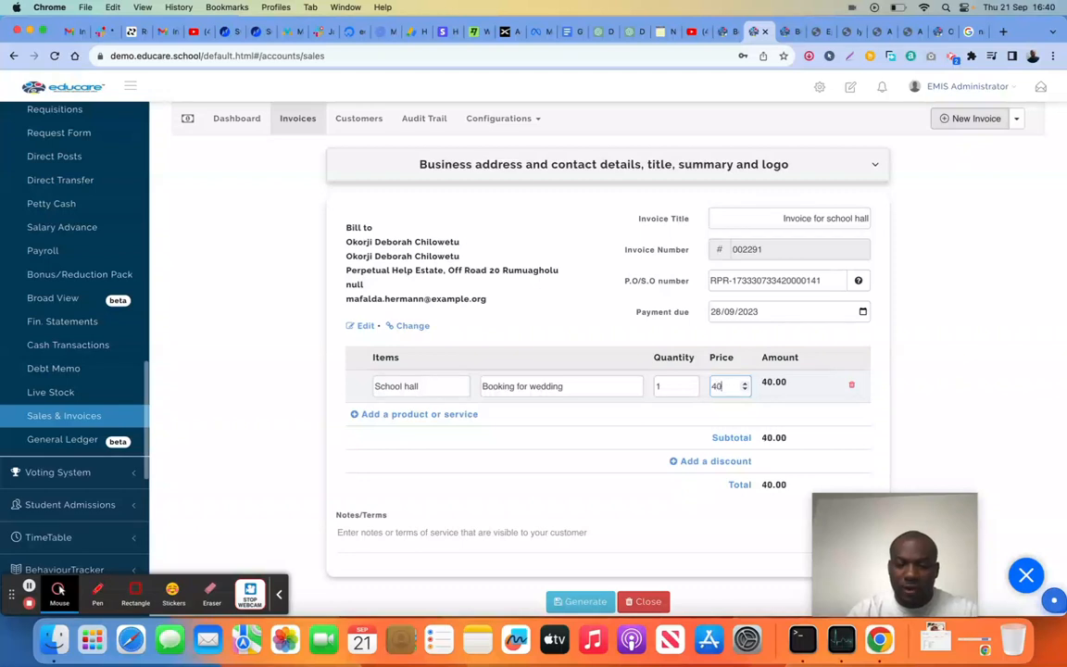
click(612, 429)
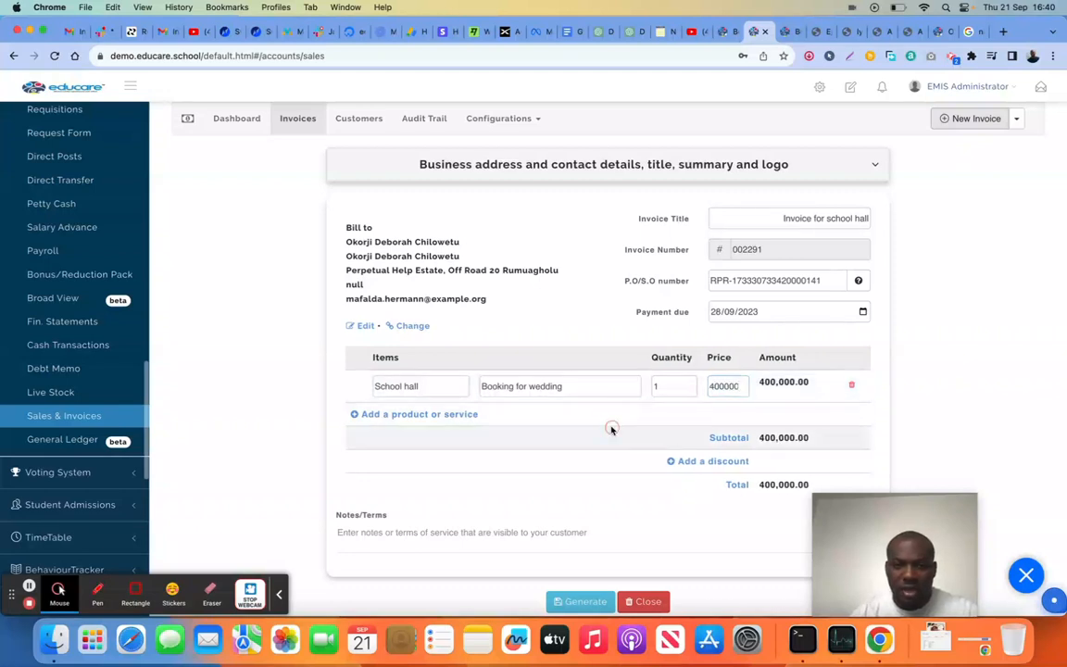
scroll(612, 429, down, 1)
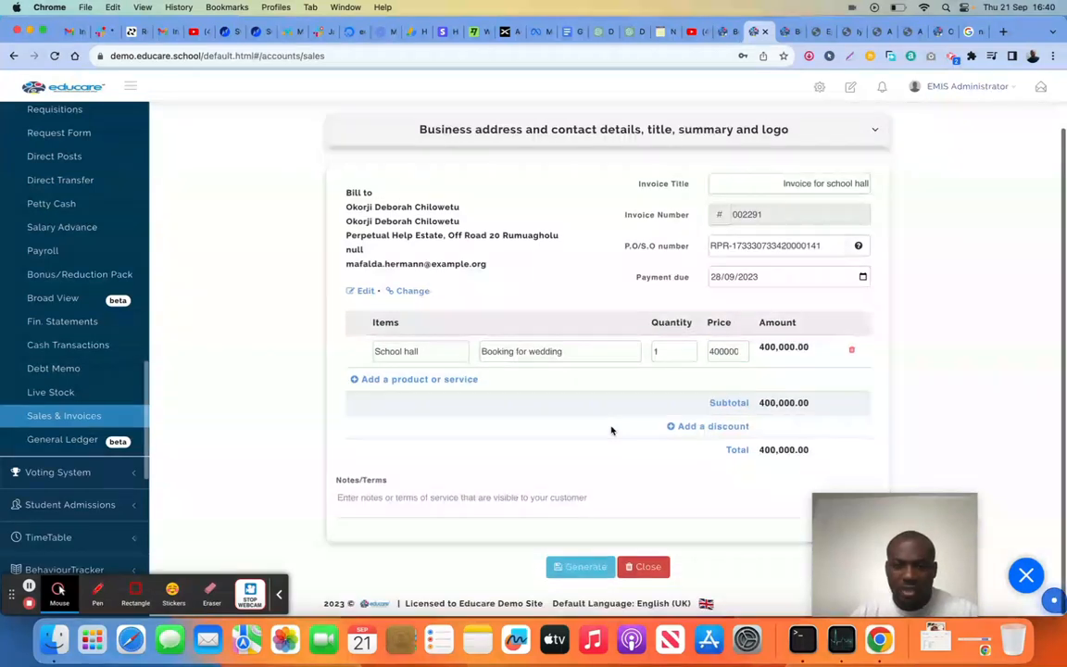
click(716, 429)
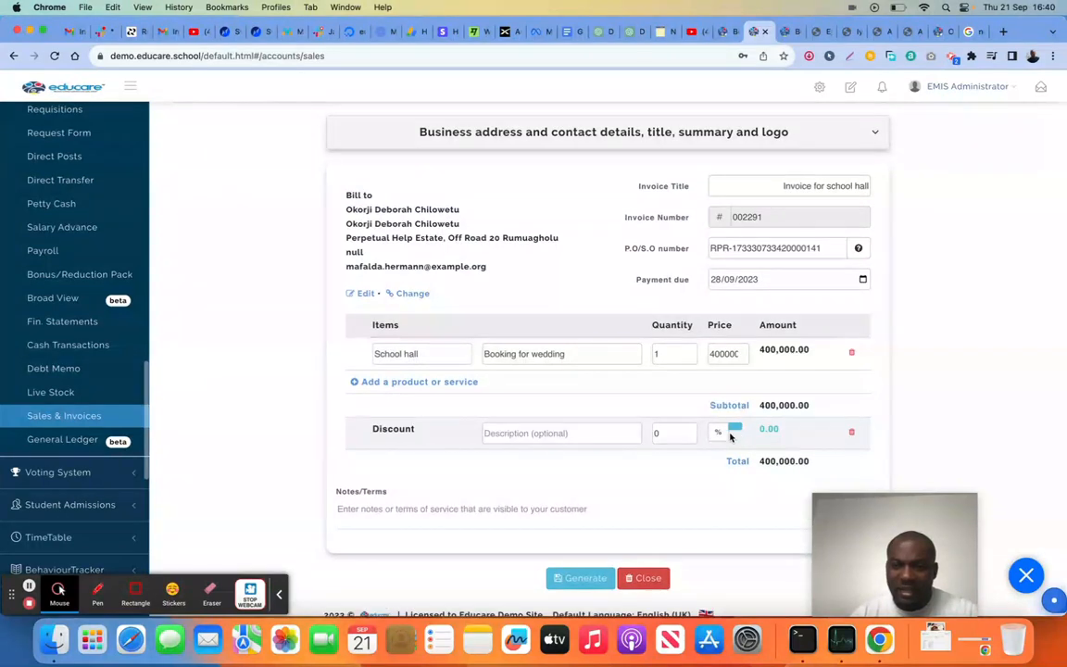
click(720, 433)
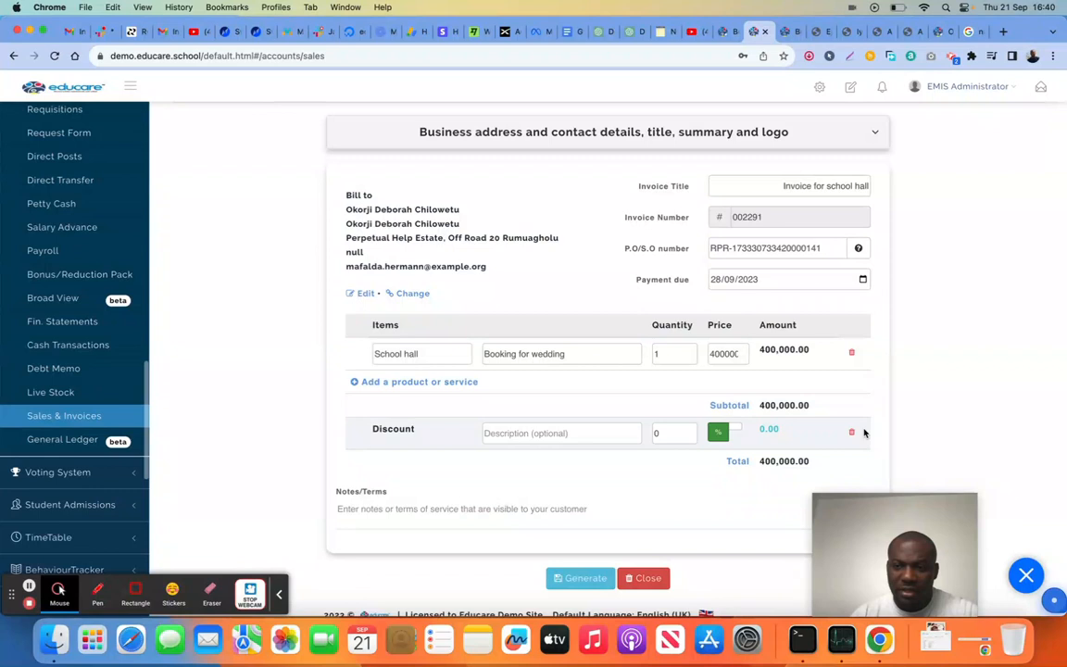
click(851, 431)
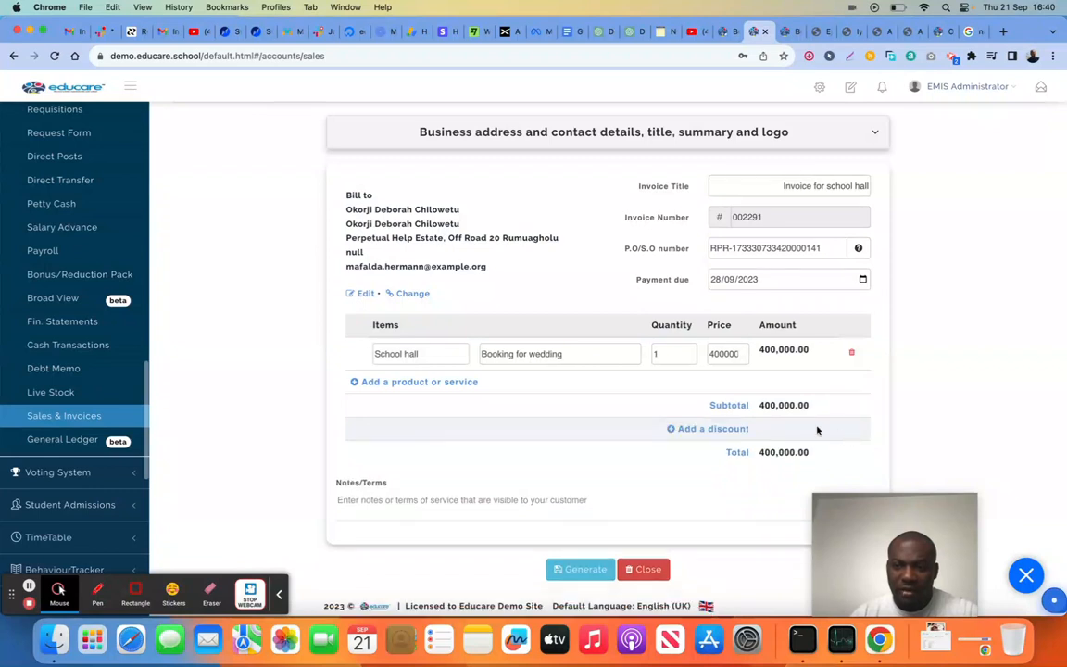
Generate the school hall invoice and open it for viewing
click(579, 568)
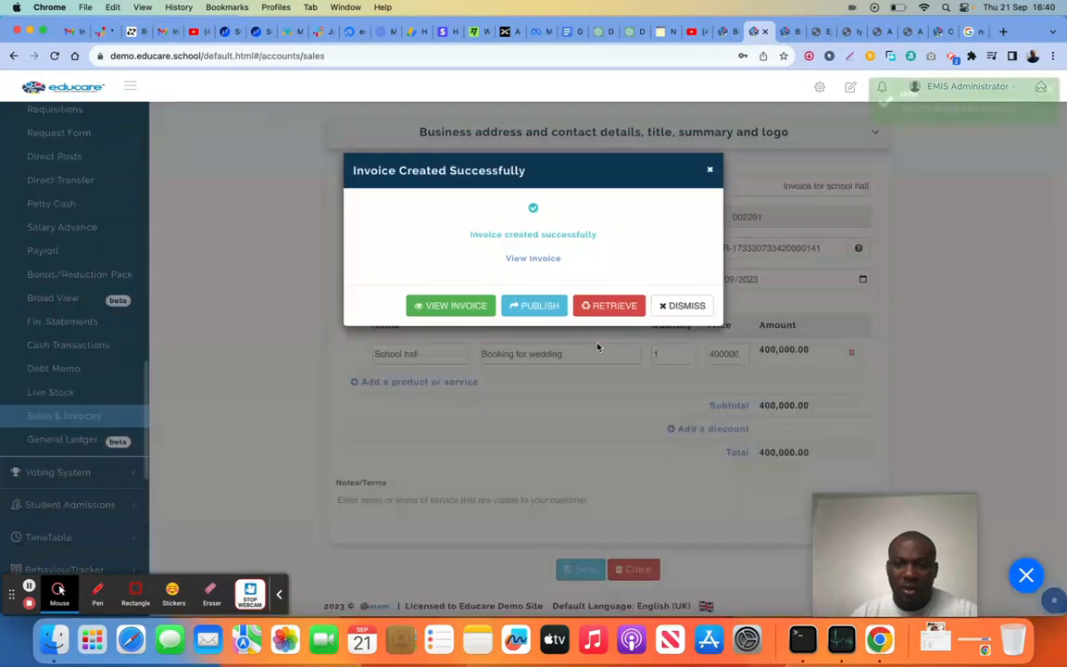
click(457, 307)
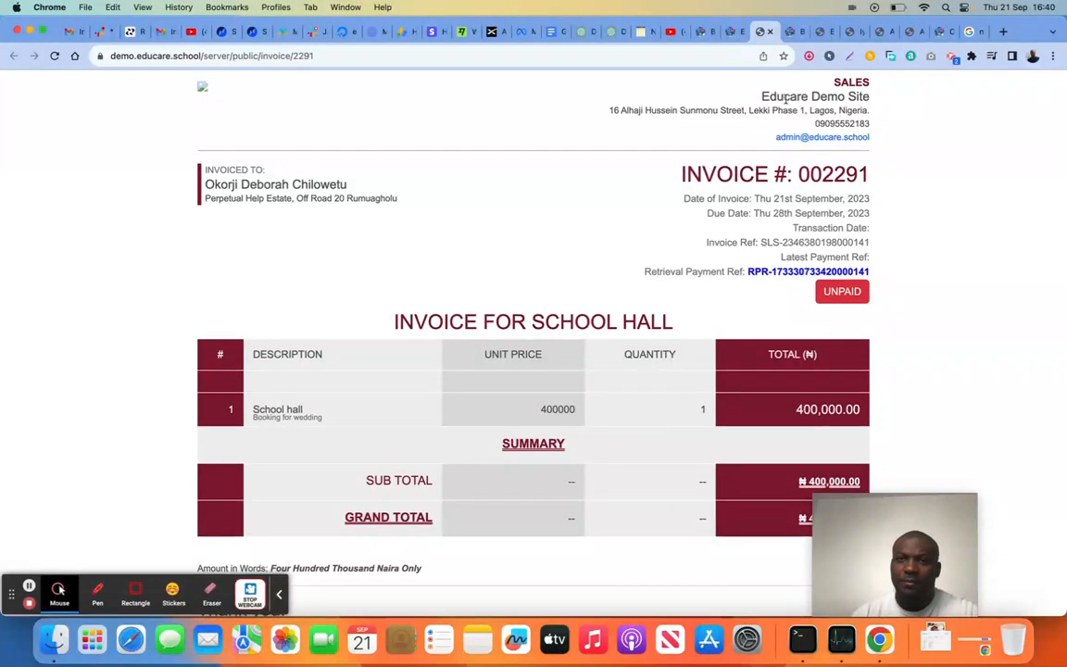
Dismiss the invoice confirmation and look through the customer list, audit trail and dashboard of Sales & Invoices
click(731, 34)
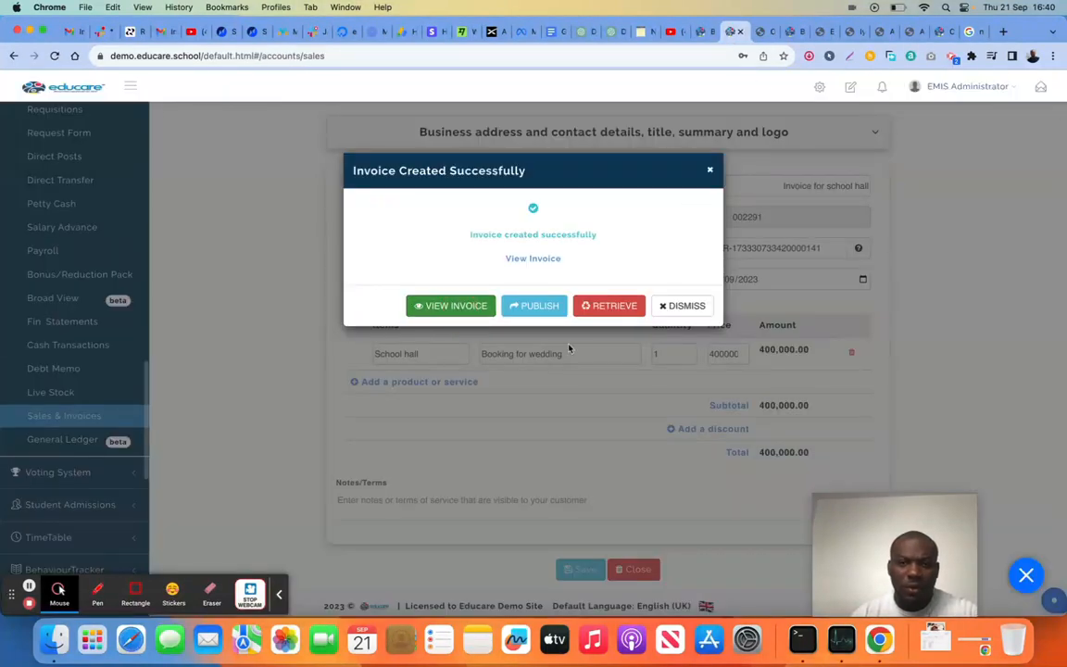
click(688, 306)
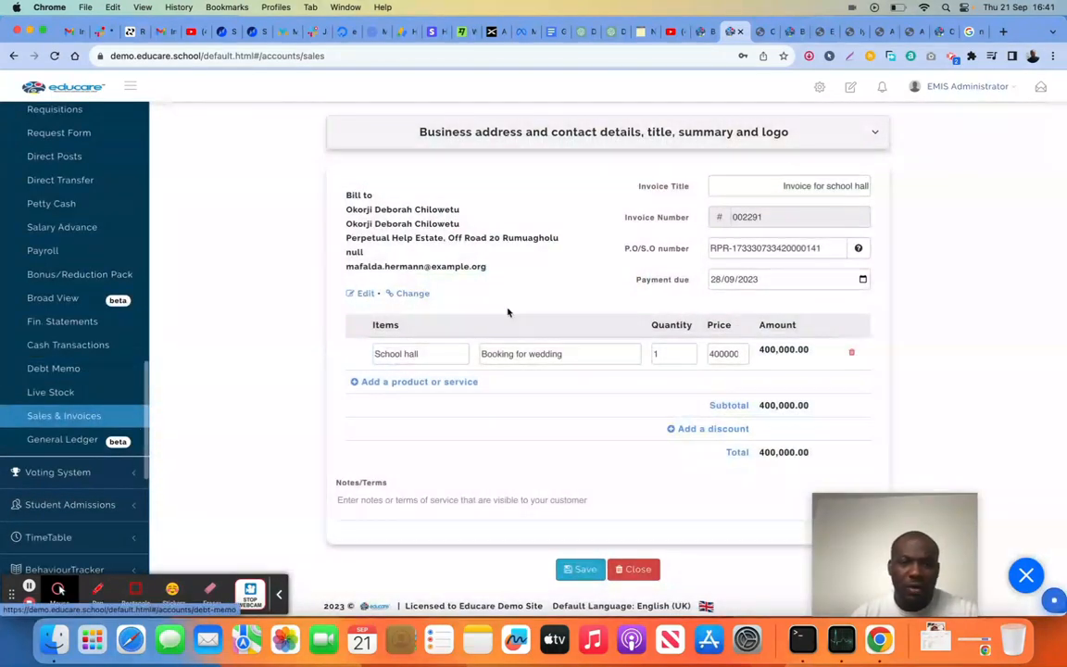
scroll(508, 310, up, 2)
click(361, 149)
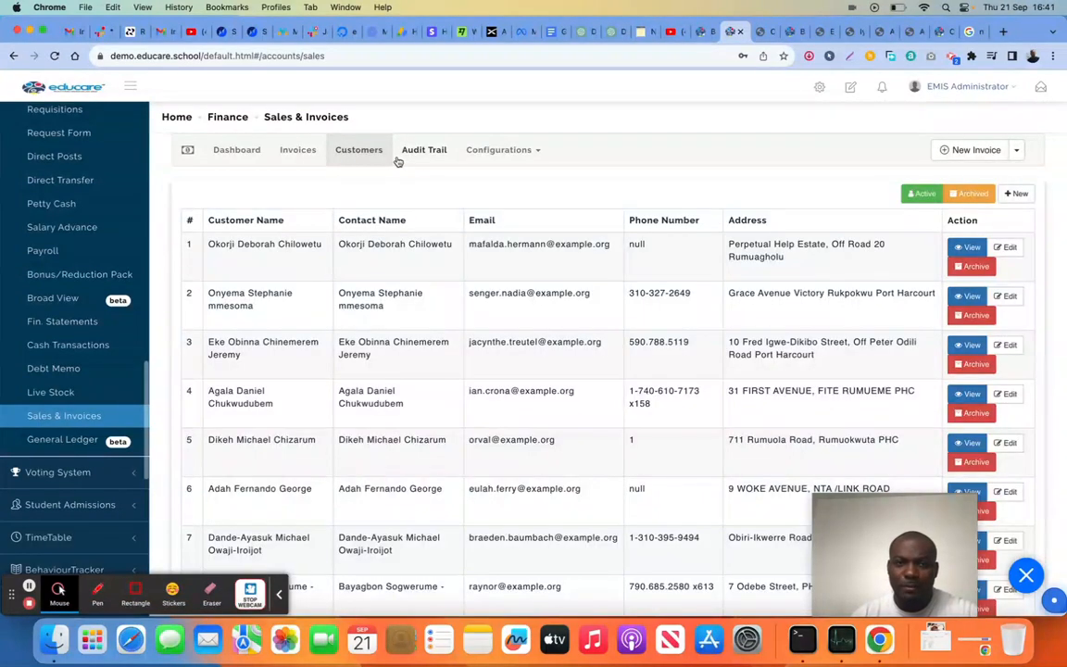
click(418, 159)
click(242, 152)
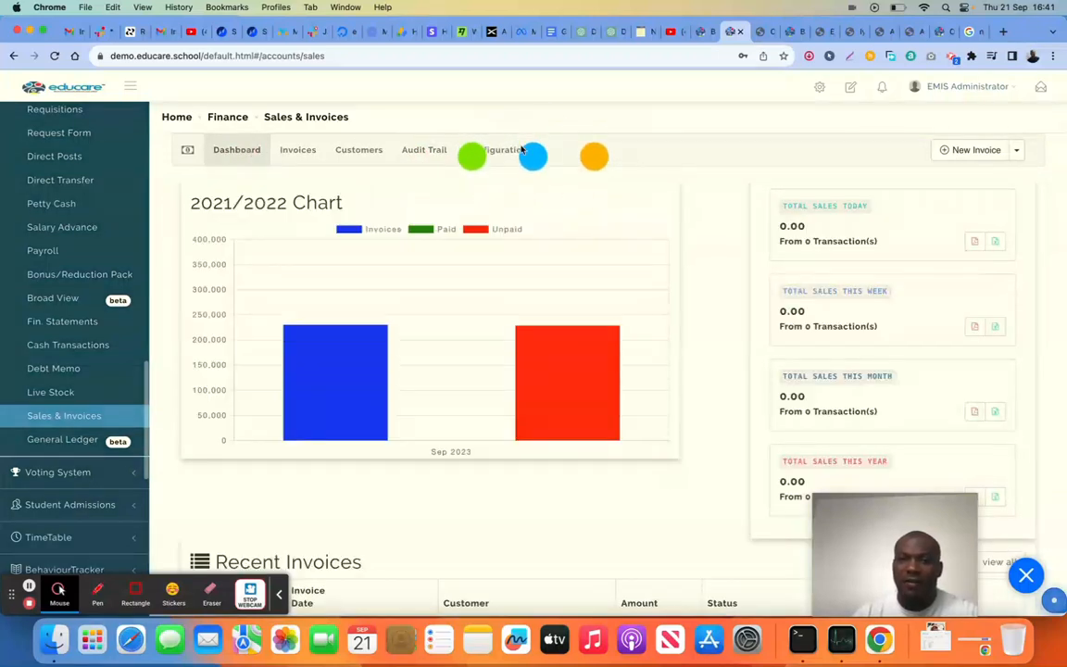
Review the invoice settings and the profile settings of Sales & Invoices, and return to its dashboard
click(533, 153)
click(506, 184)
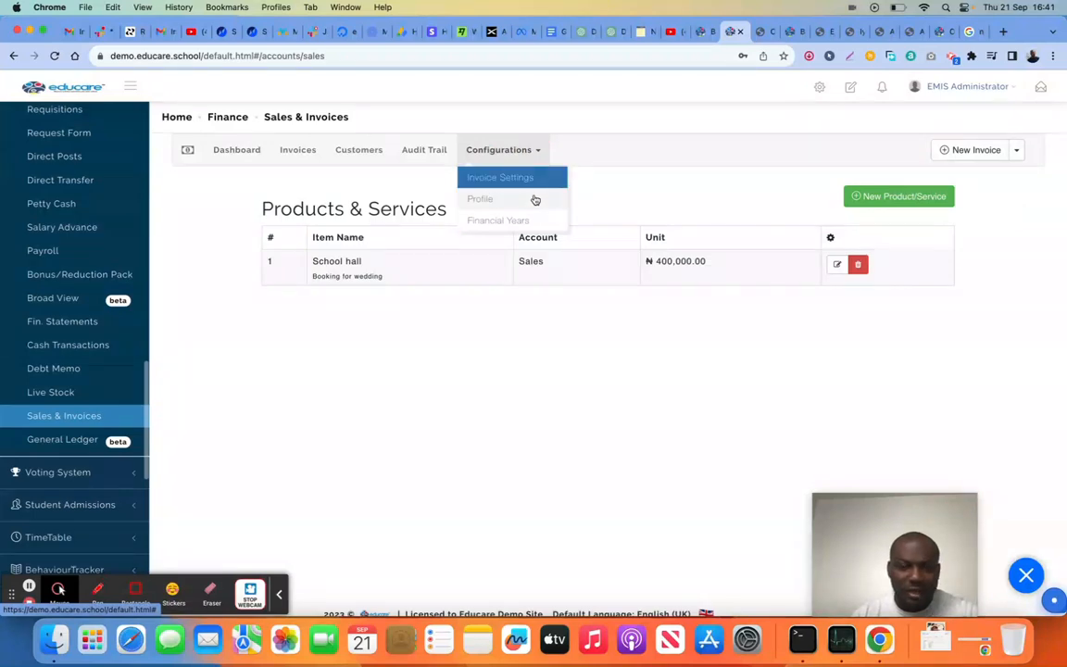
click(515, 199)
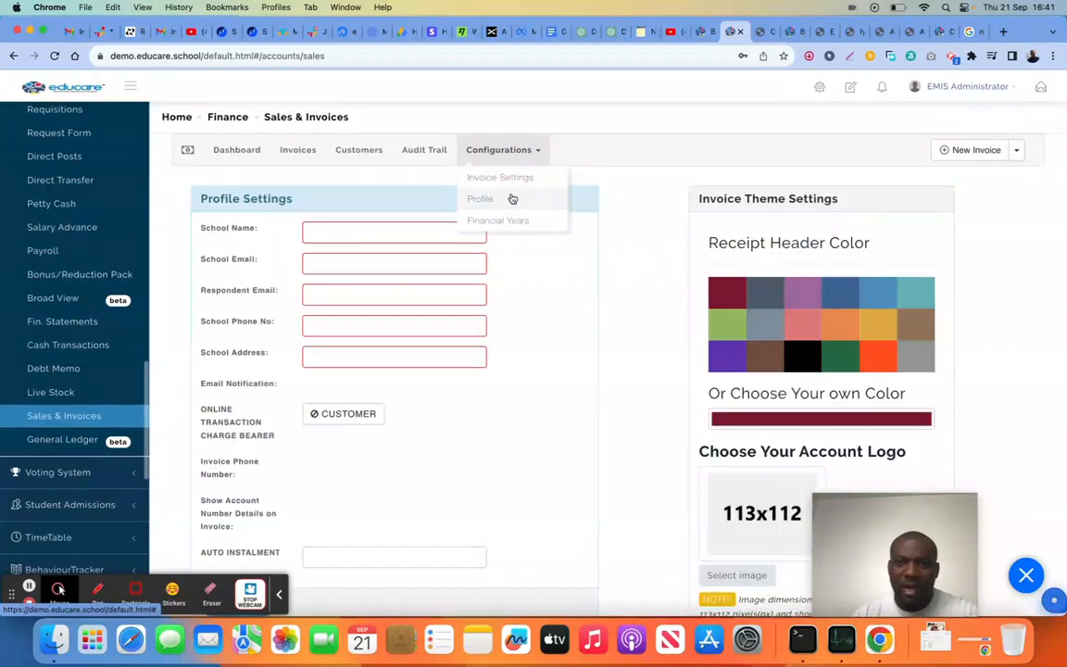
scroll(522, 317, down, 2)
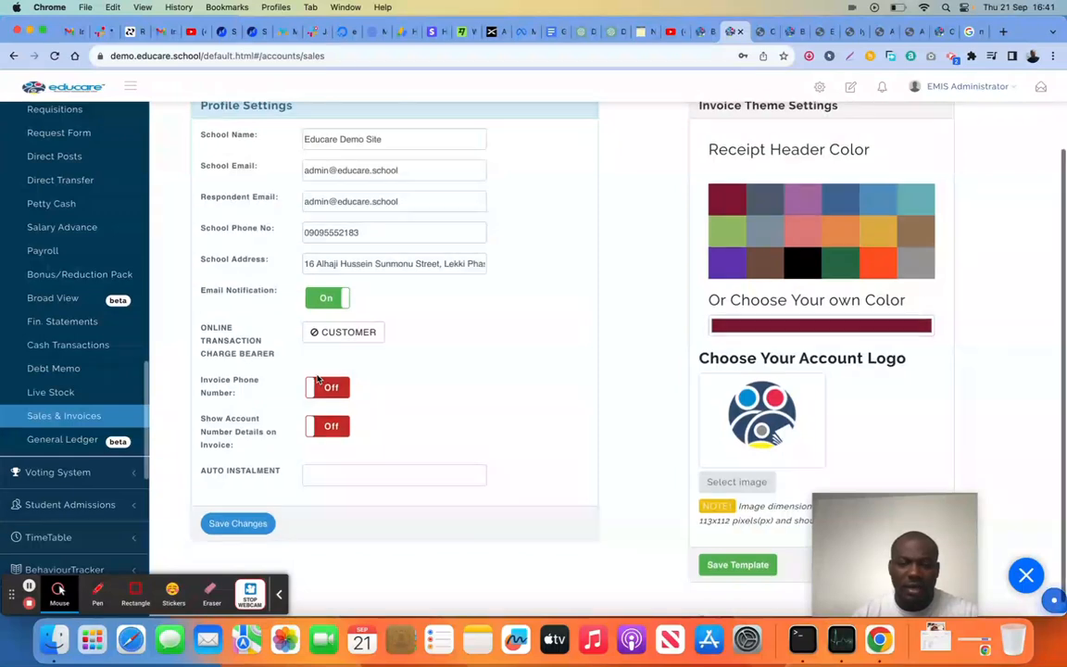
scroll(318, 380, up, 2)
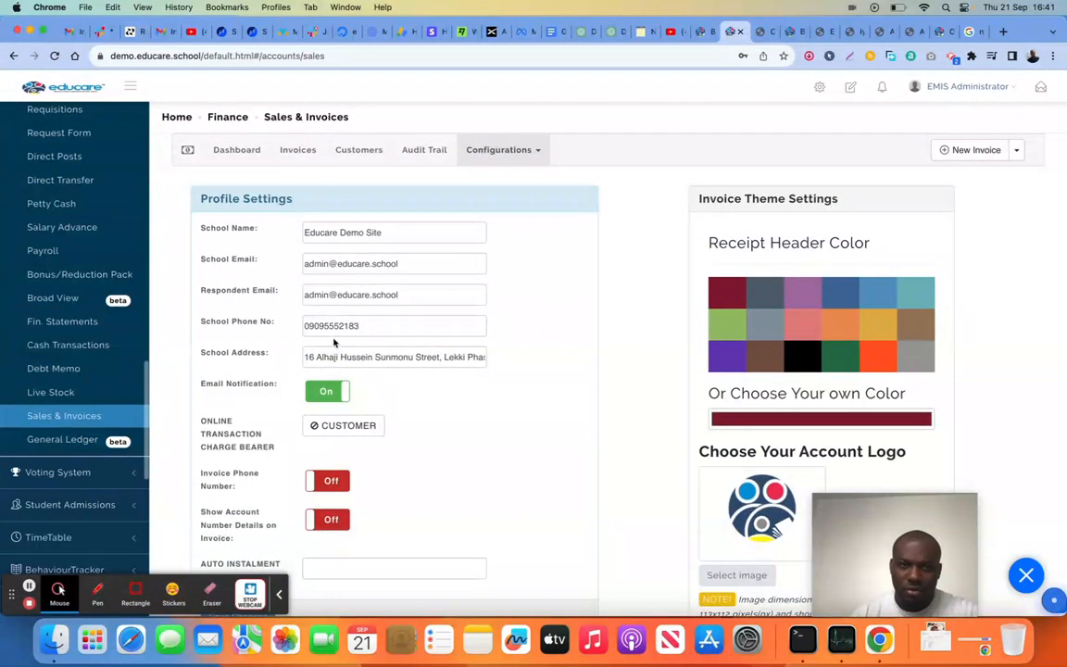
click(232, 157)
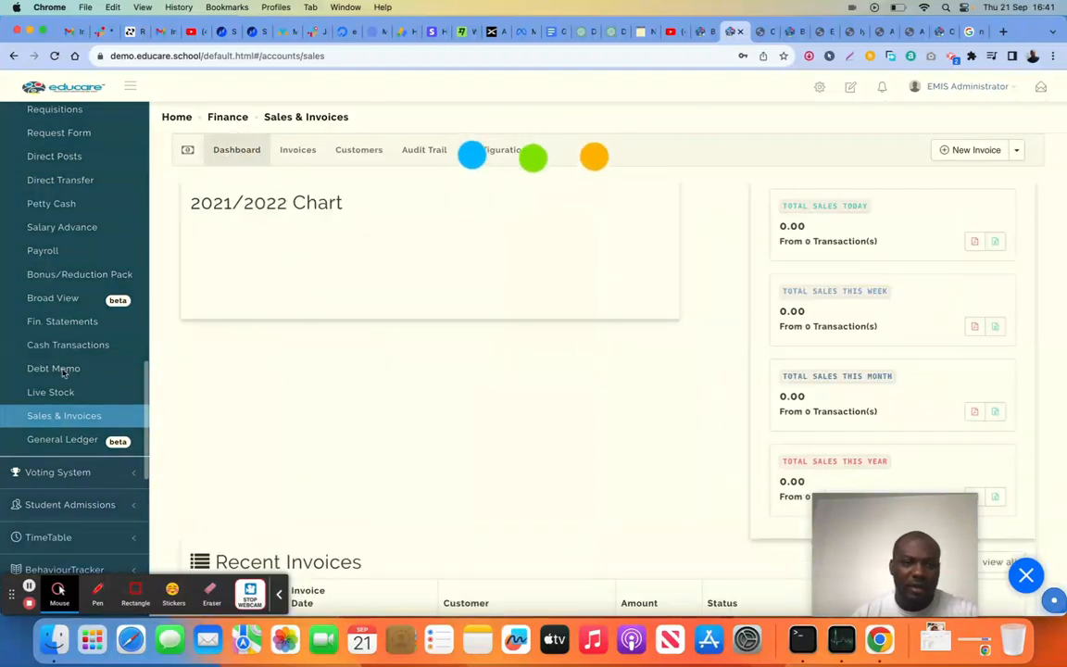
Leave the Finance section and bring up the wallet settings in the Wallet Manager
scroll(93, 338, up, 10)
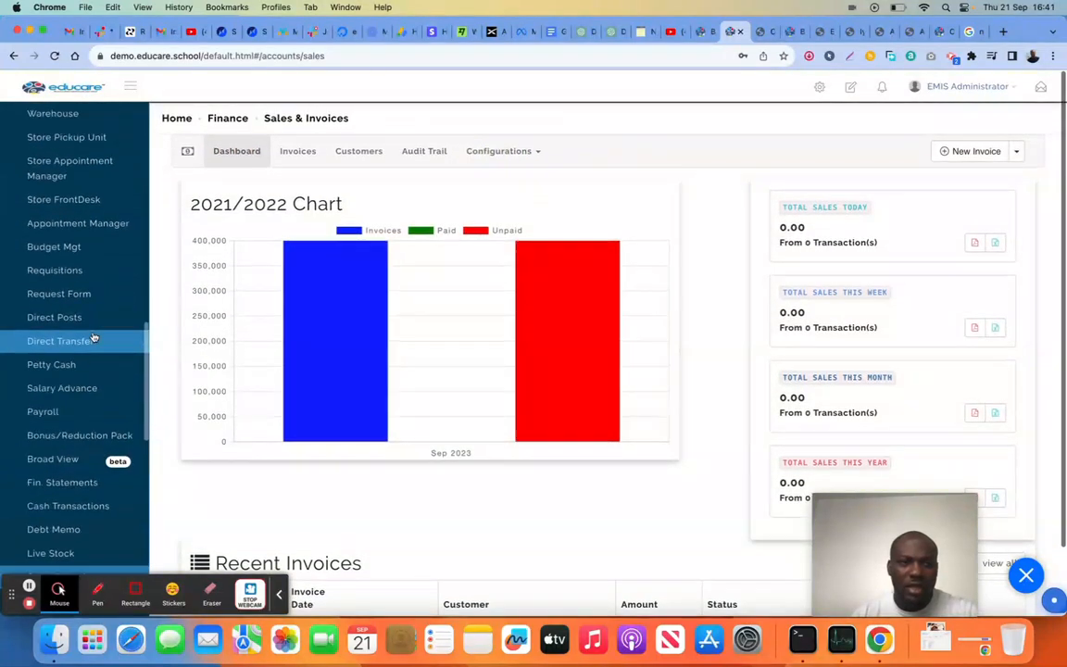
click(99, 248)
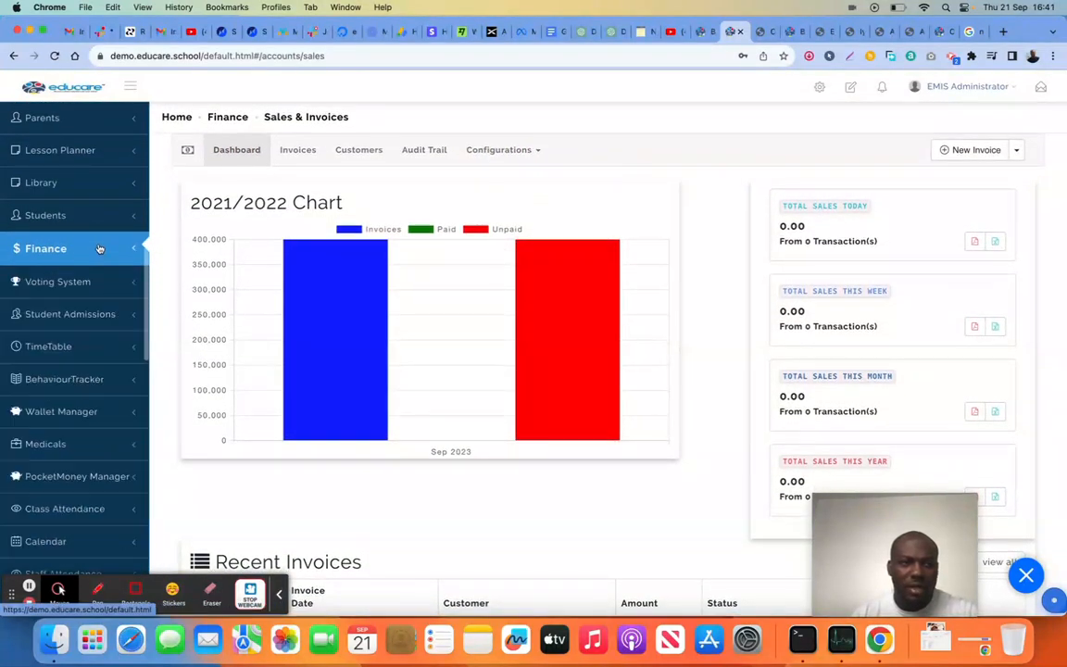
click(100, 413)
click(93, 444)
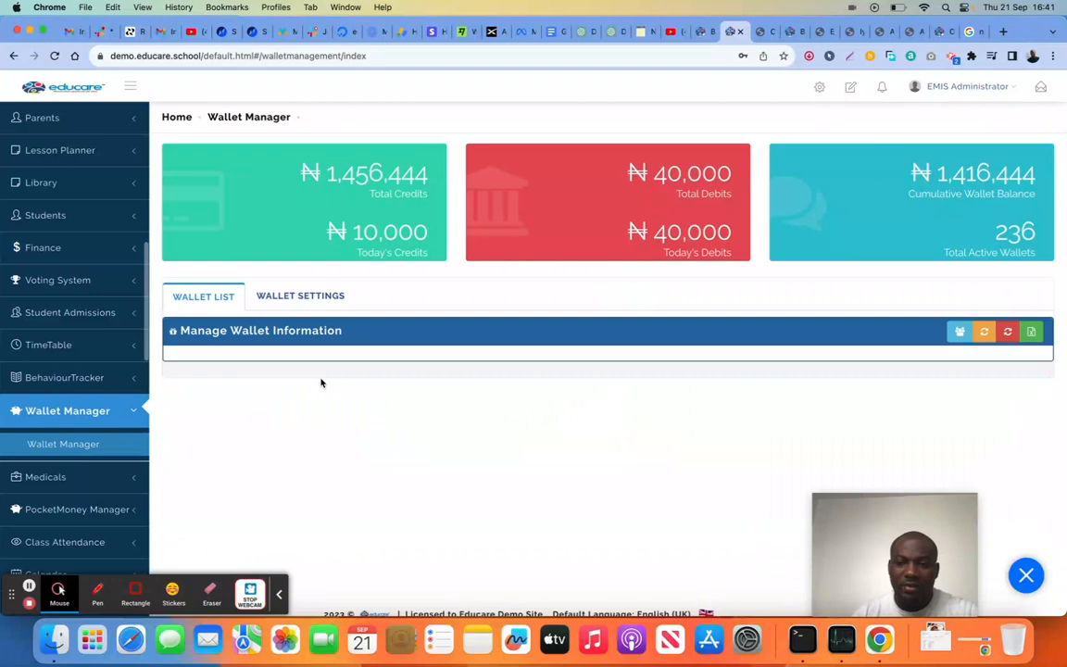
click(299, 297)
Enable Automatic Invoice Pay with Wallet Balance in the wallet settings
scroll(786, 417, down, 1)
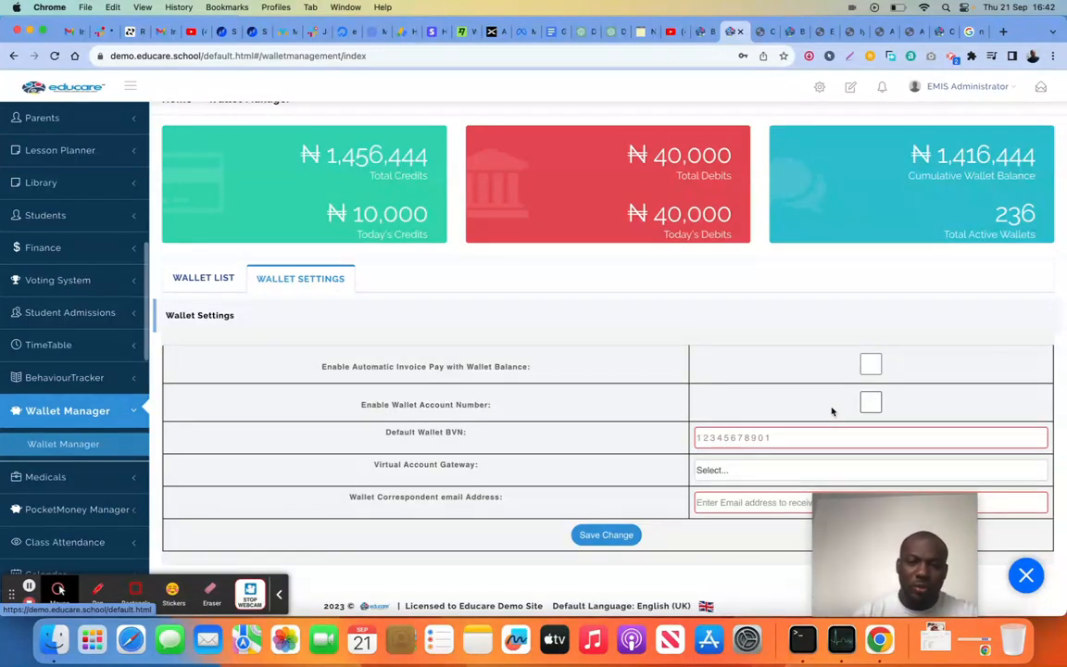
click(875, 366)
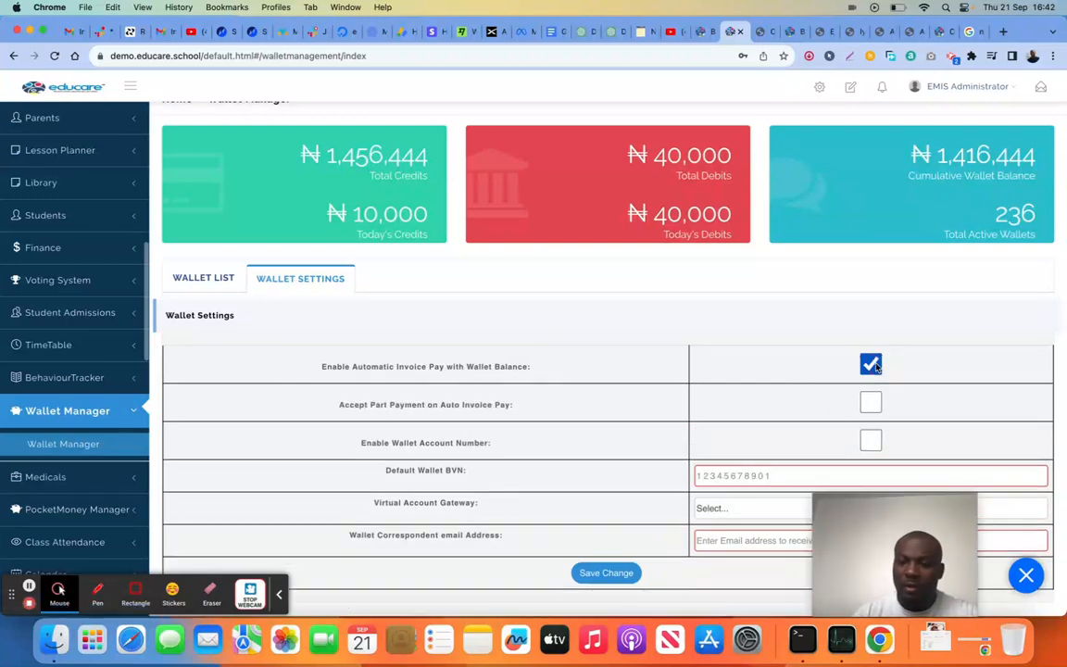
click(874, 366)
click(874, 366)
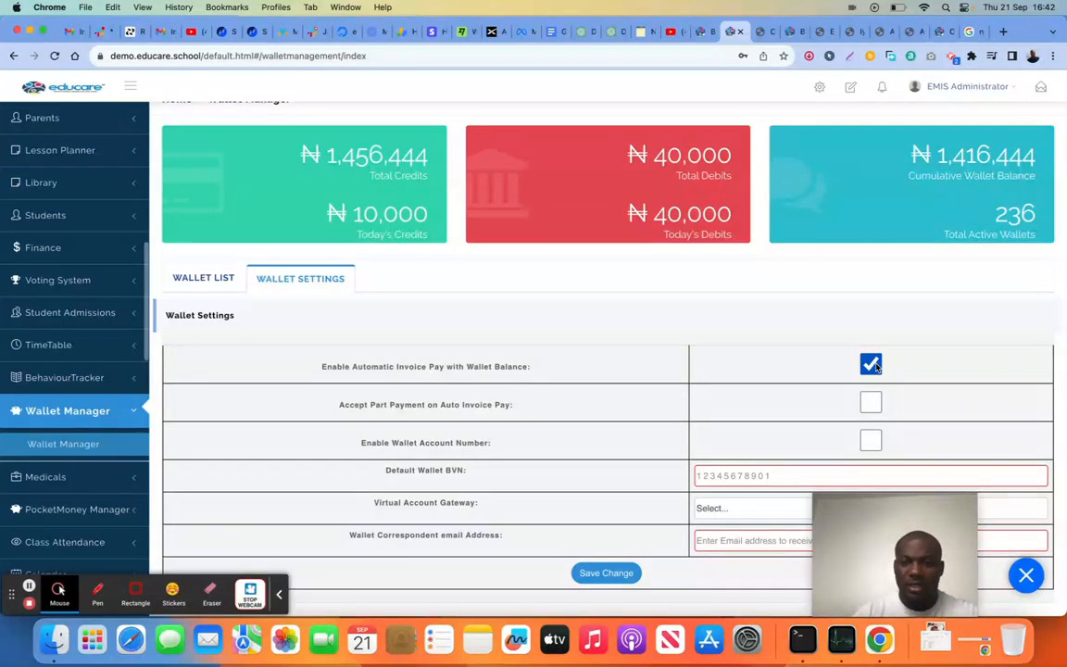
Examine the Default Wallet BVN, Virtual Account Gateway and correspondent email fields, and return to the wallet list
click(724, 477)
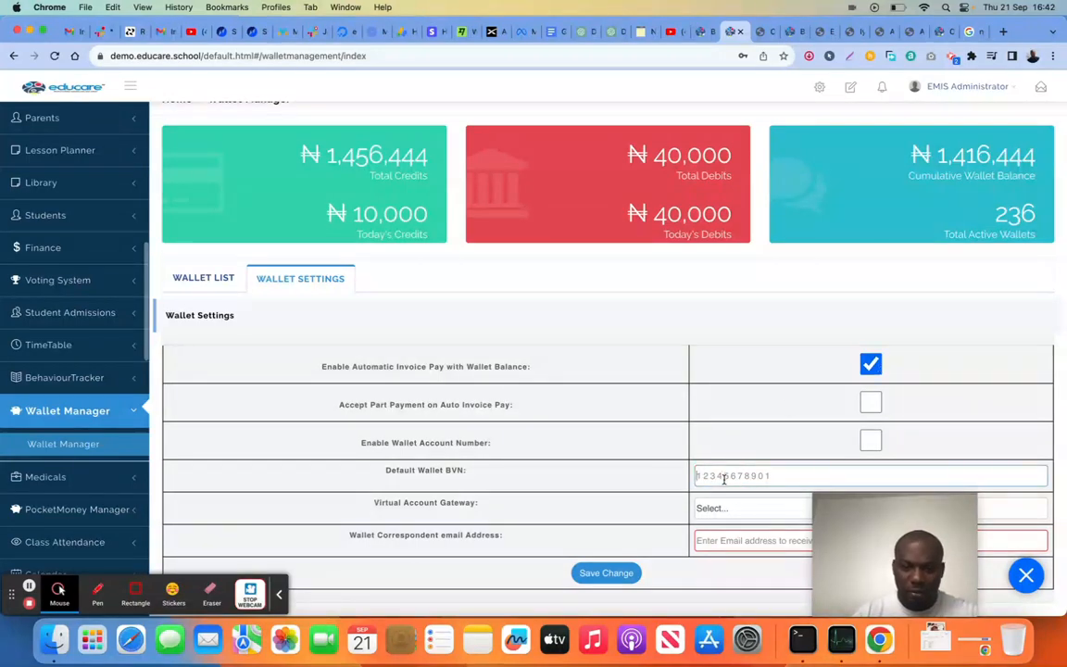
click(725, 505)
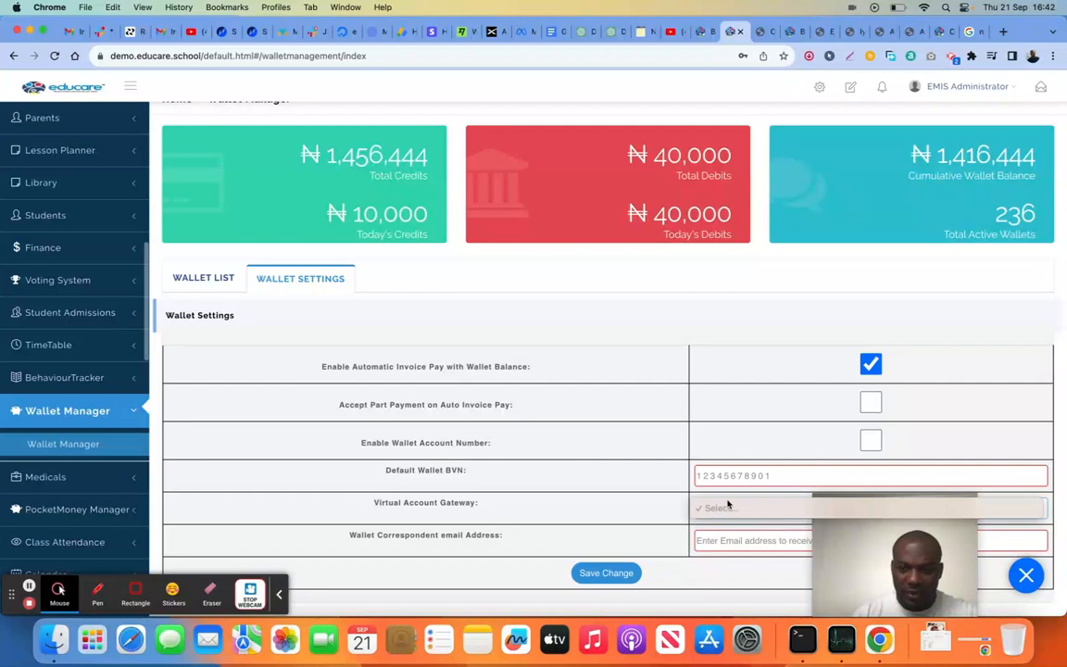
click(648, 496)
click(740, 542)
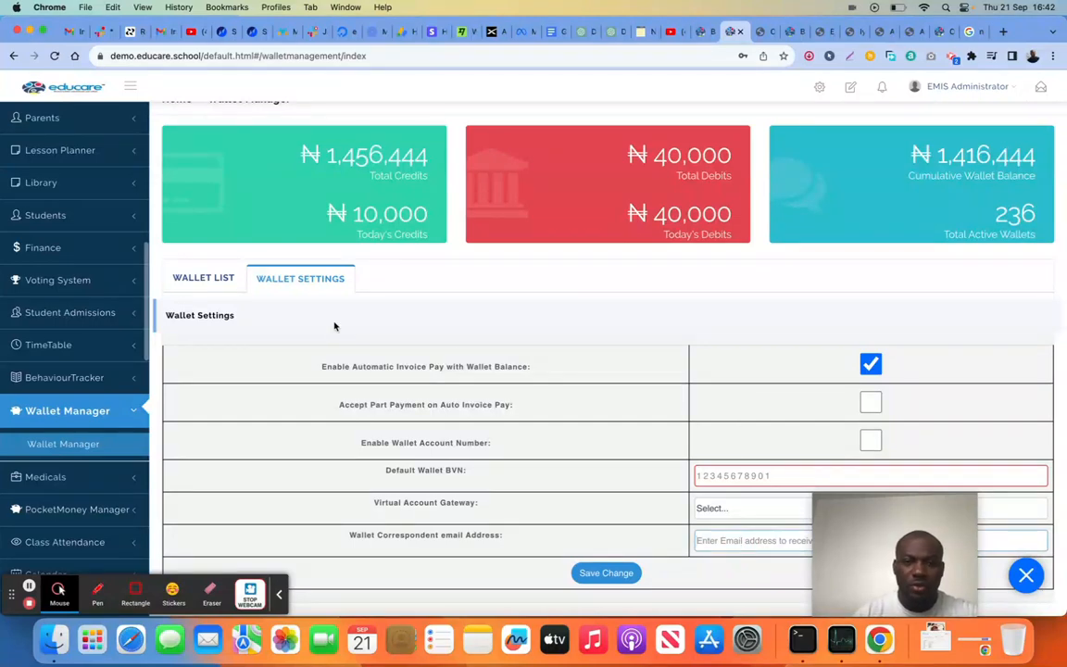
click(205, 290)
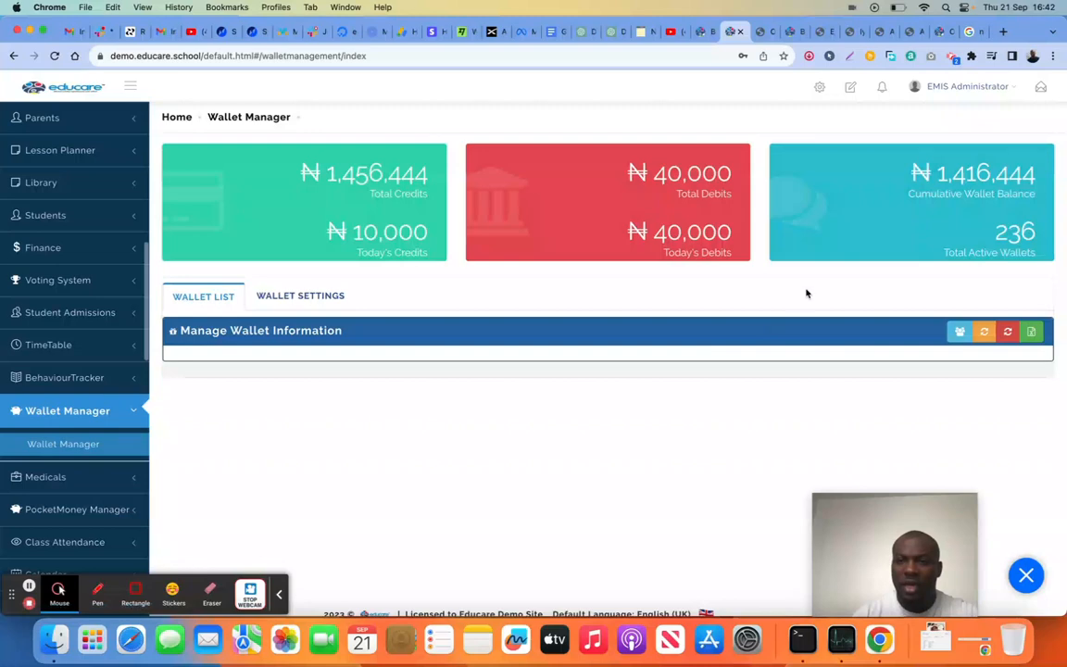